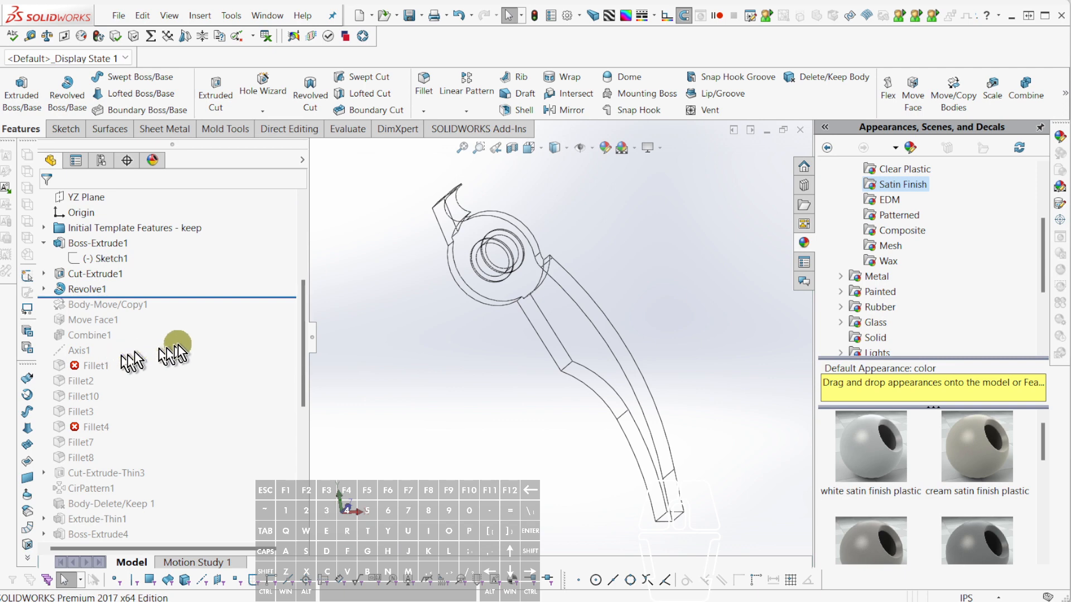
# Roll the feature history forward to the end and suppress the last four move features, Body-Move/Copy5 through Body-Move/Copy8.
pyautogui.moveTo(535, 373); pyautogui.dragTo(587, 399, button='middle')
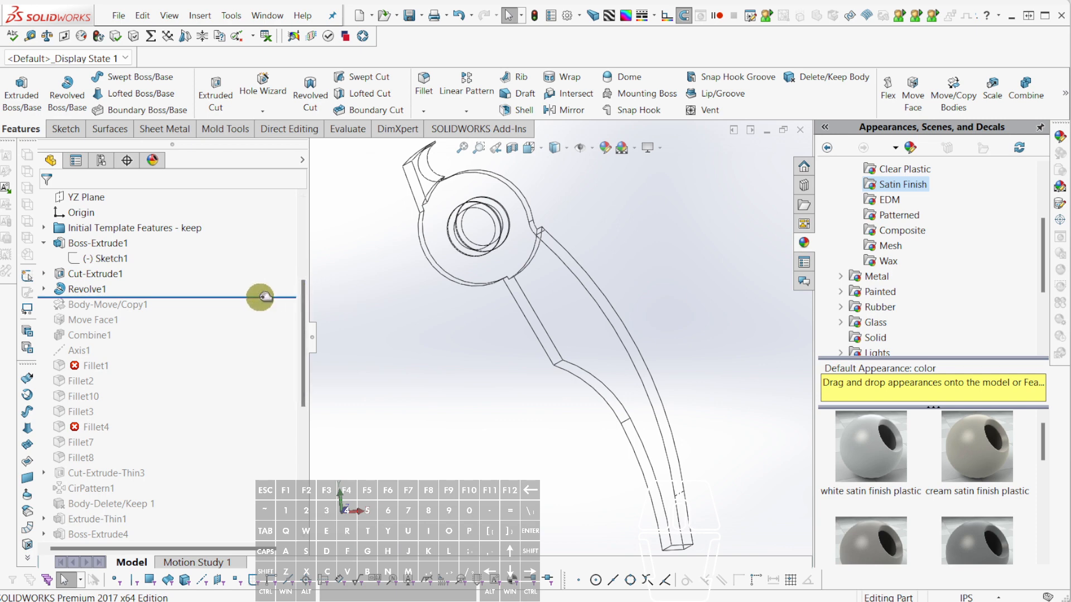
pyautogui.hotkey('ctrl', 'alt', 'shift', 'End')
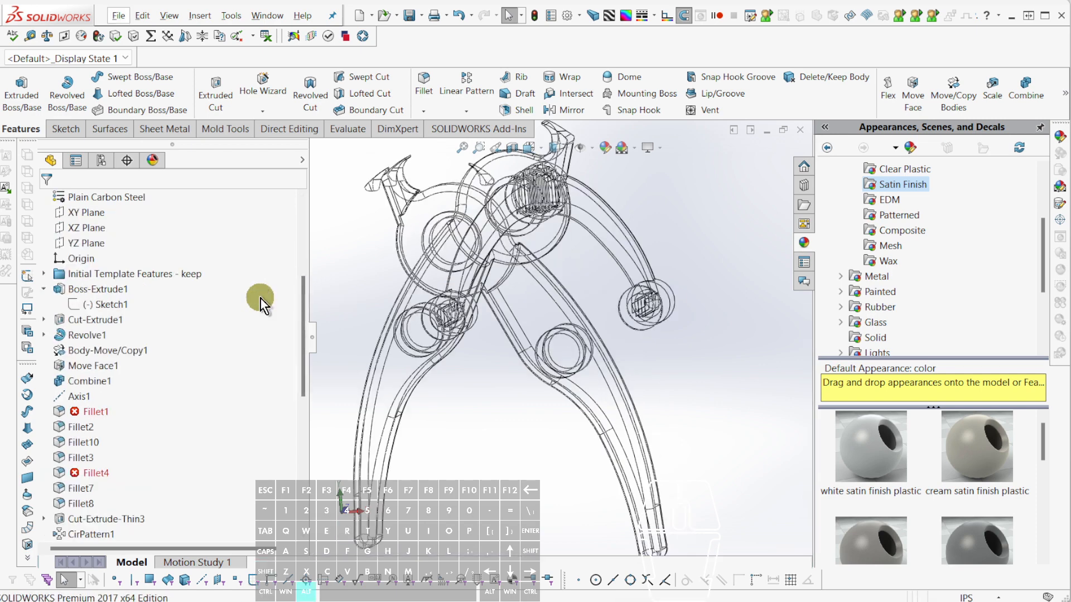
pyautogui.scroll(-10, 112, 502)
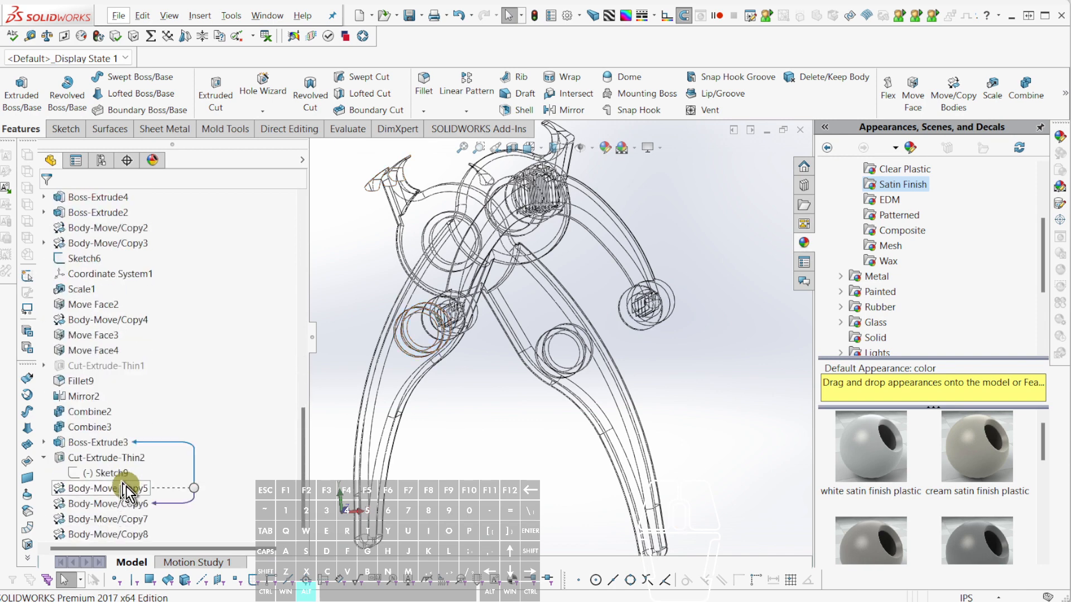
pyautogui.click(122, 490)
pyautogui.keyDown('shift'); pyautogui.click(113, 533); pyautogui.keyUp('shift')
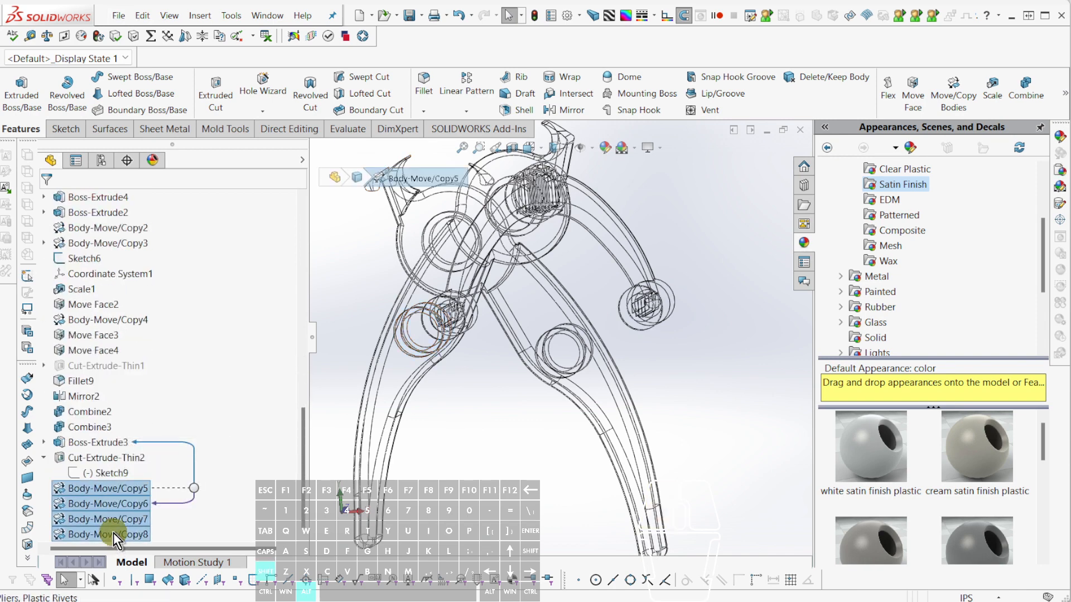
pyautogui.hotkey('alt', 'shift', 's')
# Examine the pliers' pivot, jaws and the clearance between the two halves from several angles.
pyautogui.scroll(3, 597, 330)
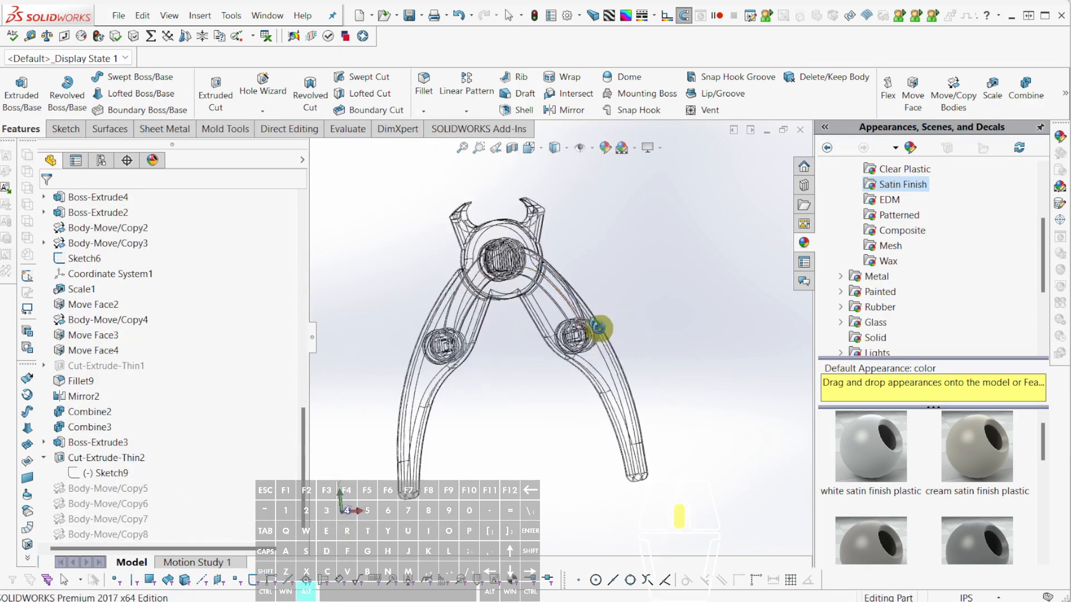
pyautogui.middleClick(602, 329)
pyautogui.moveTo(458, 346); pyautogui.dragTo(492, 332, button='middle')
pyautogui.scroll(-2, 487, 307)
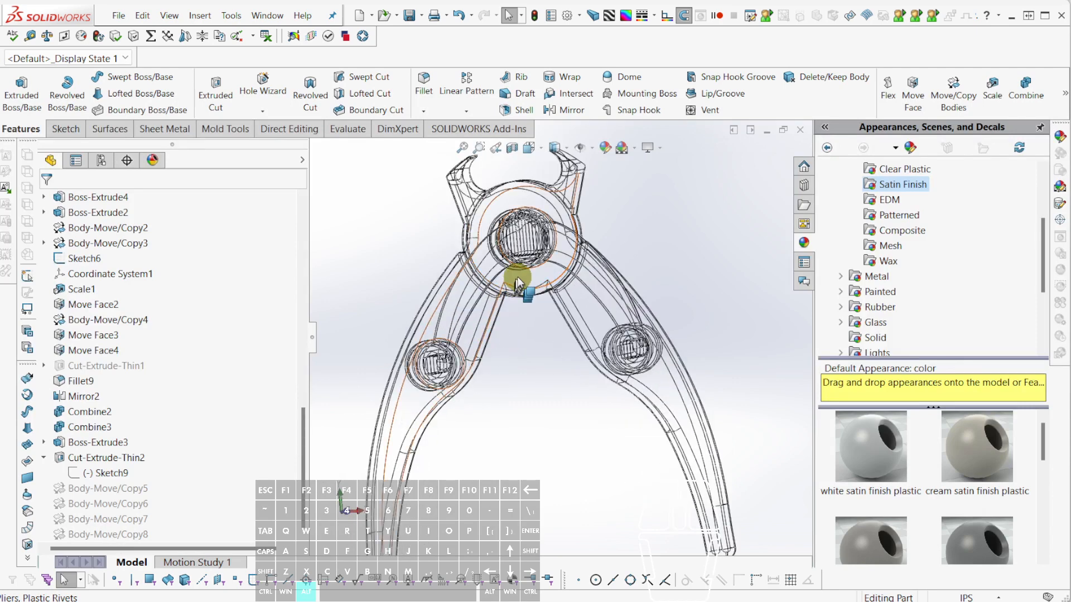
pyautogui.moveTo(512, 283)
pyautogui.mouseDown(button='middle')
pyautogui.moveTo(502, 278)
pyautogui.moveTo(510, 291)
pyautogui.mouseUp(button='middle')
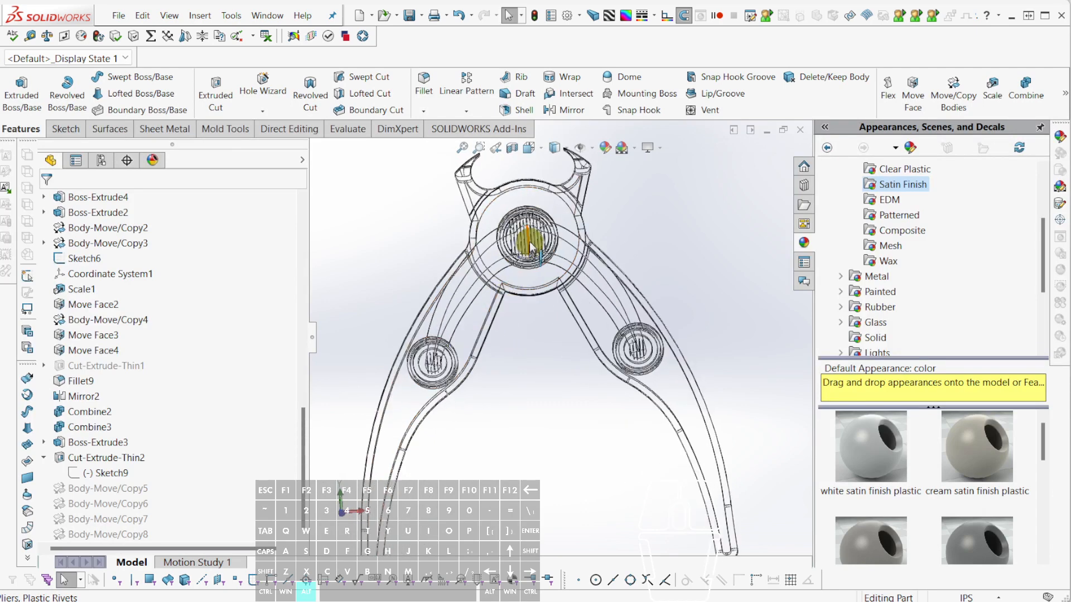
pyautogui.scroll(-2, 530, 242)
pyautogui.moveTo(531, 240); pyautogui.dragTo(536, 208, button='middle')
pyautogui.scroll(-1, 545, 240)
pyautogui.scroll(1, 536, 209)
pyautogui.scroll(3, 537, 245)
pyautogui.moveTo(522, 245)
pyautogui.mouseDown(button='middle')
pyautogui.moveTo(504, 230)
pyautogui.moveTo(519, 248)
pyautogui.mouseUp(button='middle')
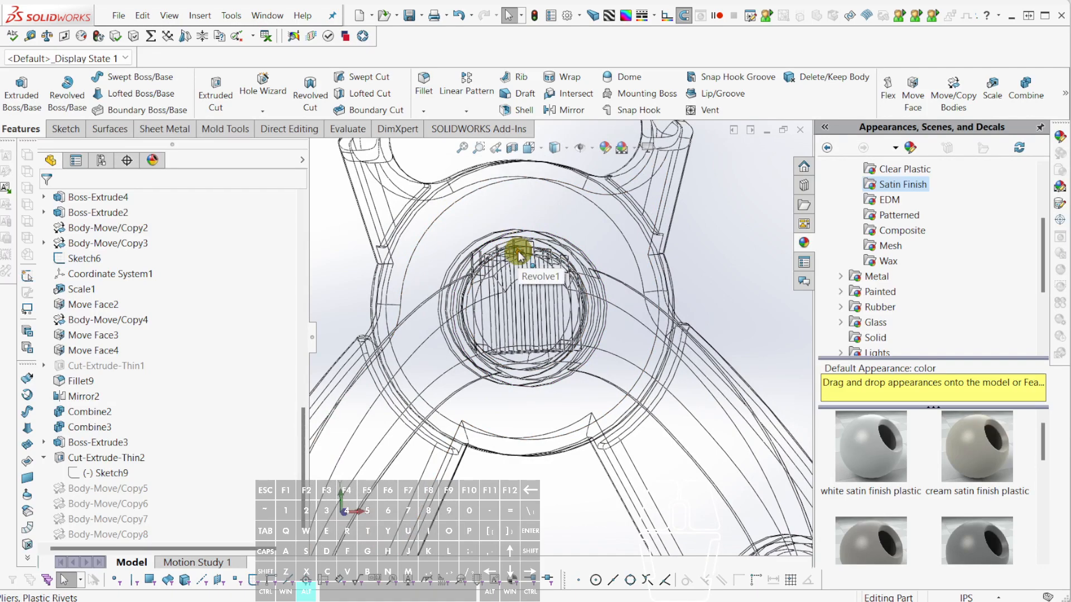
pyautogui.moveTo(519, 252); pyautogui.dragTo(542, 237, button='middle')
pyautogui.scroll(-4, 531, 256)
pyautogui.scroll(2, 527, 224)
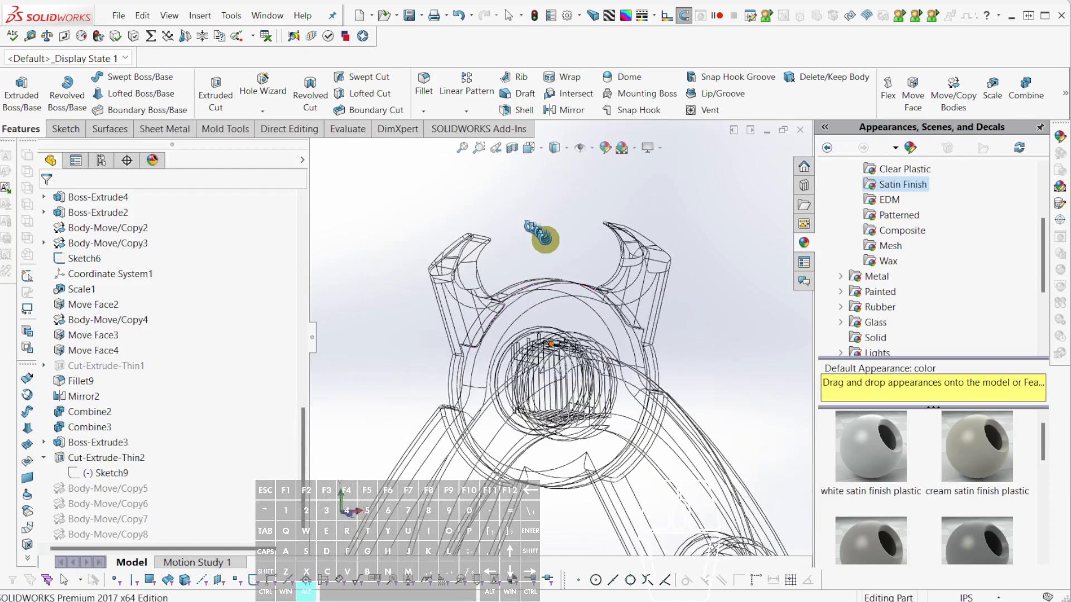
pyautogui.middleClick(548, 286)
pyautogui.scroll(1, 552, 329)
pyautogui.middleClick(559, 336)
pyautogui.moveTo(560, 336); pyautogui.dragTo(555, 316, button='middle')
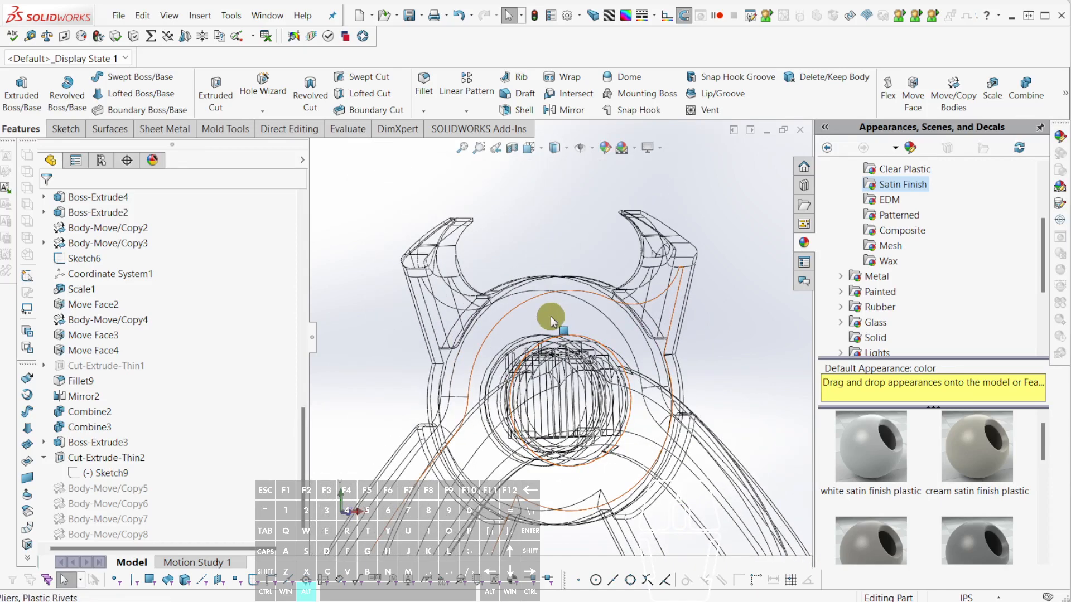
pyautogui.moveTo(550, 317); pyautogui.dragTo(498, 301, button='middle')
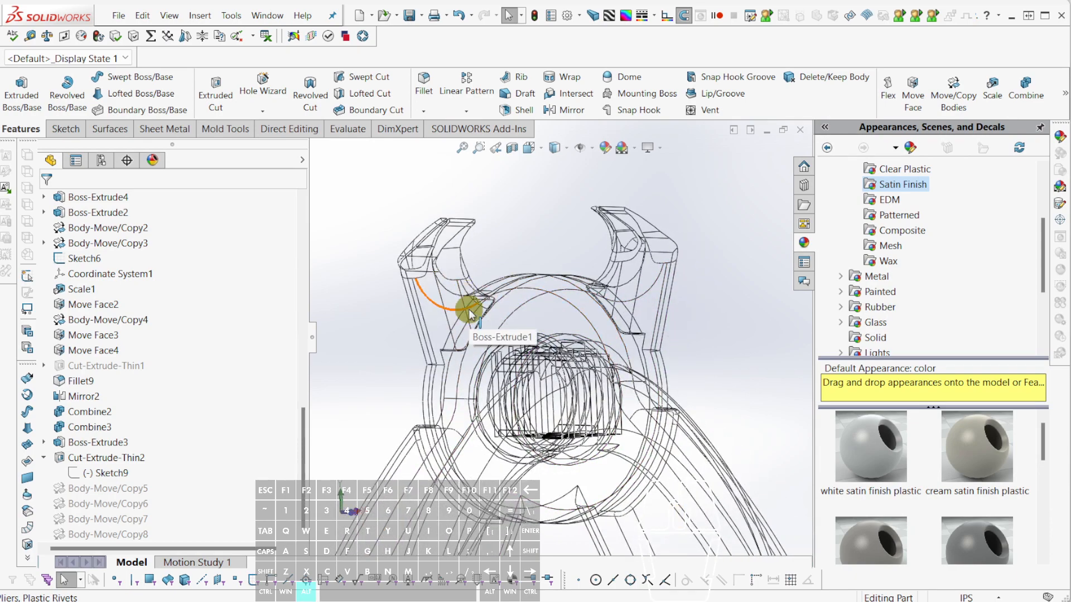
pyautogui.moveTo(543, 335); pyautogui.dragTo(504, 323, button='middle')
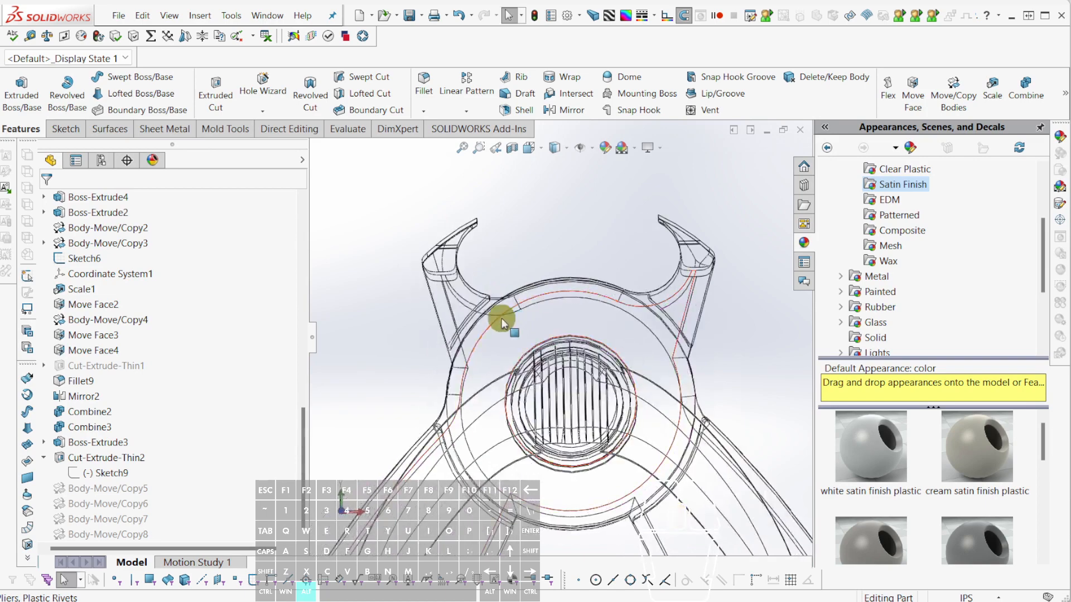
pyautogui.scroll(5, 590, 368)
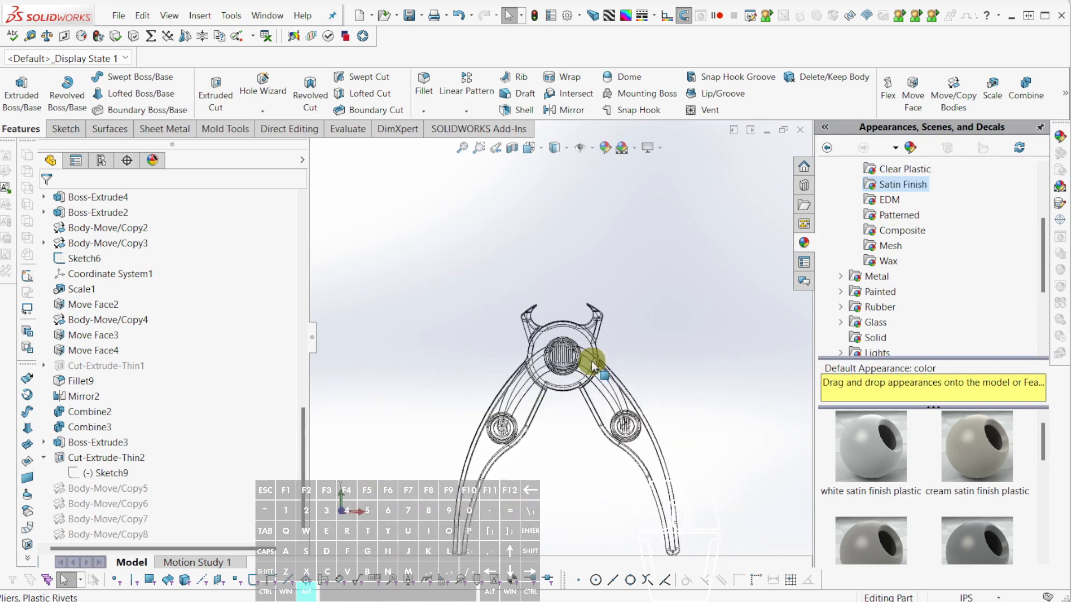
pyautogui.scroll(-3, 593, 366)
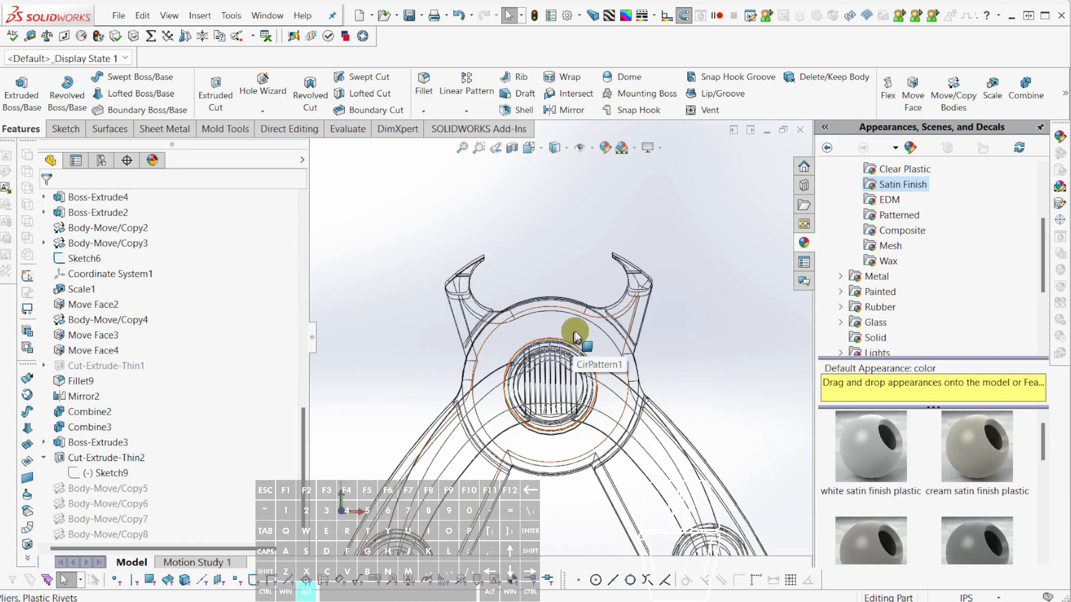
# Trace the jaw's face to Boss-Extrude1 and roll the feature history back to just after Combine1.
pyautogui.moveTo(562, 323); pyautogui.dragTo(470, 323)
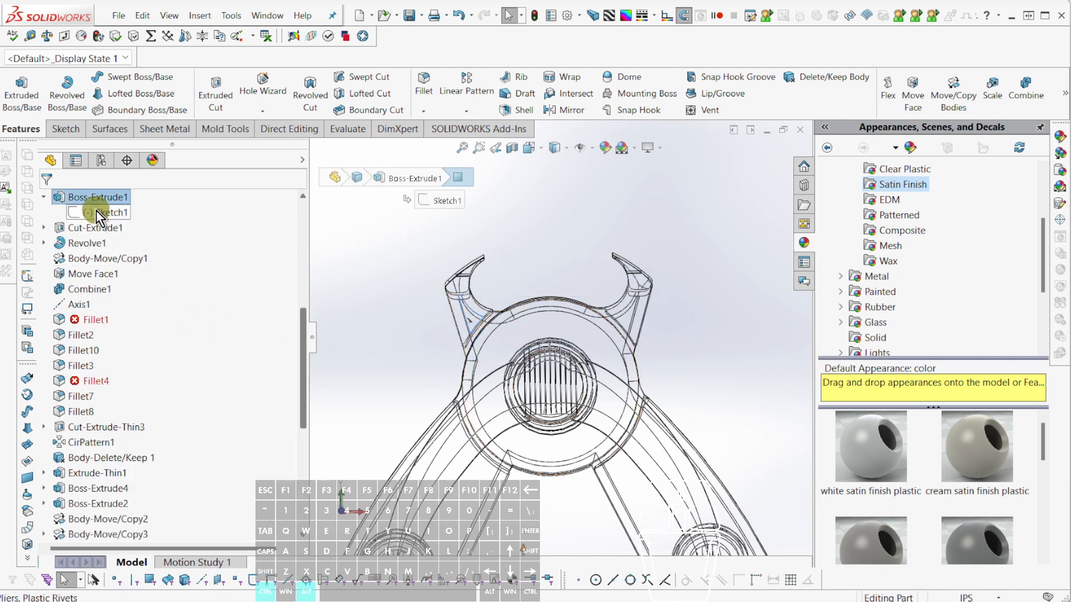
pyautogui.hotkey('ctrl', 'alt', 'r')
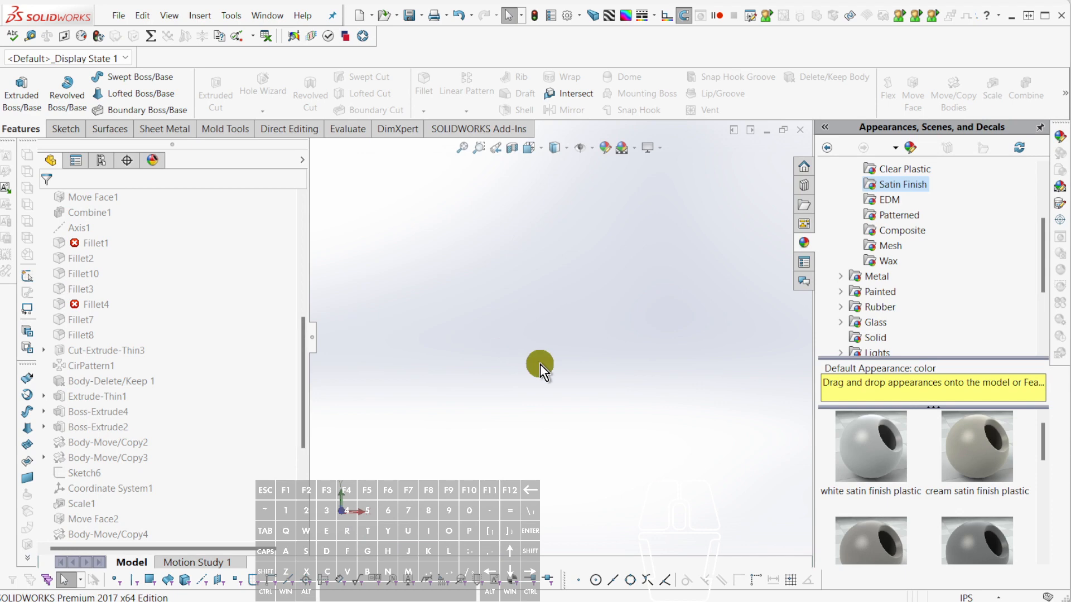
pyautogui.click(595, 389)
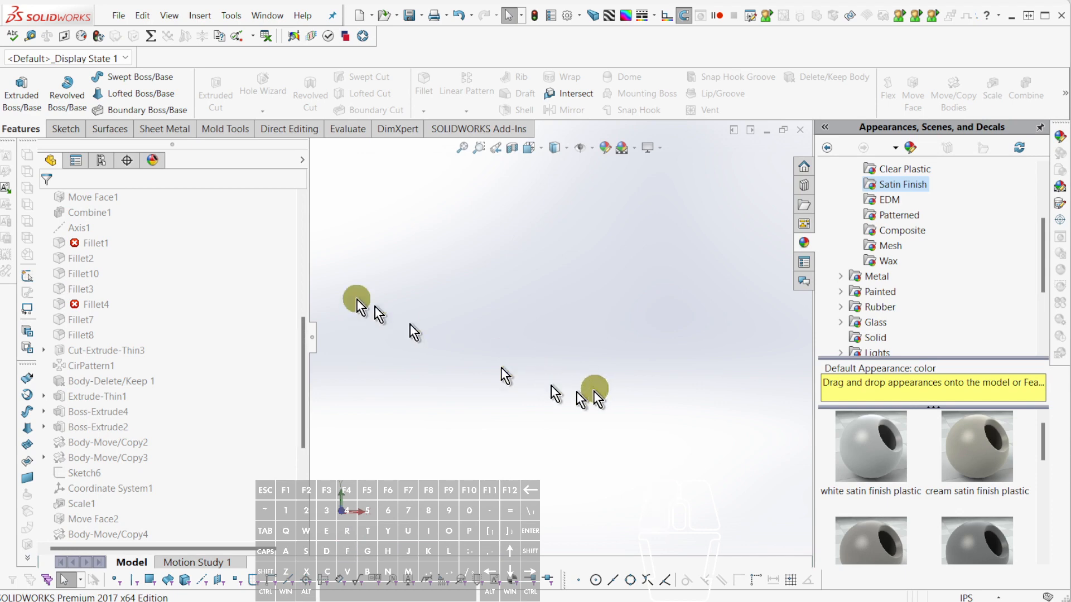
pyautogui.scroll(5, 188, 397)
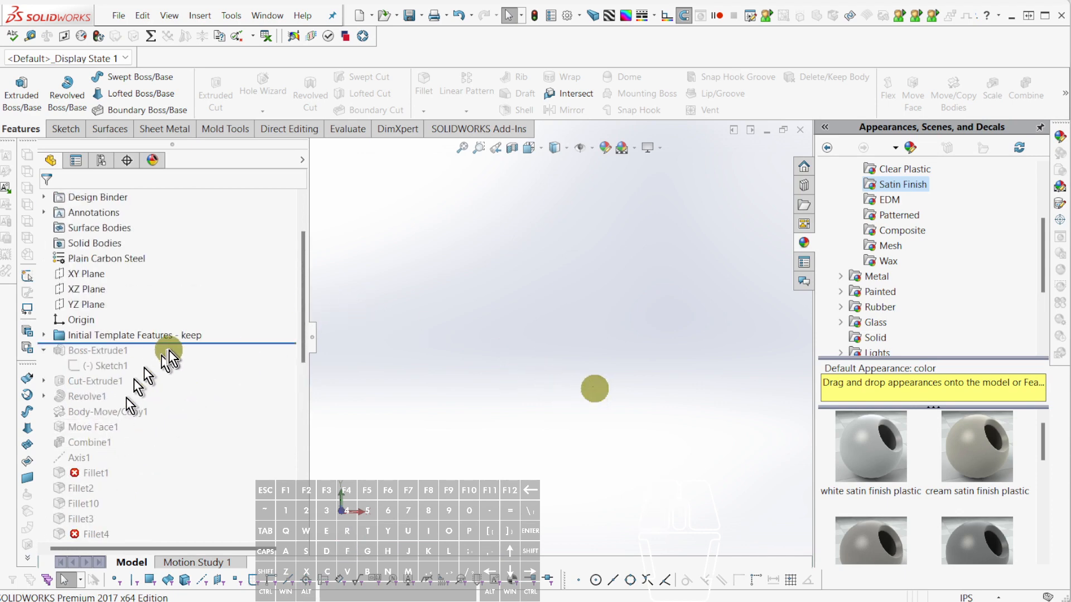
pyautogui.moveTo(175, 347); pyautogui.dragTo(184, 447)
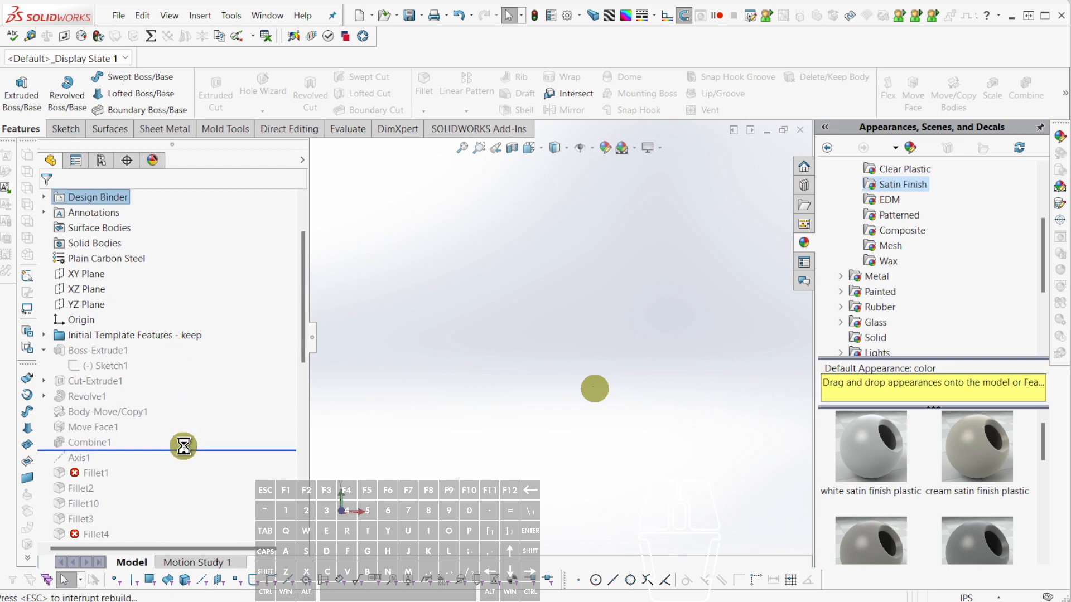
pyautogui.moveTo(517, 407); pyautogui.dragTo(524, 293, button='middle')
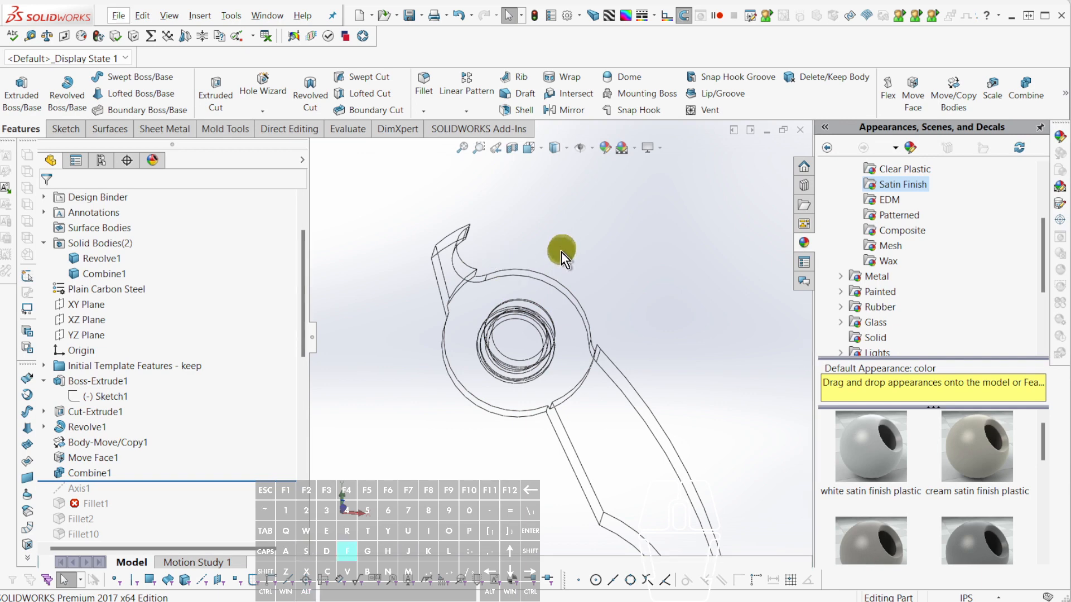
# Make a backup copy of the file Pliers, Plastic Rivets.SLDPRT in its own folder without saving the part under another name.
pyautogui.press('a')
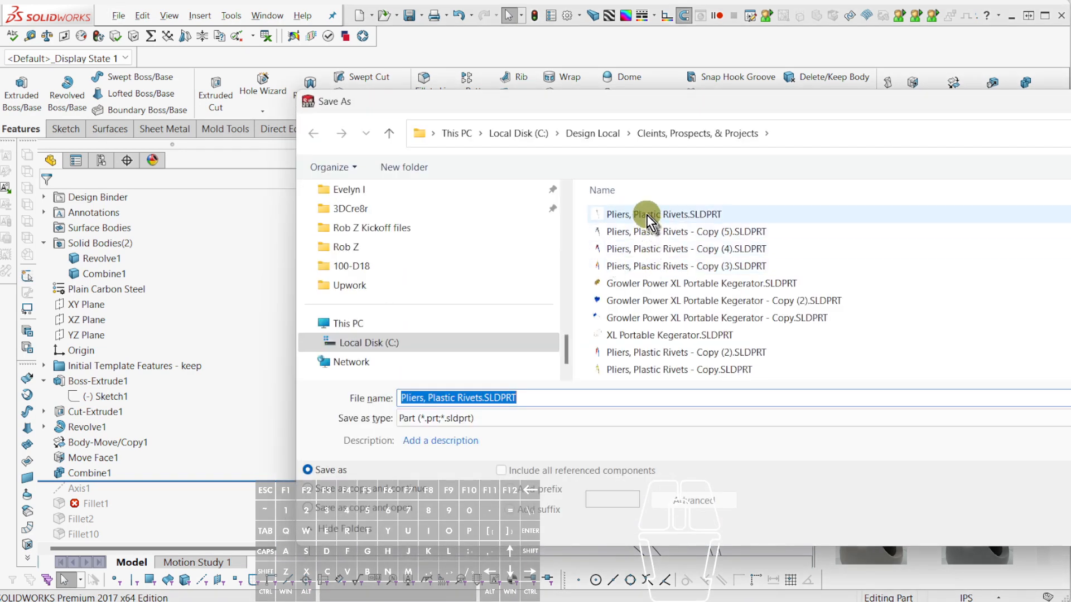
pyautogui.keyDown('ctrl'); pyautogui.moveTo(649, 222); pyautogui.dragTo(927, 262); pyautogui.keyUp('ctrl')
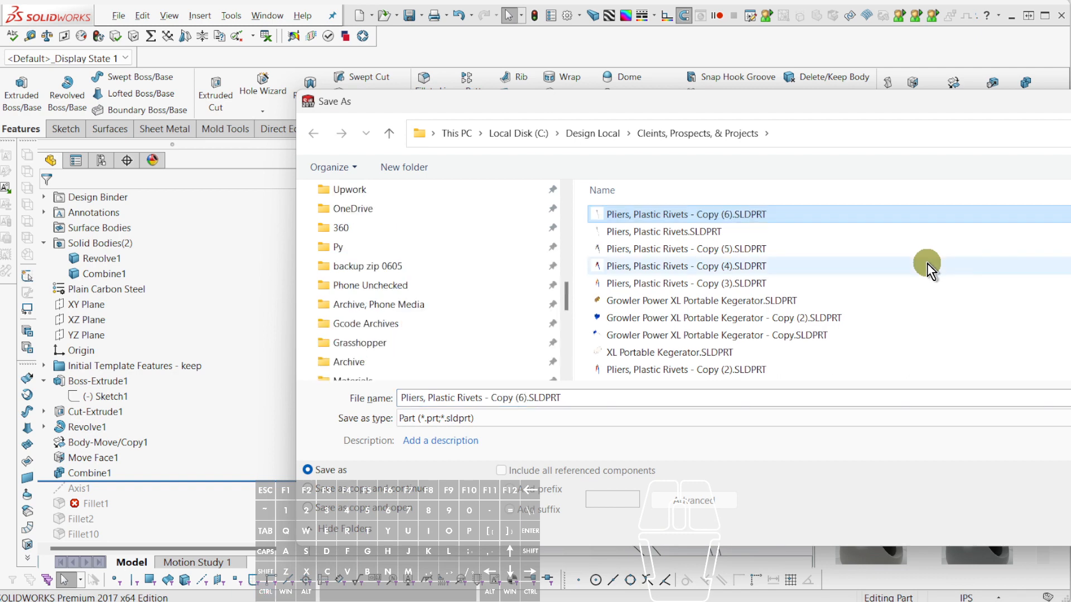
pyautogui.press('Escape')
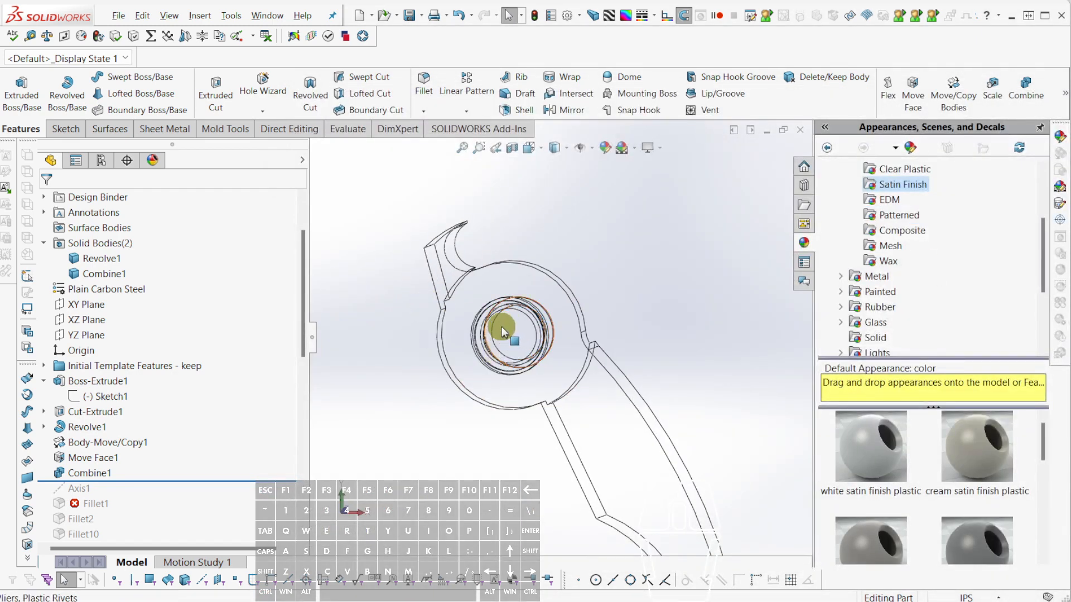
# Check the features around the pivot hole and open Sketch1 of Boss-Extrude1 for editing.
pyautogui.click(477, 321)
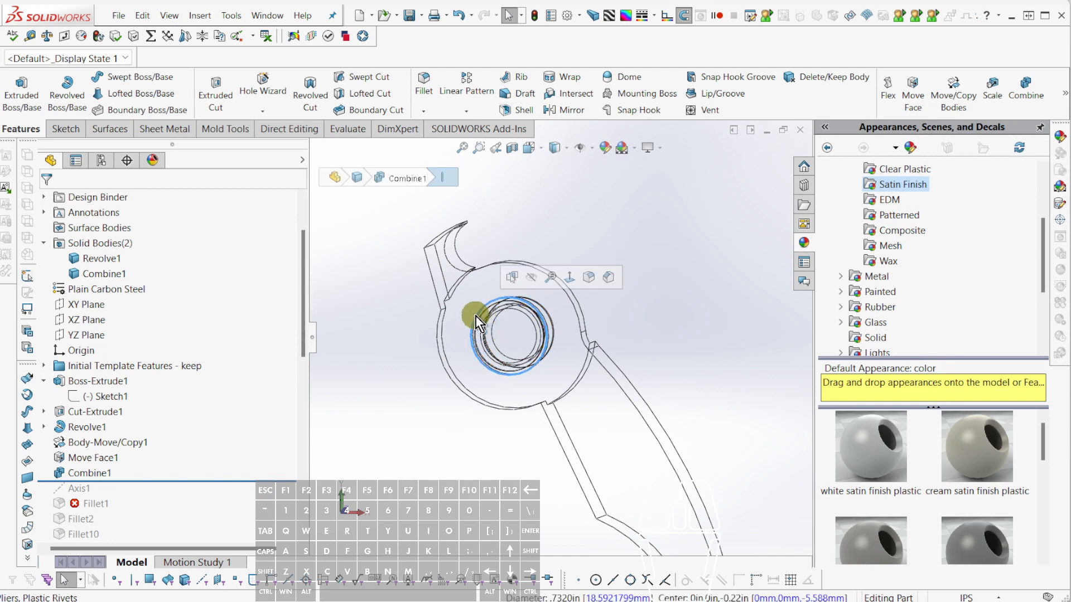
pyautogui.doubleClick(474, 308)
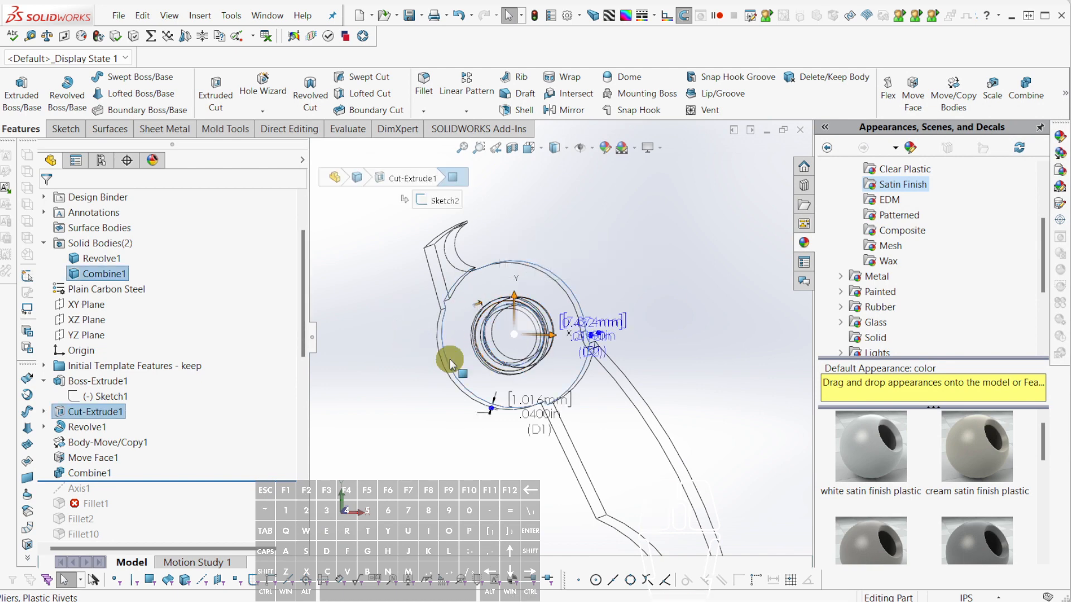
pyautogui.click(90, 398)
pyautogui.click(108, 367)
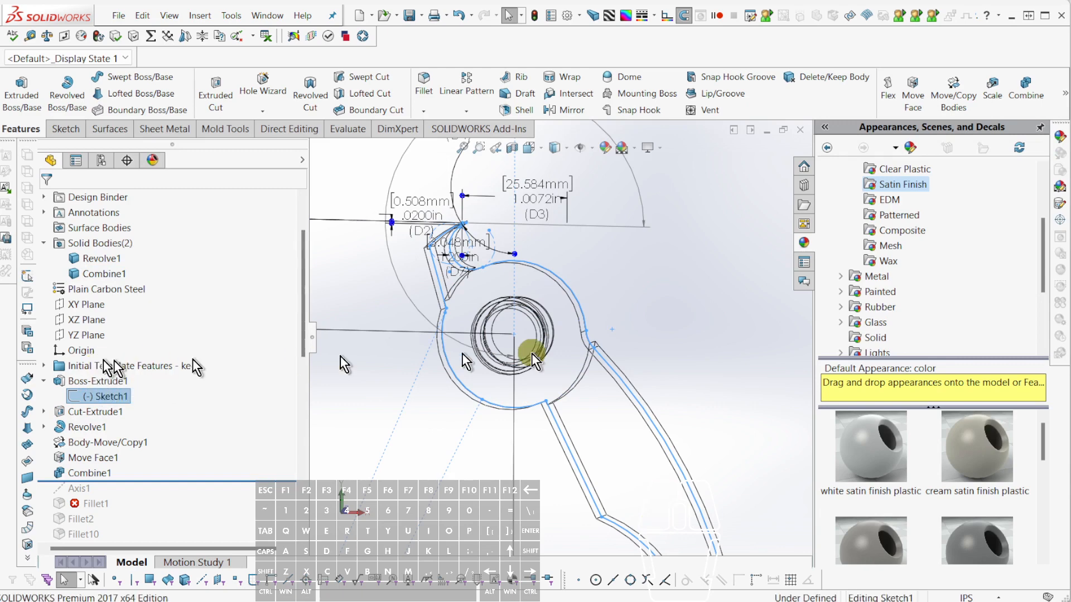
# Raise the jaw tip's reference line by its point so that height dimension D6 is about 1.44 in.
pyautogui.scroll(-3, 553, 356)
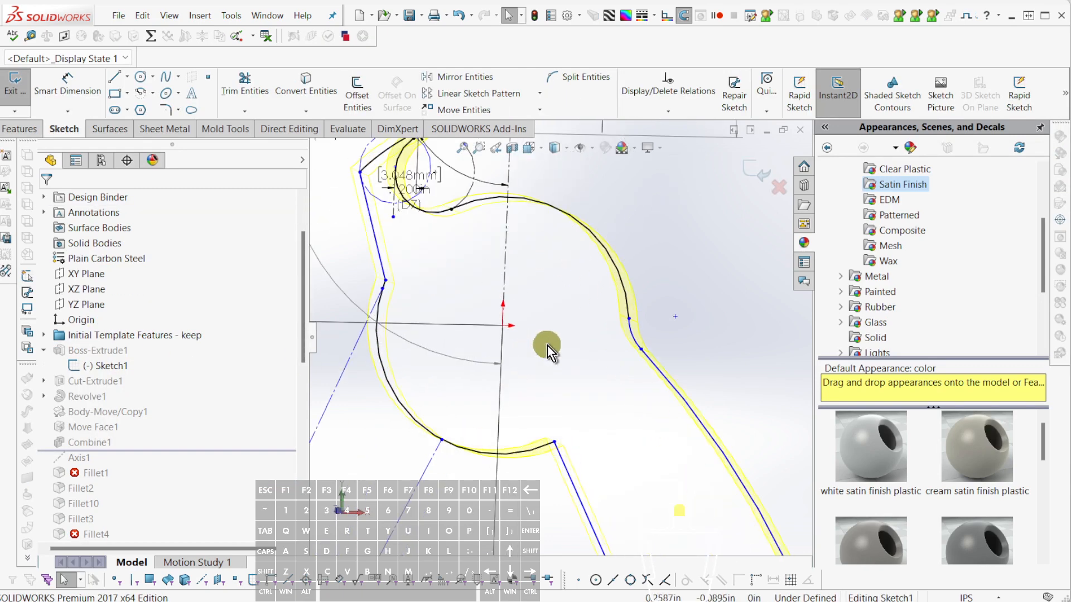
pyautogui.scroll(2, 546, 351)
pyautogui.scroll(2, 537, 384)
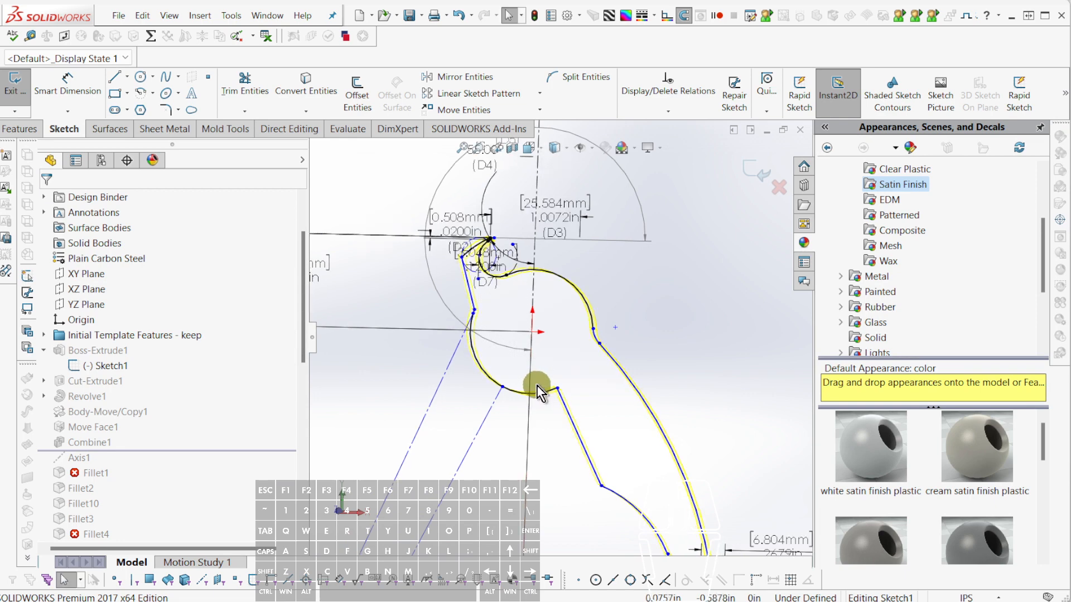
pyautogui.scroll(-2, 524, 299)
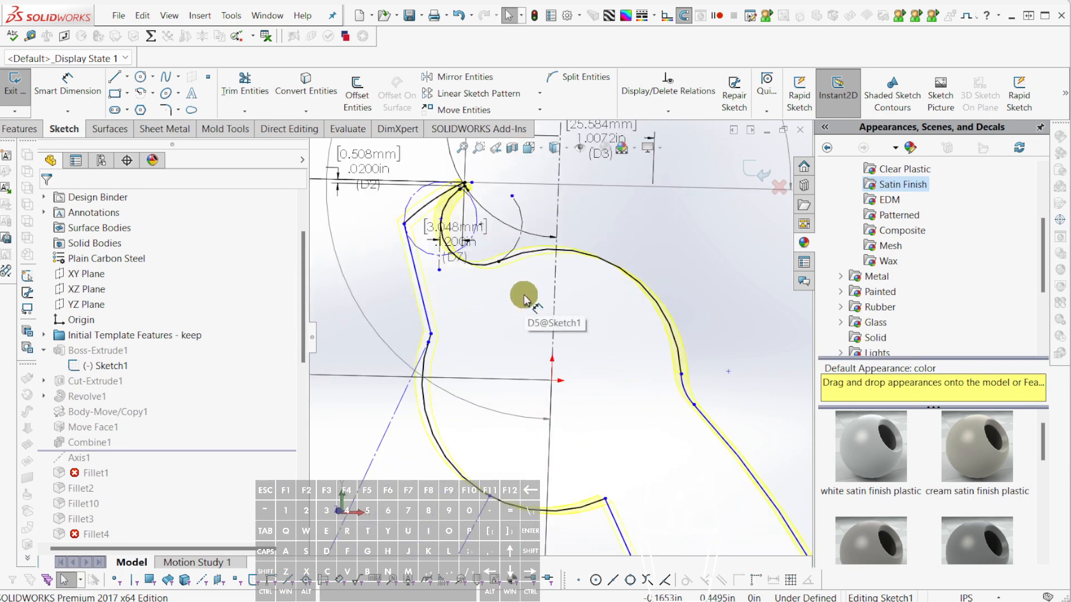
pyautogui.scroll(2, 520, 296)
pyautogui.scroll(1, 478, 306)
pyautogui.scroll(1, 410, 325)
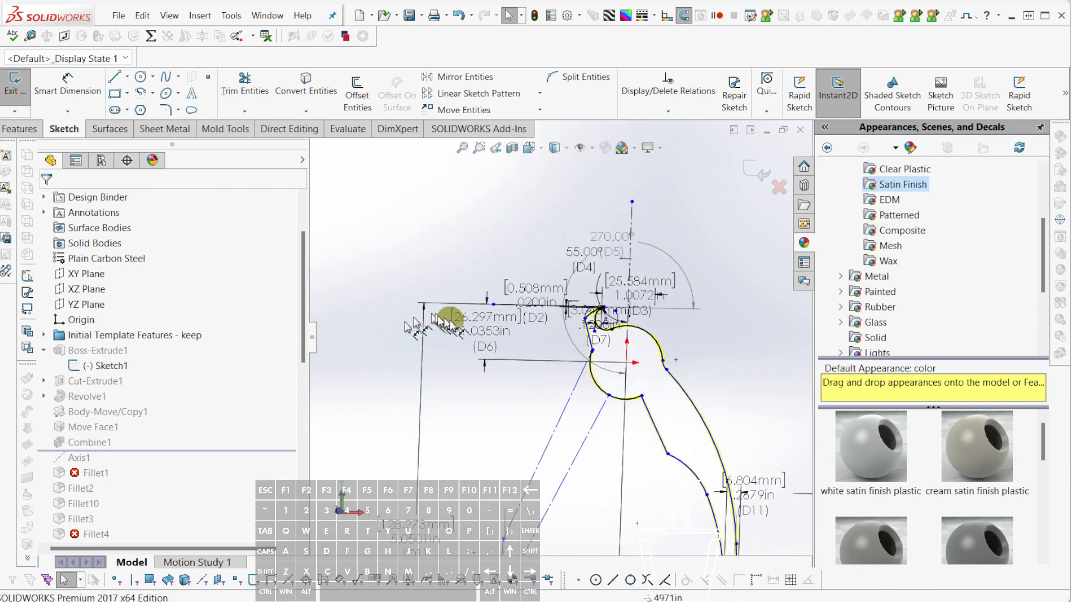
pyautogui.scroll(-3, 477, 331)
pyautogui.click(501, 311)
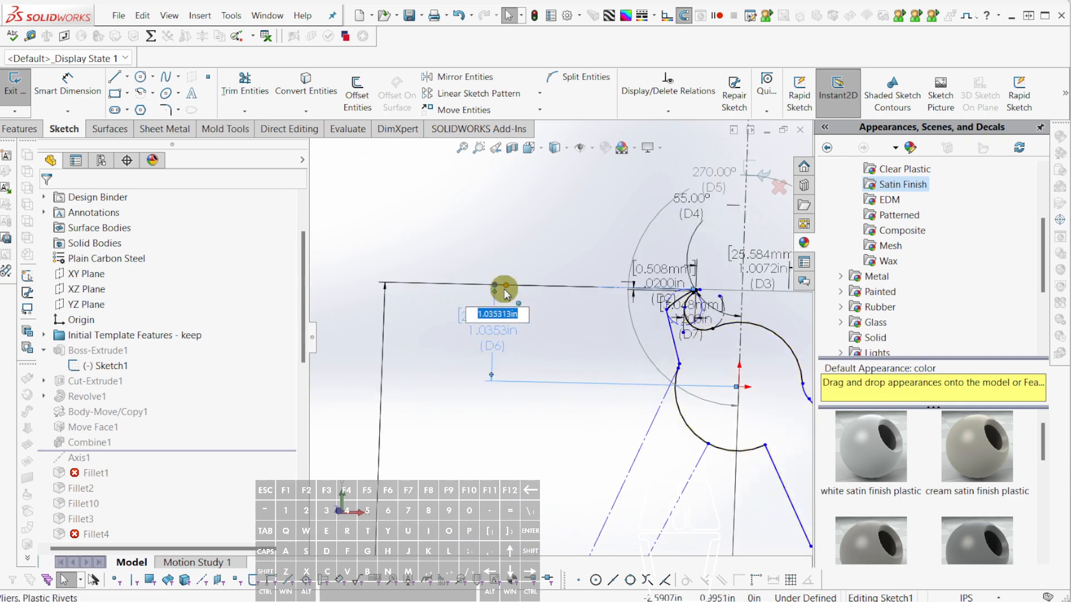
pyautogui.moveTo(502, 284)
pyautogui.mouseDown()
pyautogui.moveTo(500, 246)
pyautogui.moveTo(509, 249)
pyautogui.mouseUp()
# Pull the jaw's outer corner up near the tip and place the .1200in dimension D7 clear above the jaw.
pyautogui.moveTo(618, 351)
pyautogui.mouseDown()
pyautogui.moveTo(624, 363)
pyautogui.moveTo(603, 347)
pyautogui.moveTo(617, 306)
pyautogui.moveTo(655, 285)
pyautogui.mouseUp()
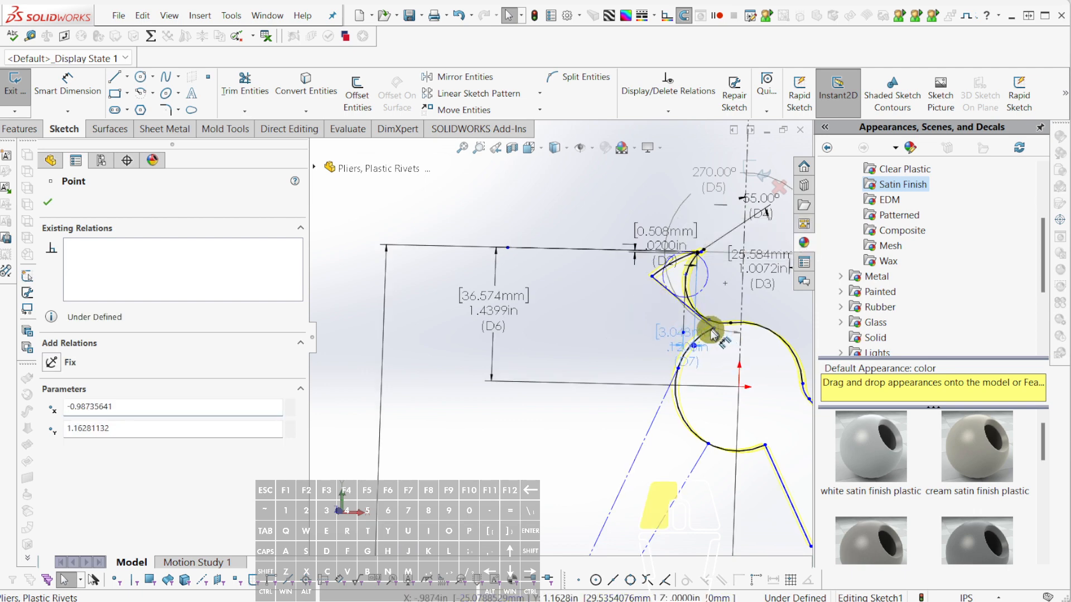
pyautogui.moveTo(697, 335); pyautogui.dragTo(613, 206)
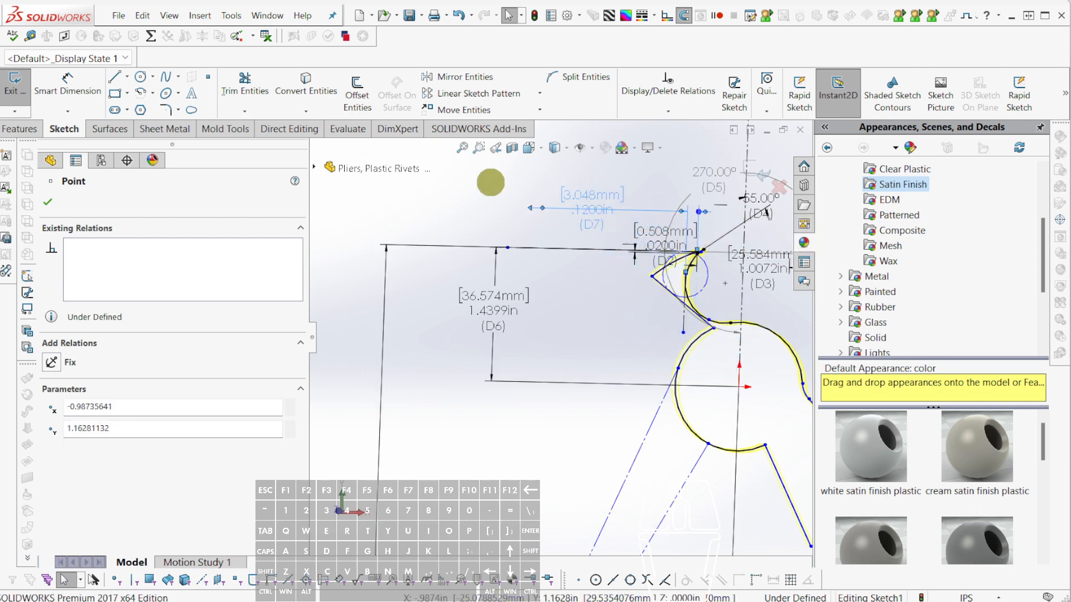
pyautogui.click(772, 358)
# Move the lower end of the jaw's outer edge out along the pivot arc to about X -0.673, Y 0.164, and clear the selection.
pyautogui.scroll(-4, 737, 346)
pyautogui.moveTo(640, 334)
pyautogui.mouseDown()
pyautogui.moveTo(559, 366)
pyautogui.moveTo(532, 410)
pyautogui.mouseUp()
pyautogui.scroll(3, 558, 337)
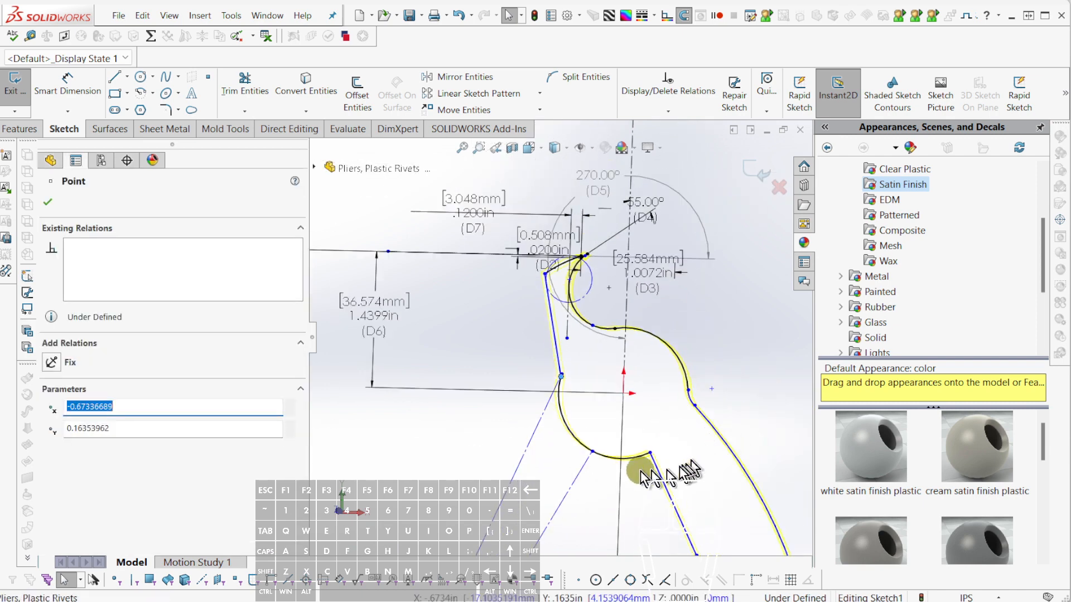
pyautogui.scroll(-2, 579, 453)
pyautogui.click(581, 453)
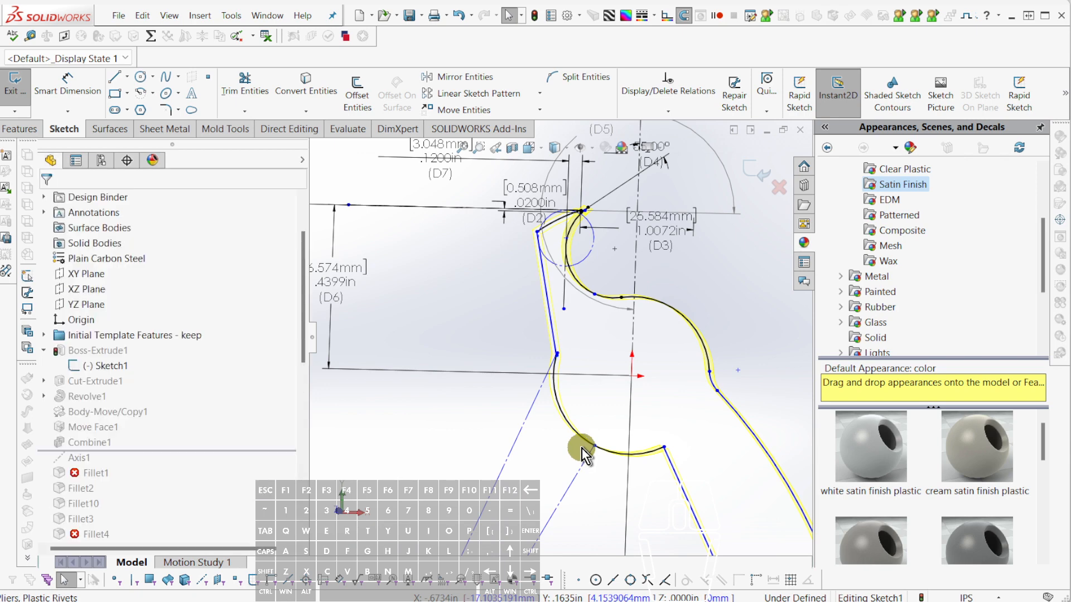
# Delete the Fixed relation (Arc2) on the arc around the pivot and clear the selection.
pyautogui.click(580, 442)
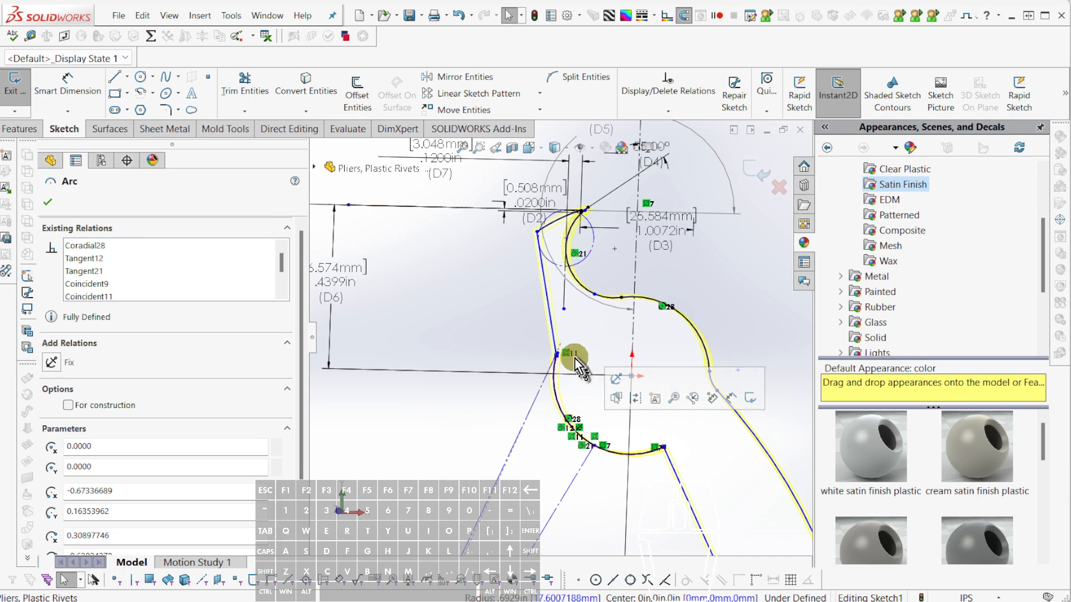
pyautogui.click(673, 398)
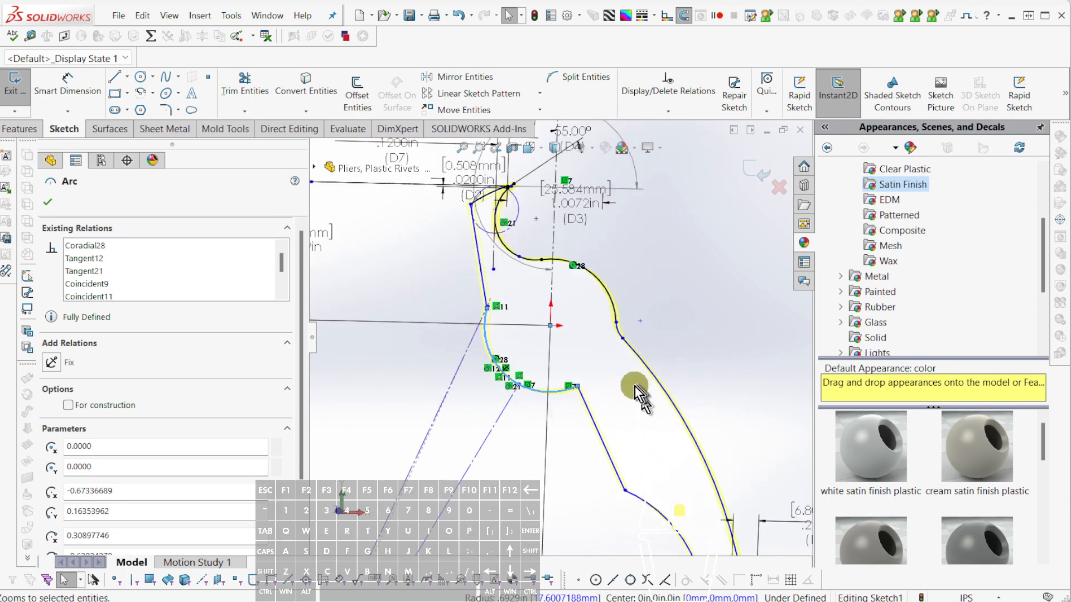
pyautogui.click(467, 356)
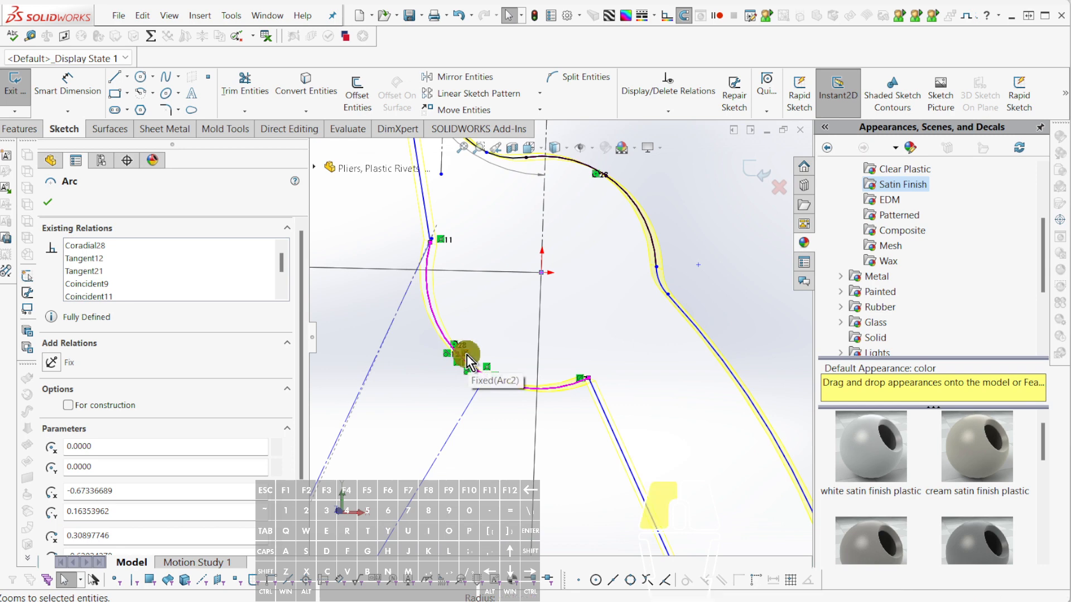
pyautogui.press('Delete')
pyautogui.scroll(4, 526, 374)
pyautogui.scroll(-4, 546, 293)
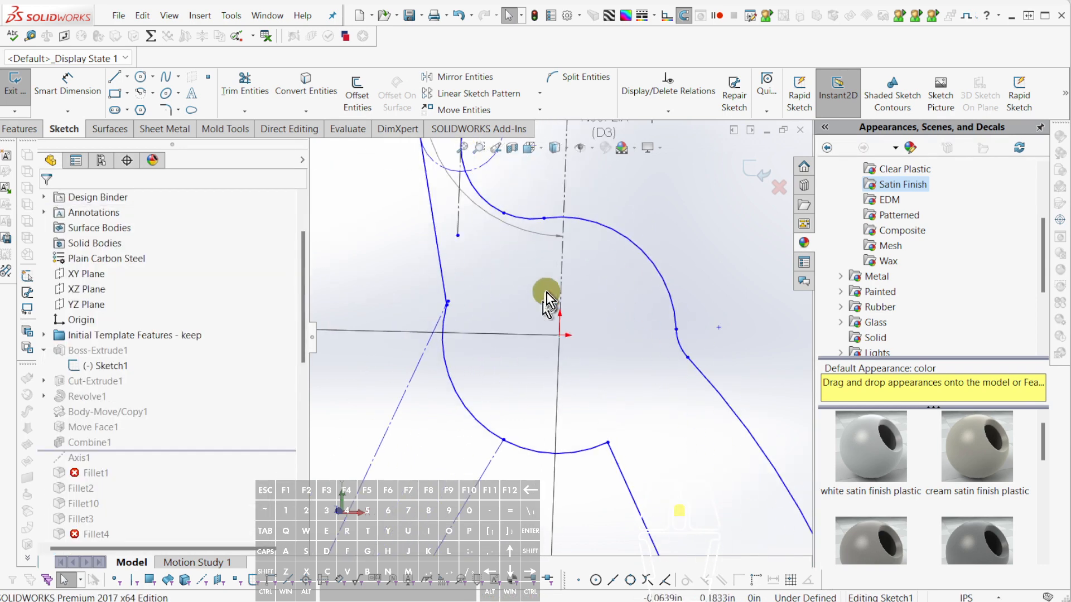
pyautogui.press('Escape')
pyautogui.scroll(1, 510, 378)
# Dimension the radius of the arc around the pivot and set it to .5 in.
pyautogui.press('d')
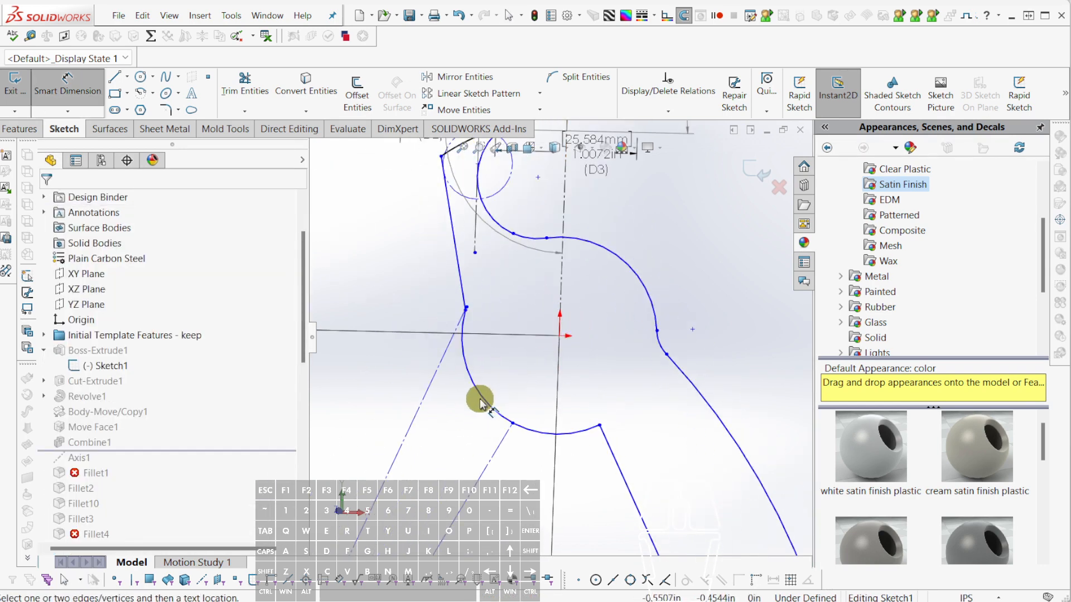
pyautogui.click(479, 388)
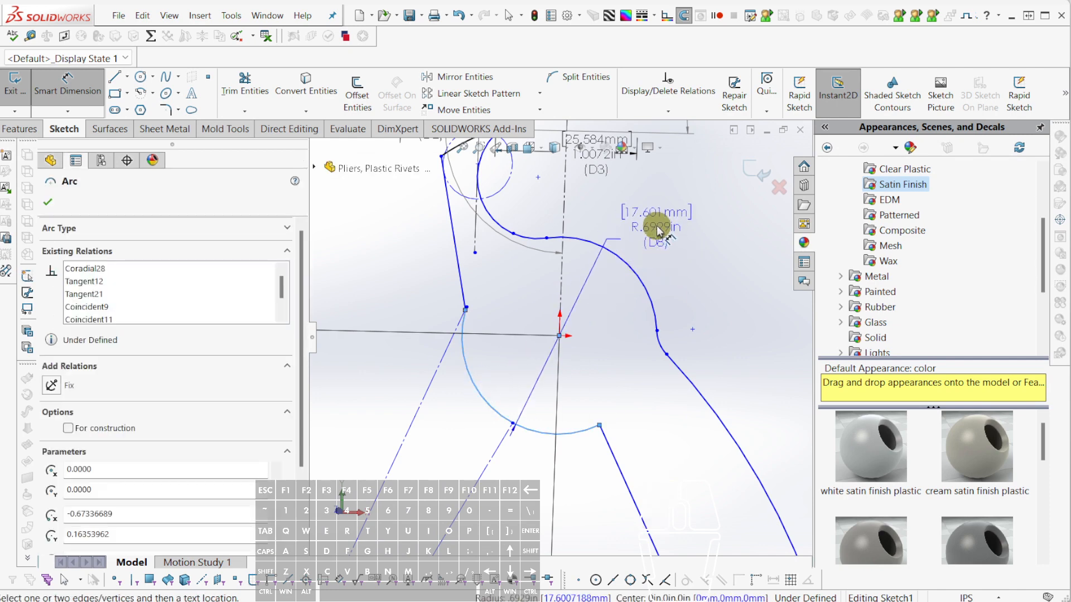
pyautogui.click(660, 231)
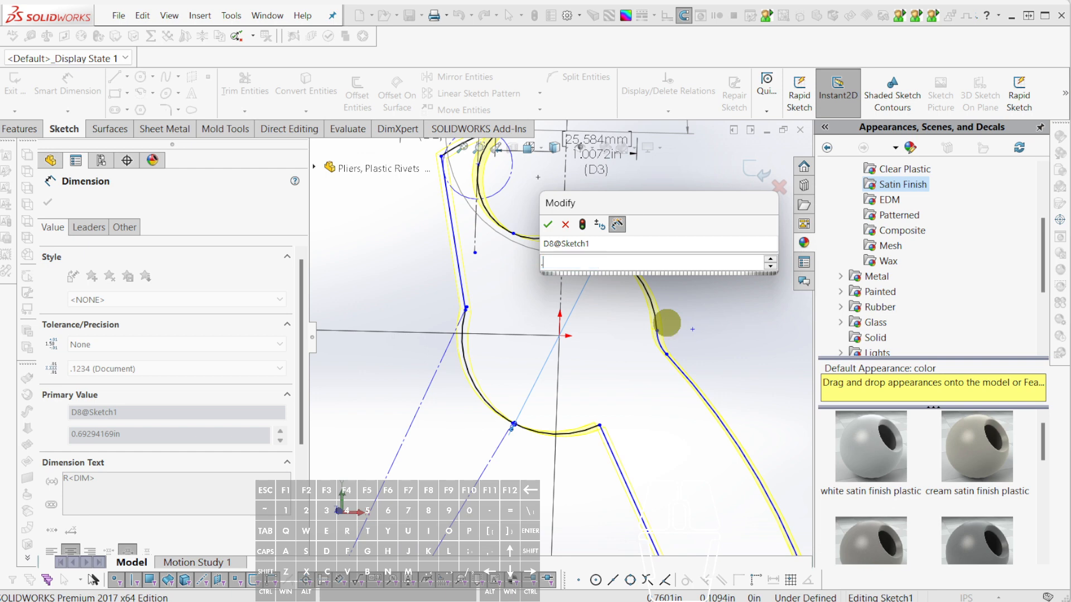
pyautogui.write('5')
pyautogui.press('Return')
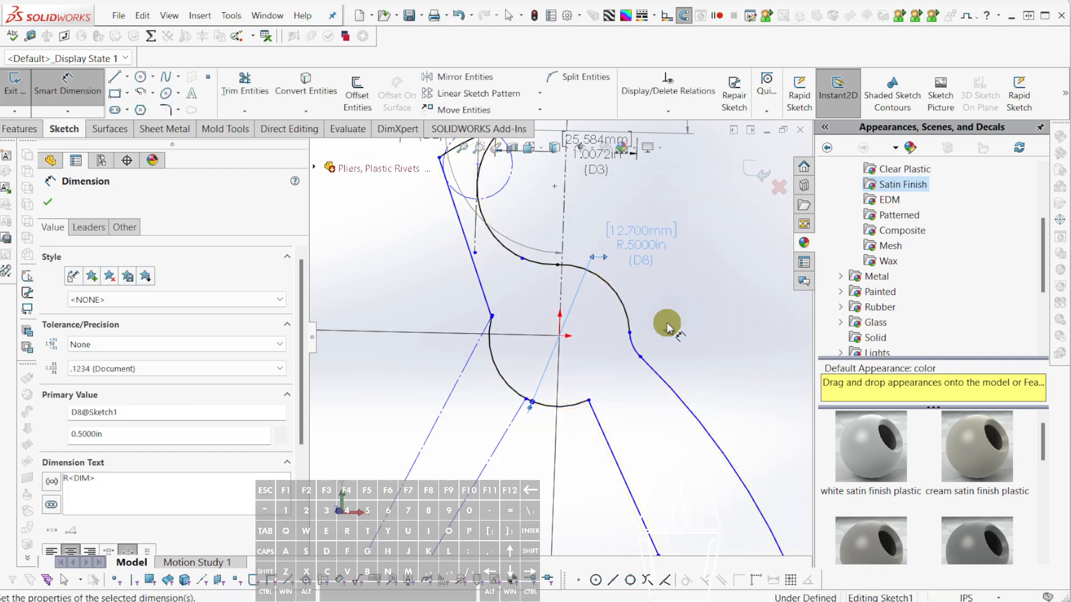
# Move the lower end of the jaw's outer edge down along the pivot arc onto the horizontal axis at X -0.5, Y 0.
pyautogui.press('f')
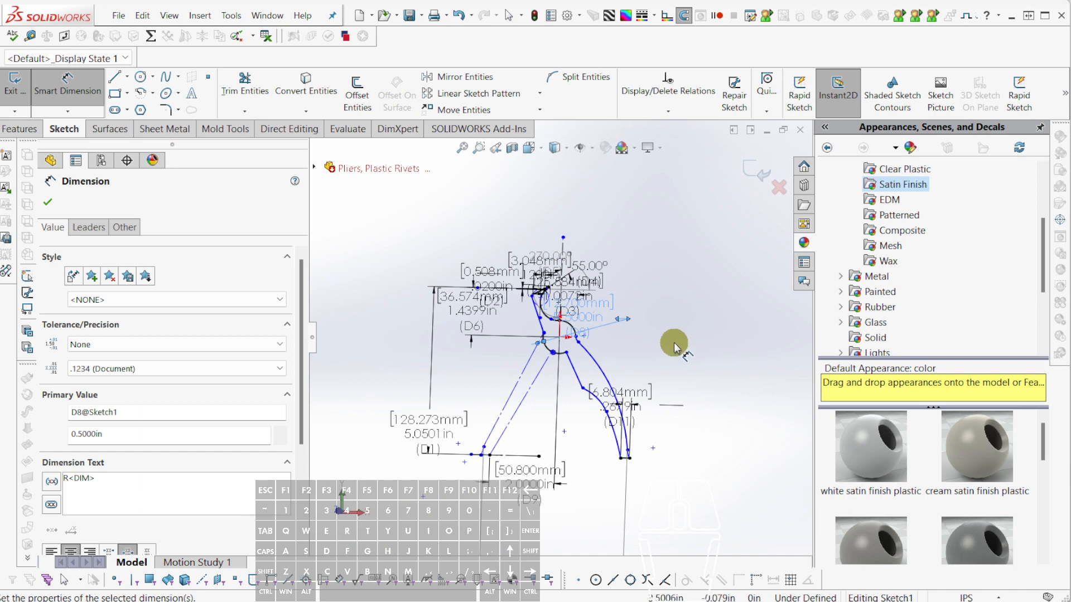
pyautogui.scroll(-5, 580, 348)
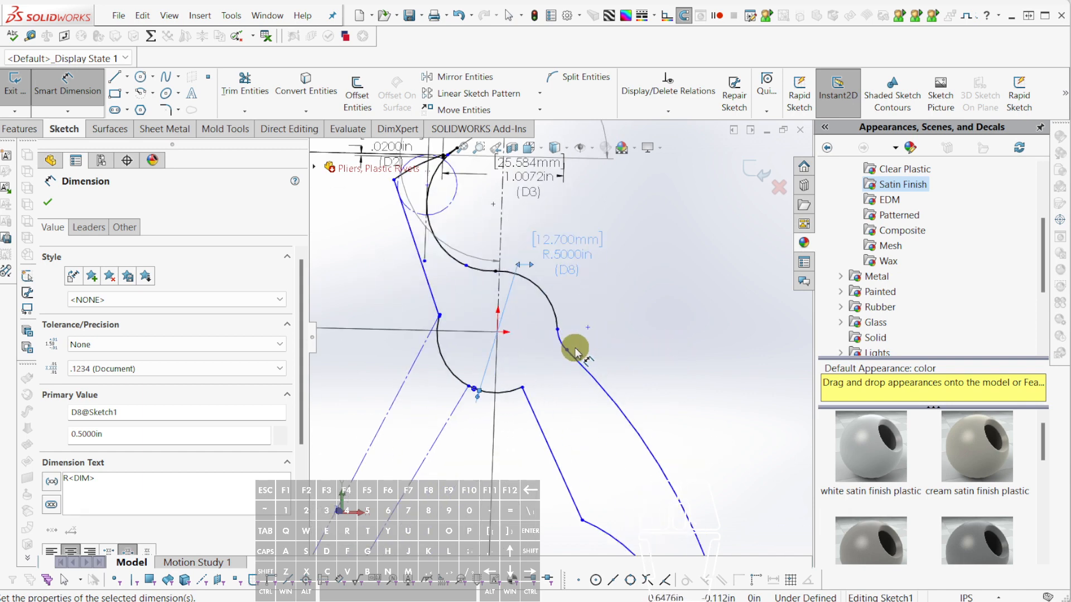
pyautogui.scroll(-6, 471, 318)
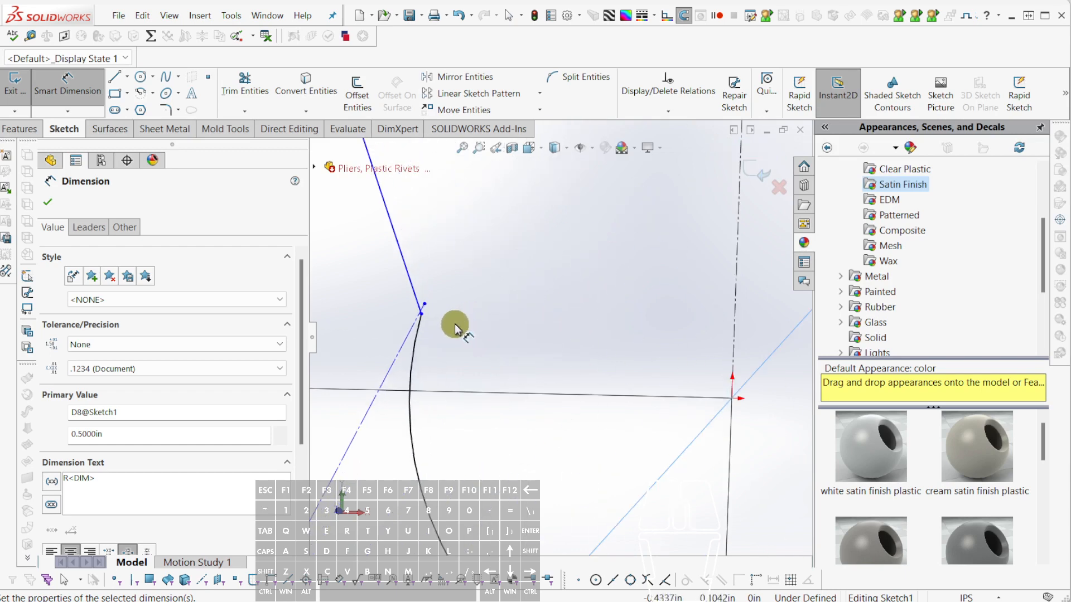
pyautogui.press('Escape')
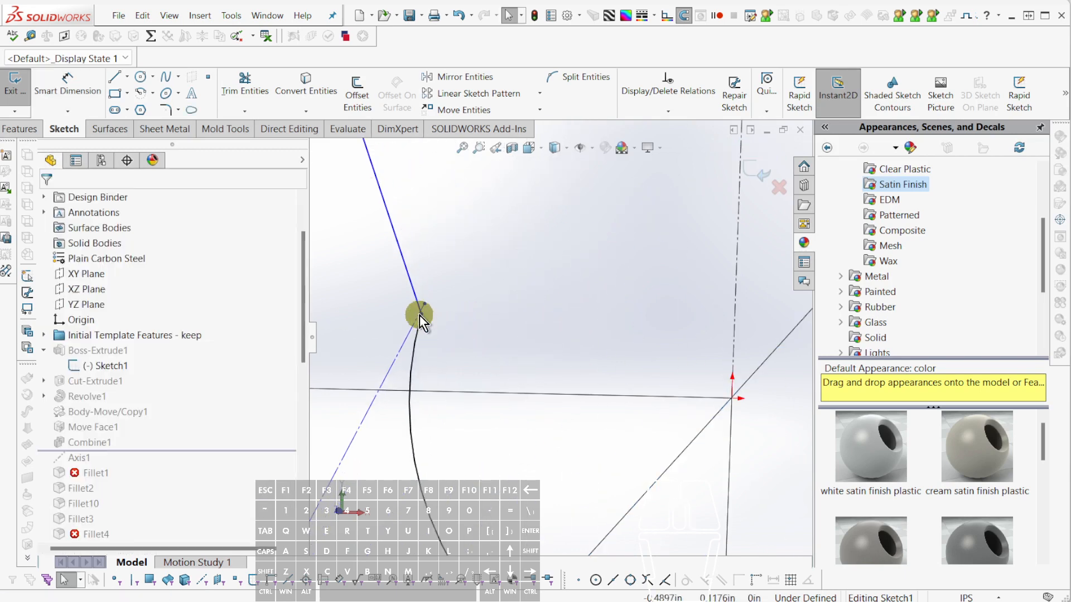
pyautogui.moveTo(421, 314); pyautogui.dragTo(397, 389)
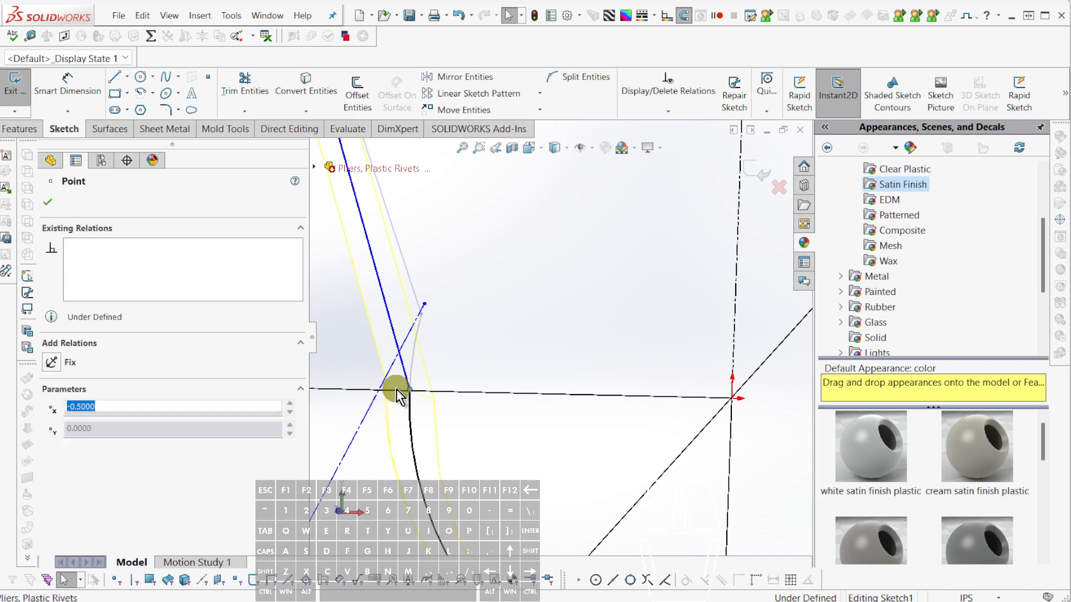
pyautogui.scroll(4, 491, 375)
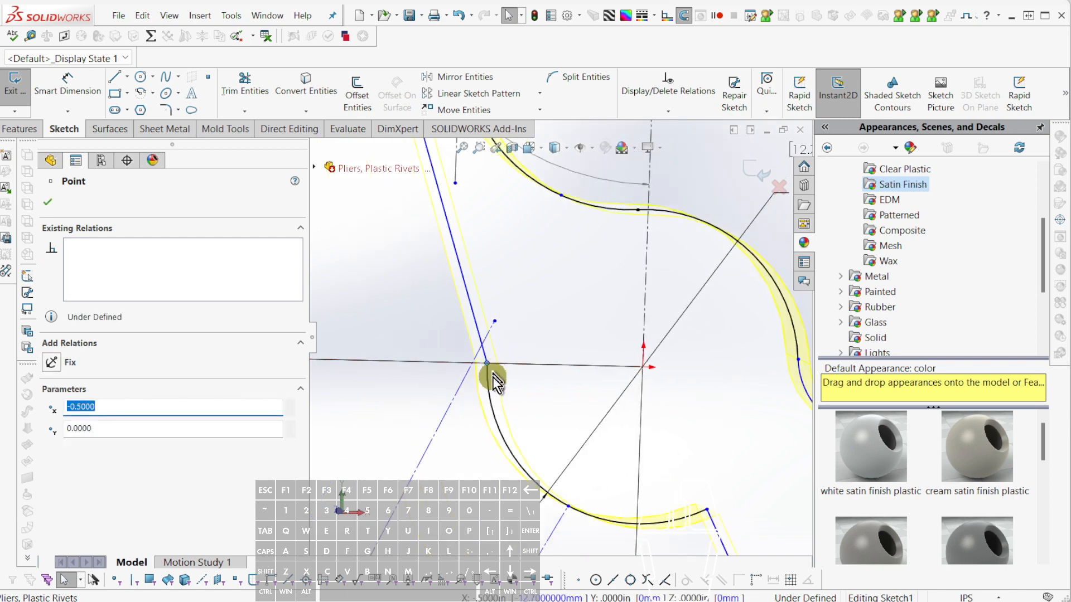
# Make the jaw's outer edge line tangent to the arc around the pivot.
pyautogui.click(486, 391)
pyautogui.keyDown('ctrl'); pyautogui.click(478, 314); pyautogui.keyUp('ctrl')
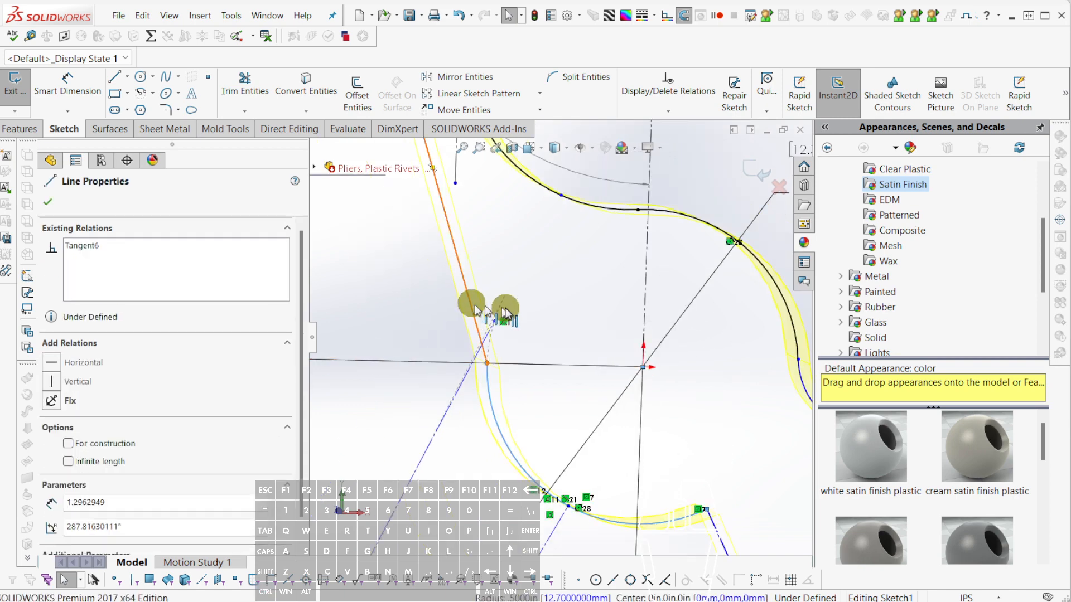
pyautogui.click(511, 250)
pyautogui.scroll(-5, 550, 307)
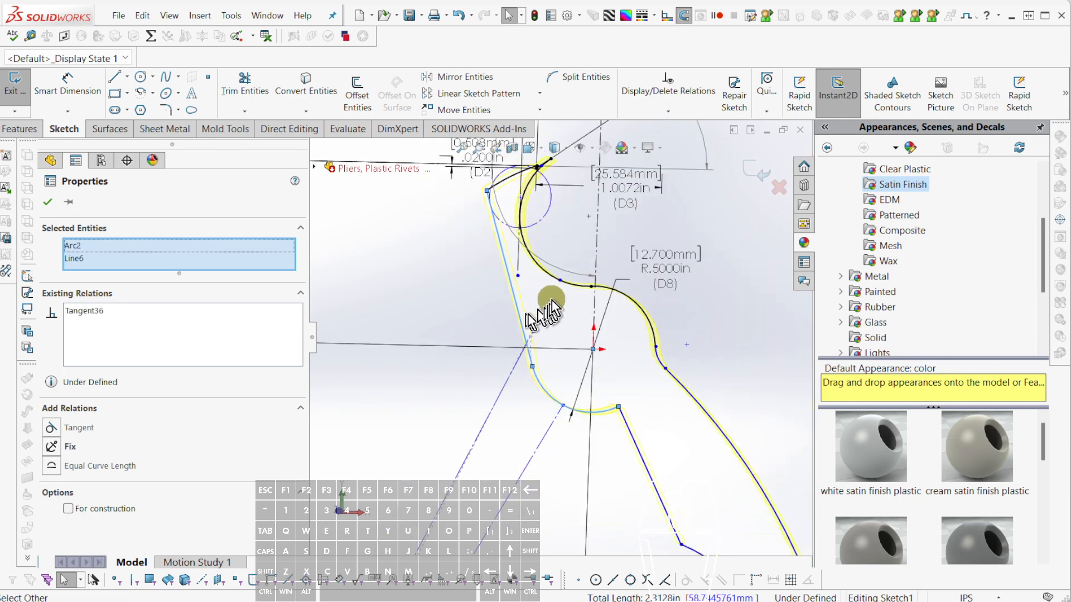
# Try to move the end point at the jaw's tip down toward the reference line, and clear the selection.
pyautogui.scroll(-5, 531, 237)
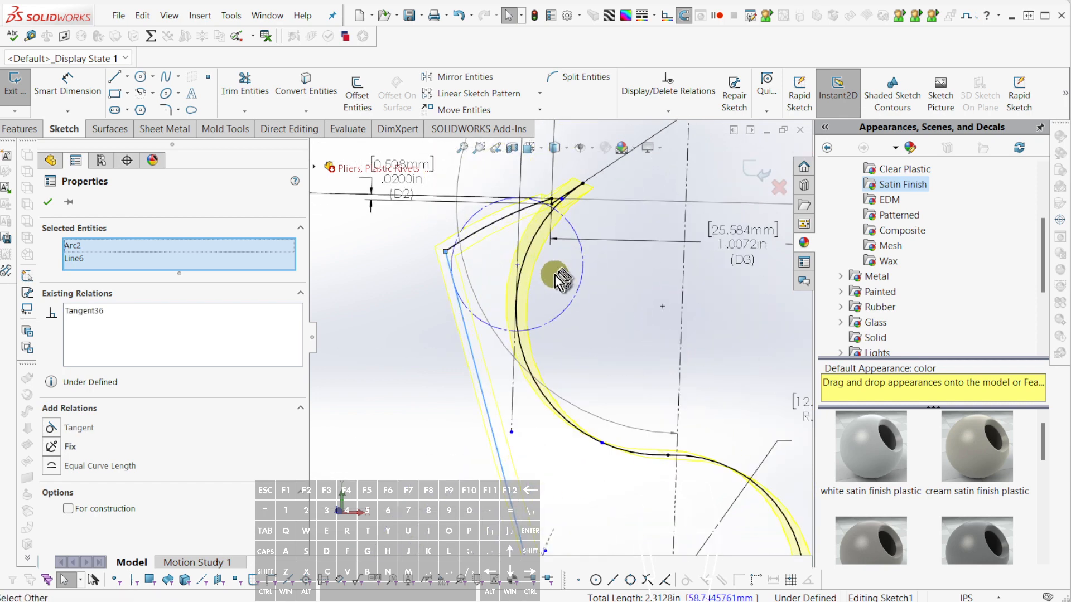
pyautogui.scroll(-2, 541, 239)
pyautogui.scroll(-4, 611, 223)
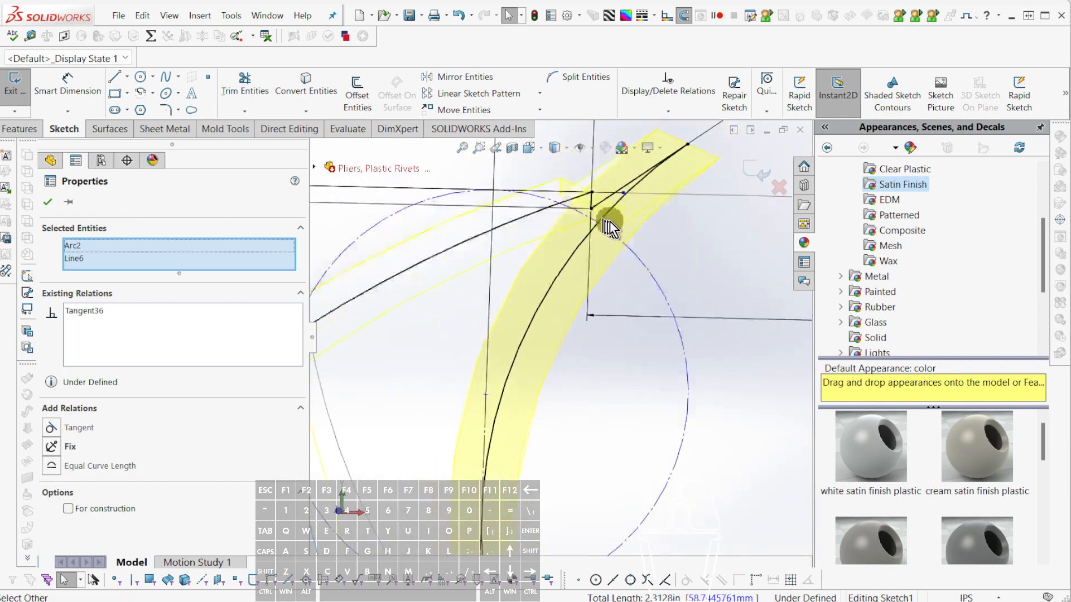
pyautogui.moveTo(610, 244)
pyautogui.mouseDown(button='middle')
pyautogui.moveTo(651, 220)
pyautogui.moveTo(663, 232)
pyautogui.mouseUp(button='middle')
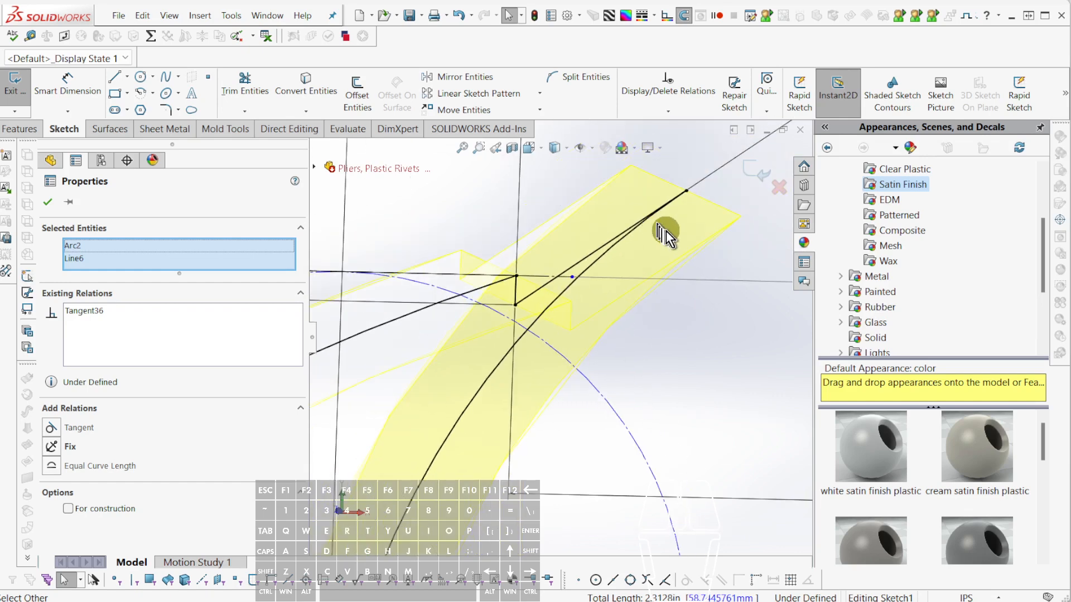
pyautogui.click(691, 199)
pyautogui.click(544, 276)
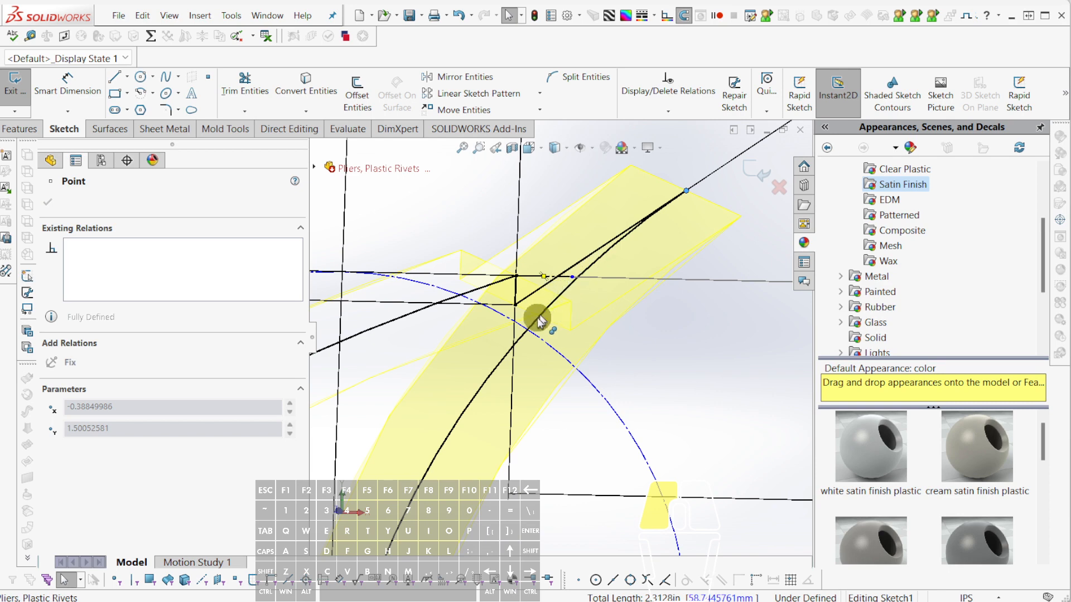
pyautogui.moveTo(539, 319); pyautogui.dragTo(558, 310)
pyautogui.press('Escape')
pyautogui.scroll(7, 699, 285)
pyautogui.scroll(4, 726, 402)
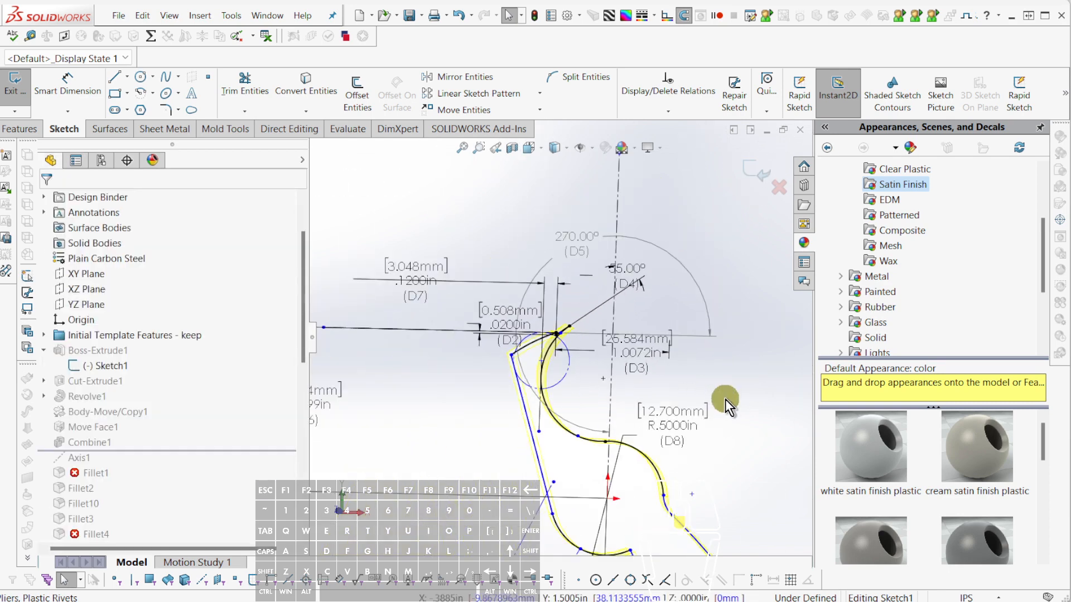
# Reposition the 55° angle dimension D4 closer to the jaw tip, on the jaw side of the vertical centerline.
pyautogui.scroll(-8, 554, 370)
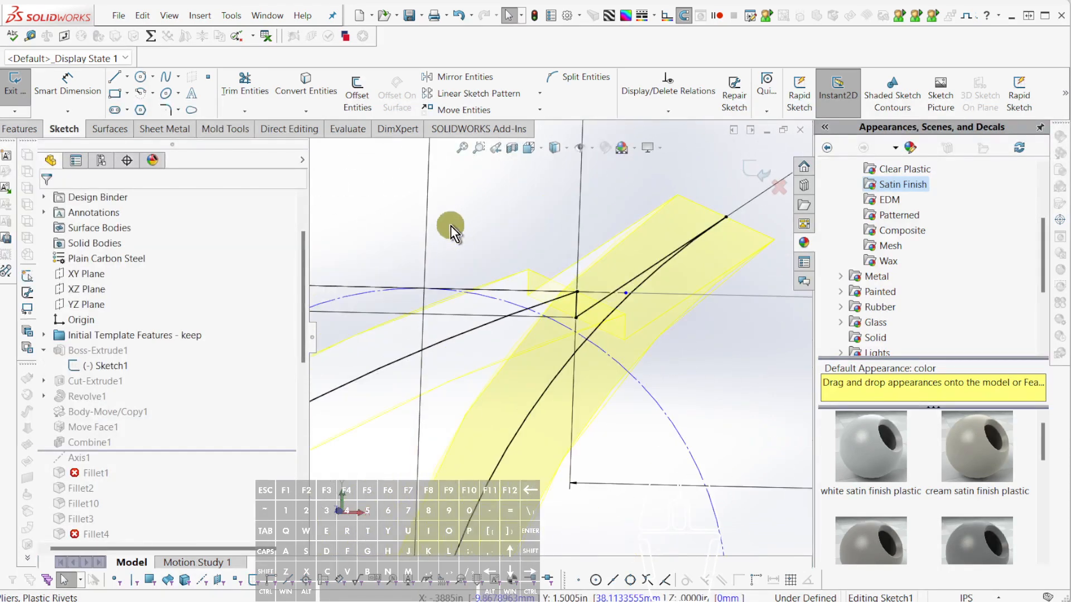
pyautogui.scroll(-6, 586, 299)
pyautogui.scroll(4, 605, 334)
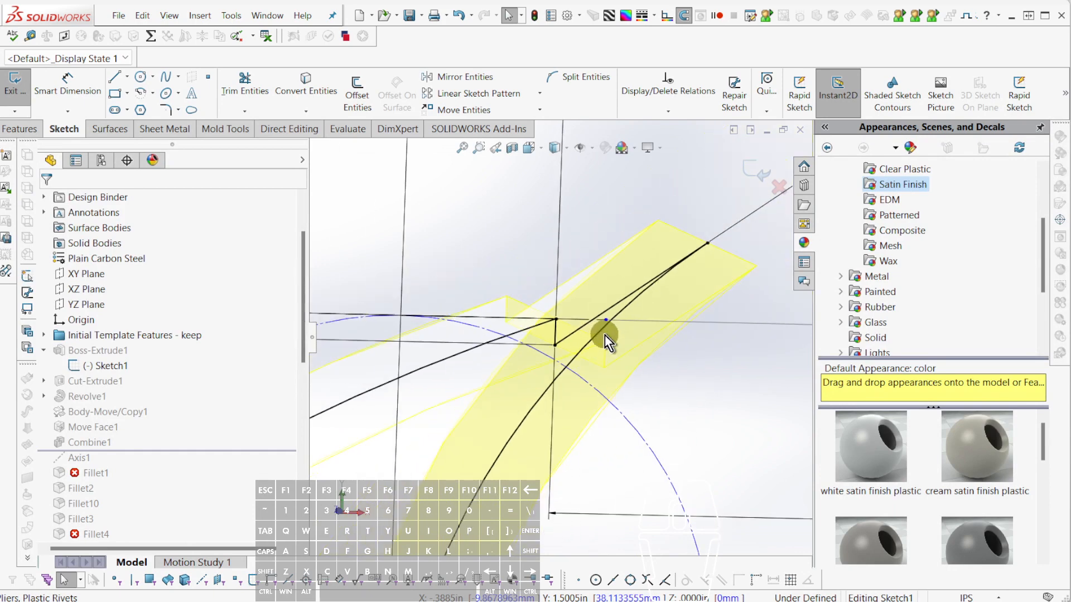
pyautogui.scroll(2, 605, 333)
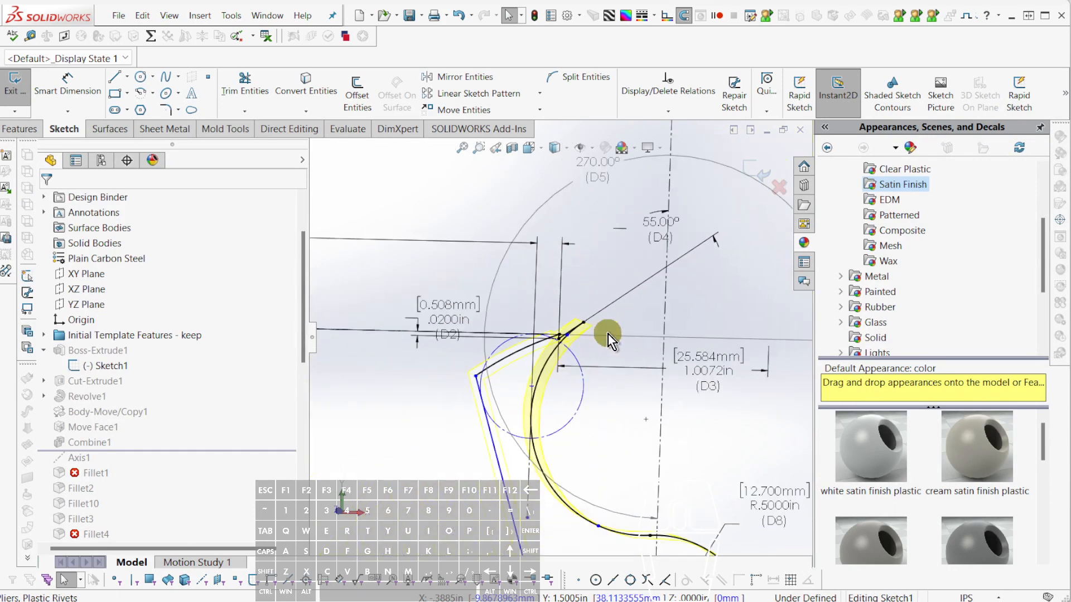
pyautogui.moveTo(657, 231); pyautogui.dragTo(621, 283)
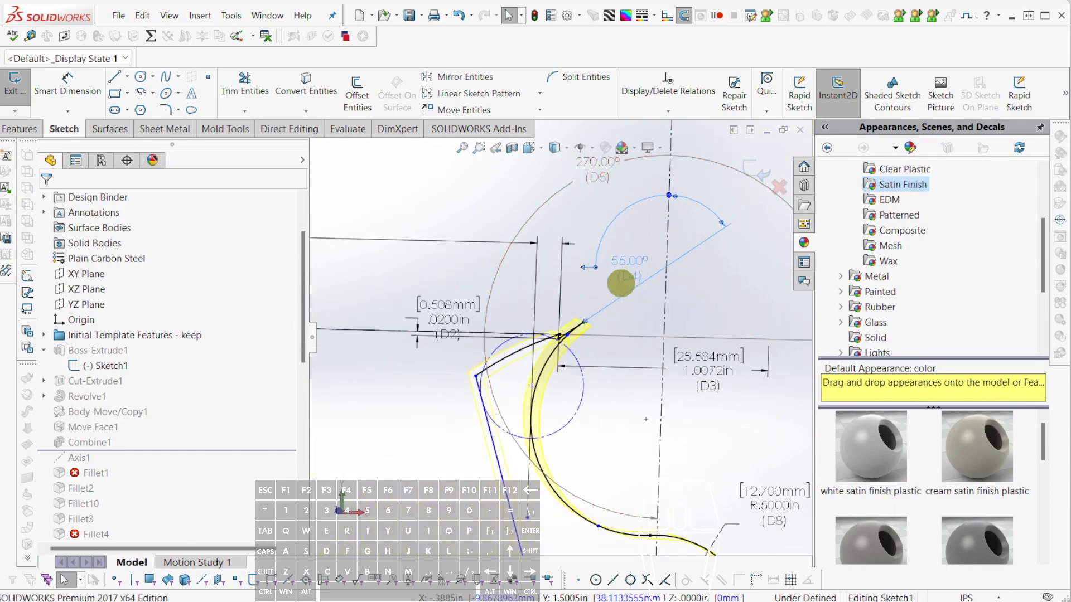
# Show the sketch relations and delete the tangent relation between the jaw's inner arc and the vertical construction line (Arc6, Line5).
pyautogui.scroll(-8, 582, 357)
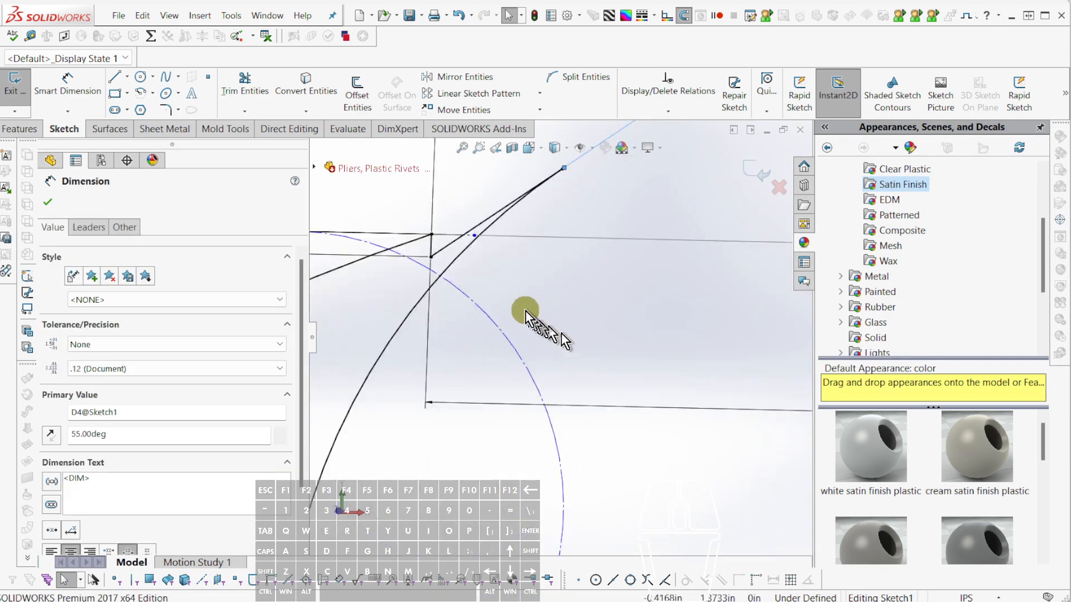
pyautogui.scroll(3, 517, 302)
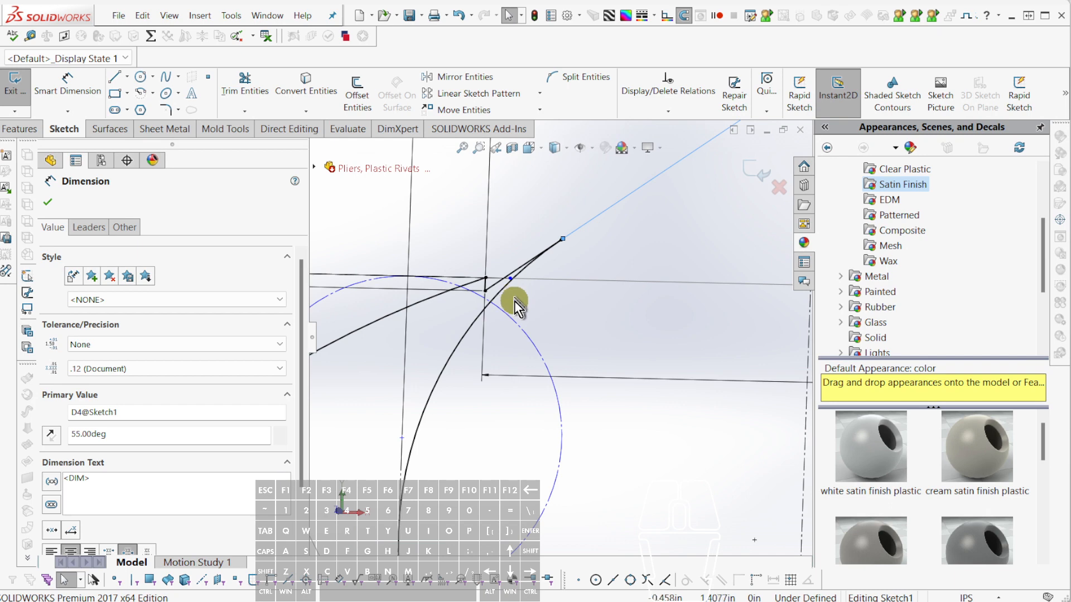
pyautogui.scroll(5, 516, 297)
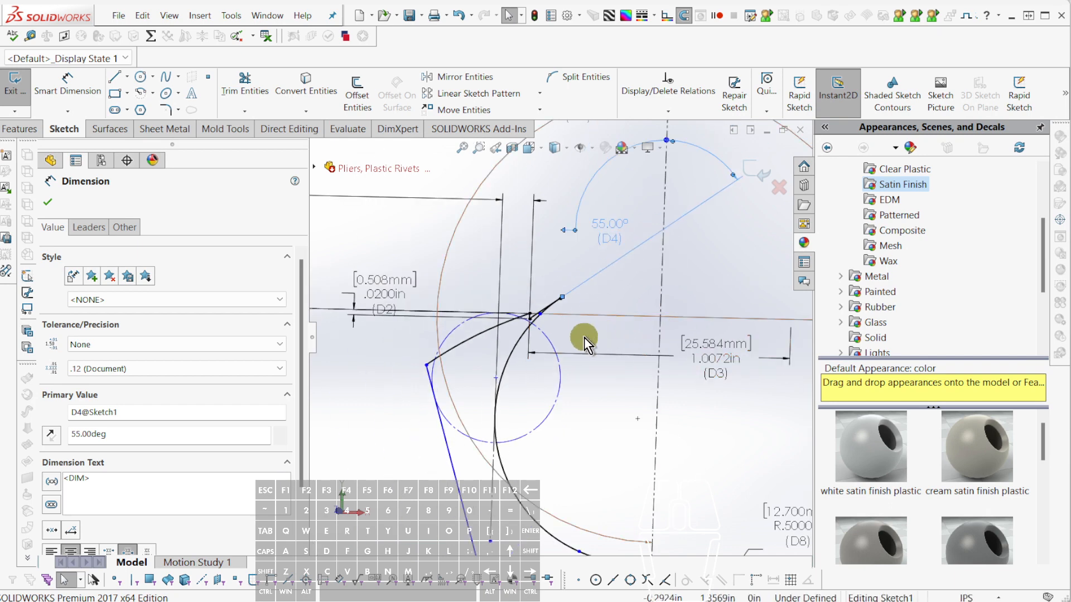
pyautogui.scroll(3, 583, 340)
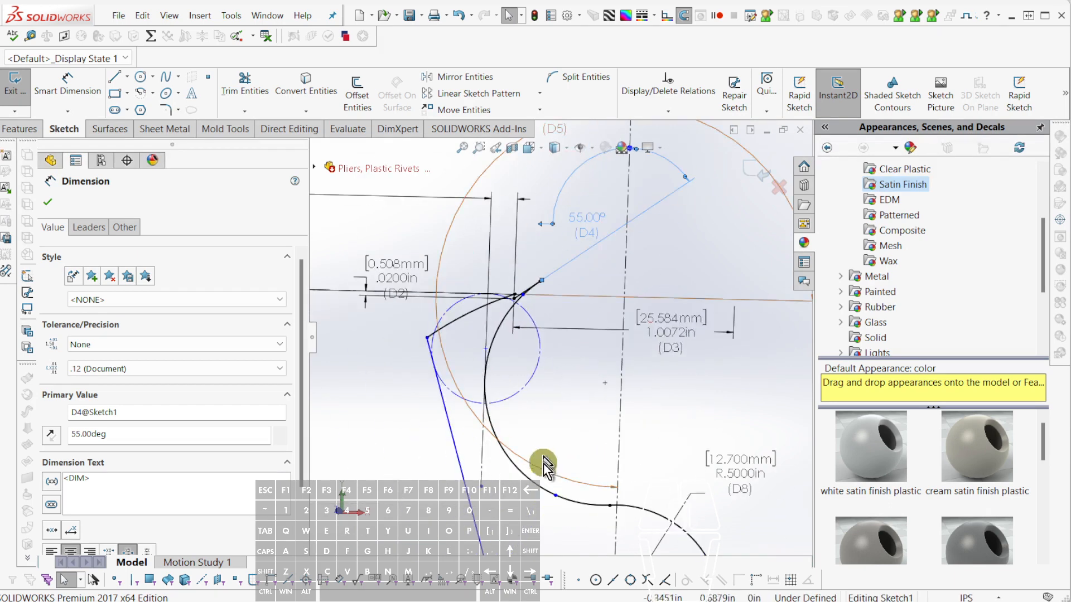
pyautogui.click(539, 490)
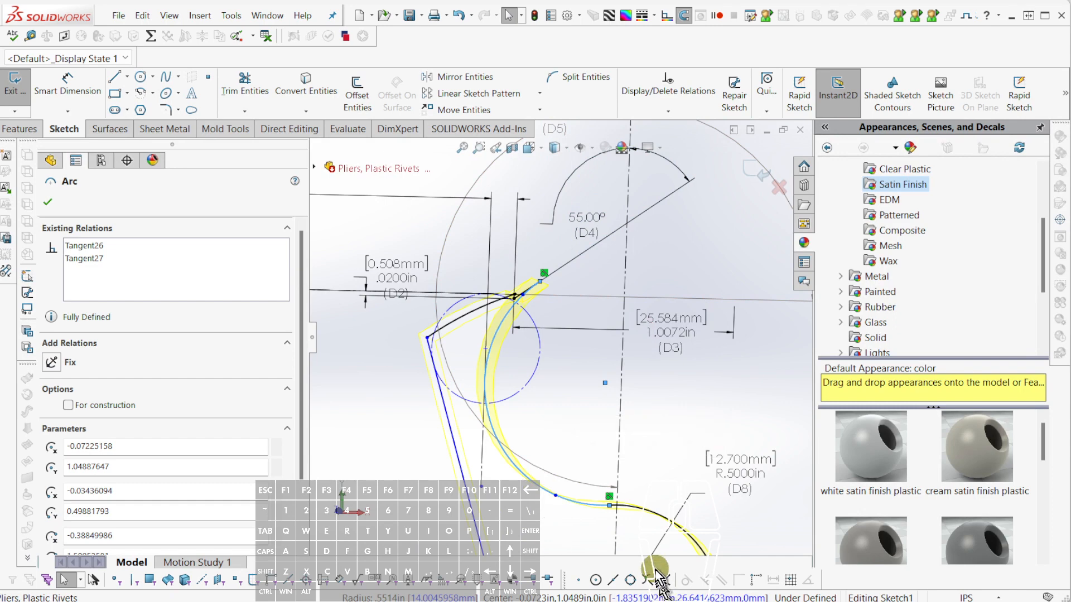
pyautogui.press('Escape')
pyautogui.hotkey('shift', 'r')
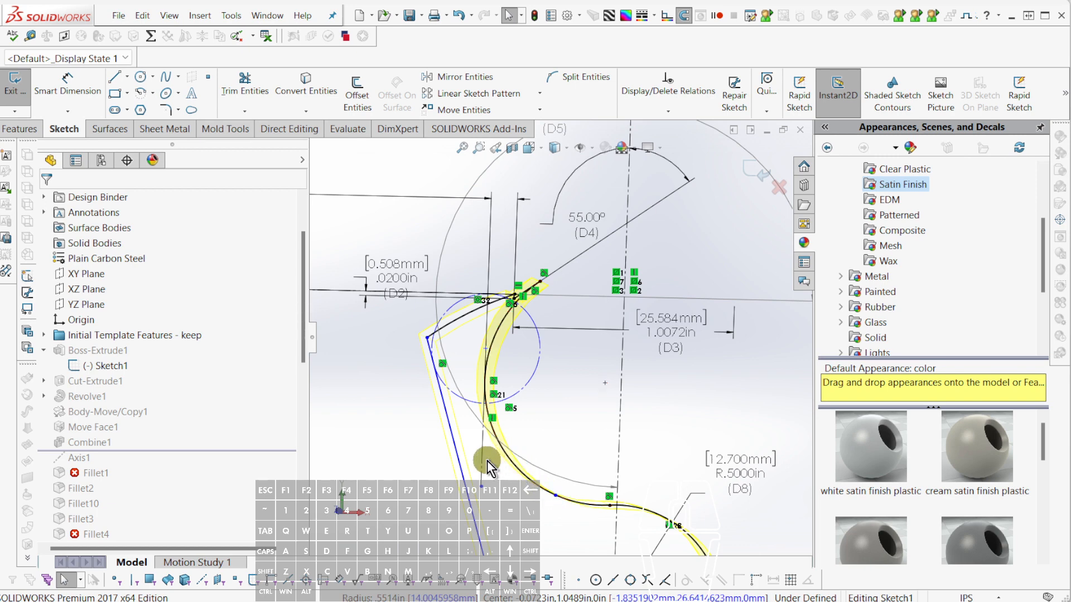
pyautogui.moveTo(487, 461); pyautogui.dragTo(496, 387)
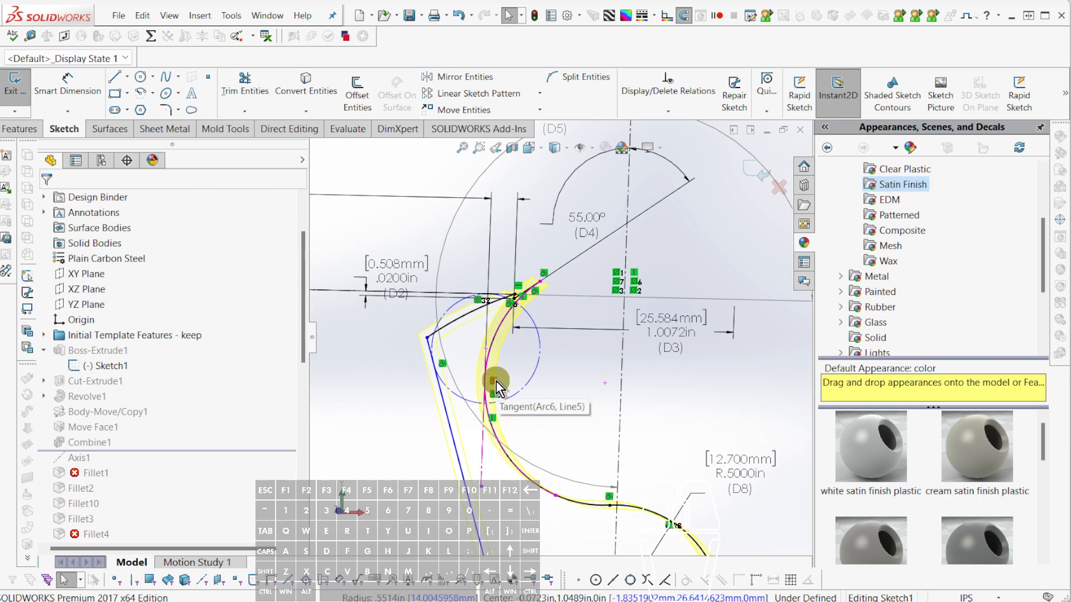
pyautogui.click(495, 382)
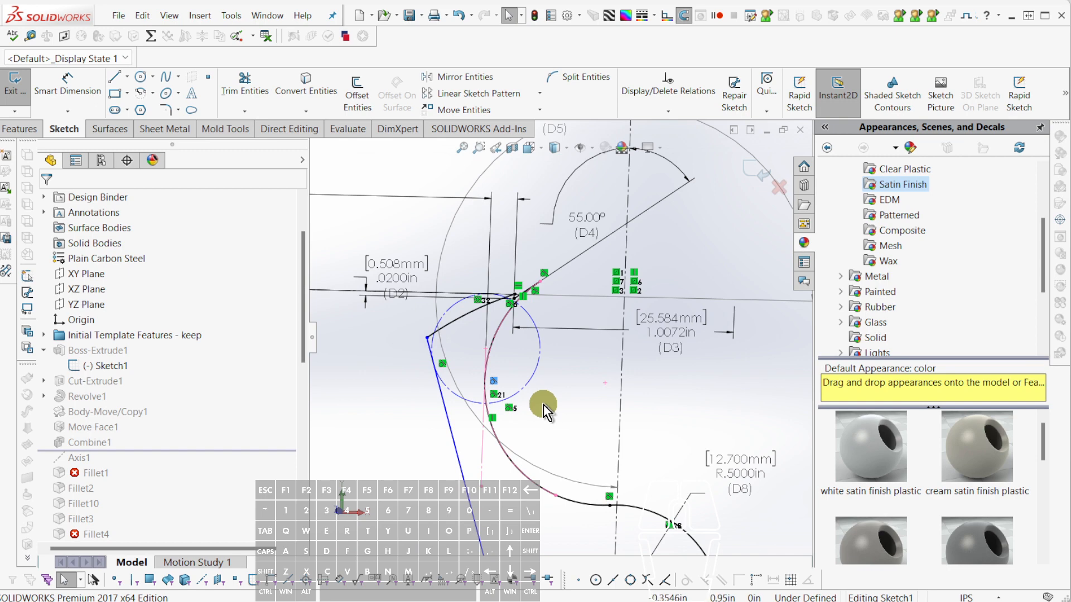
pyautogui.press('Delete')
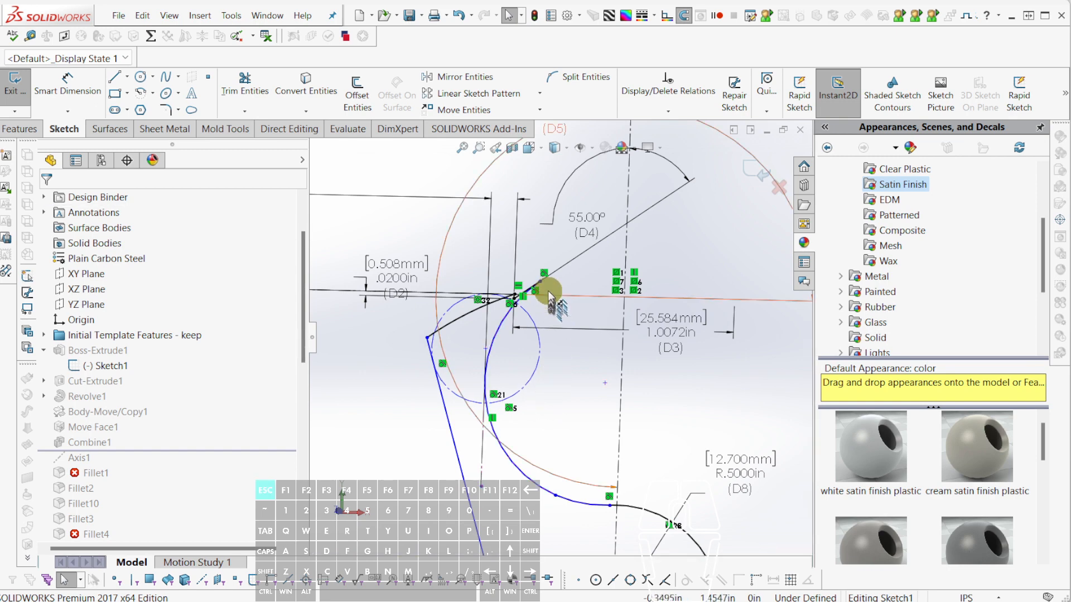
pyautogui.scroll(-3, 542, 293)
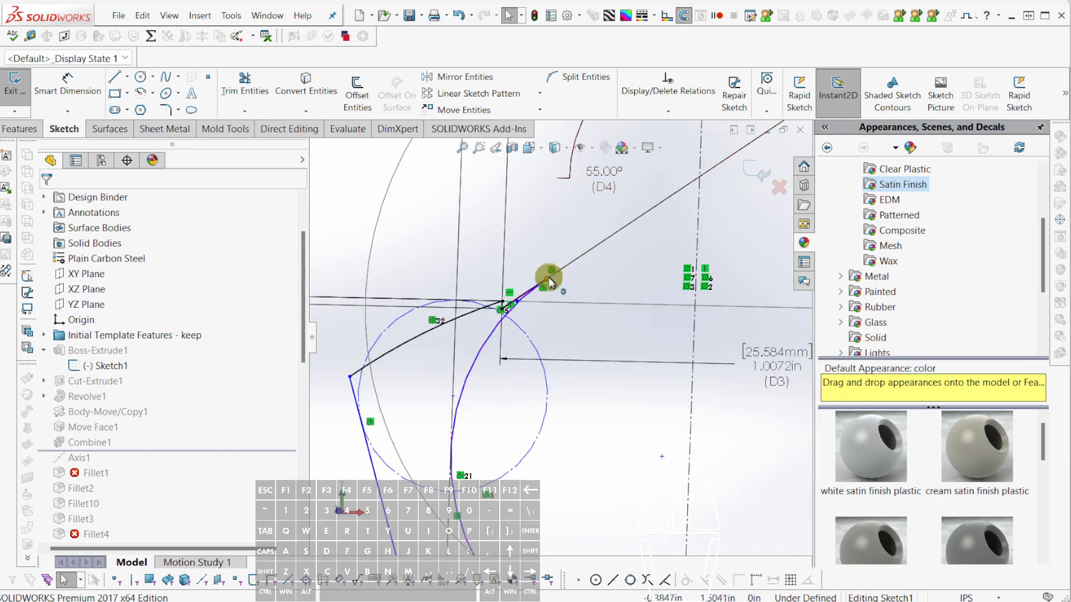
# Move the junction of the short 55° tip line and the inner arc onto the jaw side, close to the tip.
pyautogui.click(549, 280)
pyautogui.moveTo(549, 280)
pyautogui.mouseDown()
pyautogui.moveTo(505, 301)
pyautogui.moveTo(487, 345)
pyautogui.mouseUp()
pyautogui.scroll(-5, 545, 383)
pyautogui.press('Escape')
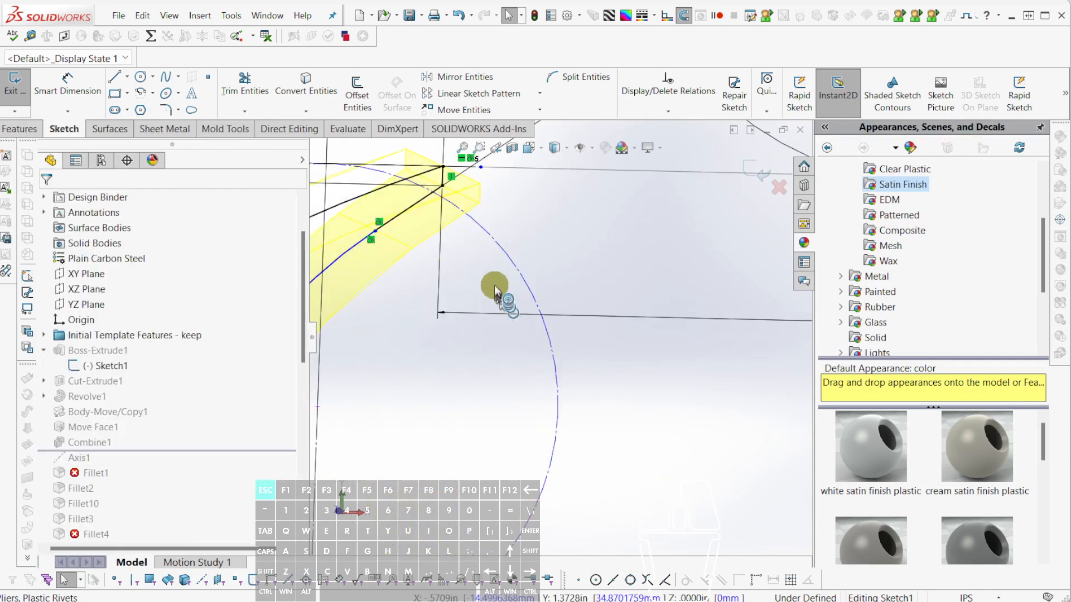
pyautogui.scroll(5, 498, 292)
pyautogui.scroll(-2, 545, 323)
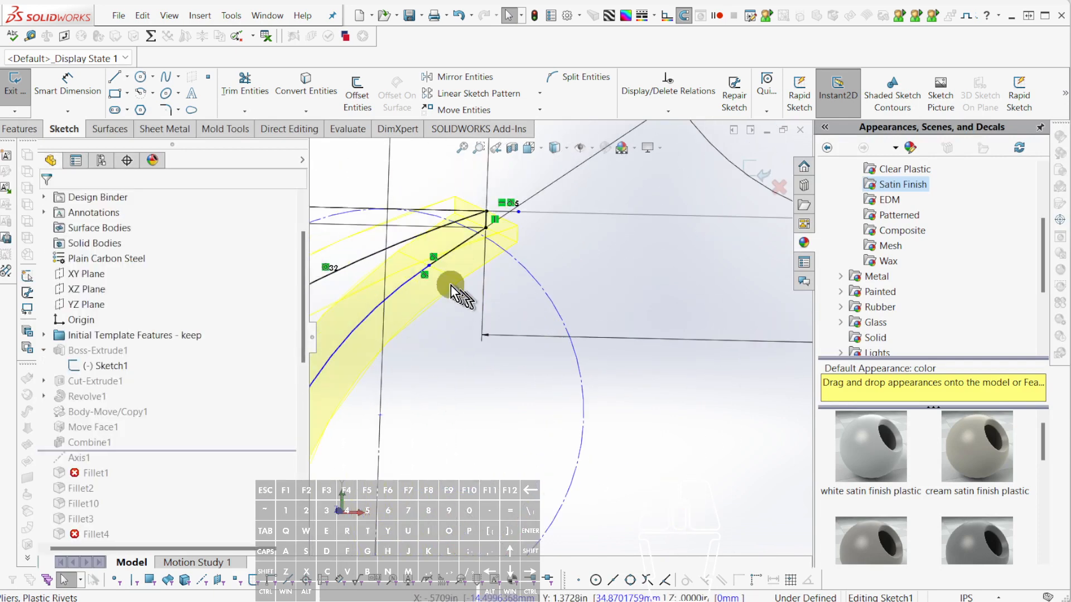
pyautogui.moveTo(433, 271); pyautogui.dragTo(468, 247)
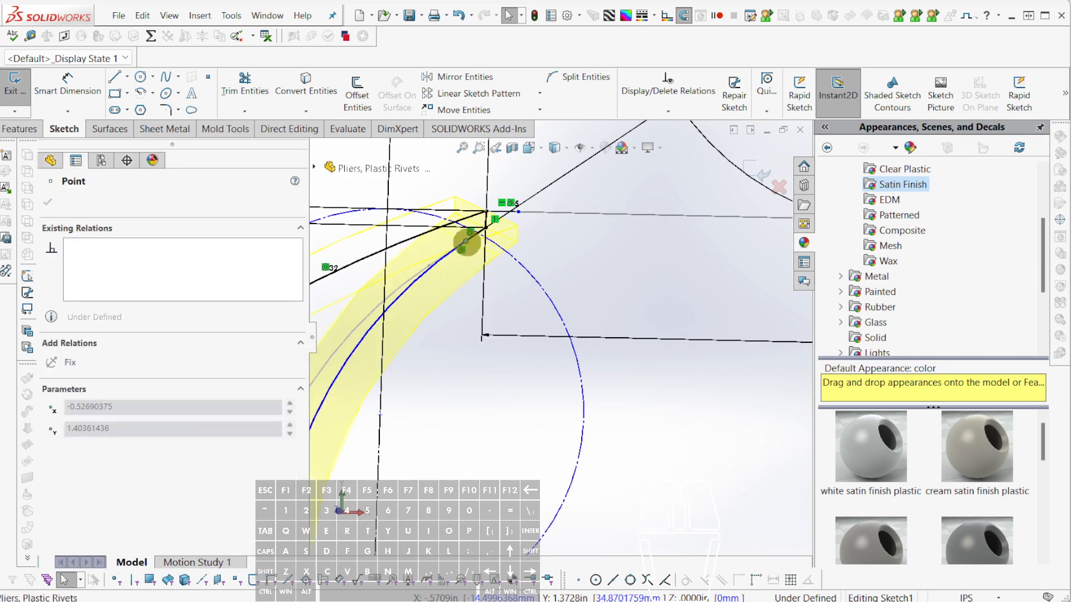
pyautogui.scroll(-2, 474, 245)
pyautogui.press('Escape')
# Dimension the horizontal extent of the short angled line at the jaw tip.
pyautogui.press('d')
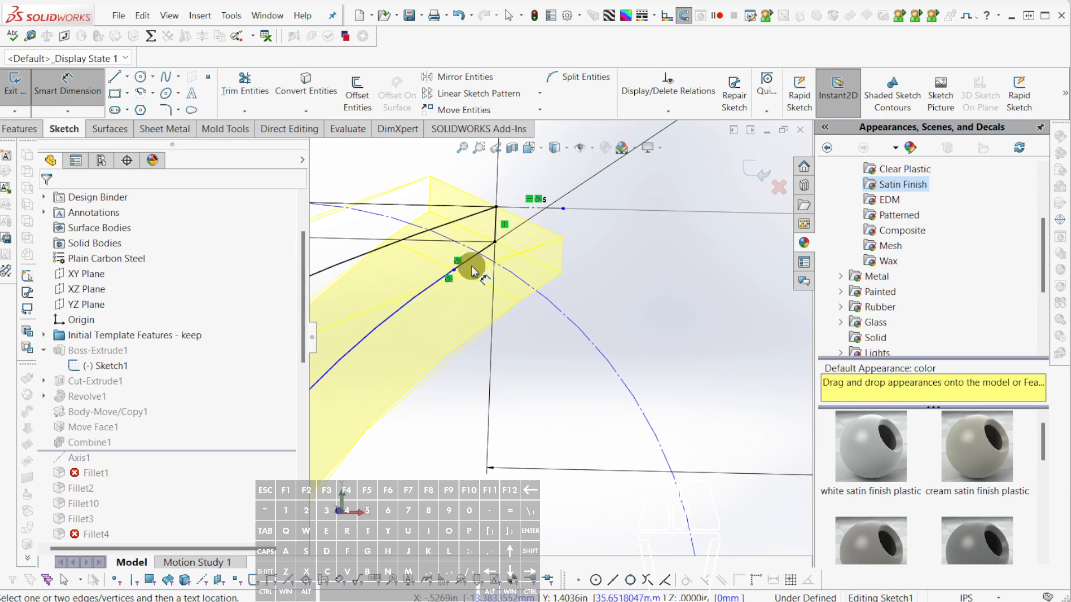
pyautogui.click(474, 265)
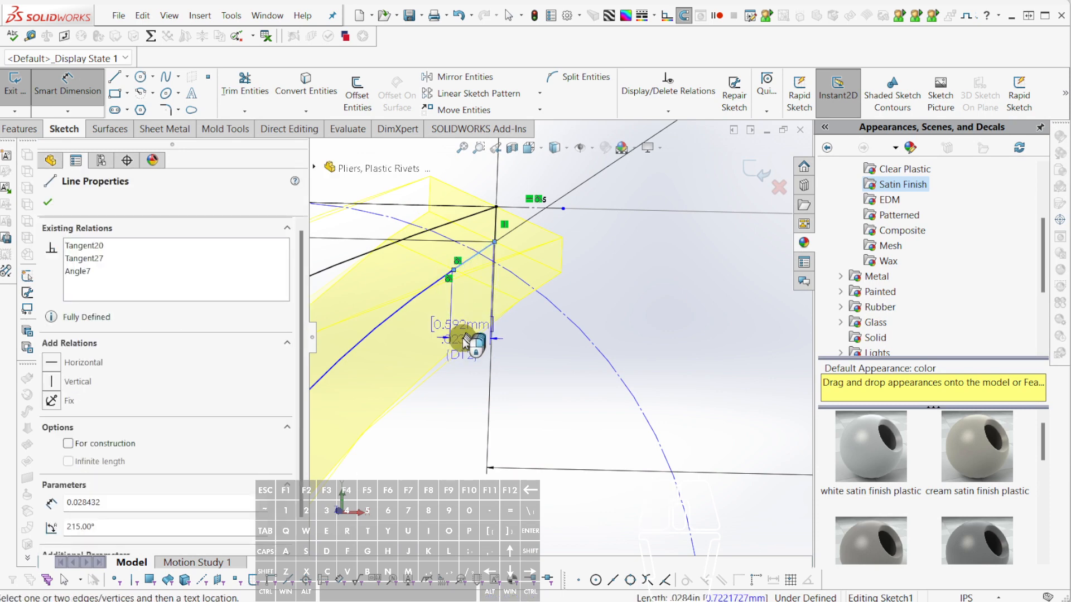
pyautogui.click(472, 351)
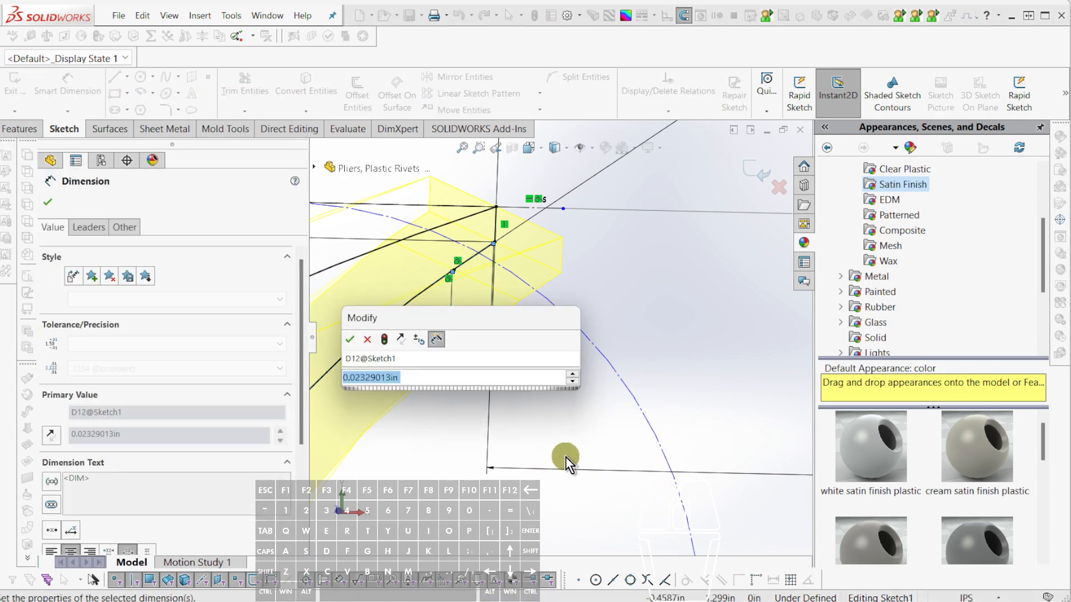
pyautogui.press('Escape')
pyautogui.press('Escape')
# Slide the junction between the jaw's two inner arcs along the curve to near the lower end of the vertical construction line.
pyautogui.scroll(6, 600, 450)
pyautogui.scroll(4, 634, 478)
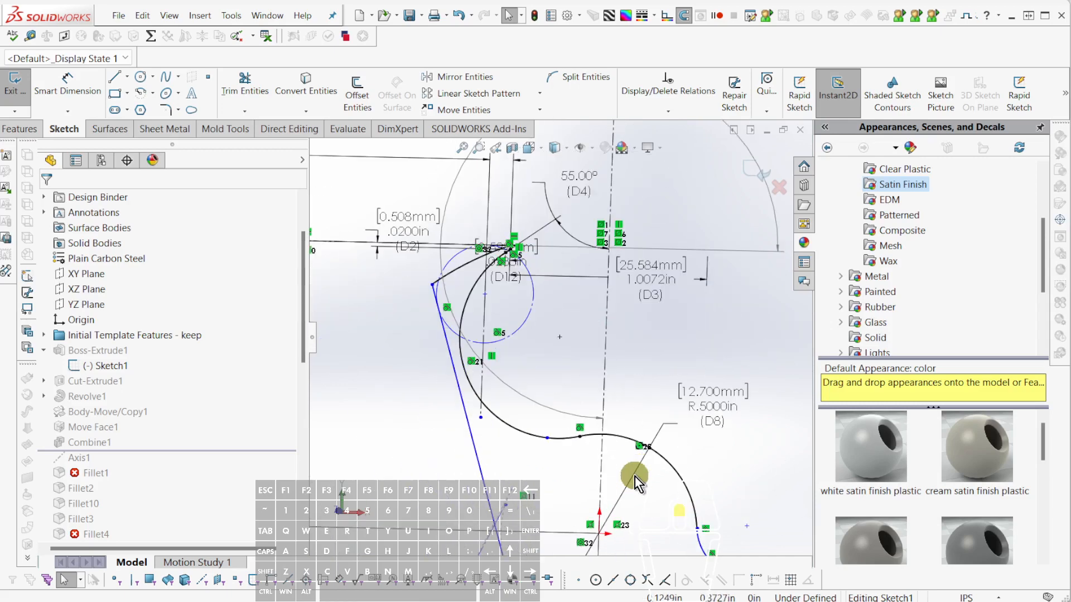
pyautogui.scroll(-3, 529, 403)
pyautogui.scroll(3, 531, 393)
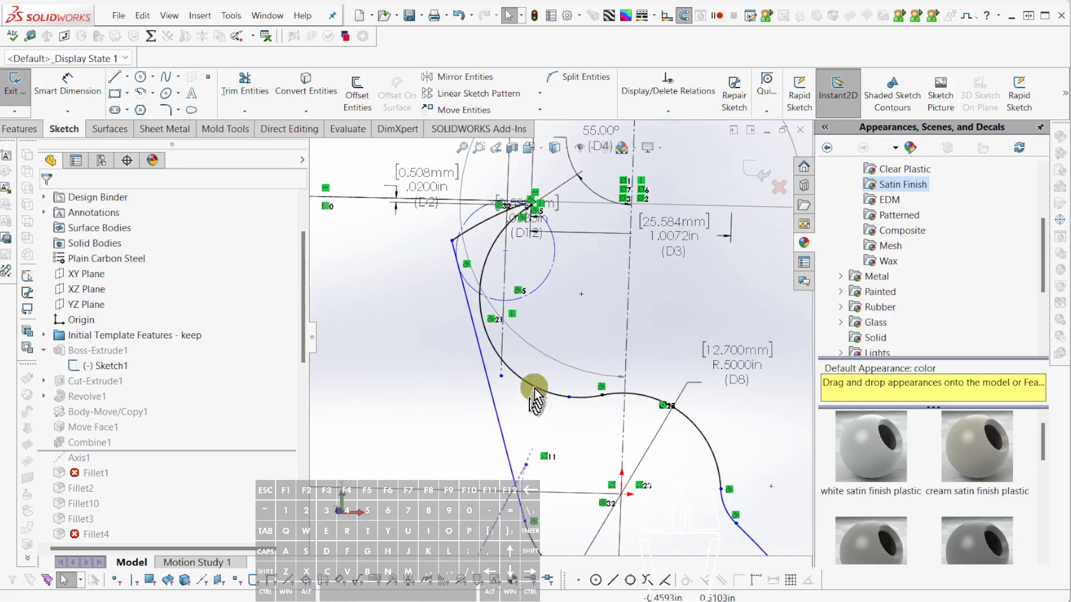
pyautogui.scroll(-2, 540, 294)
pyautogui.scroll(1, 540, 293)
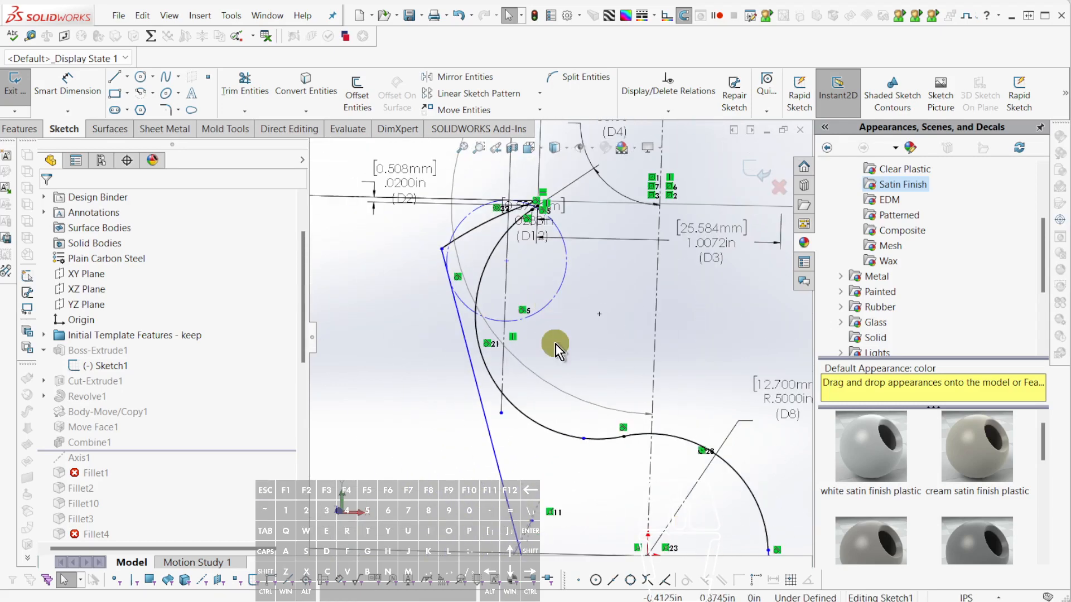
pyautogui.scroll(-2, 567, 387)
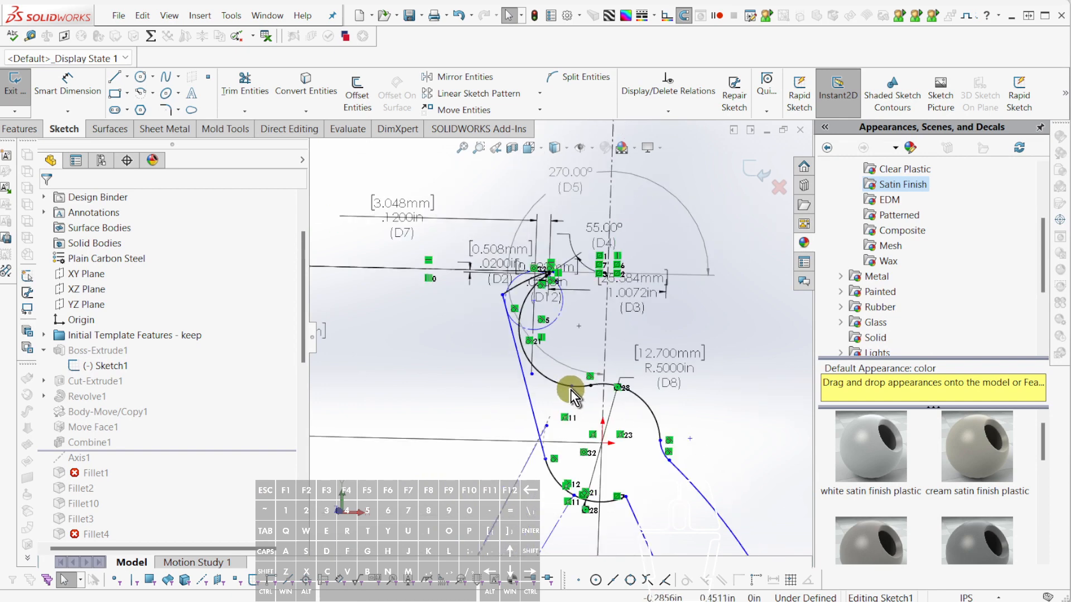
pyautogui.scroll(3, 570, 390)
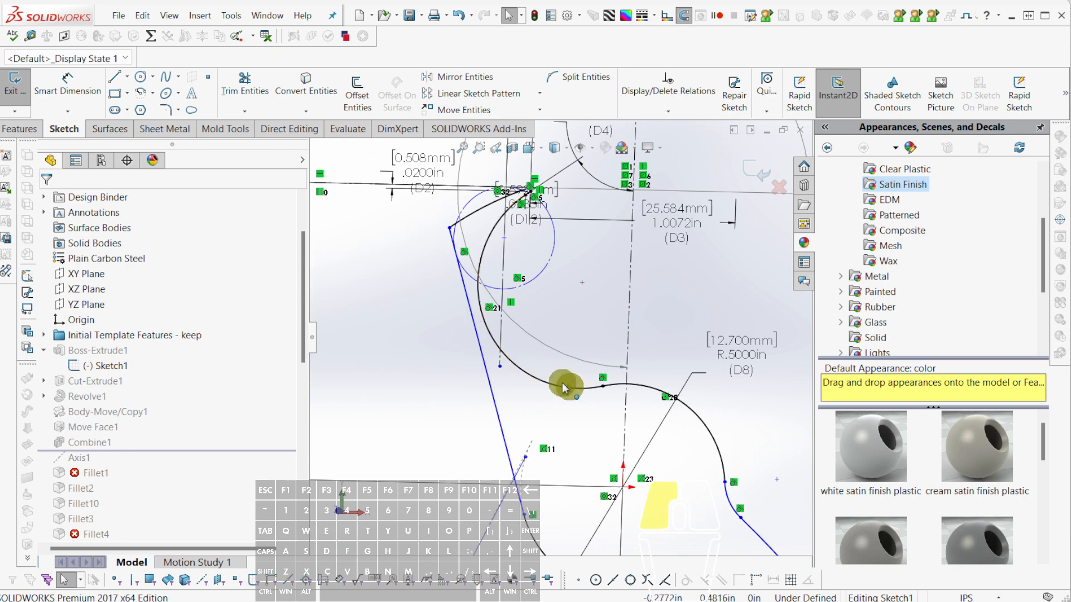
pyautogui.moveTo(575, 388)
pyautogui.mouseDown()
pyautogui.moveTo(535, 370)
pyautogui.moveTo(639, 379)
pyautogui.moveTo(729, 326)
pyautogui.mouseUp()
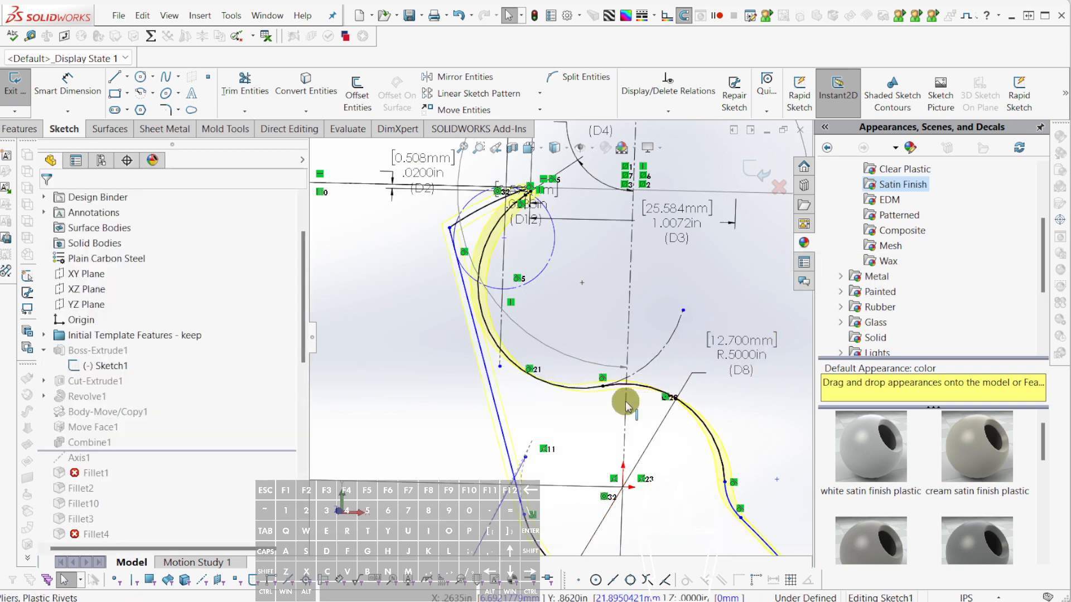
pyautogui.scroll(-3, 592, 391)
pyautogui.moveTo(599, 400)
pyautogui.mouseDown()
pyautogui.moveTo(741, 299)
pyautogui.moveTo(748, 244)
pyautogui.moveTo(498, 382)
pyautogui.moveTo(454, 282)
pyautogui.moveTo(426, 314)
pyautogui.mouseUp()
pyautogui.press('t')
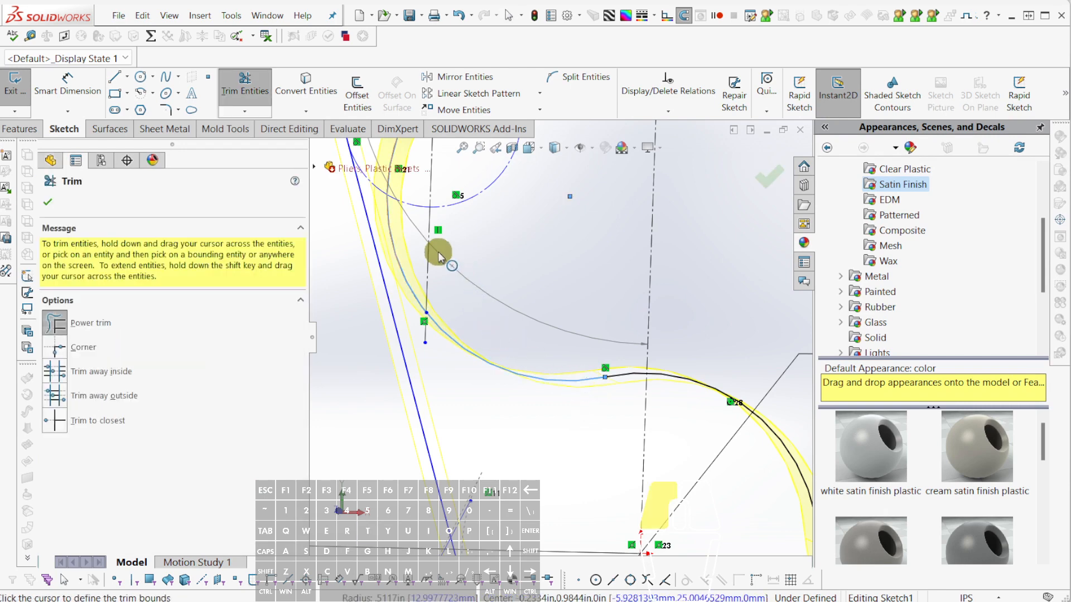
pyautogui.click(446, 130)
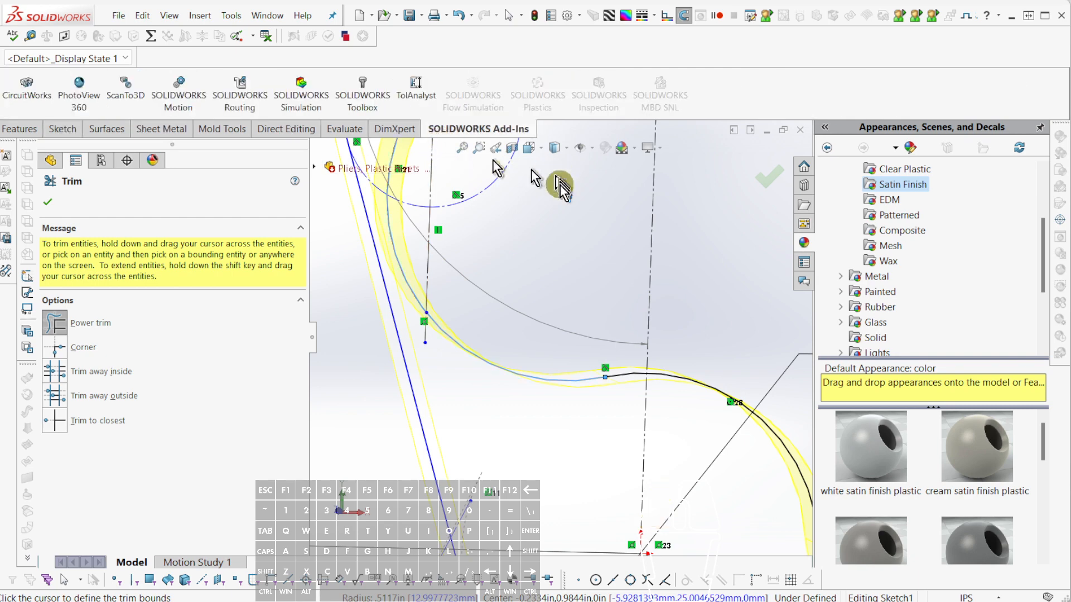
pyautogui.scroll(4, 564, 240)
pyautogui.scroll(-3, 566, 266)
pyautogui.press('Escape')
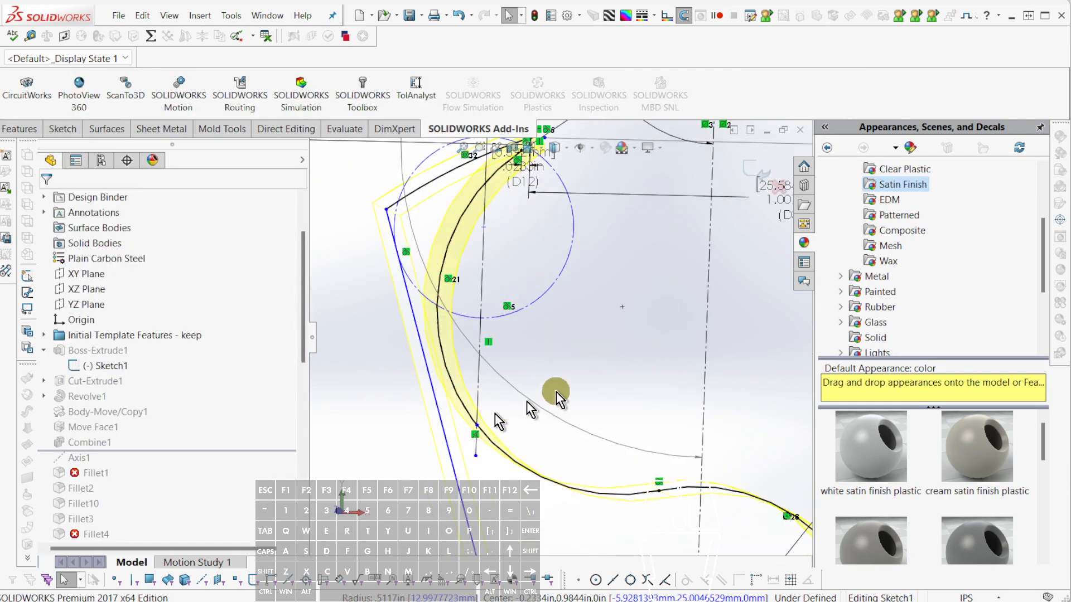
# Move the junction between the two inner arcs up the curve to just below the jaw tip.
pyautogui.scroll(2, 558, 398)
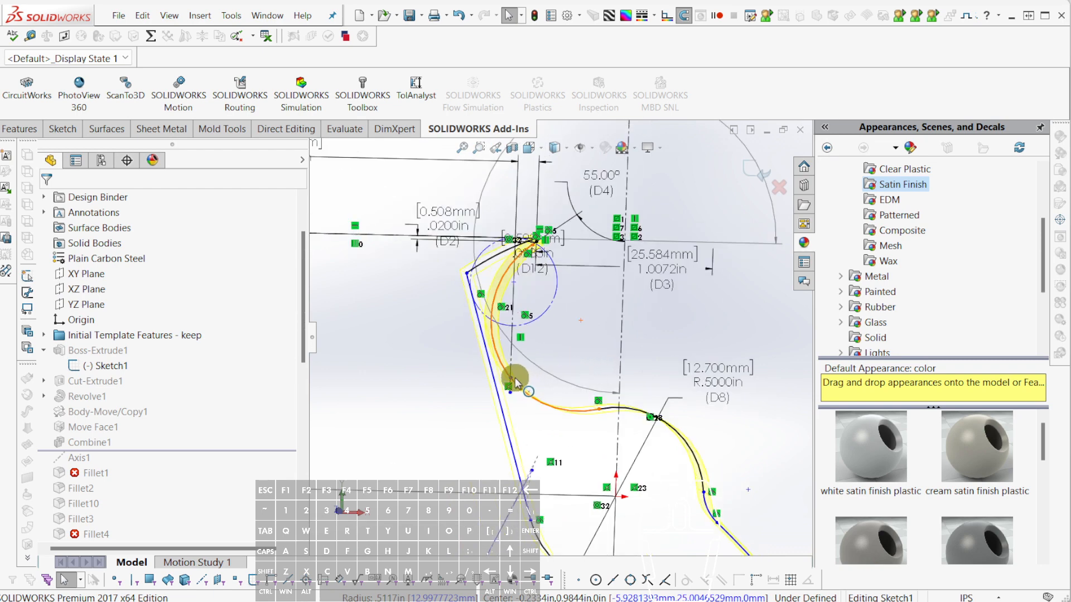
pyautogui.moveTo(516, 382)
pyautogui.mouseDown()
pyautogui.moveTo(628, 179)
pyautogui.moveTo(663, 207)
pyautogui.moveTo(593, 202)
pyautogui.moveTo(612, 213)
pyautogui.moveTo(633, 385)
pyautogui.moveTo(535, 397)
pyautogui.moveTo(531, 268)
pyautogui.mouseUp()
pyautogui.scroll(-6, 520, 322)
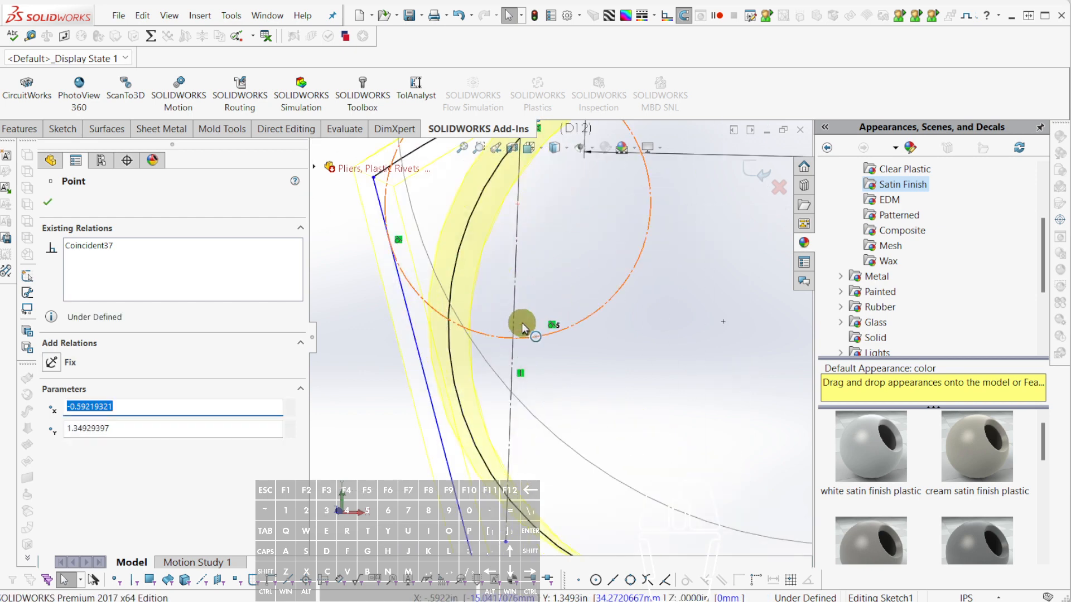
pyautogui.click(520, 347)
# Trim the long inner arc back from the pivot arc so only a short piece remains inside the tip's construction circle.
pyautogui.scroll(4, 611, 468)
pyautogui.scroll(-3, 466, 275)
pyautogui.scroll(2, 604, 329)
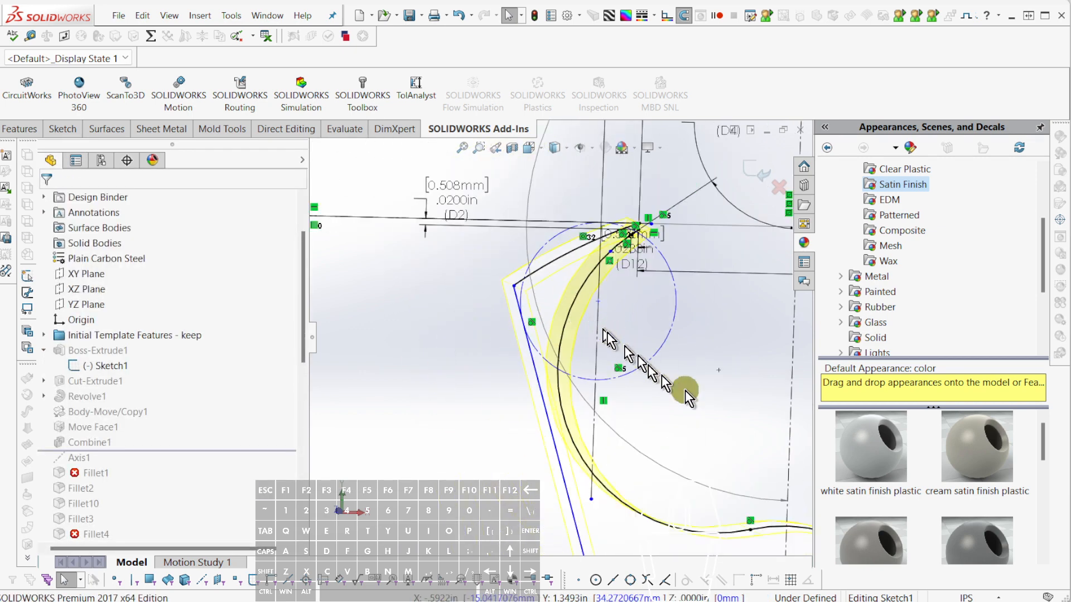
pyautogui.press('t')
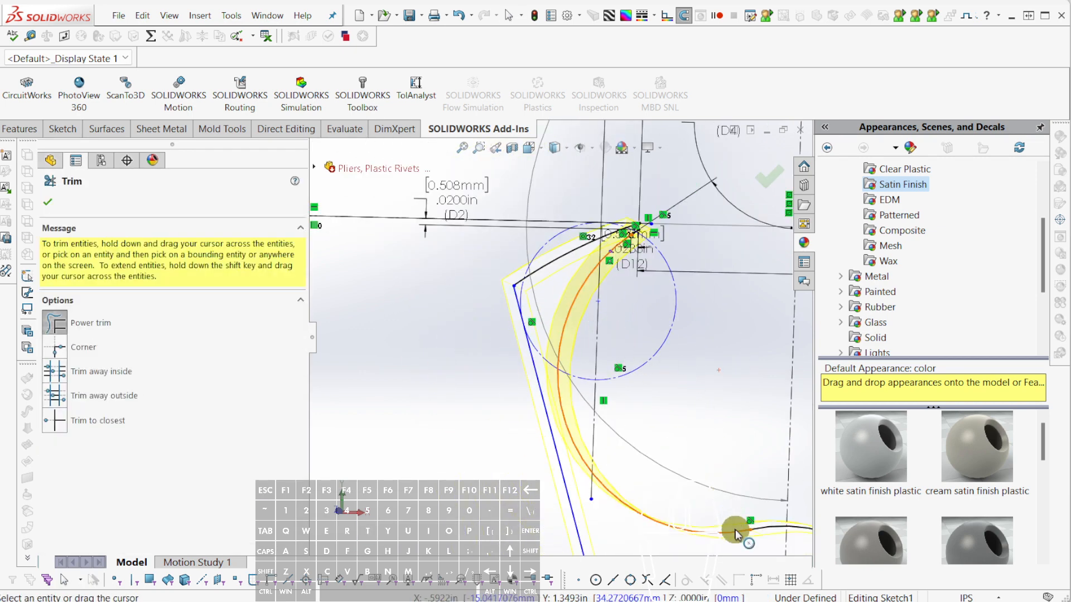
pyautogui.moveTo(735, 530)
pyautogui.mouseDown()
pyautogui.moveTo(658, 504)
pyautogui.moveTo(558, 313)
pyautogui.moveTo(581, 394)
pyautogui.mouseUp()
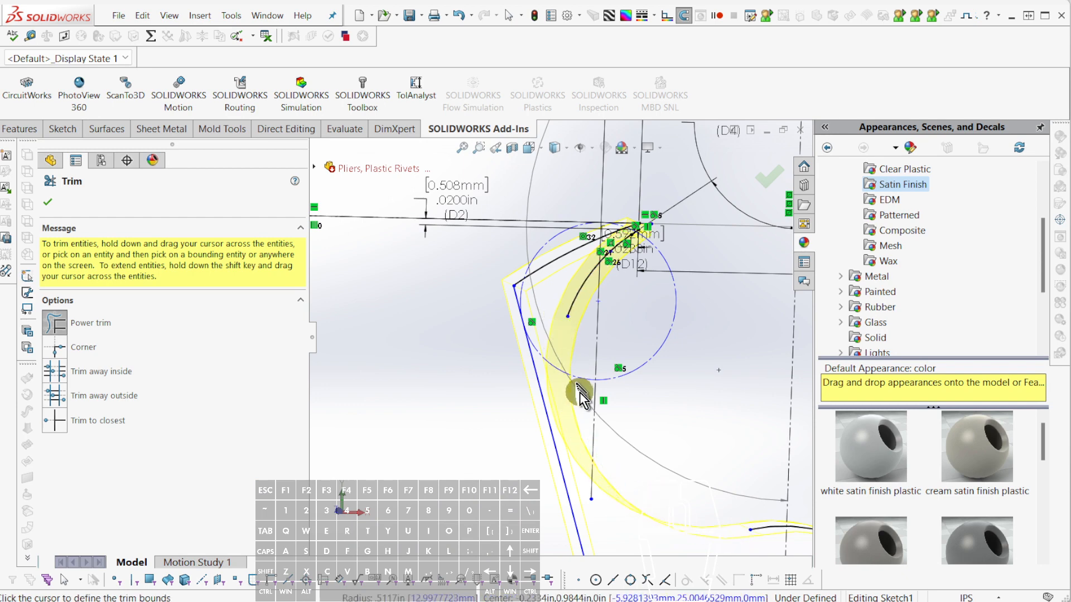
pyautogui.press('Escape')
# Shorten the remaining inner arc by moving its free end up close to the jaw tip.
pyautogui.scroll(-3, 614, 284)
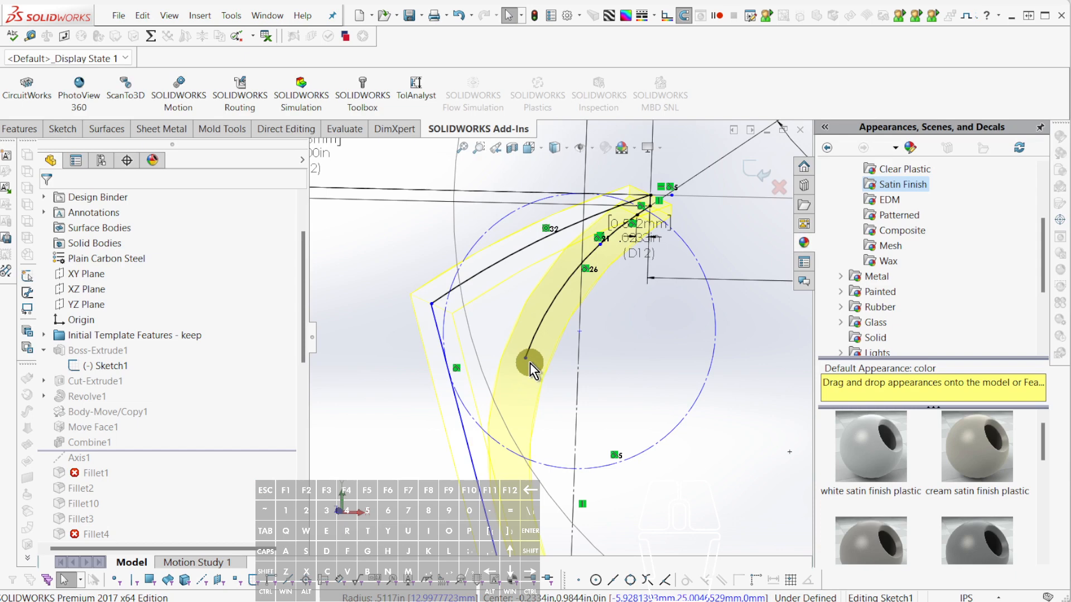
pyautogui.moveTo(525, 358); pyautogui.dragTo(602, 266)
pyautogui.click(610, 287)
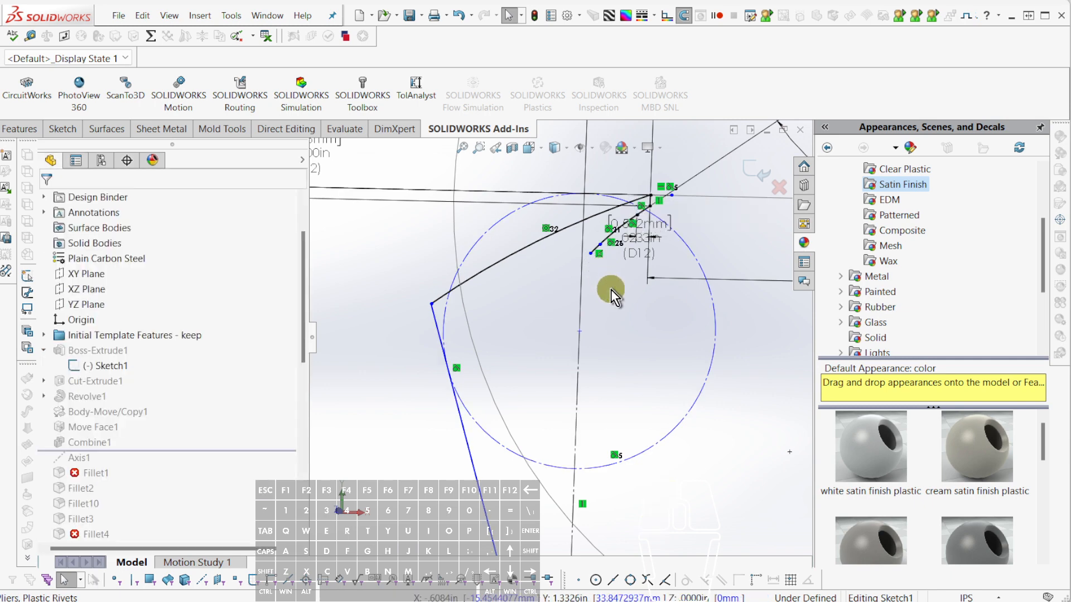
# Draw two chained tangent arcs from the short tip arc's free end down to the 0.5000 in radius arc around the pivot.
pyautogui.hotkey('alt', 'a')
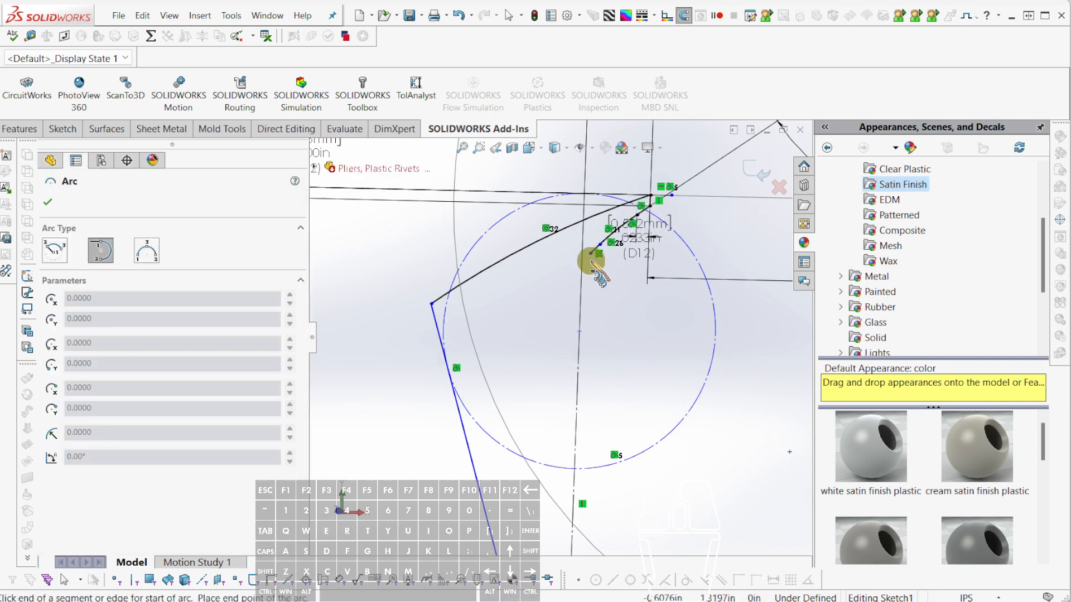
pyautogui.click(591, 255)
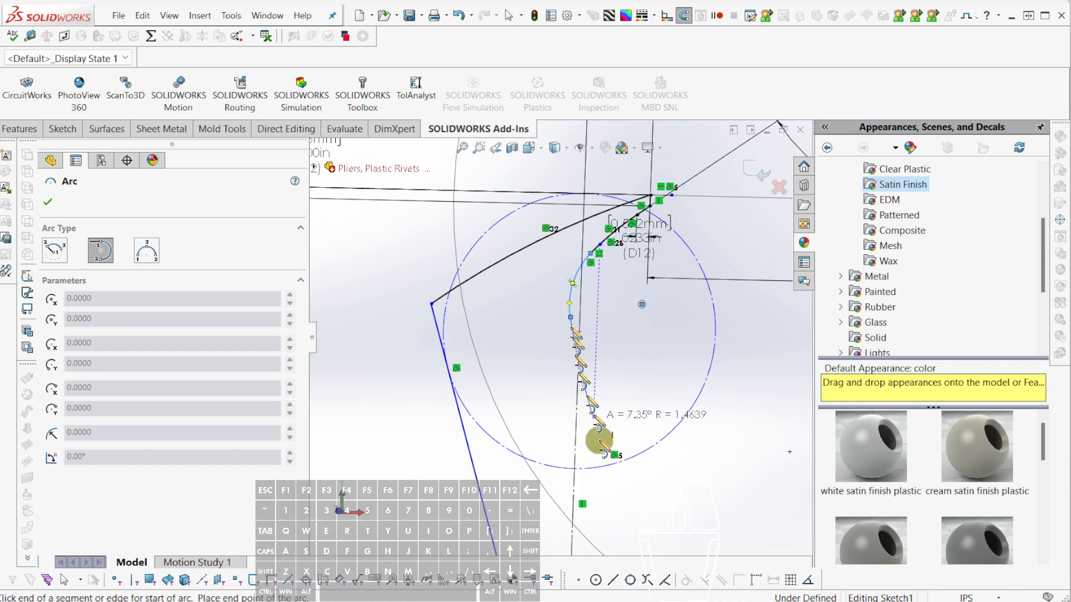
pyautogui.scroll(8, 597, 438)
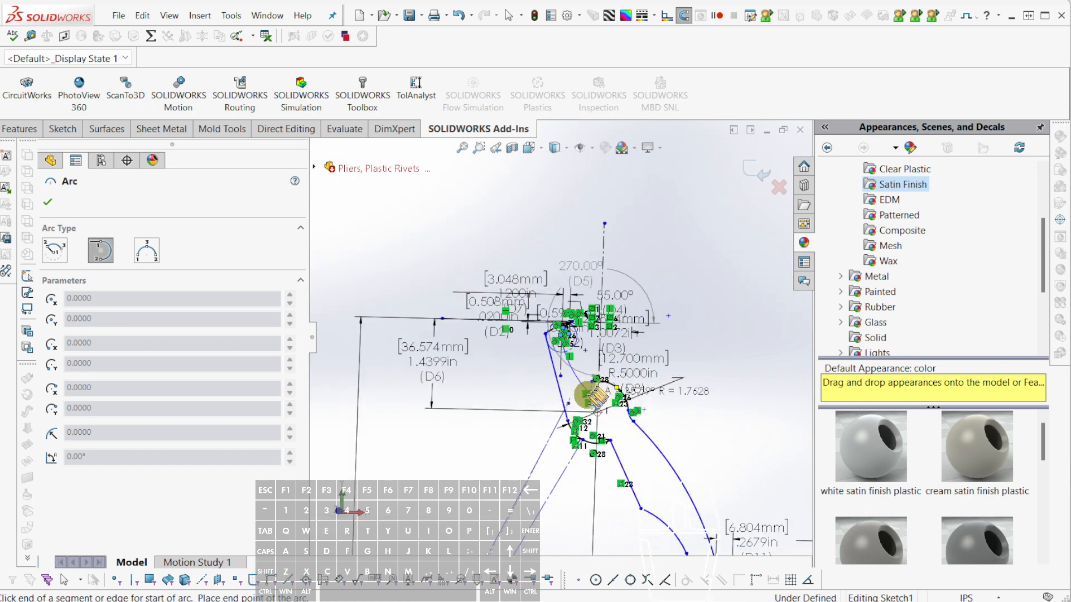
pyautogui.scroll(-3, 569, 366)
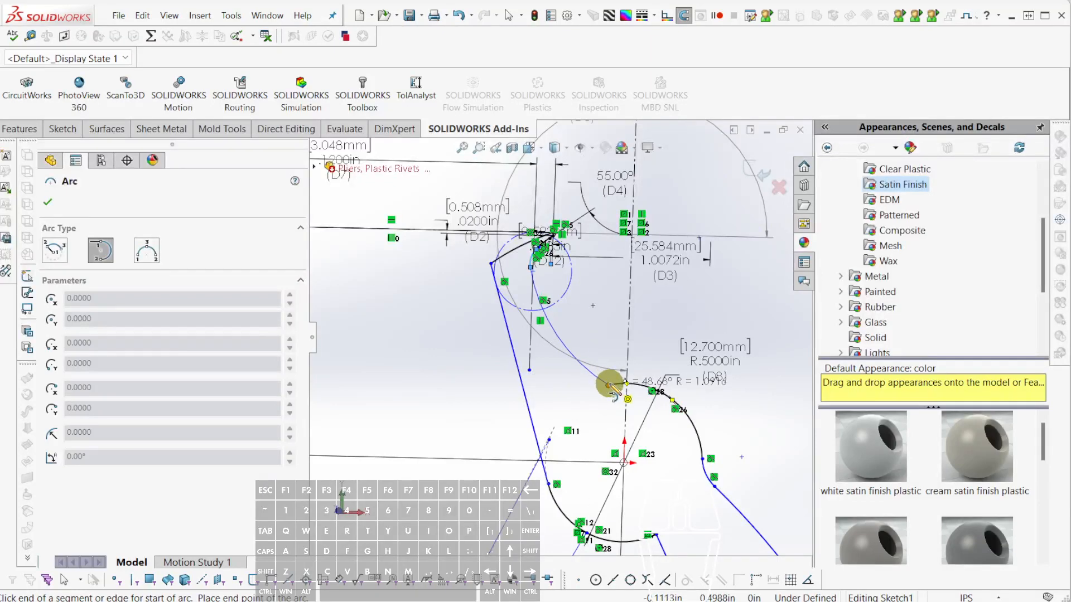
pyautogui.scroll(-3, 642, 379)
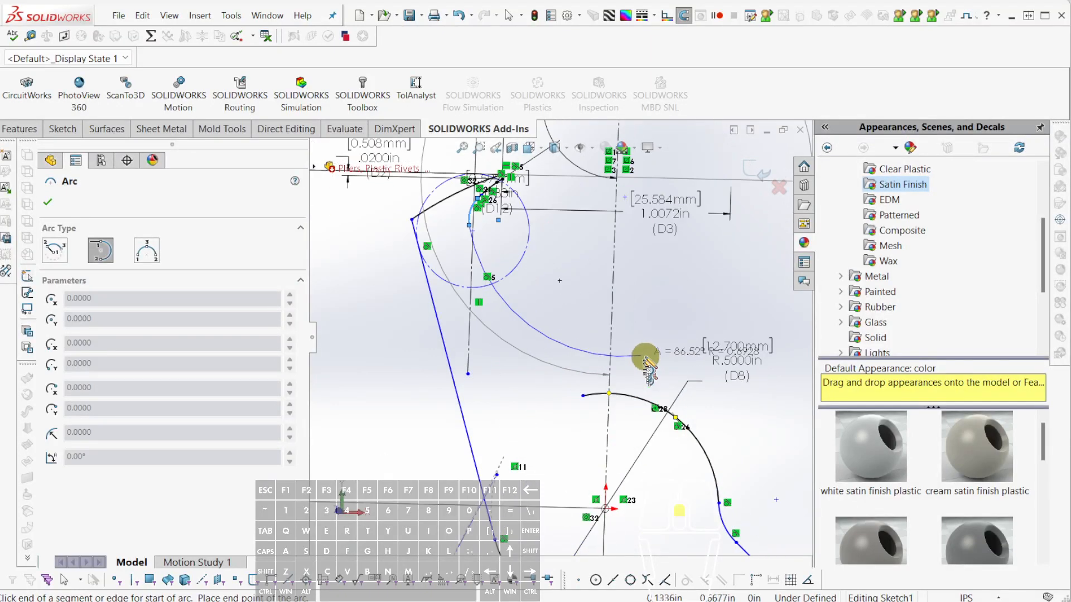
pyautogui.click(630, 404)
pyautogui.press('Escape')
# Make the new inner arc tangent to the 0.5000 in radius pivot arc (Arc17, Arc9).
pyautogui.click(613, 397)
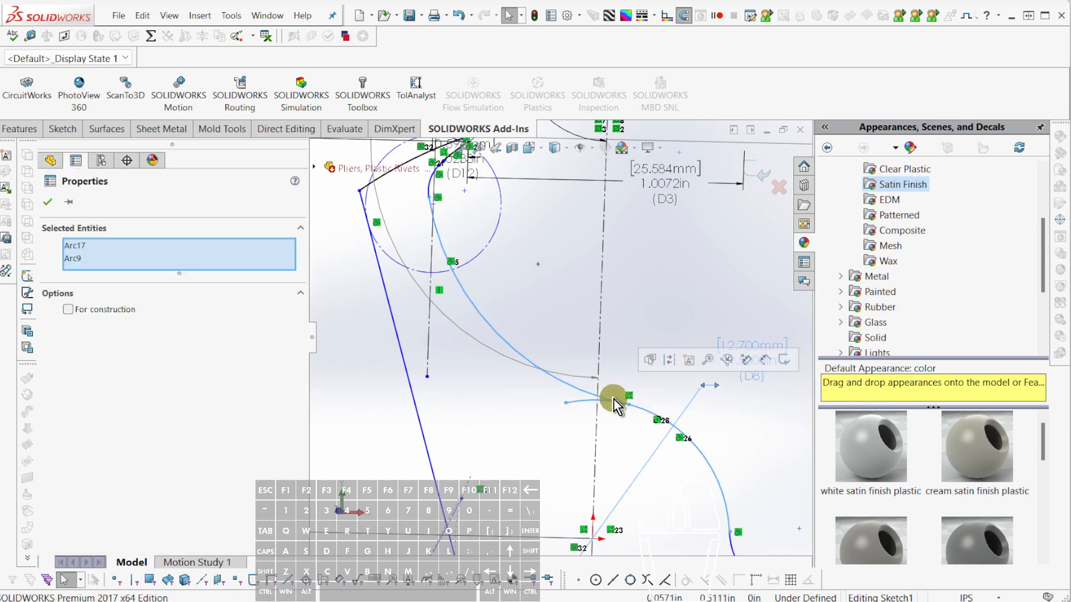
pyautogui.scroll(-5, 647, 415)
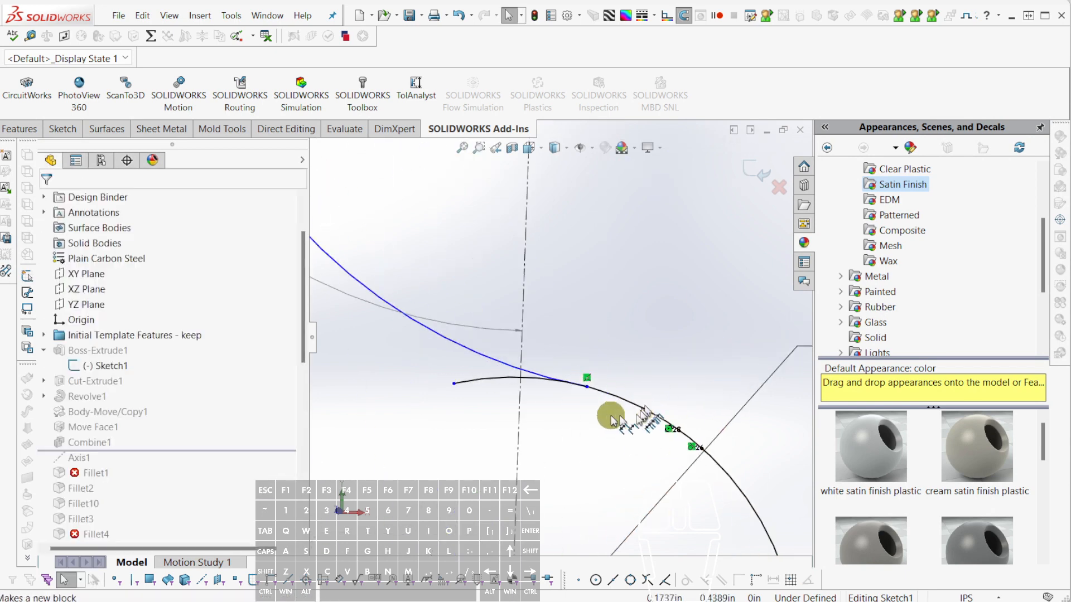
pyautogui.press('Escape')
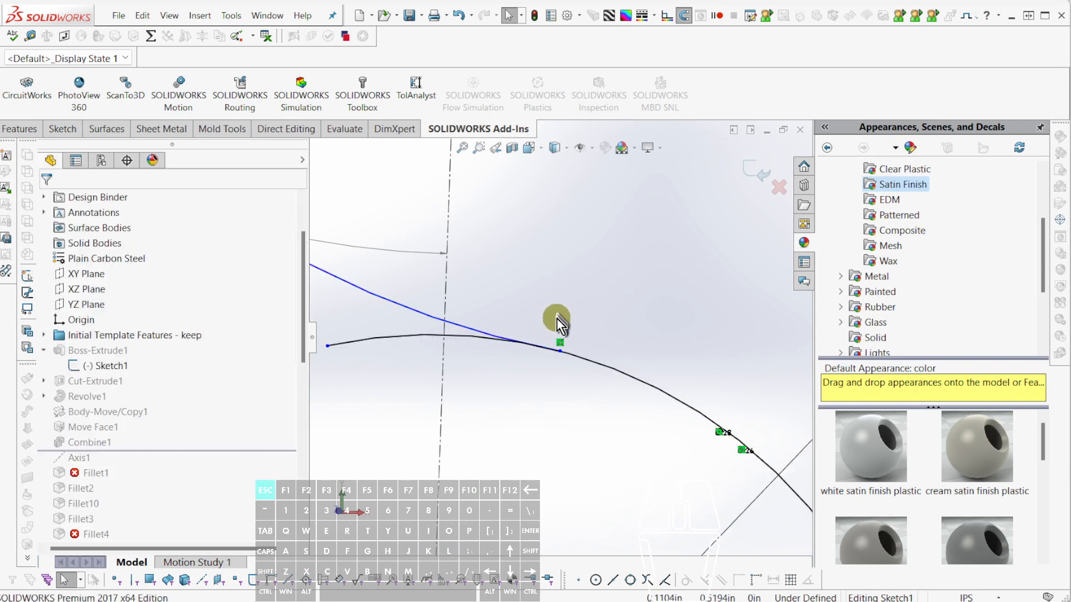
pyautogui.click(579, 360)
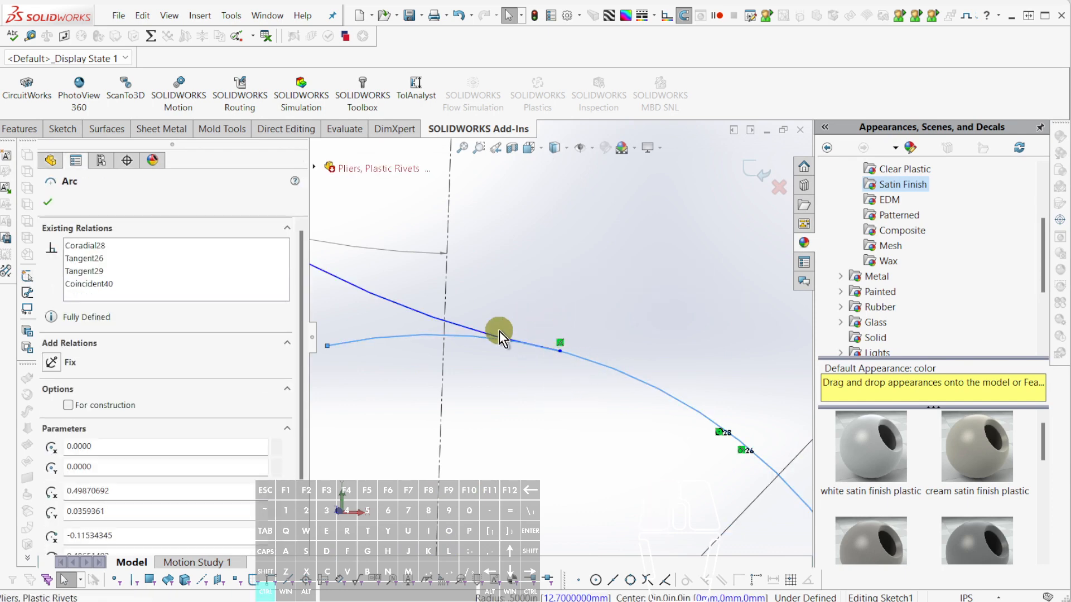
pyautogui.keyDown('ctrl'); pyautogui.click(460, 326); pyautogui.keyUp('ctrl')
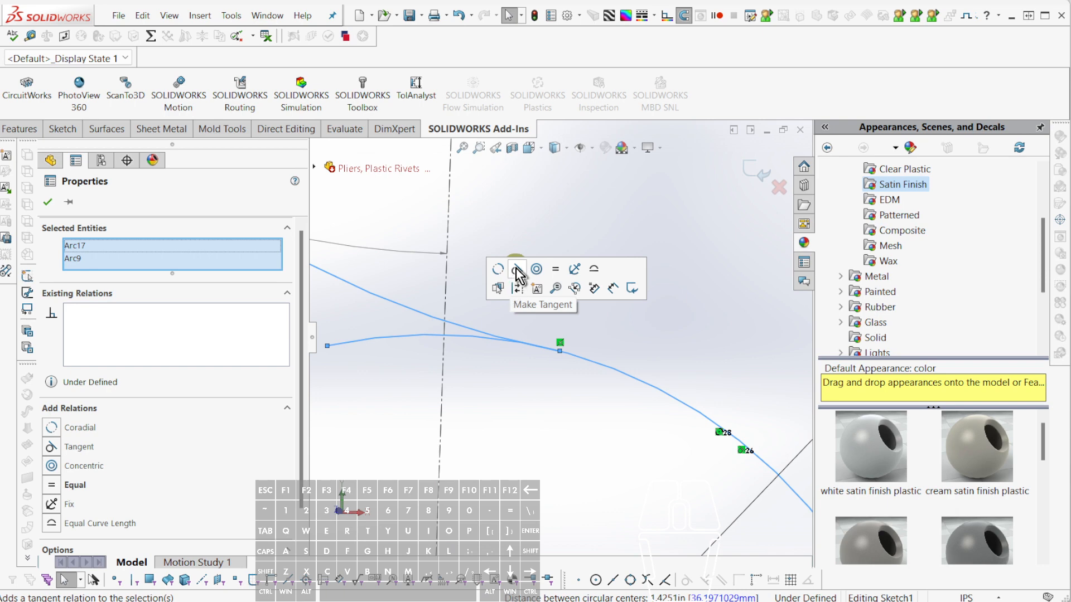
pyautogui.click(519, 274)
pyautogui.press('Escape')
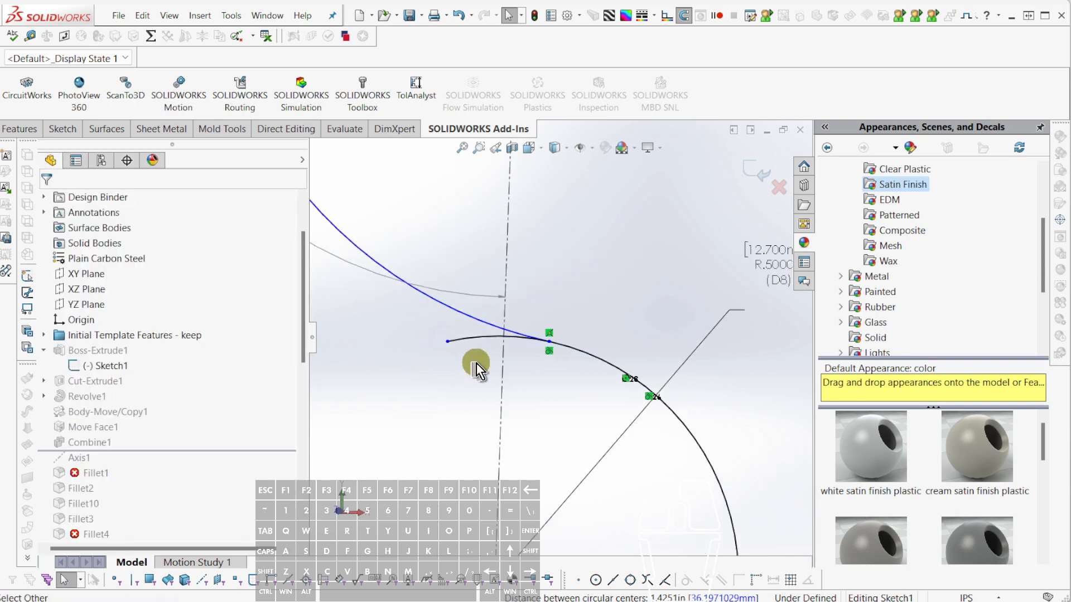
# Trim the leftover end of the pivot arc beyond its junction with the new inner arc.
pyautogui.press('t')
pyautogui.moveTo(473, 357)
pyautogui.mouseDown()
pyautogui.moveTo(464, 329)
pyautogui.moveTo(508, 316)
pyautogui.mouseUp()
pyautogui.scroll(-4, 527, 359)
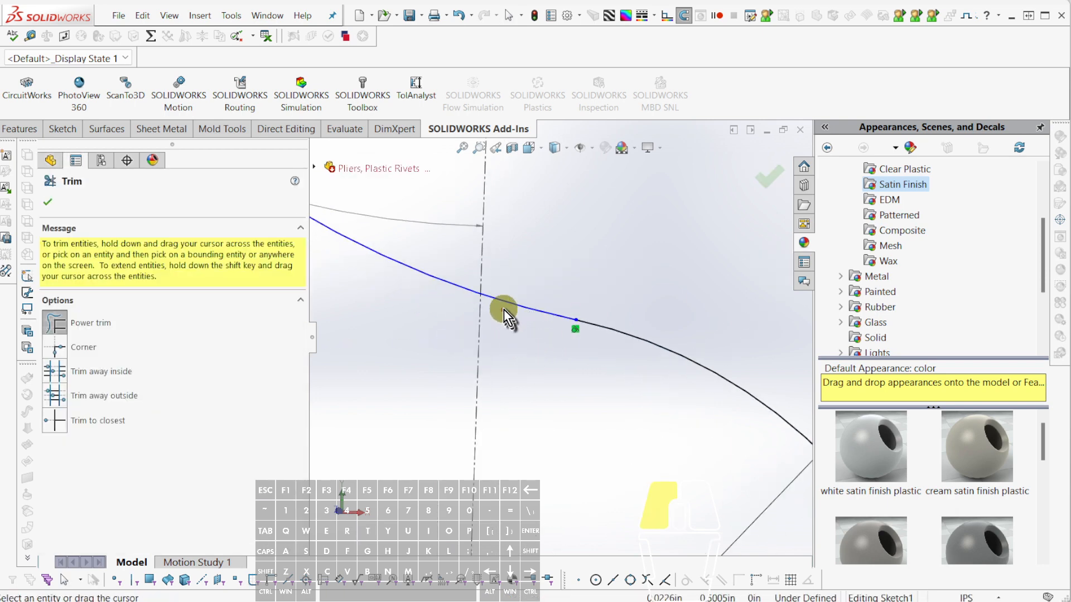
pyautogui.press('Escape')
pyautogui.scroll(5, 531, 362)
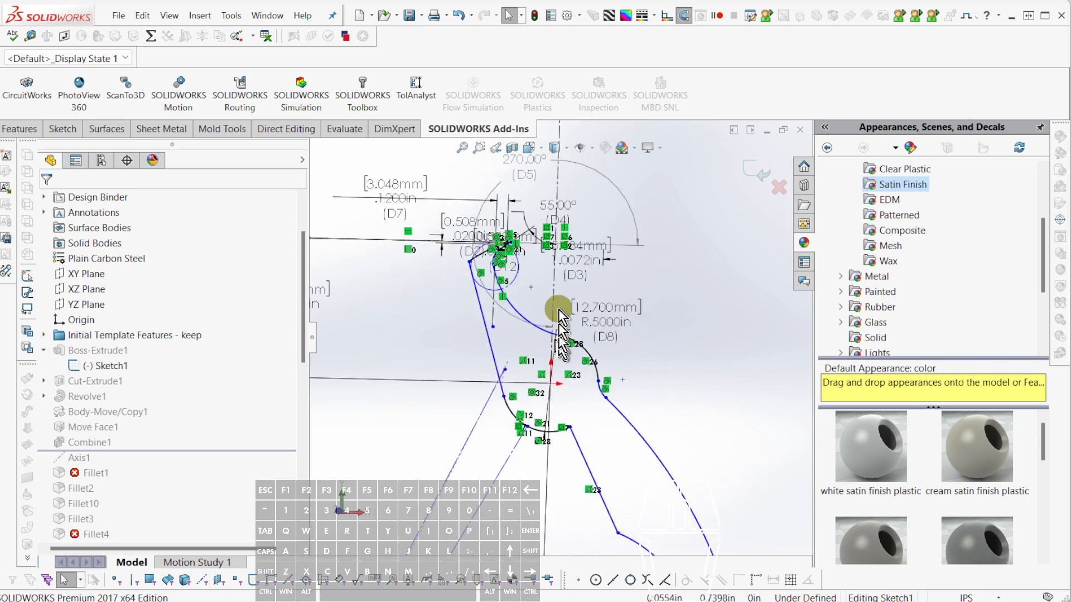
# Move the jaw's free outer corner point inward, closer to the jaw tip.
pyautogui.scroll(-6, 558, 309)
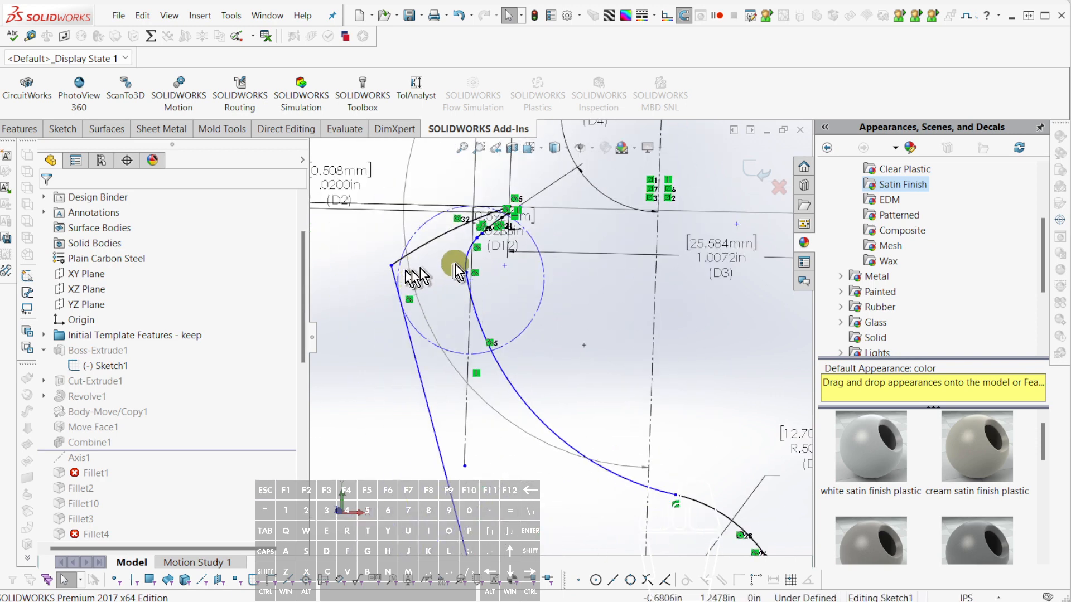
pyautogui.scroll(-3, 455, 263)
pyautogui.moveTo(359, 284); pyautogui.dragTo(416, 260)
pyautogui.scroll(1, 495, 333)
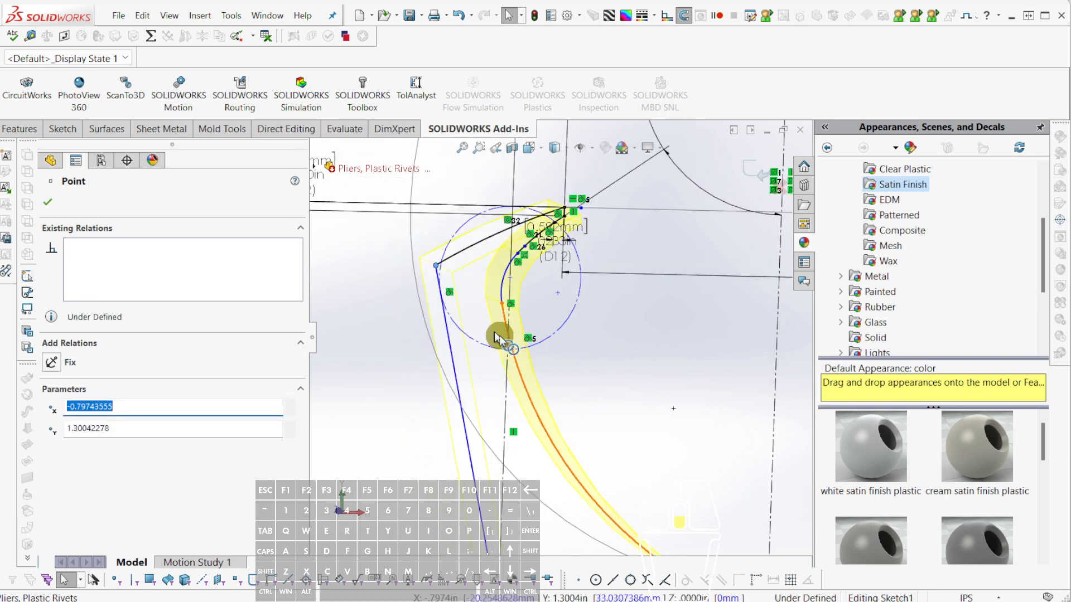
pyautogui.scroll(1, 499, 337)
pyautogui.scroll(1, 630, 401)
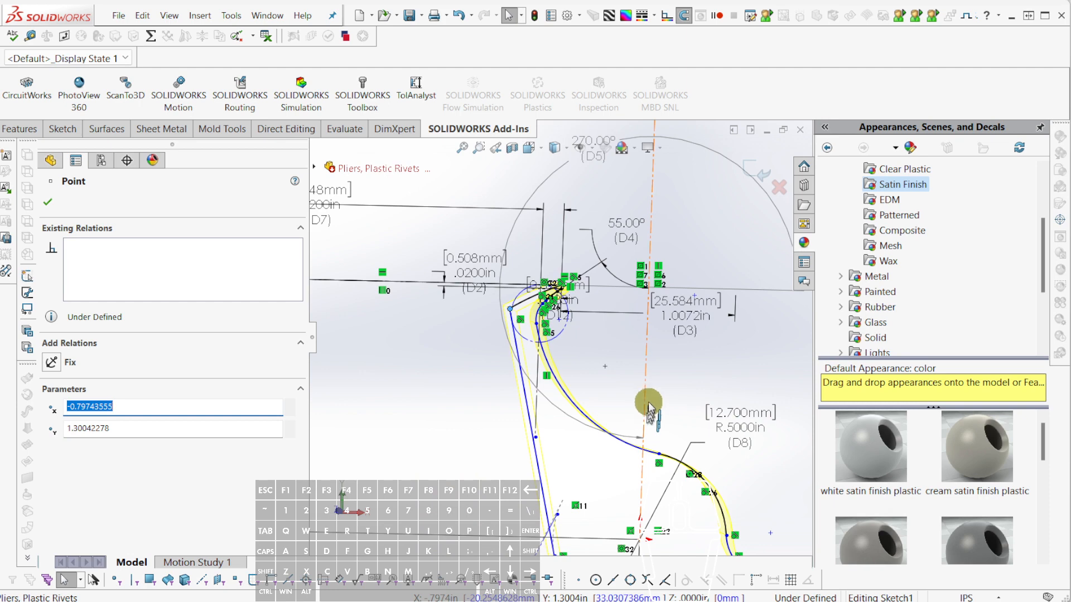
# Dimension the jaw's outer corner point across the vertical centerline as a doubled distance, keeping its current value.
pyautogui.scroll(-2, 633, 363)
pyautogui.press('d')
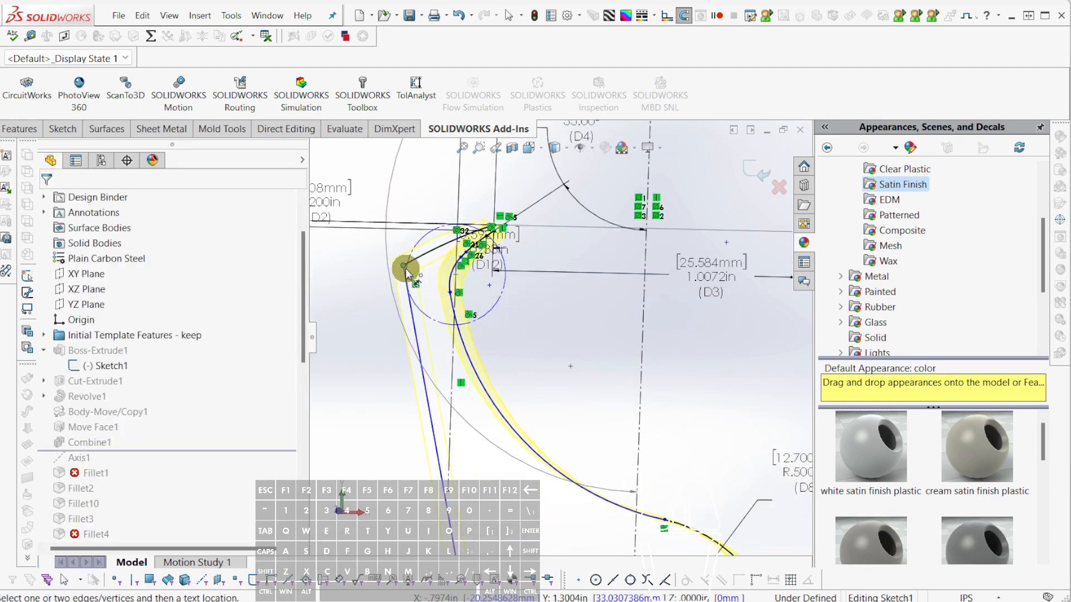
pyautogui.click(404, 267)
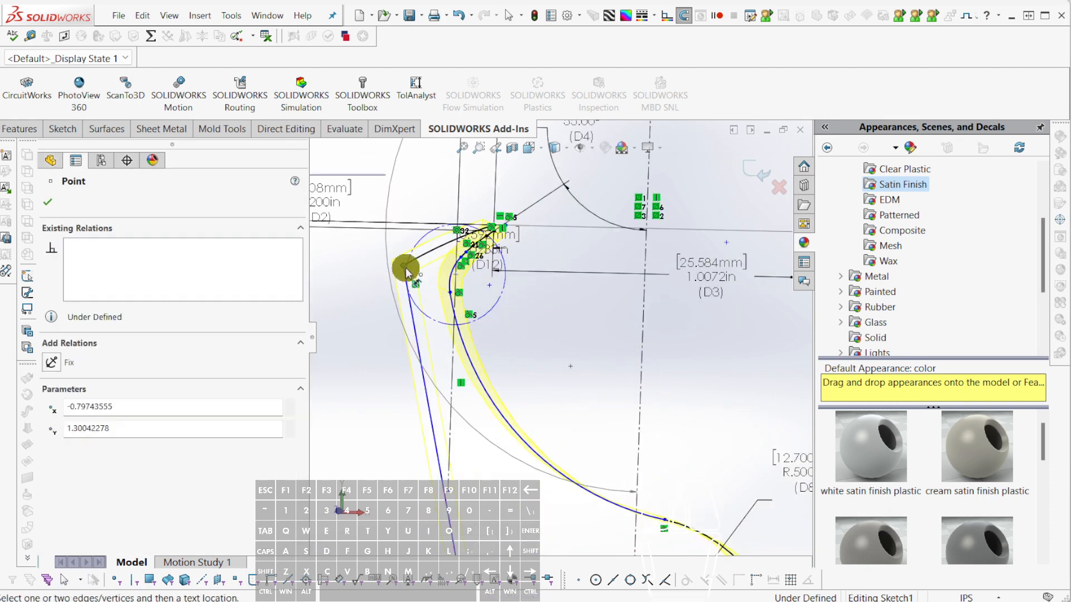
pyautogui.click(642, 329)
pyautogui.scroll(1, 692, 315)
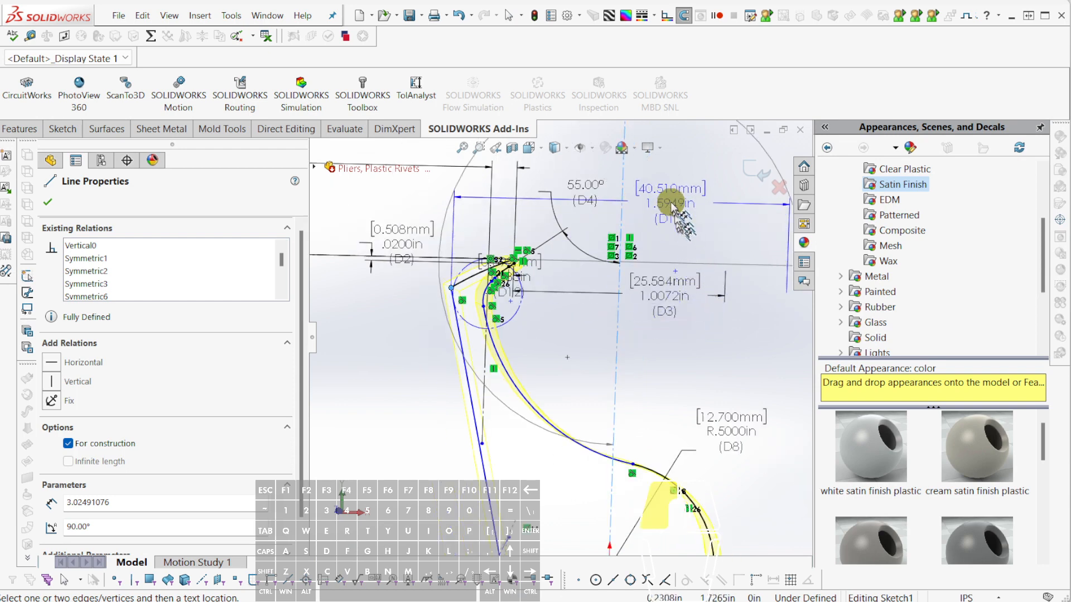
pyautogui.click(672, 205)
pyautogui.press('Return')
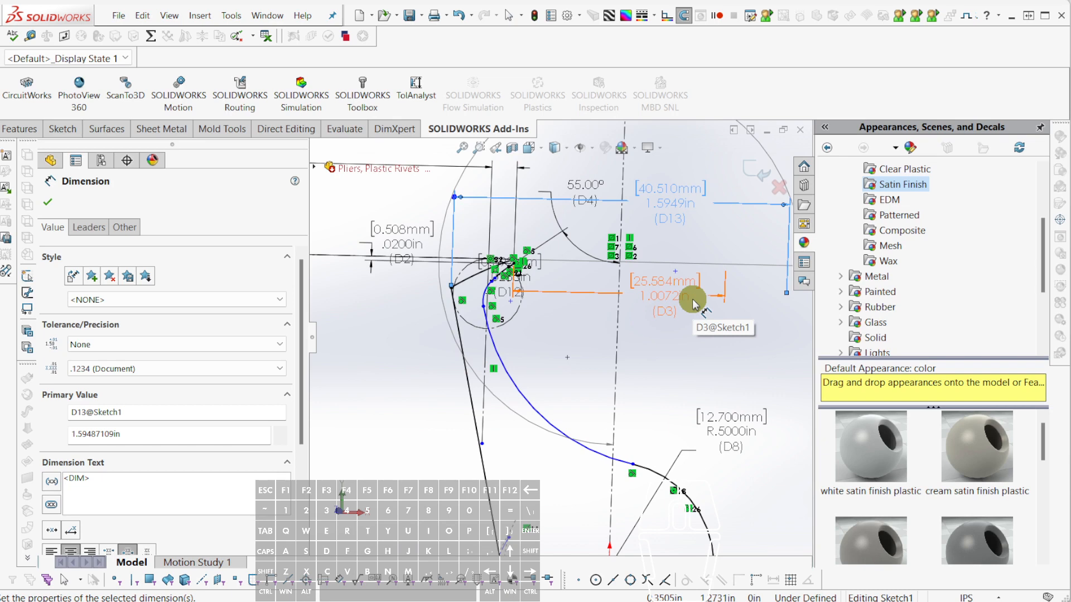
# Exit the base profile sketch with a rebuild and roll the feature history forward to the end.
pyautogui.scroll(1, 701, 313)
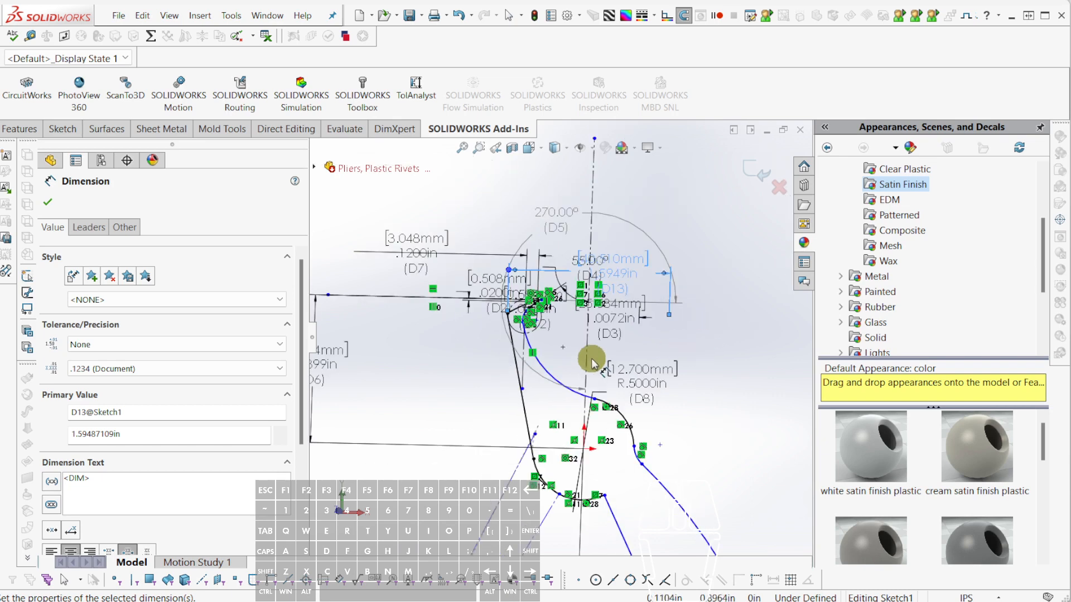
pyautogui.scroll(-4, 586, 365)
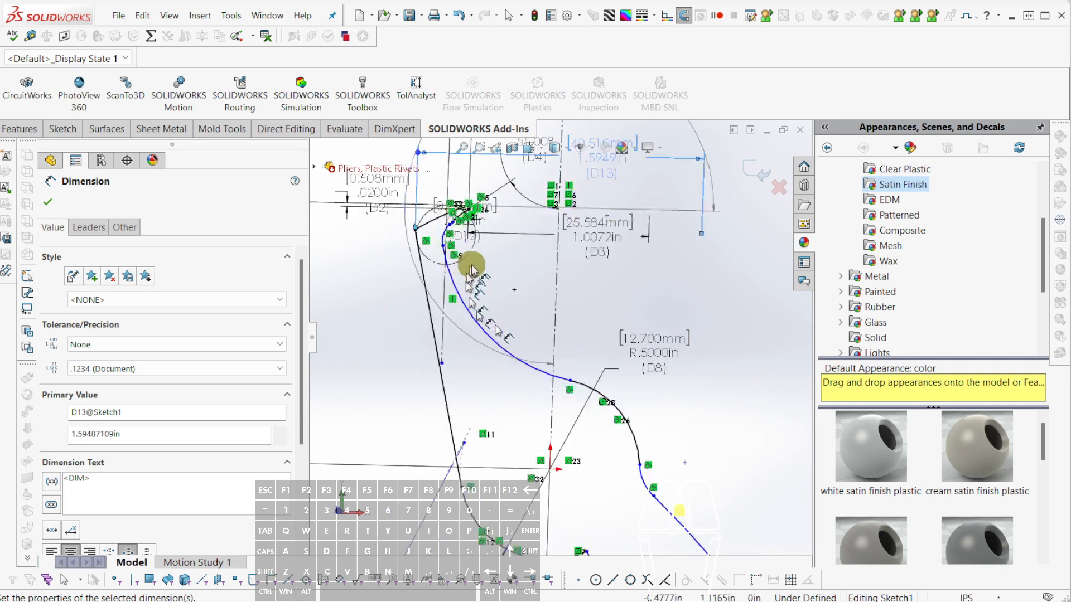
pyautogui.scroll(-2, 481, 286)
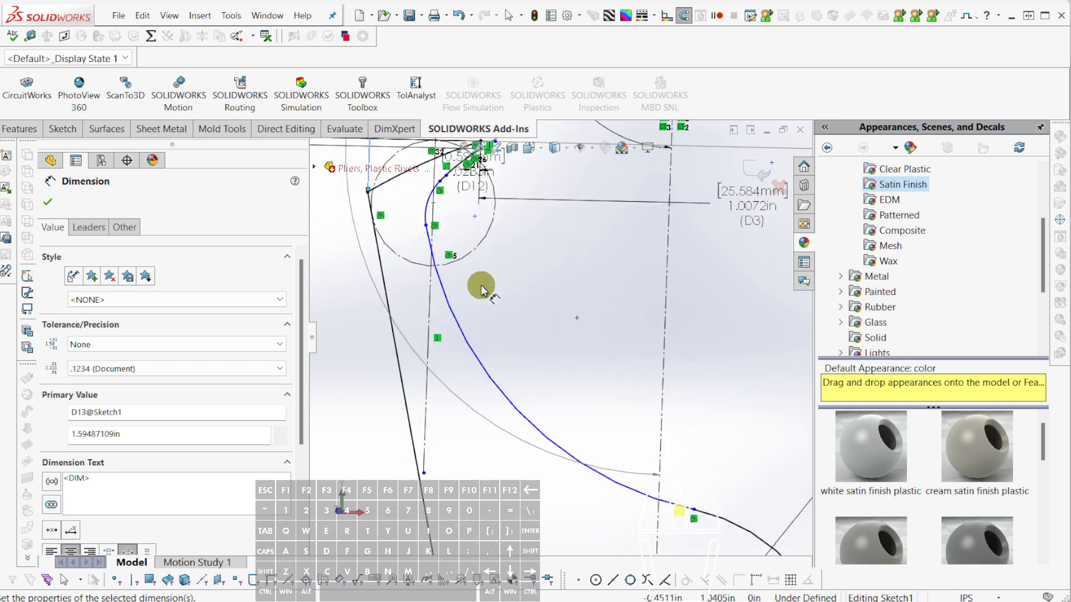
pyautogui.scroll(3, 483, 290)
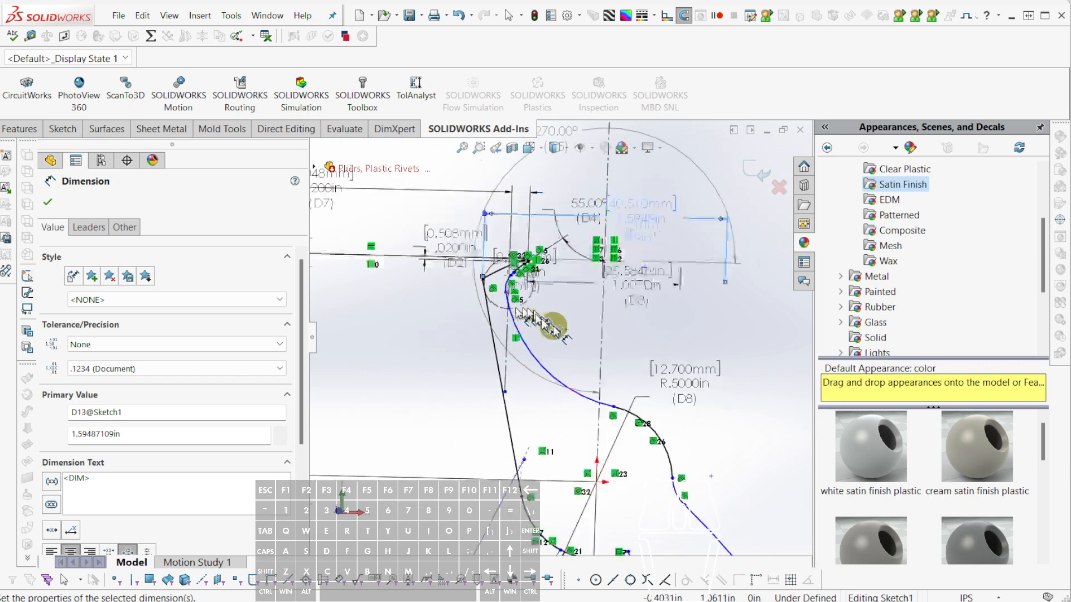
pyautogui.scroll(-2, 600, 426)
pyautogui.scroll(-3, 555, 347)
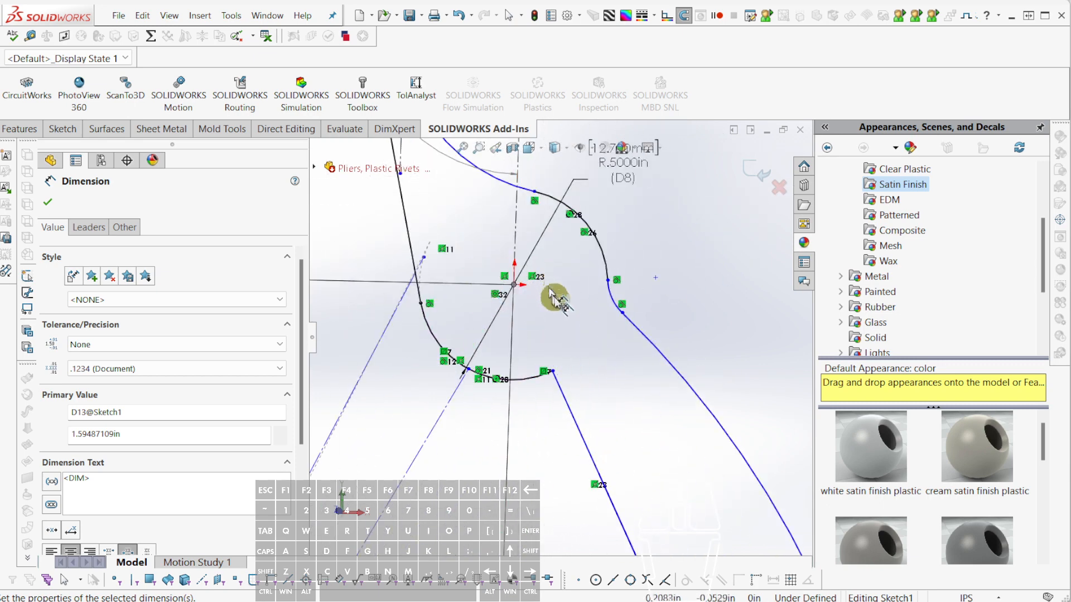
pyautogui.scroll(2, 554, 296)
pyautogui.scroll(-2, 602, 304)
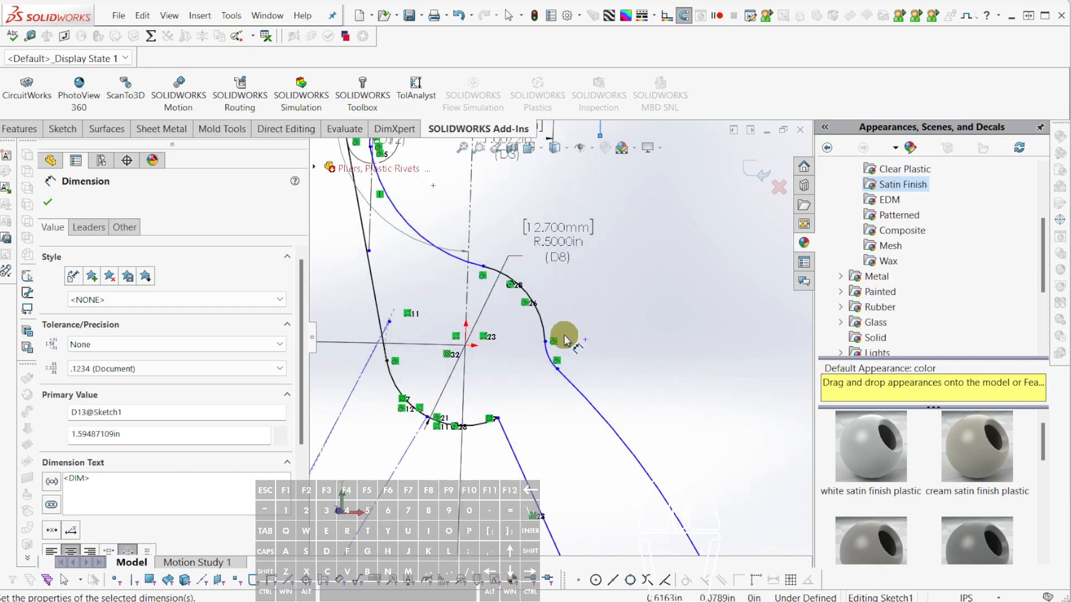
pyautogui.scroll(3, 564, 335)
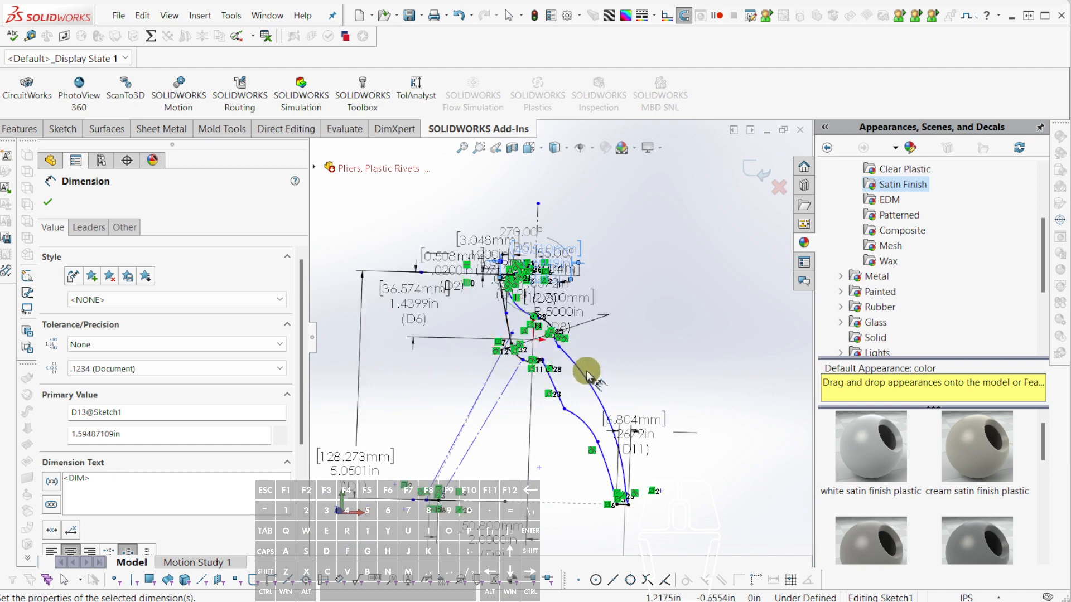
pyautogui.press('r')
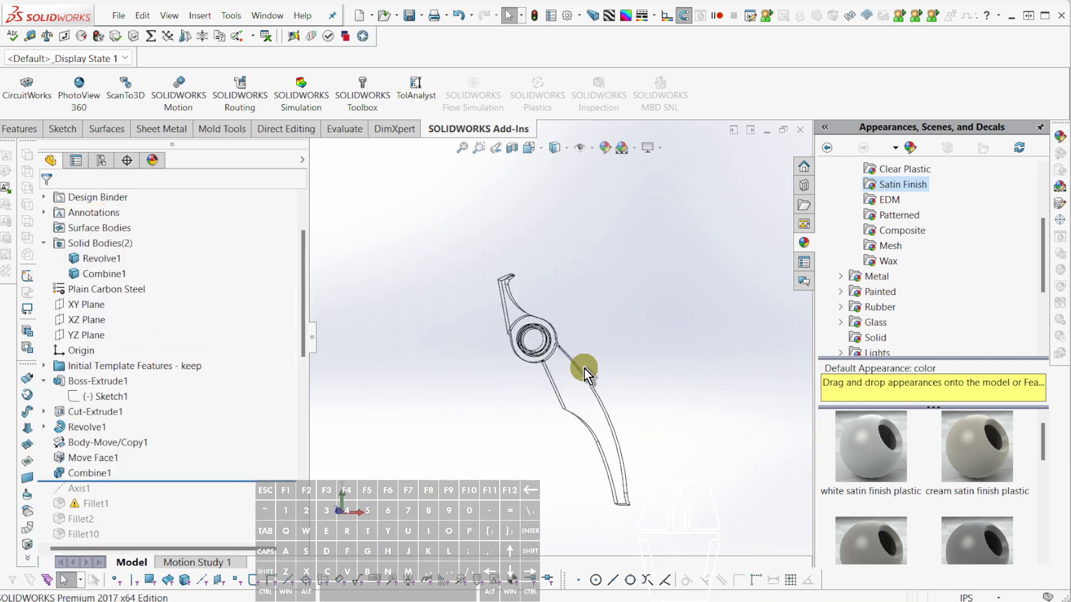
pyautogui.hotkey('ctrl', 'shift', 'r')
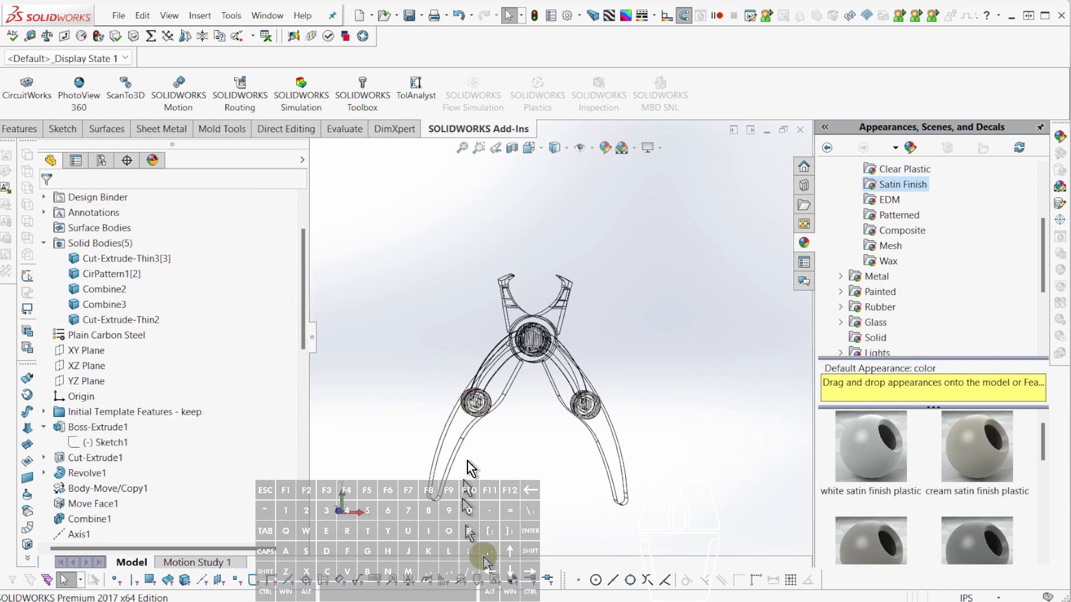
# Examine the rebuilt pliers around the pivot, checking where both jaws meet the pivot rings.
pyautogui.scroll(-5, 502, 335)
pyautogui.scroll(2, 556, 342)
pyautogui.moveTo(569, 368); pyautogui.dragTo(509, 315, button='middle')
pyautogui.scroll(3, 513, 340)
pyautogui.scroll(-6, 478, 349)
pyautogui.moveTo(459, 293); pyautogui.dragTo(518, 287, button='middle')
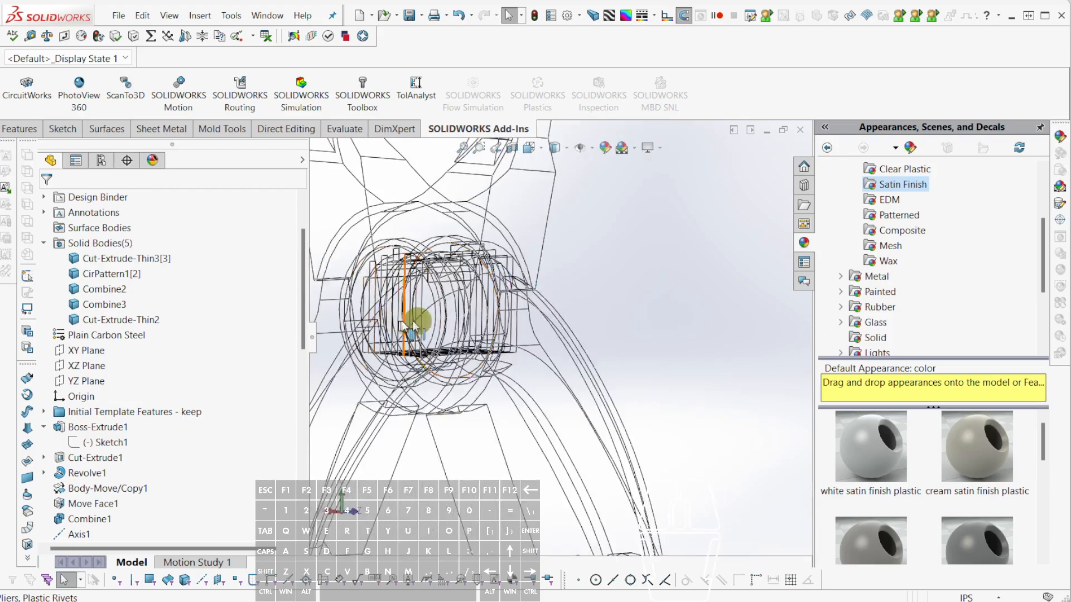
pyautogui.scroll(3, 424, 319)
pyautogui.moveTo(486, 312); pyautogui.dragTo(390, 325, button='middle')
pyautogui.scroll(-3, 602, 306)
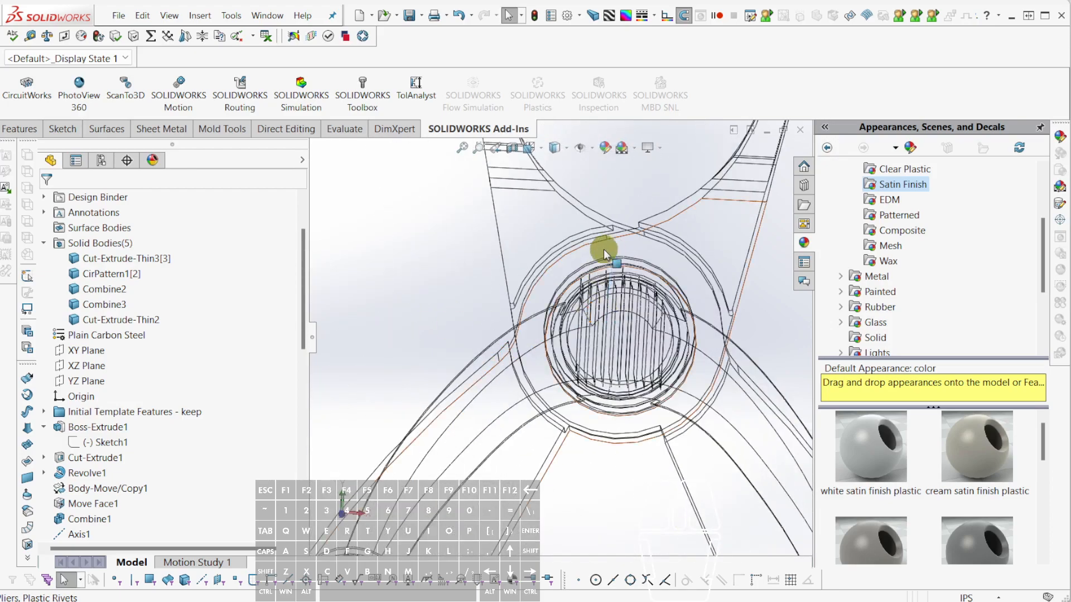
pyautogui.moveTo(550, 351); pyautogui.dragTo(593, 304, button='middle')
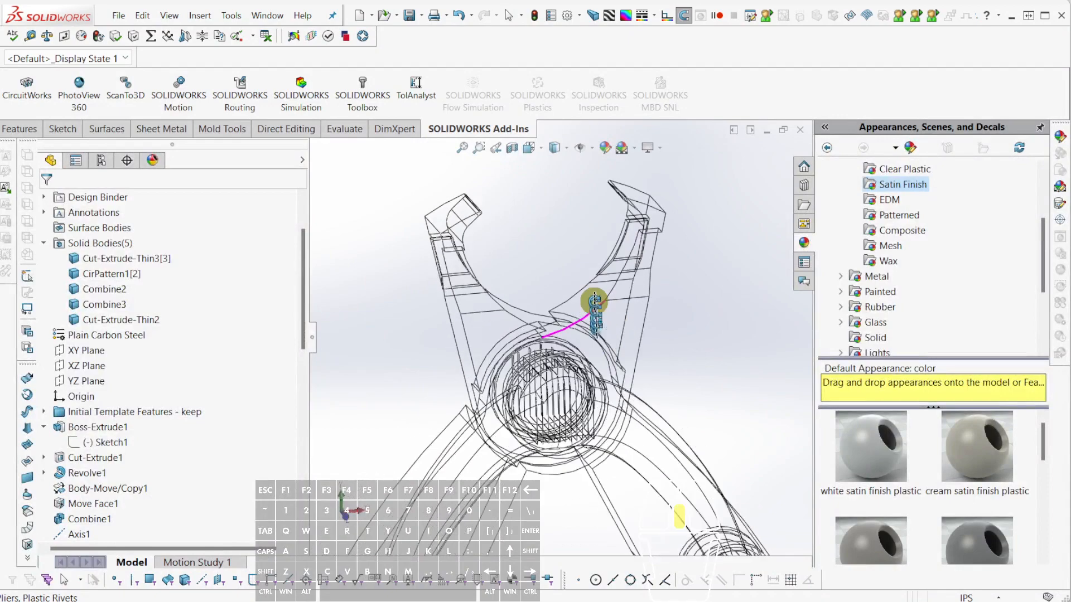
pyautogui.scroll(-5, 571, 308)
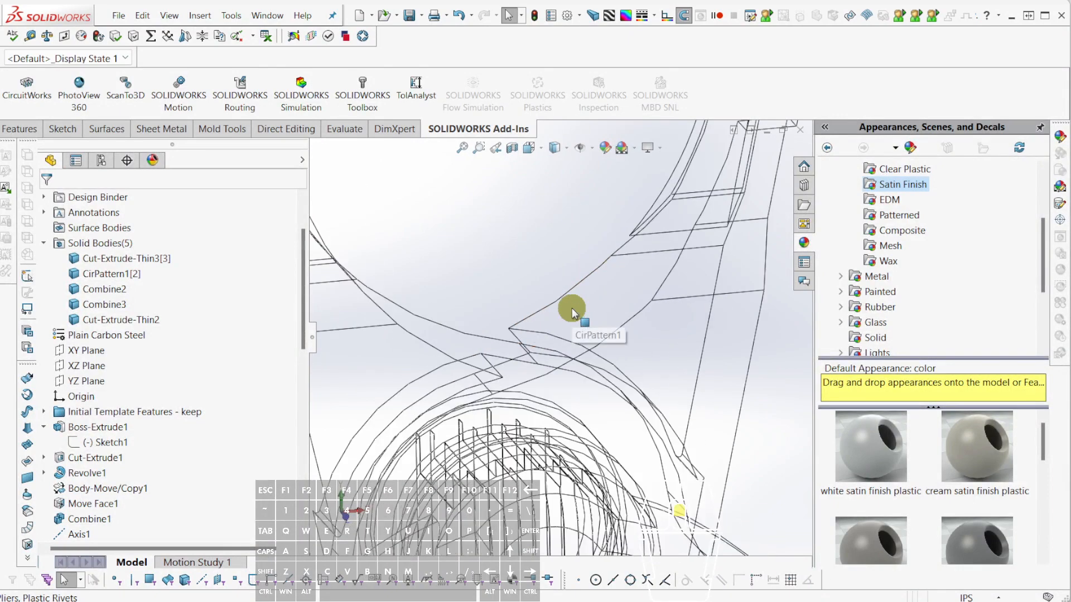
pyautogui.scroll(-2, 547, 326)
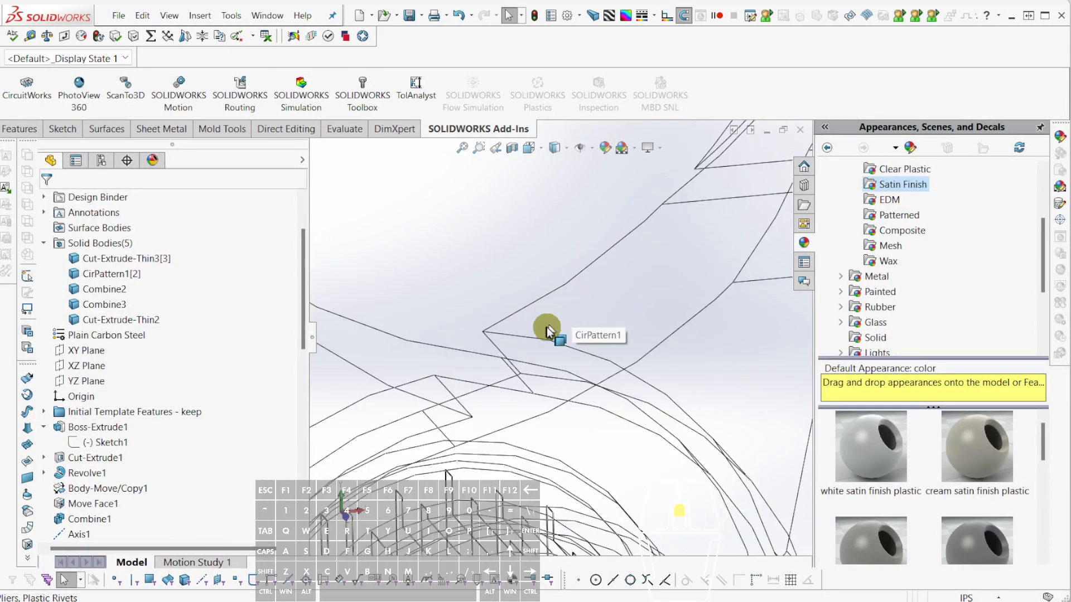
# Fillet the sharp edge where the right jaw meets its pivot ring with a 0.2 in radius.
pyautogui.press('Escape')
pyautogui.press('f')
pyautogui.click(495, 347)
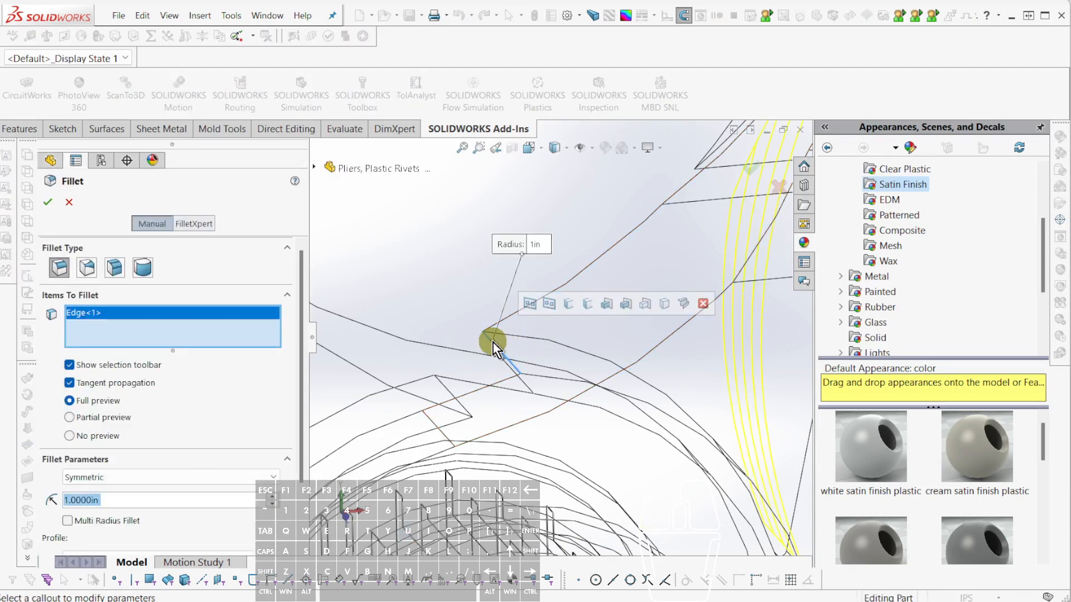
pyautogui.scroll(5, 499, 342)
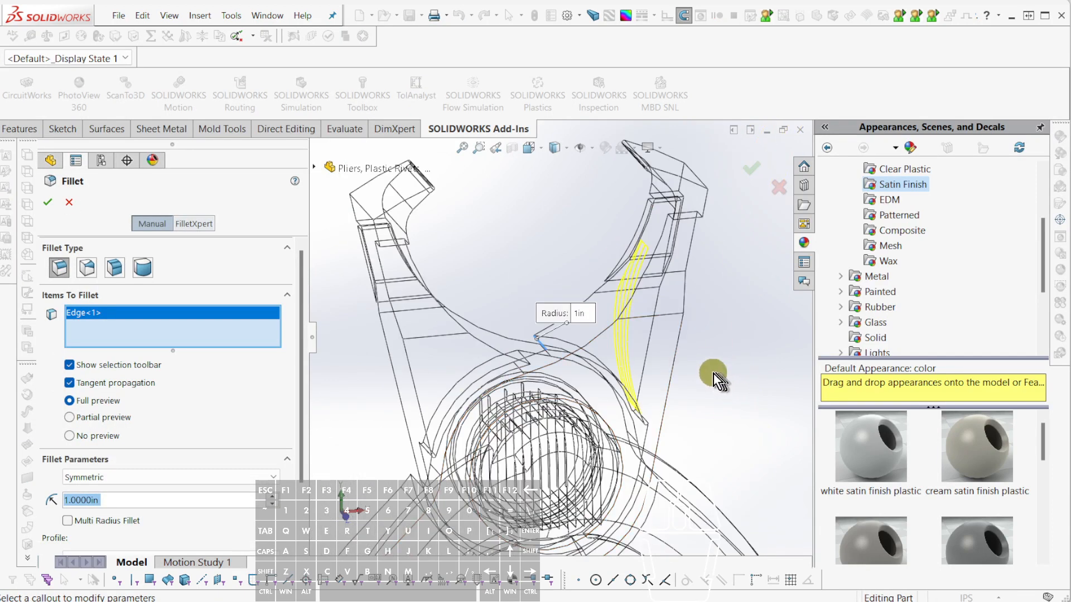
pyautogui.click(272, 505)
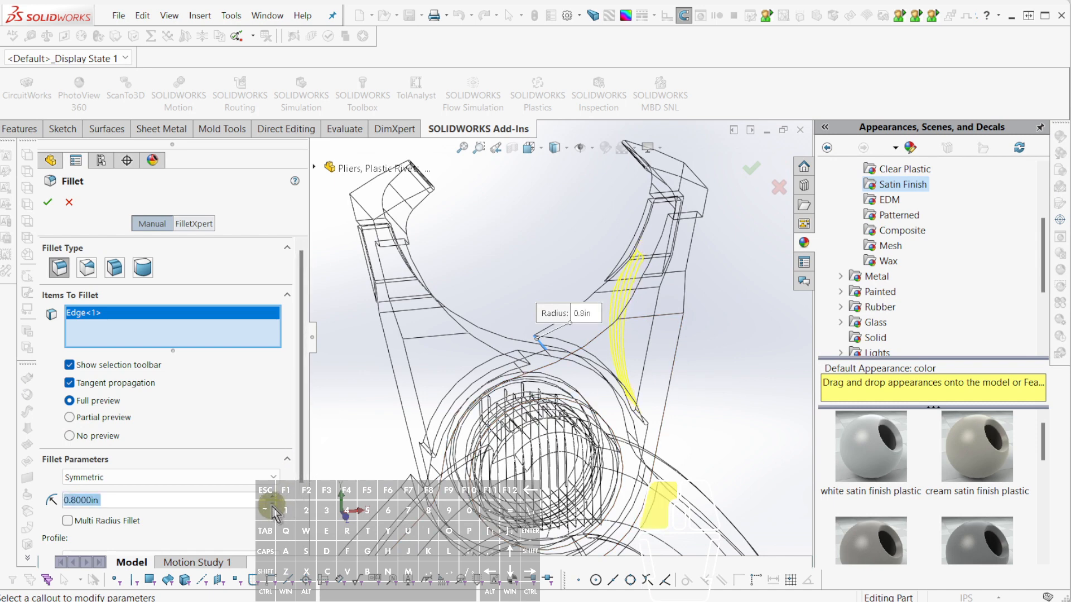
pyautogui.click(272, 505)
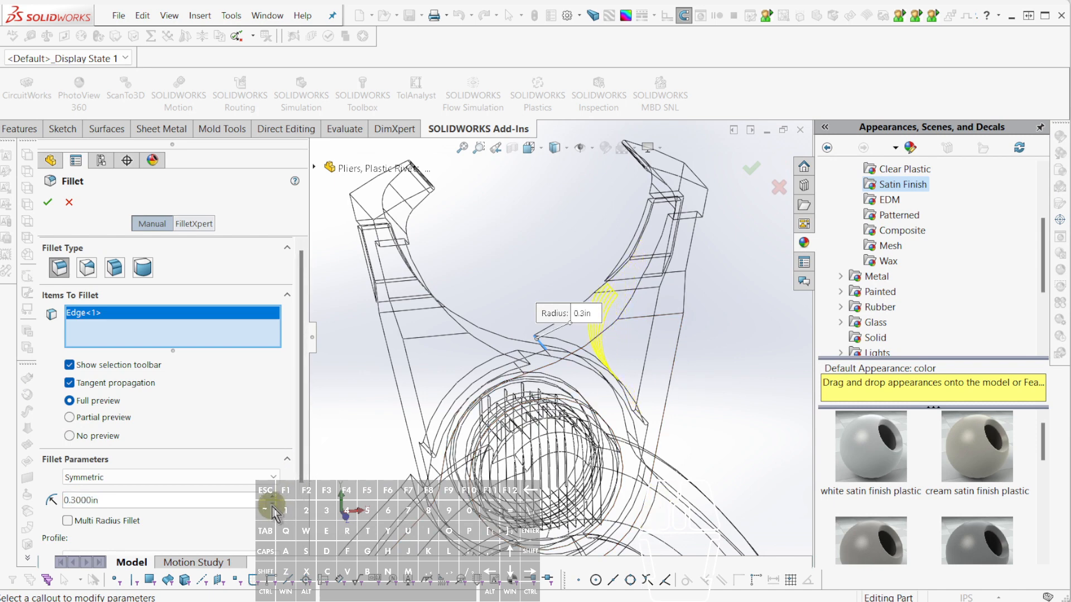
pyautogui.click(272, 501)
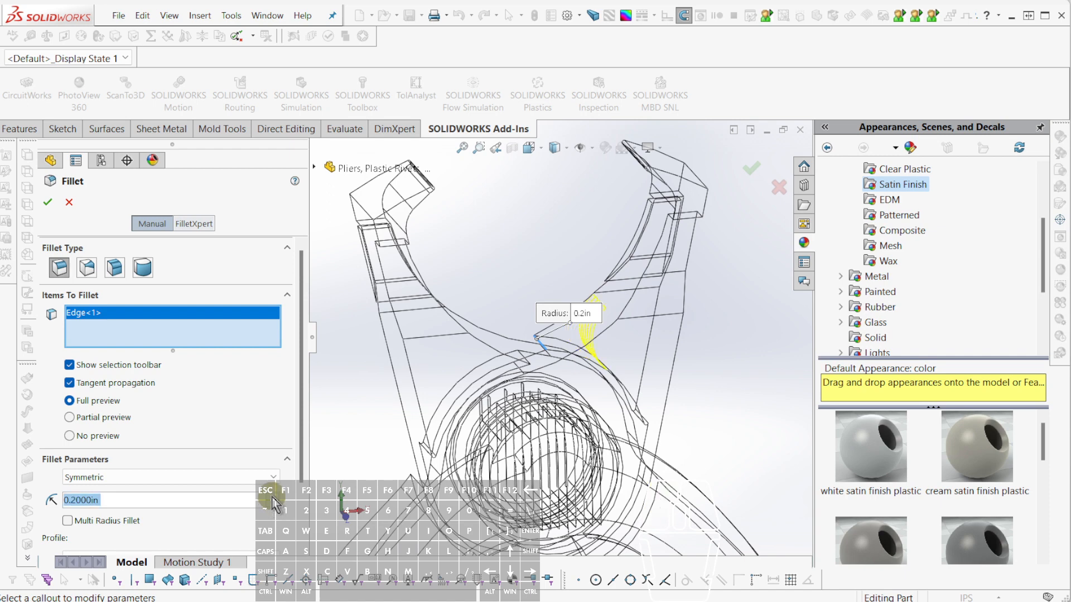
pyautogui.press('Return')
# Fillet the matching edge where the left jaw meets its pivot ring with a 0.2 in radius.
pyautogui.scroll(-5, 504, 393)
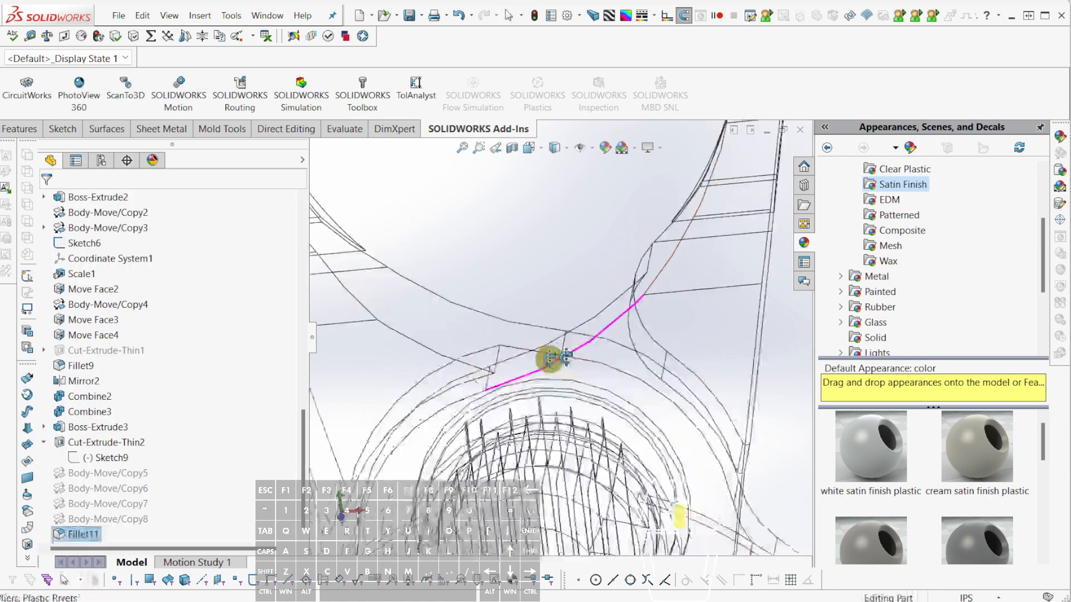
pyautogui.press('Return')
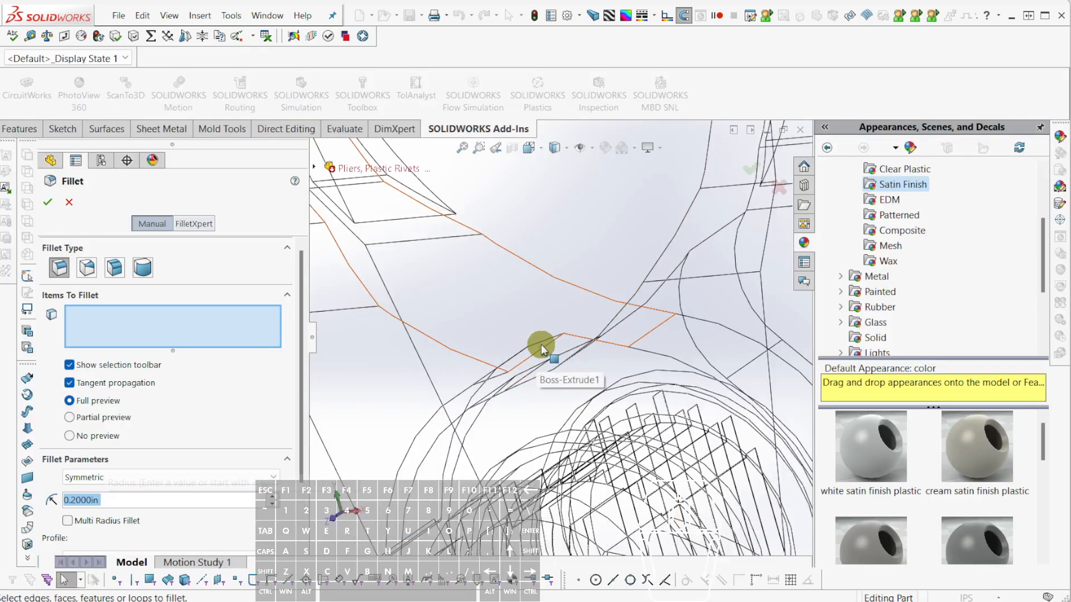
pyautogui.click(541, 347)
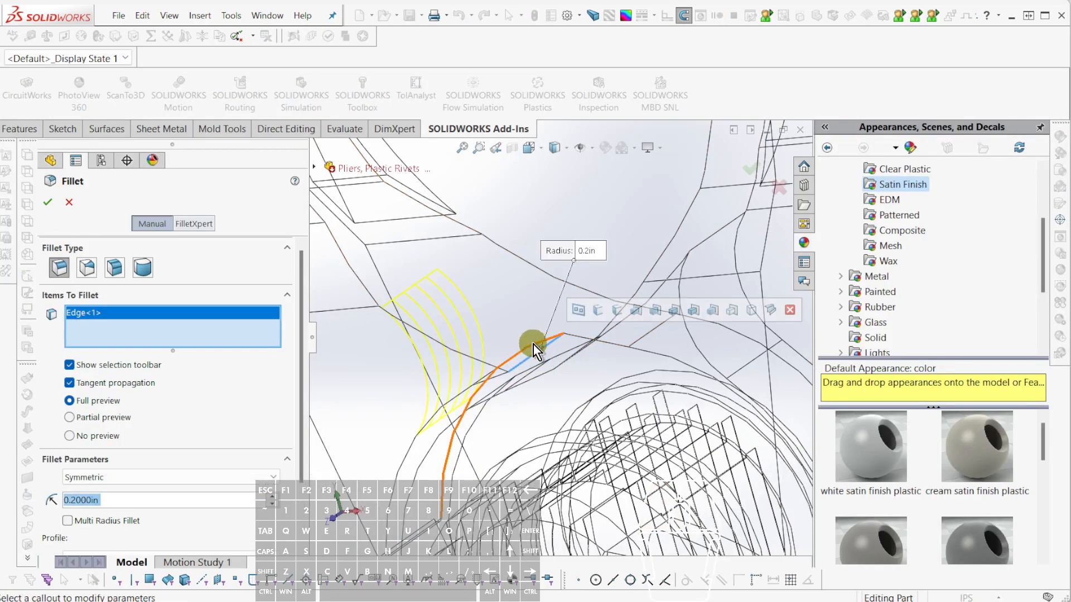
pyautogui.press('Return')
pyautogui.scroll(10, 534, 345)
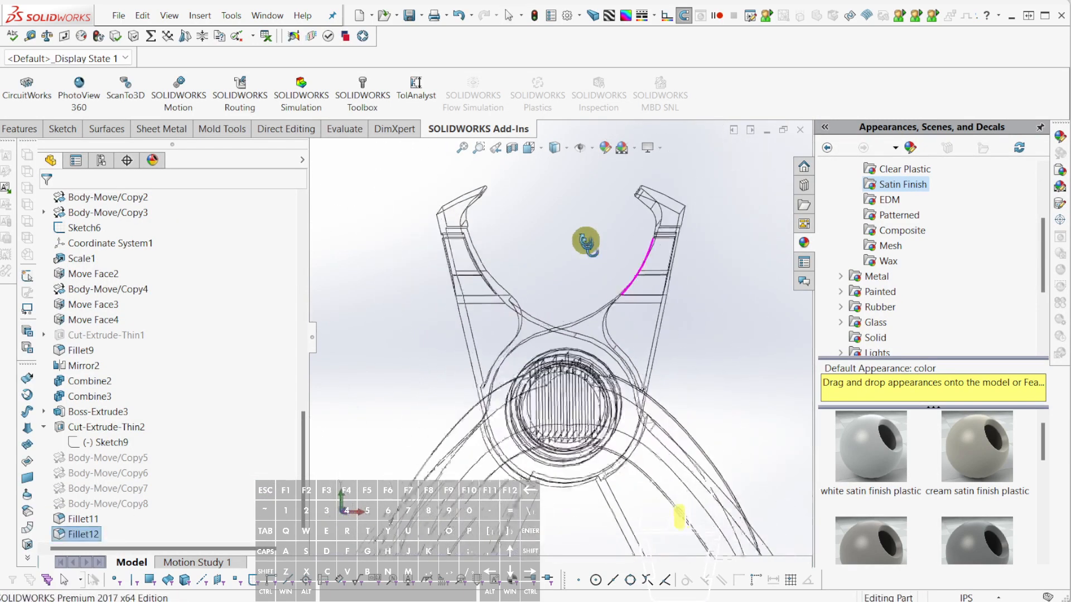
pyautogui.moveTo(571, 241); pyautogui.dragTo(628, 242, button='middle')
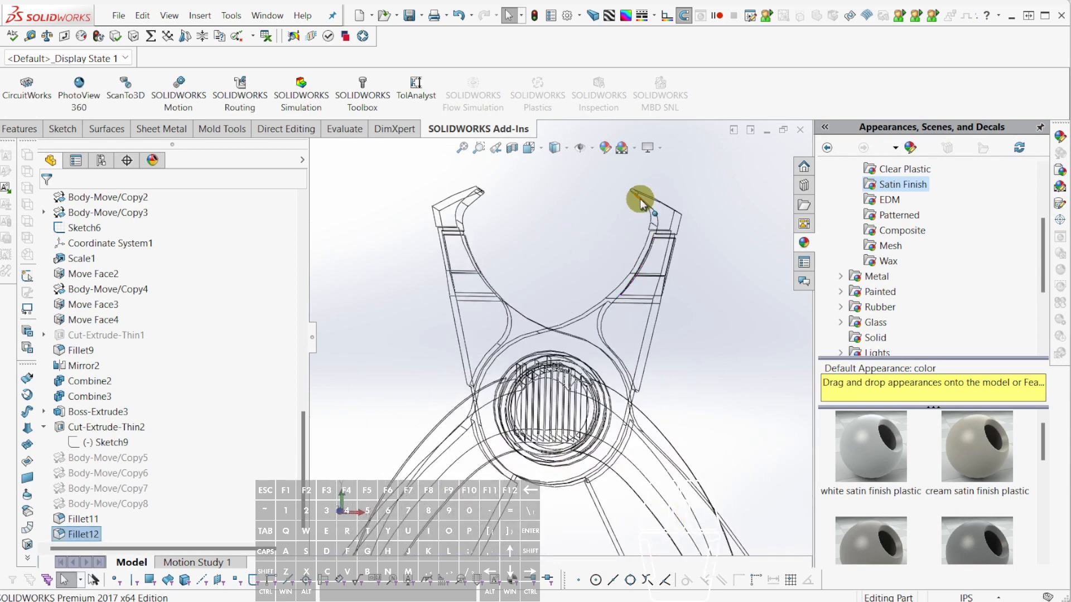
pyautogui.moveTo(586, 198); pyautogui.dragTo(594, 315, button='middle')
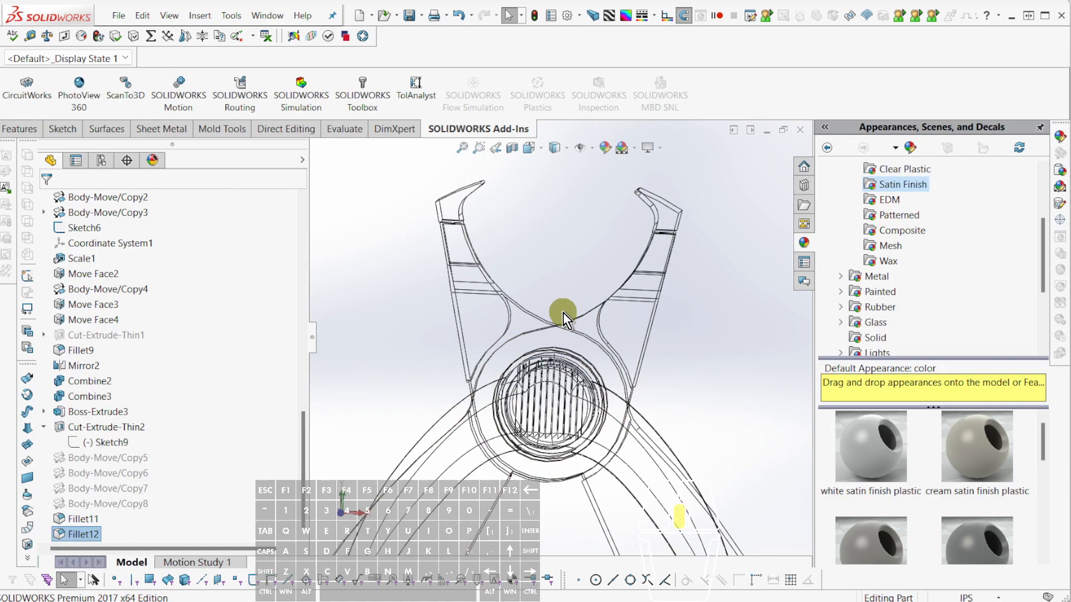
pyautogui.moveTo(563, 313); pyautogui.dragTo(536, 309, button='middle')
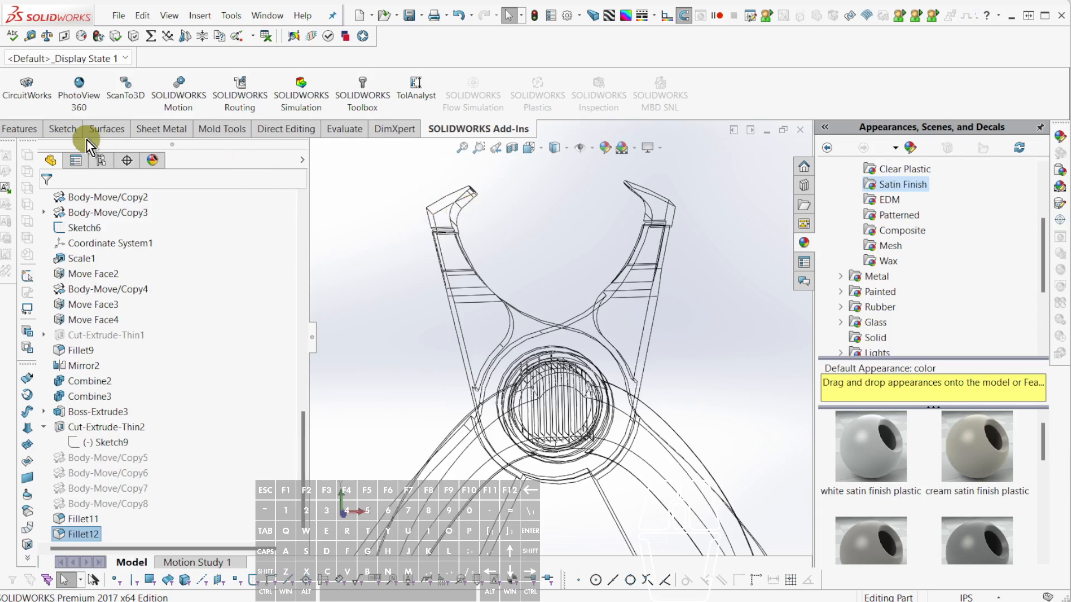
pyautogui.click(24, 128)
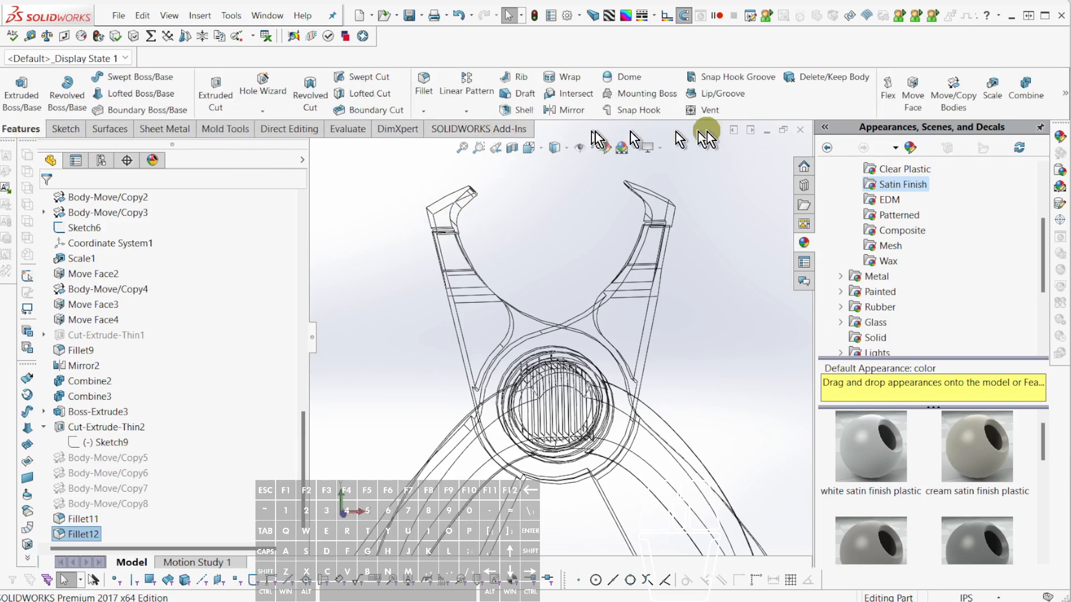
pyautogui.click(939, 102)
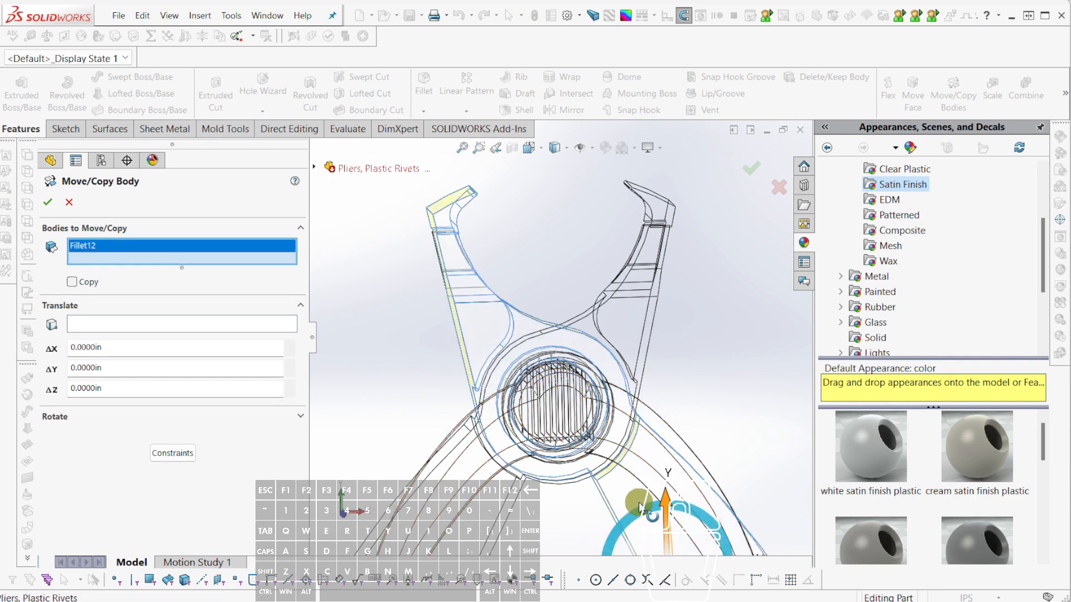
pyautogui.press('Escape')
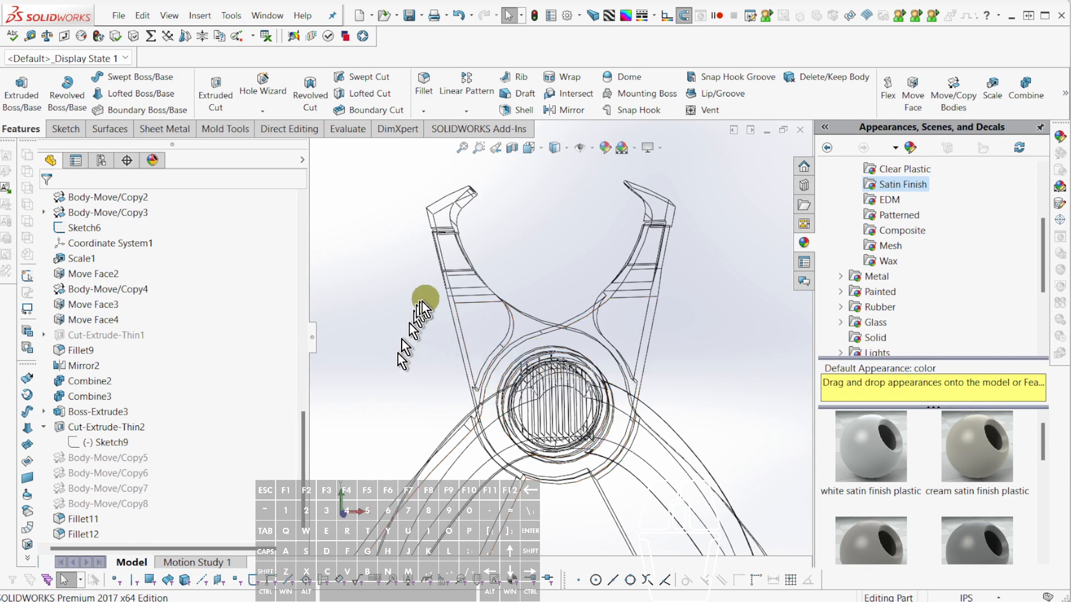
# Examine the Cut-Extrude-Thin2 cut at the pivot and handle joints of the pliers from several angles.
pyautogui.click(106, 427)
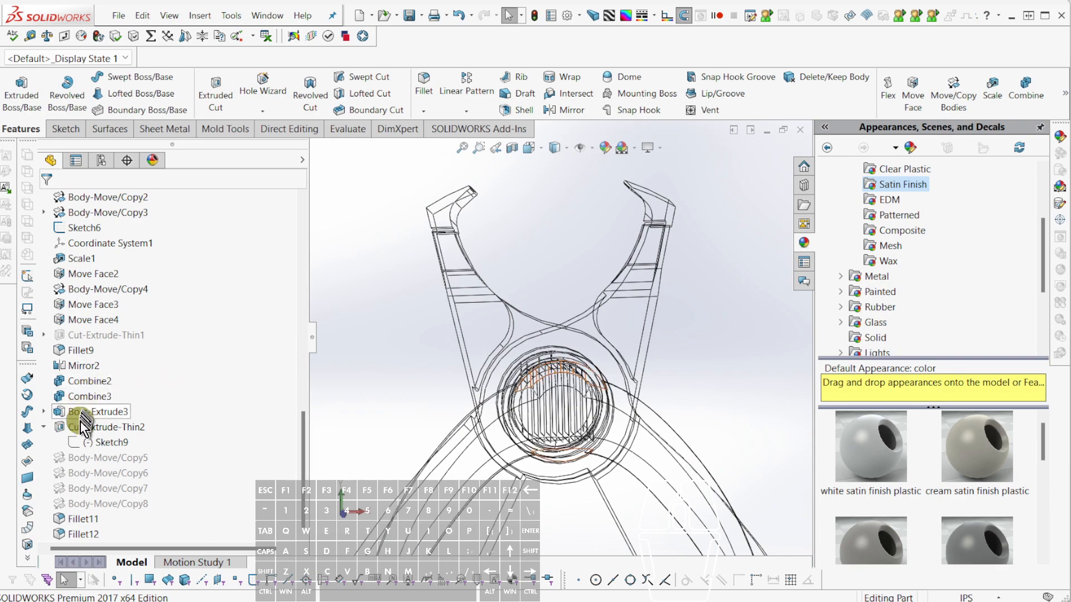
pyautogui.scroll(-3, 679, 437)
pyautogui.moveTo(679, 438); pyautogui.dragTo(654, 440, button='middle')
pyautogui.scroll(1, 655, 440)
pyautogui.scroll(-1, 522, 303)
pyautogui.scroll(4, 526, 287)
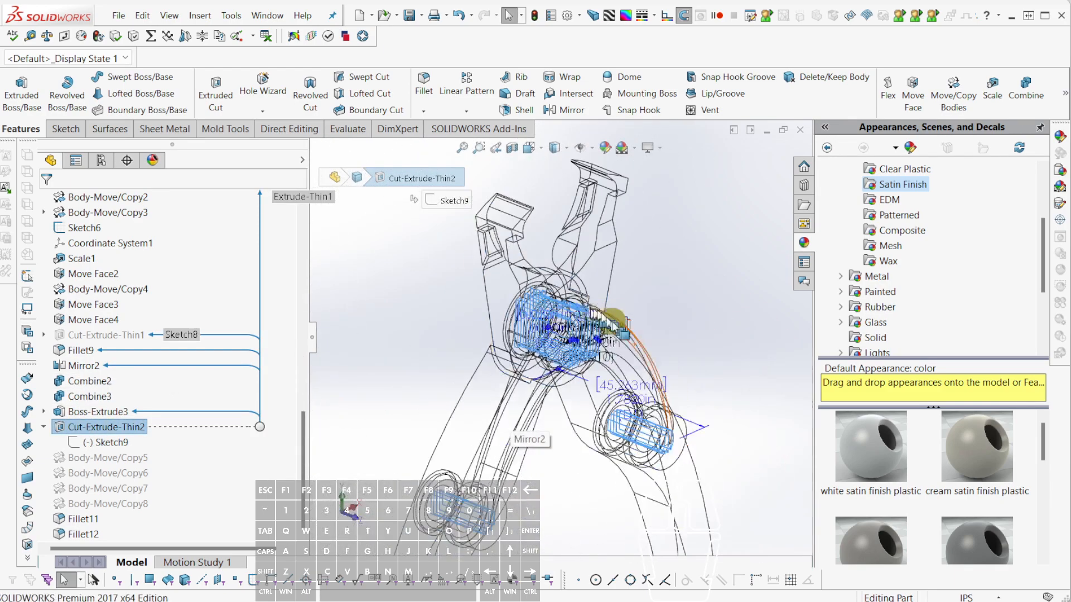
pyautogui.moveTo(614, 320); pyautogui.dragTo(618, 294, button='middle')
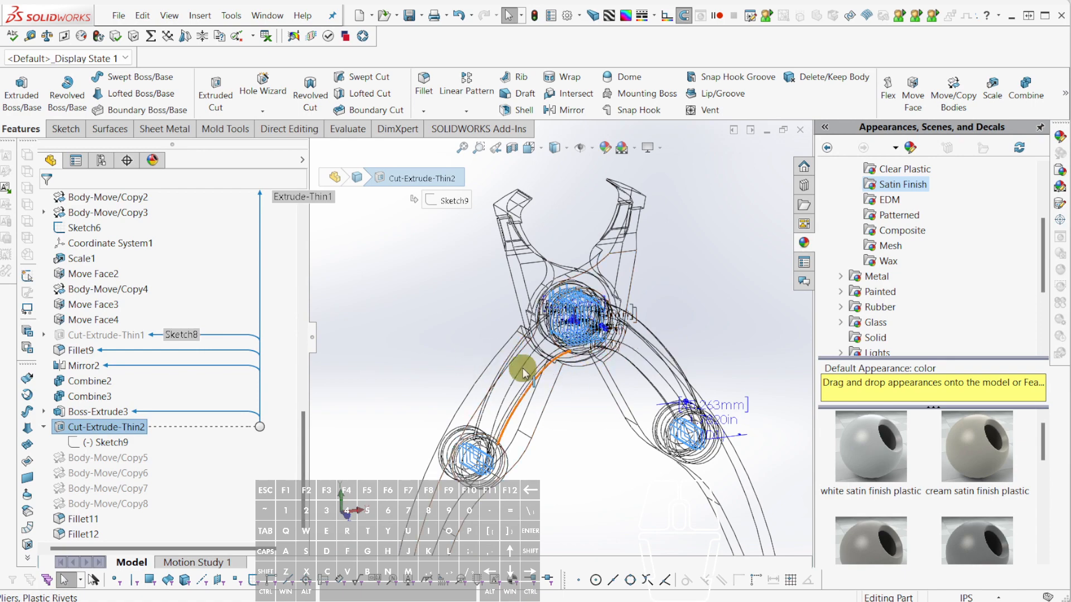
pyautogui.moveTo(659, 326); pyautogui.dragTo(563, 230, button='middle')
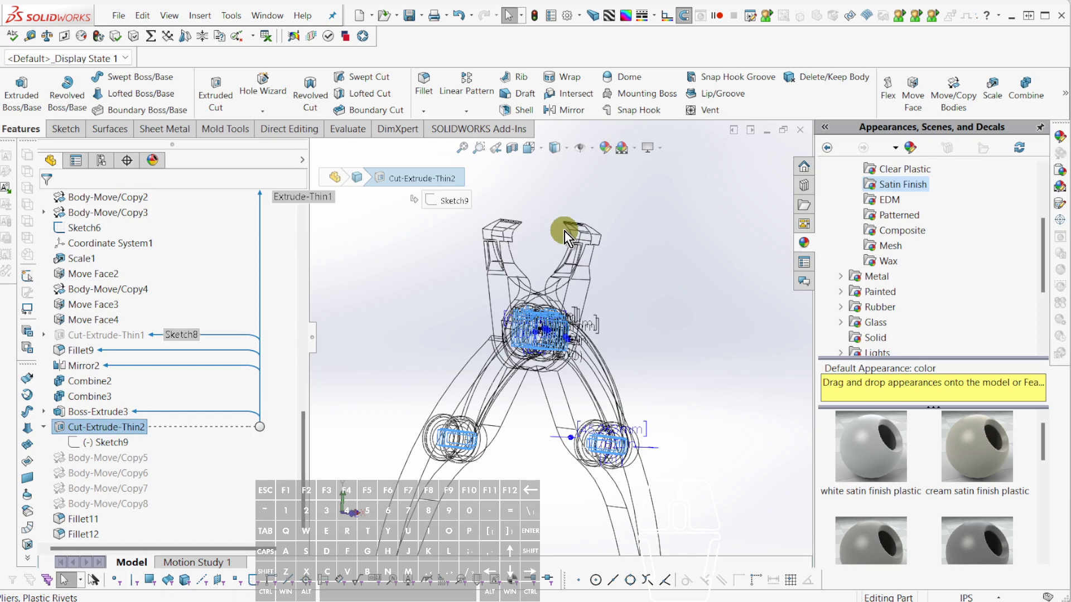
pyautogui.moveTo(565, 234); pyautogui.dragTo(459, 296, button='middle')
pyautogui.press('Escape')
# Sketch a slightly tilted line about 1.96 in long on the XY Plane, from the pivot centre up past the jaw tips.
pyautogui.click(299, 286)
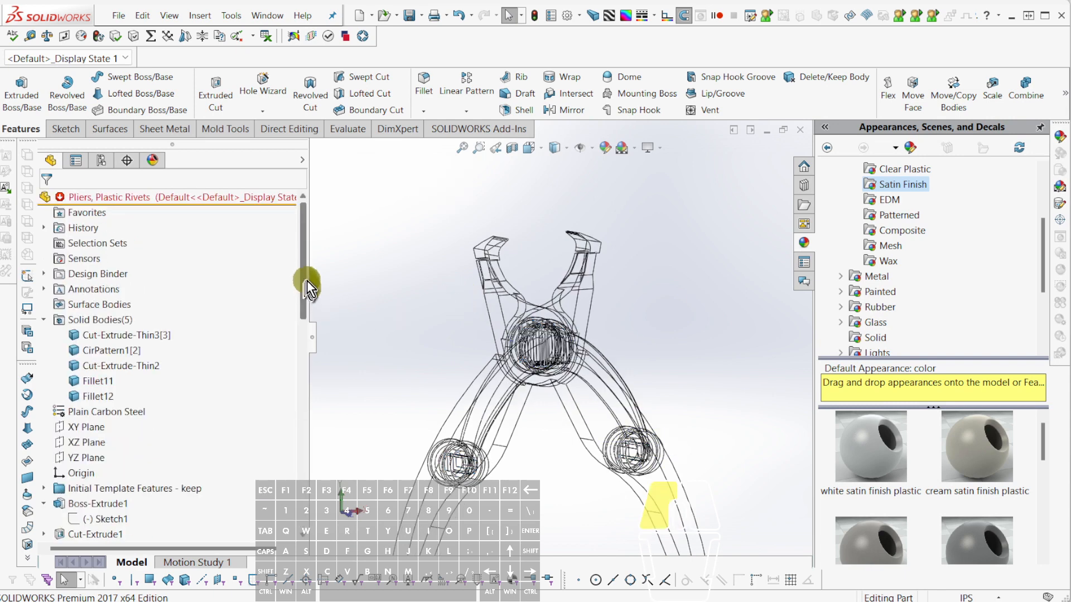
pyautogui.click(84, 427)
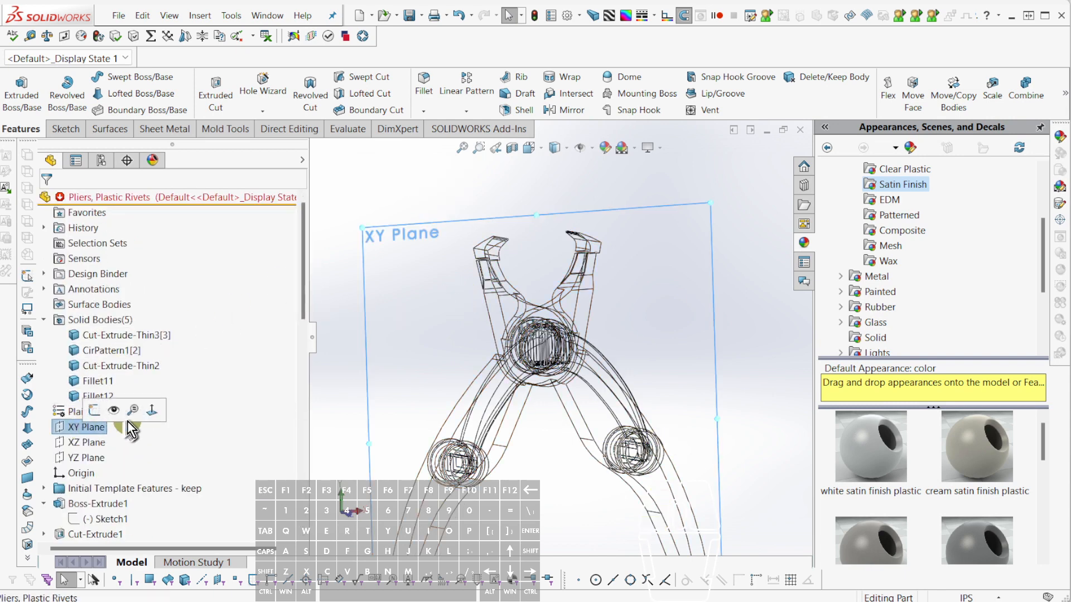
pyautogui.press('c')
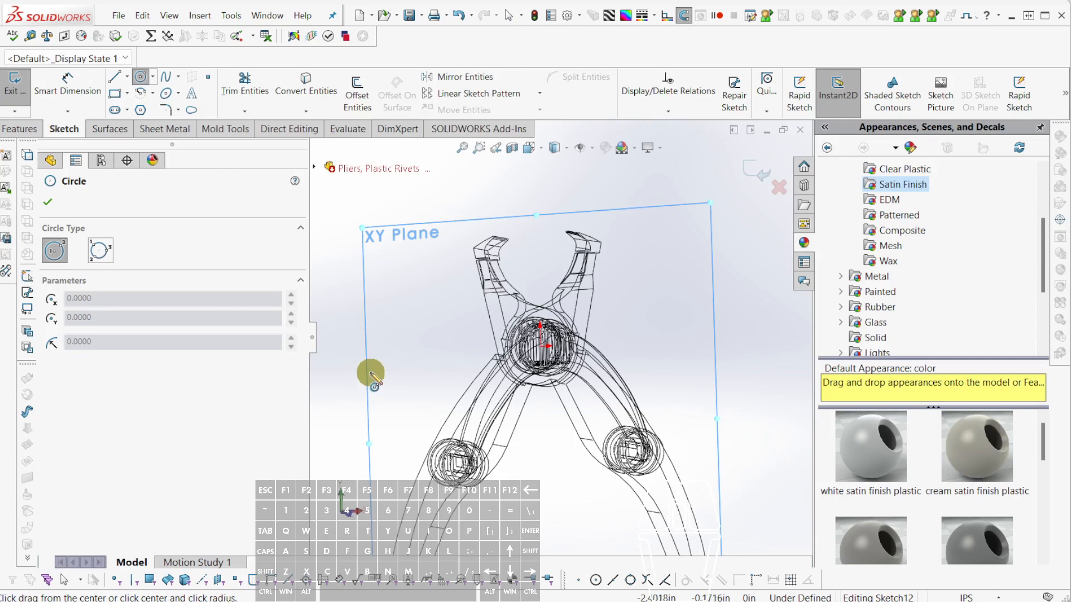
pyautogui.press('l')
pyautogui.scroll(-3, 580, 340)
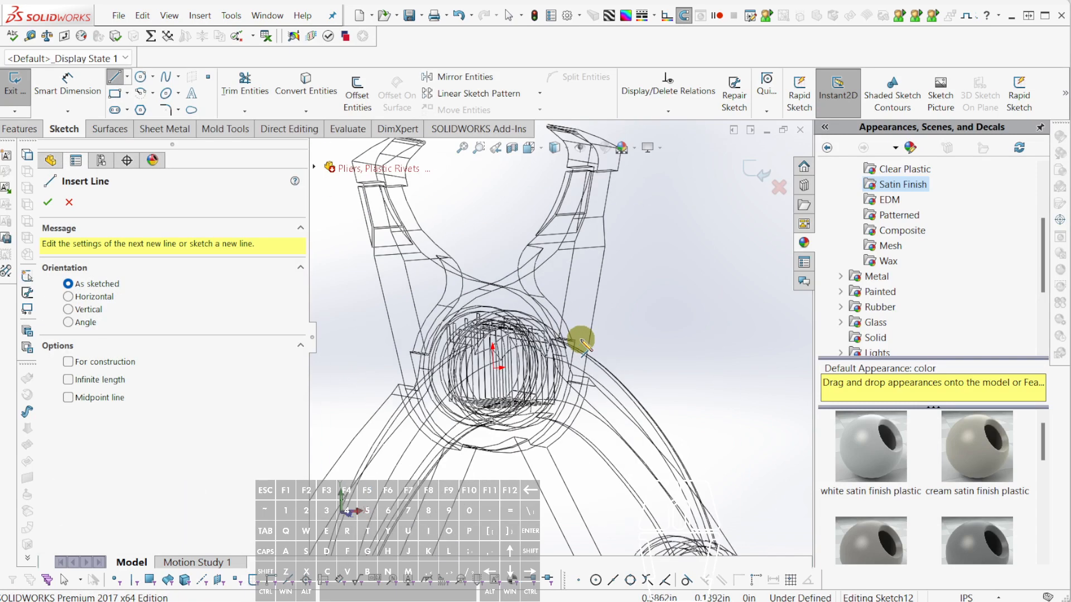
pyautogui.click(495, 370)
pyautogui.scroll(3, 509, 383)
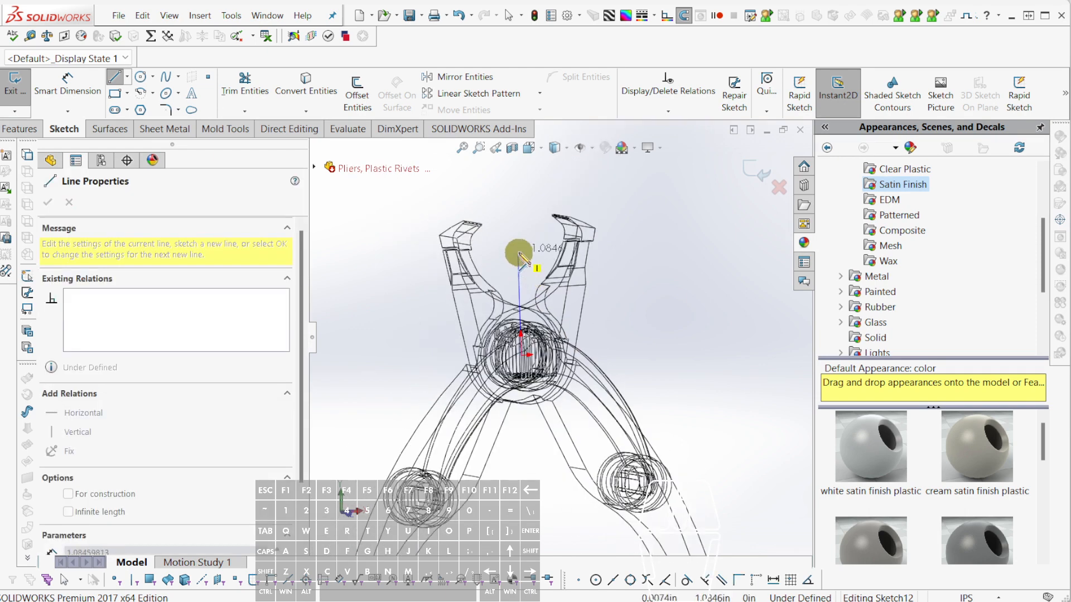
pyautogui.scroll(2, 531, 232)
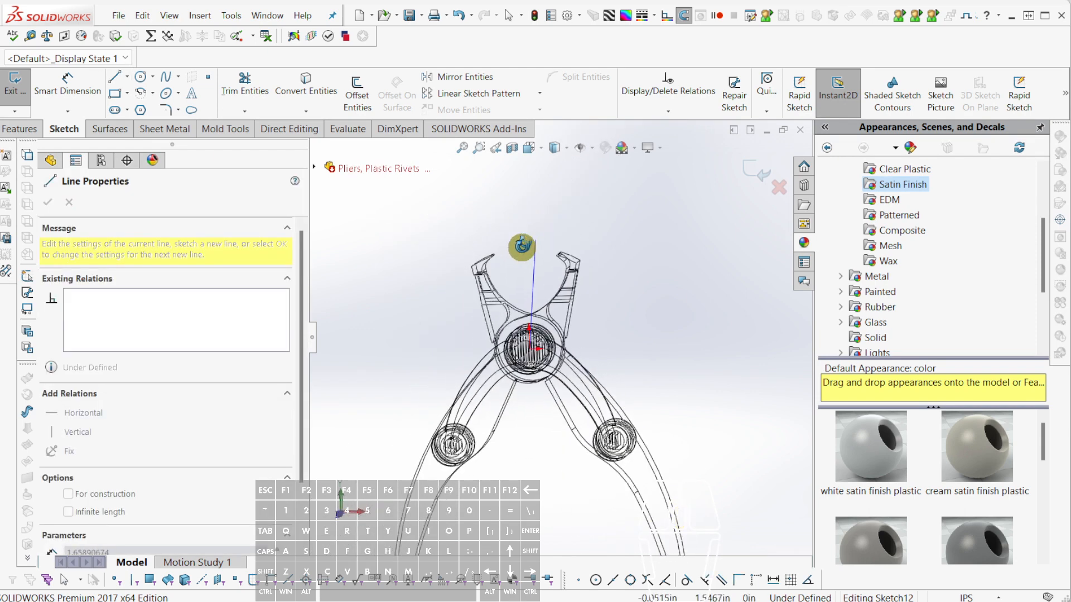
pyautogui.scroll(-3, 544, 268)
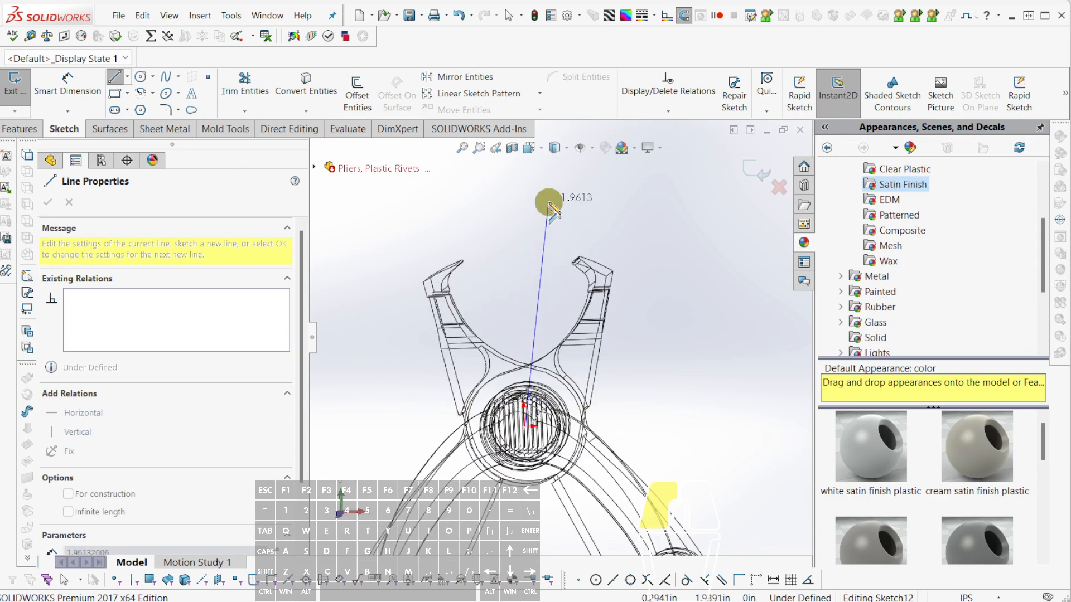
pyautogui.doubleClick(550, 202)
pyautogui.press('Escape')
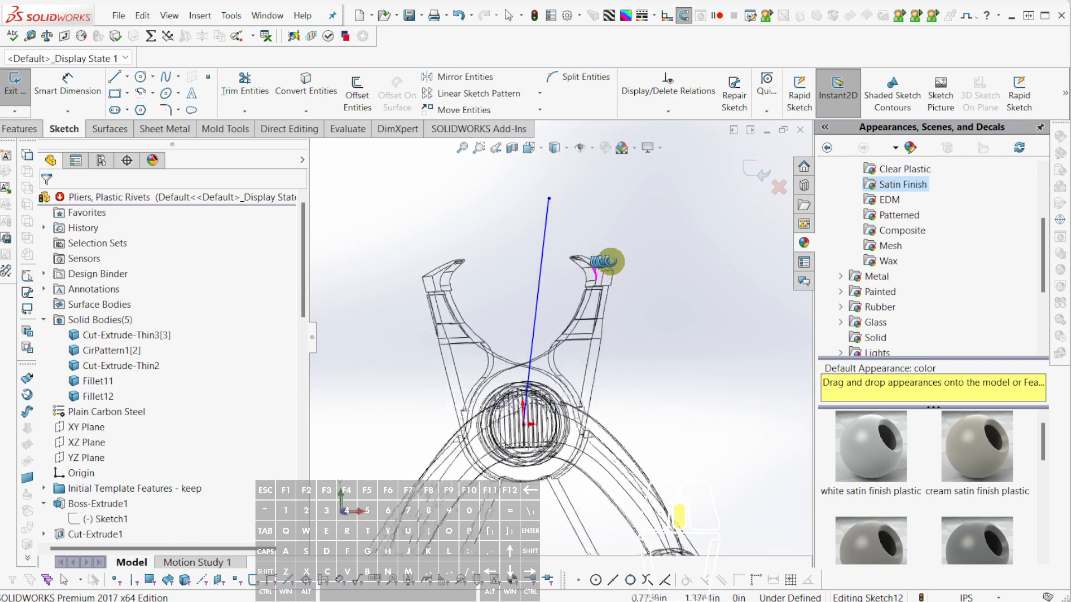
# Check the line's position between the two jaws and exit the sketch.
pyautogui.moveTo(609, 261); pyautogui.dragTo(603, 267, button='middle')
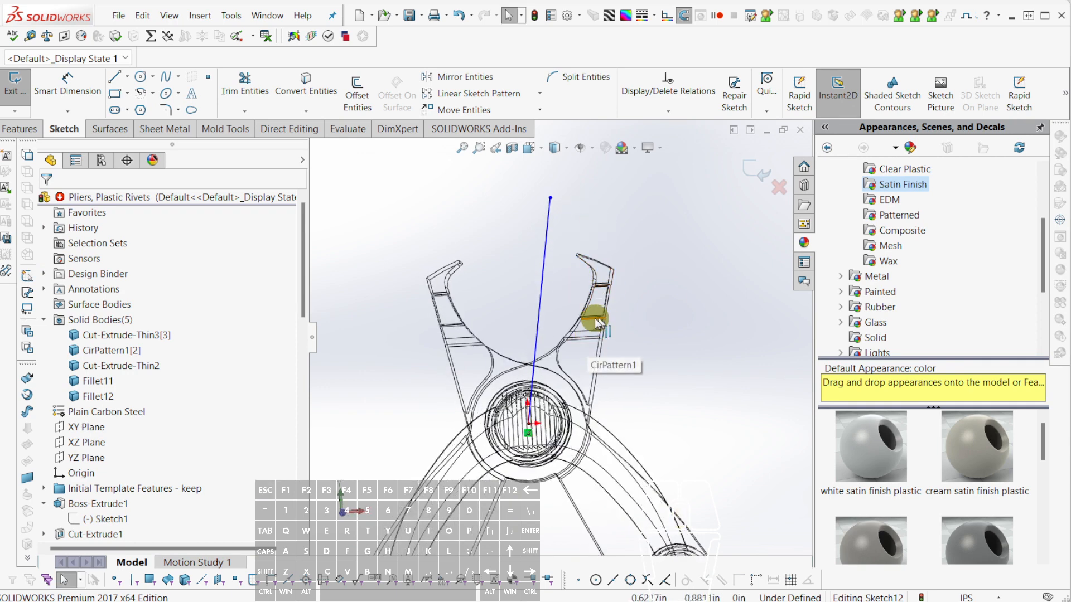
pyautogui.moveTo(602, 303); pyautogui.dragTo(586, 318, button='middle')
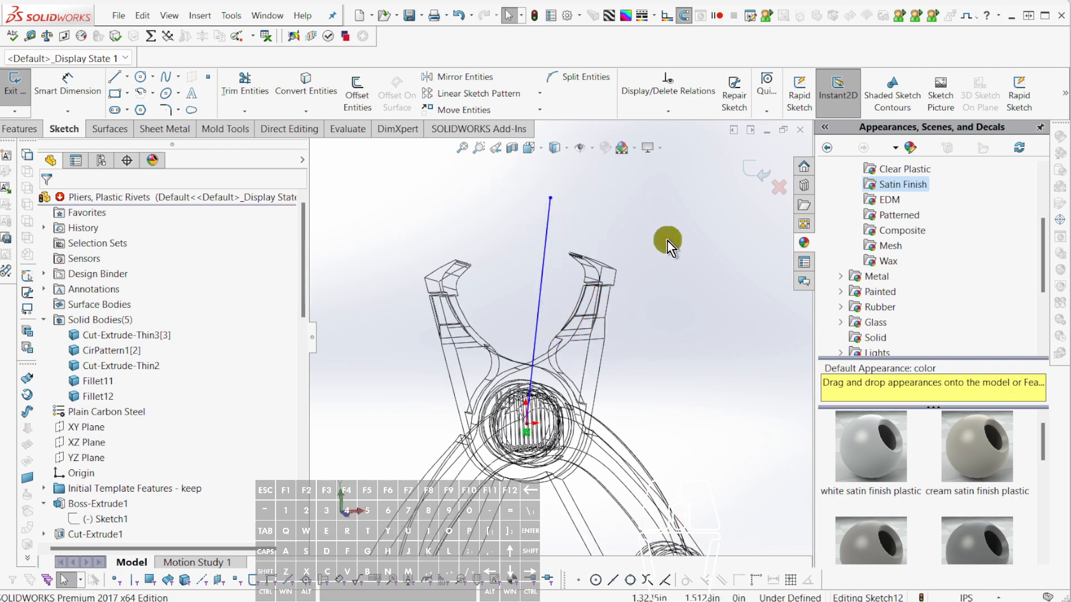
pyautogui.click(642, 233)
pyautogui.moveTo(637, 235); pyautogui.dragTo(641, 233, button='middle')
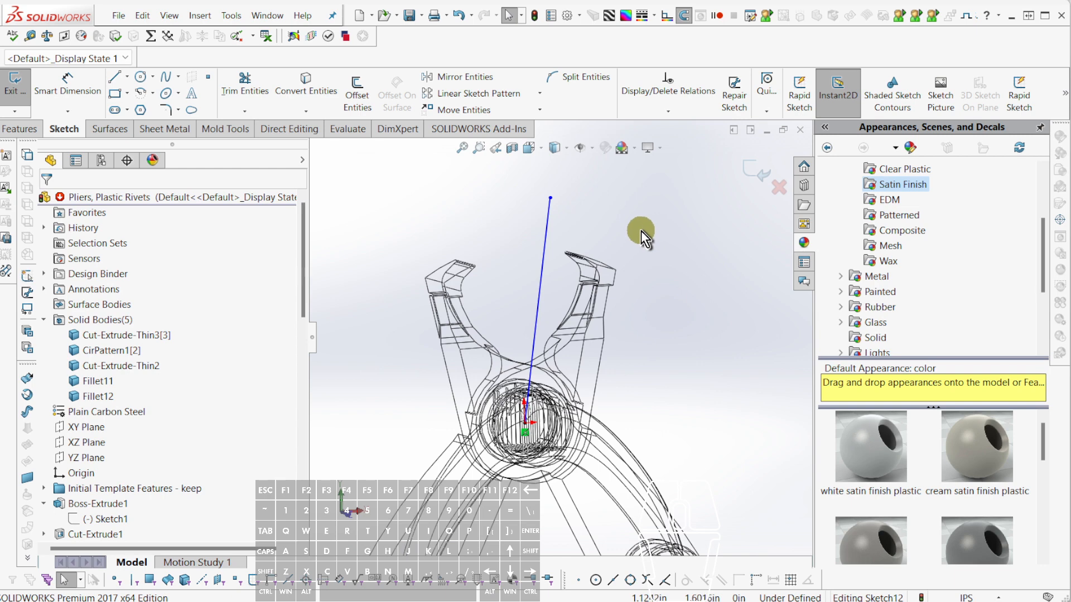
pyautogui.doubleClick(641, 230)
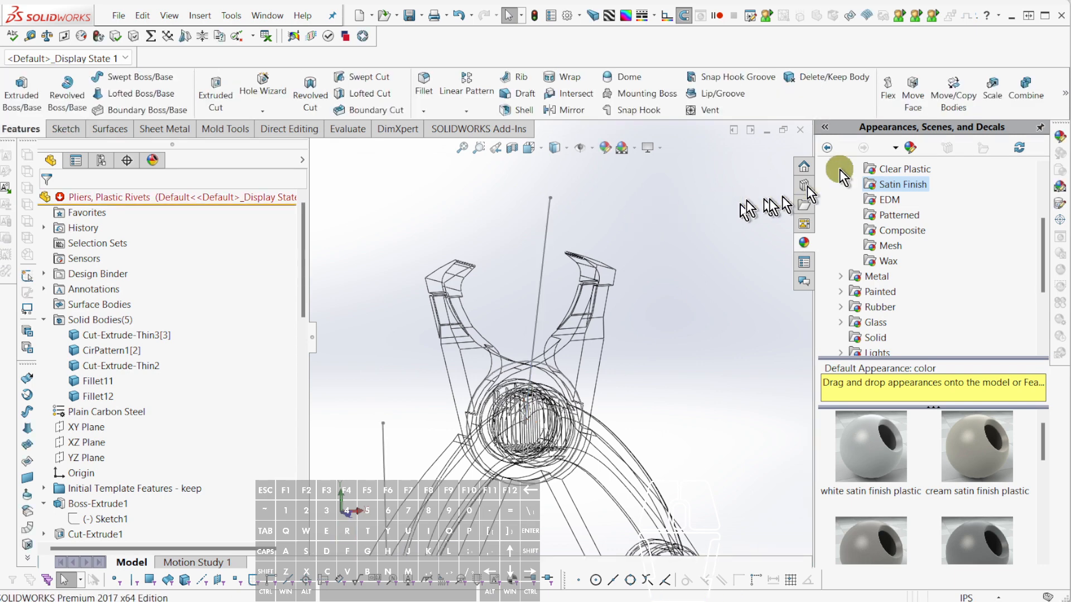
# Begin a constrained move of the right jaw's body and add a tangent mate between its curved neck face and the sketched line.
pyautogui.click(861, 121)
pyautogui.click(953, 89)
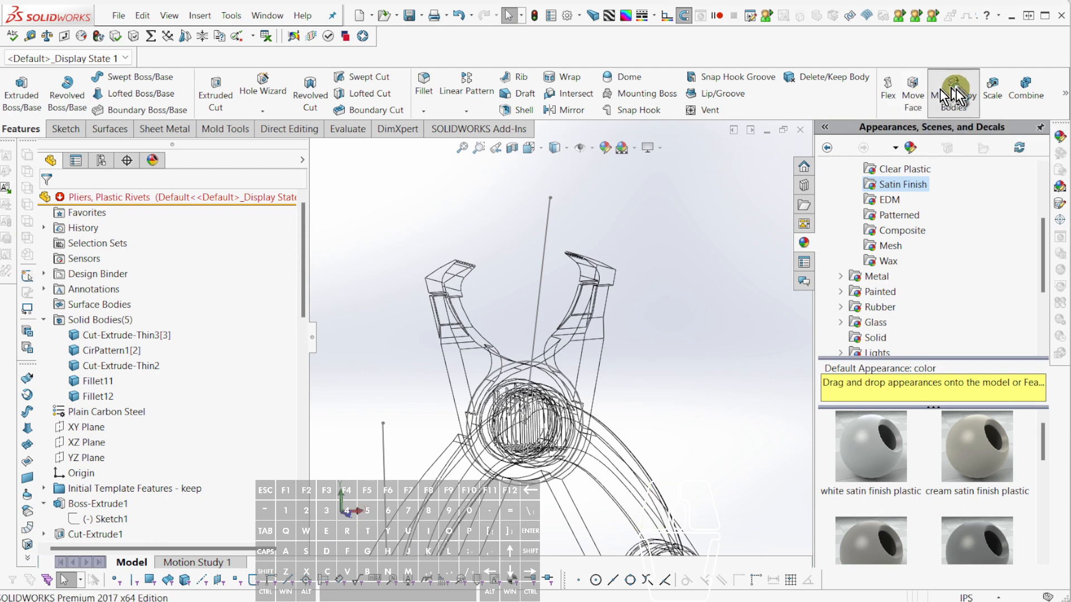
pyautogui.click(568, 340)
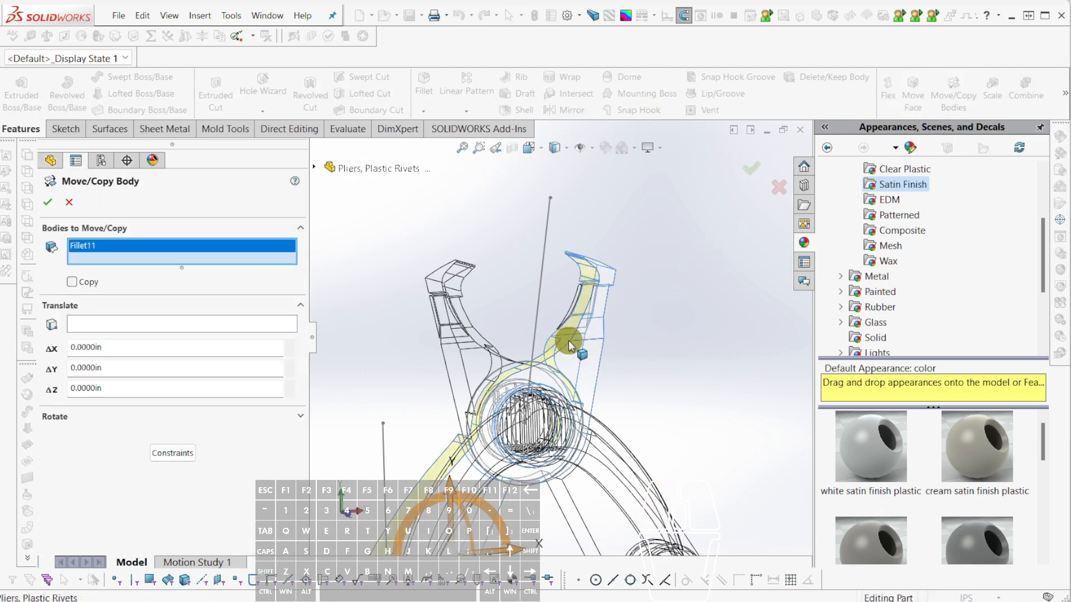
pyautogui.click(190, 453)
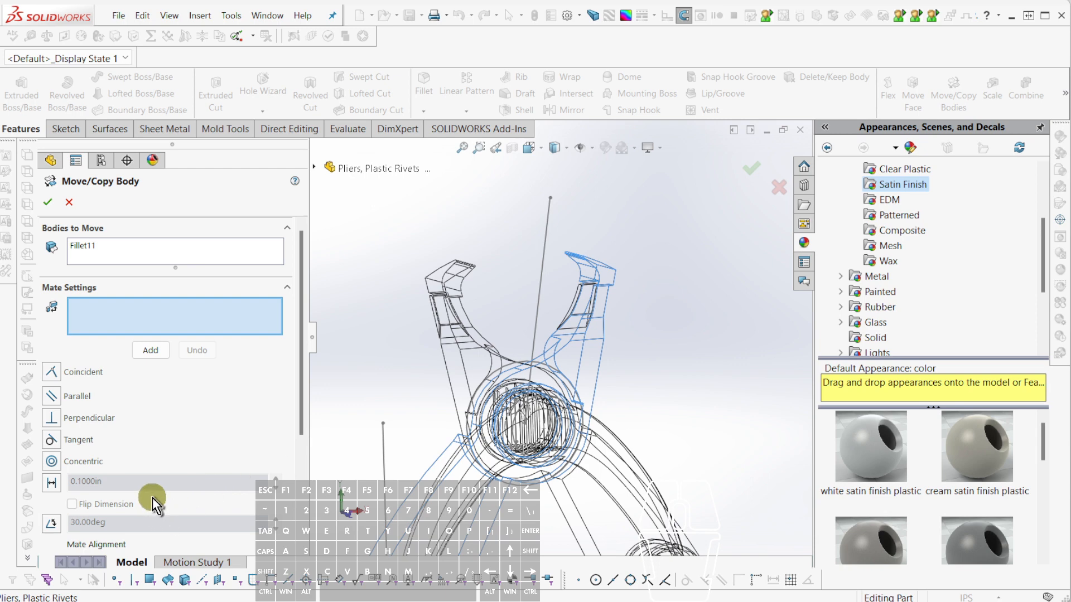
pyautogui.click(51, 461)
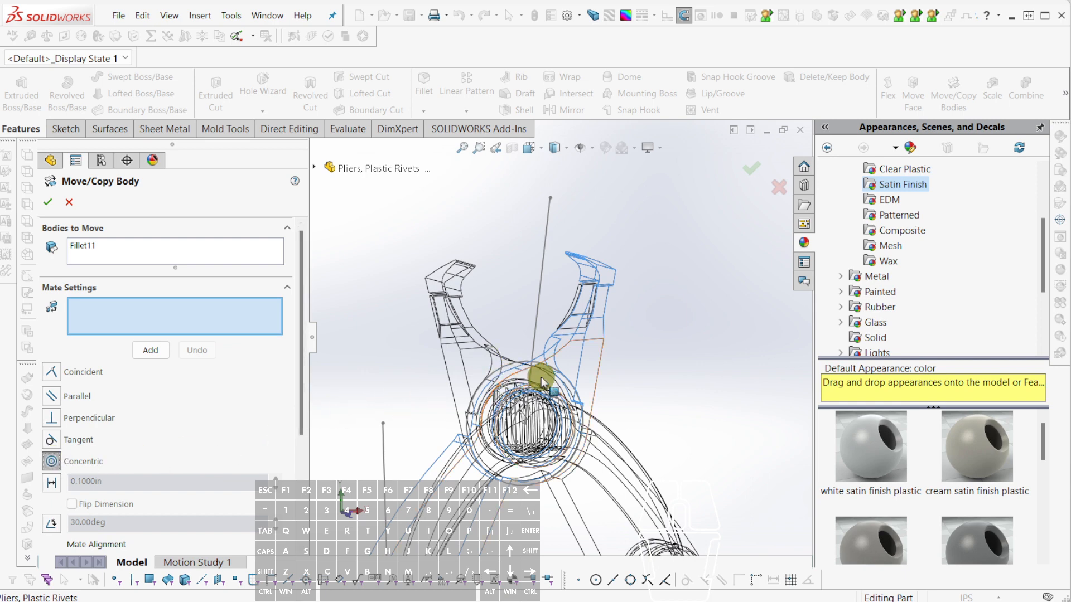
pyautogui.scroll(-3, 544, 373)
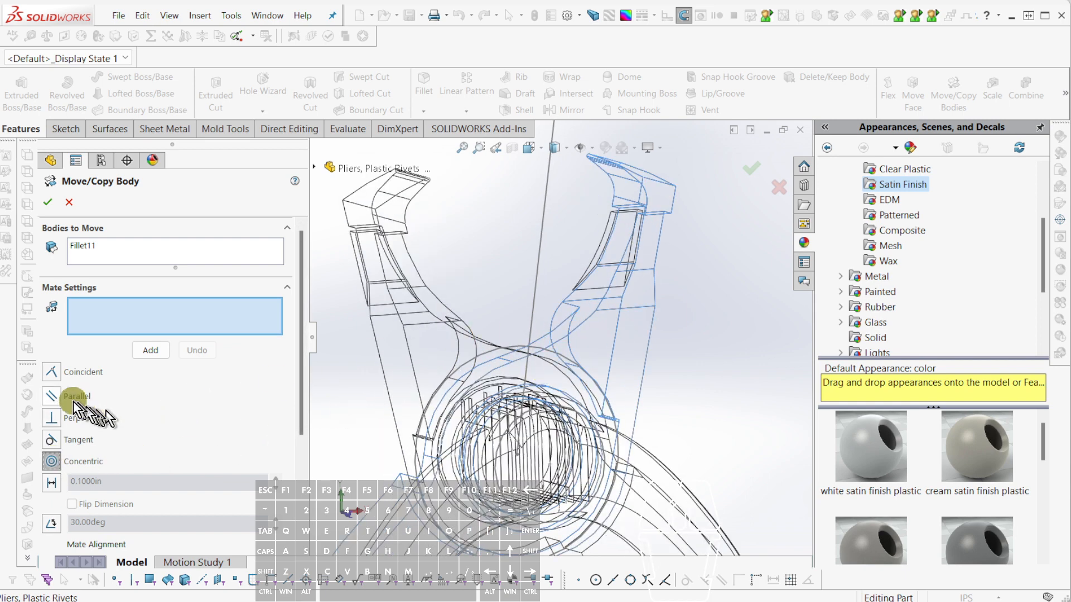
pyautogui.click(51, 438)
pyautogui.click(502, 335)
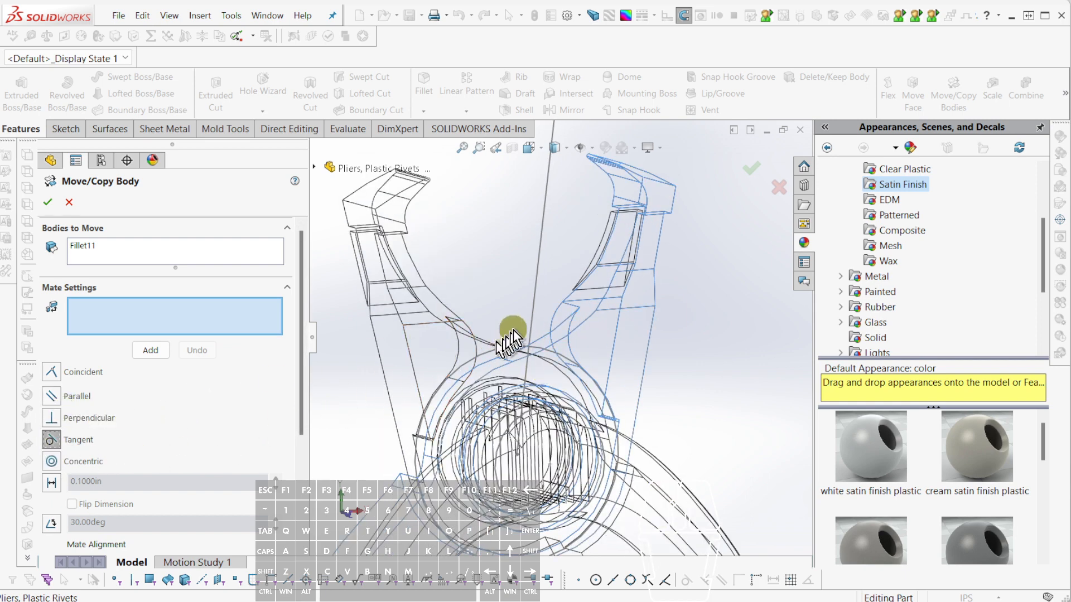
pyautogui.click(561, 318)
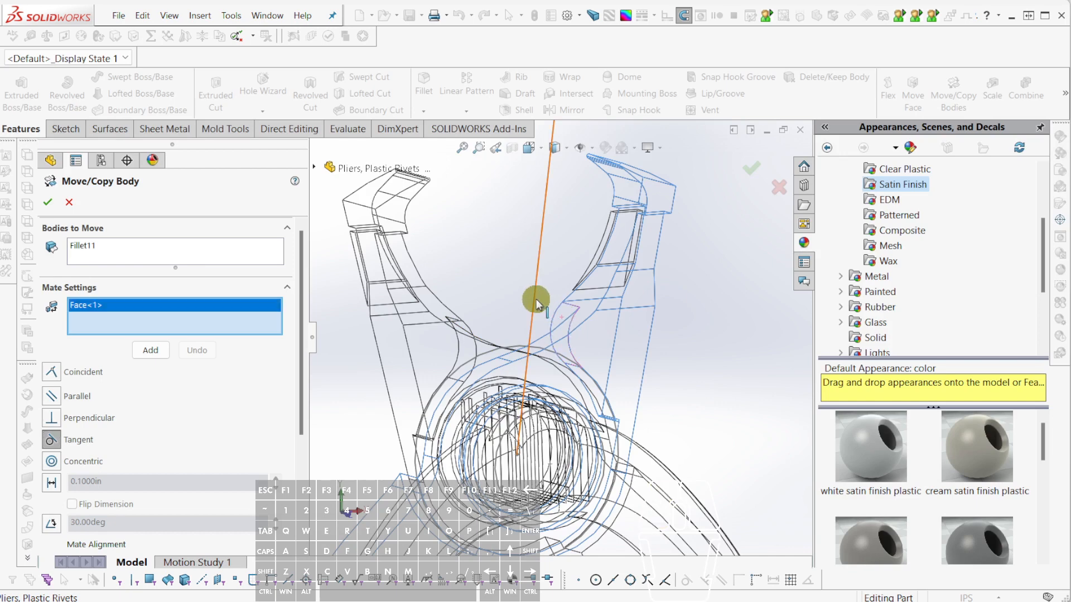
pyautogui.click(538, 304)
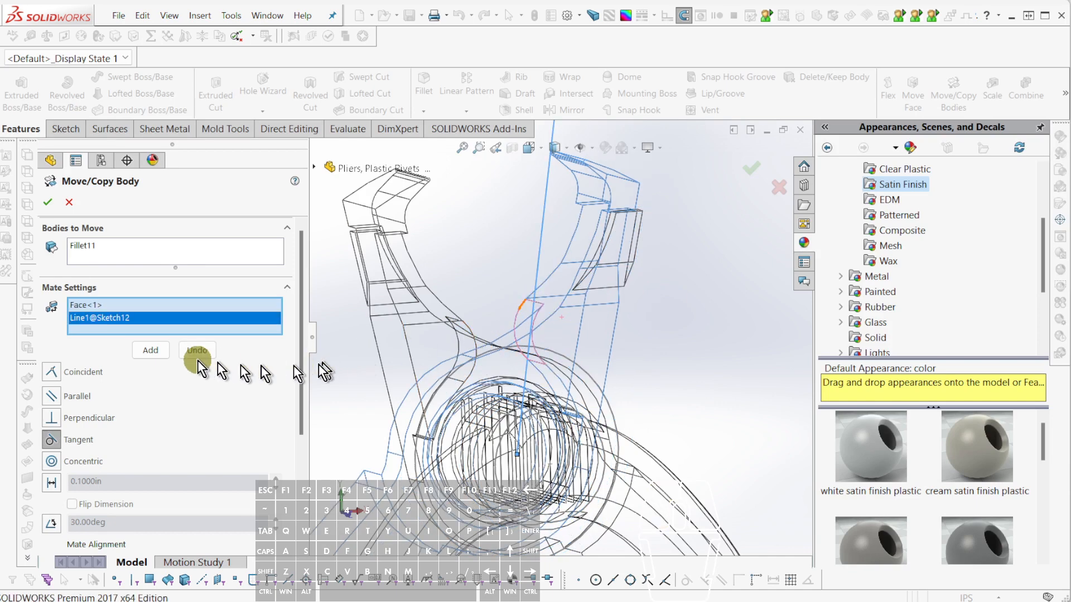
pyautogui.click(152, 352)
# Add a concentric mate between the right jaw body's rounded hub face and the circular pivot edge, and accept the body move.
pyautogui.click(52, 462)
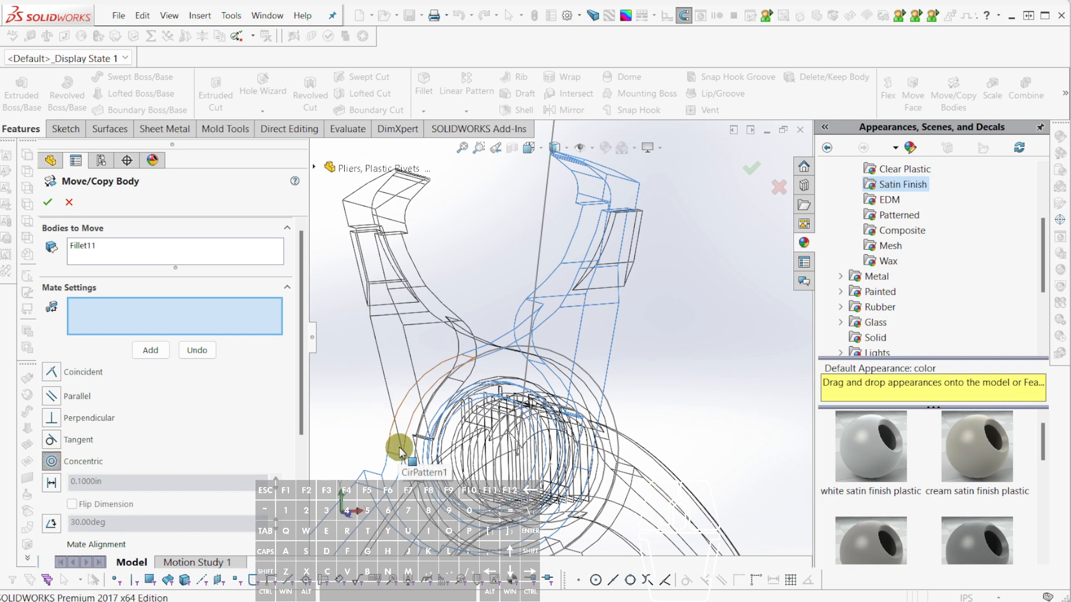
pyautogui.click(657, 502)
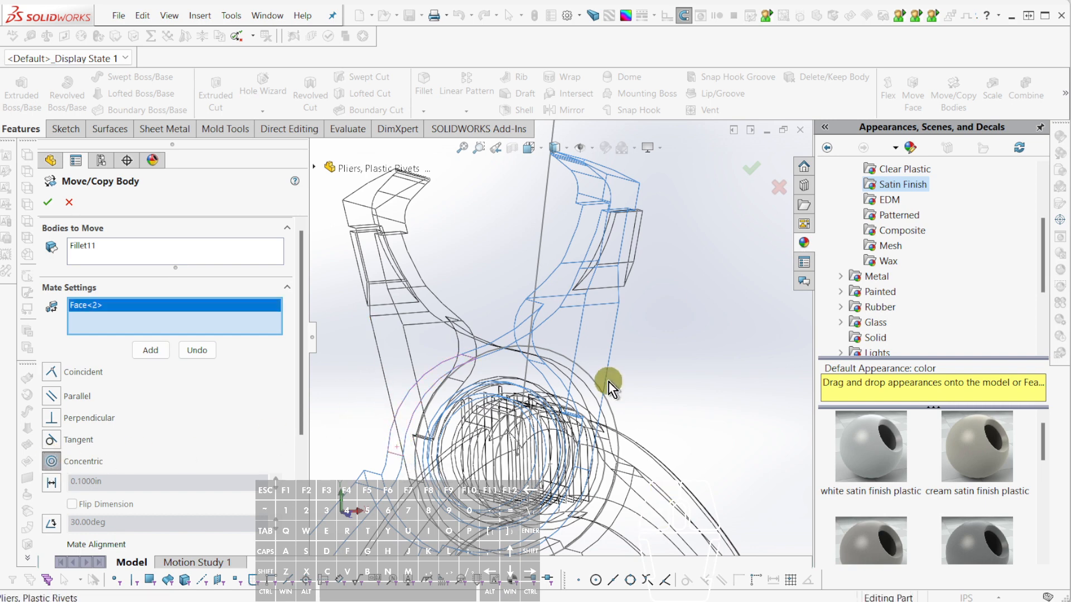
pyautogui.click(508, 378)
pyautogui.scroll(3, 508, 378)
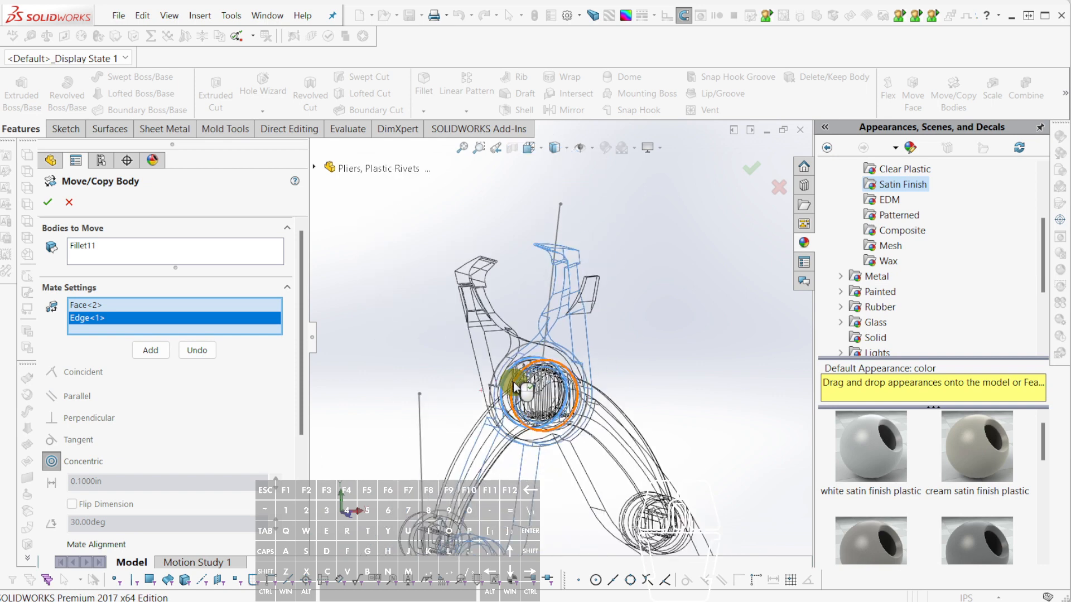
pyautogui.moveTo(510, 380); pyautogui.dragTo(497, 387, button='middle')
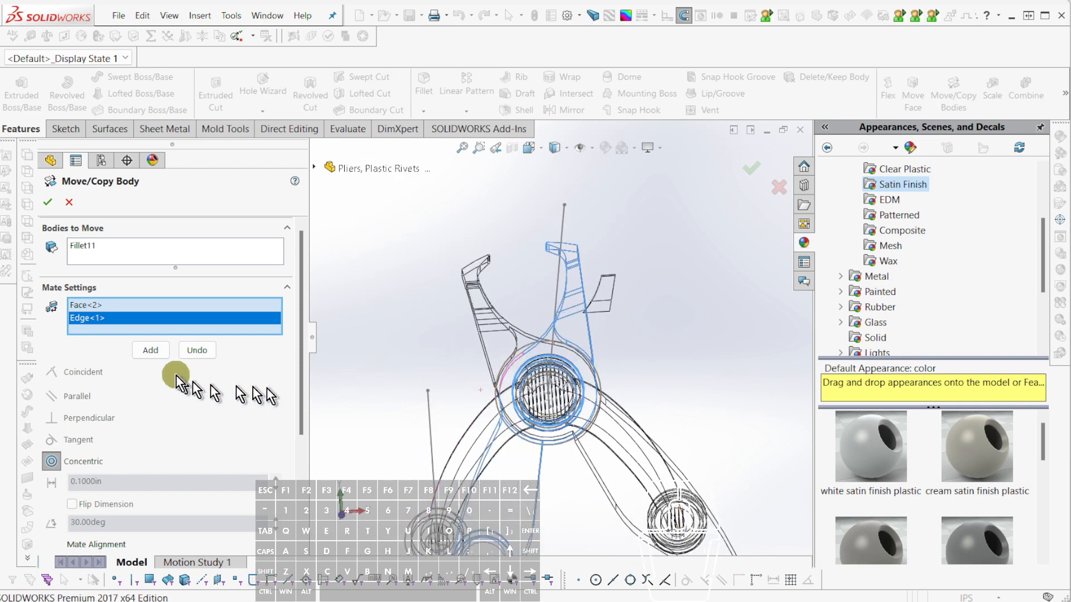
pyautogui.click(156, 351)
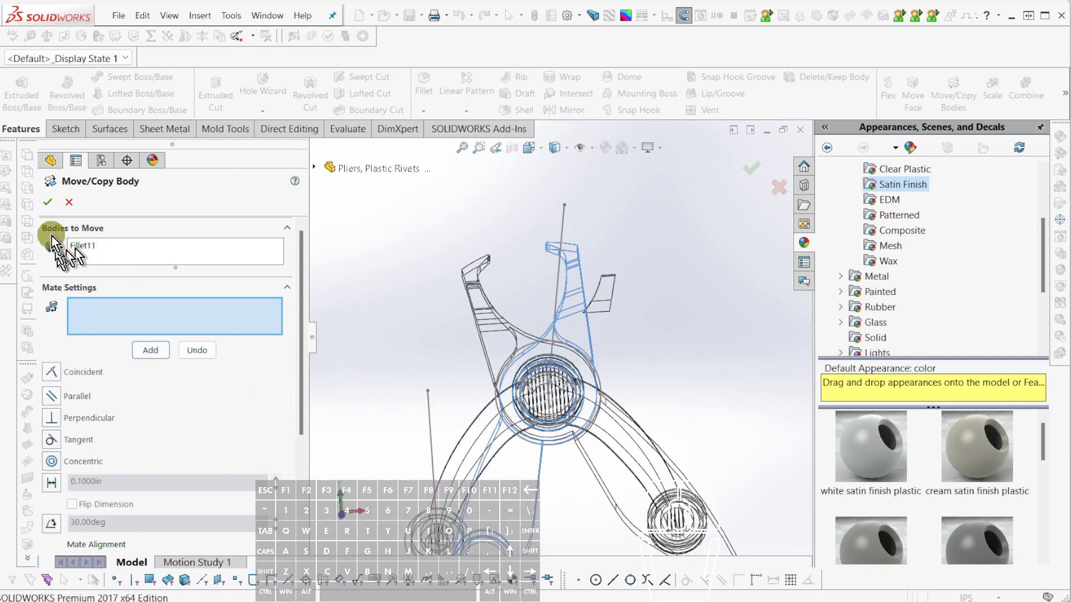
pyautogui.click(44, 204)
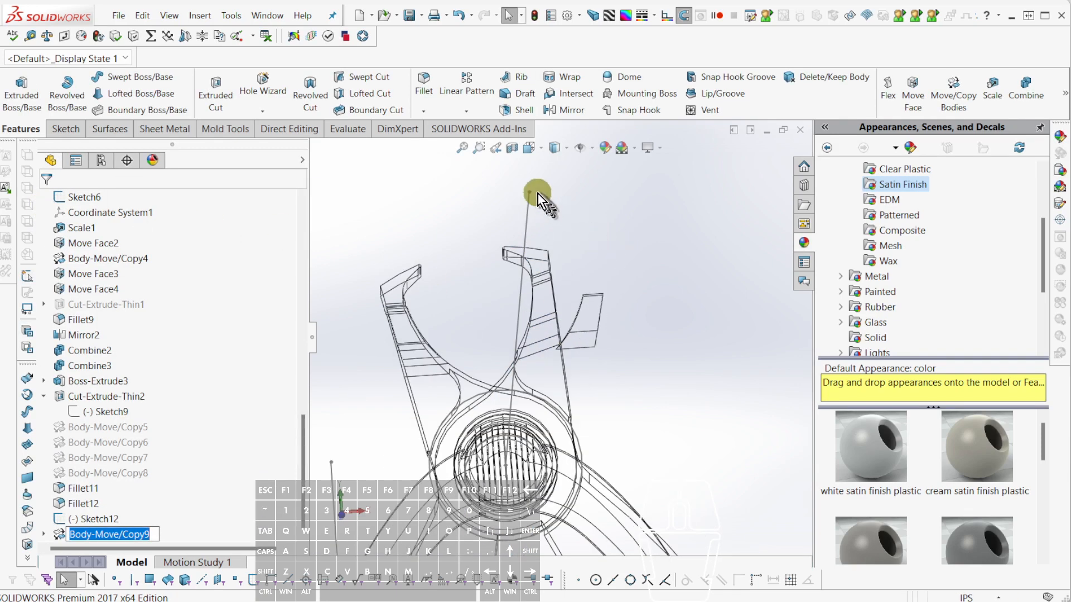
# Swing the reference line's upper endpoint toward the left jaw in stages, to about X -0.288 in, Y 1.907 in.
pyautogui.moveTo(530, 191); pyautogui.dragTo(491, 192)
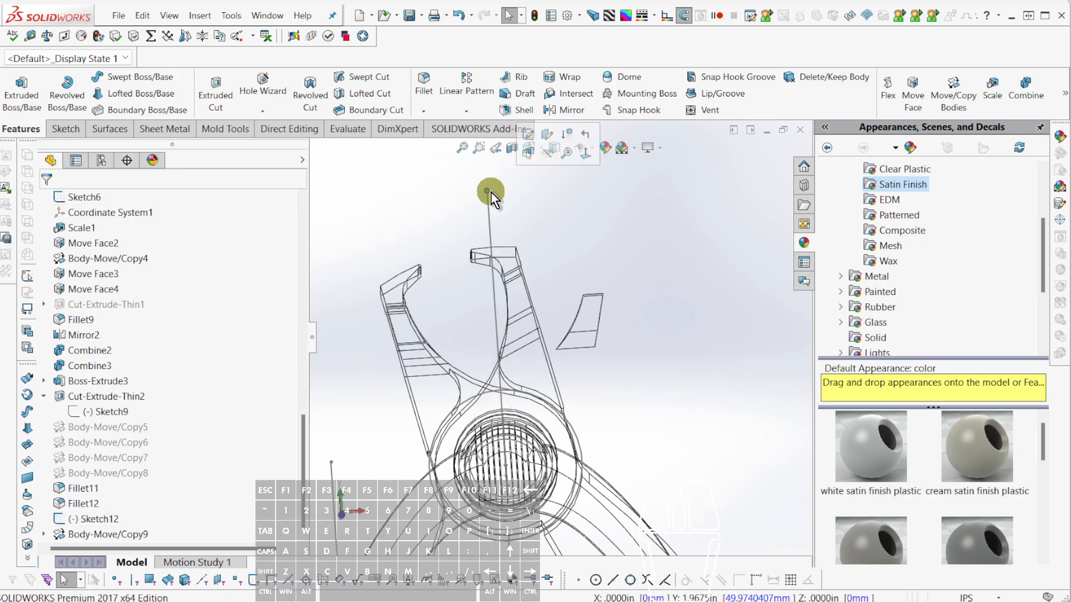
pyautogui.moveTo(516, 346)
pyautogui.mouseDown(button='middle')
pyautogui.moveTo(533, 394)
pyautogui.moveTo(531, 349)
pyautogui.moveTo(518, 358)
pyautogui.mouseUp(button='middle')
pyautogui.scroll(-3, 512, 360)
pyautogui.scroll(3, 519, 358)
pyautogui.moveTo(514, 318)
pyautogui.mouseDown(button='middle')
pyautogui.moveTo(492, 318)
pyautogui.moveTo(503, 306)
pyautogui.mouseUp(button='middle')
pyautogui.moveTo(519, 266); pyautogui.dragTo(531, 250, button='middle')
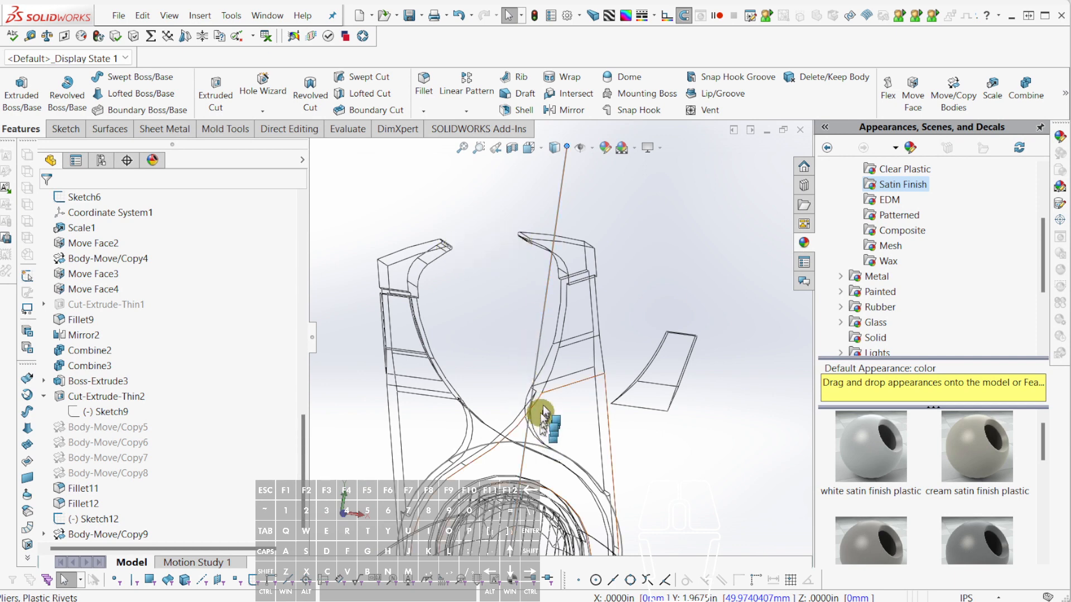
pyautogui.moveTo(519, 373)
pyautogui.mouseDown(button='middle')
pyautogui.moveTo(513, 382)
pyautogui.moveTo(544, 270)
pyautogui.mouseUp(button='middle')
pyautogui.moveTo(566, 207); pyautogui.dragTo(543, 209)
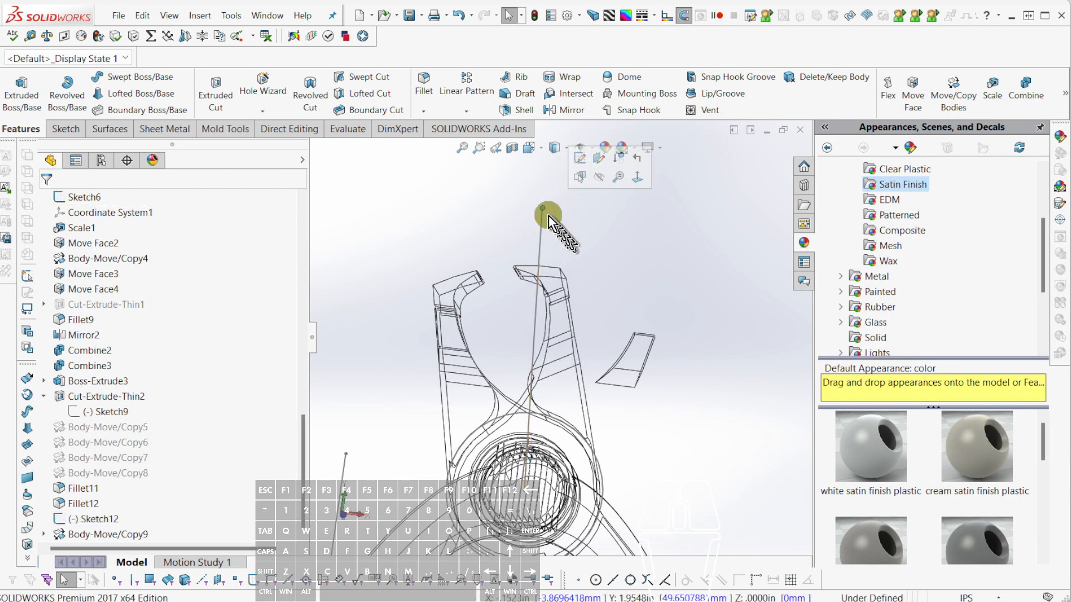
pyautogui.click(537, 212)
pyautogui.moveTo(536, 212); pyautogui.dragTo(523, 215)
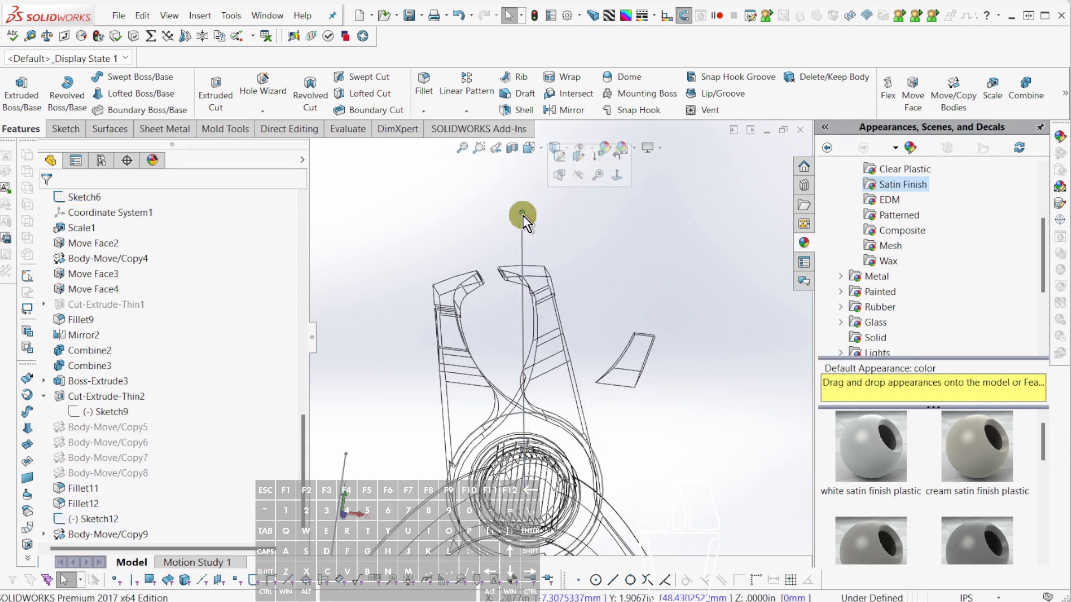
# Examine where the two jaws' necks and rounded hubs cross around the pivot and how the jaw tips line up.
pyautogui.scroll(-4, 526, 514)
pyautogui.scroll(4, 566, 337)
pyautogui.moveTo(566, 337)
pyautogui.mouseDown(button='middle')
pyautogui.moveTo(545, 299)
pyautogui.moveTo(607, 332)
pyautogui.mouseUp(button='middle')
pyautogui.scroll(-5, 581, 300)
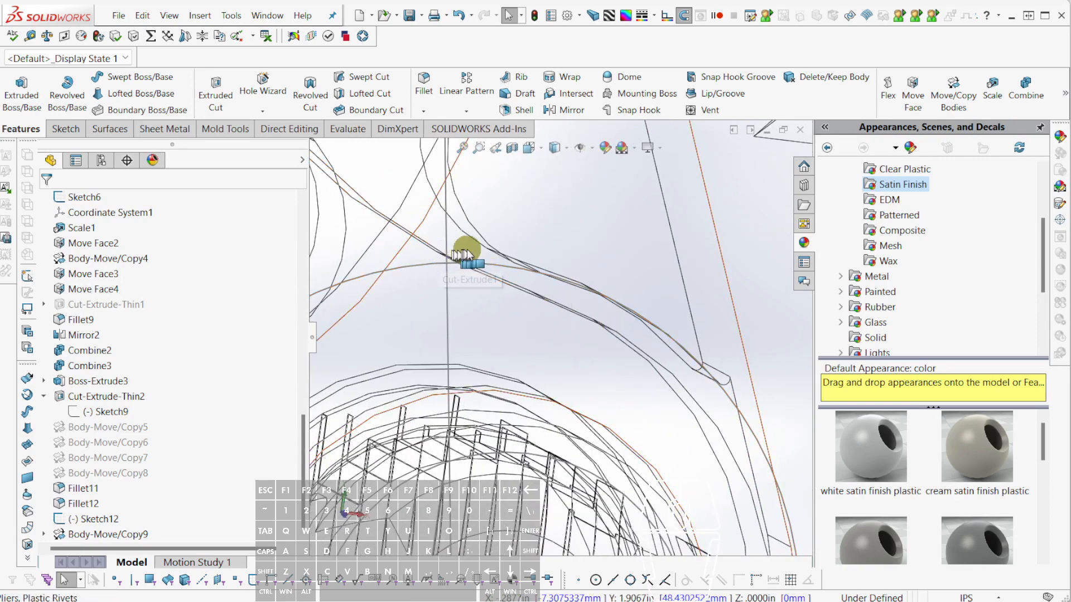
pyautogui.scroll(5, 466, 277)
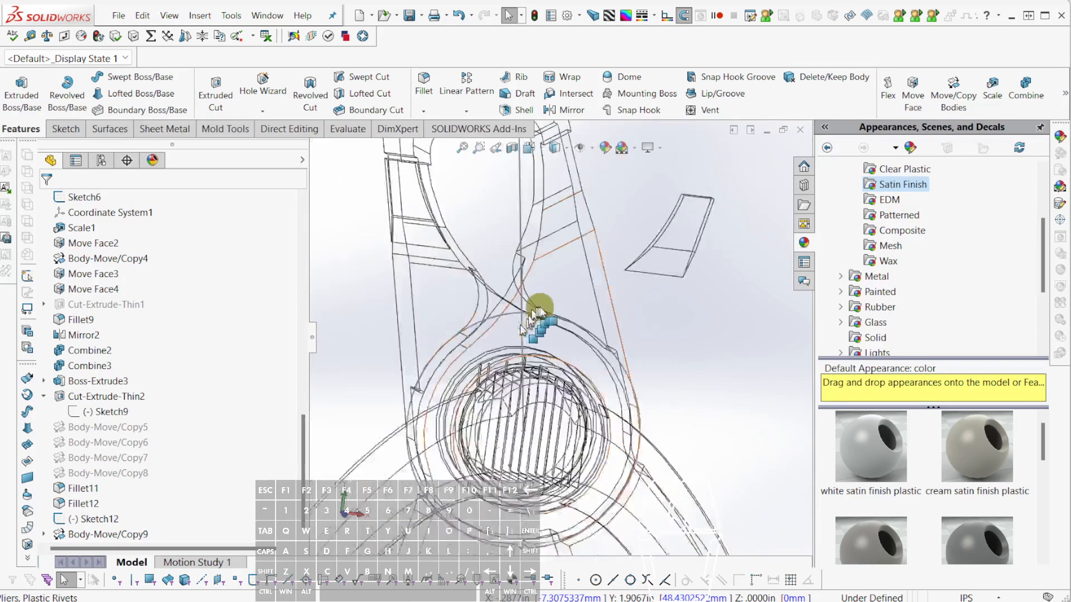
pyautogui.scroll(2, 567, 213)
pyautogui.moveTo(567, 213)
pyautogui.mouseDown(button='middle')
pyautogui.moveTo(561, 232)
pyautogui.moveTo(586, 204)
pyautogui.mouseUp(button='middle')
pyautogui.scroll(2, 587, 203)
pyautogui.scroll(-2, 560, 373)
pyautogui.moveTo(562, 378); pyautogui.dragTo(568, 369, button='middle')
pyautogui.moveTo(551, 234); pyautogui.dragTo(534, 258, button='middle')
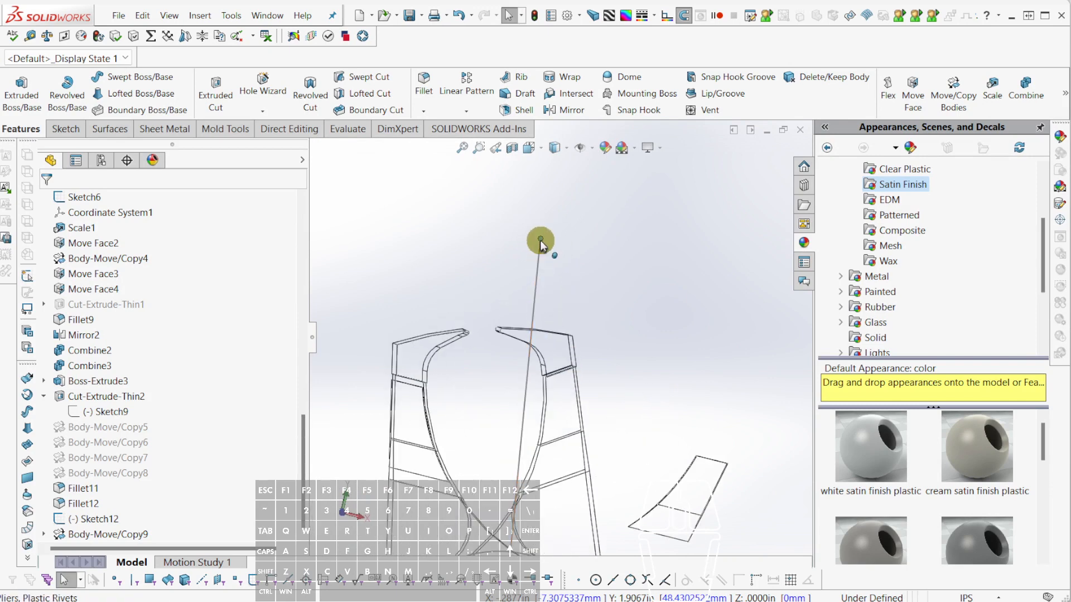
# Swing the reference line's upper endpoint to about X -0.417 in, Y 1.864 in to close the jaws, and check the fit around the pivot.
pyautogui.moveTo(542, 237); pyautogui.dragTo(510, 243)
pyautogui.moveTo(510, 256); pyautogui.dragTo(580, 471, button='middle')
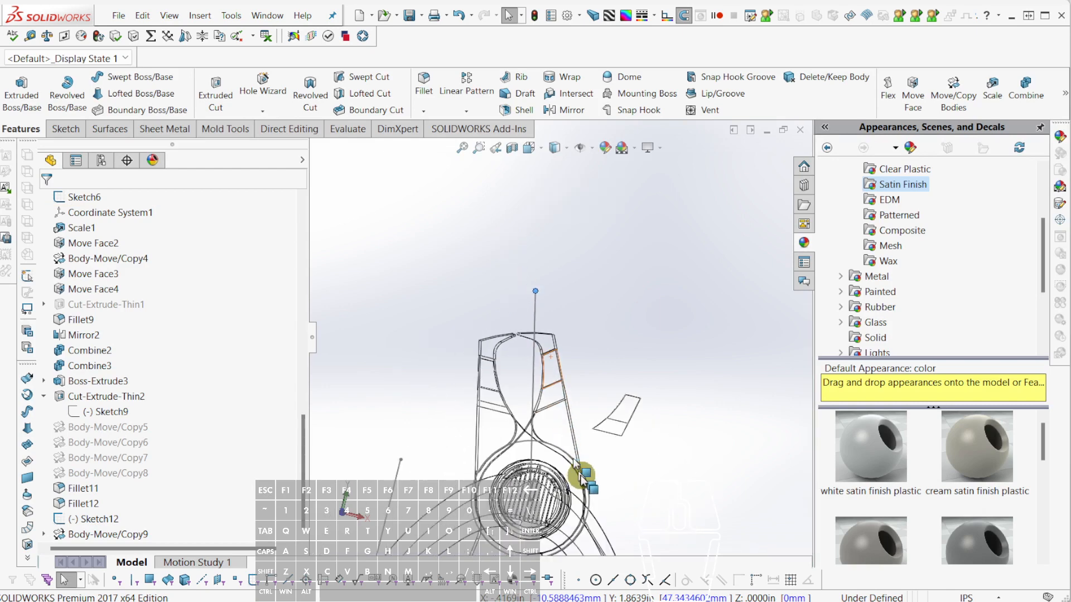
pyautogui.scroll(-6, 580, 479)
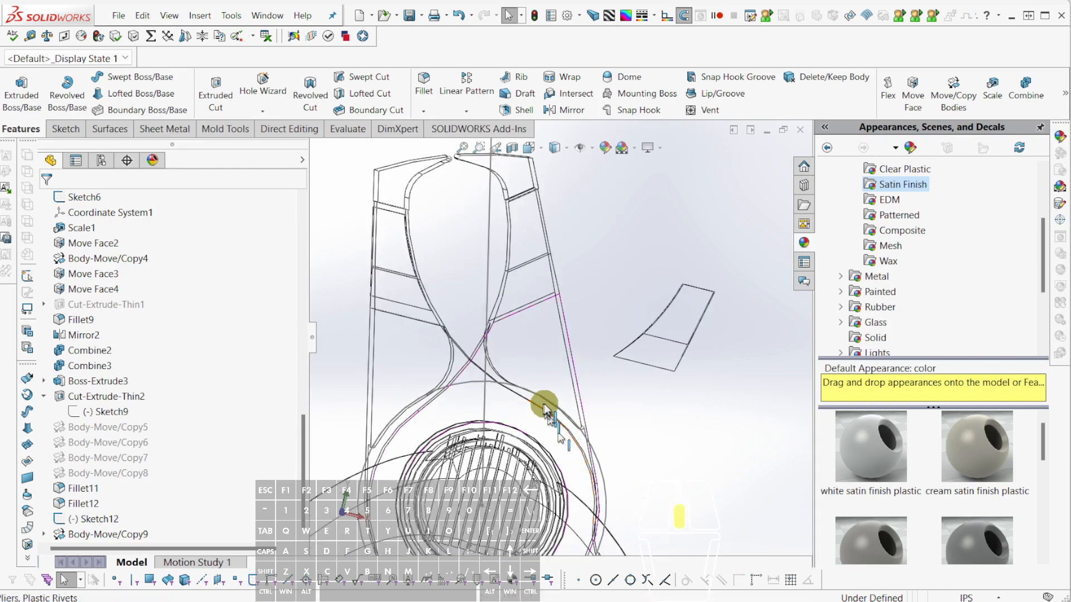
pyautogui.scroll(4, 513, 397)
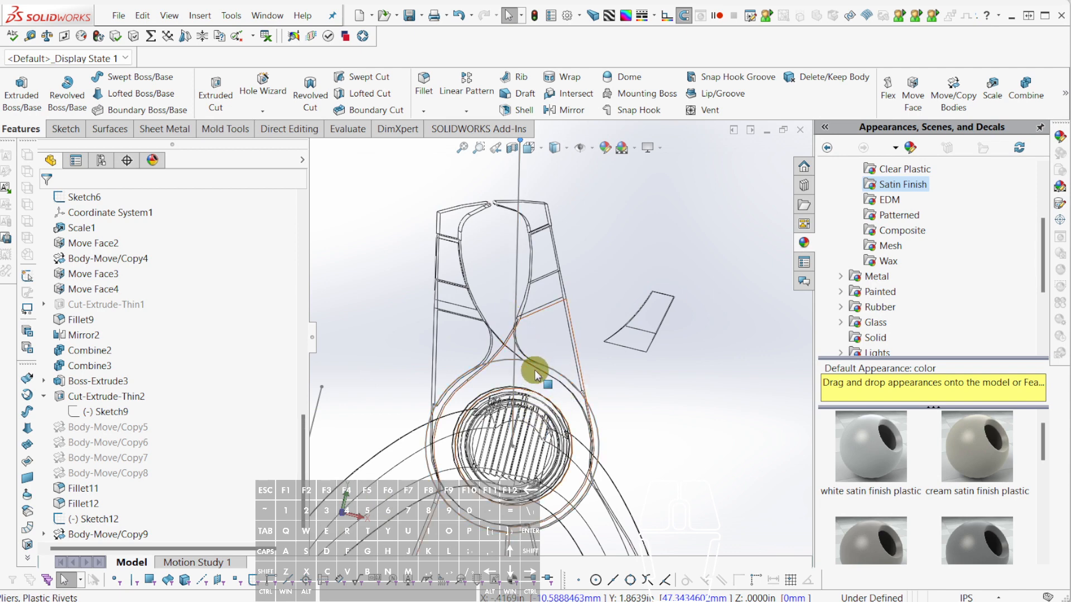
pyautogui.moveTo(556, 361); pyautogui.dragTo(583, 371, button='middle')
pyautogui.scroll(3, 584, 370)
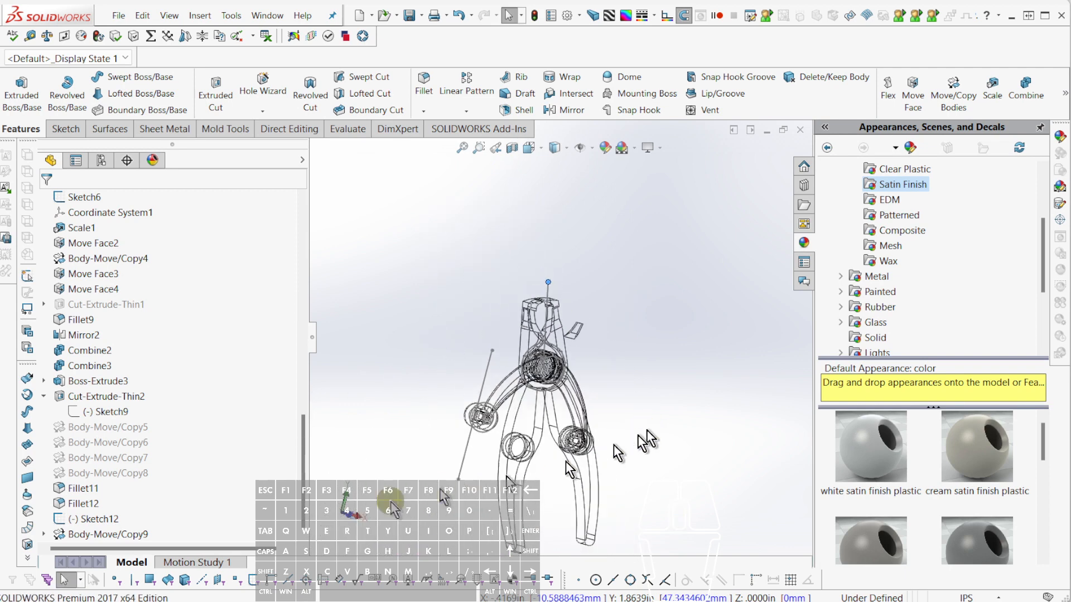
# Suppress Sketch12 and Body-Move/Copy9, and reorder Fillet11 and Fillet12 to directly after Cut-Extrude-Thin2.
pyautogui.click(95, 524)
pyautogui.hotkey('shift', 's')
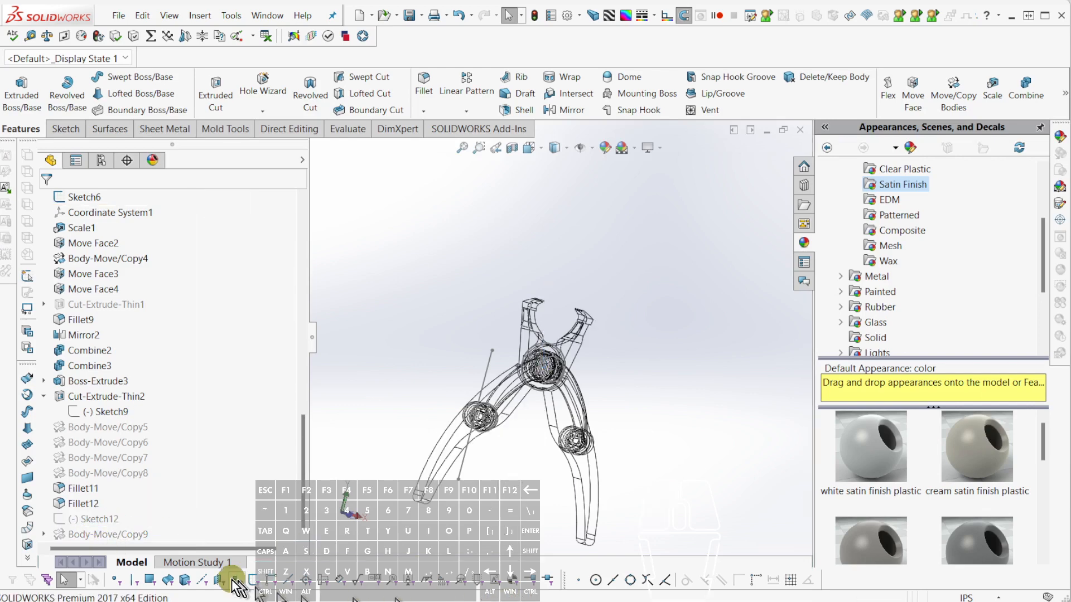
pyautogui.moveTo(65, 492); pyautogui.dragTo(61, 397)
pyautogui.moveTo(50, 505); pyautogui.dragTo(66, 438)
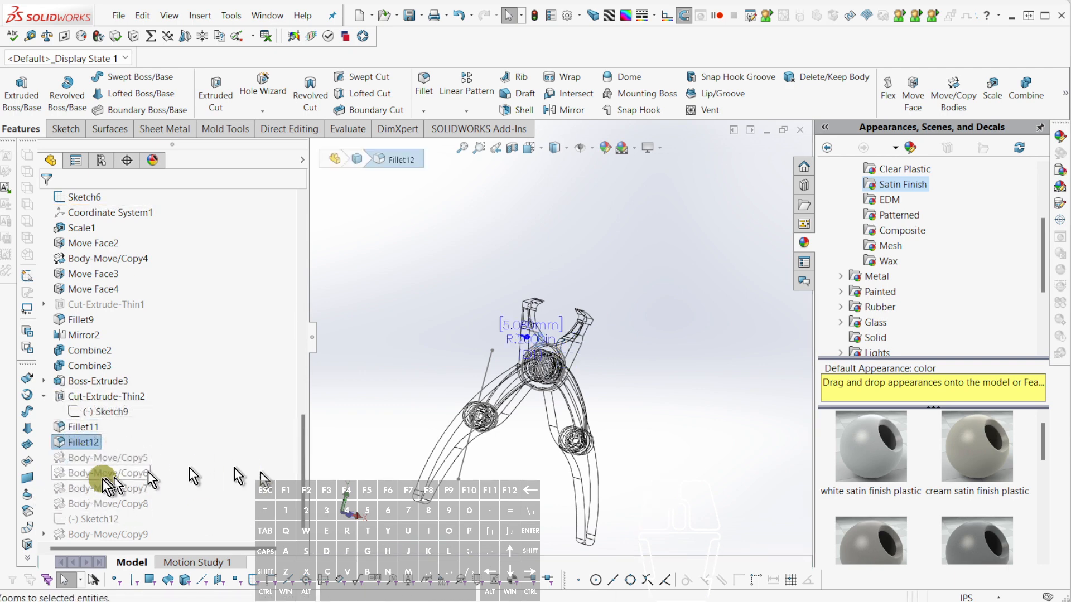
# Roll the model back to just before Body-Move/Copy5 and inspect the handle's edges beside the pivot.
pyautogui.click(91, 462)
pyautogui.press('r')
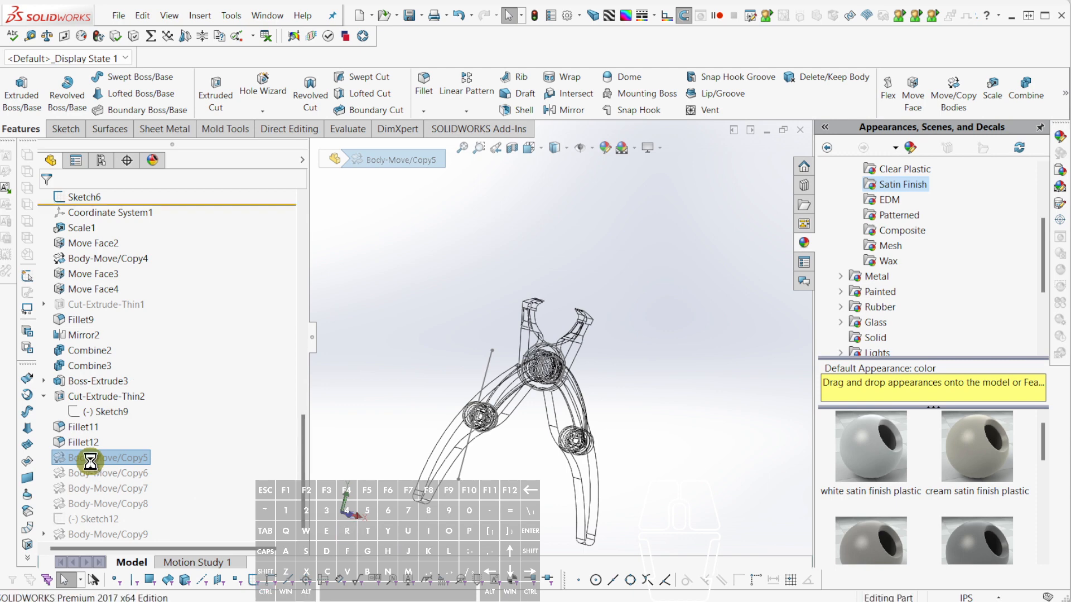
pyautogui.moveTo(435, 446); pyautogui.dragTo(414, 469, button='middle')
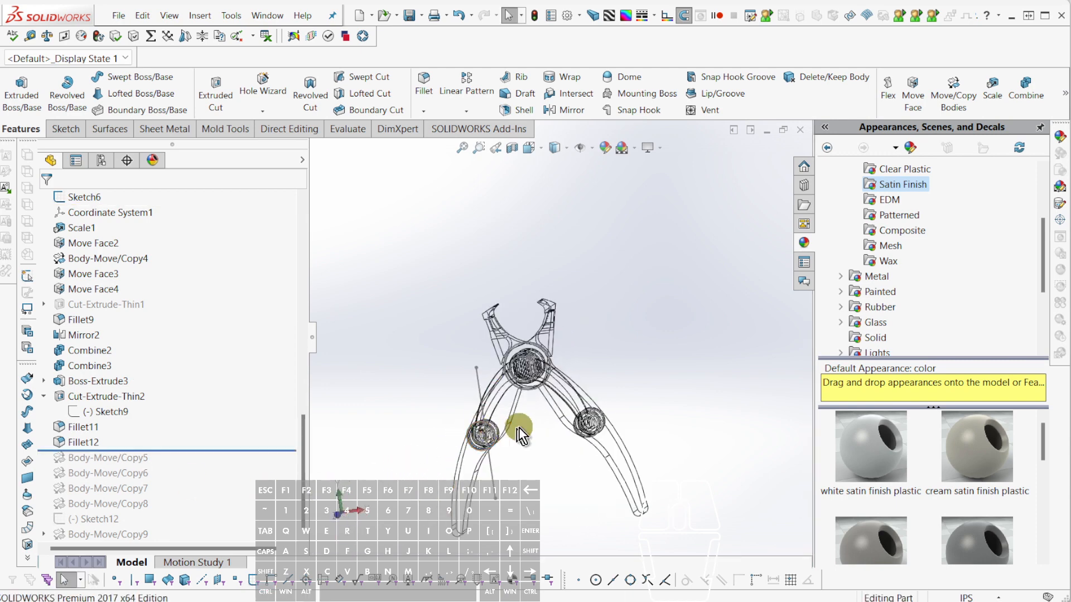
pyautogui.moveTo(517, 428); pyautogui.dragTo(687, 341, button='middle')
pyautogui.scroll(-3, 544, 385)
pyautogui.scroll(2, 542, 357)
pyautogui.scroll(-4, 521, 347)
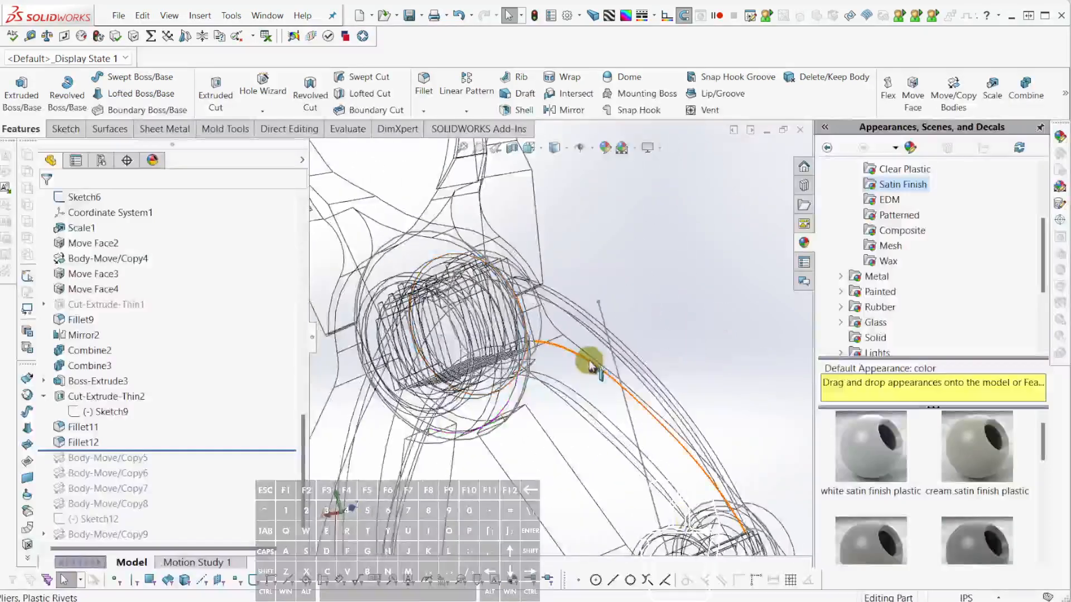
pyautogui.scroll(-3, 591, 365)
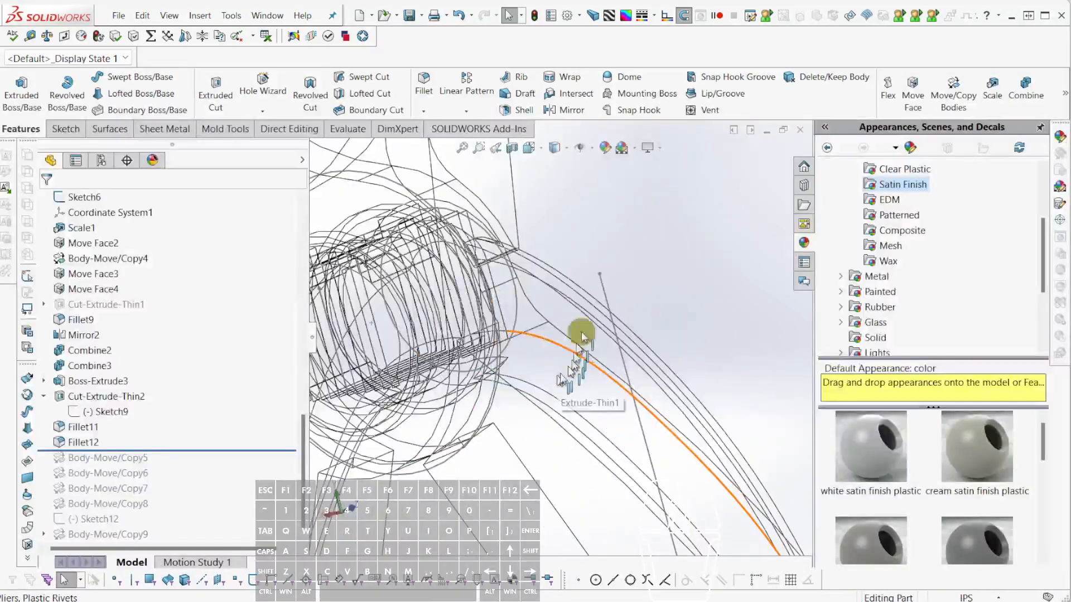
# Display the model as Shaded With Edges and examine both sides of the pivot joint where the handles meet the hub.
pyautogui.click(568, 149)
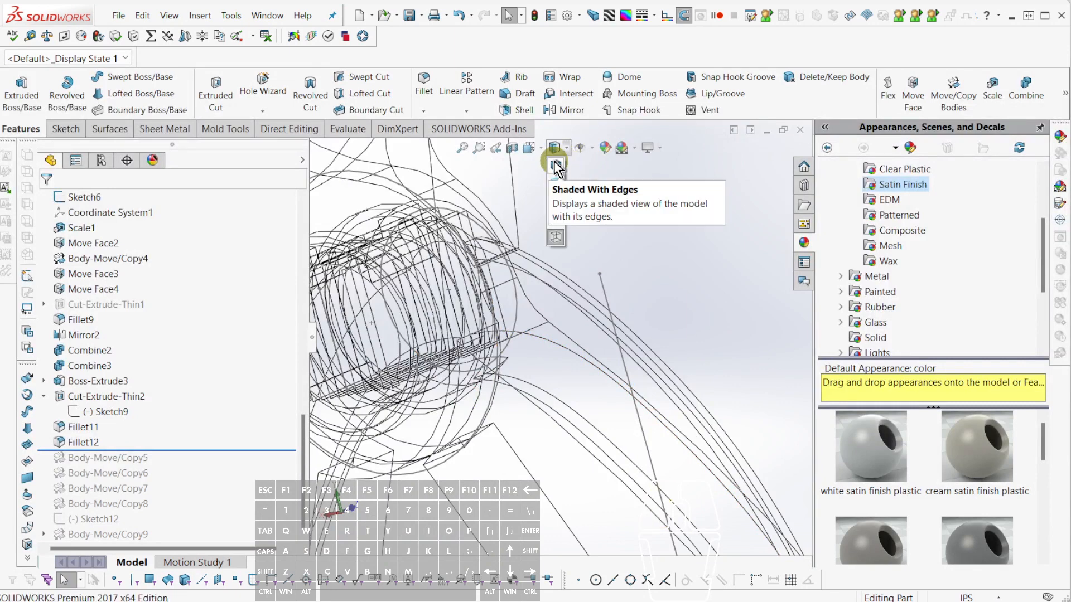
pyautogui.click(556, 165)
pyautogui.moveTo(552, 173)
pyautogui.mouseDown(button='middle')
pyautogui.moveTo(552, 251)
pyautogui.moveTo(585, 229)
pyautogui.moveTo(547, 251)
pyautogui.mouseUp(button='middle')
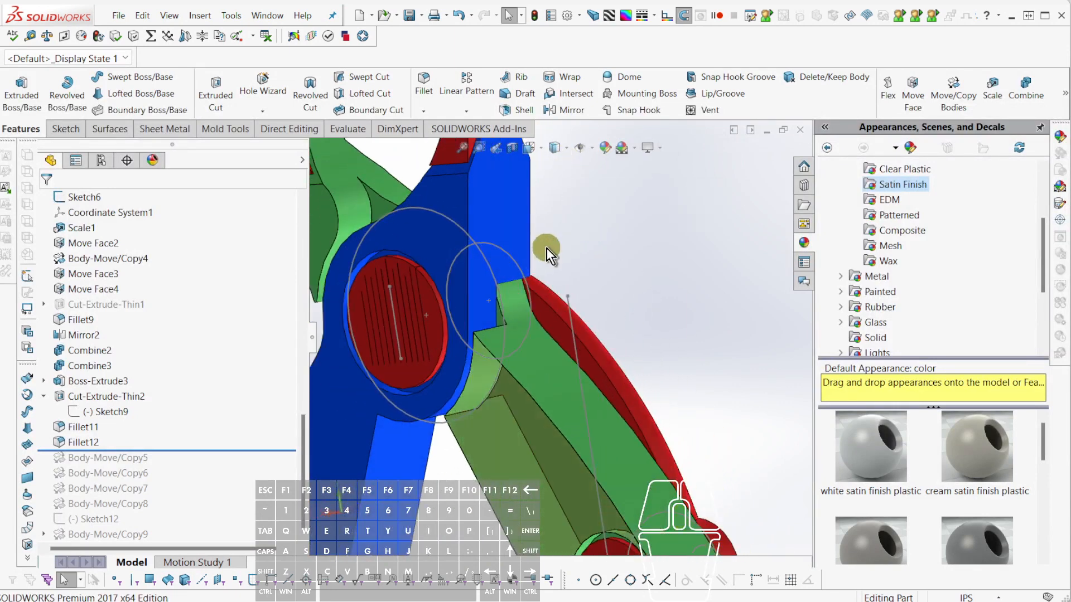
pyautogui.scroll(5, 548, 254)
pyautogui.moveTo(544, 306)
pyautogui.mouseDown(button='middle')
pyautogui.moveTo(564, 345)
pyautogui.moveTo(609, 364)
pyautogui.moveTo(581, 335)
pyautogui.moveTo(375, 340)
pyautogui.moveTo(569, 298)
pyautogui.mouseUp(button='middle')
pyautogui.scroll(-4, 570, 371)
pyautogui.scroll(2, 580, 337)
pyautogui.scroll(-3, 552, 331)
pyautogui.scroll(-4, 524, 315)
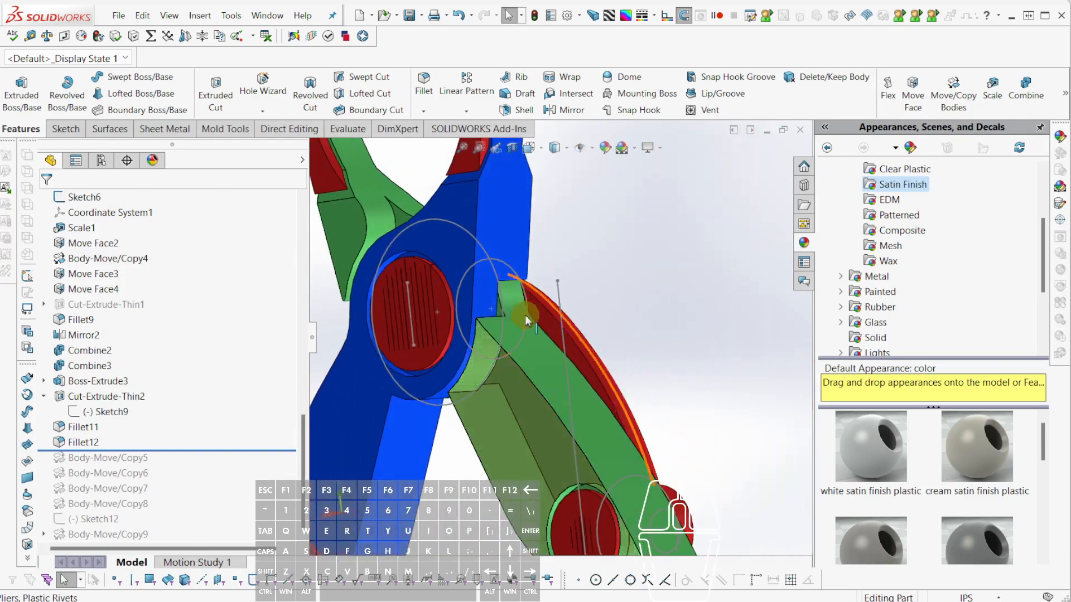
pyautogui.click(535, 339)
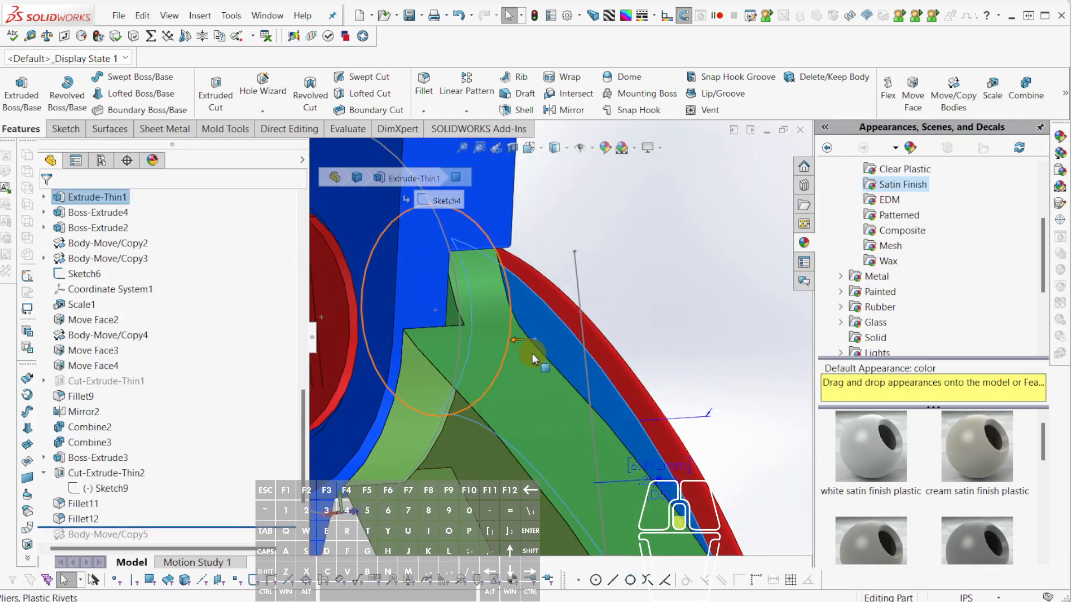
pyautogui.moveTo(532, 353); pyautogui.dragTo(554, 334, button='middle')
pyautogui.moveTo(385, 374)
pyautogui.mouseDown(button='middle')
pyautogui.moveTo(368, 479)
pyautogui.moveTo(385, 400)
pyautogui.moveTo(401, 468)
pyautogui.moveTo(437, 366)
pyautogui.moveTo(377, 384)
pyautogui.moveTo(603, 355)
pyautogui.moveTo(607, 384)
pyautogui.moveTo(660, 380)
pyautogui.moveTo(722, 353)
pyautogui.mouseUp(button='middle')
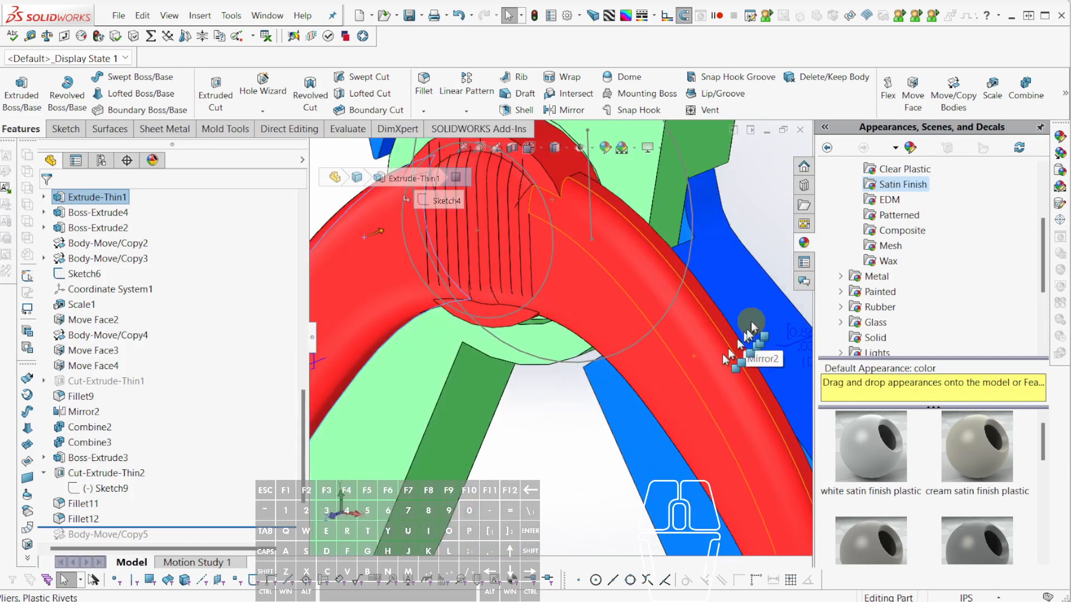
# In Boss-Extrude1's Sketch1, move the tangent point between hub arc and handle curve to about X 0.451 in, Y 0.216 in, rebuild and check the handle.
pyautogui.click(752, 322)
pyautogui.click(808, 265)
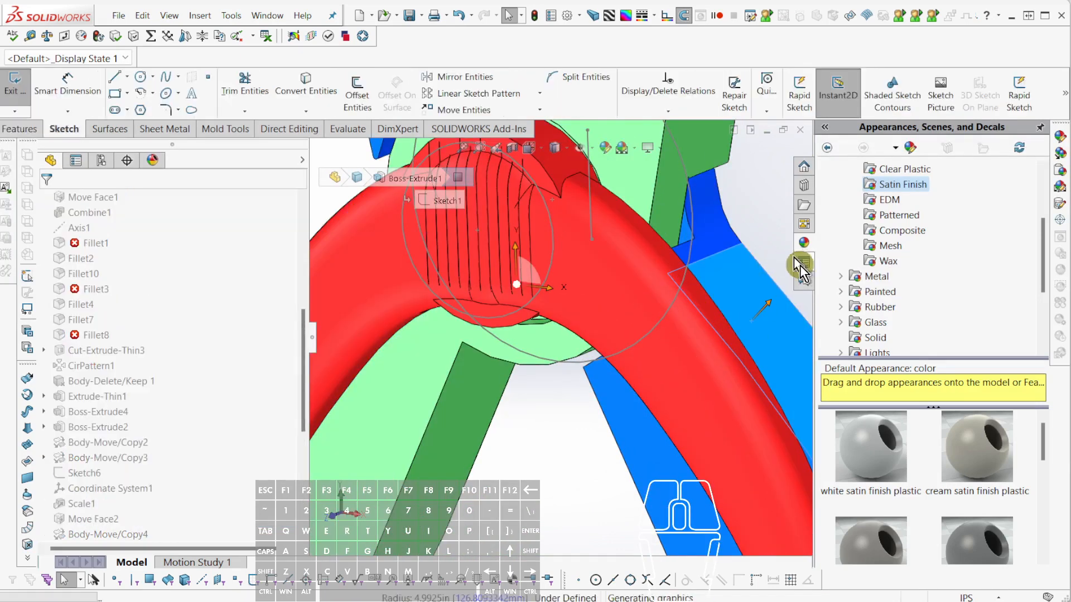
pyautogui.scroll(-3, 704, 251)
pyautogui.moveTo(693, 246); pyautogui.dragTo(705, 232, button='middle')
pyautogui.scroll(6, 705, 232)
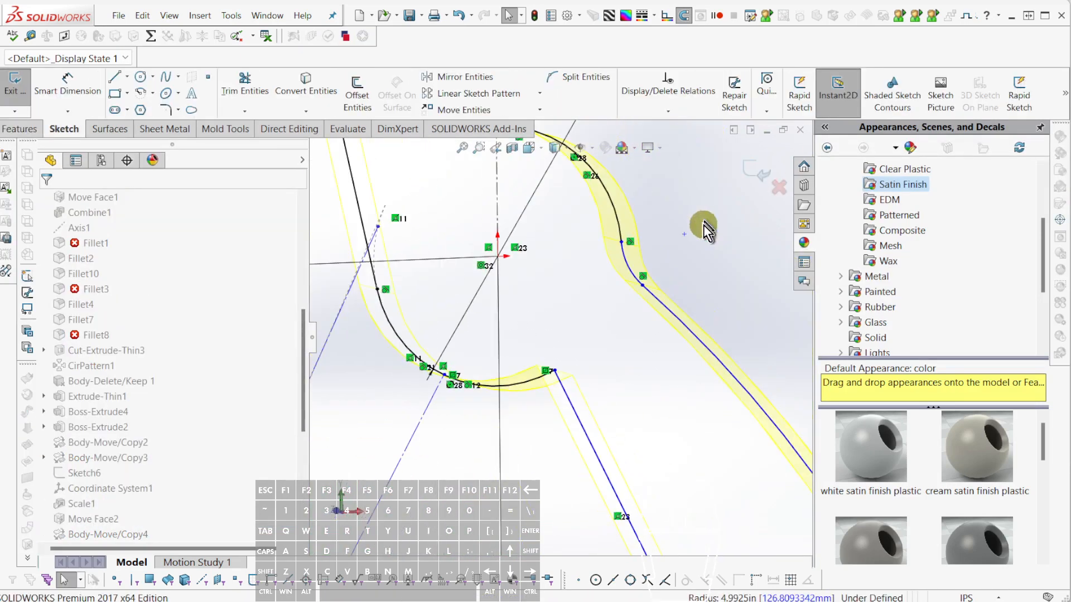
pyautogui.scroll(-4, 603, 222)
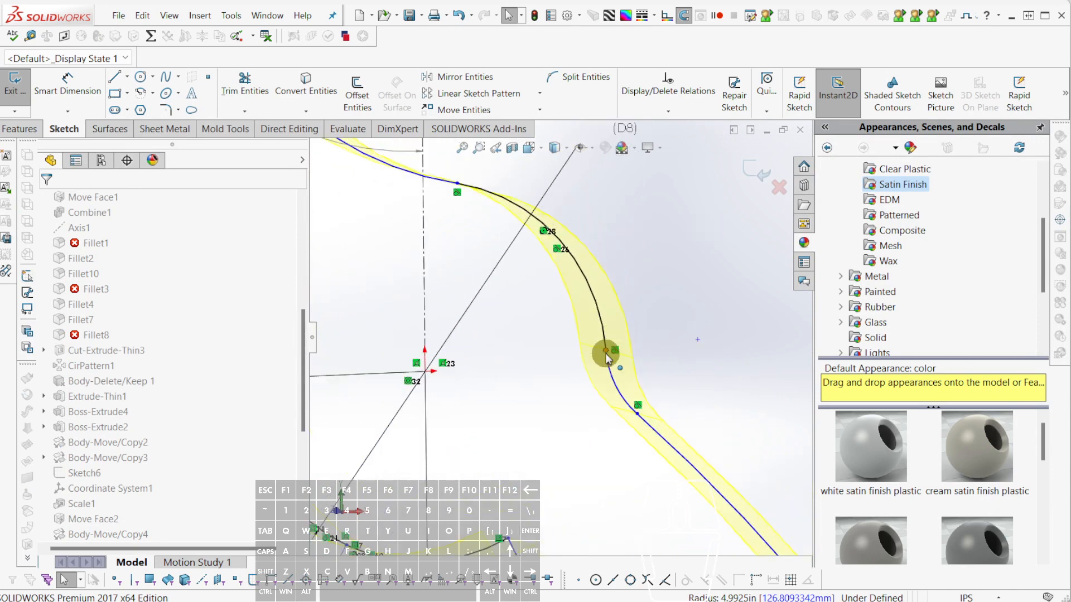
pyautogui.moveTo(607, 357); pyautogui.dragTo(597, 280)
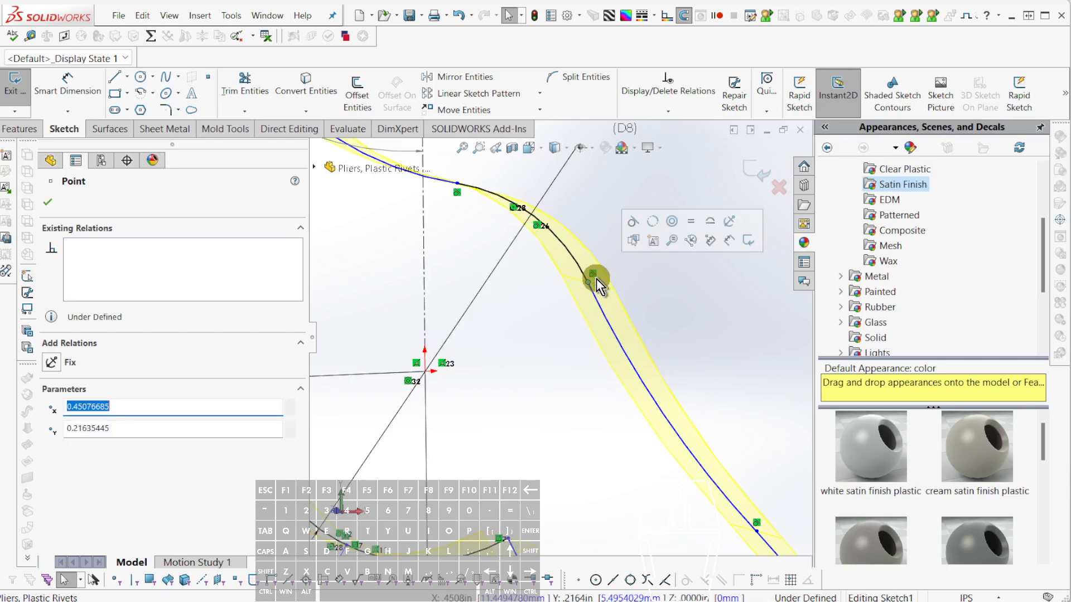
pyautogui.hotkey('ctrl', 'b')
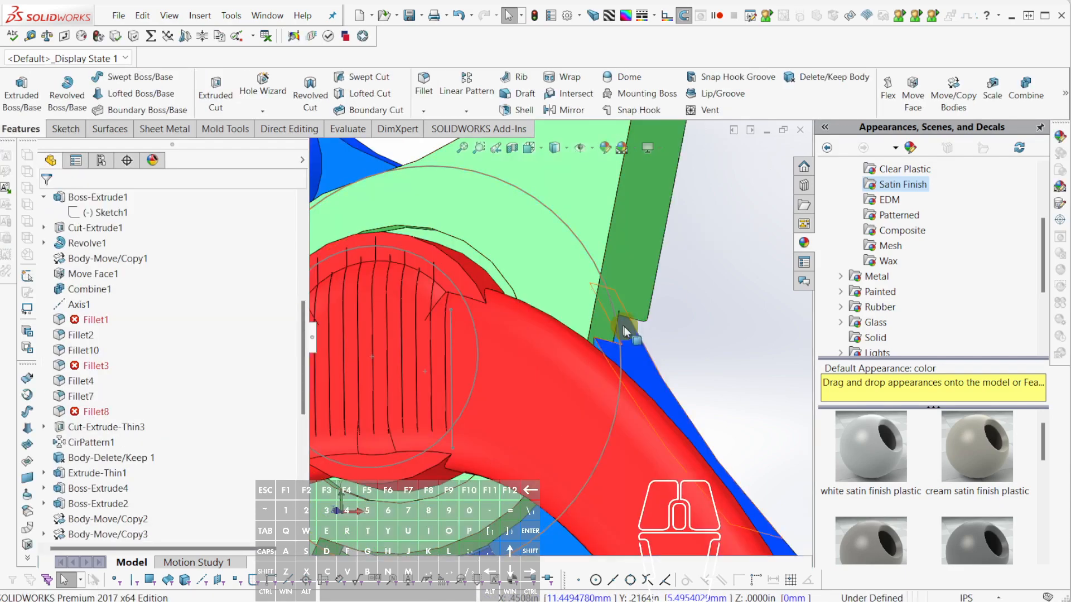
pyautogui.moveTo(614, 323)
pyautogui.mouseDown(button='middle')
pyautogui.moveTo(552, 386)
pyautogui.moveTo(629, 382)
pyautogui.moveTo(624, 397)
pyautogui.moveTo(684, 385)
pyautogui.moveTo(541, 411)
pyautogui.moveTo(552, 379)
pyautogui.mouseUp(button='middle')
pyautogui.scroll(6, 555, 375)
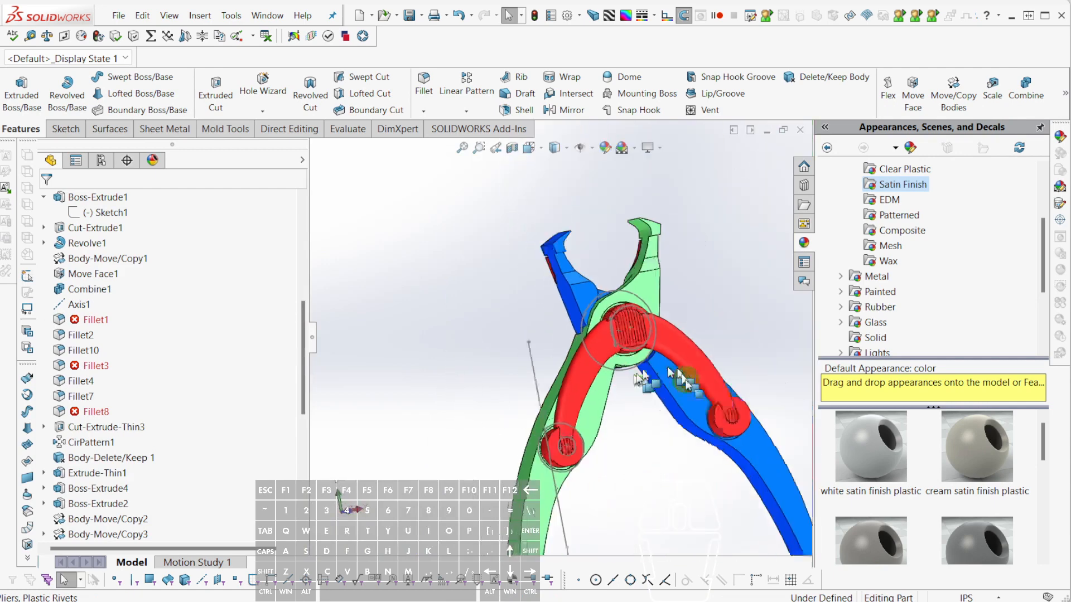
pyautogui.moveTo(677, 383); pyautogui.dragTo(653, 430, button='middle')
pyautogui.scroll(-3, 649, 318)
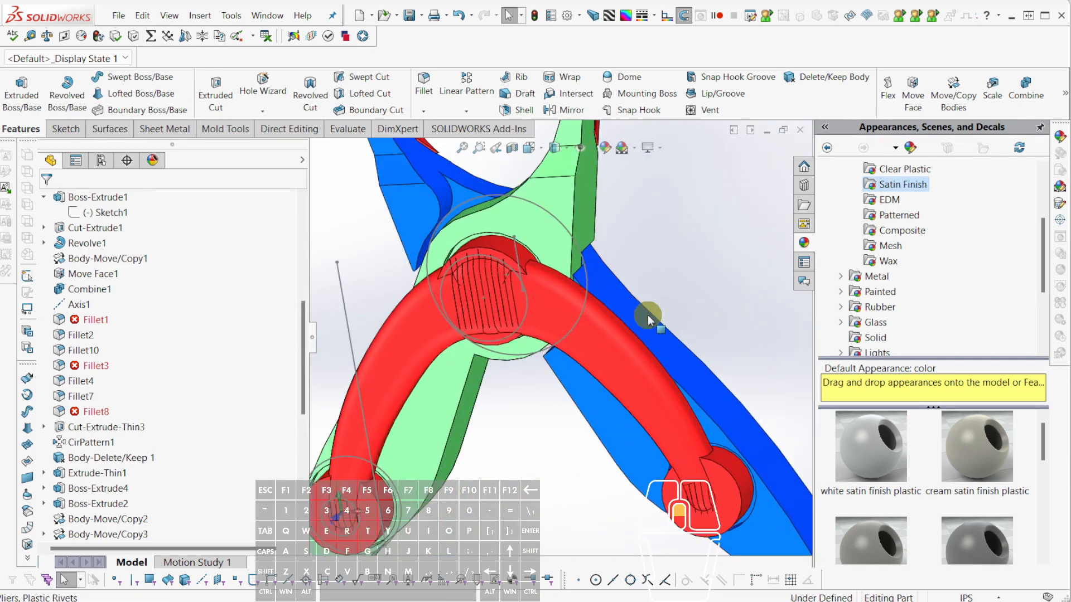
# In Boss-Extrude1's Sketch1, trim away the short arc between the hub arc and the long outer handle curve.
pyautogui.click(640, 330)
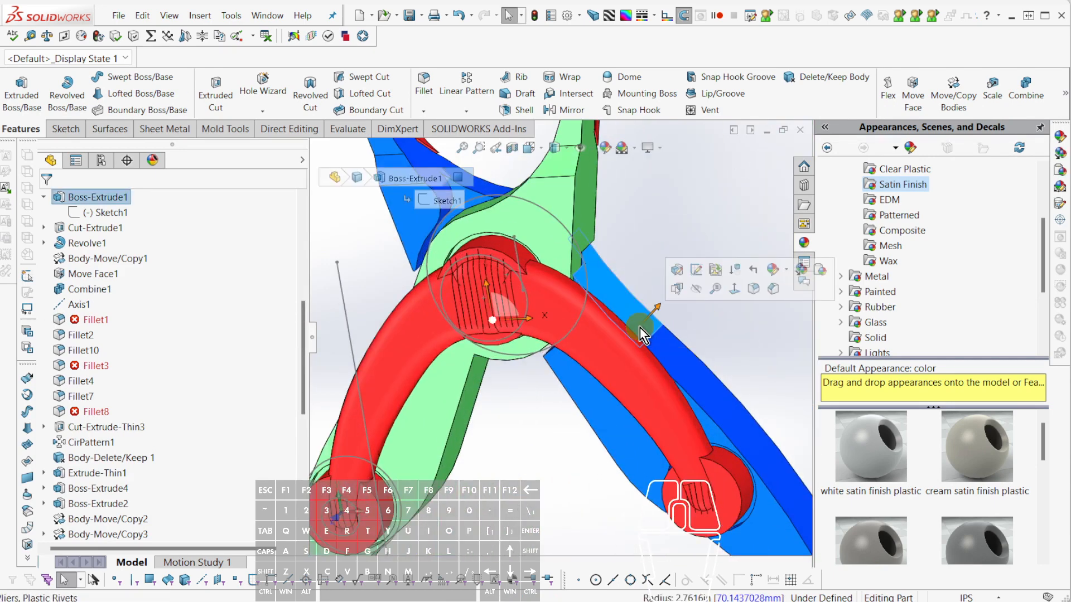
pyautogui.click(696, 277)
pyautogui.scroll(-3, 627, 291)
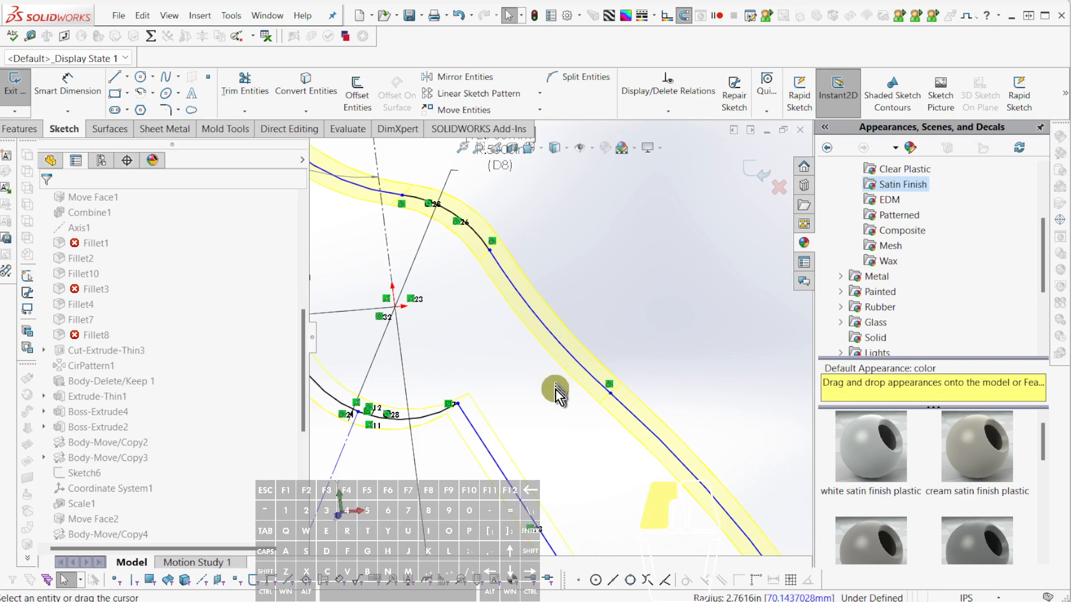
pyautogui.press('t')
pyautogui.click(567, 329)
pyautogui.press('Escape')
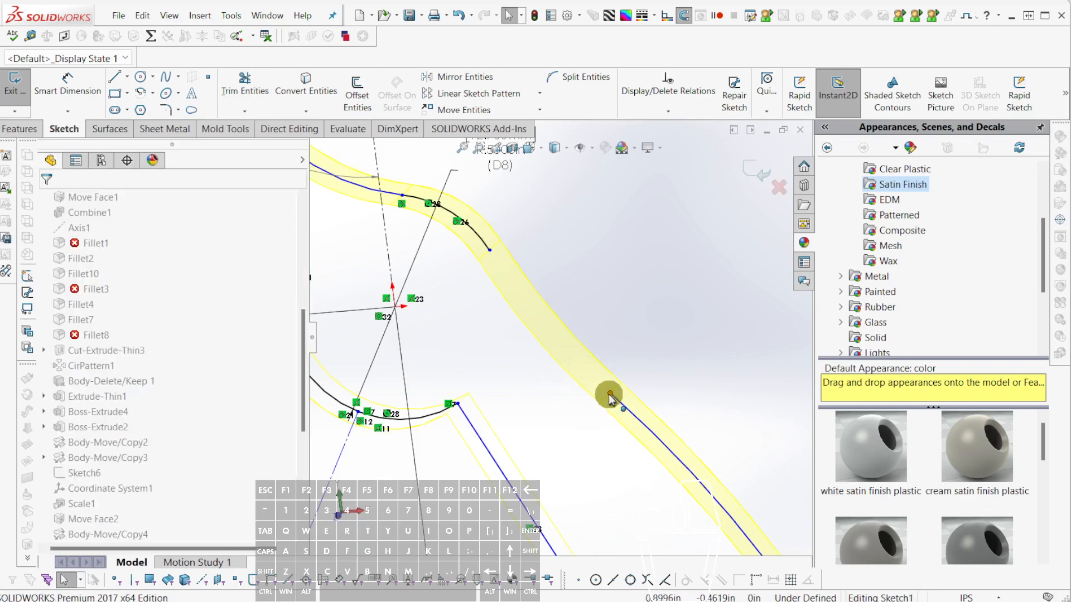
# Extend the outer handle curve's free endpoint to the hub arc and trim the excess where they meet.
pyautogui.moveTo(610, 397); pyautogui.dragTo(481, 236)
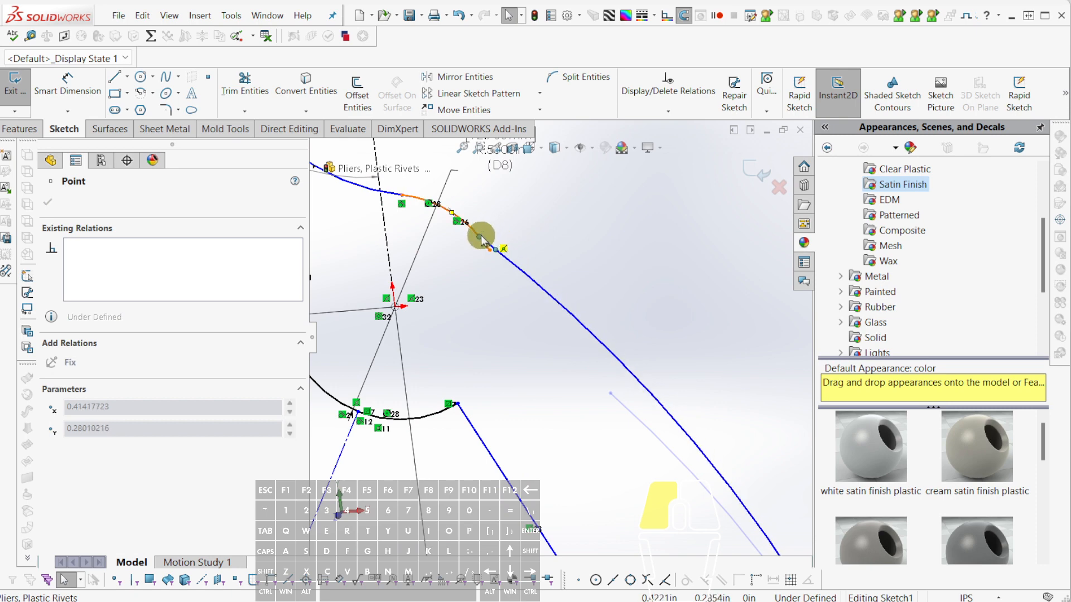
pyautogui.click(509, 267)
pyautogui.scroll(-3, 480, 257)
pyautogui.press('t')
pyautogui.moveTo(454, 288); pyautogui.dragTo(468, 265)
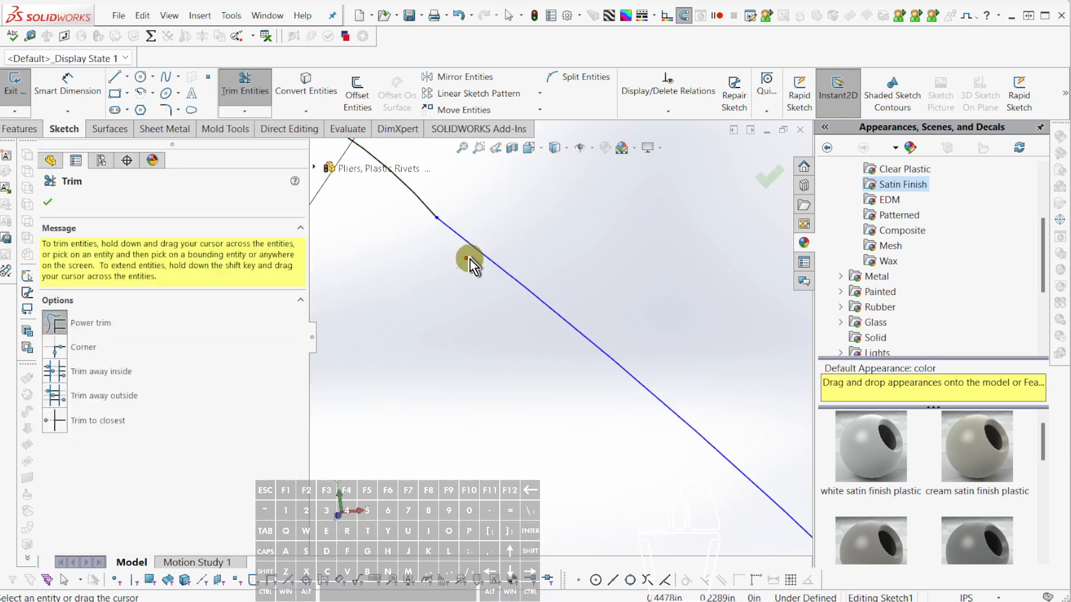
pyautogui.press('Escape')
# Make the hub arc and the extended outer handle curve tangent, and rebuild the part.
pyautogui.moveTo(490, 181); pyautogui.dragTo(426, 241)
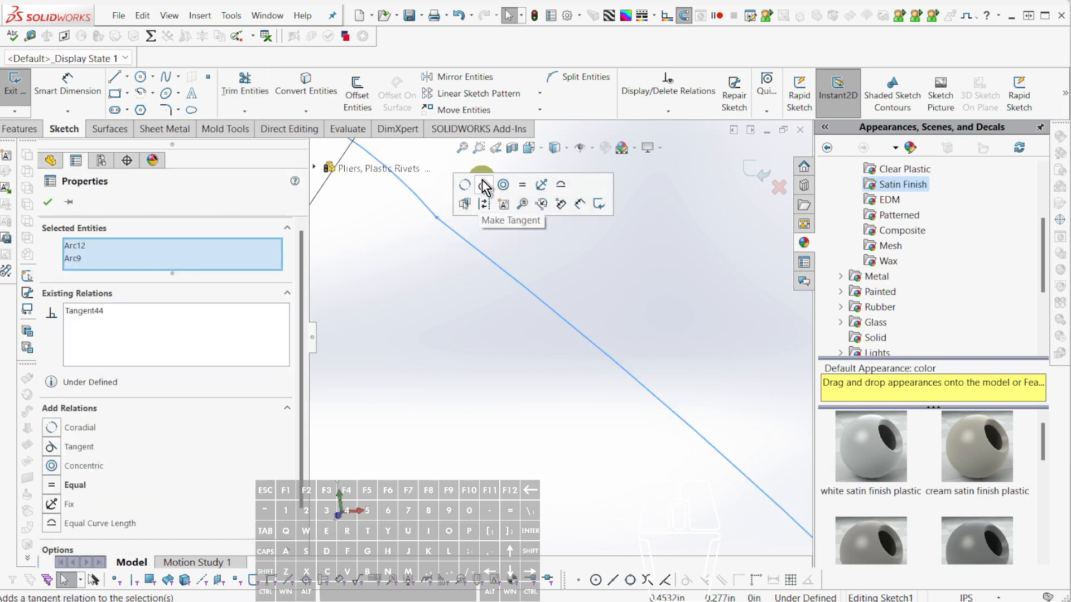
pyautogui.scroll(5, 586, 354)
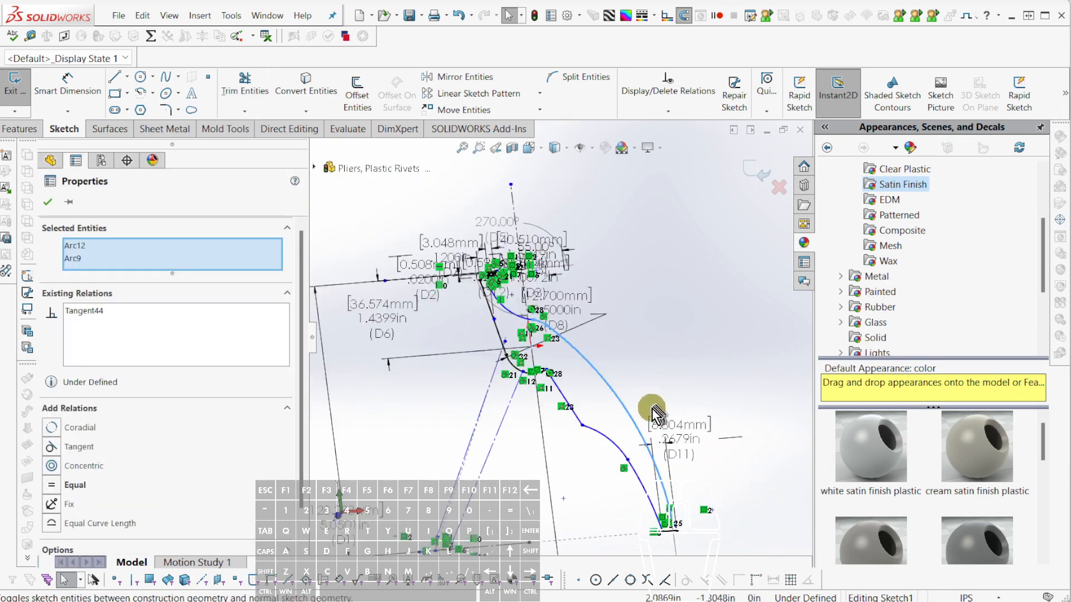
pyautogui.scroll(-2, 655, 415)
pyautogui.scroll(-3, 504, 336)
pyautogui.hotkey('ctrl', 'b')
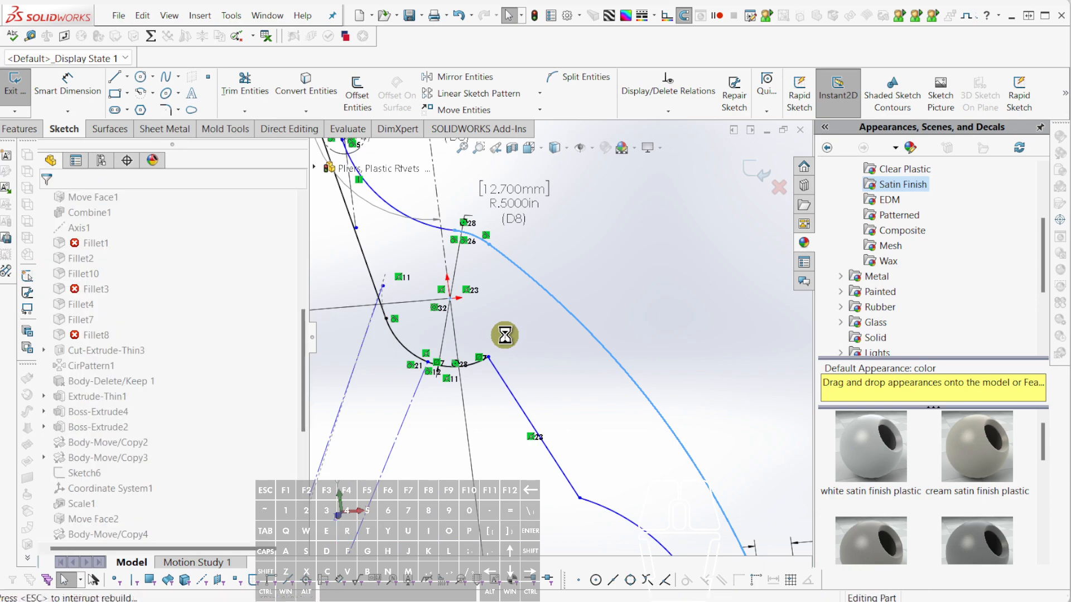
# Examine the reshaped outer edges of both handles where they meet the hub beside the pivot.
pyautogui.moveTo(504, 336); pyautogui.dragTo(536, 343, button='middle')
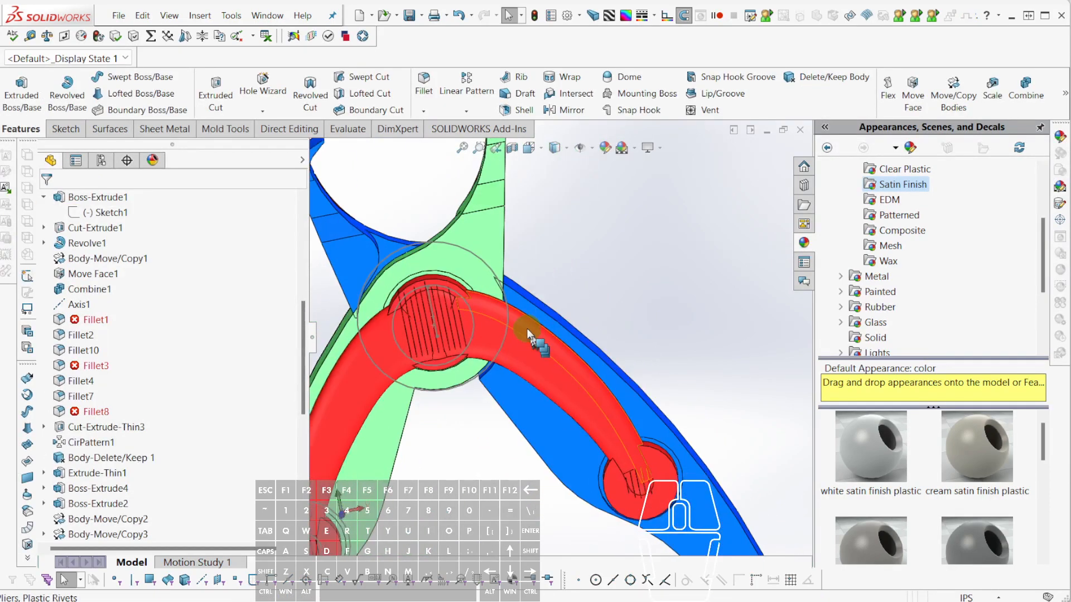
pyautogui.scroll(-3, 509, 329)
pyautogui.scroll(5, 502, 235)
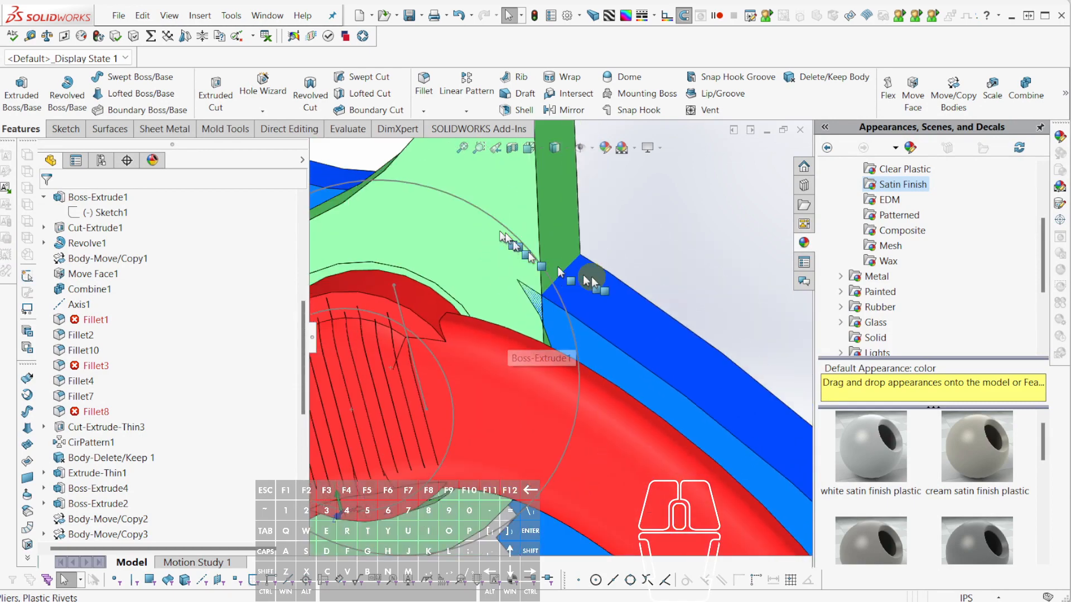
pyautogui.moveTo(615, 283); pyautogui.dragTo(621, 255, button='middle')
pyautogui.scroll(-5, 624, 268)
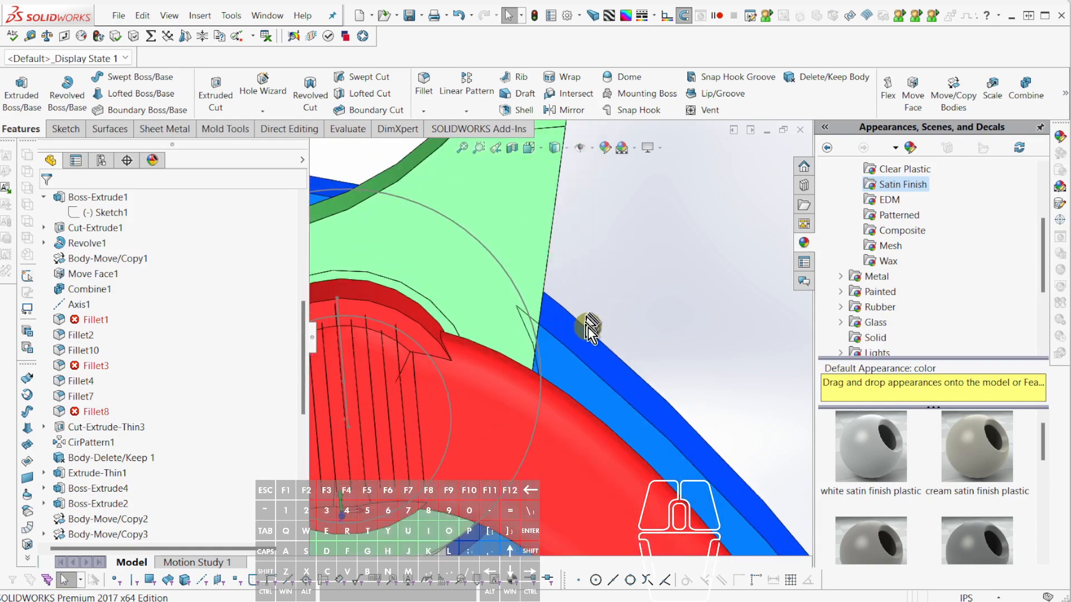
pyautogui.scroll(-3, 591, 329)
pyautogui.scroll(-2, 583, 337)
pyautogui.moveTo(584, 337); pyautogui.dragTo(612, 401, button='middle')
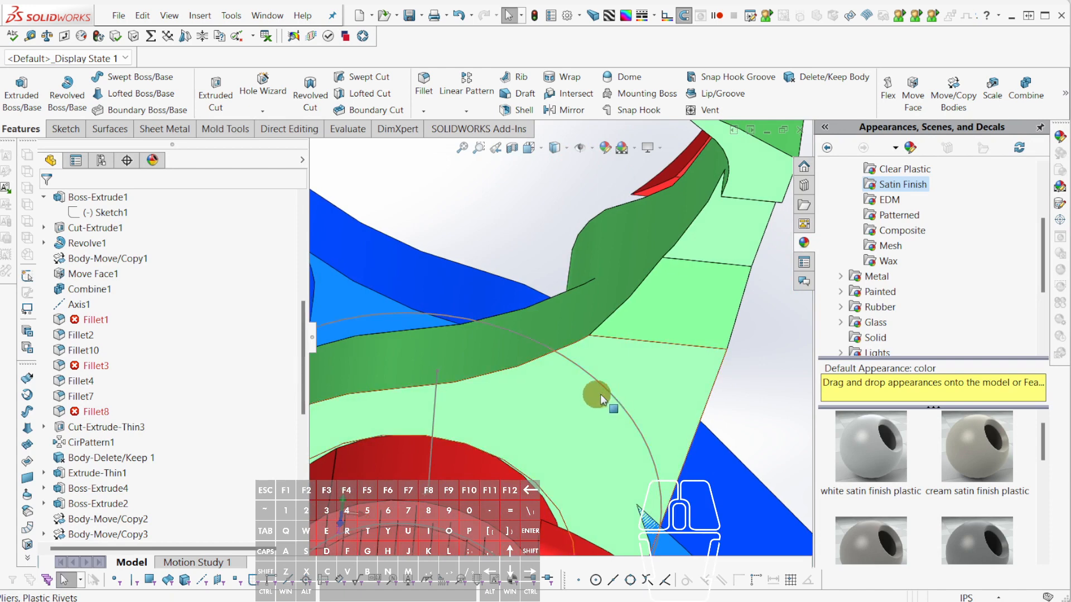
# Edit Fillet11 and try adding the green handle's edge at the opposite side of the hub to its selection.
pyautogui.scroll(-8, 148, 466)
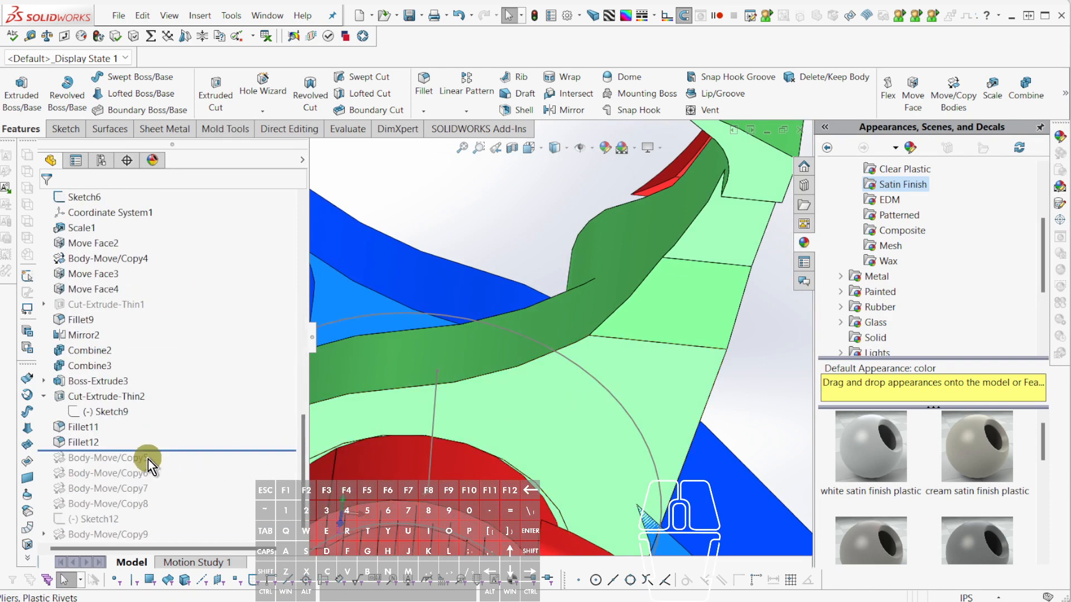
pyautogui.click(79, 421)
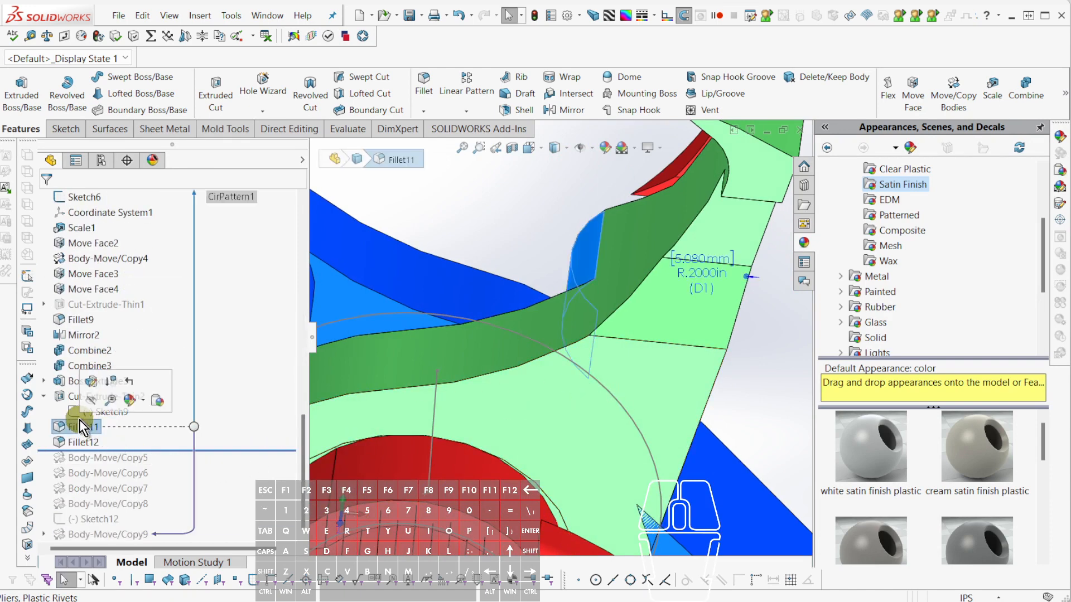
pyautogui.click(92, 381)
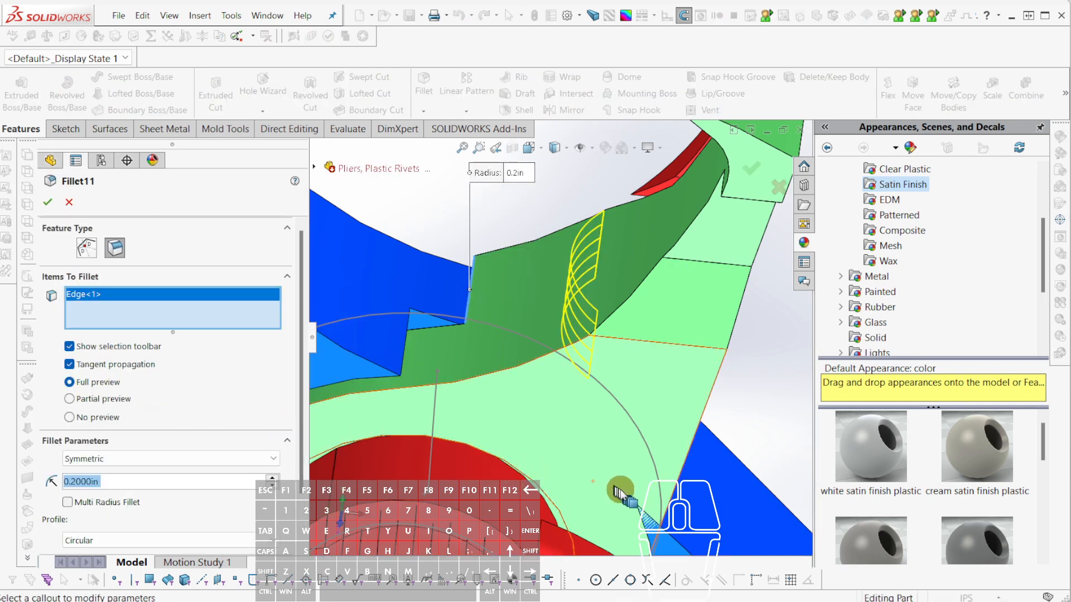
pyautogui.moveTo(601, 495); pyautogui.dragTo(410, 393, button='middle')
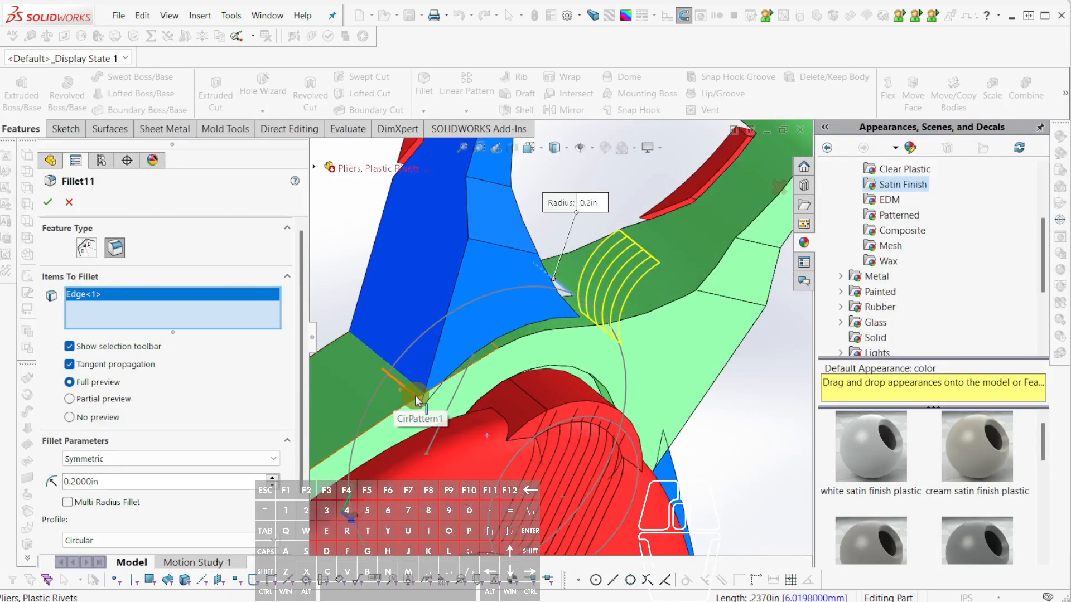
pyautogui.click(418, 398)
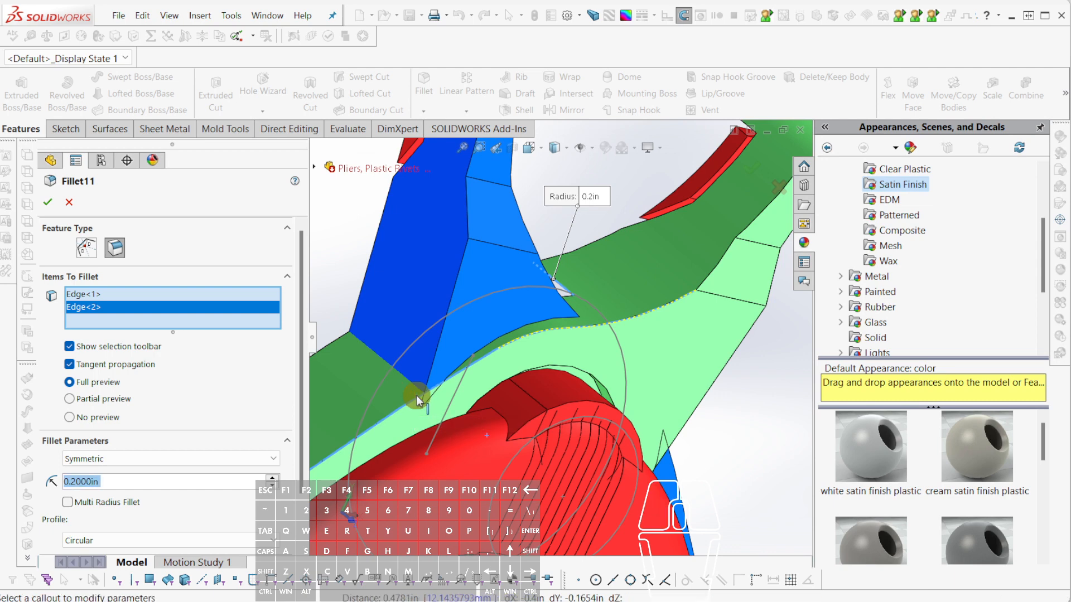
pyautogui.click(414, 396)
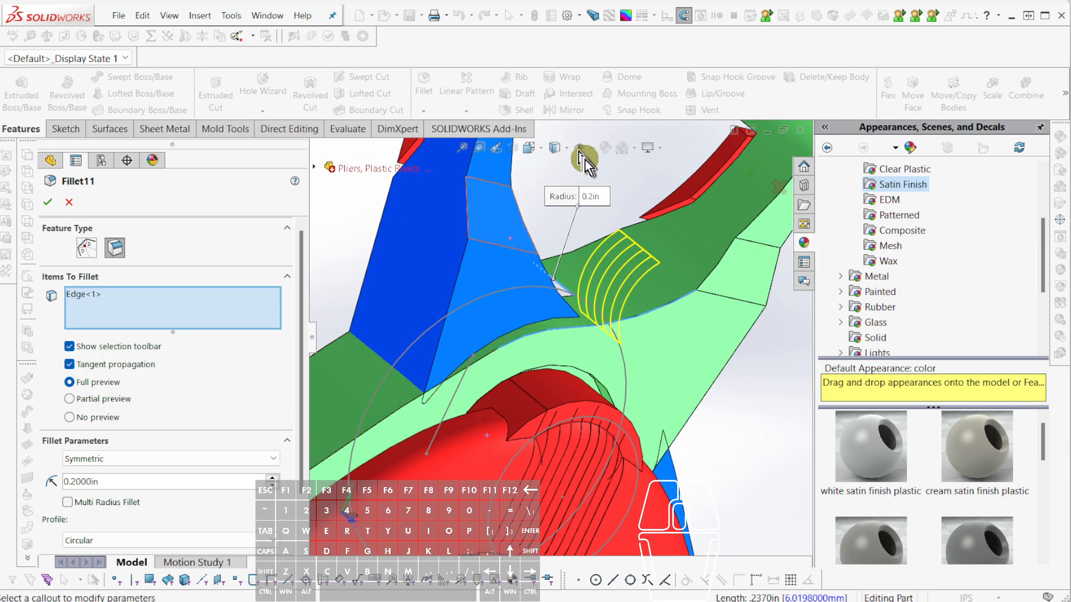
# Examine the hub edges in Wireframe display, close Fillet11 without changes and return to Shaded With Edges.
pyautogui.click(566, 149)
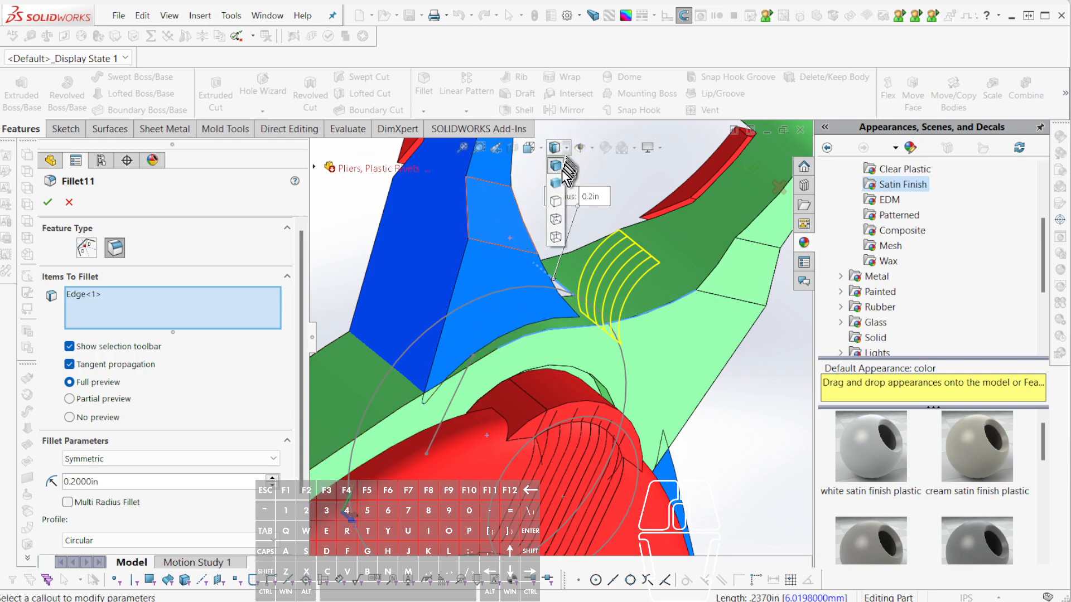
pyautogui.click(555, 240)
pyautogui.moveTo(438, 373); pyautogui.dragTo(385, 306, button='middle')
pyautogui.scroll(3, 667, 376)
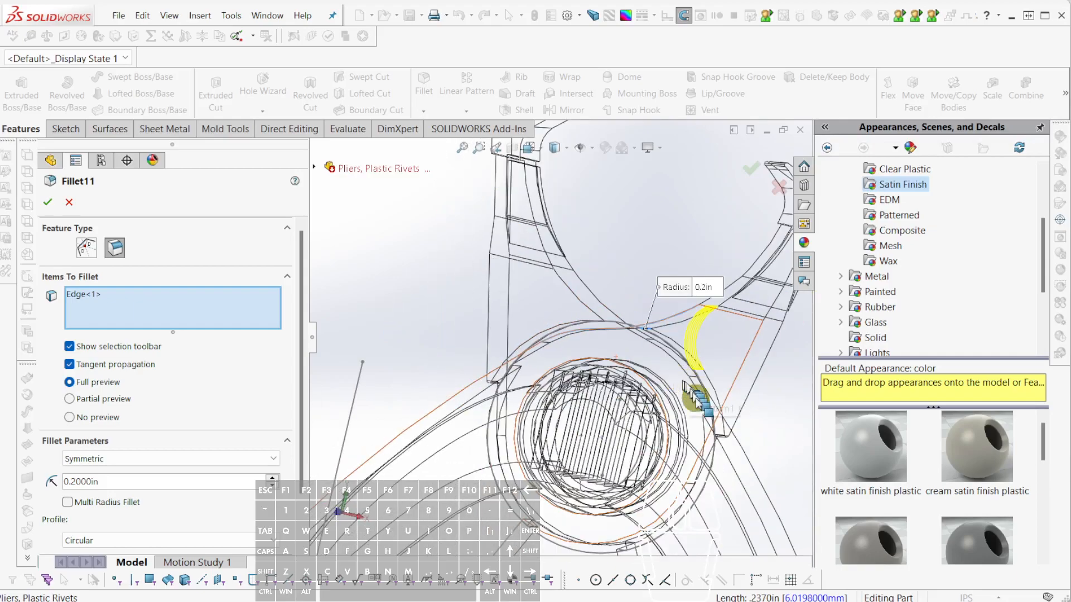
pyautogui.scroll(-6, 692, 390)
pyautogui.moveTo(679, 385); pyautogui.dragTo(654, 324, button='middle')
pyautogui.press('Escape')
pyautogui.moveTo(686, 375); pyautogui.dragTo(650, 359, button='middle')
pyautogui.scroll(8, 650, 361)
pyautogui.press('Escape')
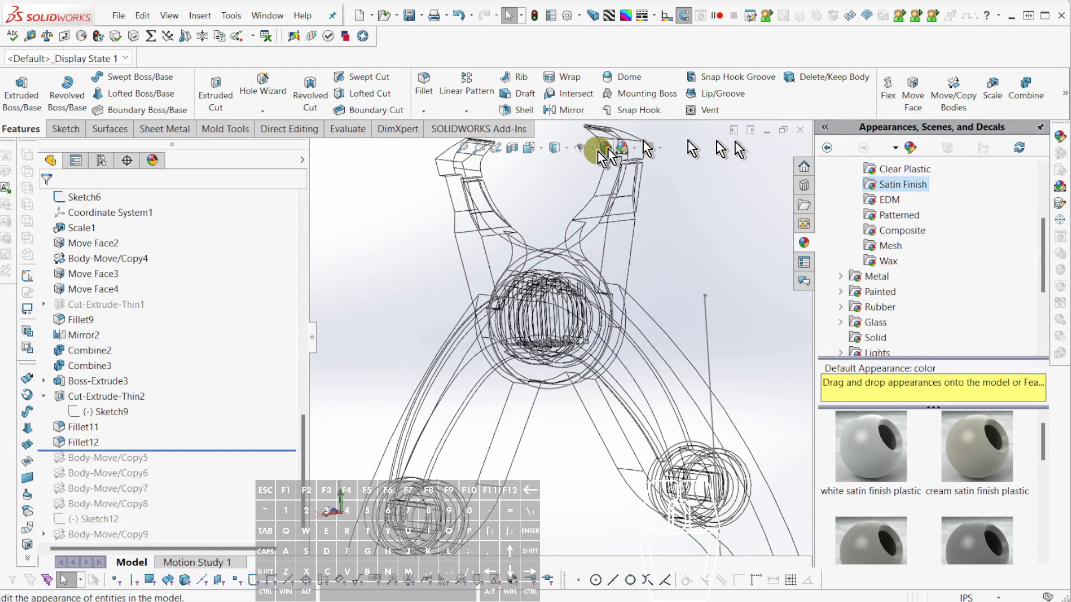
pyautogui.click(566, 149)
pyautogui.click(559, 167)
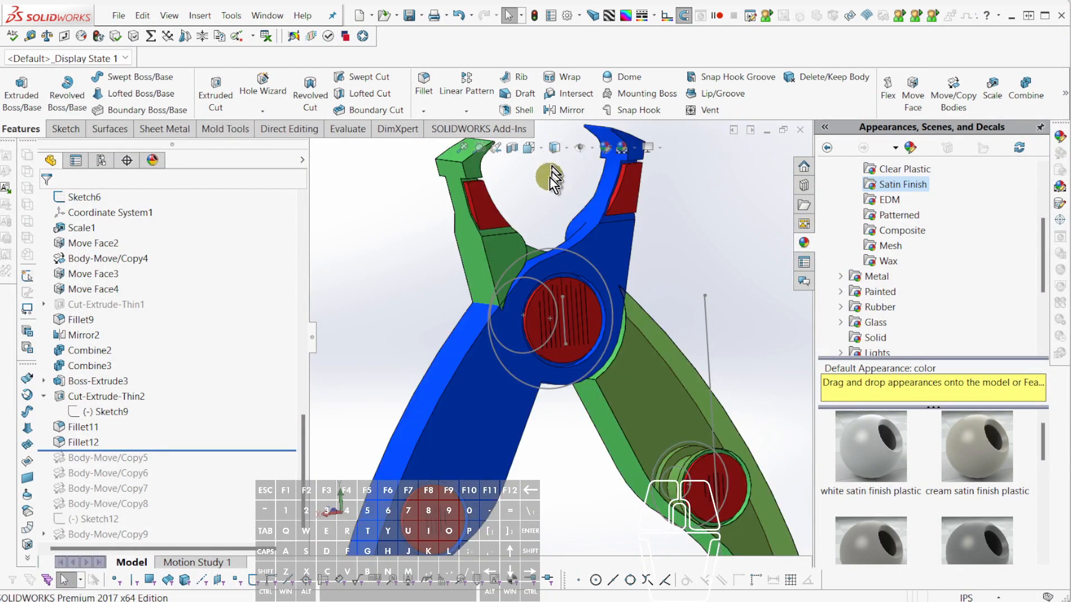
# Temporarily hide the green handle body to examine the blue handle's outline around the pivot hub.
pyautogui.scroll(3, 519, 245)
pyautogui.moveTo(507, 262)
pyautogui.mouseDown(button='middle')
pyautogui.moveTo(588, 231)
pyautogui.moveTo(676, 242)
pyautogui.mouseUp(button='middle')
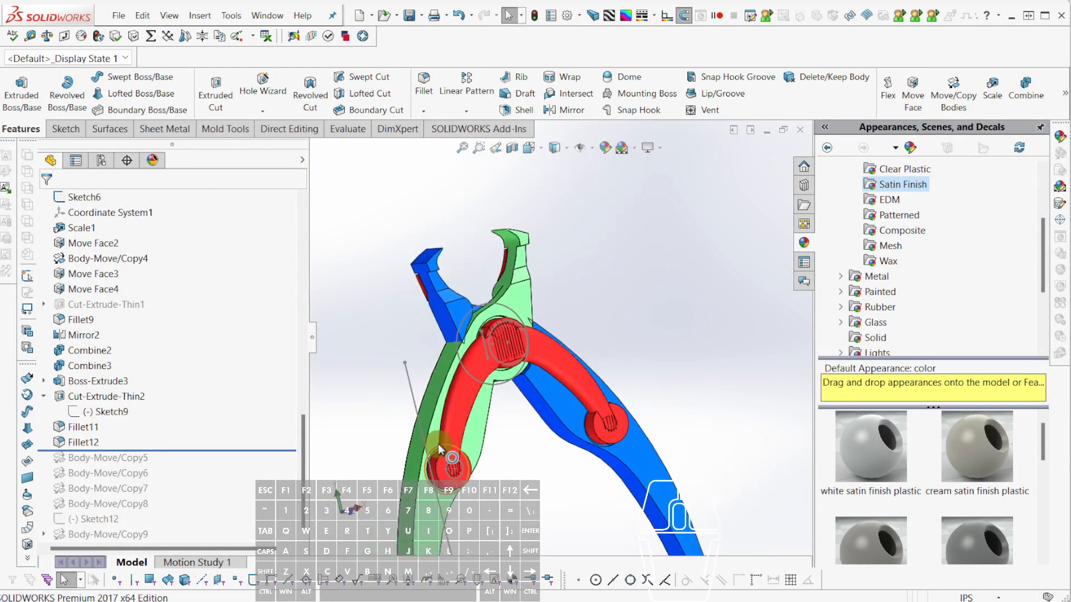
pyautogui.press('Tab')
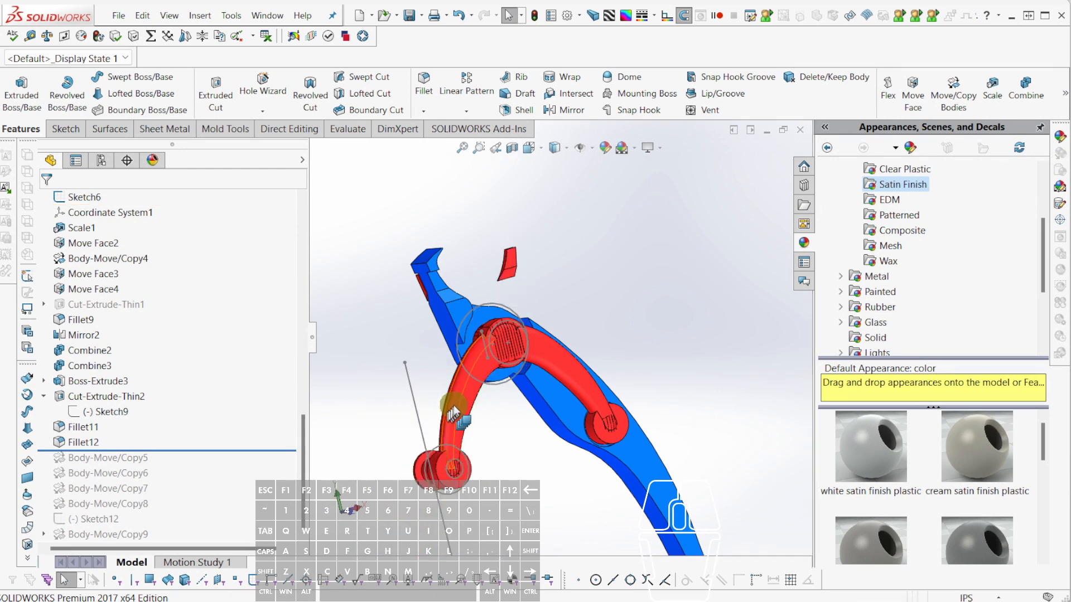
pyautogui.scroll(-8, 453, 413)
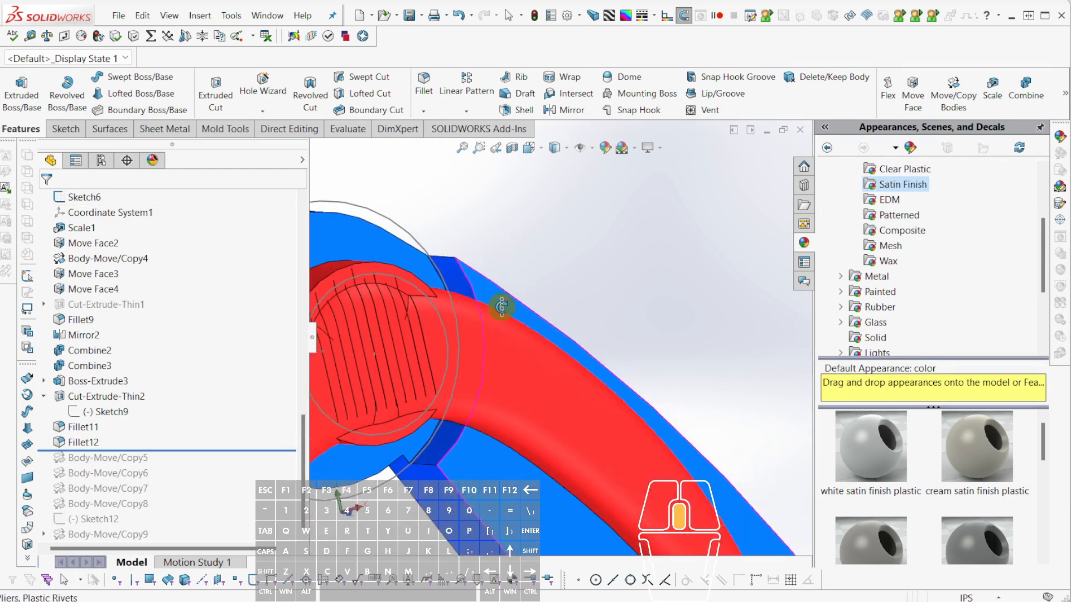
pyautogui.scroll(-3, 450, 254)
pyautogui.scroll(3, 466, 271)
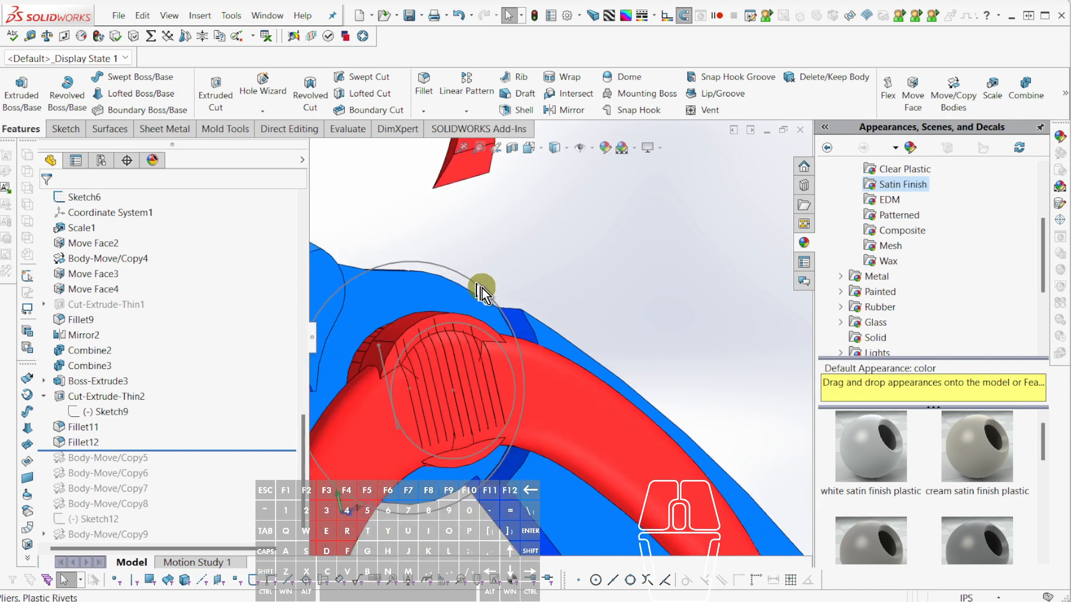
pyautogui.scroll(2, 519, 310)
pyautogui.moveTo(520, 311)
pyautogui.mouseDown(button='middle')
pyautogui.moveTo(523, 299)
pyautogui.moveTo(517, 312)
pyautogui.mouseUp(button='middle')
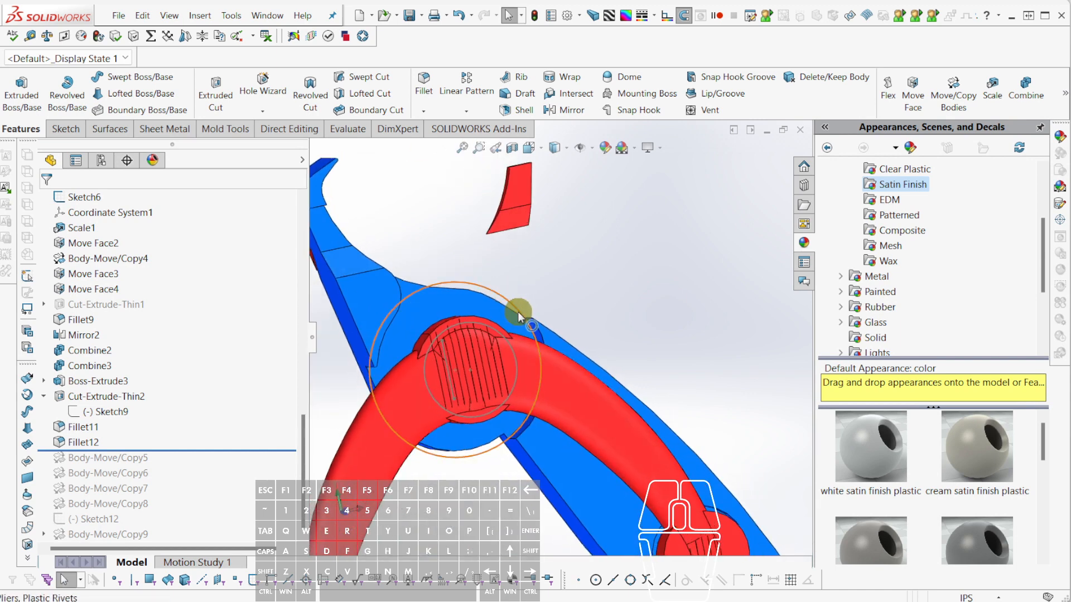
pyautogui.scroll(-4, 400, 361)
pyautogui.scroll(3, 402, 374)
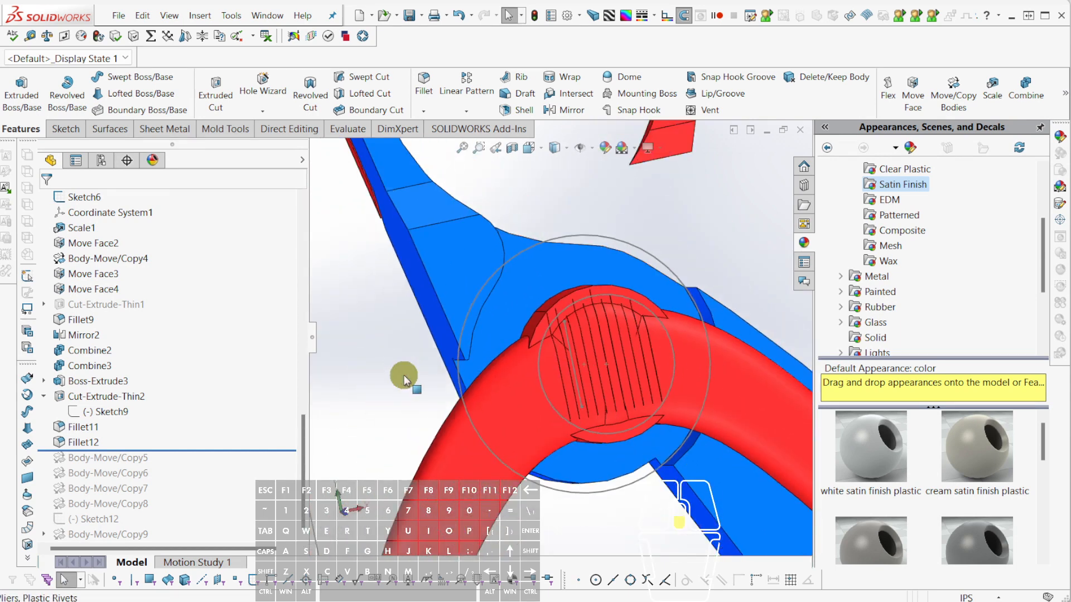
pyautogui.hotkey('ctrl', 'z')
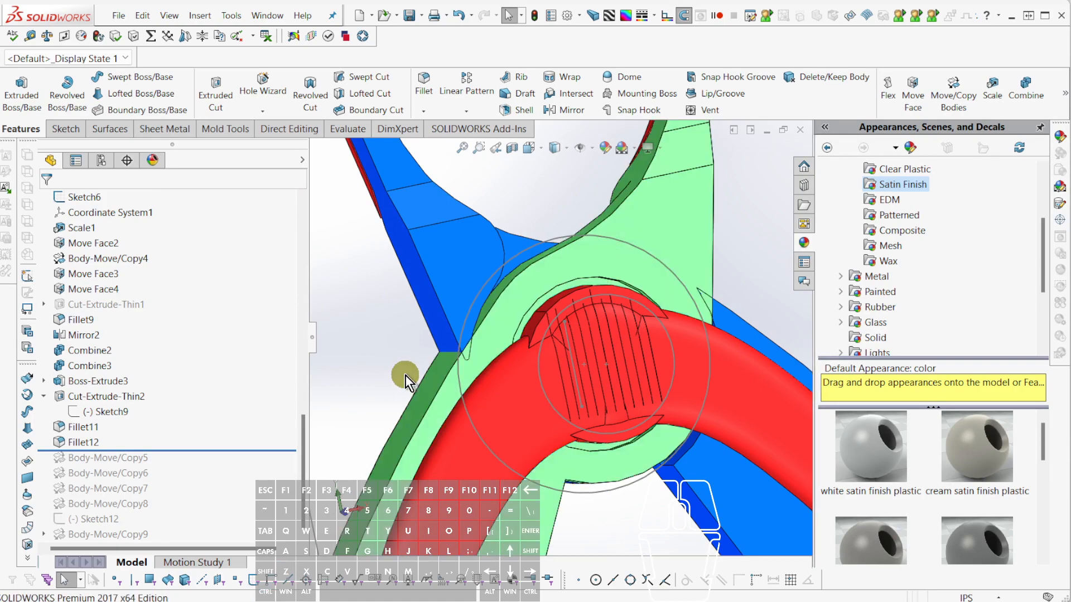
# Hide the green handle body and inspect the blue handle's notch corner beside the hub.
pyautogui.moveTo(691, 384); pyautogui.dragTo(661, 349, button='middle')
pyautogui.scroll(-5, 555, 329)
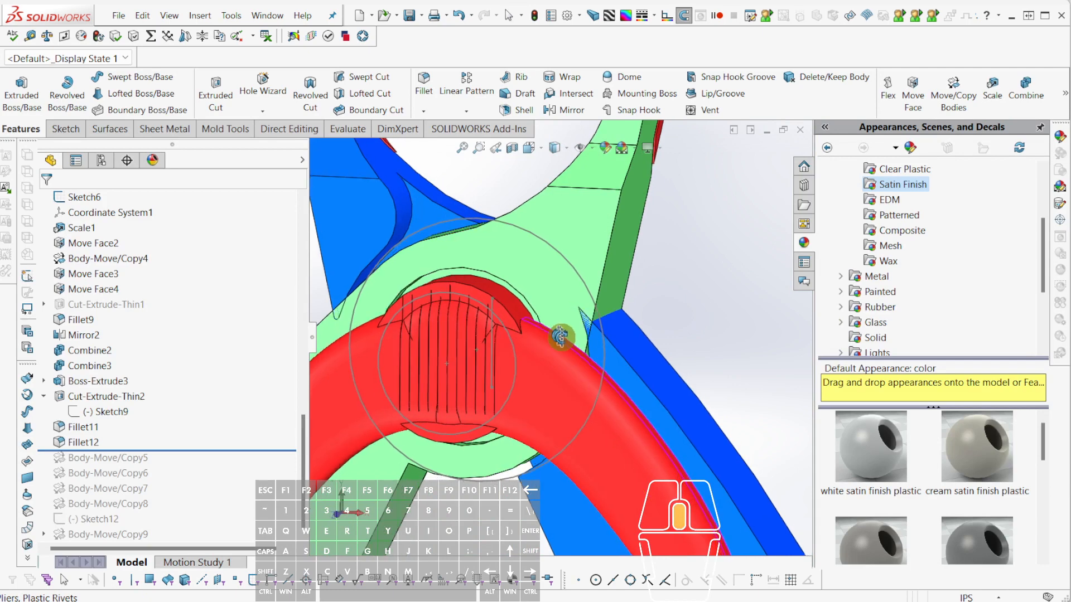
pyautogui.moveTo(555, 329); pyautogui.dragTo(610, 312, button='middle')
pyautogui.scroll(-3, 316, 313)
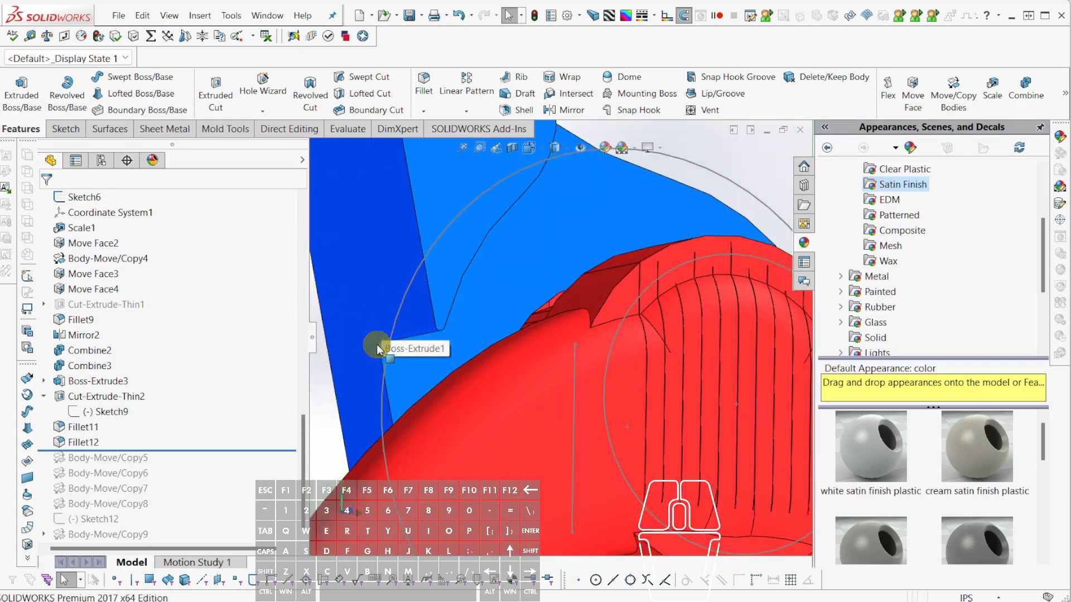
pyautogui.scroll(-2, 378, 342)
pyautogui.scroll(-2, 423, 338)
# Edit Fillet7 at the blue handle's notch corner and add the corner edge on the opposite side of the hub.
pyautogui.click(443, 320)
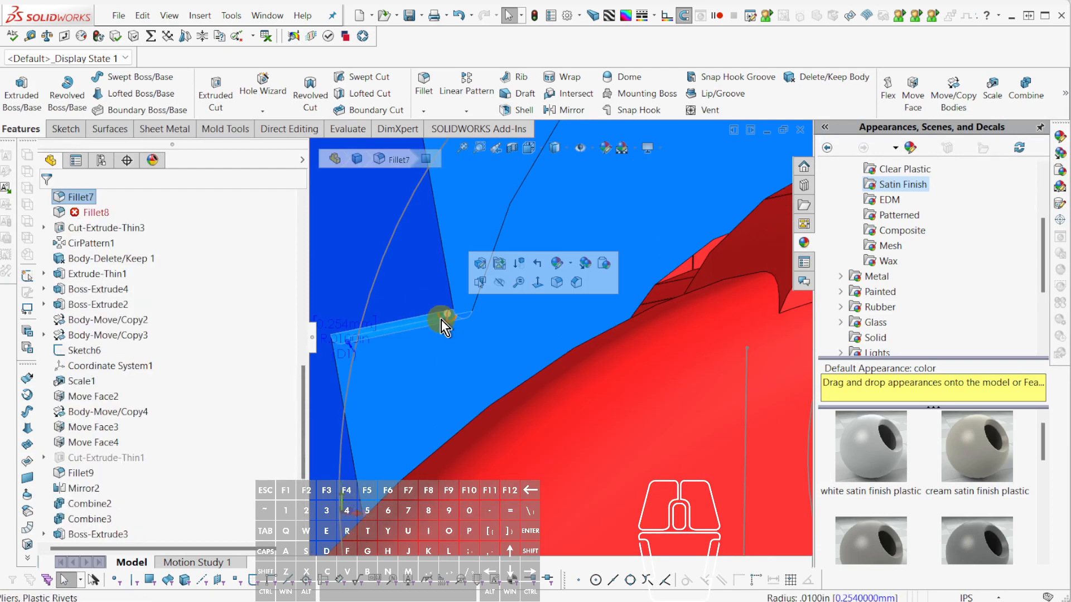
pyautogui.doubleClick(366, 345)
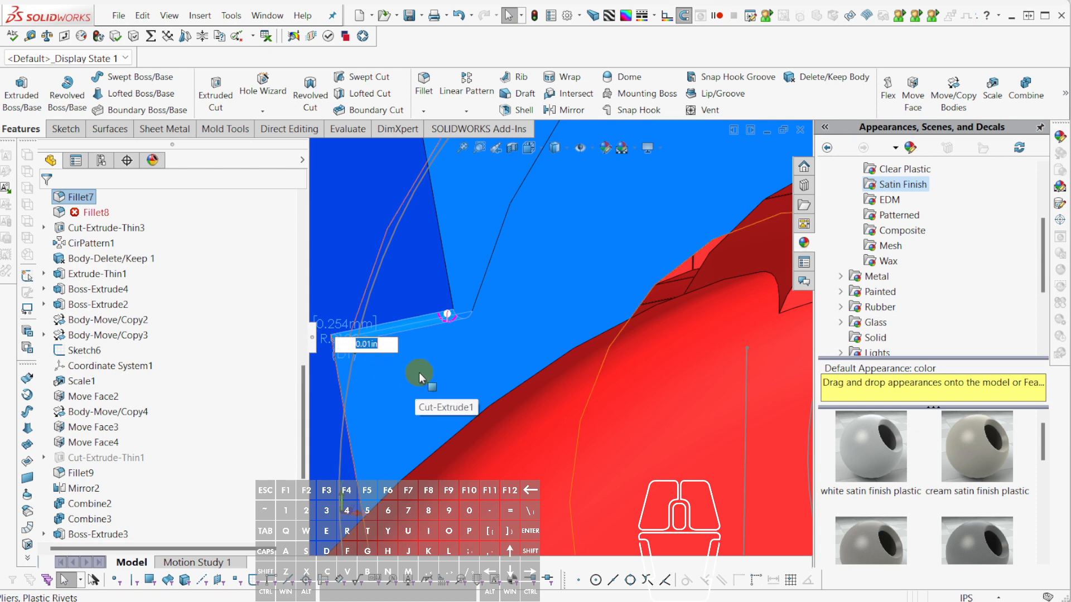
pyautogui.press('Escape')
pyautogui.rightClick(82, 199)
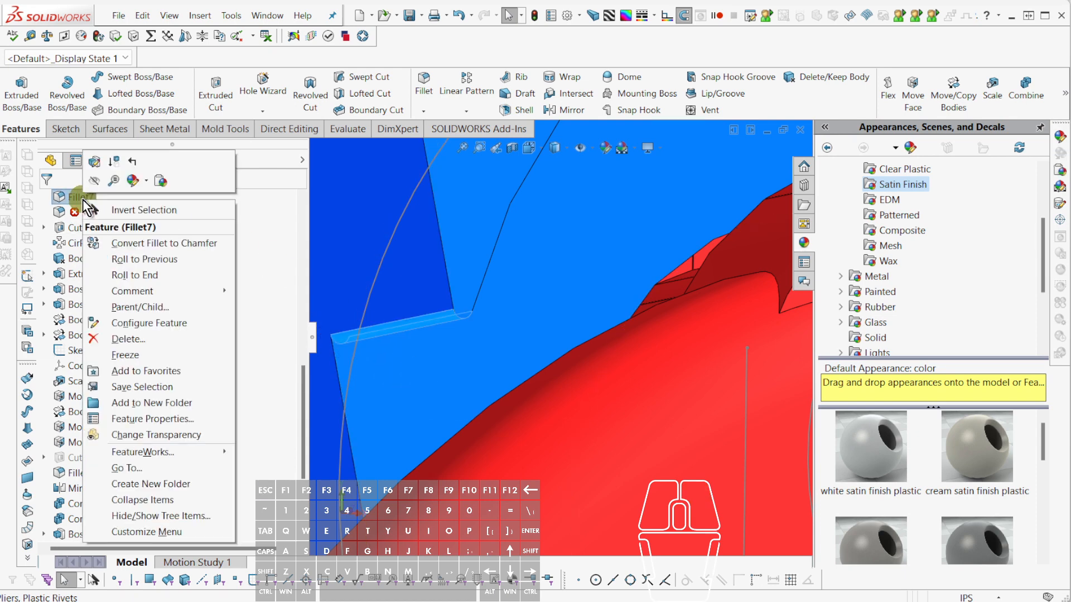
pyautogui.click(94, 161)
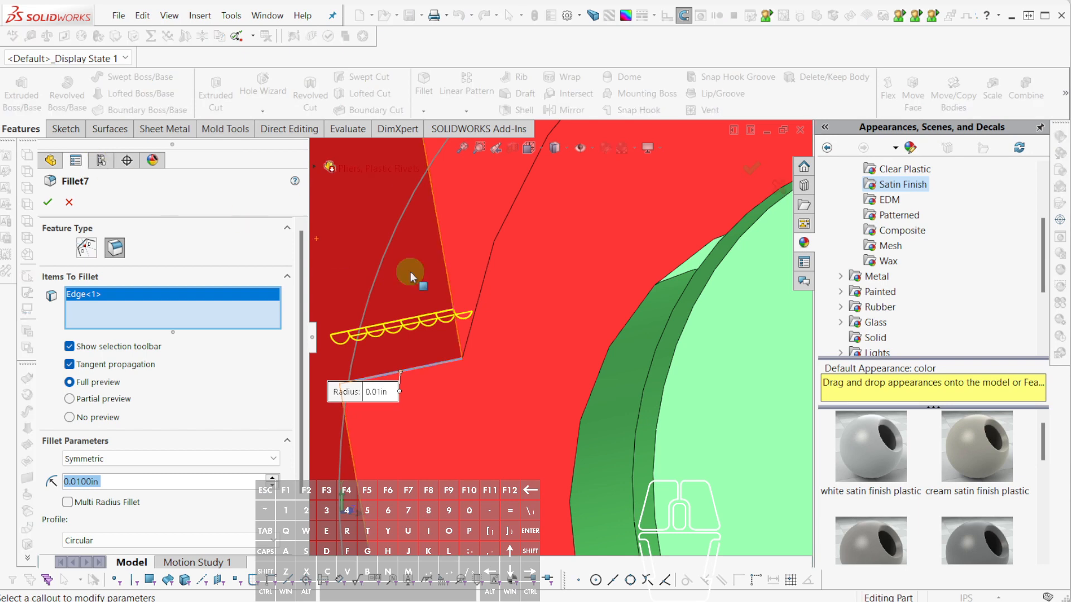
pyautogui.scroll(6, 412, 274)
pyautogui.moveTo(681, 384); pyautogui.dragTo(671, 384, button='middle')
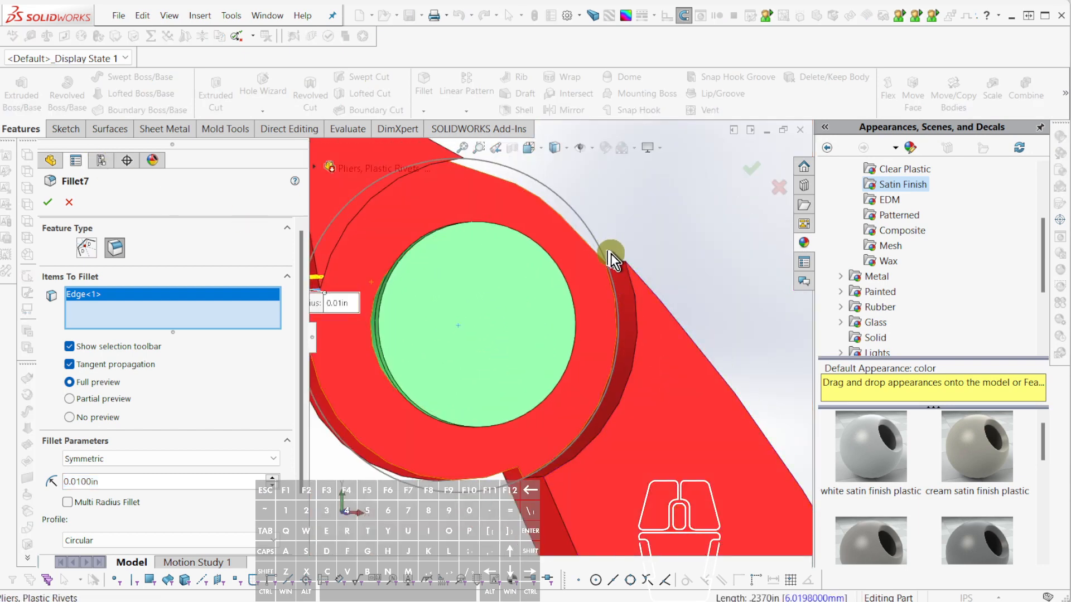
pyautogui.click(616, 260)
# Set Fillet7's radius to 0.11 in for both hub edges and accept the fillet.
pyautogui.scroll(3, 552, 339)
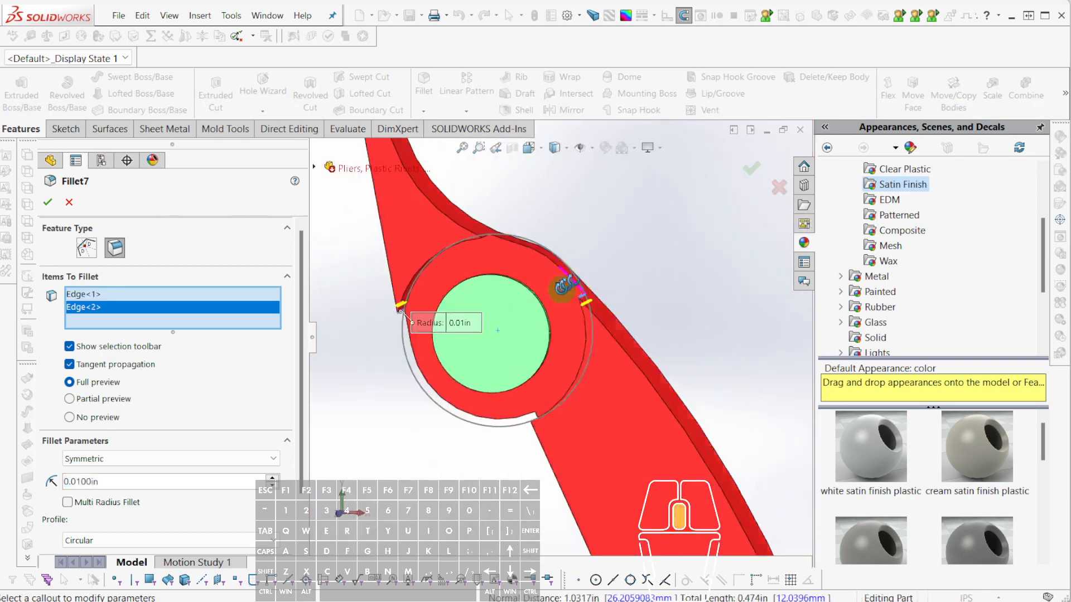
pyautogui.moveTo(504, 248); pyautogui.dragTo(512, 275, button='middle')
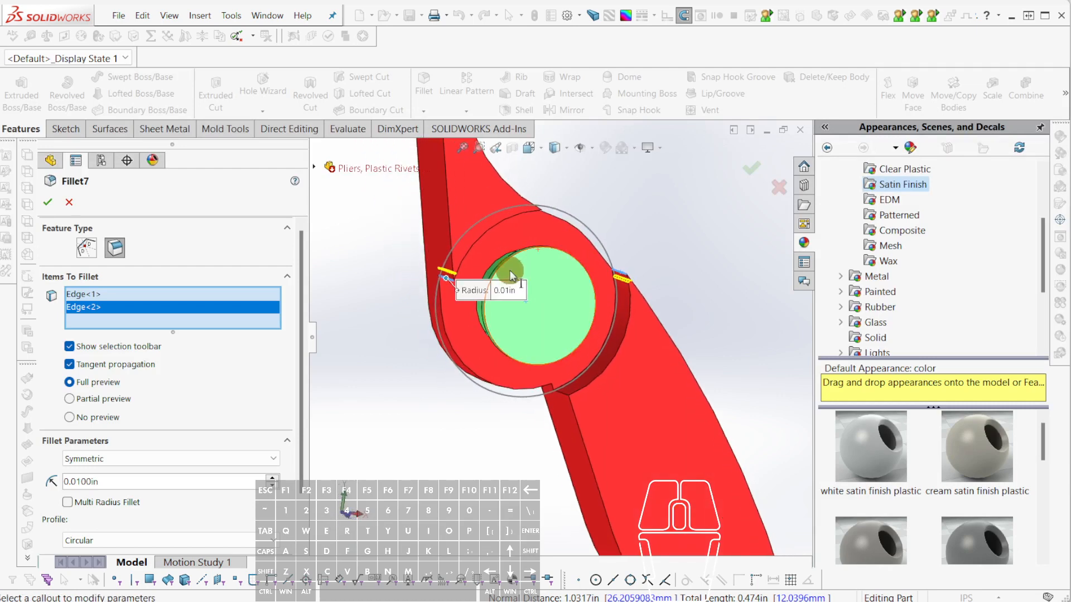
pyautogui.click(274, 478)
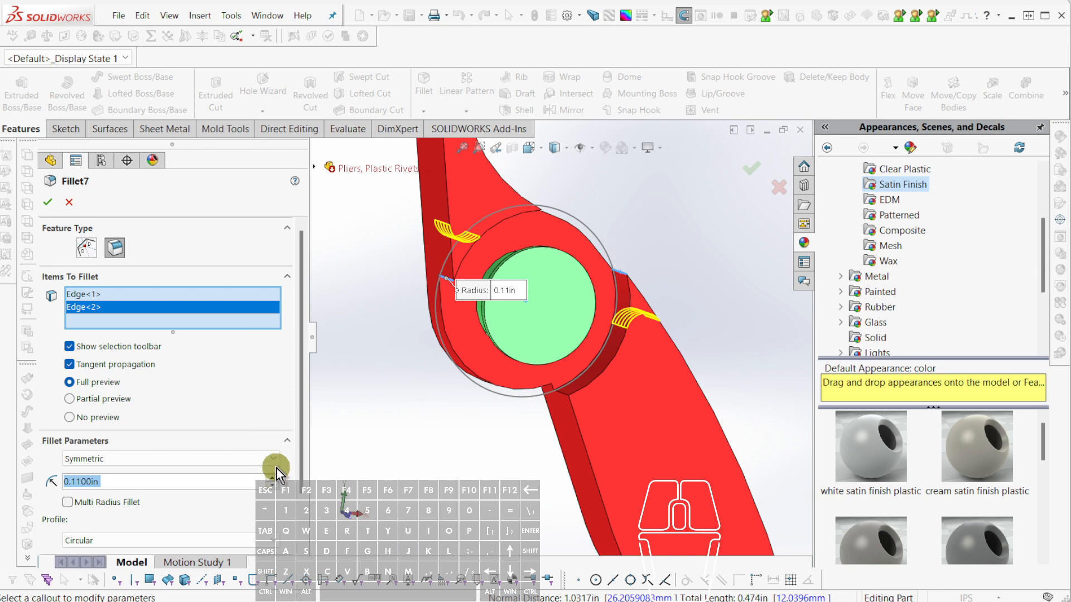
pyautogui.press('Return')
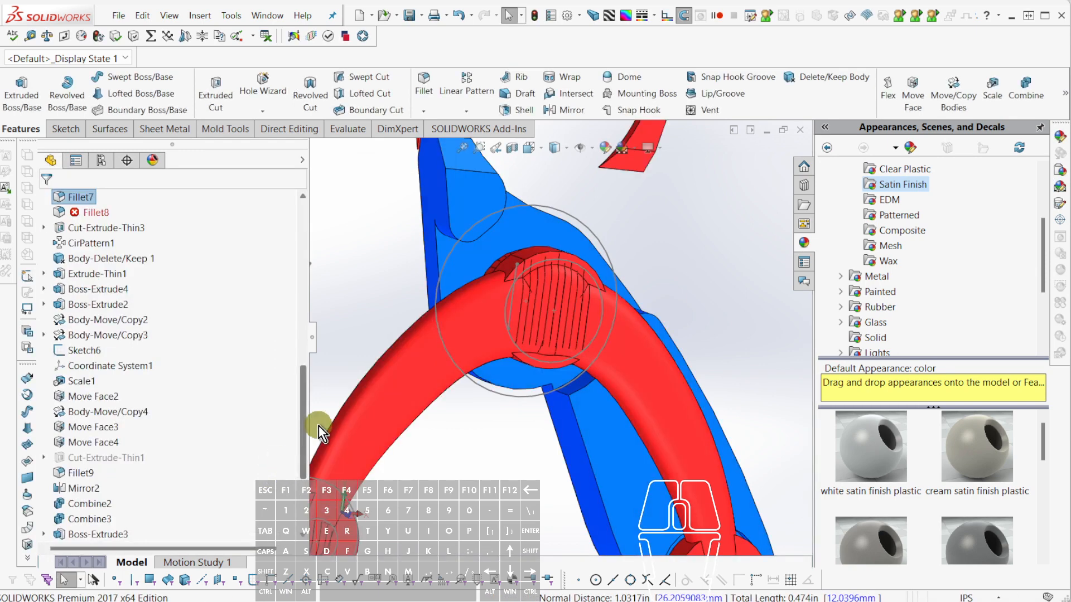
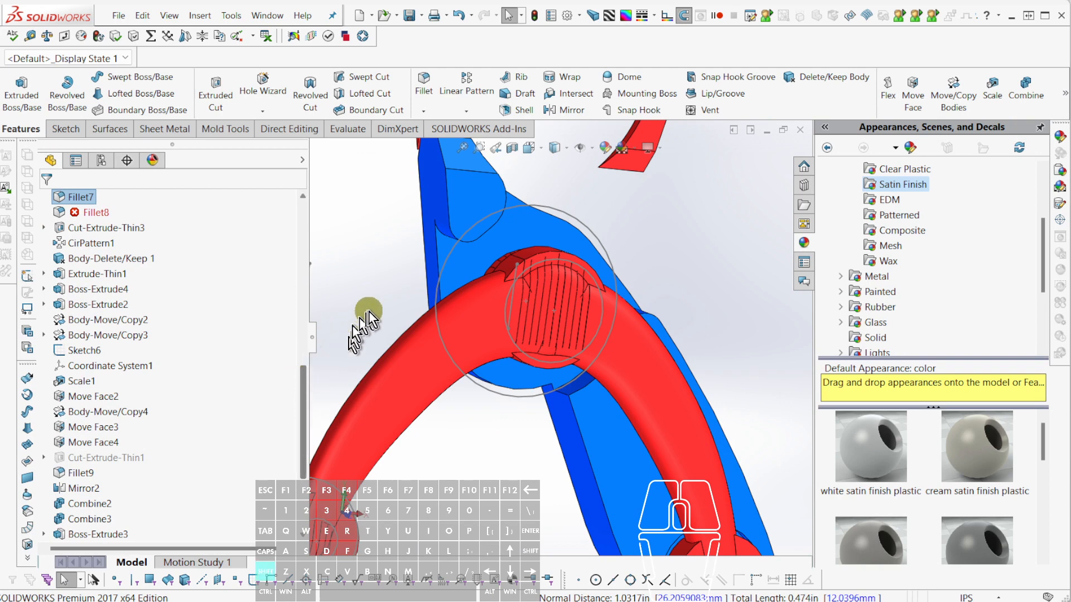
# Show the green handle body again and inspect the jaws from both sides.
pyautogui.click(401, 306)
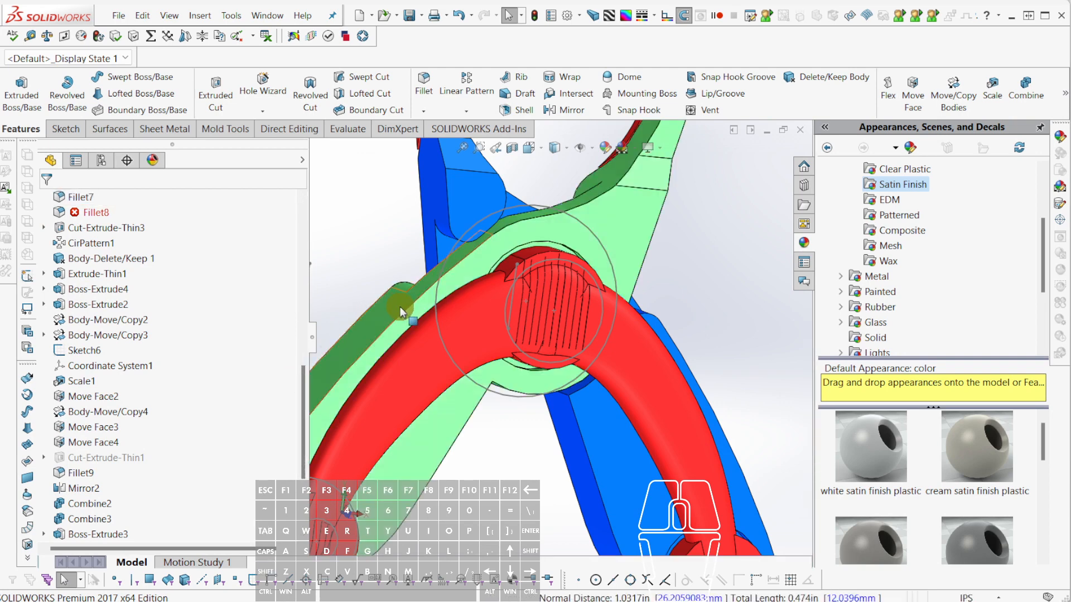
pyautogui.moveTo(400, 307); pyautogui.dragTo(752, 349, button='middle')
pyautogui.scroll(-6, 752, 348)
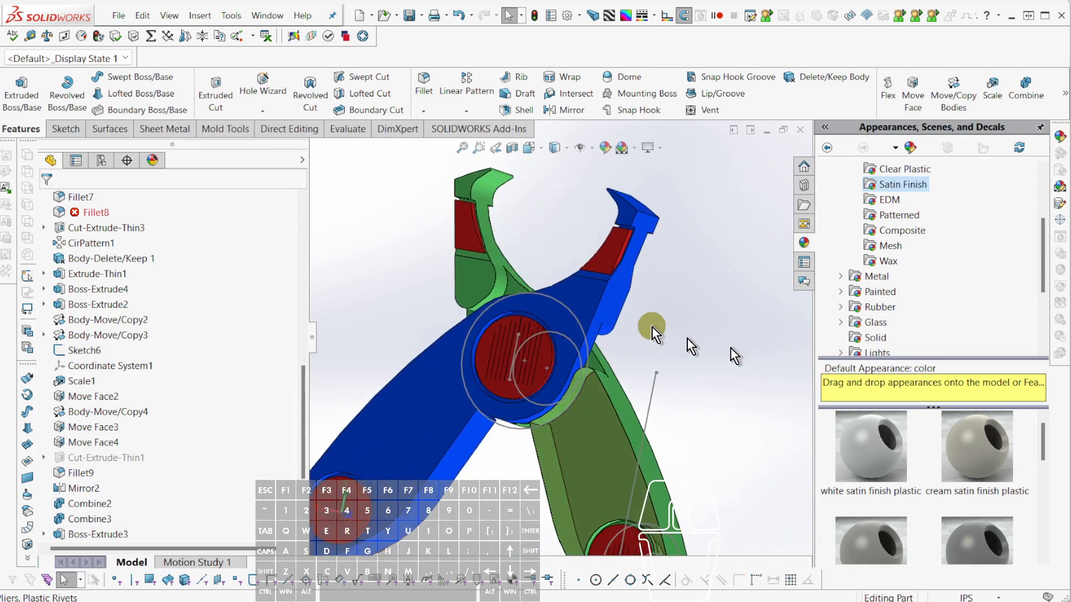
pyautogui.moveTo(627, 273); pyautogui.dragTo(655, 308, button='middle')
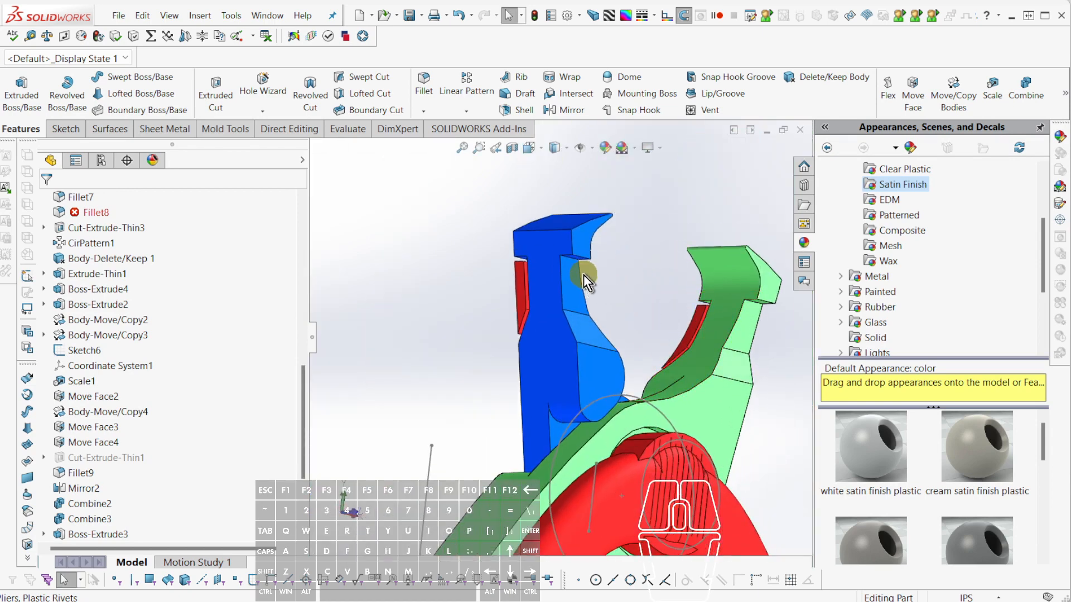
# Edit the sketch of Cut-Extrude-Thin3 at the jaw and stretch the profile's upper end far above the jaw tip.
pyautogui.scroll(-3, 584, 275)
pyautogui.click(577, 262)
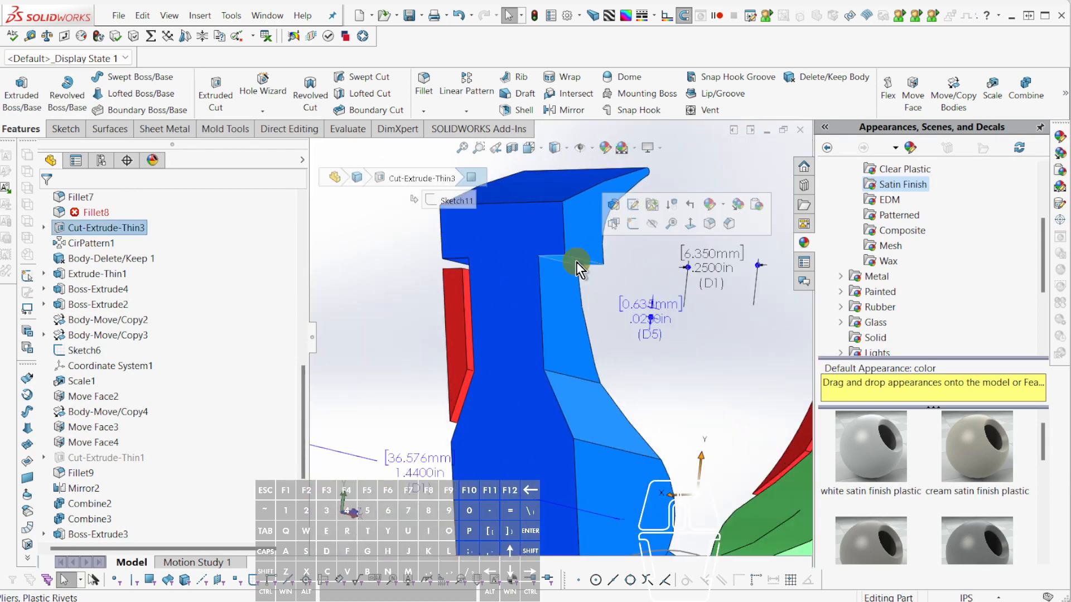
pyautogui.click(44, 229)
pyautogui.click(84, 243)
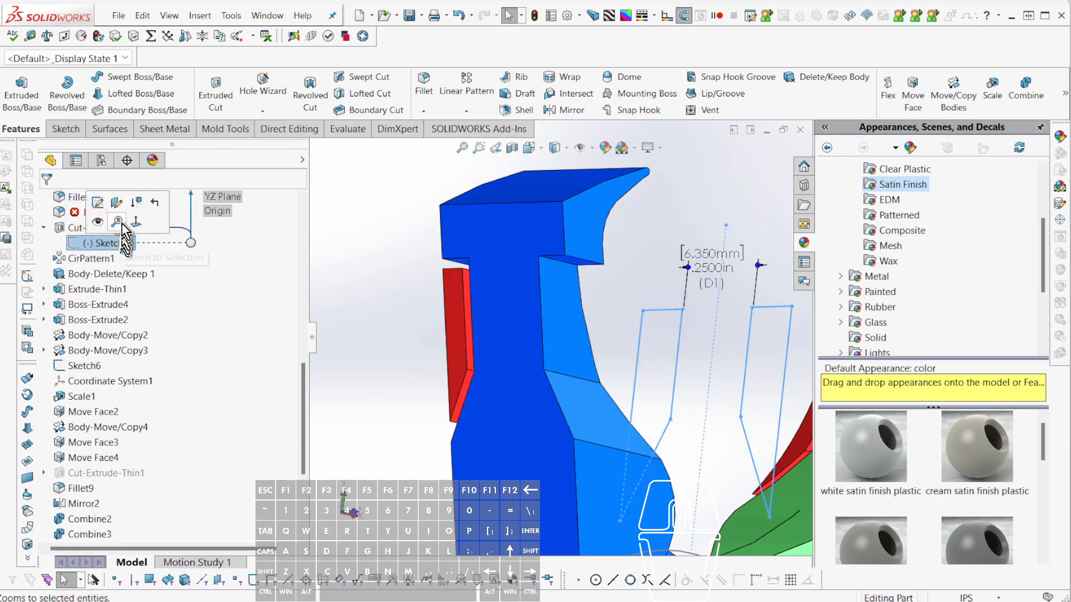
pyautogui.click(153, 215)
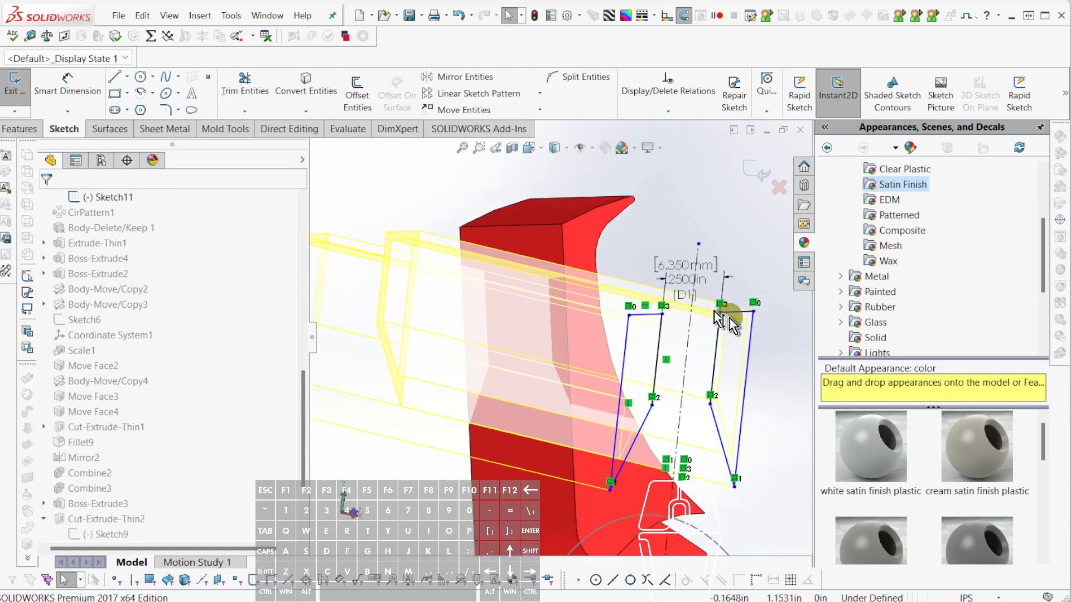
pyautogui.moveTo(732, 314)
pyautogui.mouseDown()
pyautogui.moveTo(753, 166)
pyautogui.moveTo(748, 93)
pyautogui.mouseUp()
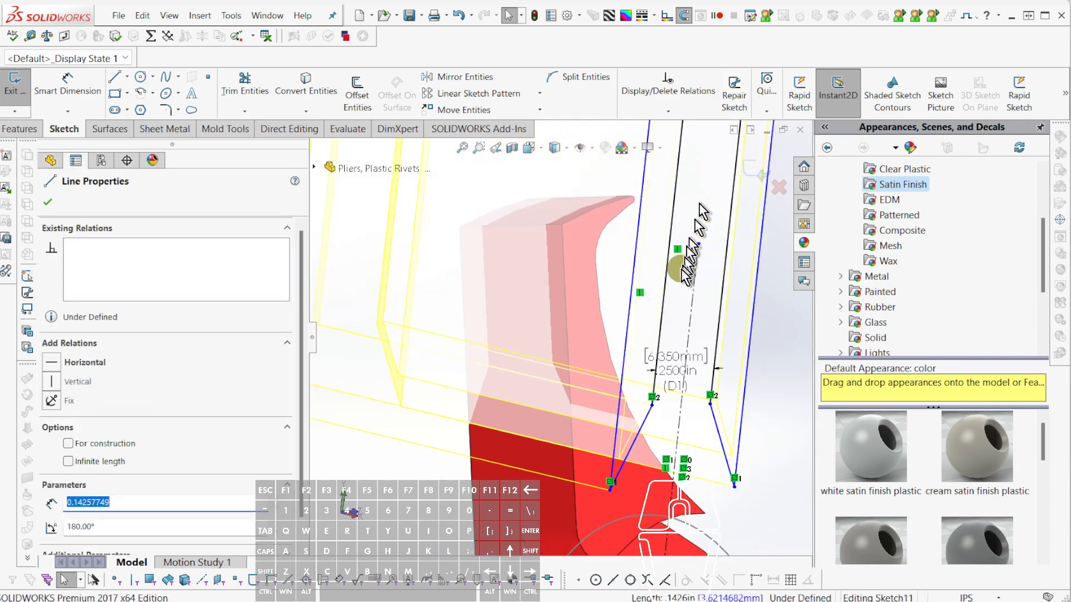
pyautogui.click(708, 406)
pyautogui.press('Escape')
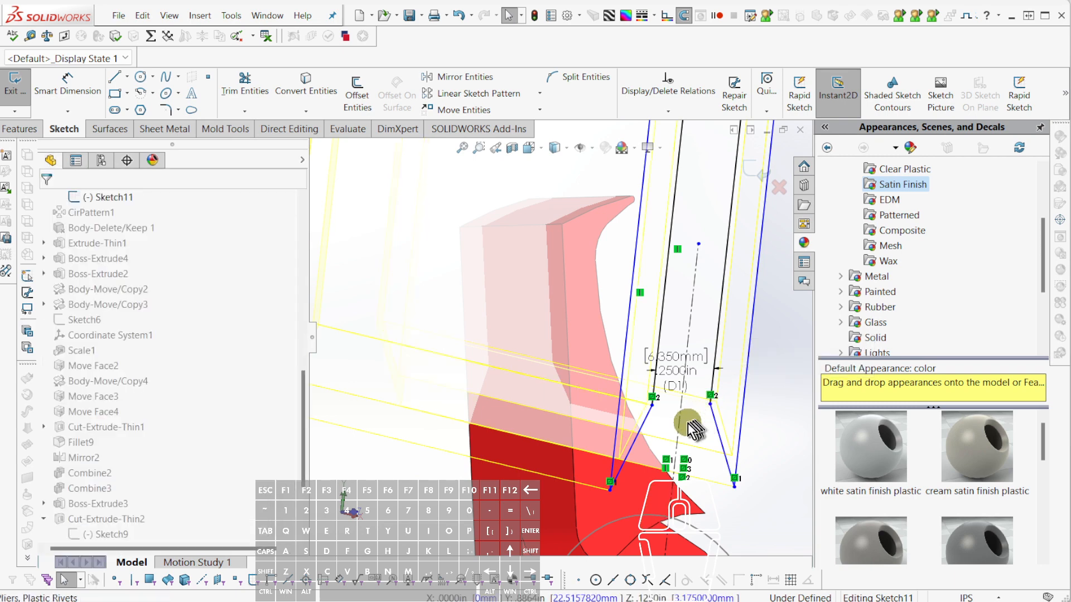
# Dimension the angle between the vertical centerline and the slanted lower line of the cut profile.
pyautogui.press('d')
pyautogui.click(678, 429)
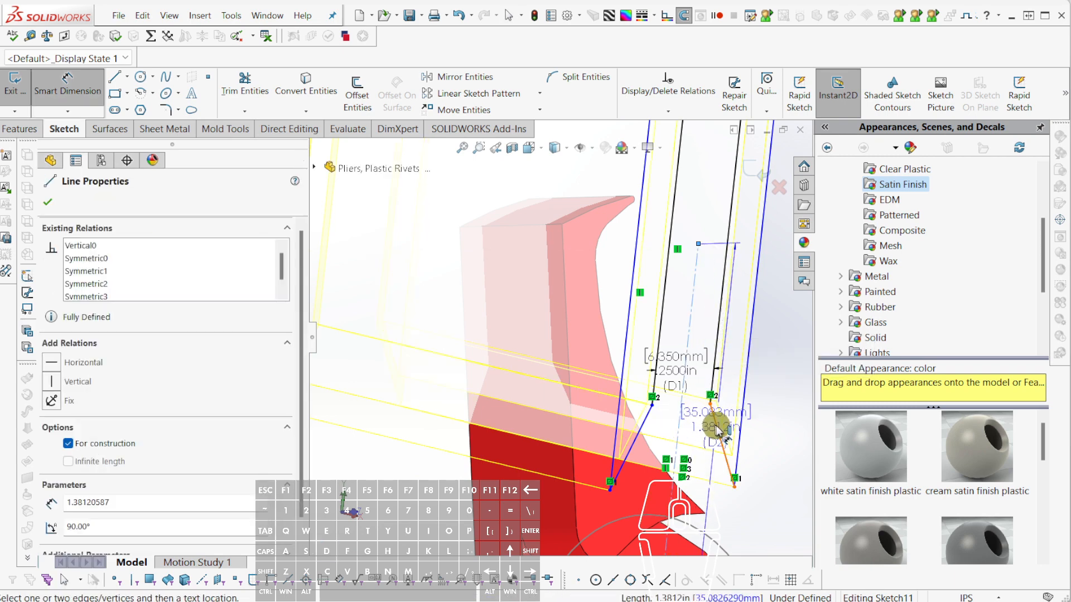
pyautogui.click(706, 446)
pyautogui.press('Return')
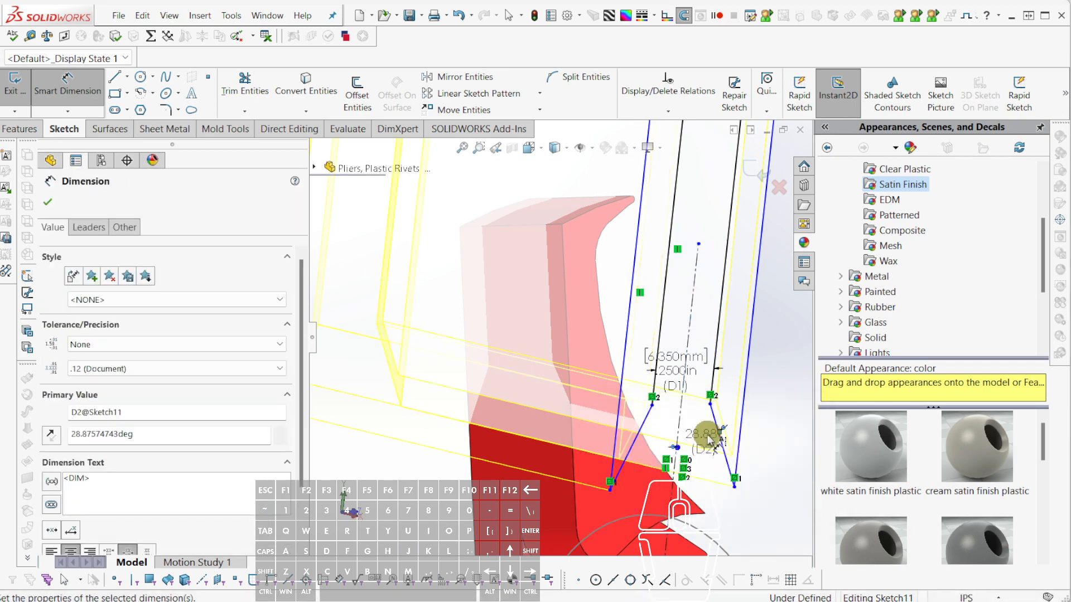
pyautogui.press('Escape')
# Move the profile's lower corners up toward the jaw tip, then exit the sketch and rebuild anyway.
pyautogui.moveTo(712, 406)
pyautogui.mouseDown()
pyautogui.moveTo(725, 239)
pyautogui.moveTo(723, 255)
pyautogui.mouseUp()
pyautogui.press('r')
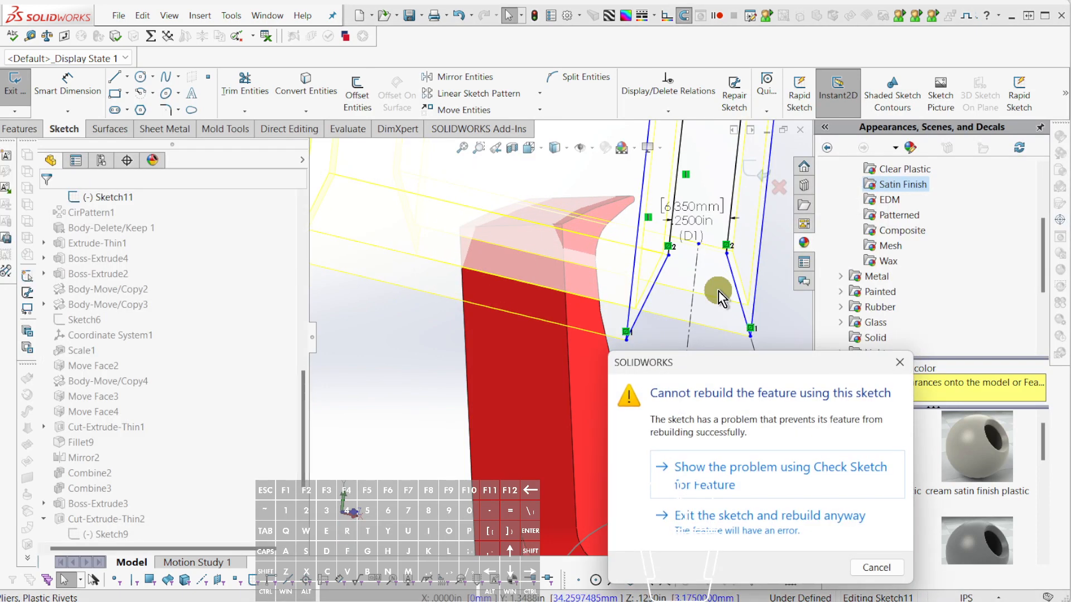
pyautogui.click(753, 516)
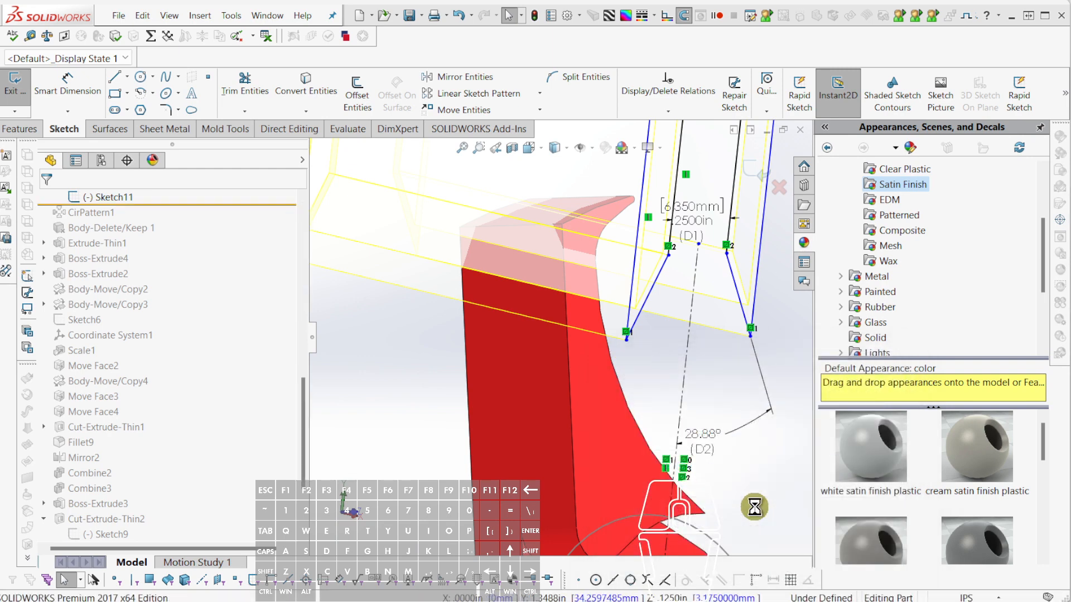
# Remove the face-level appearance from the green handle's large flat face below the hub.
pyautogui.scroll(4, 677, 395)
pyautogui.moveTo(678, 397); pyautogui.dragTo(752, 392, button='middle')
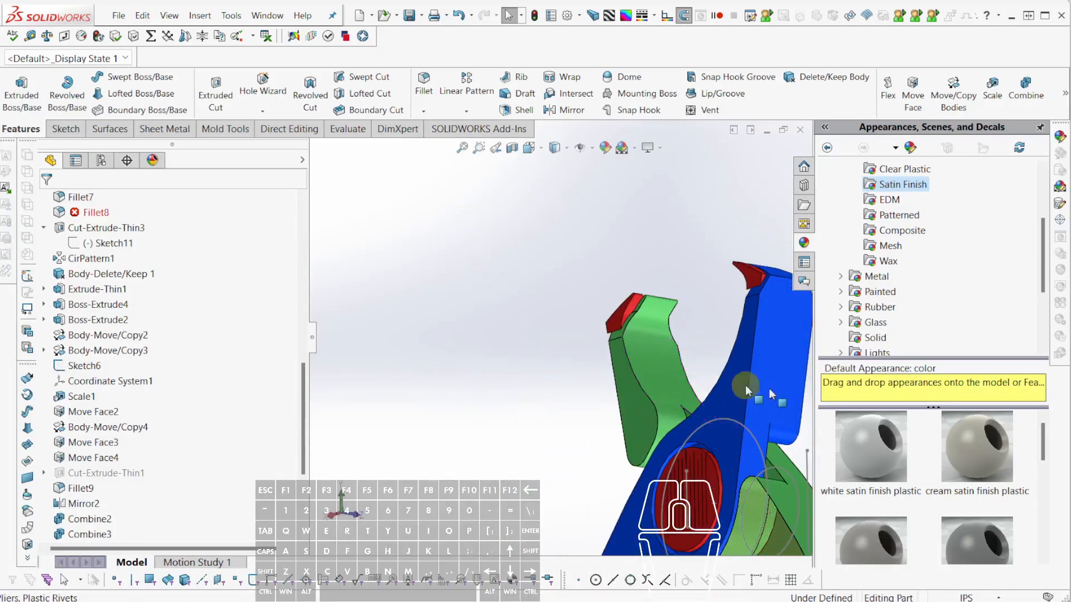
pyautogui.scroll(4, 731, 351)
pyautogui.moveTo(709, 301); pyautogui.dragTo(671, 452, button='middle')
pyautogui.rightClick(667, 461)
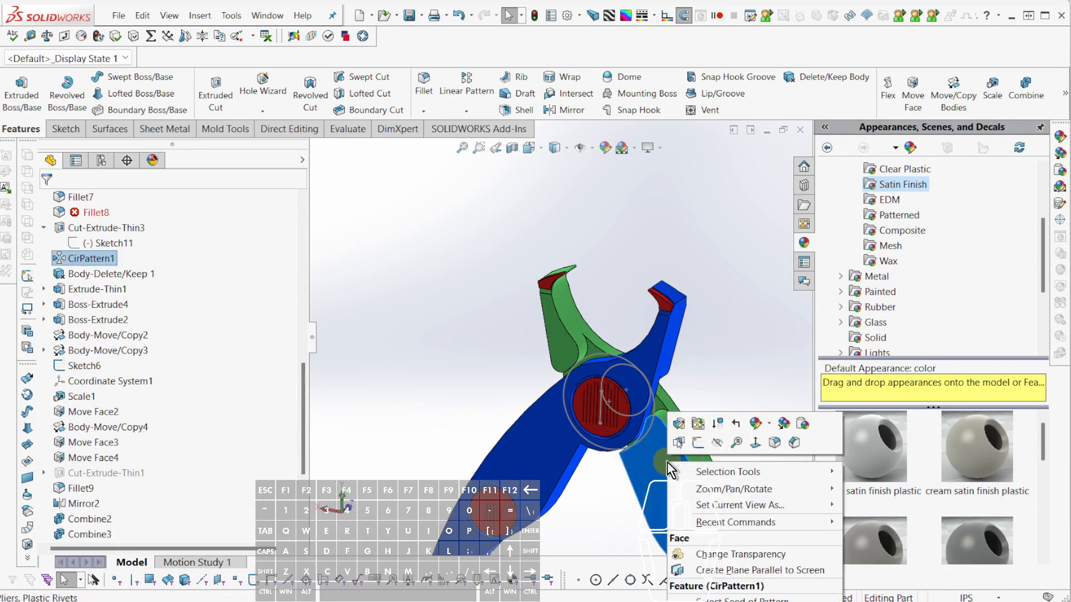
pyautogui.click(768, 425)
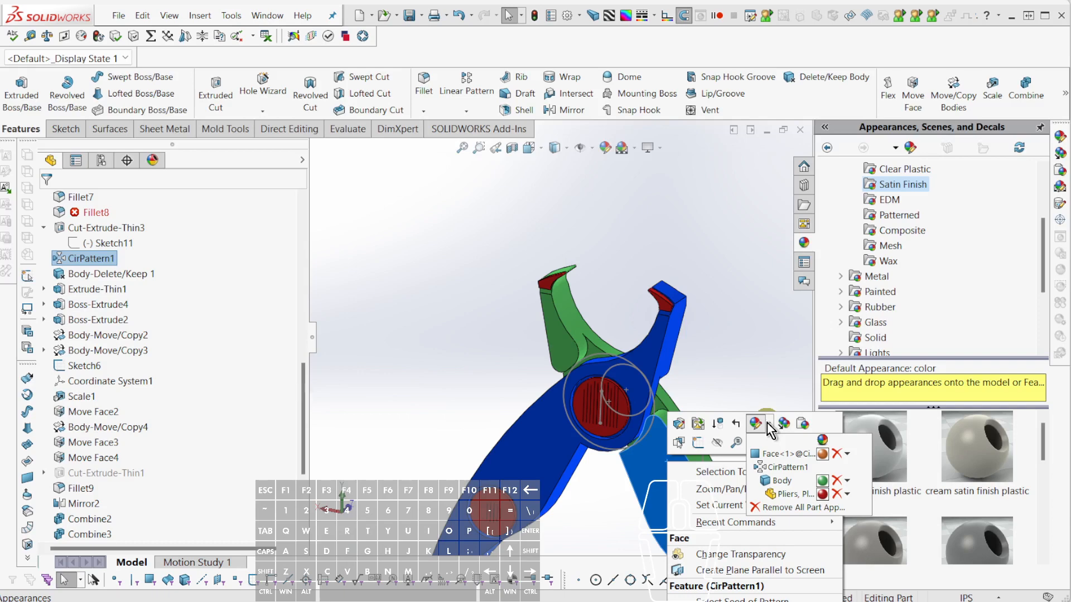
pyautogui.click(832, 455)
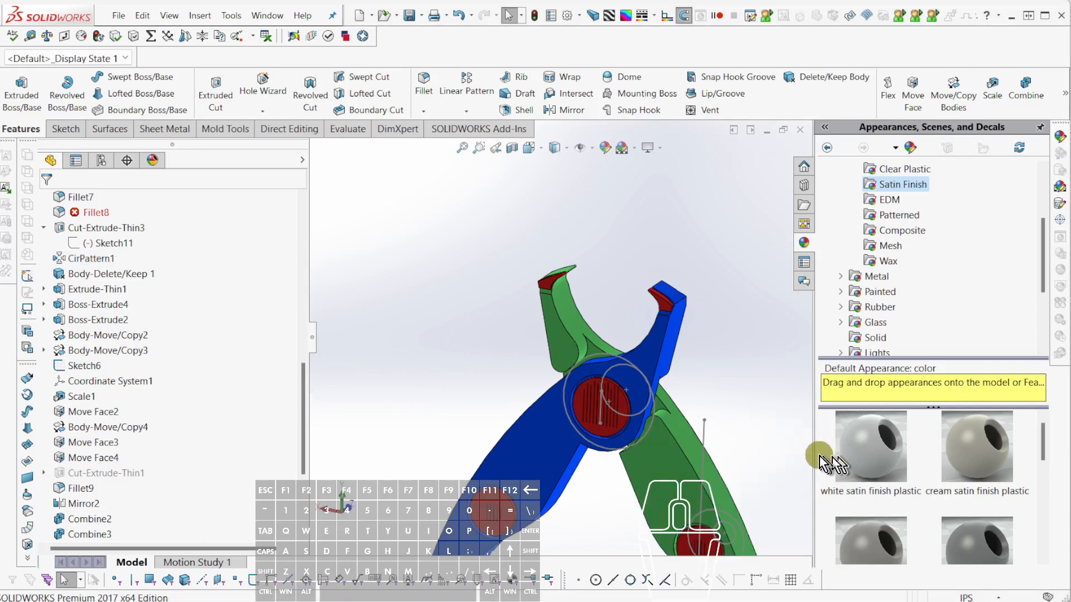
# Examine the reshaped jaws and the handles around the pivot hub from the front and back.
pyautogui.moveTo(826, 454); pyautogui.dragTo(633, 419, button='middle')
pyautogui.scroll(3, 570, 360)
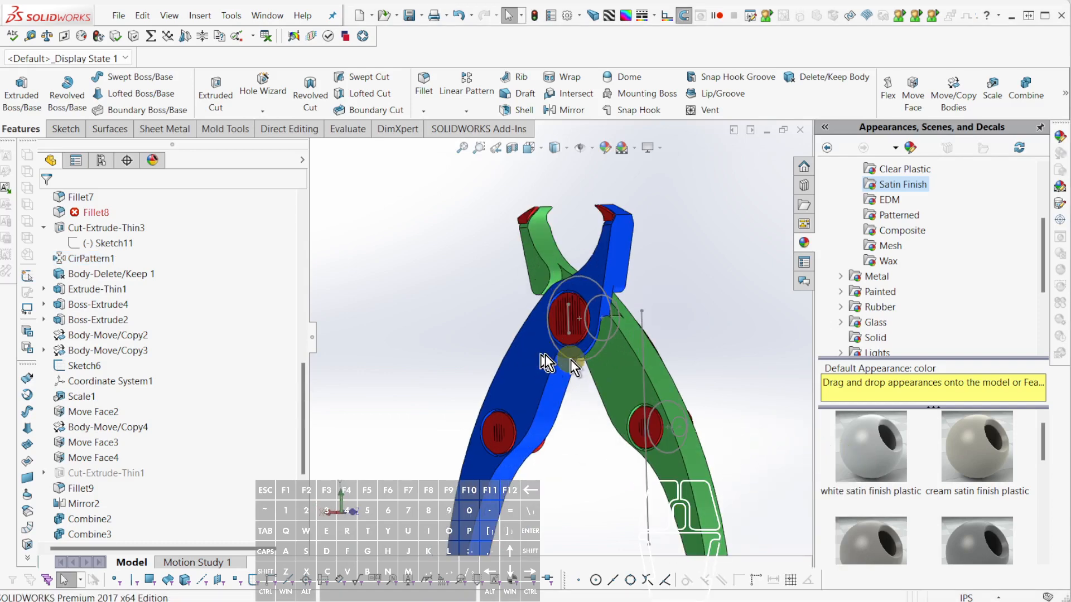
pyautogui.moveTo(642, 366); pyautogui.dragTo(563, 334, button='middle')
pyautogui.scroll(2, 552, 330)
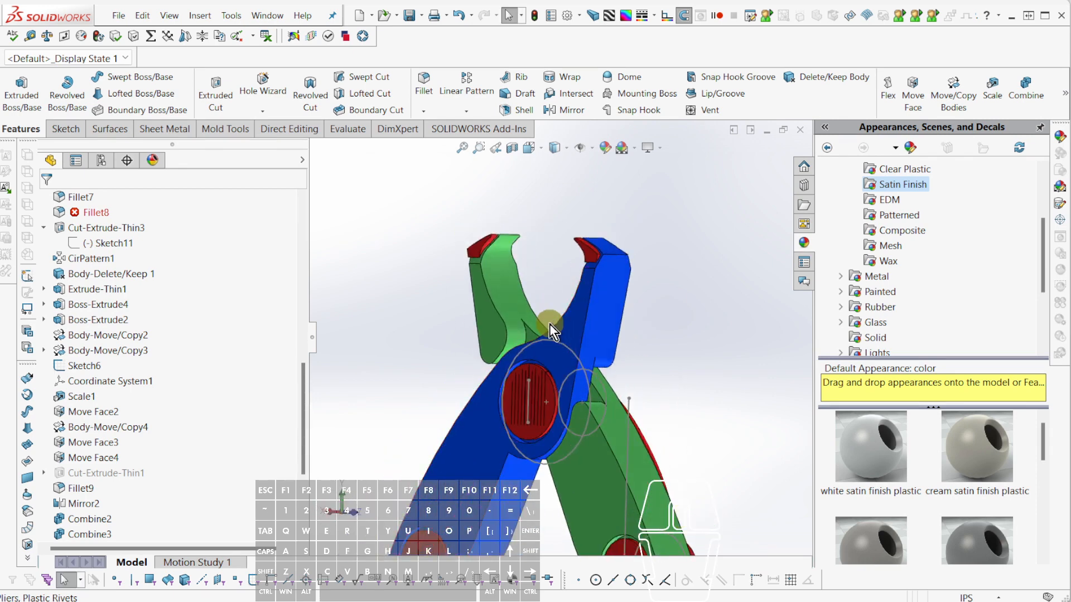
pyautogui.moveTo(550, 324); pyautogui.dragTo(588, 367, button='middle')
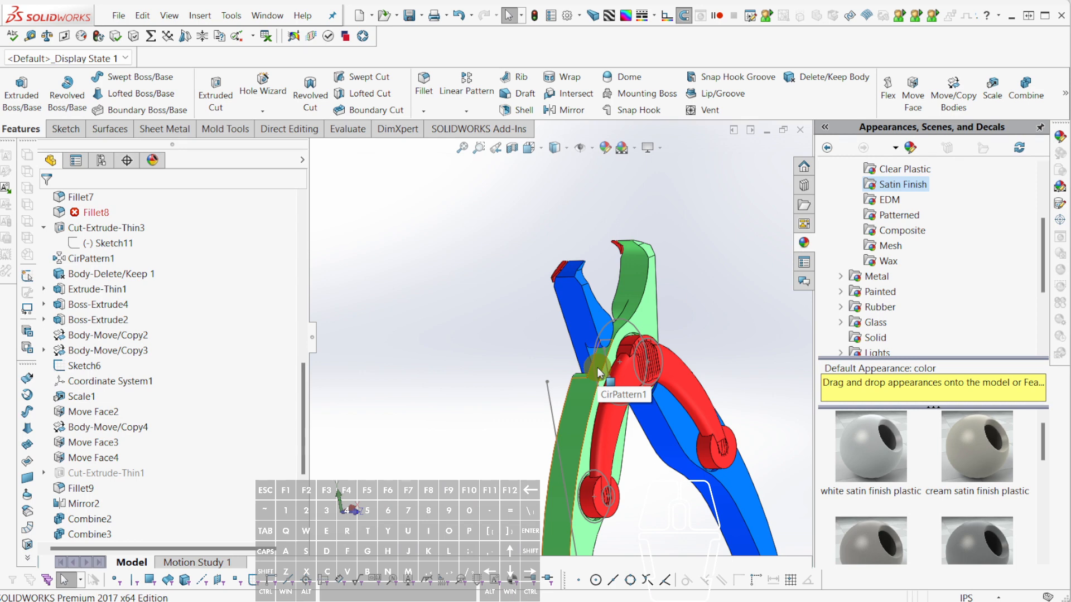
pyautogui.moveTo(600, 373); pyautogui.dragTo(600, 337, button='middle')
pyautogui.scroll(-5, 645, 316)
pyautogui.scroll(5, 645, 315)
pyautogui.scroll(-5, 502, 251)
pyautogui.scroll(3, 607, 350)
pyautogui.scroll(-4, 175, 503)
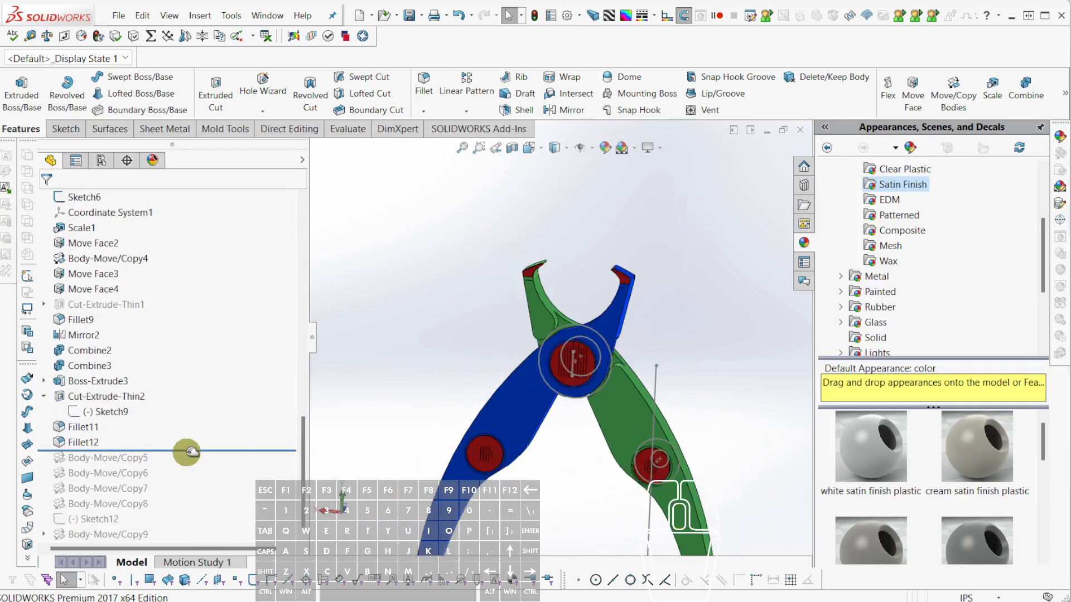
# Temporarily unsuppress Body-Move/Copy9 to examine the jaws and handles in the closed position, and suppress it again.
pyautogui.moveTo(192, 452)
pyautogui.mouseDown()
pyautogui.moveTo(139, 528)
pyautogui.moveTo(99, 537)
pyautogui.mouseUp()
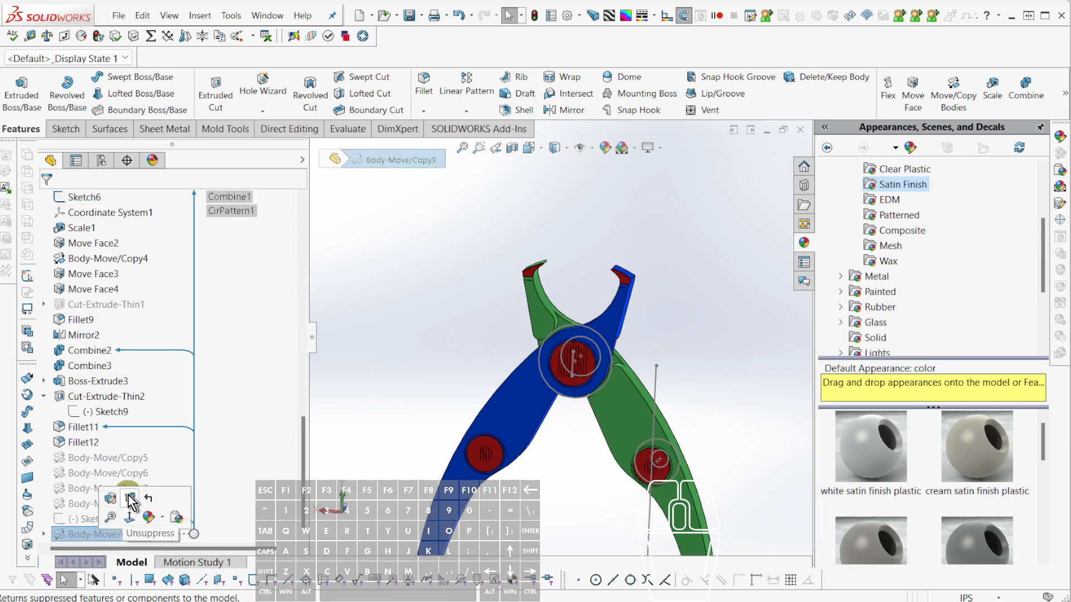
pyautogui.scroll(-3, 597, 427)
pyautogui.moveTo(645, 328); pyautogui.dragTo(468, 258, button='middle')
pyautogui.moveTo(638, 291); pyautogui.dragTo(627, 385, button='middle')
pyautogui.scroll(6, 765, 396)
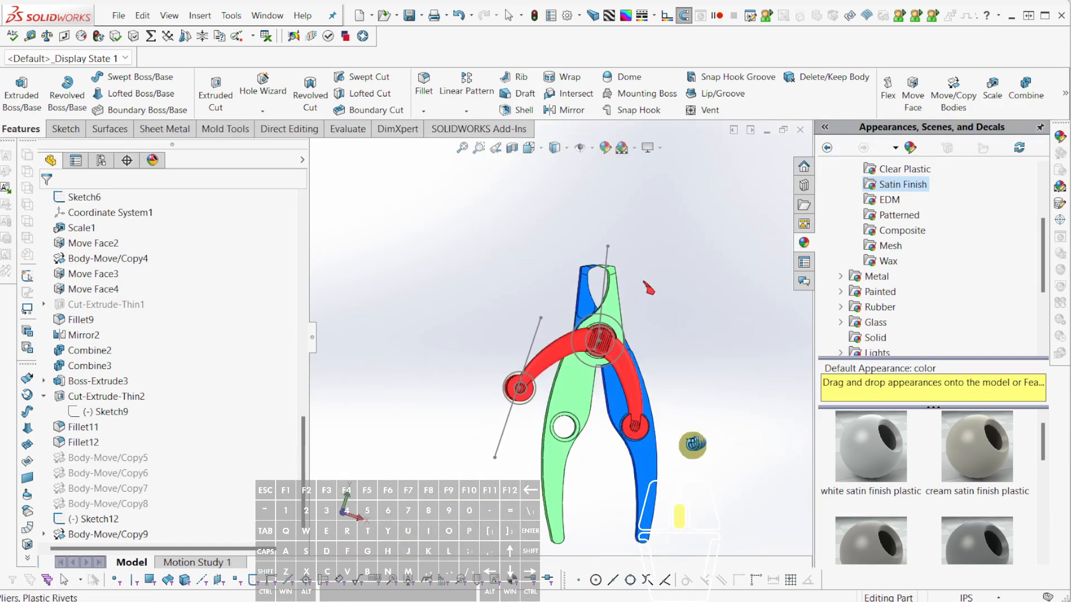
pyautogui.scroll(-5, 627, 381)
pyautogui.scroll(-2, 581, 386)
pyautogui.scroll(5, 608, 372)
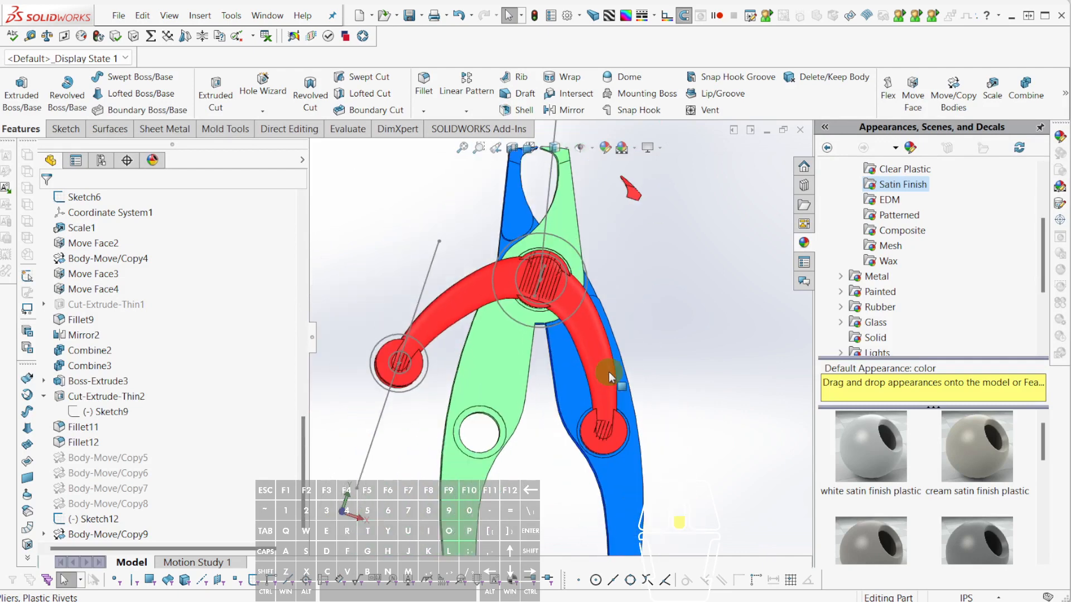
pyautogui.scroll(-4, 552, 349)
pyautogui.moveTo(544, 356); pyautogui.dragTo(630, 352, button='middle')
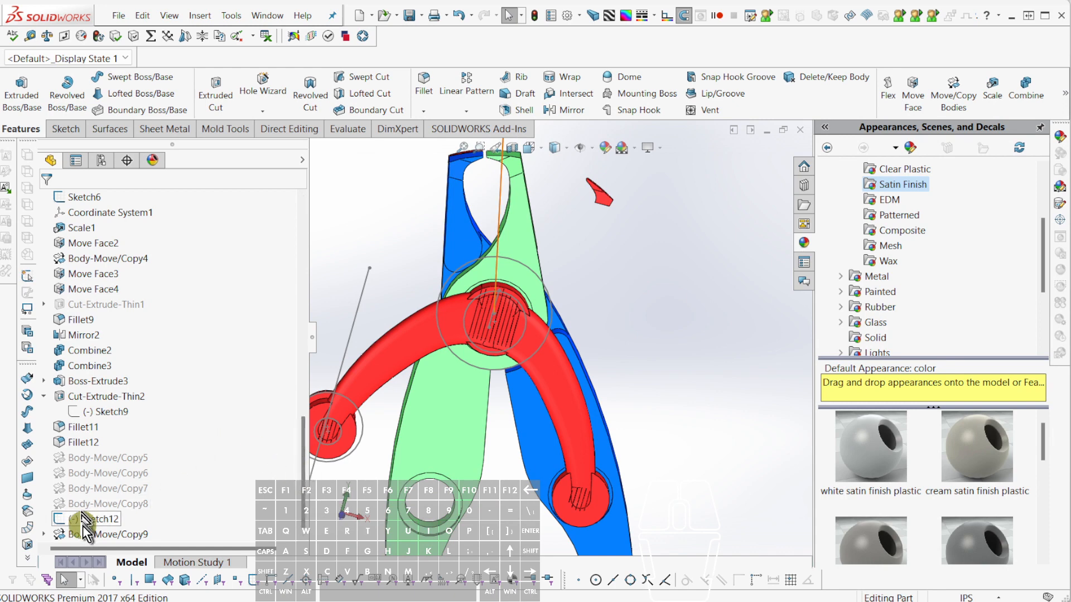
pyautogui.click(80, 454)
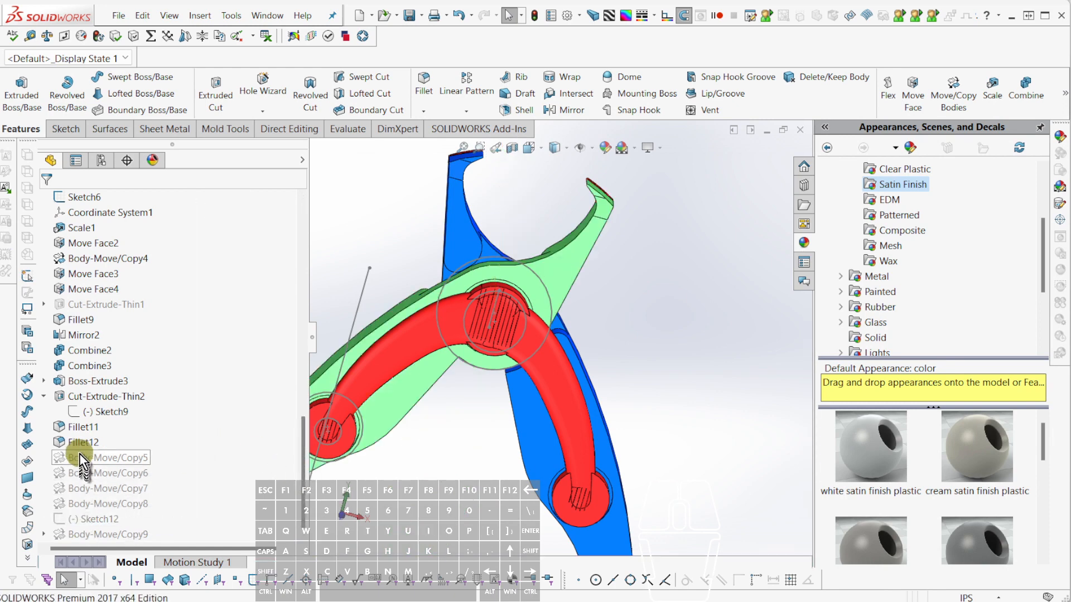
# Roll the model back to just before Cut-Extrude-Thin3 and select the failed Fillet1.
pyautogui.scroll(5, 135, 468)
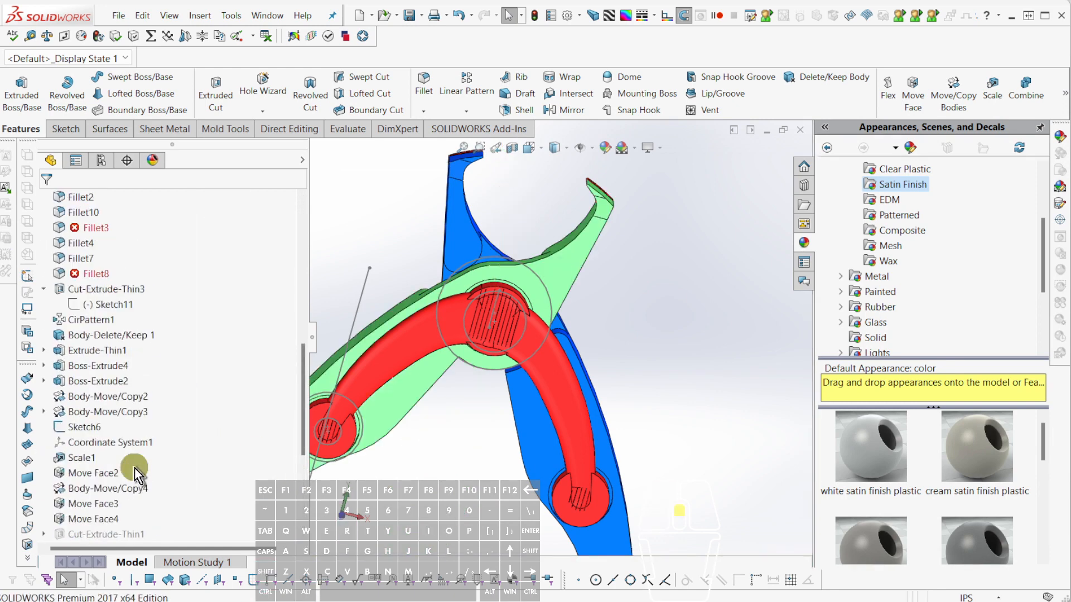
pyautogui.scroll(3, 124, 335)
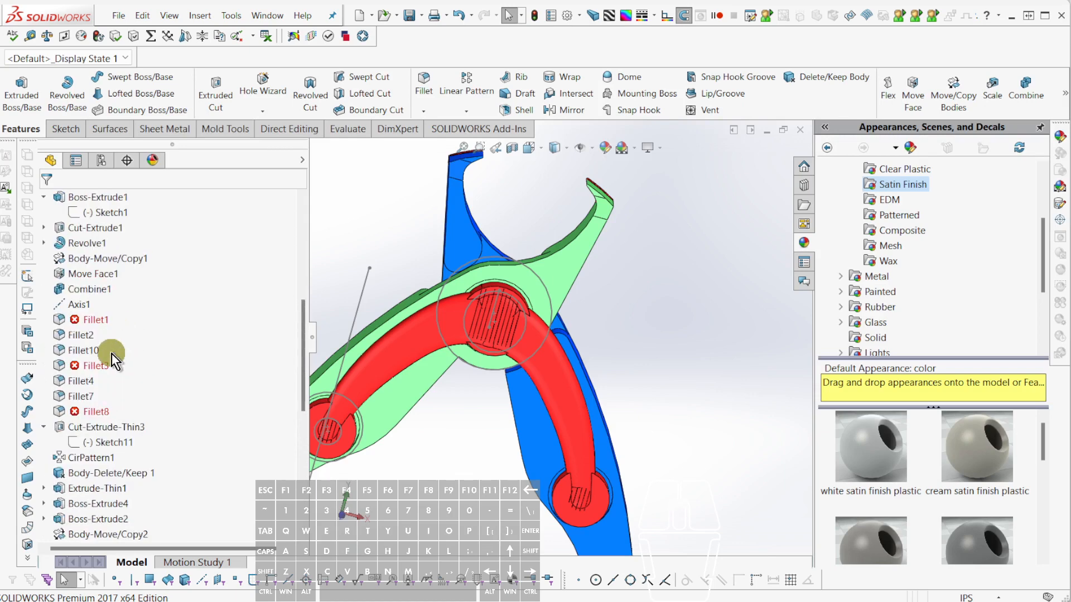
pyautogui.moveTo(531, 357); pyautogui.dragTo(627, 502, button='middle')
pyautogui.scroll(-4, 626, 502)
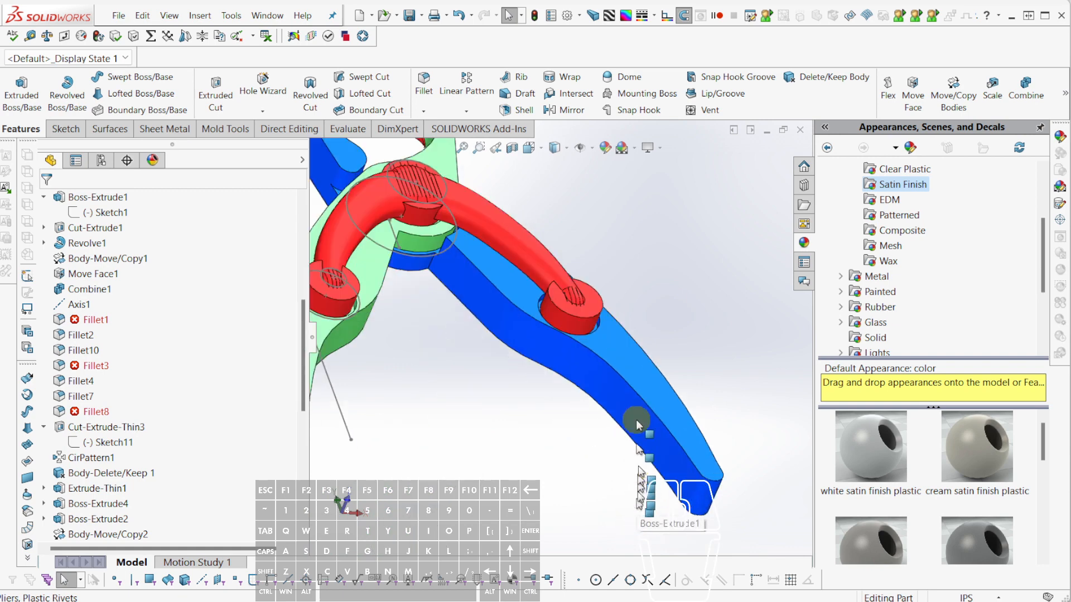
pyautogui.moveTo(626, 378); pyautogui.dragTo(569, 576, button='middle')
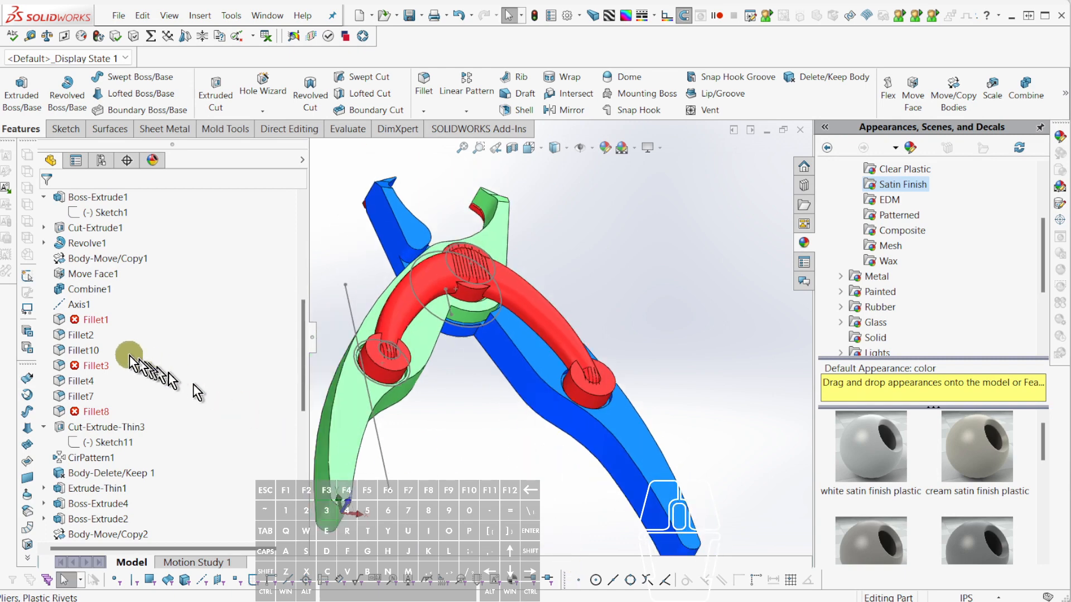
pyautogui.click(87, 425)
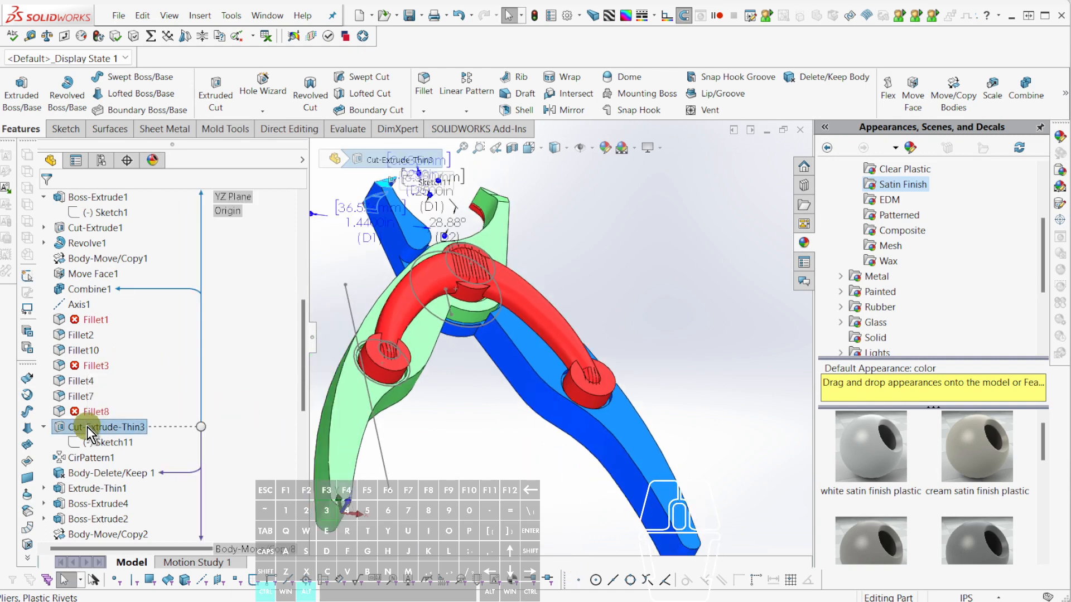
pyautogui.hotkey('ctrl', 'alt', 'r')
pyautogui.click(87, 277)
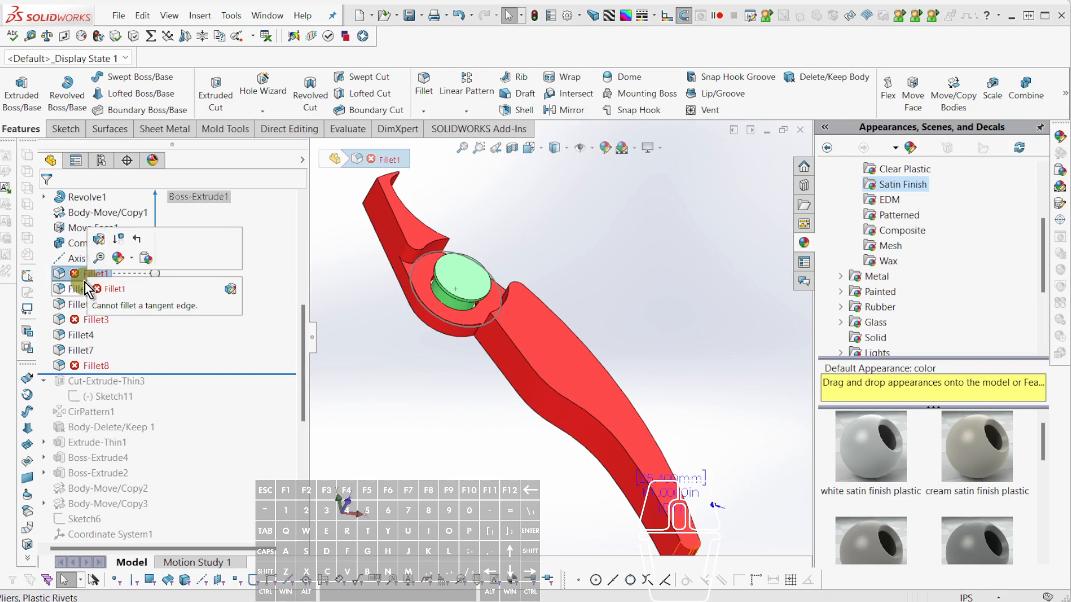
# Add the two remaining vertical jaw and handle edges beside the pivot hub to Fillet7.
pyautogui.scroll(-5, 531, 272)
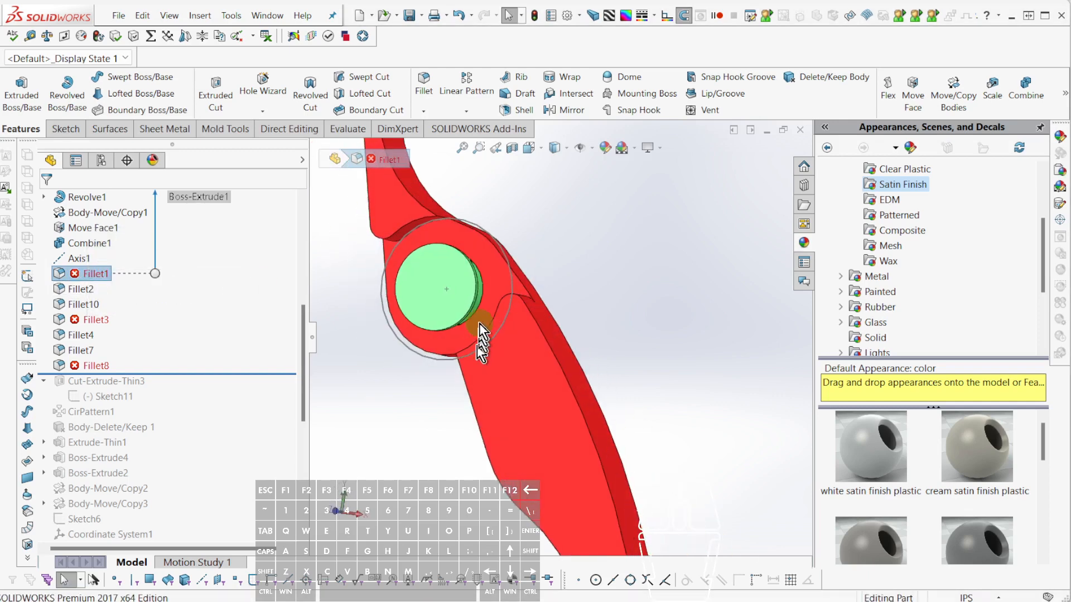
pyautogui.scroll(3, 454, 225)
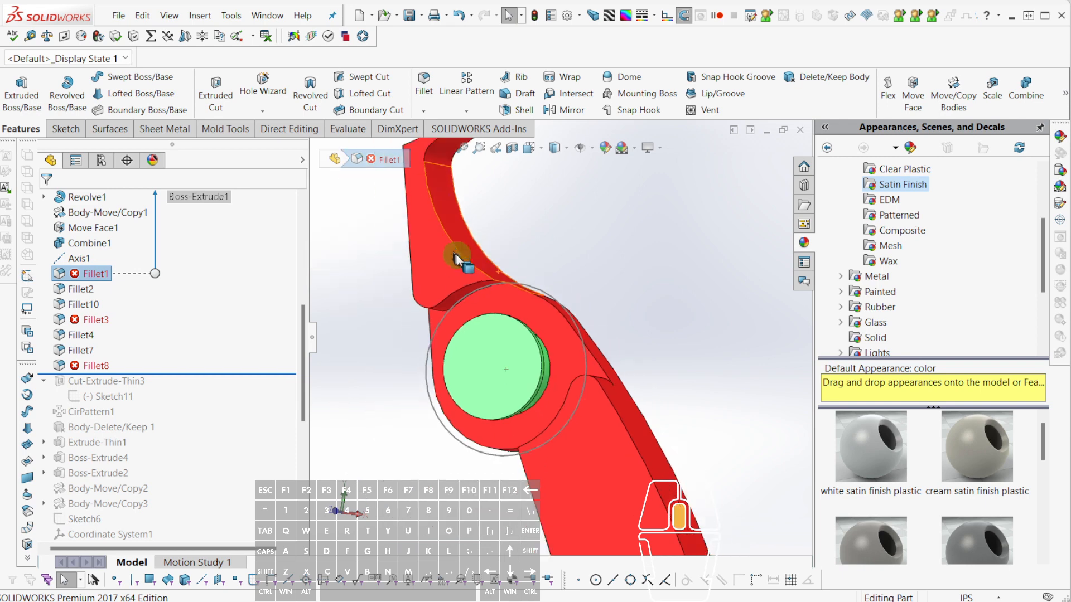
pyautogui.moveTo(456, 255); pyautogui.dragTo(516, 287, button='middle')
pyautogui.scroll(-4, 516, 295)
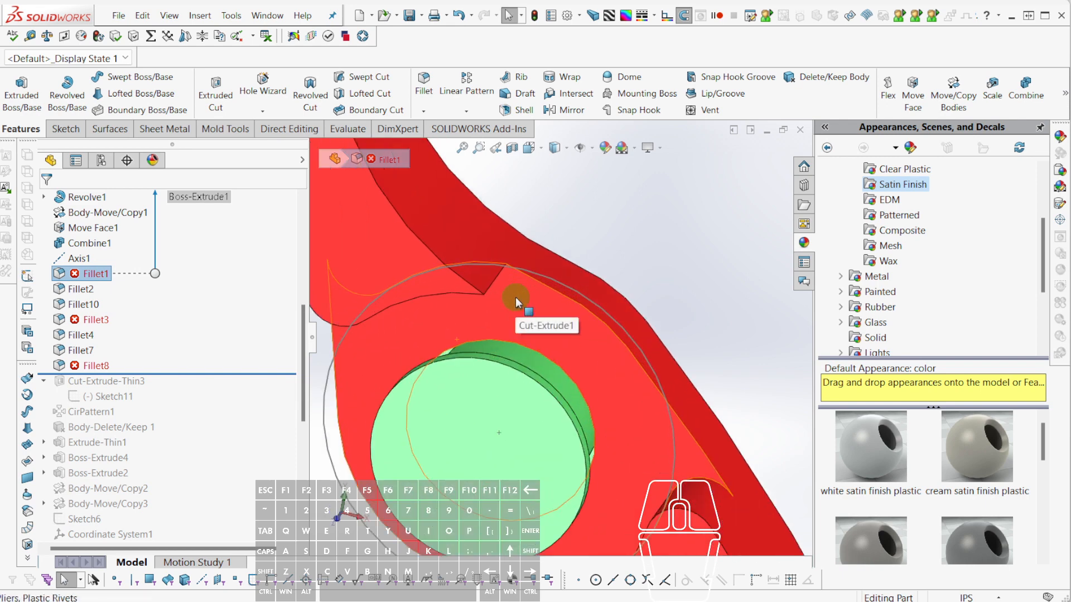
pyautogui.moveTo(466, 323); pyautogui.dragTo(488, 240, button='middle')
pyautogui.click(363, 276)
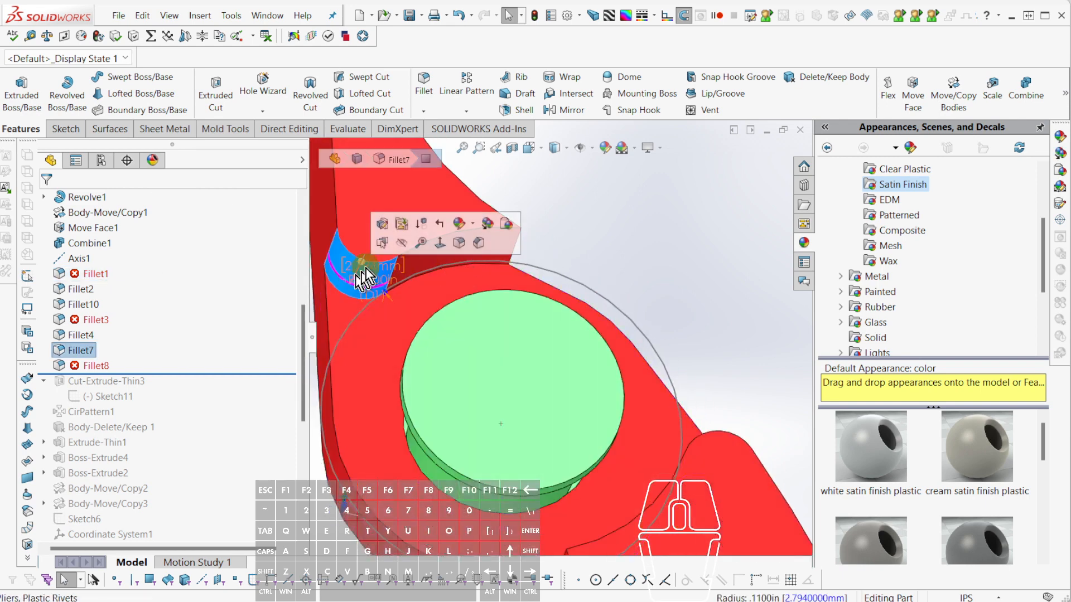
pyautogui.click(385, 227)
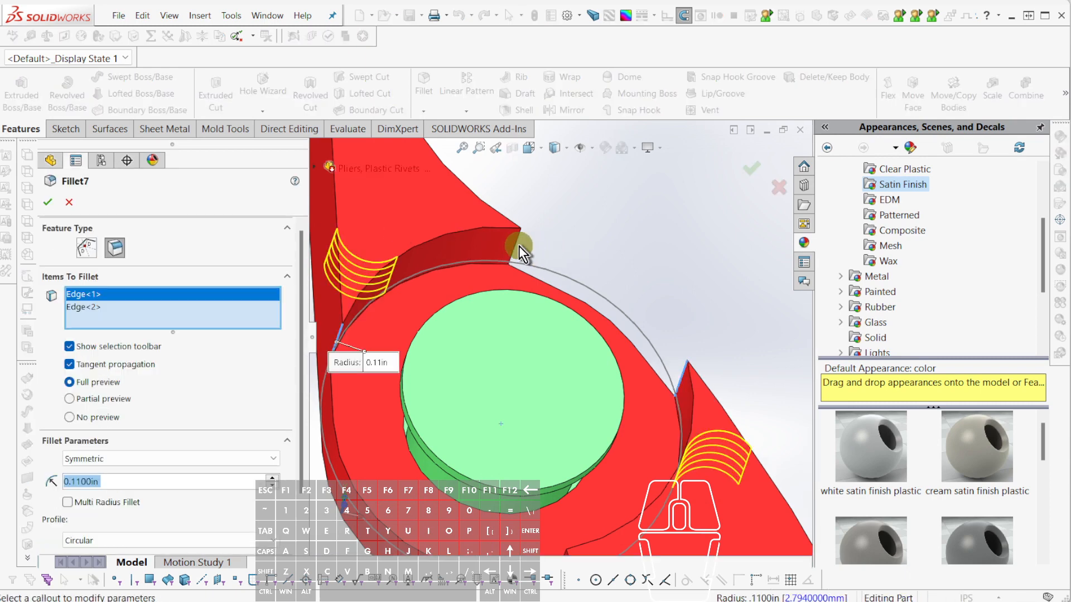
pyautogui.click(545, 297)
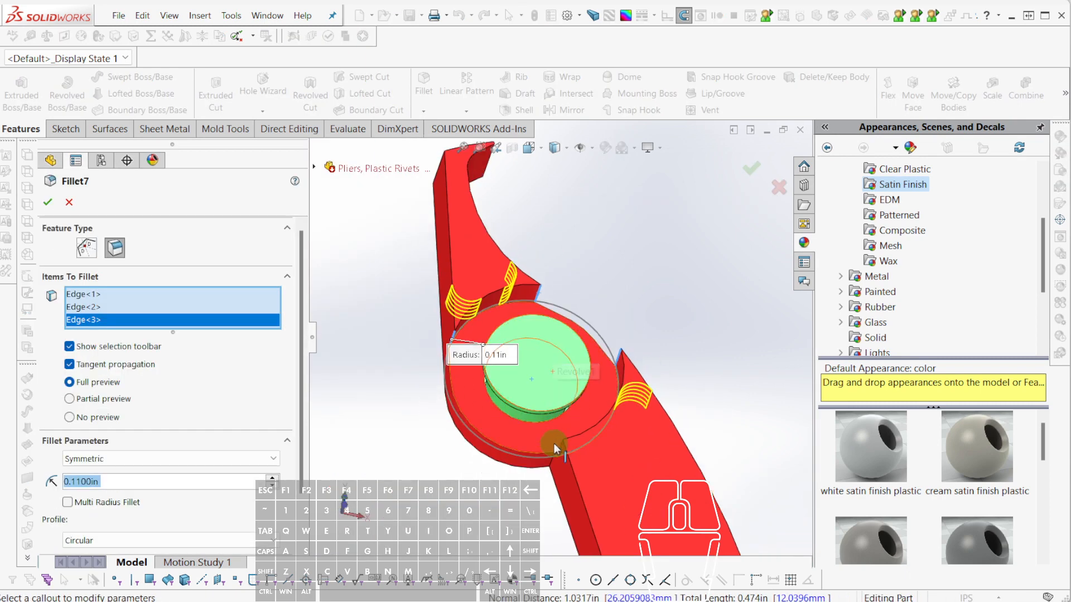
pyautogui.moveTo(554, 444); pyautogui.dragTo(570, 450, button='middle')
pyautogui.click(560, 445)
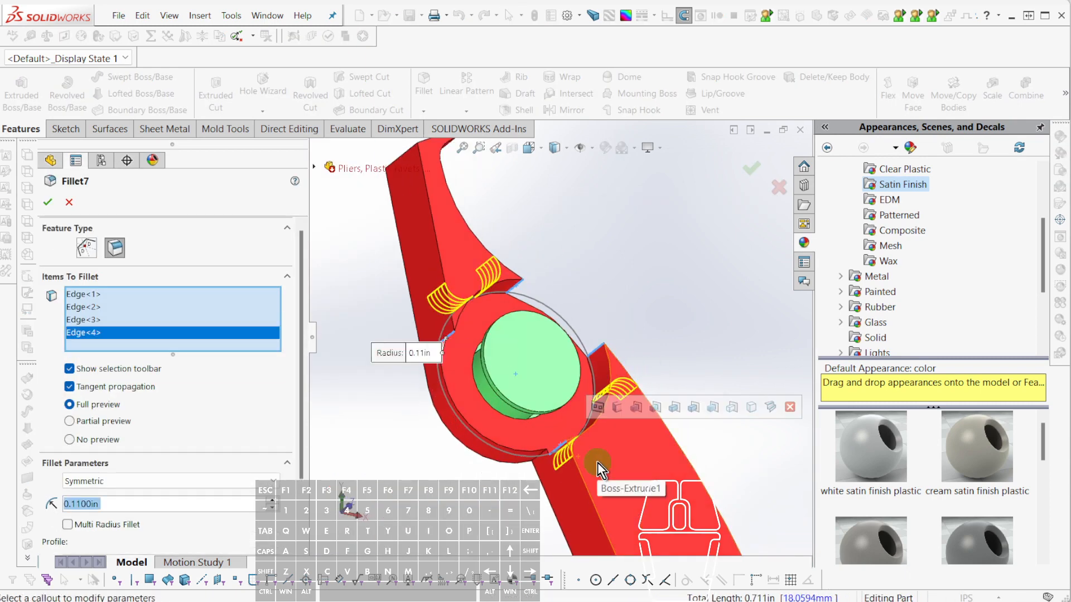
pyautogui.rightClick(597, 463)
pyautogui.moveTo(597, 462); pyautogui.dragTo(661, 368, button='middle')
pyautogui.press('Escape')
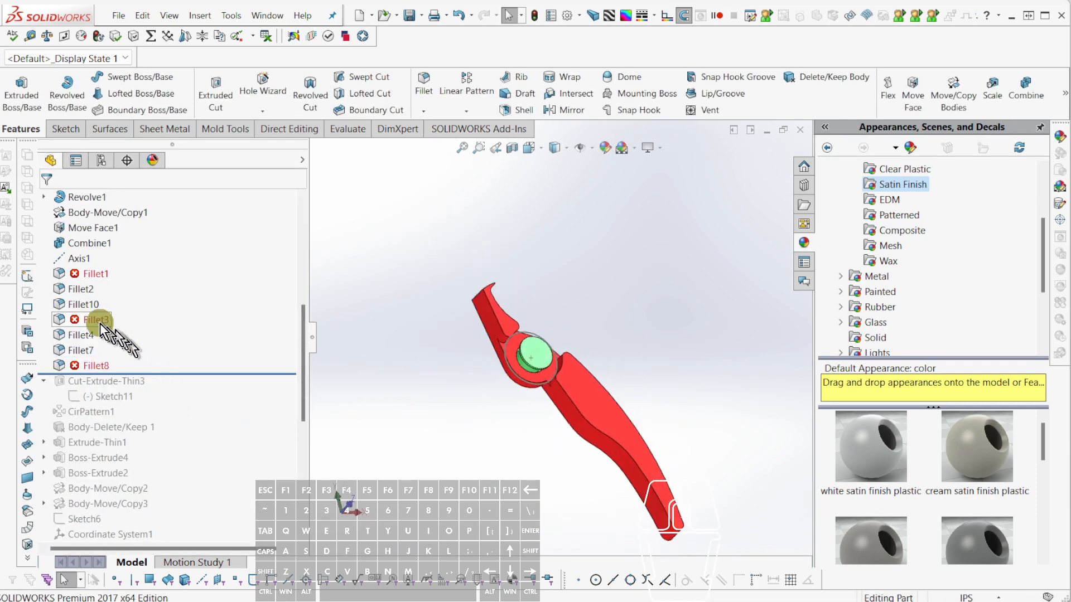
# Review the edges assigned to the failed Fillet3 along the jaw and handle, leaving its definition unchanged.
pyautogui.click(96, 319)
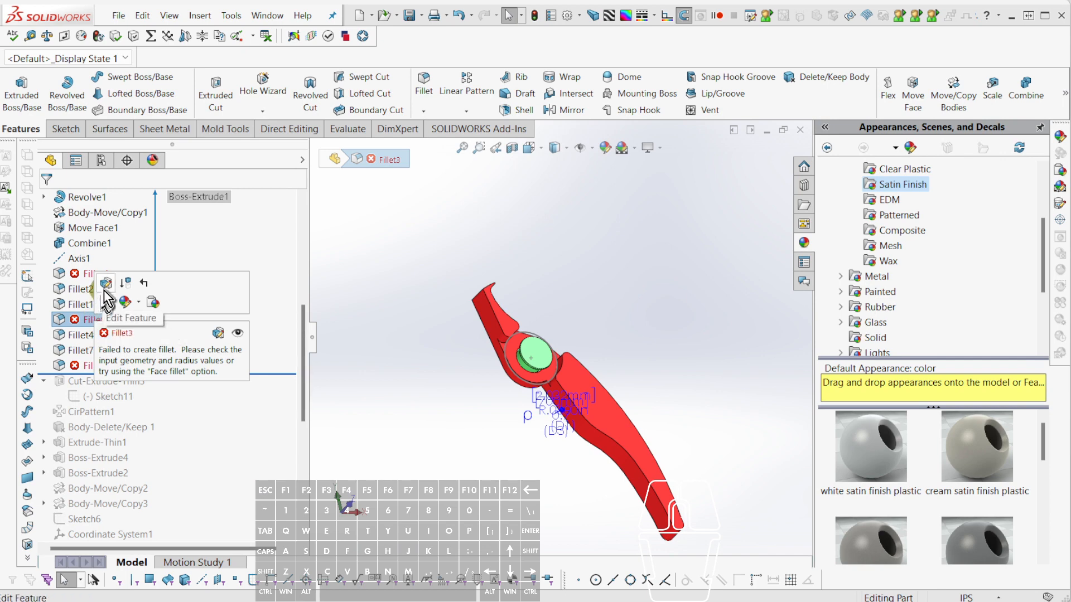
pyautogui.click(107, 290)
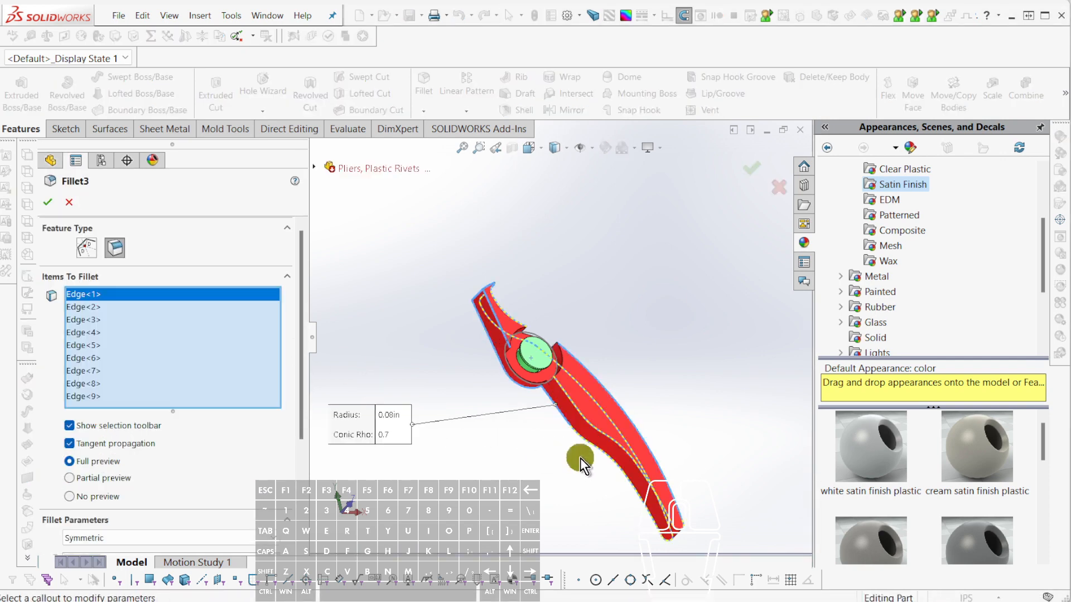
pyautogui.moveTo(590, 464); pyautogui.dragTo(560, 429, button='middle')
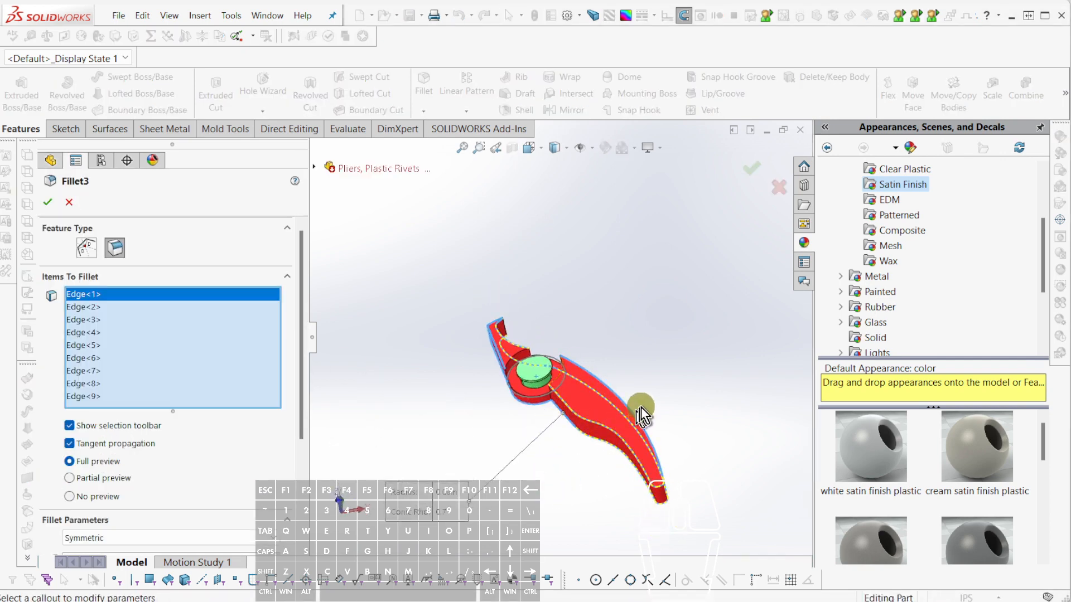
pyautogui.moveTo(638, 410); pyautogui.dragTo(680, 417, button='middle')
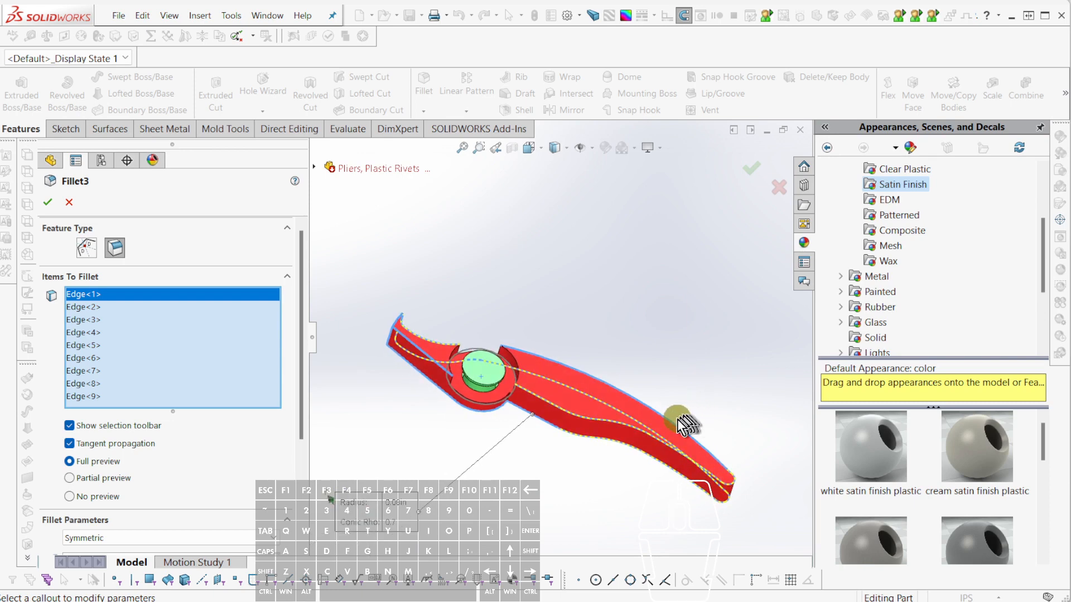
pyautogui.press('Escape')
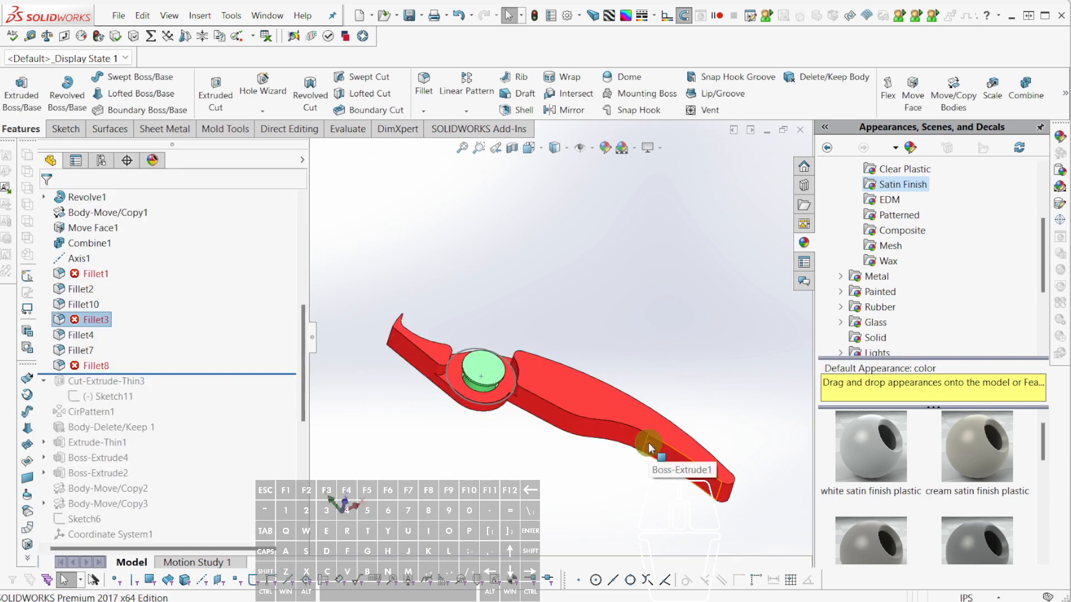
# Reorder Fillet7 so that it comes directly after Fillet1 in the feature history.
pyautogui.scroll(-5, 521, 374)
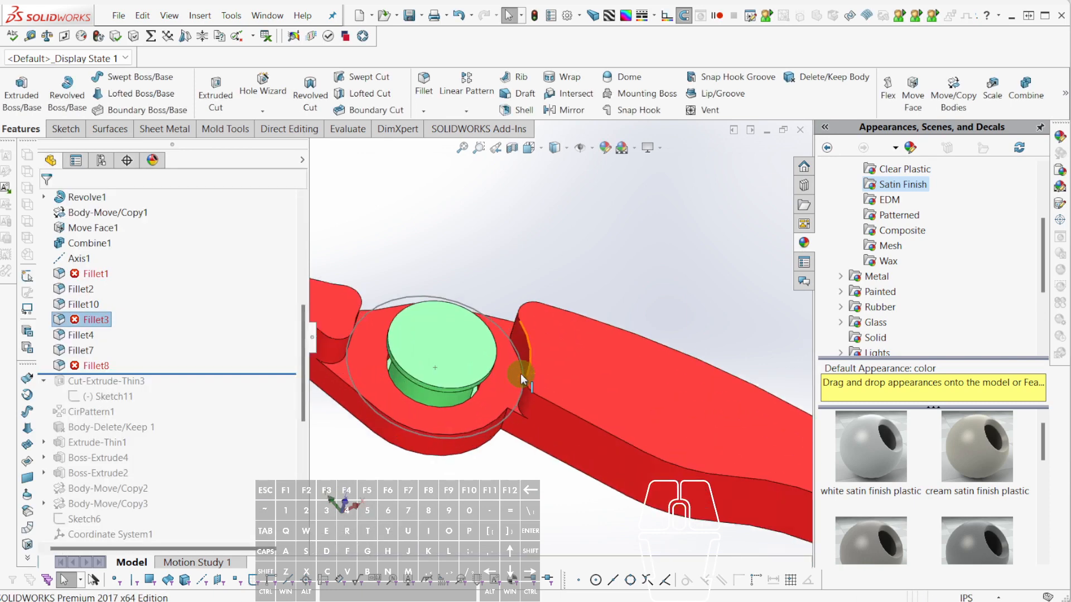
pyautogui.click(336, 352)
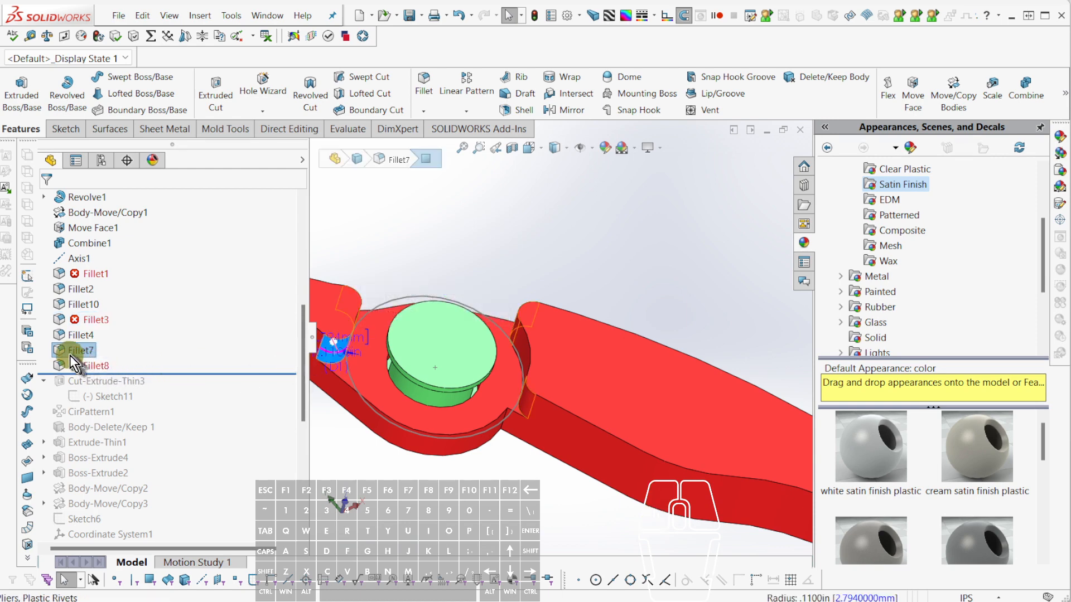
pyautogui.moveTo(65, 353); pyautogui.dragTo(68, 273)
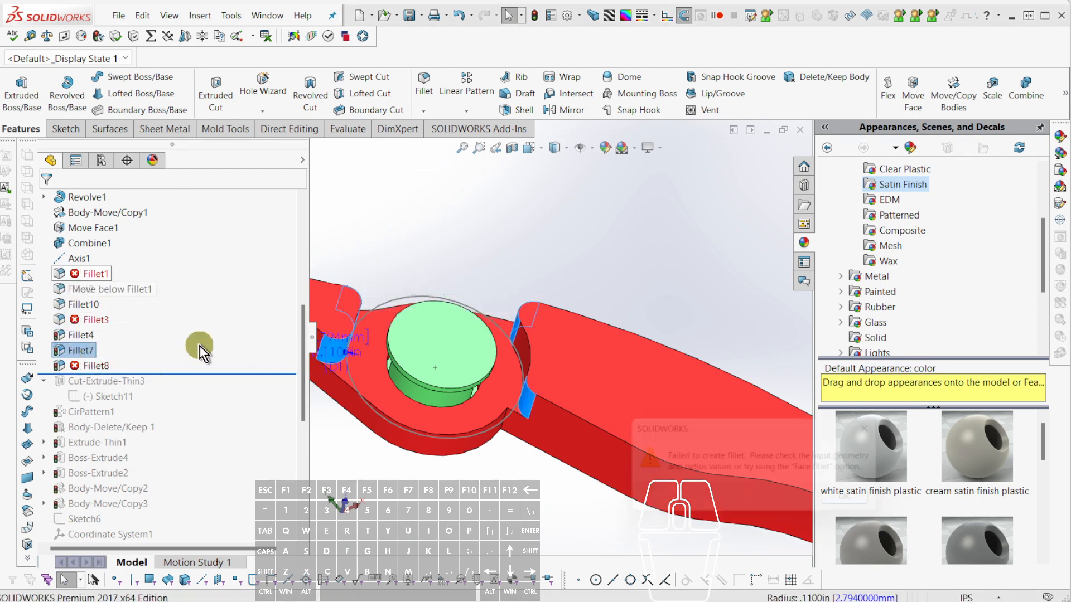
pyautogui.press('Return')
# Inspect Fillet3's edge selection again, checking Edge<6>, and cancel without editing it.
pyautogui.click(92, 336)
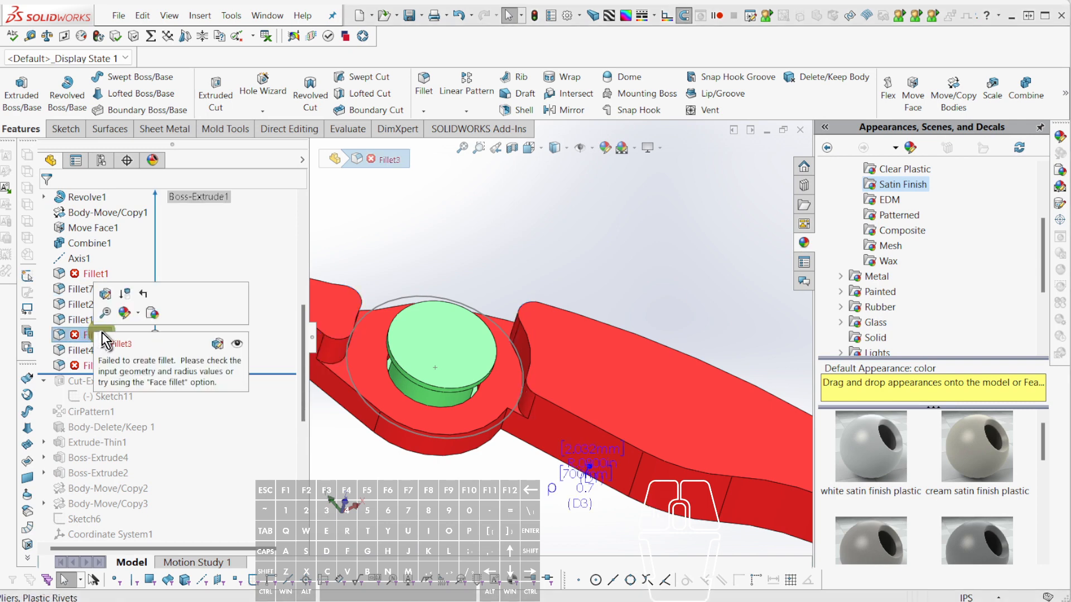
pyautogui.click(105, 294)
pyautogui.moveTo(564, 452); pyautogui.dragTo(620, 391, button='middle')
pyautogui.rightClick(162, 358)
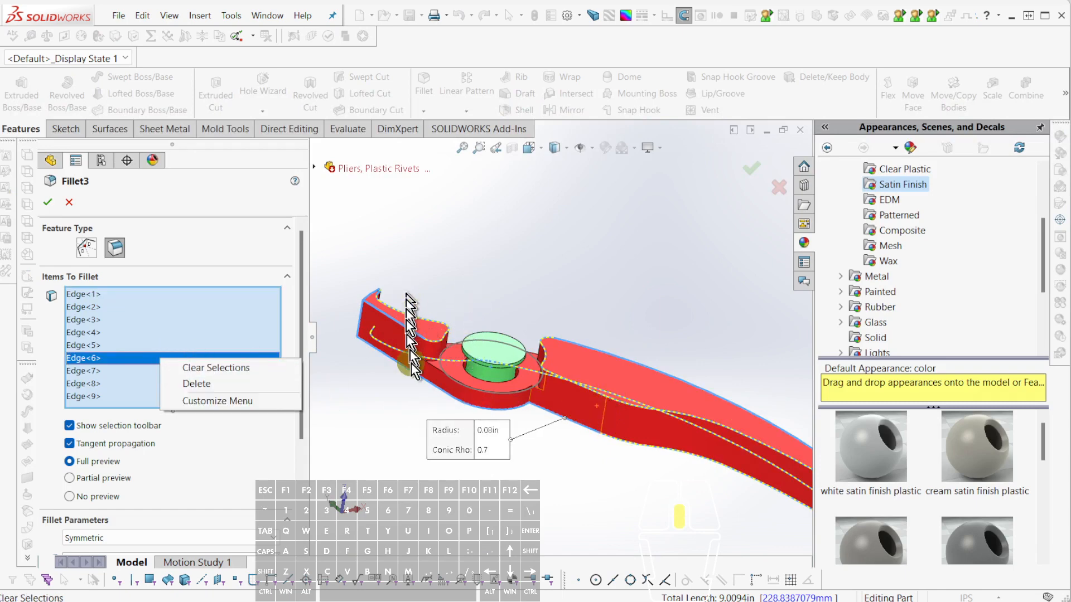
pyautogui.press('Escape')
pyautogui.press('Escape')
# Repair Fillet1 by assigning the jaw's sharp outer corner edge and setting the radius to 0.2 in.
pyautogui.moveTo(417, 335); pyautogui.dragTo(394, 301, button='middle')
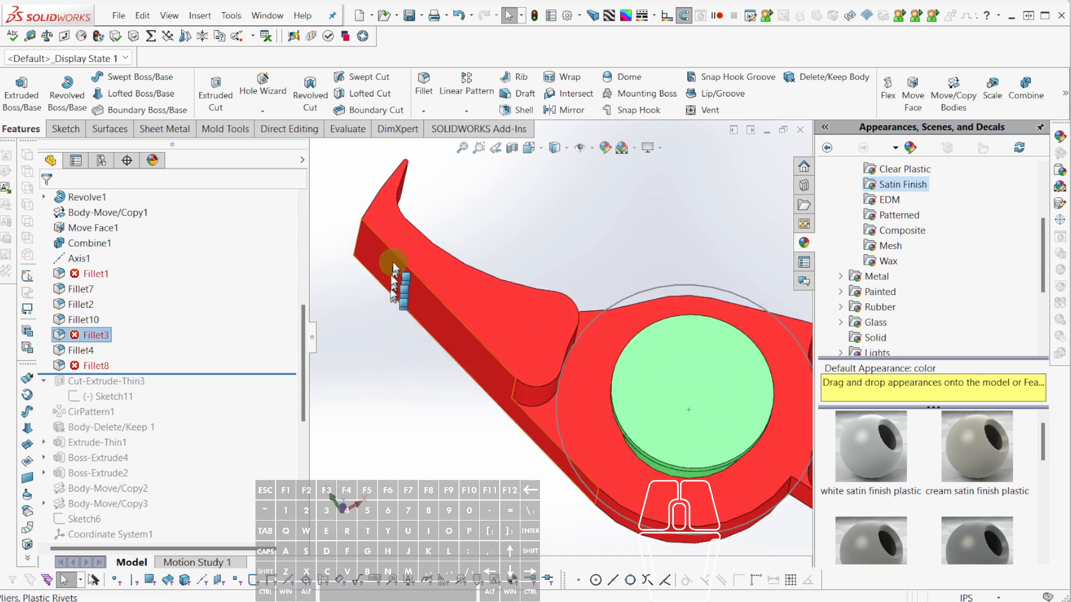
pyautogui.scroll(-3, 379, 254)
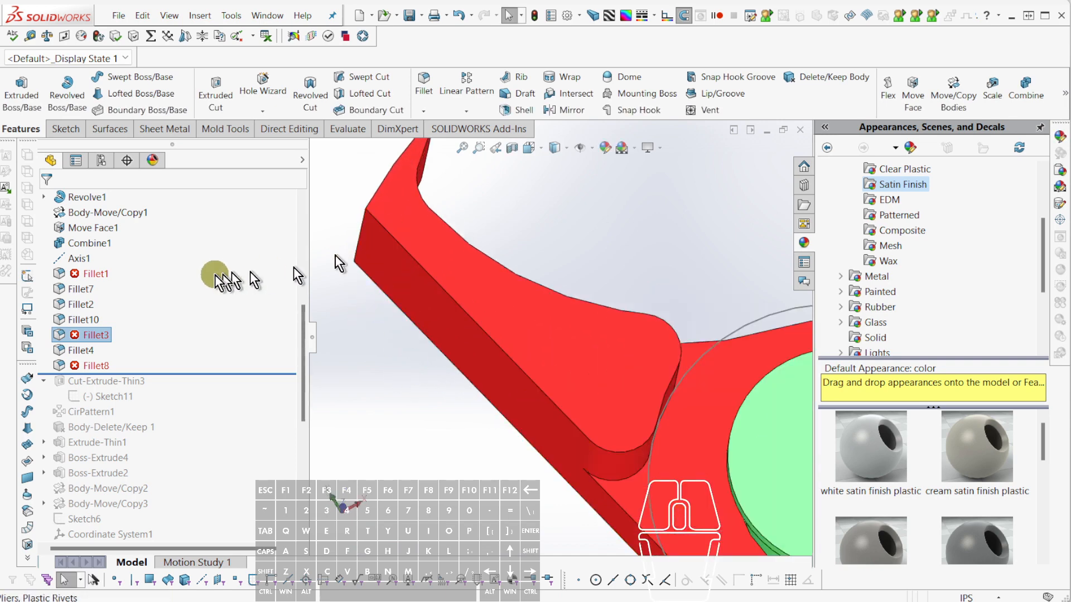
pyautogui.click(78, 274)
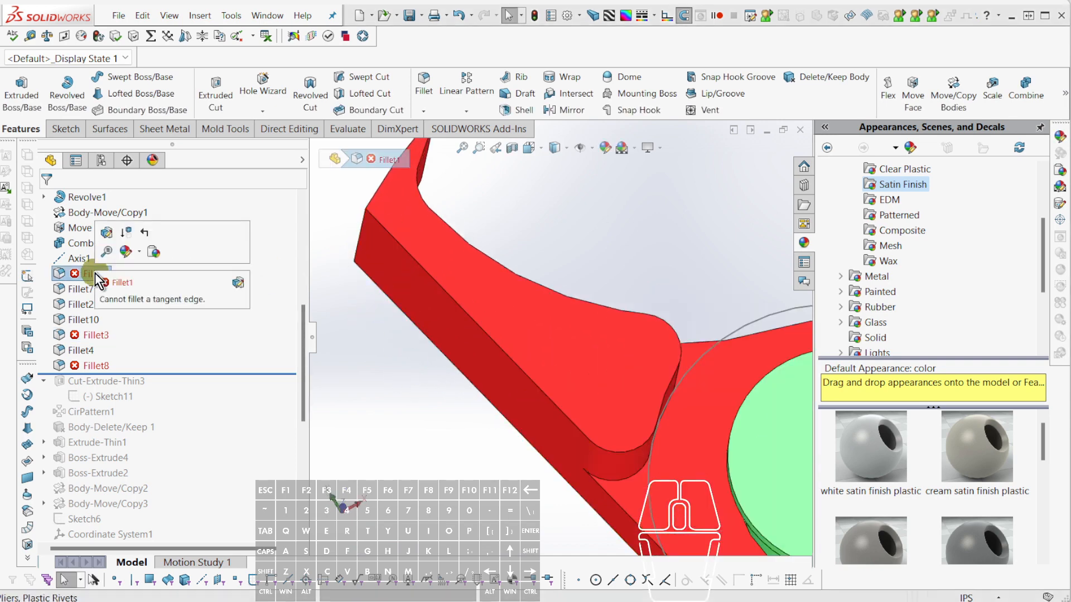
pyautogui.click(106, 232)
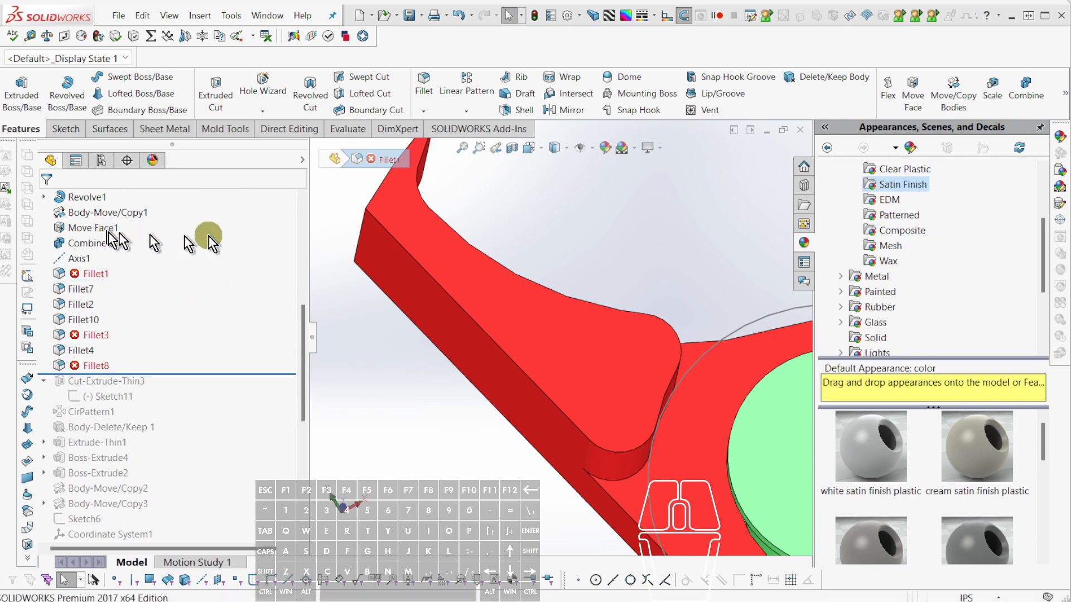
pyautogui.click(362, 225)
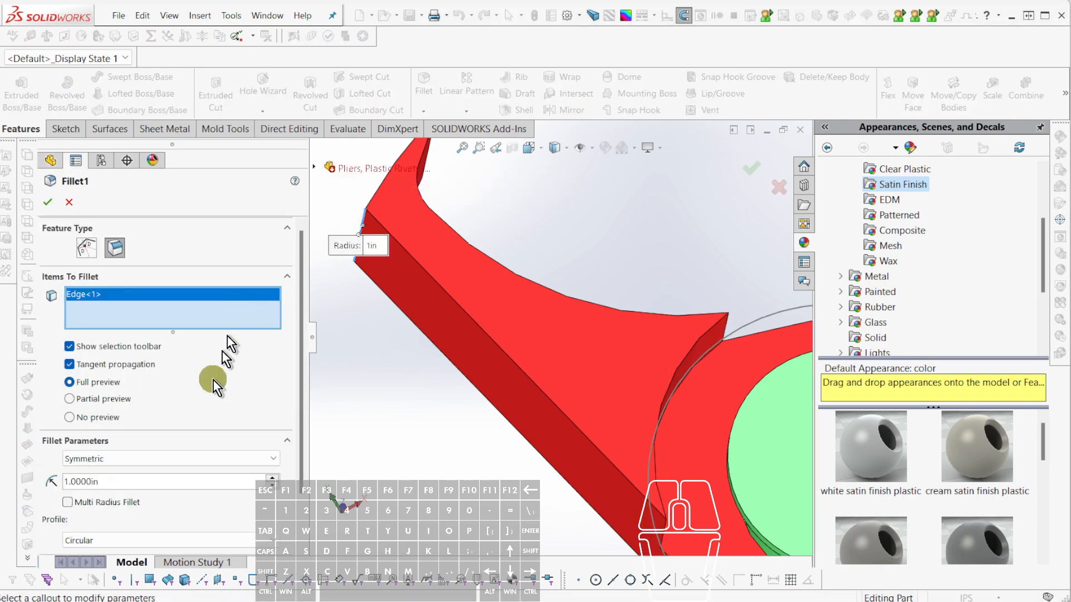
pyautogui.doubleClick(169, 489)
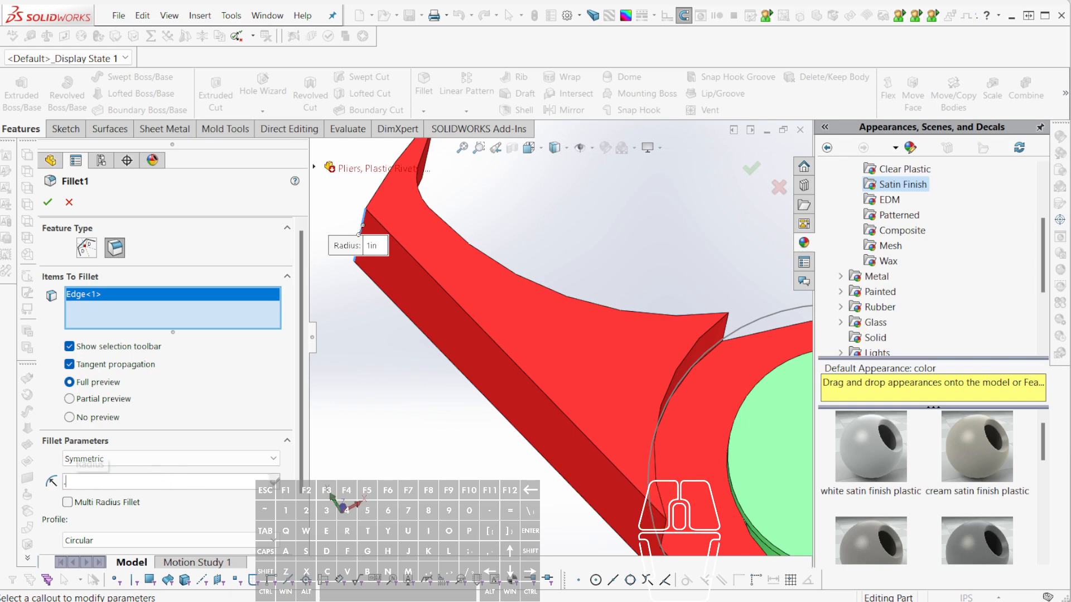
pyautogui.write('0.3')
pyautogui.press('Return')
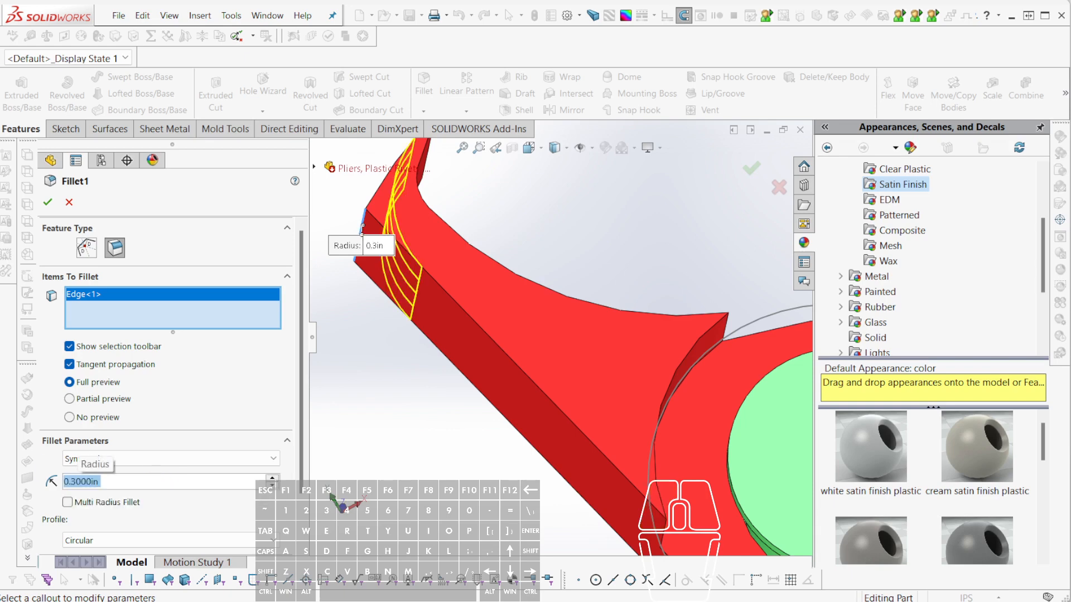
pyautogui.scroll(5, 511, 471)
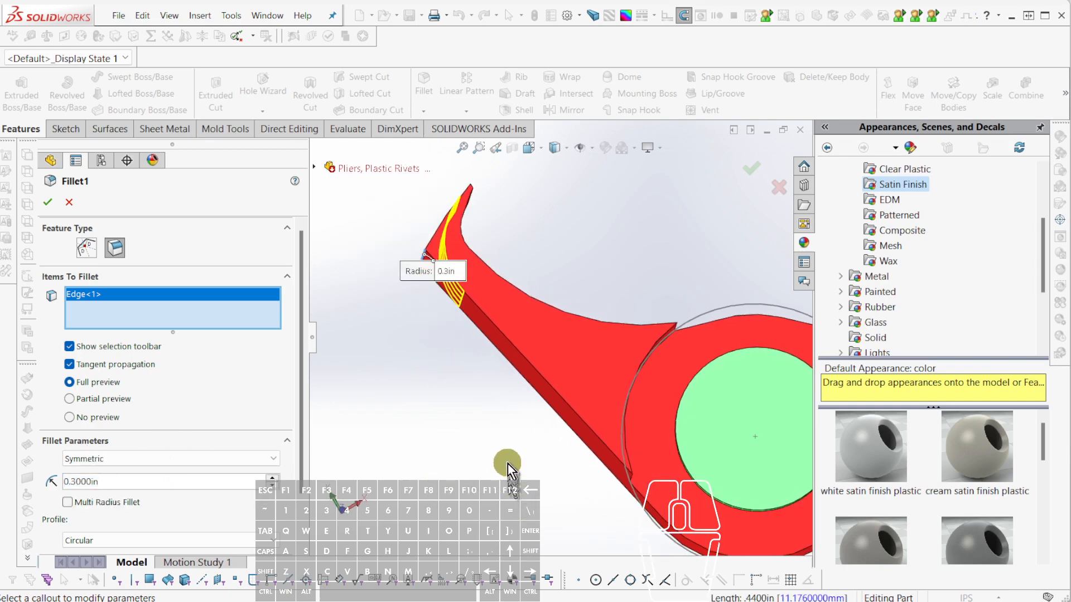
pyautogui.click(272, 485)
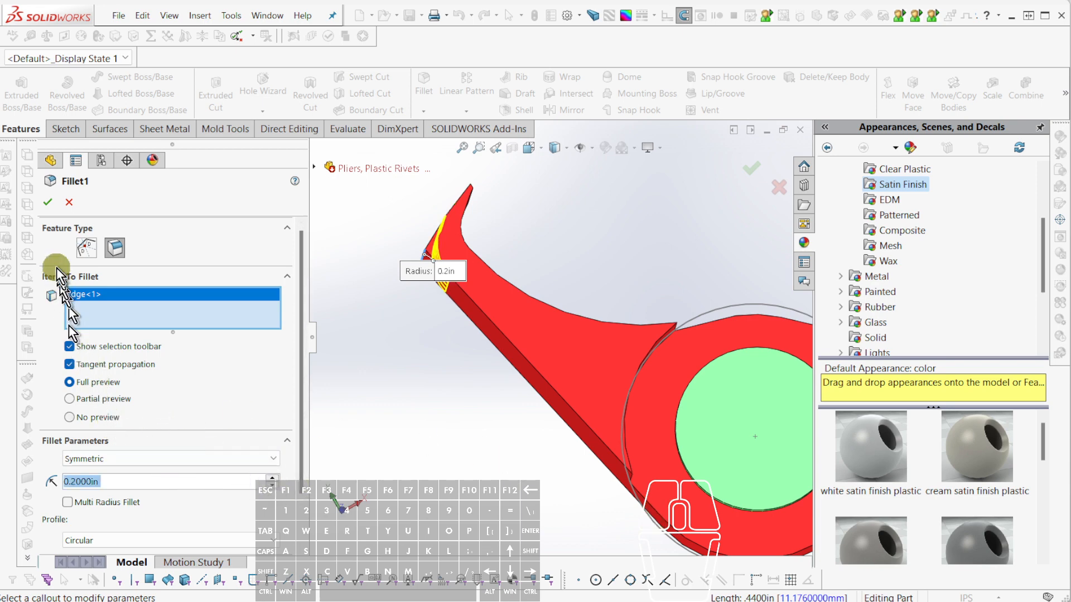
pyautogui.click(48, 203)
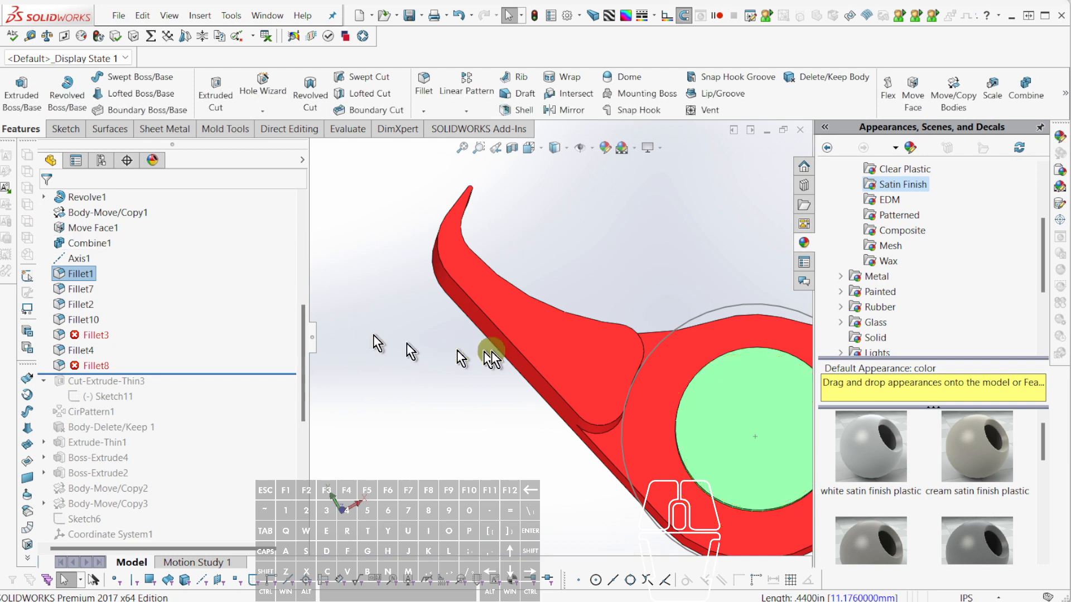
# Examine the reshaped jaw tip, its transition into the pivot hub and the handle from several angles.
pyautogui.moveTo(490, 354); pyautogui.dragTo(535, 336, button='middle')
pyautogui.scroll(-3, 552, 263)
pyautogui.scroll(-3, 471, 283)
pyautogui.moveTo(468, 286); pyautogui.dragTo(478, 319, button='middle')
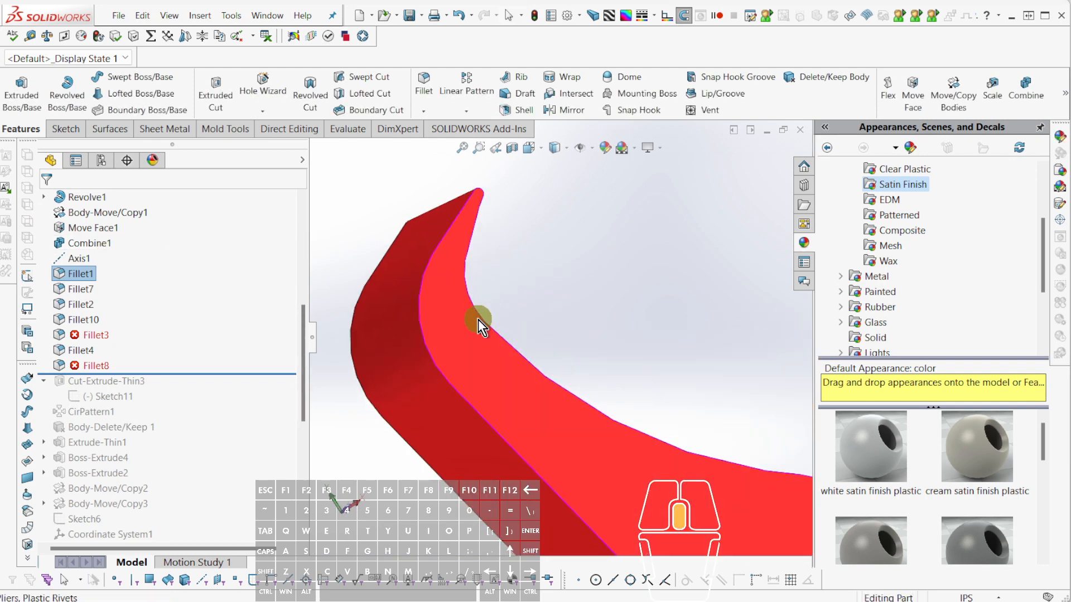
pyautogui.moveTo(478, 319); pyautogui.dragTo(498, 352, button='middle')
pyautogui.scroll(8, 500, 352)
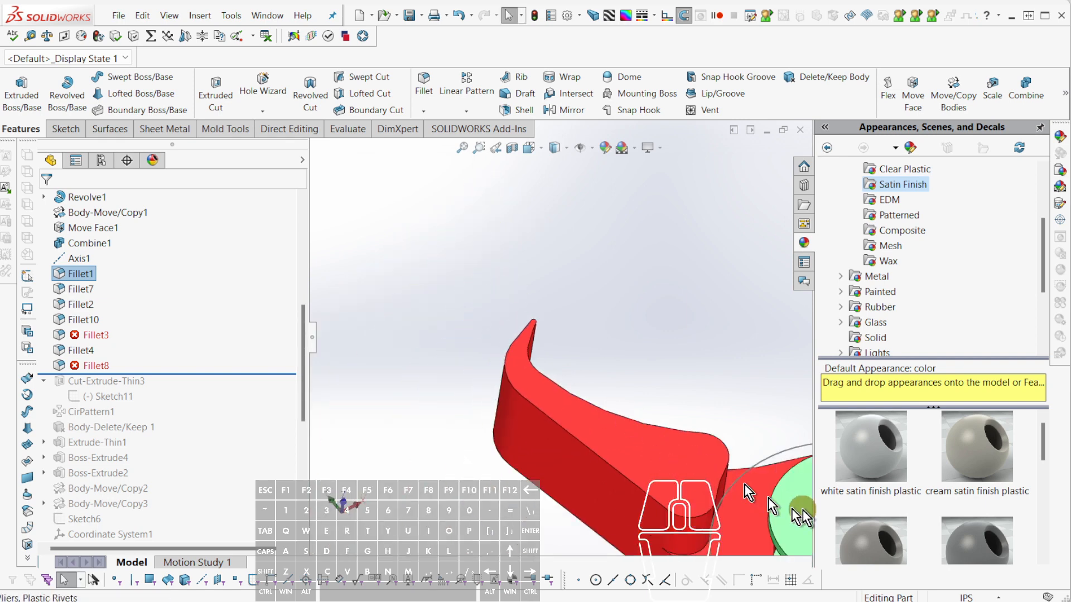
pyautogui.scroll(-3, 785, 498)
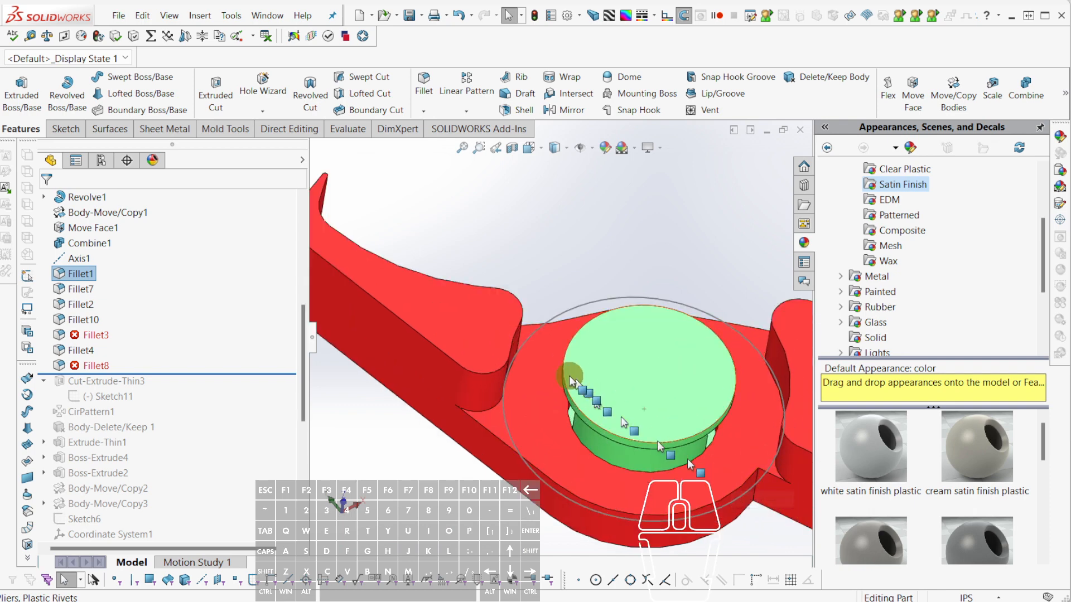
pyautogui.scroll(3, 440, 319)
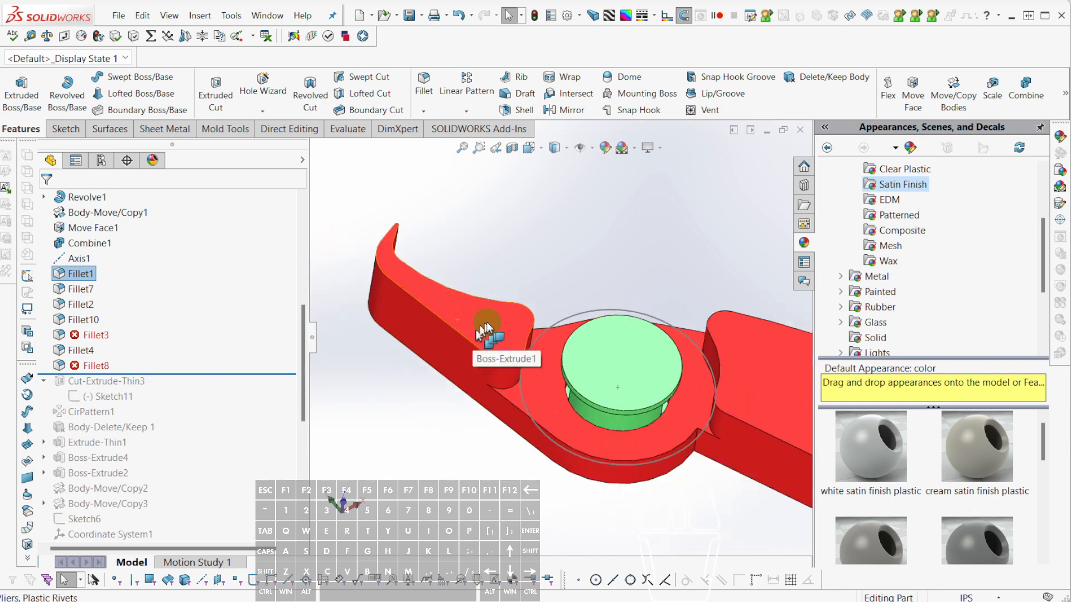
pyautogui.scroll(3, 466, 317)
pyautogui.scroll(3, 697, 386)
pyautogui.scroll(-3, 699, 386)
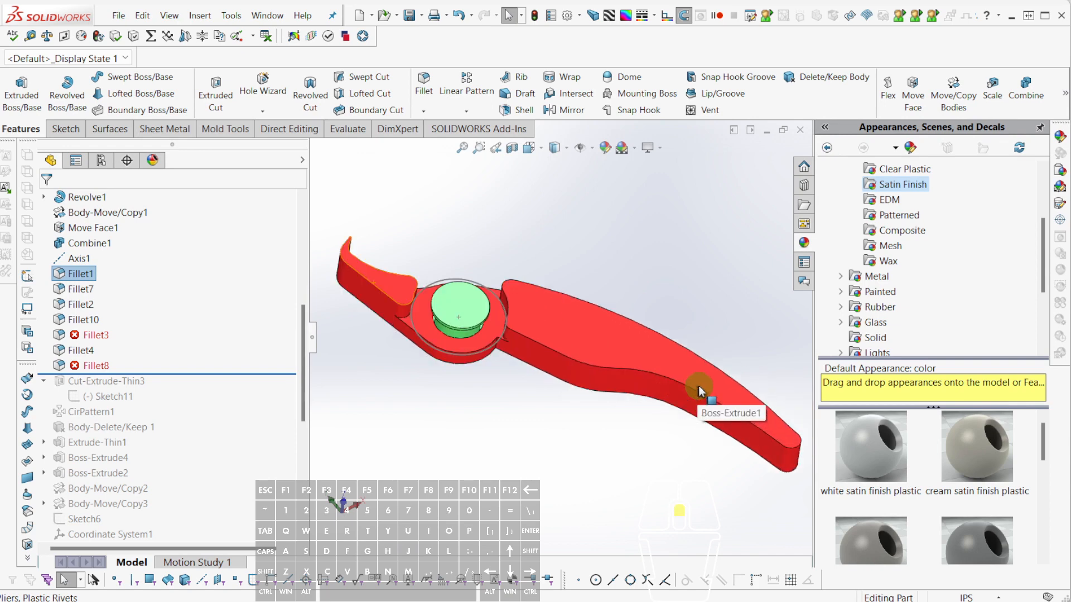
# Edit Fillet3, clear its old selections, and assign the handle's raised outline edge and the opposite-face edge running along the handle and jaw.
pyautogui.click(88, 335)
pyautogui.click(100, 298)
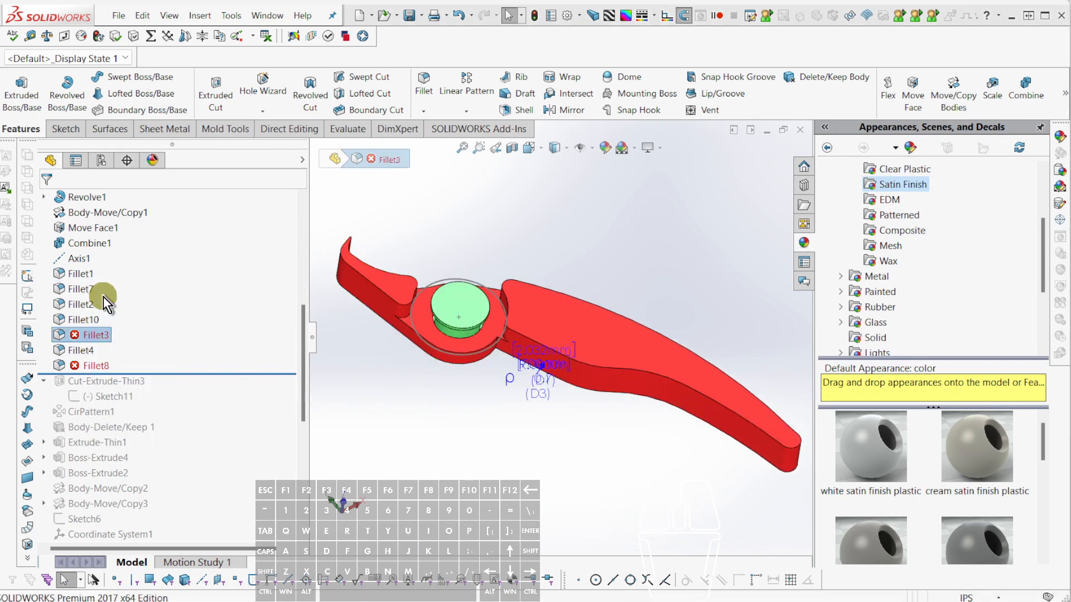
pyautogui.rightClick(188, 322)
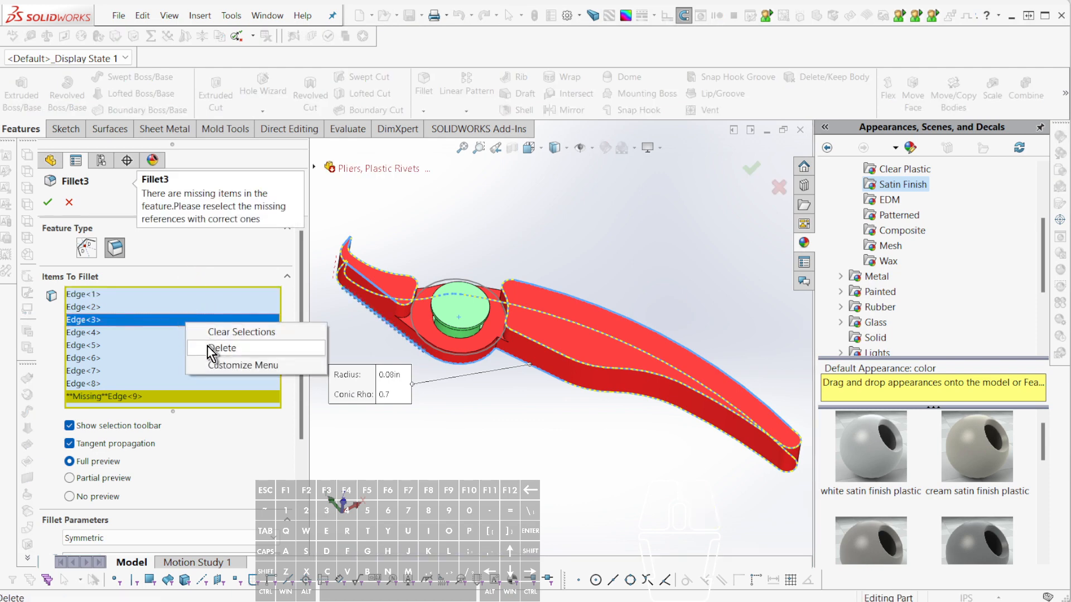
pyautogui.click(237, 332)
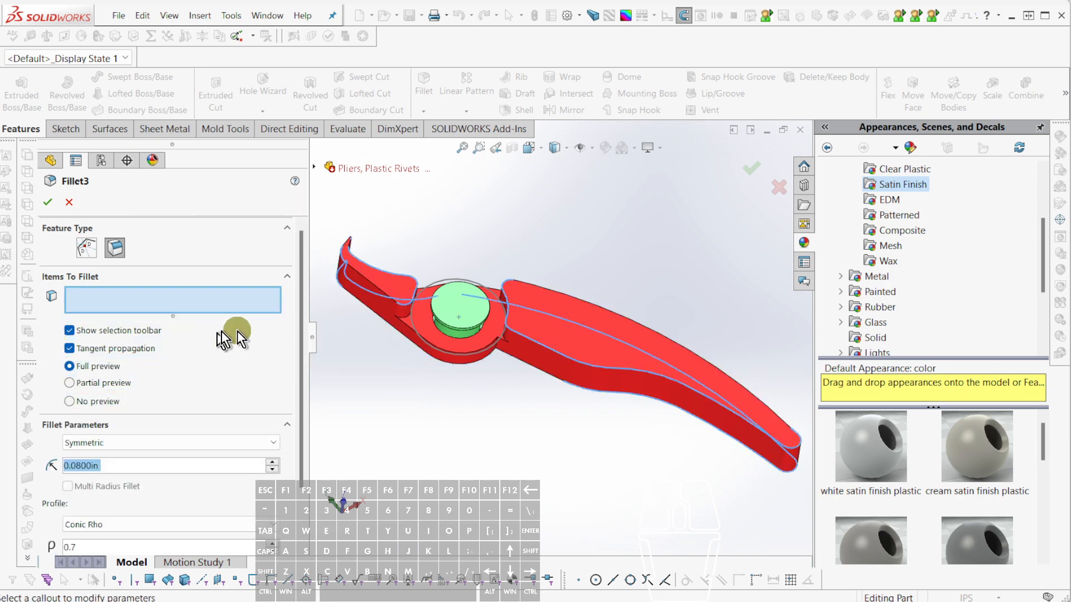
pyautogui.click(535, 347)
pyautogui.moveTo(534, 348); pyautogui.dragTo(572, 359, button='middle')
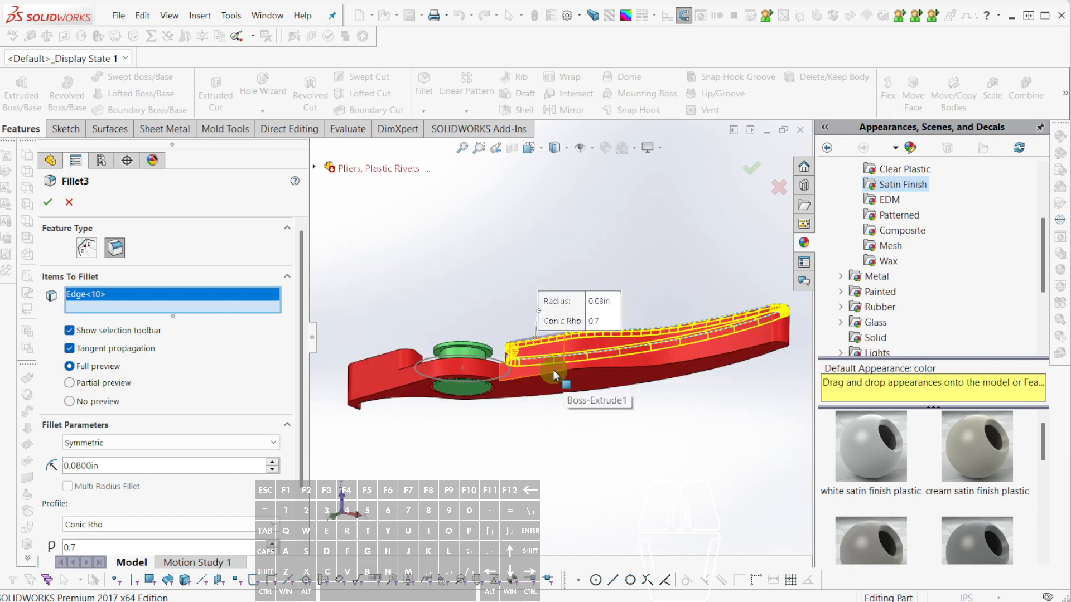
pyautogui.click(554, 371)
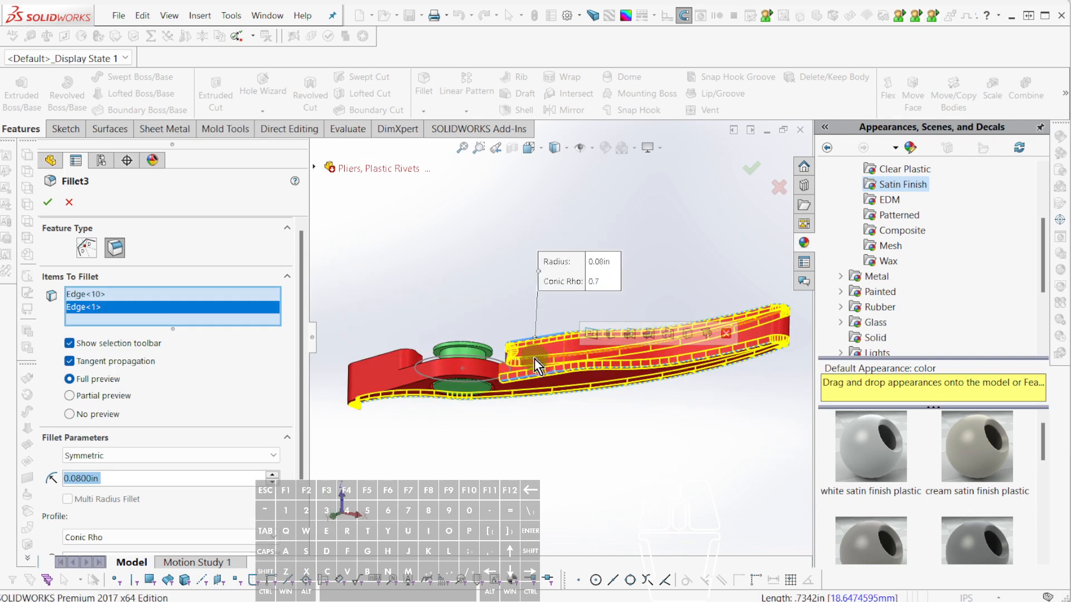
# Check Fillet3's preview along the jaw tip, around the pivot hub and down the handle.
pyautogui.moveTo(534, 359); pyautogui.dragTo(613, 315, button='middle')
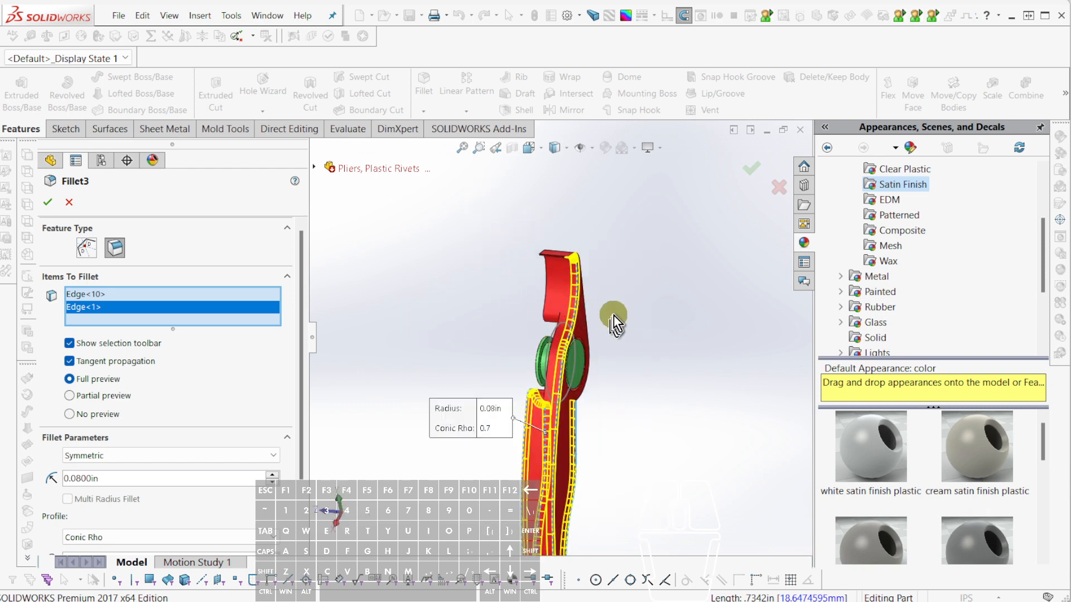
pyautogui.scroll(-5, 611, 307)
pyautogui.moveTo(582, 277); pyautogui.dragTo(514, 233, button='middle')
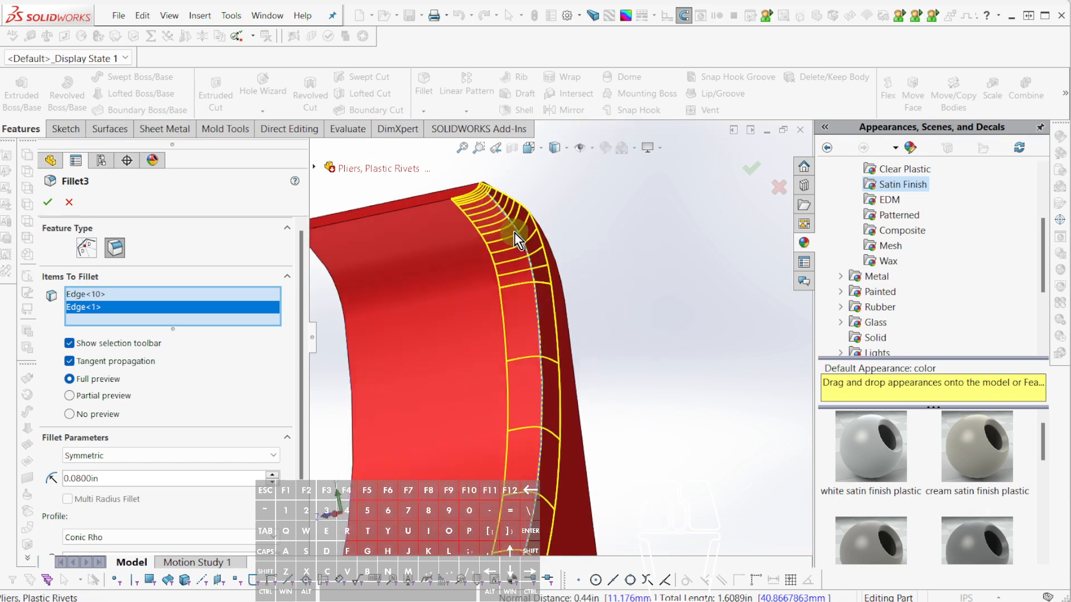
pyautogui.scroll(5, 546, 313)
pyautogui.moveTo(546, 336); pyautogui.dragTo(701, 319, button='middle')
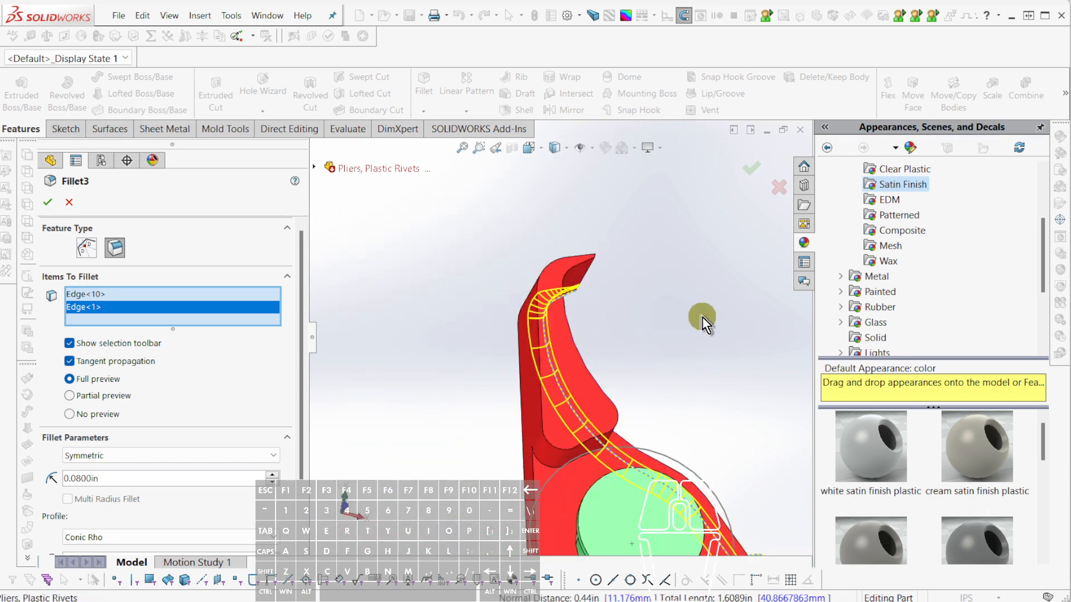
pyautogui.scroll(3, 702, 321)
pyautogui.moveTo(631, 381); pyautogui.dragTo(671, 397, button='middle')
pyautogui.scroll(-8, 581, 394)
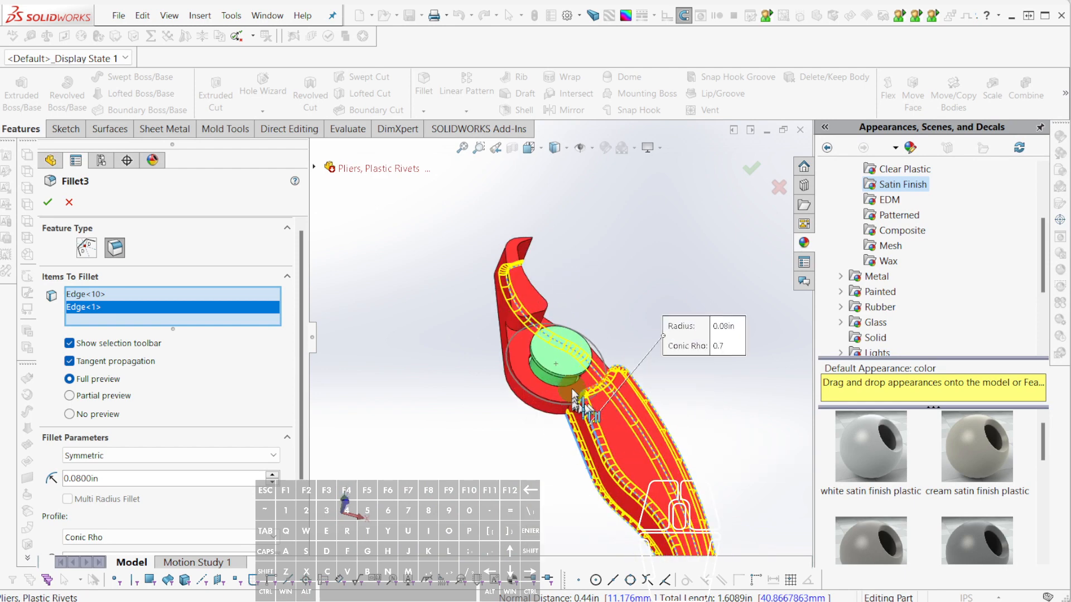
# Try adding the jaw's inner flat face to Fillet3, remove it, and accept the fillet with only the two edges.
pyautogui.click(504, 272)
pyautogui.click(503, 272)
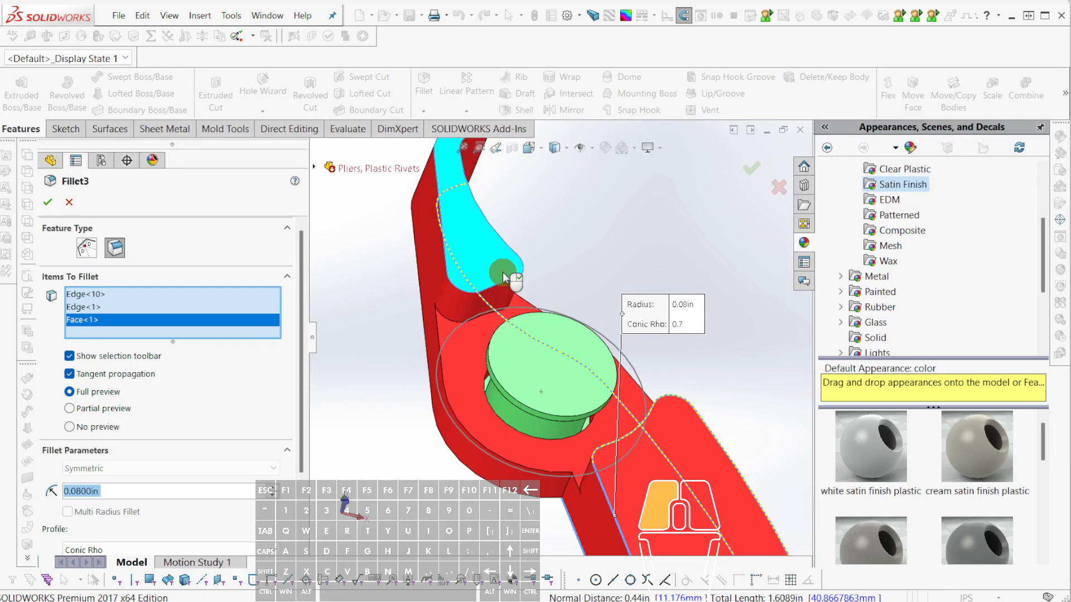
pyautogui.scroll(4, 563, 334)
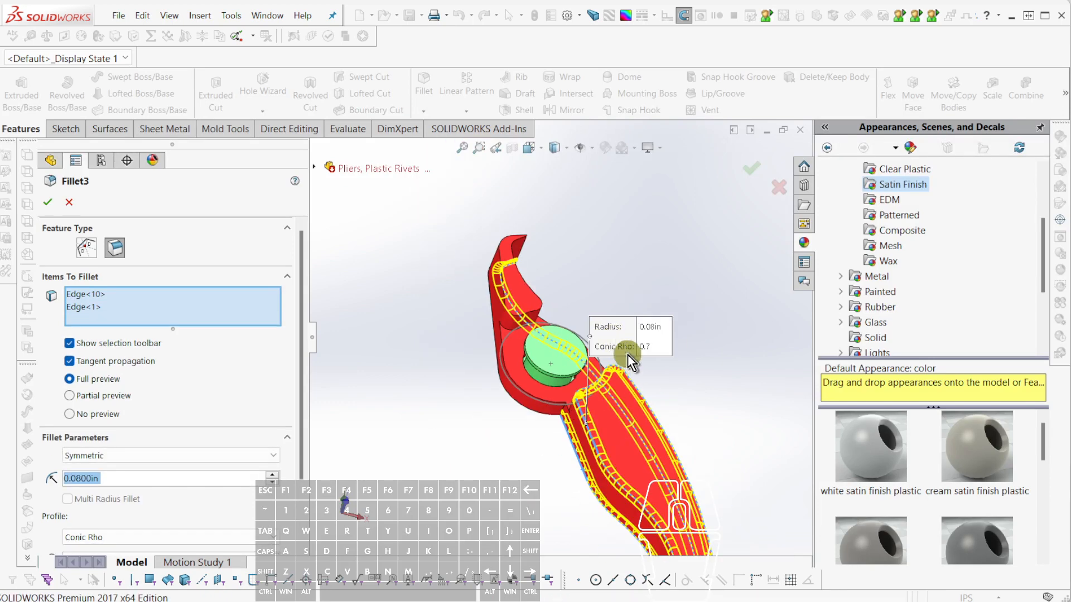
pyautogui.press('Escape')
pyautogui.scroll(1, 627, 354)
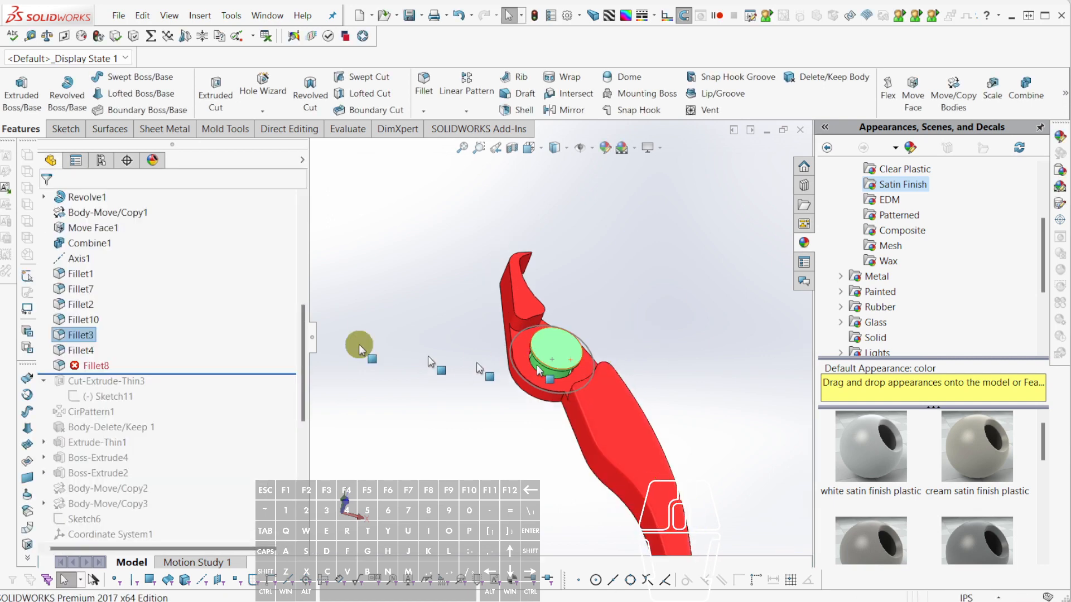
# Roll the model forward from Fillet8 to the end of the feature history.
pyautogui.scroll(-1, 147, 377)
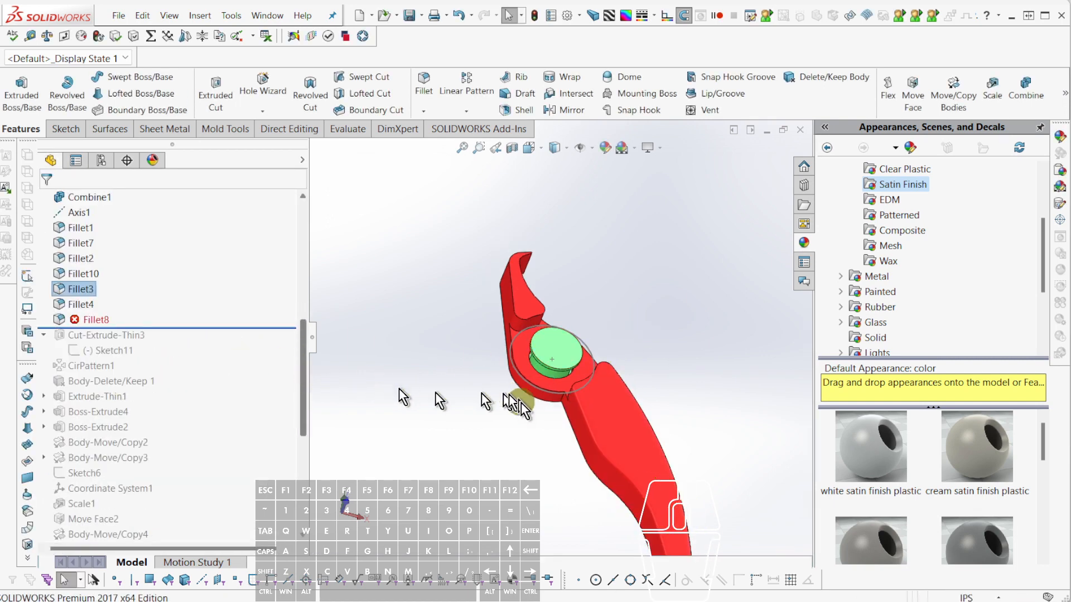
pyautogui.moveTo(400, 388); pyautogui.dragTo(518, 353, button='middle')
pyautogui.scroll(3, 518, 352)
pyautogui.scroll(-5, 586, 436)
pyautogui.moveTo(585, 436); pyautogui.dragTo(511, 318, button='middle')
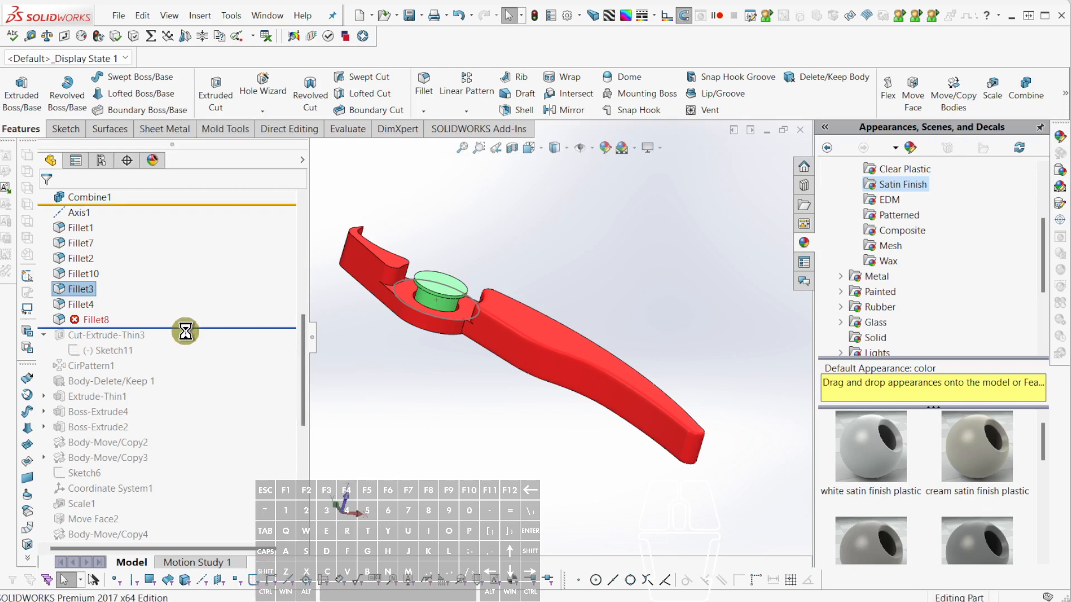
pyautogui.scroll(-7, 139, 424)
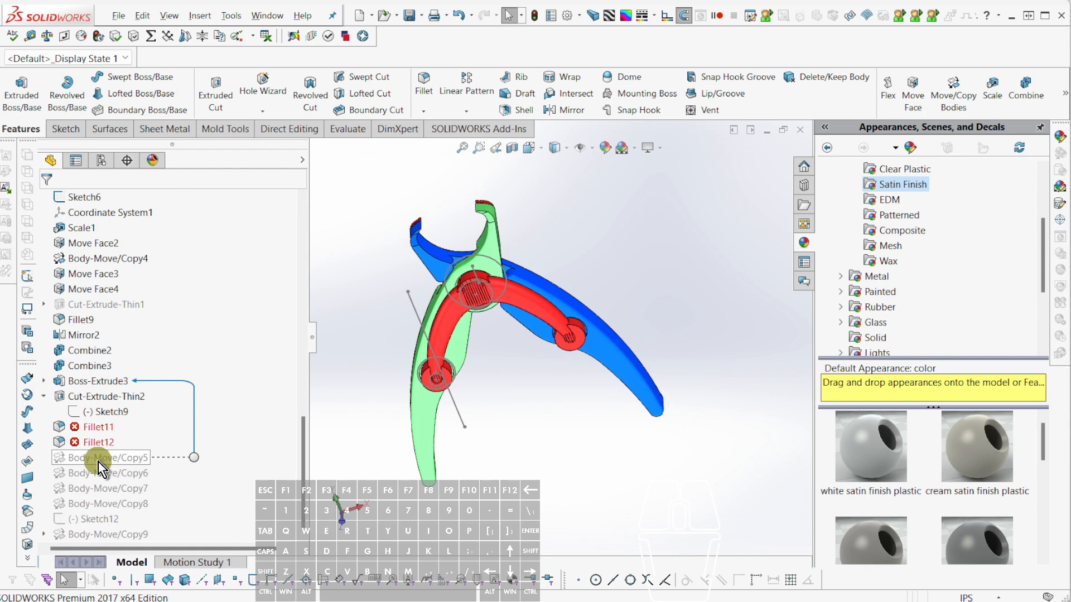
# Unsuppress Body-Move/Copy9 together with Sketch12 and view the two plier halves around the pivot.
pyautogui.scroll(-3, 556, 333)
pyautogui.scroll(3, 514, 291)
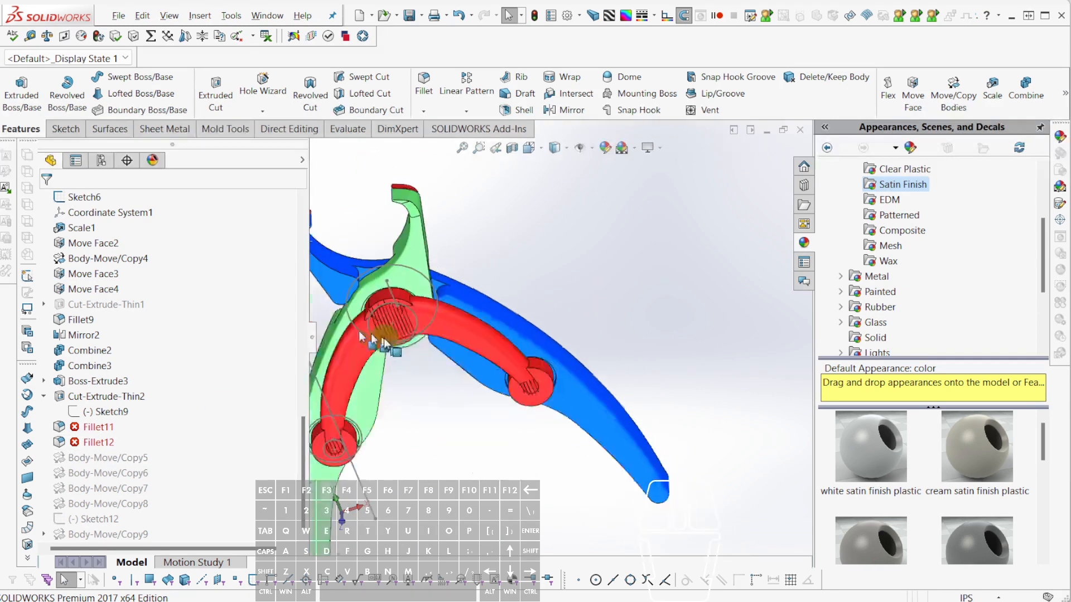
pyautogui.scroll(-4, 483, 314)
pyautogui.moveTo(483, 314); pyautogui.dragTo(451, 260, button='middle')
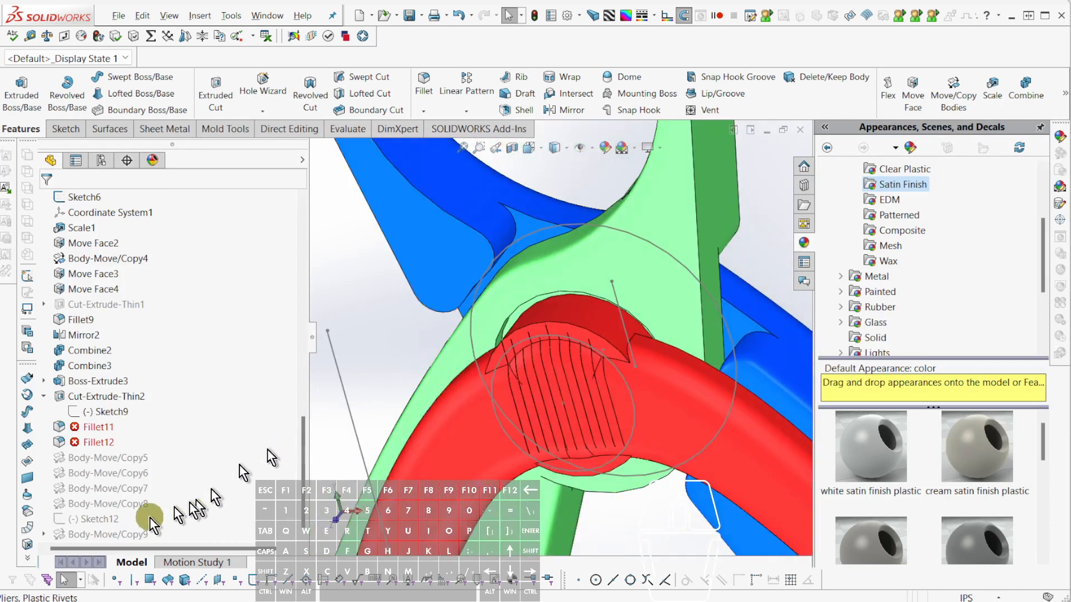
pyautogui.click(99, 536)
pyautogui.click(134, 504)
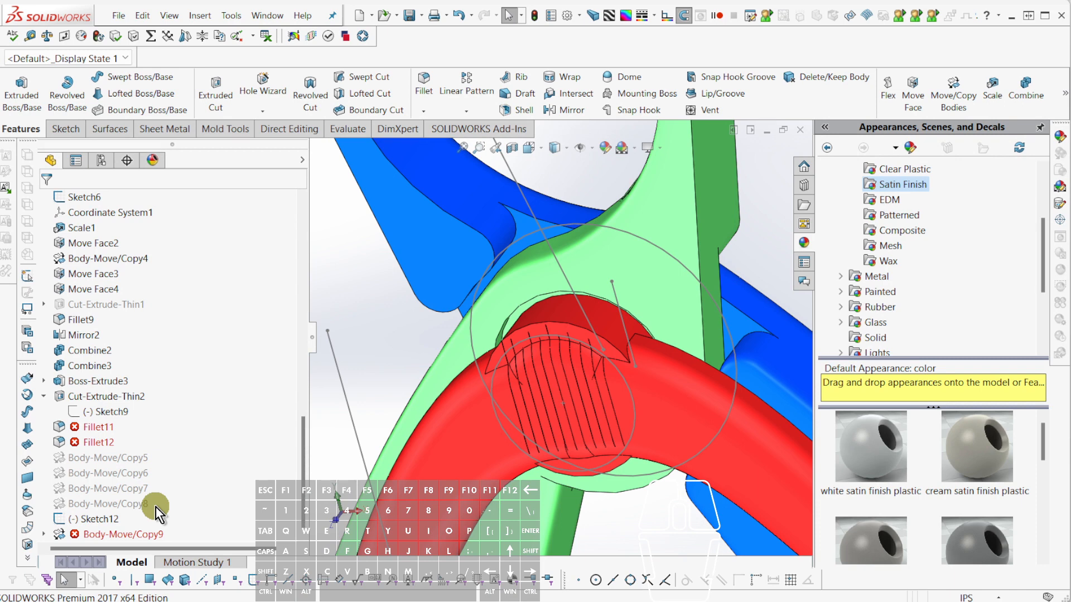
pyautogui.moveTo(419, 448); pyautogui.dragTo(429, 368, button='middle')
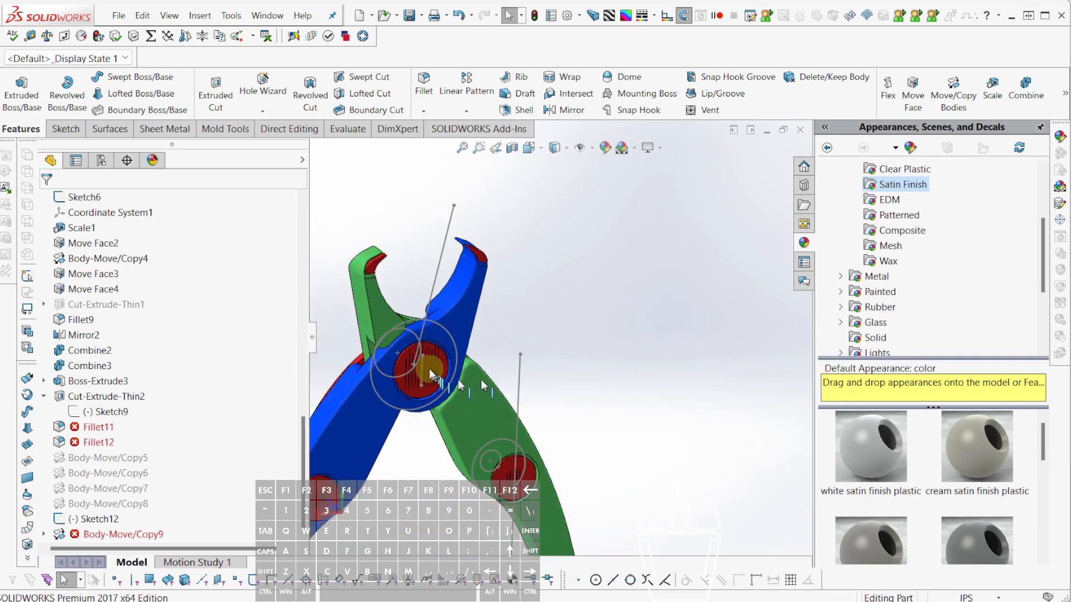
# Repair the Tangent1 mate of Body-Move/Copy9 by picking the small fillet face at the base of the moving body's jaw.
pyautogui.scroll(5, 407, 323)
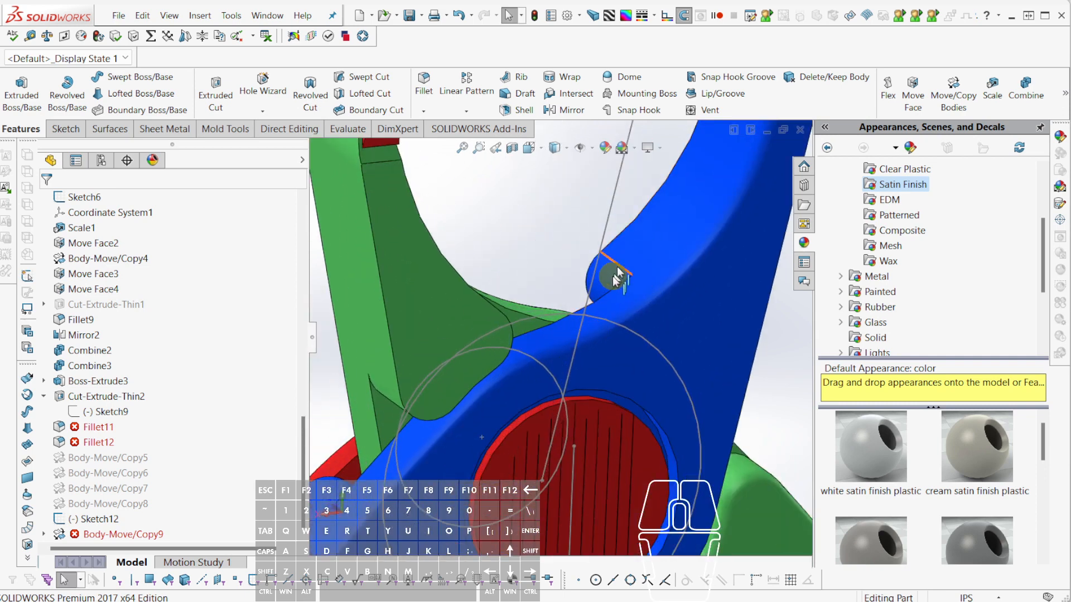
pyautogui.click(583, 267)
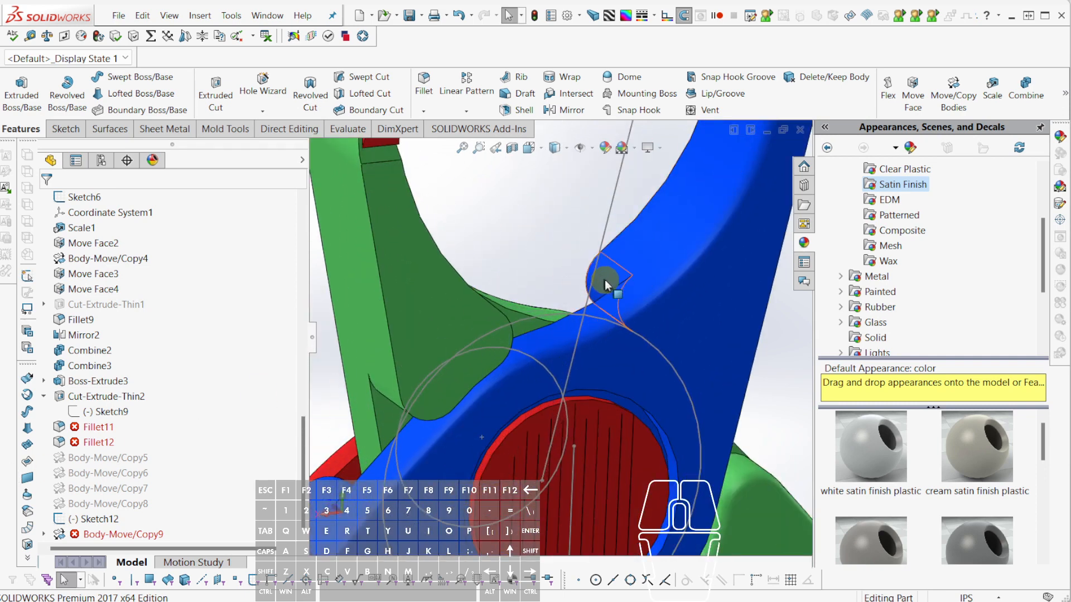
pyautogui.rightClick(132, 536)
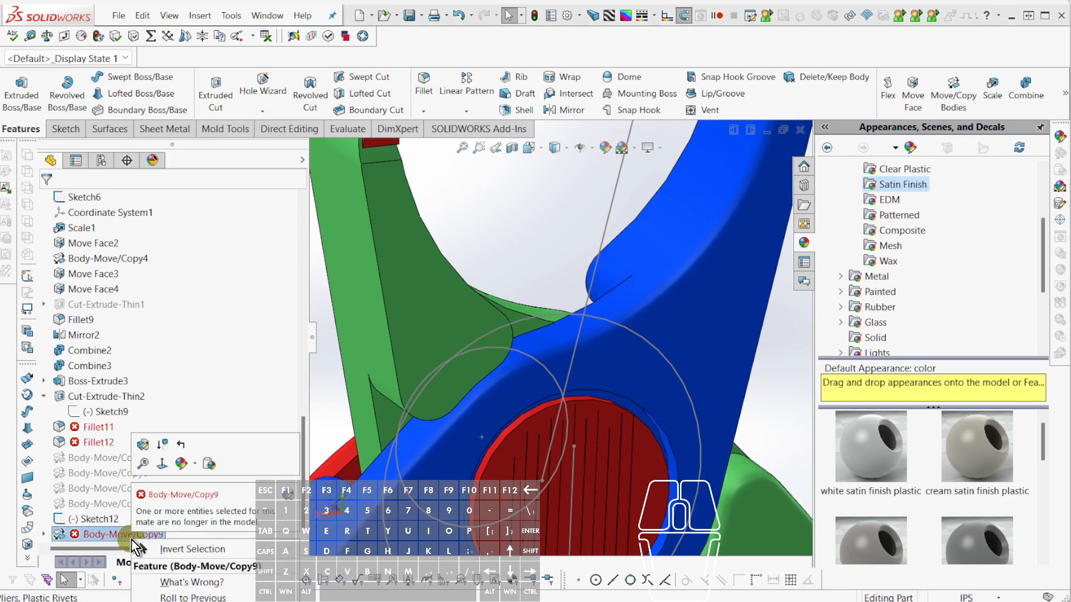
pyautogui.click(147, 447)
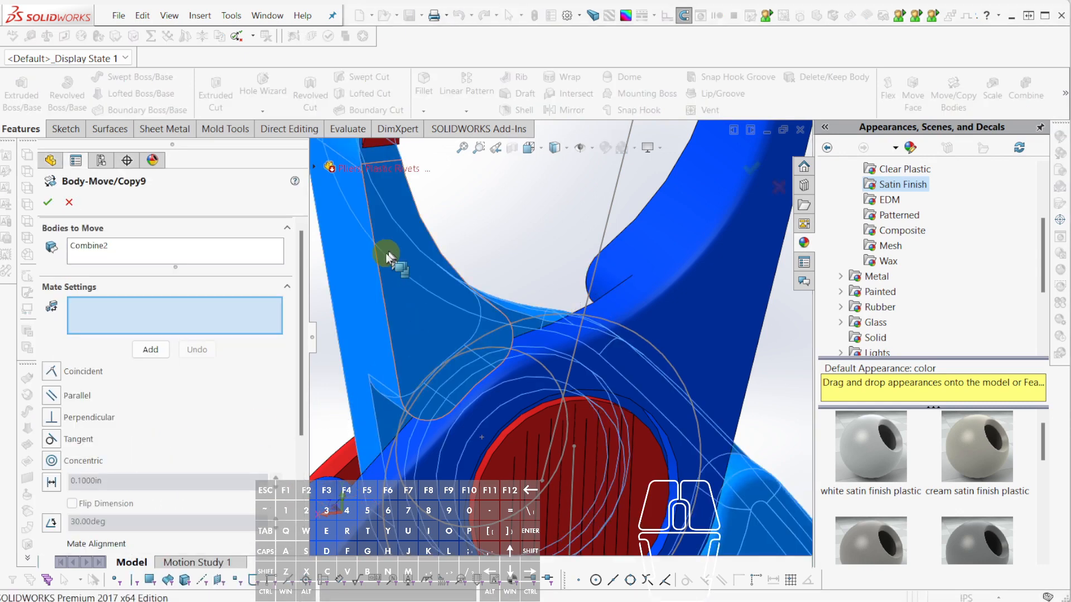
pyautogui.scroll(-3, 162, 445)
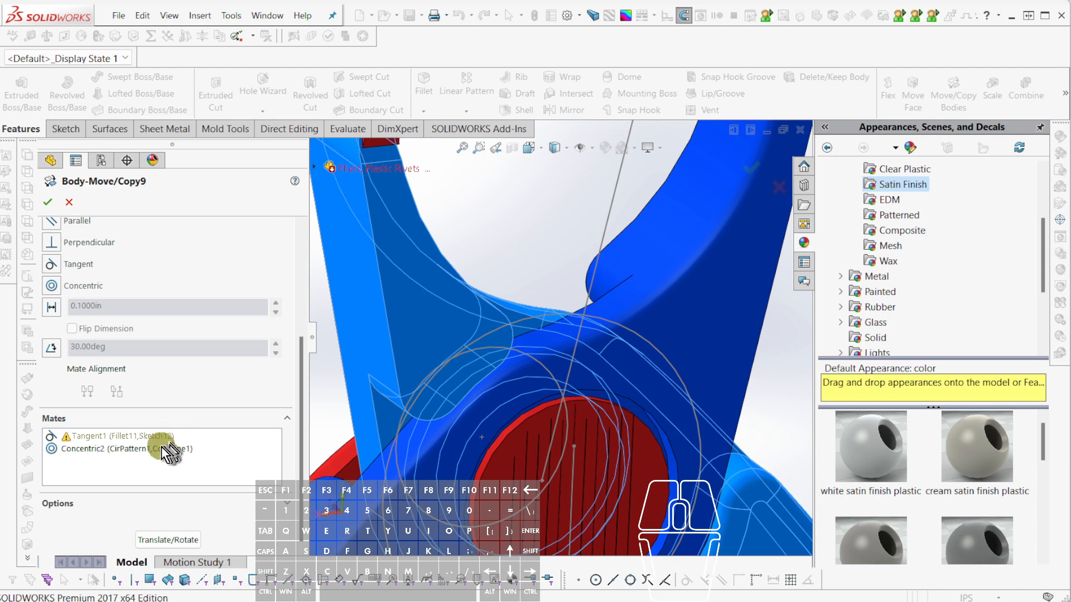
pyautogui.click(134, 437)
pyautogui.click(605, 264)
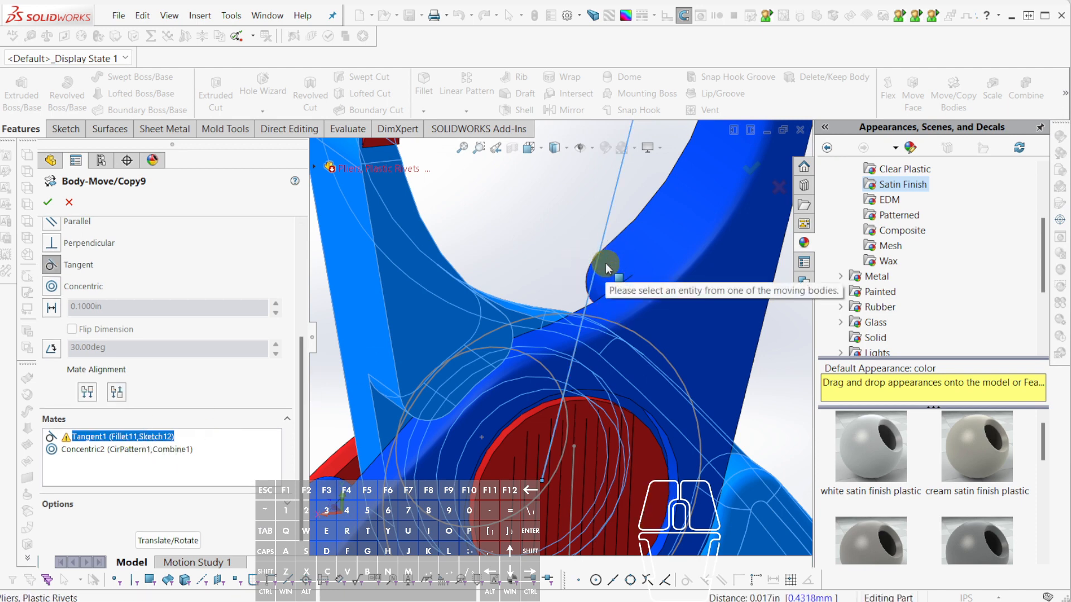
pyautogui.moveTo(605, 264); pyautogui.dragTo(753, 217, button='middle')
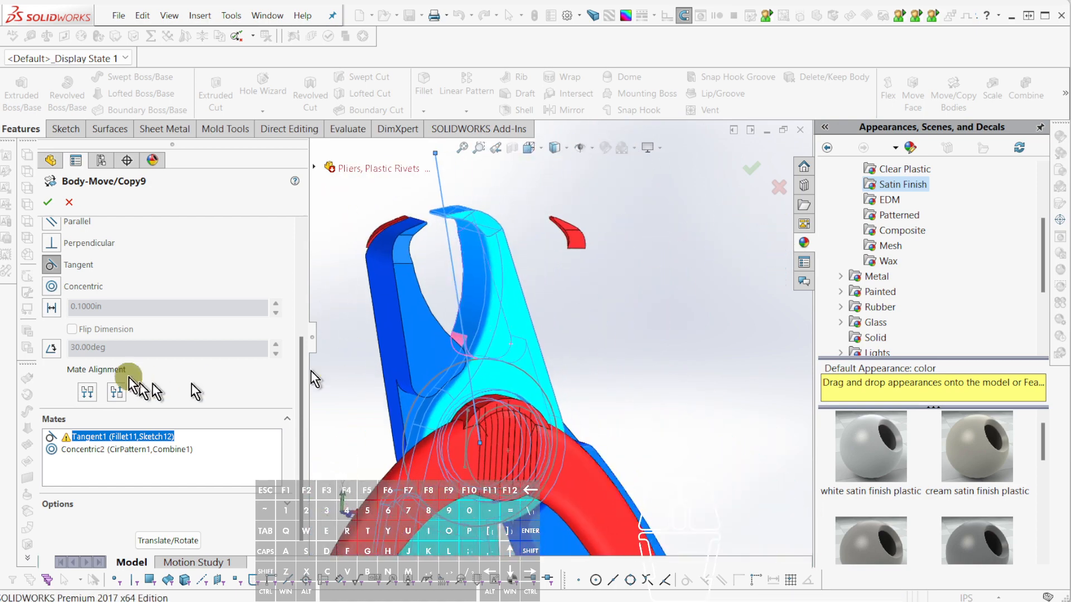
pyautogui.click(47, 201)
# Set the radius of the fillet at the inner base of the pliers' jaw to 0.12 in.
pyautogui.scroll(-8, 478, 347)
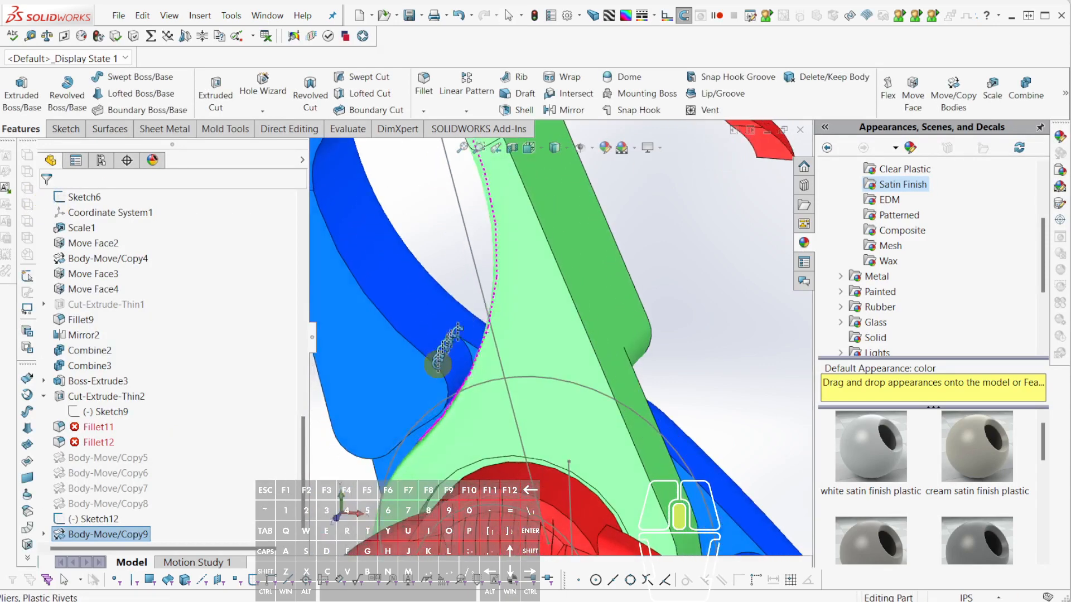
pyautogui.scroll(8, 458, 312)
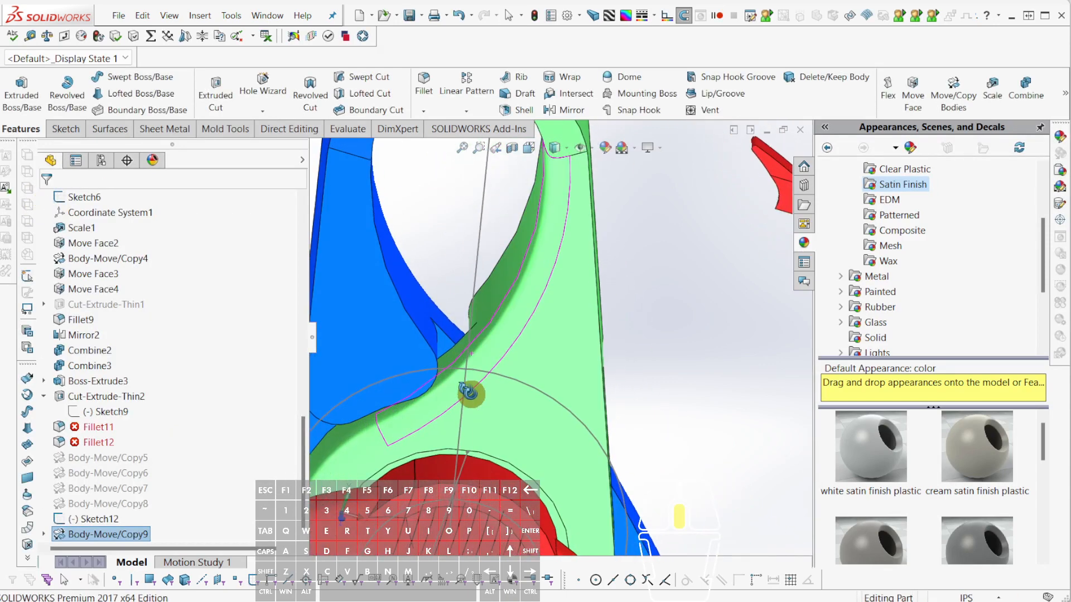
pyautogui.scroll(-5, 513, 316)
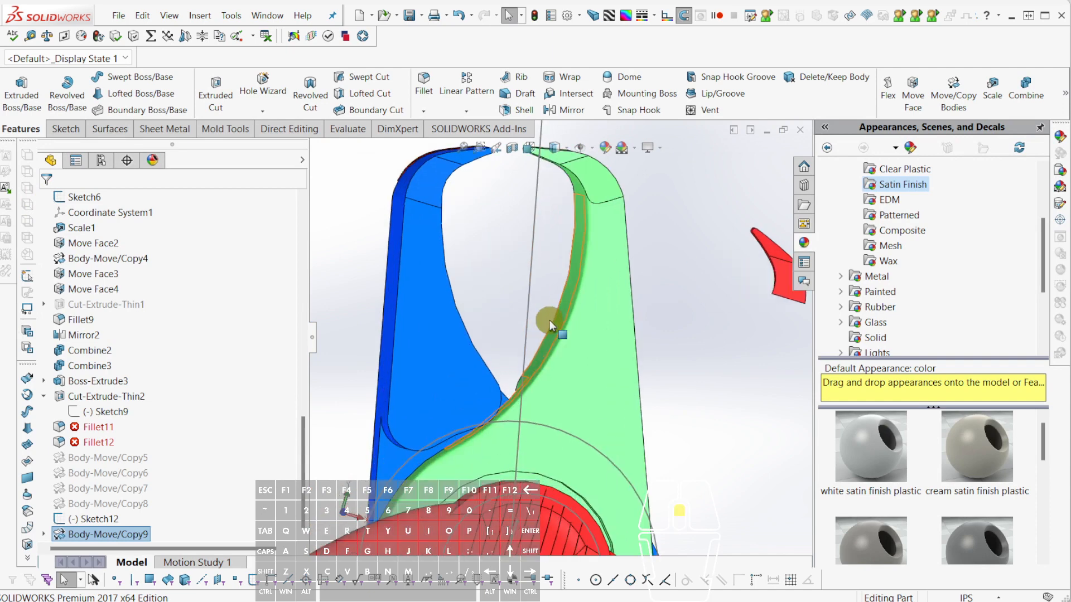
pyautogui.scroll(4, 564, 297)
pyautogui.moveTo(575, 302); pyautogui.dragTo(557, 369, button='middle')
pyautogui.scroll(-4, 554, 400)
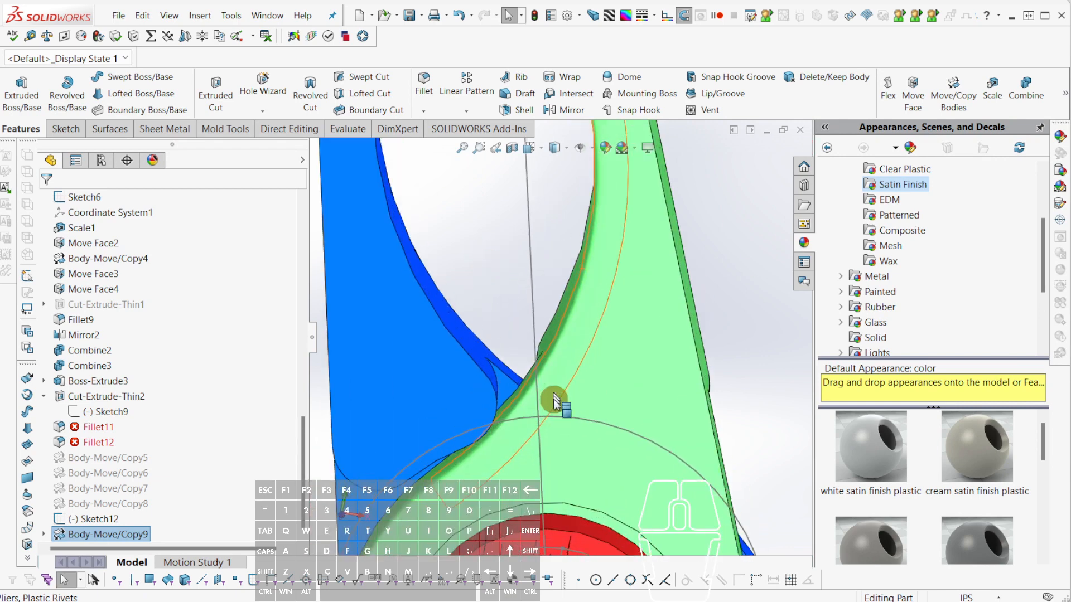
pyautogui.click(490, 377)
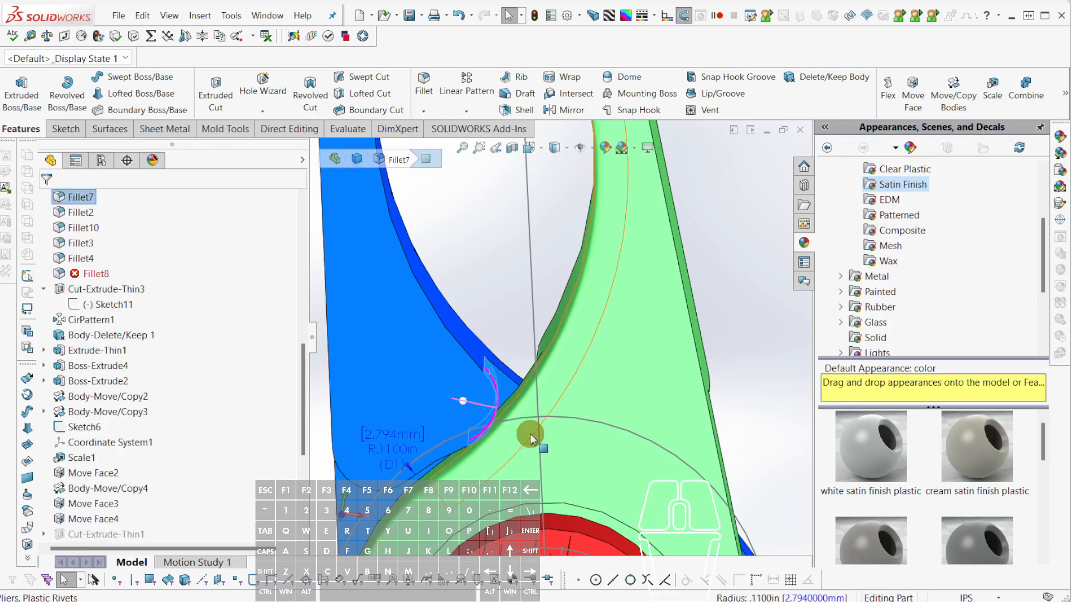
pyautogui.doubleClick(407, 468)
pyautogui.write('.12')
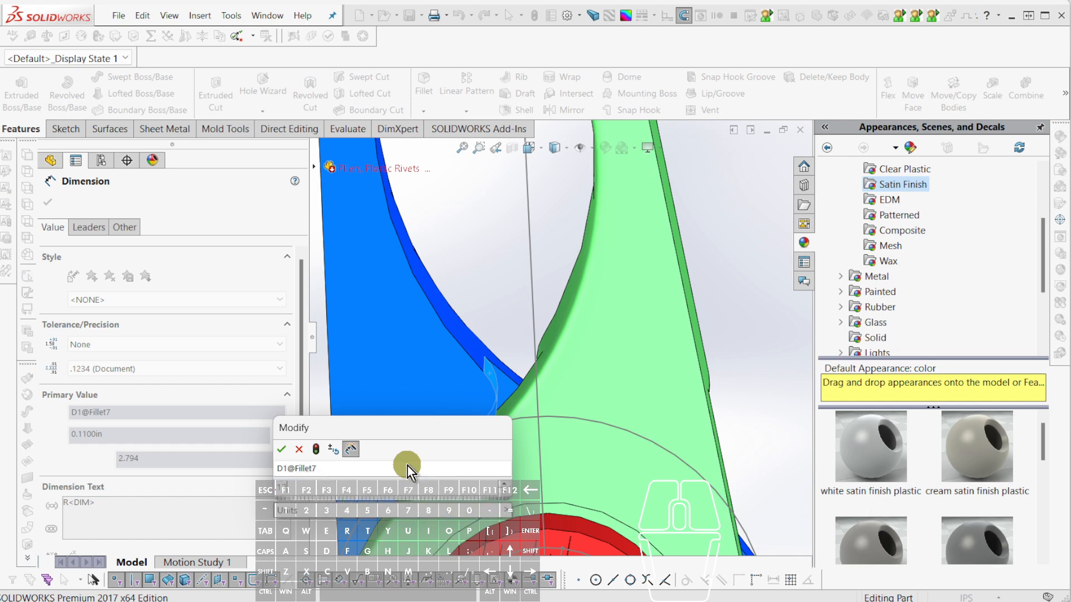
pyautogui.press('Return')
pyautogui.press('Escape')
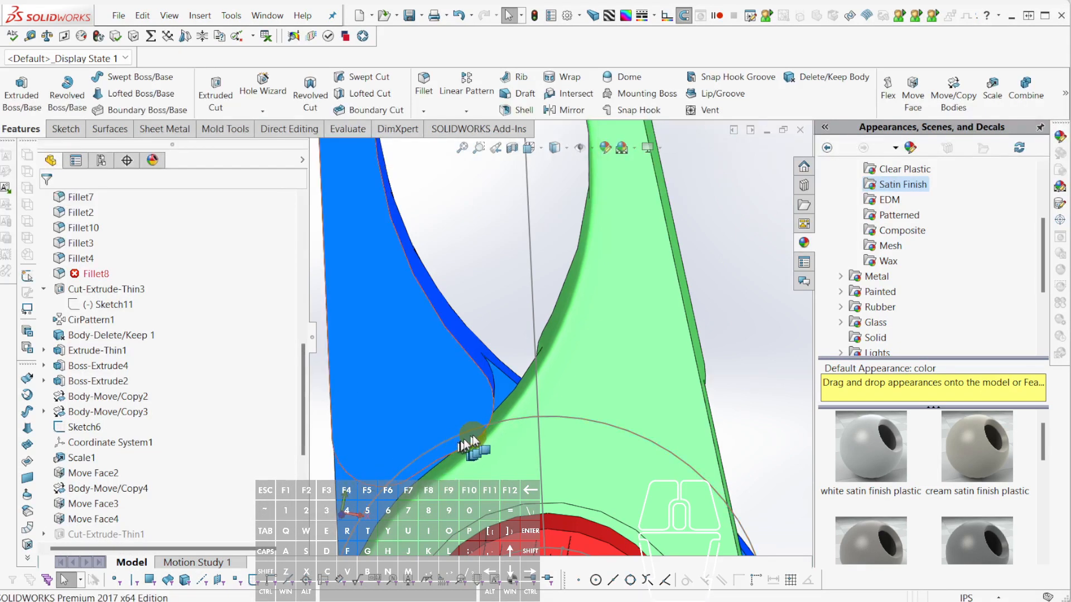
# Increase the radius of the fillet at the jaw's inner base to 3.81 mm.
pyautogui.scroll(5, 473, 434)
pyautogui.moveTo(492, 376); pyautogui.dragTo(481, 402, button='middle')
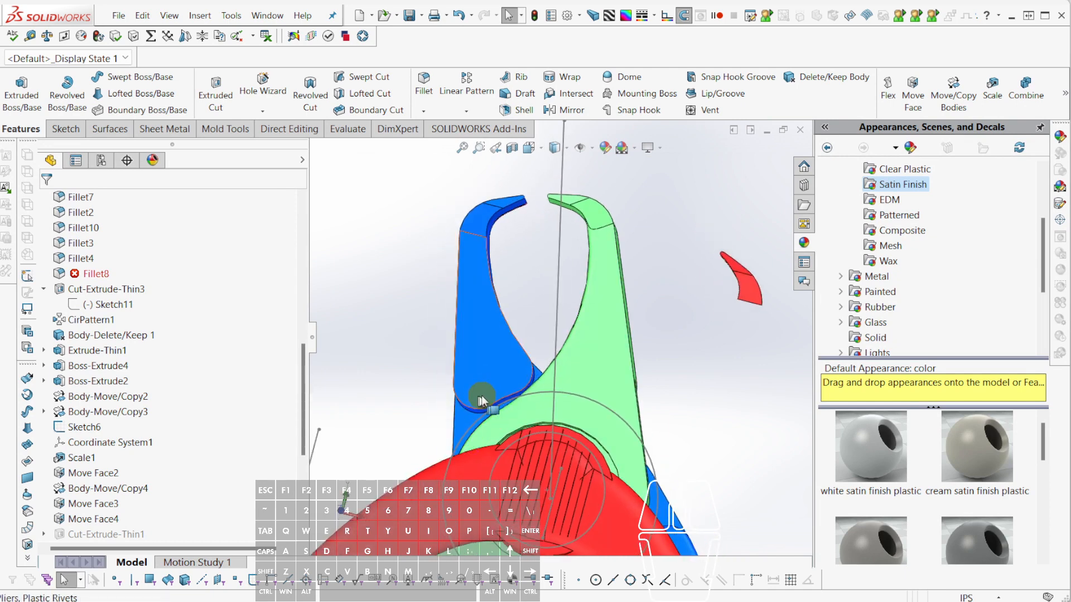
pyautogui.scroll(-2, 523, 357)
pyautogui.moveTo(523, 362); pyautogui.dragTo(586, 240, button='middle')
pyautogui.scroll(3, 566, 287)
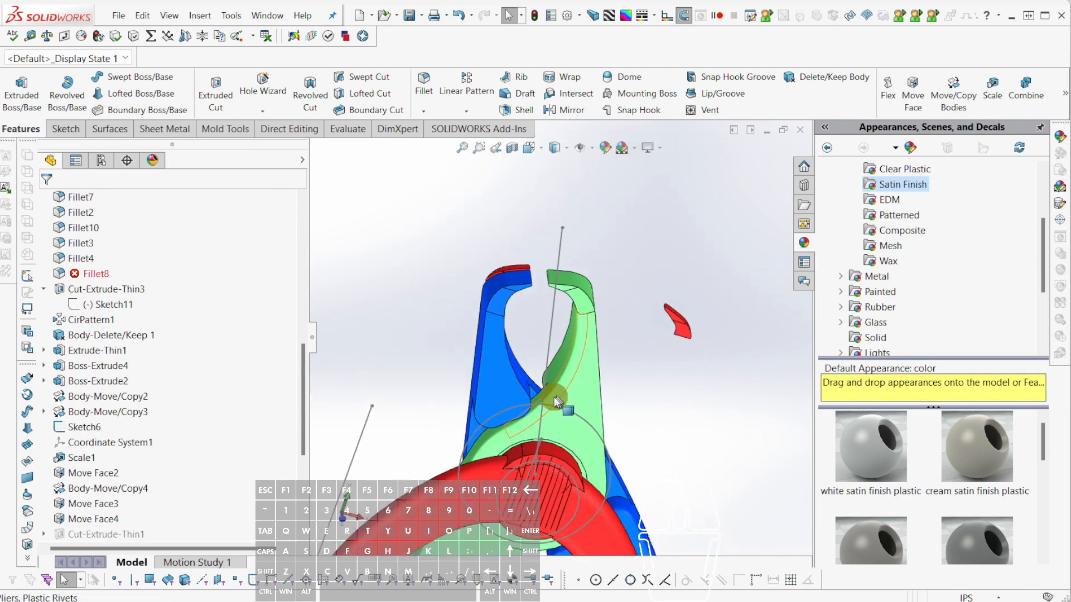
pyautogui.scroll(-5, 561, 398)
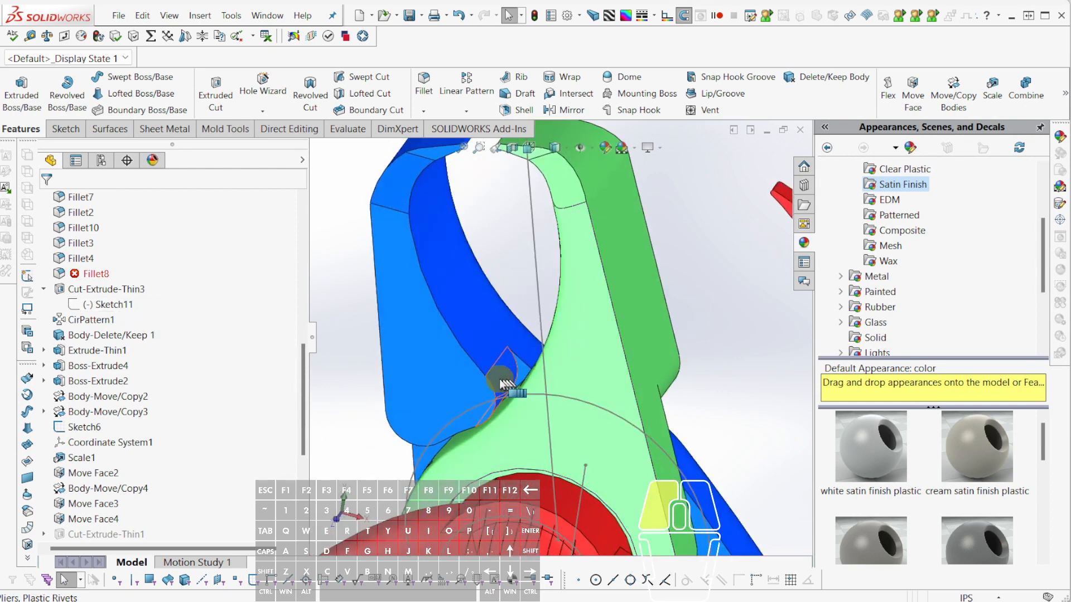
pyautogui.doubleClick(500, 379)
pyautogui.click(454, 399)
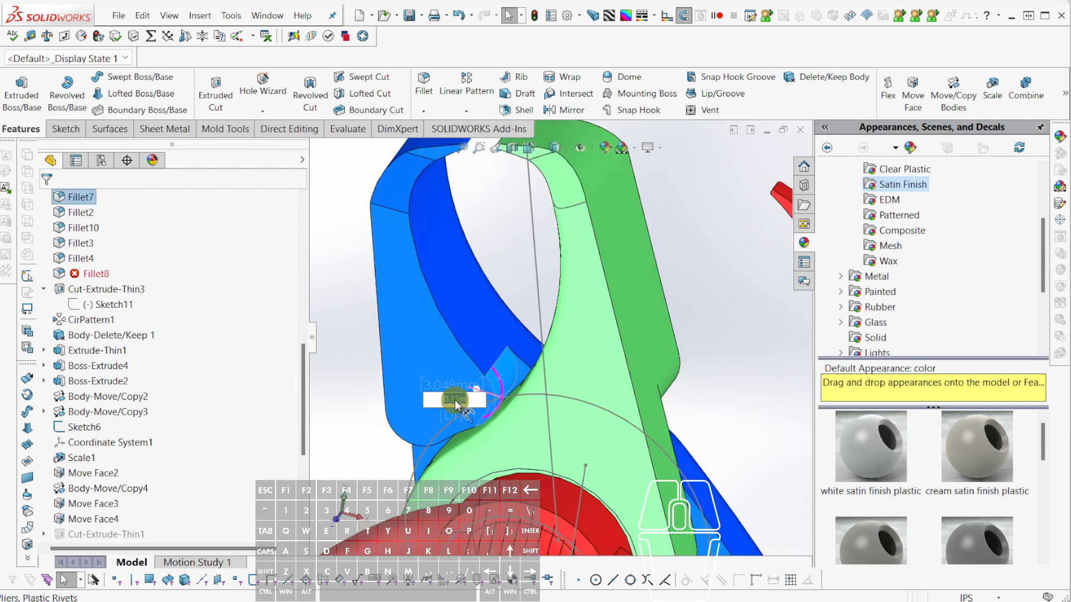
pyautogui.press('Return')
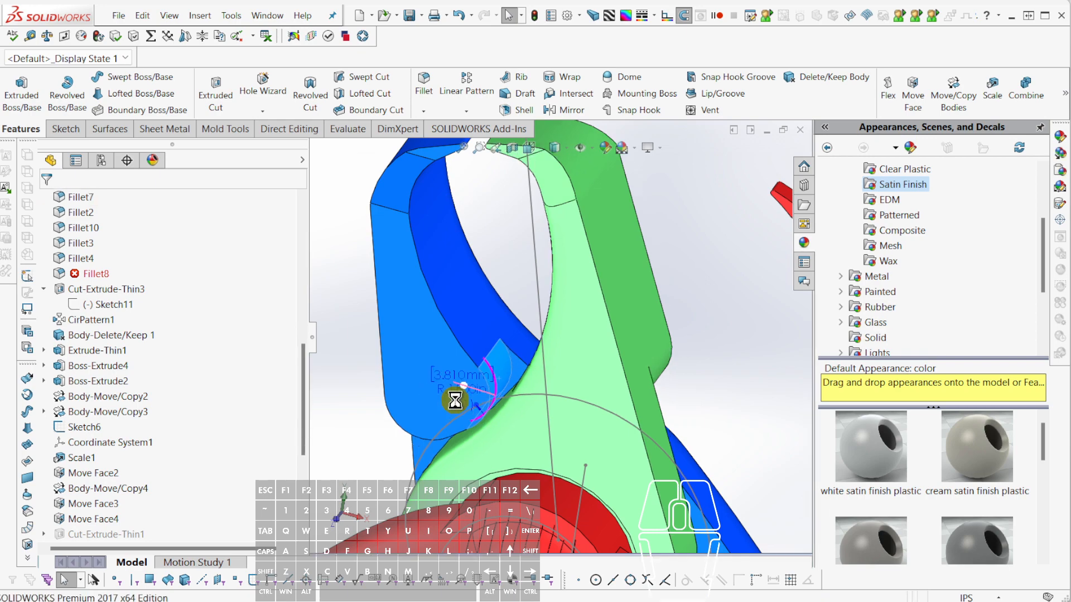
# Suppress Sketch12 together with its dependent Body-Move/Copy9.
pyautogui.scroll(5, 455, 400)
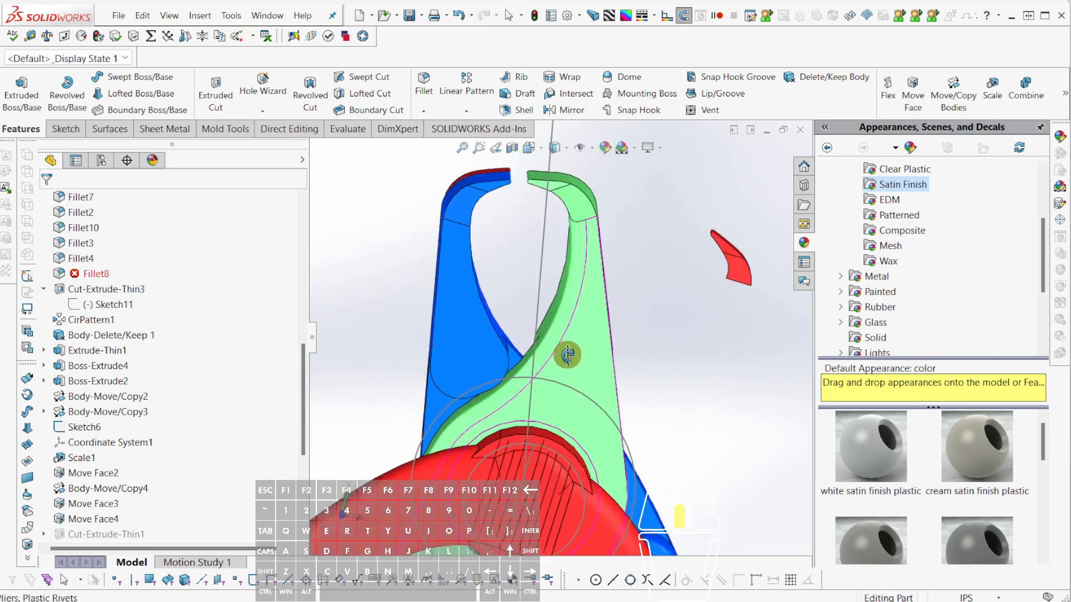
pyautogui.scroll(5, 564, 330)
pyautogui.scroll(-5, 551, 287)
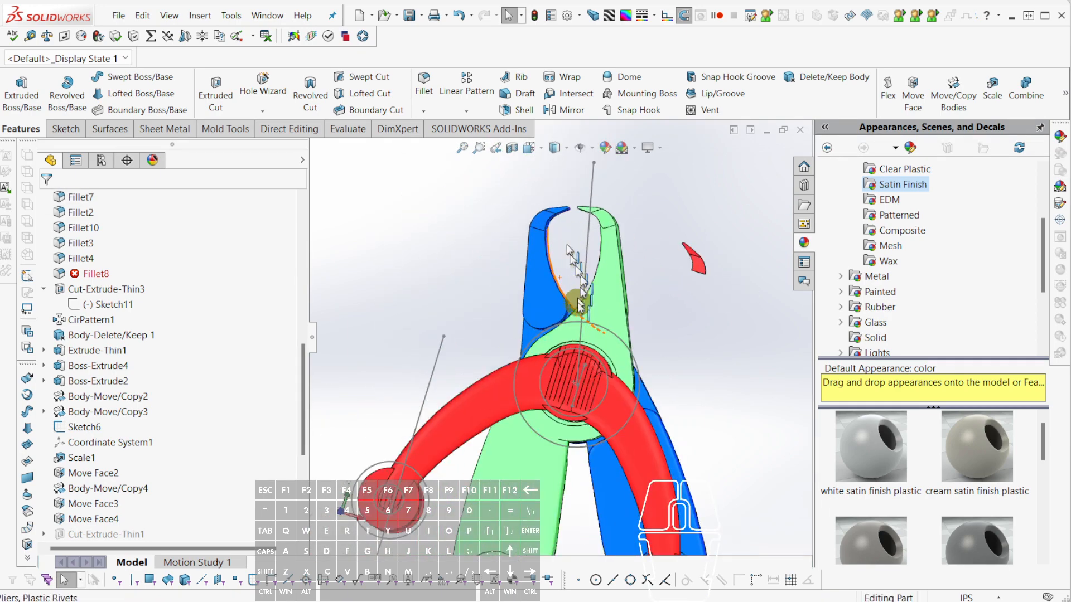
pyautogui.moveTo(576, 303)
pyautogui.mouseDown(button='middle')
pyautogui.moveTo(556, 291)
pyautogui.moveTo(653, 433)
pyautogui.moveTo(600, 351)
pyautogui.moveTo(608, 380)
pyautogui.moveTo(594, 441)
pyautogui.moveTo(637, 416)
pyautogui.mouseUp(button='middle')
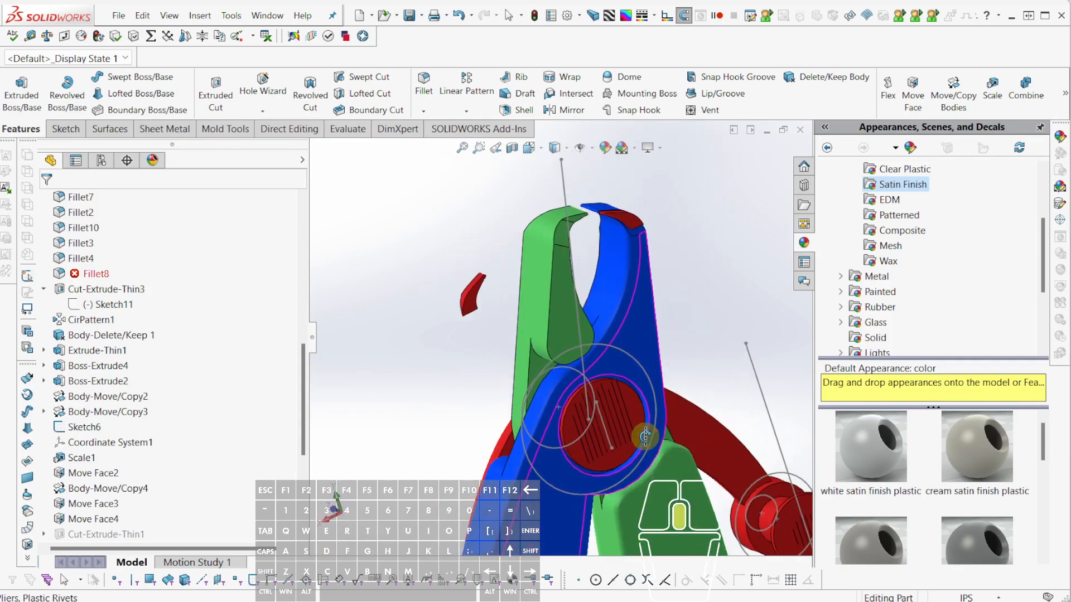
pyautogui.scroll(-5, 134, 474)
pyautogui.click(107, 522)
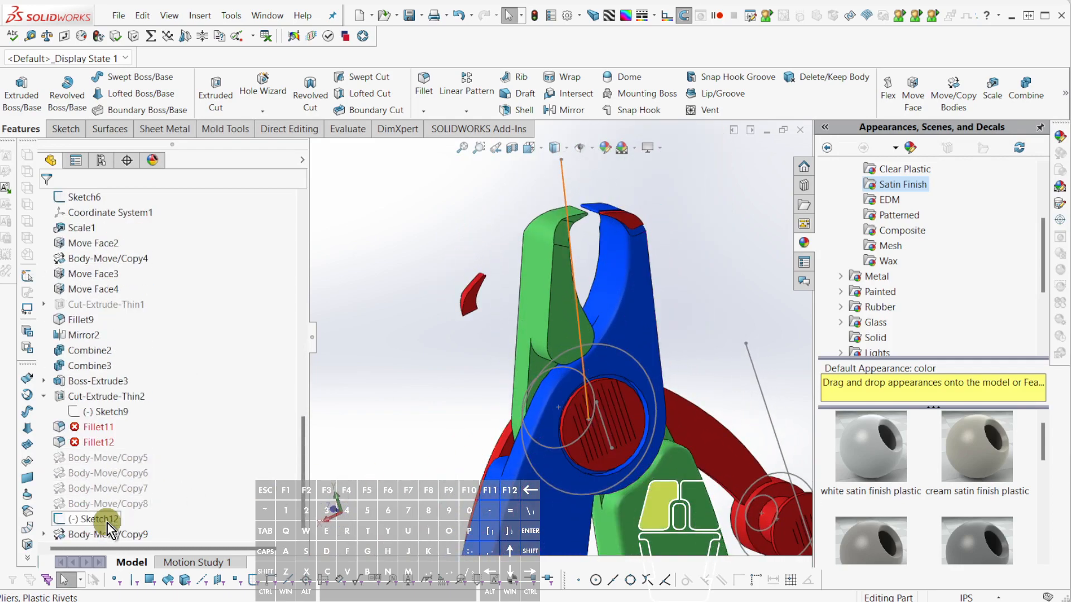
pyautogui.hotkey('shift', 's')
pyautogui.moveTo(546, 430); pyautogui.dragTo(615, 461, button='middle')
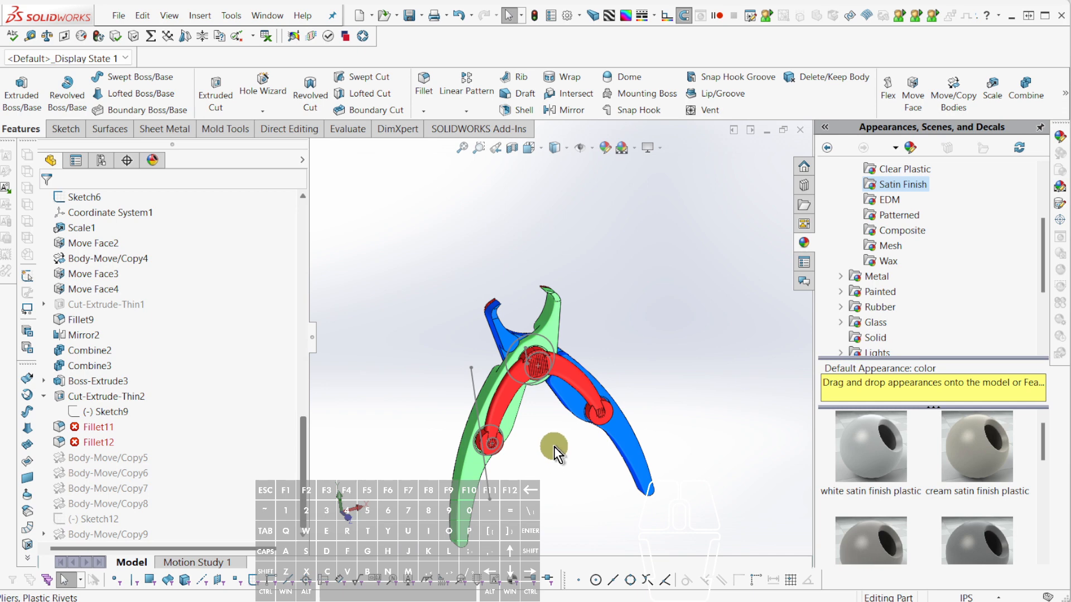
# Delete the failed features Fillet11 and Fillet12.
pyautogui.click(69, 426)
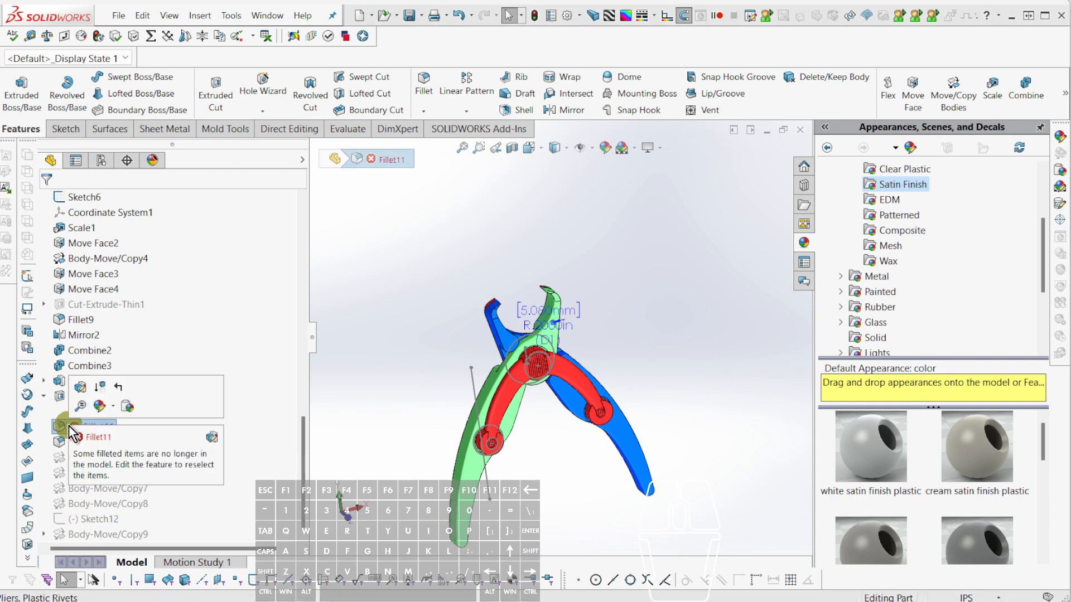
pyautogui.keyDown('ctrl'); pyautogui.click(61, 440); pyautogui.keyUp('ctrl')
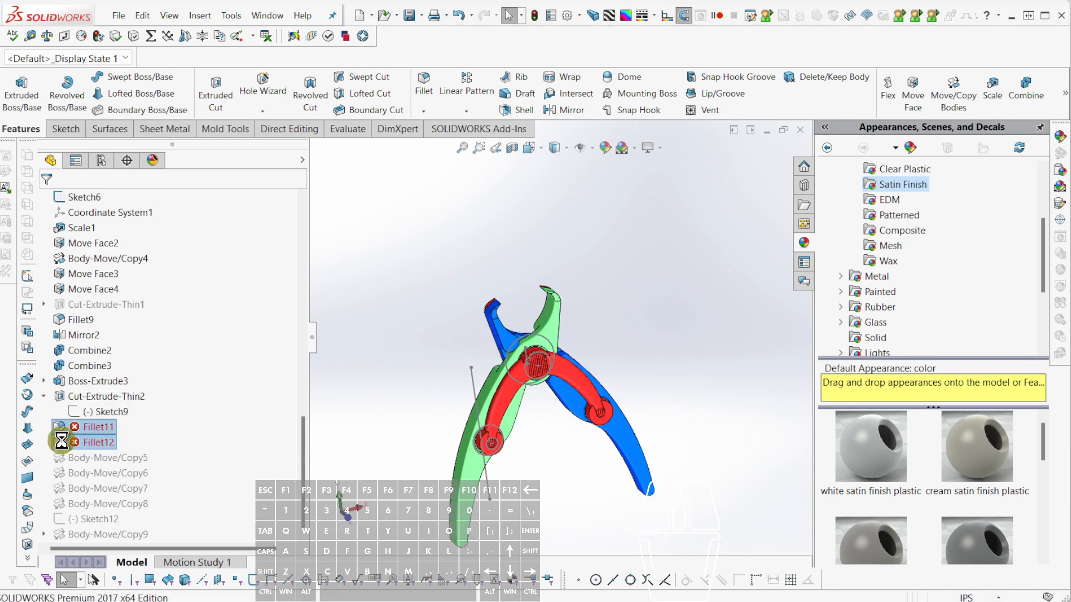
pyautogui.press('Delete')
# Reorder Sketch12 and Body-Move/Copy9 so they come directly before Body-Move/Copy5.
pyautogui.click(65, 460)
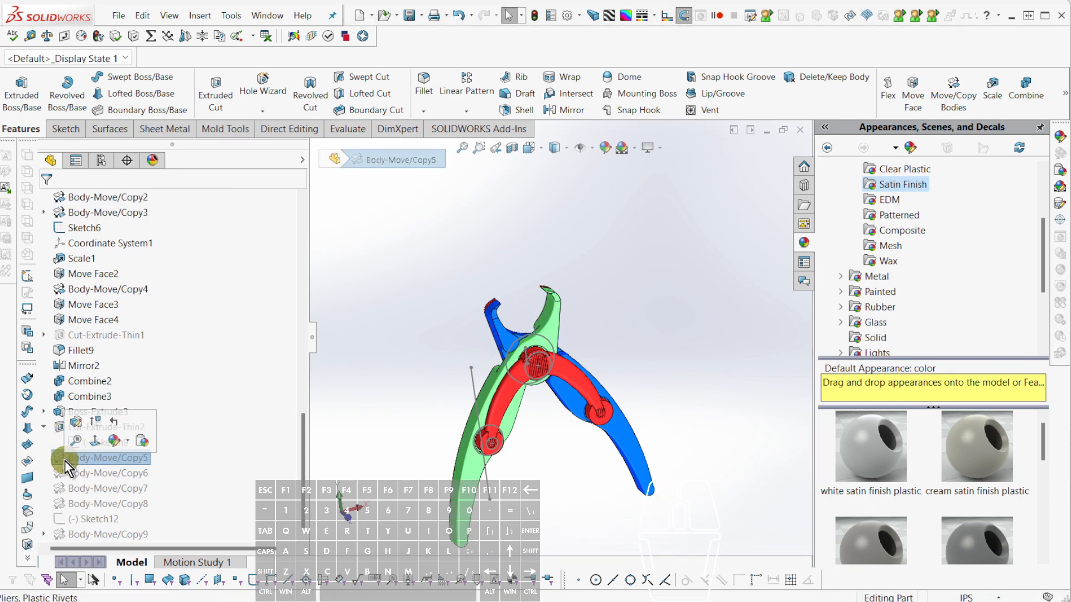
pyautogui.moveTo(66, 518); pyautogui.dragTo(60, 428)
pyautogui.moveTo(73, 536); pyautogui.dragTo(65, 461)
# Group Body-Move/Copy5 through Body-Move/Copy8 in a new feature folder named xp.
pyautogui.click(61, 490)
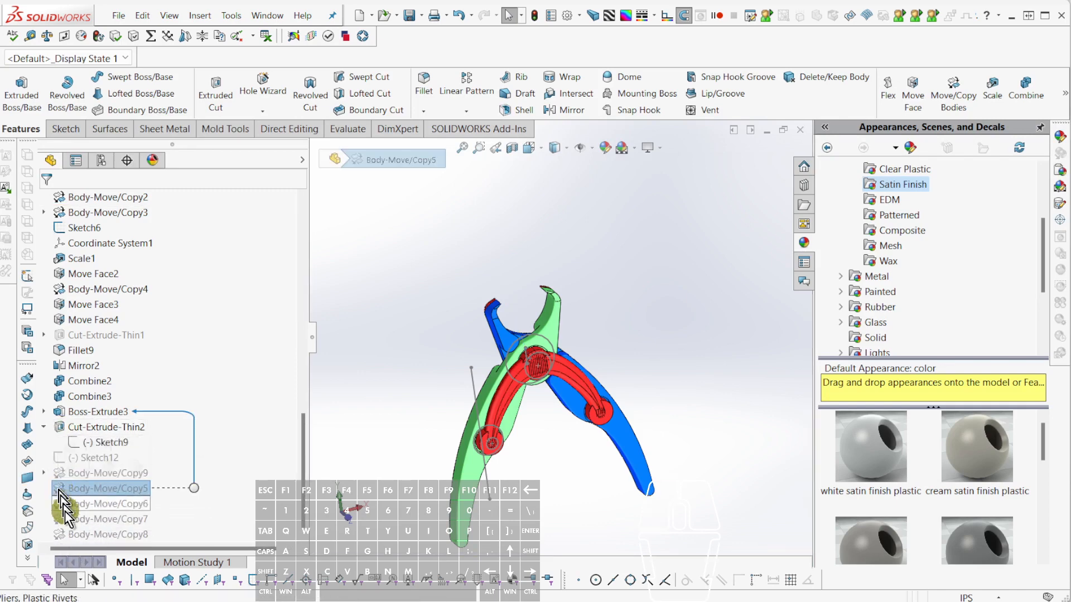
pyautogui.keyDown('shift'); pyautogui.click(72, 531); pyautogui.keyUp('shift')
pyautogui.rightClick(72, 531)
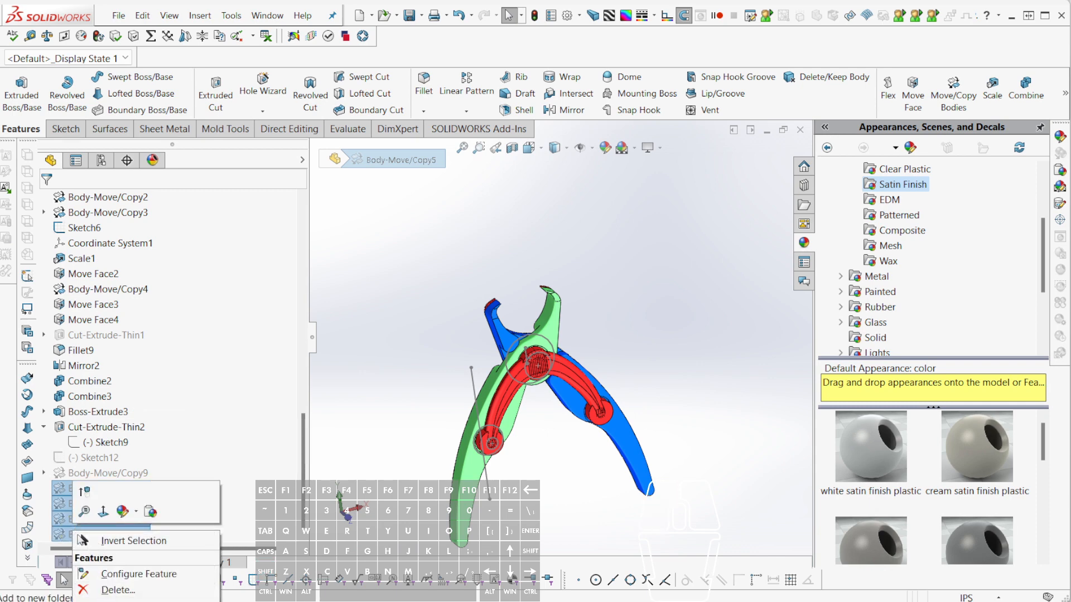
pyautogui.click(82, 540)
pyautogui.write('xp')
pyautogui.press('Return')
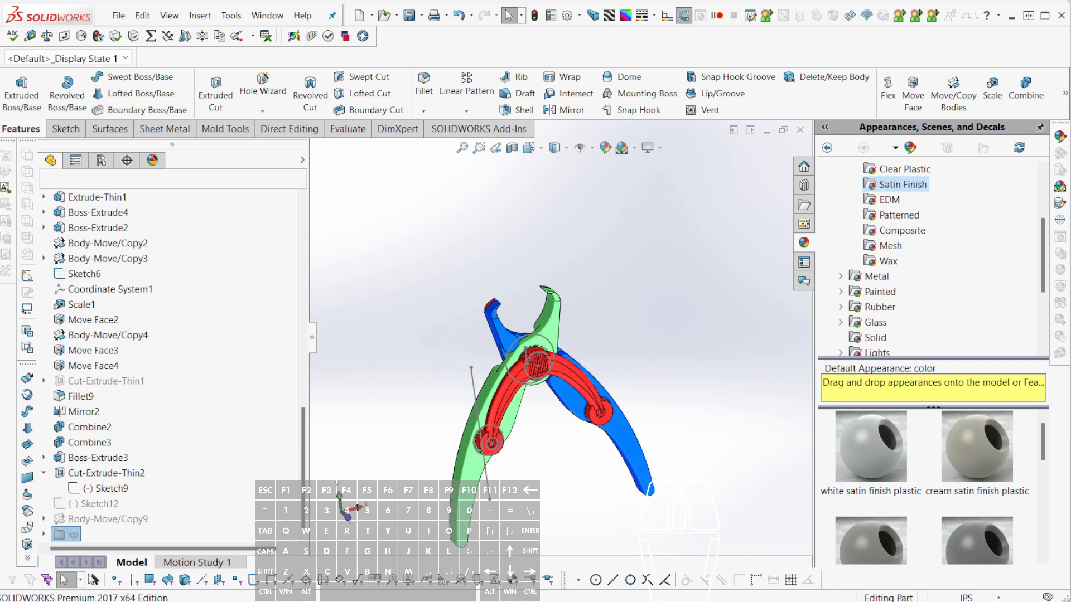
# Roll the model back to just before Sketch12, directly after Cut-Extrude-Thin2.
pyautogui.click(85, 534)
pyautogui.moveTo(87, 535)
pyautogui.mouseDown()
pyautogui.moveTo(152, 547)
pyautogui.moveTo(120, 551)
pyautogui.moveTo(86, 521)
pyautogui.mouseUp()
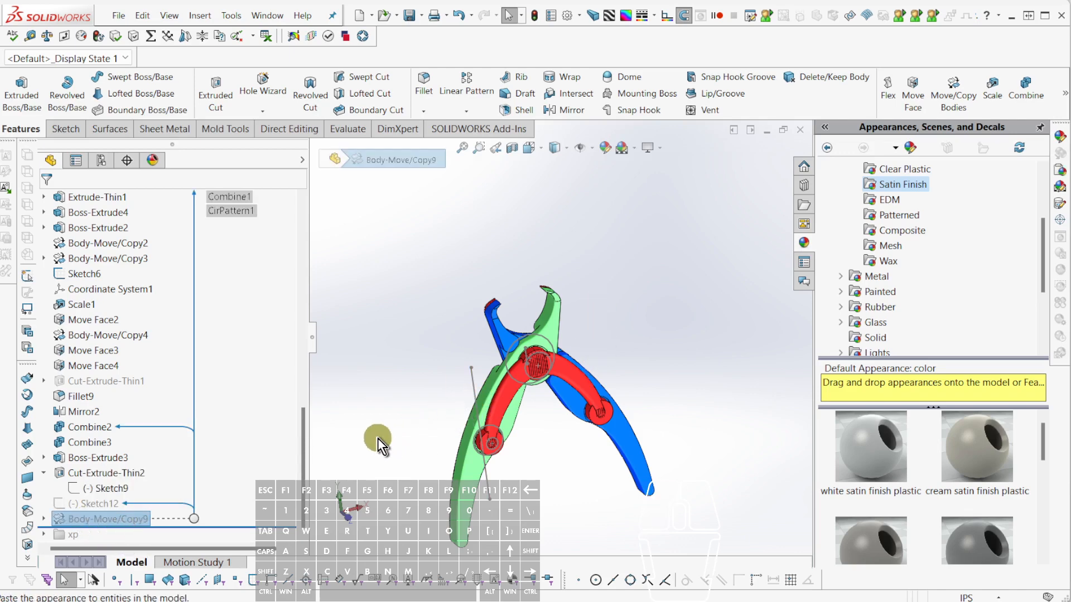
pyautogui.click(92, 501)
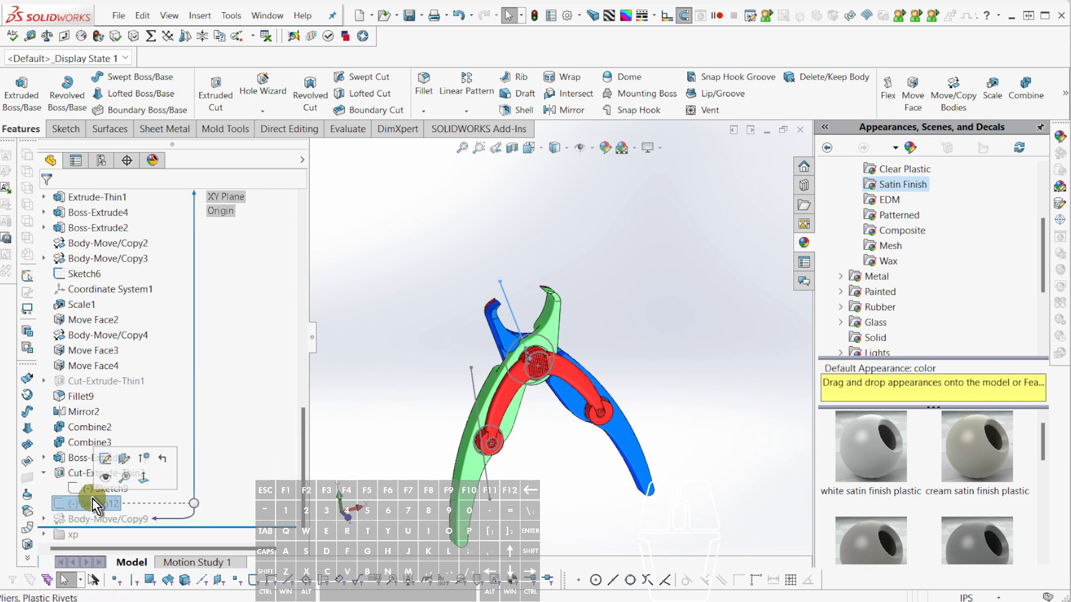
pyautogui.hotkey('ctrl', 'r')
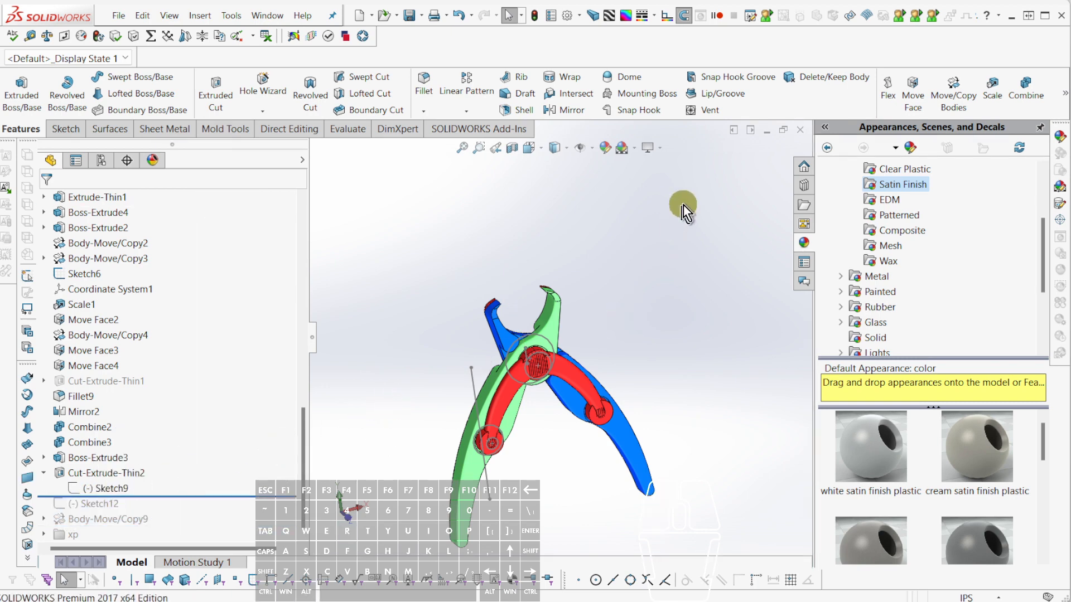
# Start a Move/Copy Body feature on the two plier bodies Combine3 and Combine2 using translate/rotate instead of mates.
pyautogui.click(948, 95)
pyautogui.click(550, 329)
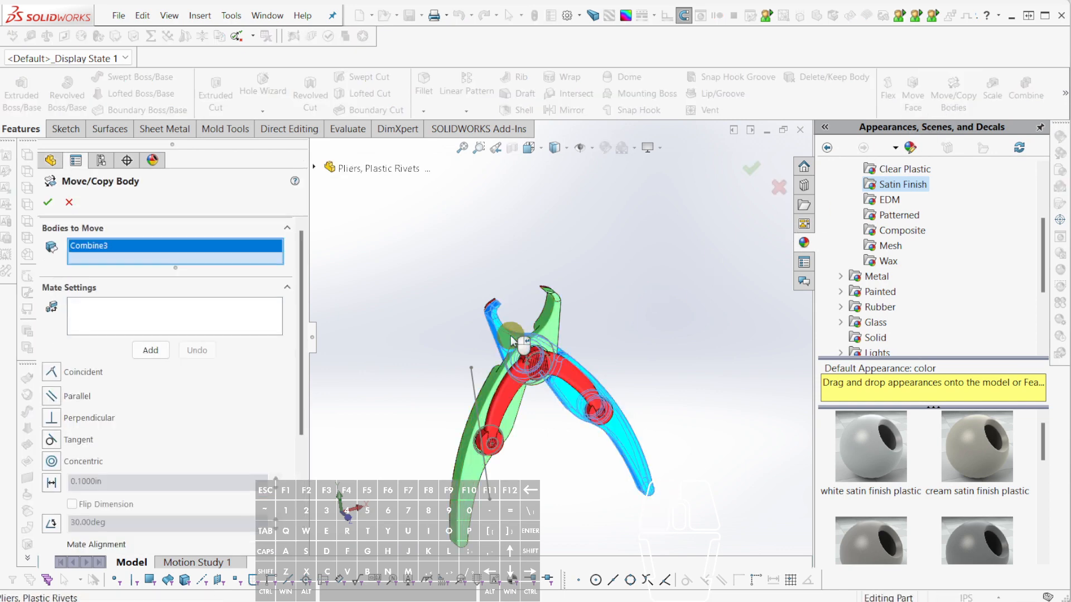
pyautogui.click(550, 329)
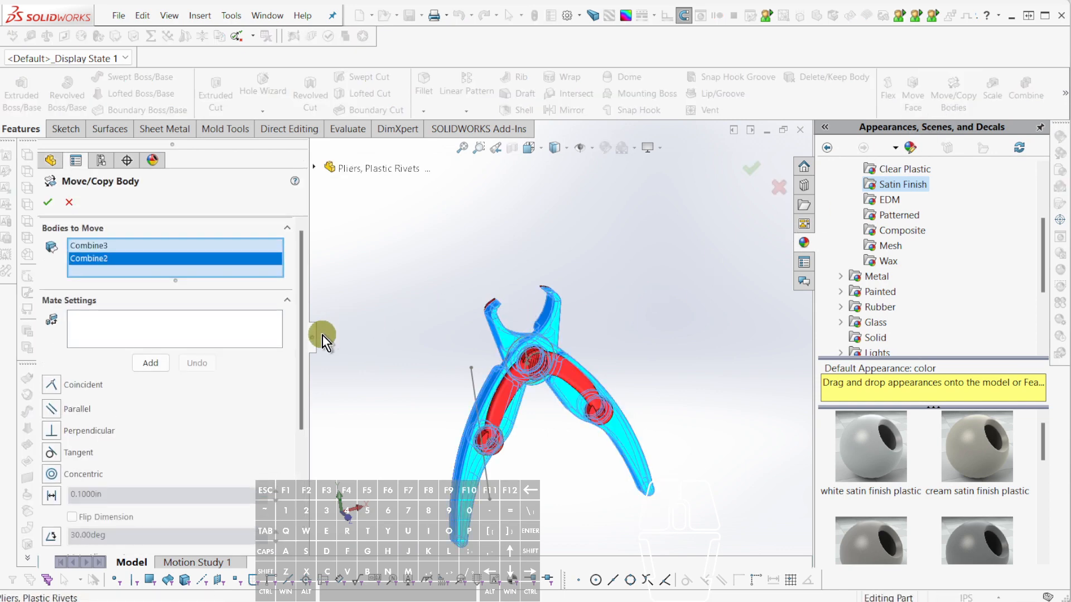
pyautogui.scroll(-3, 271, 386)
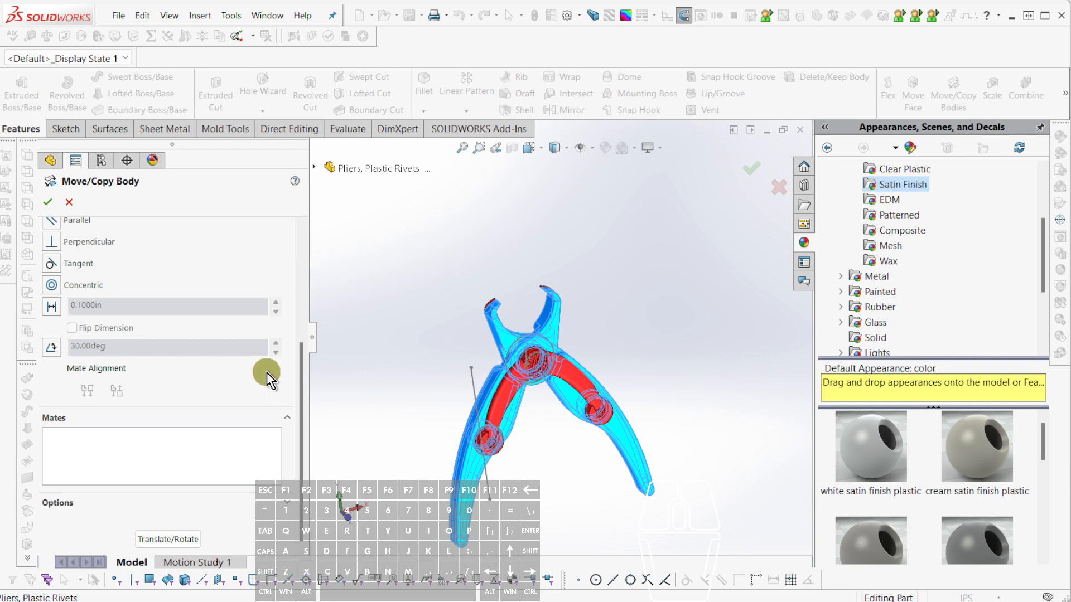
pyautogui.click(183, 537)
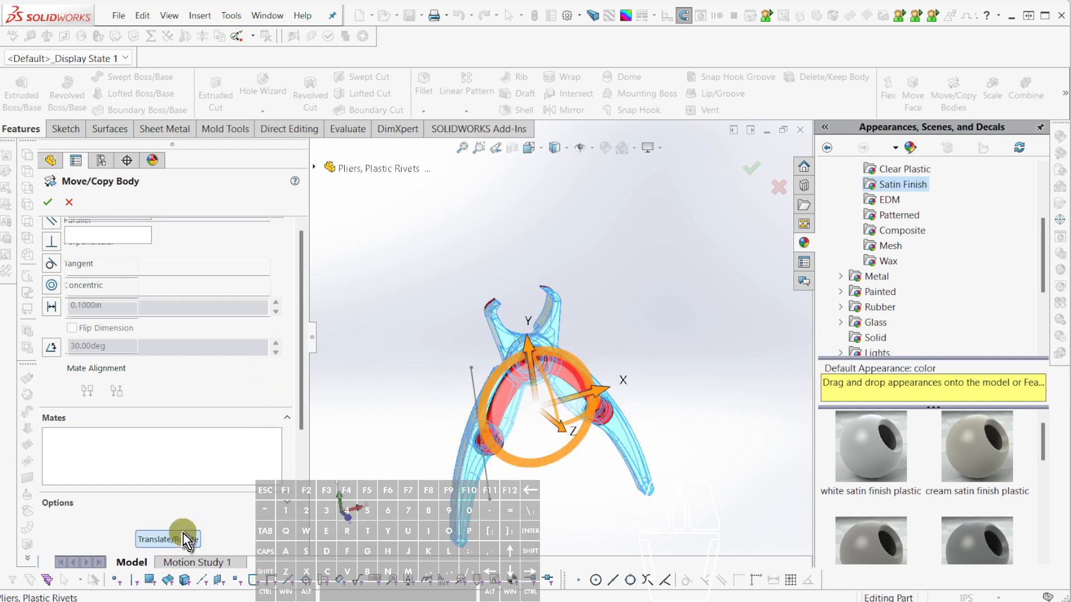
pyautogui.scroll(-5, 750, 303)
pyautogui.scroll(6, 549, 349)
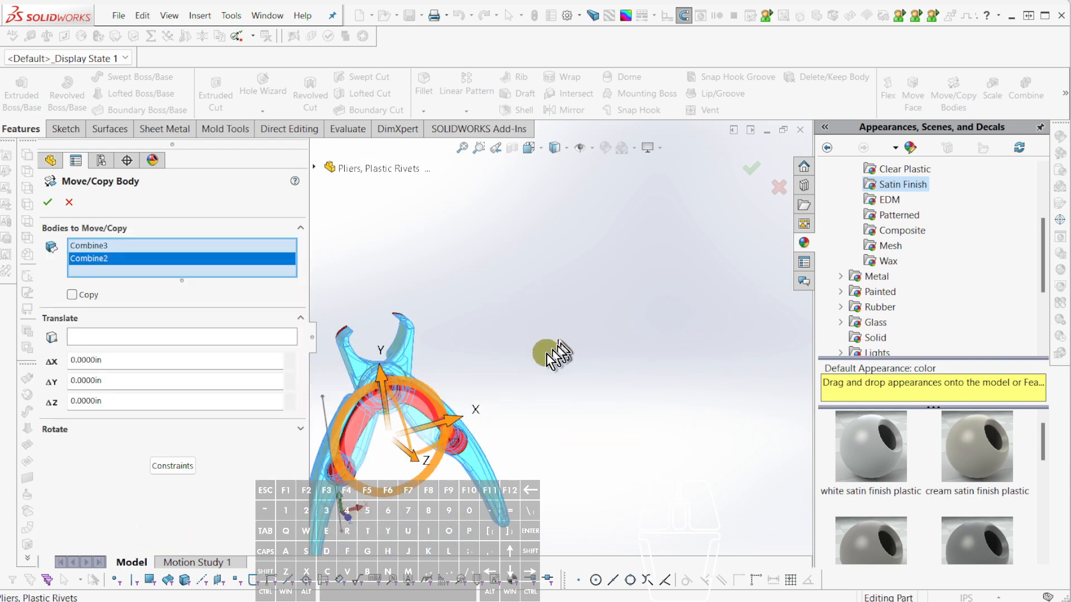
pyautogui.scroll(-4, 408, 398)
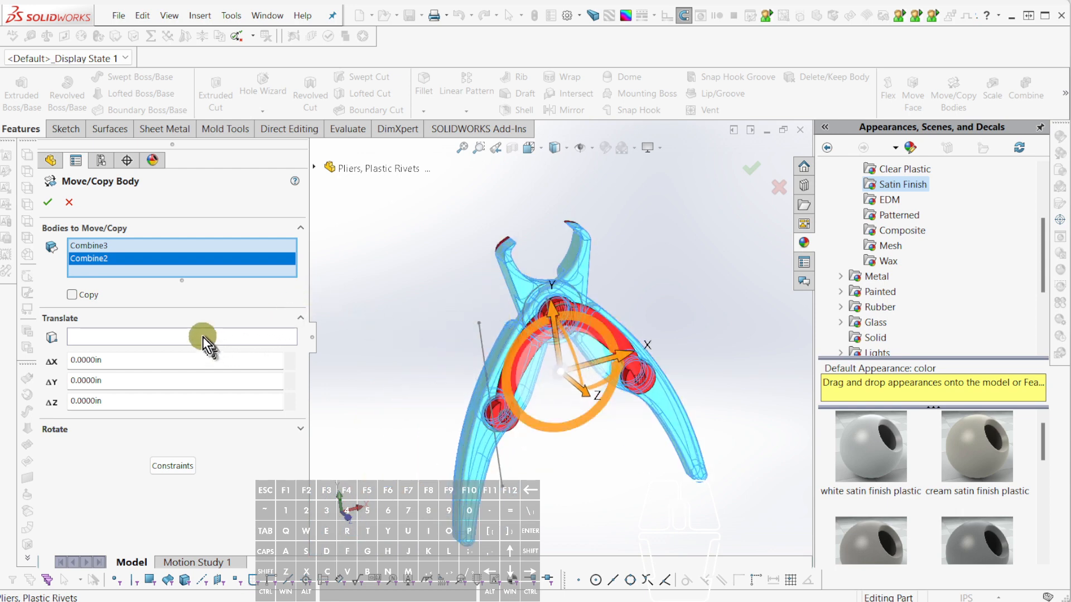
# Rotate both plier bodies 45 degrees about Z Axis1 and complete the move.
pyautogui.click(96, 429)
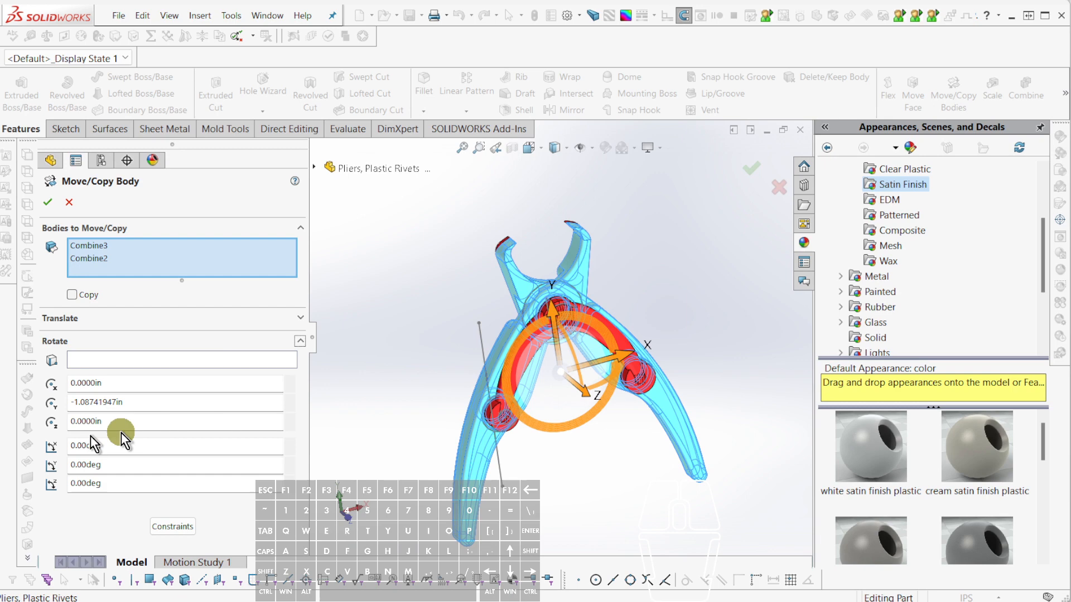
pyautogui.click(183, 359)
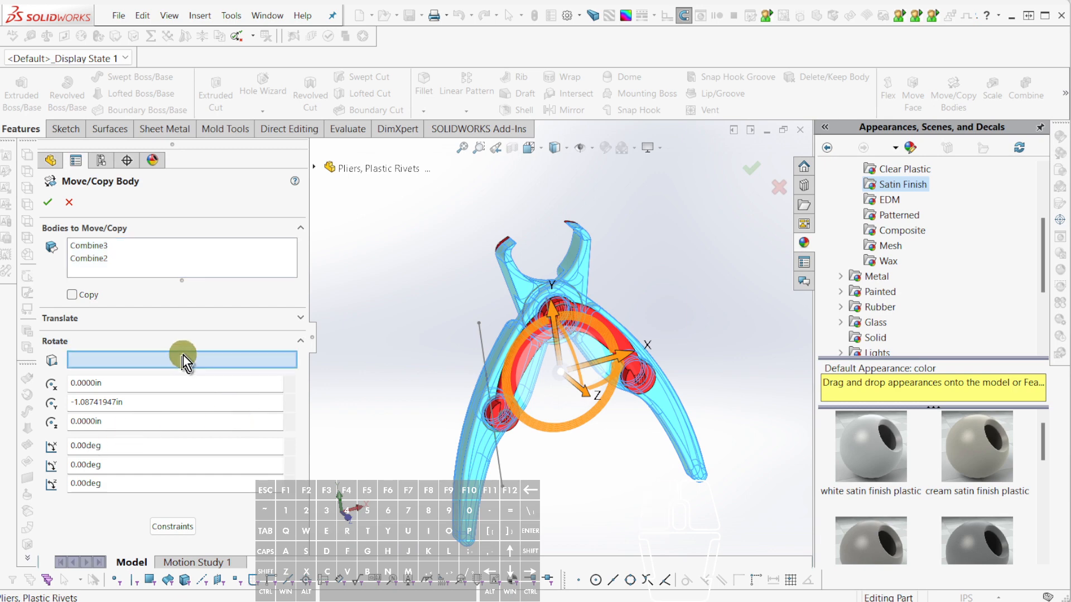
pyautogui.click(314, 168)
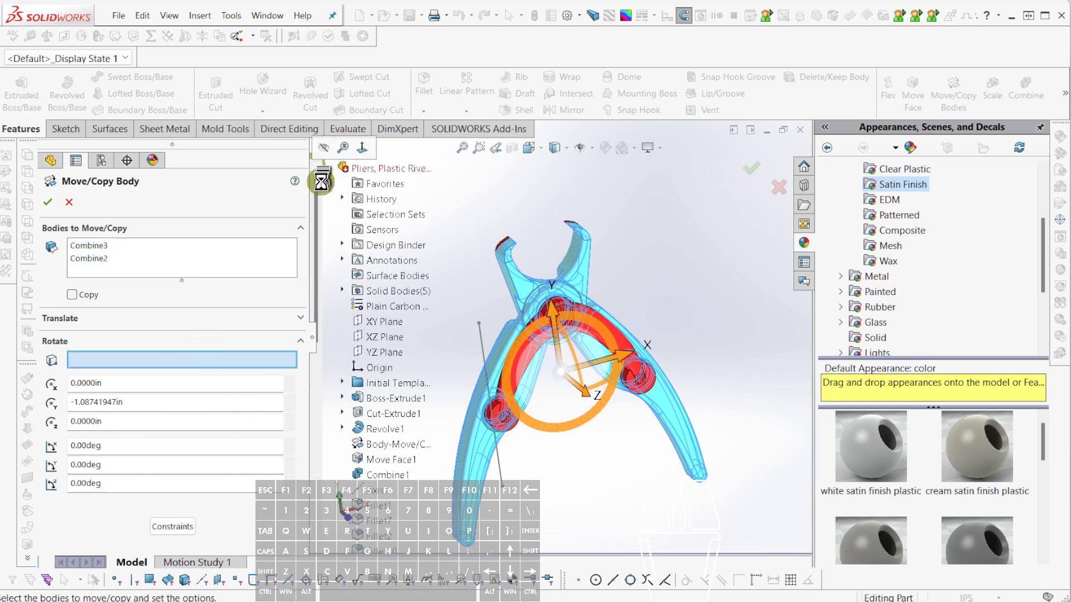
pyautogui.click(354, 384)
pyautogui.click(381, 354)
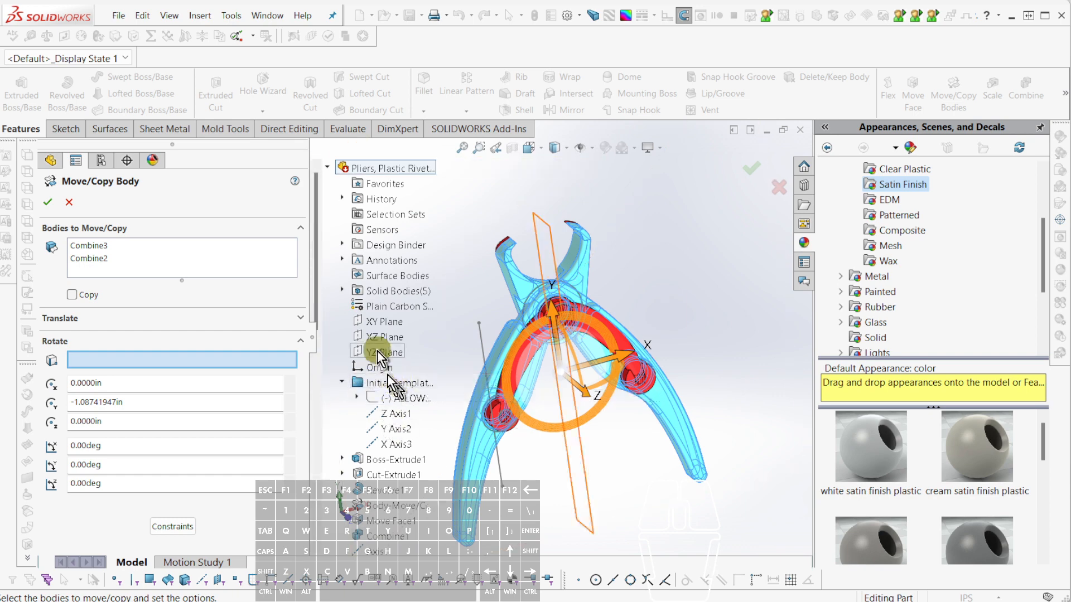
pyautogui.click(407, 413)
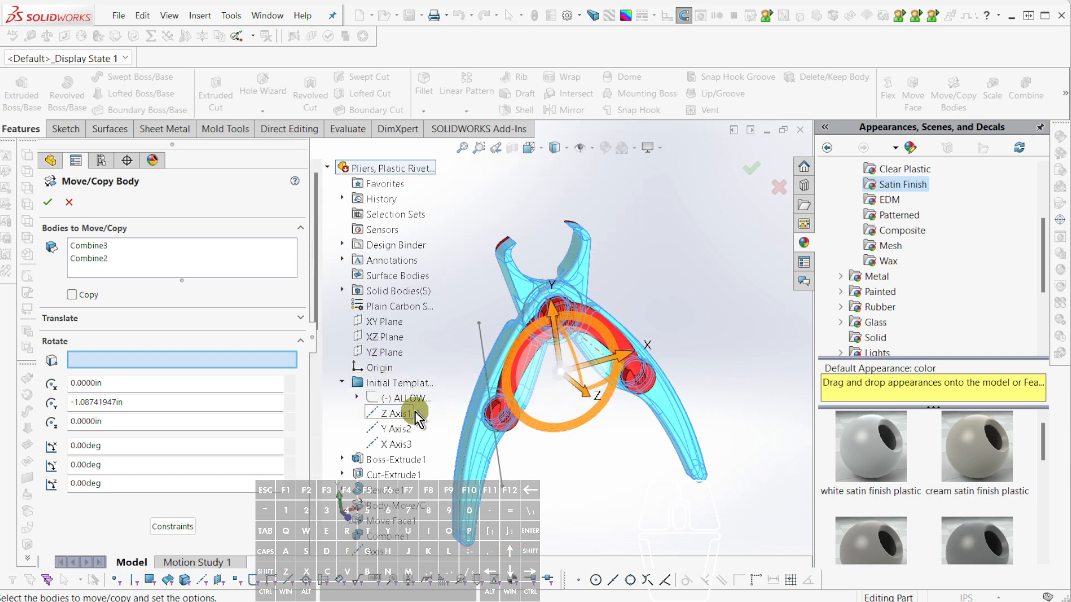
pyautogui.click(398, 418)
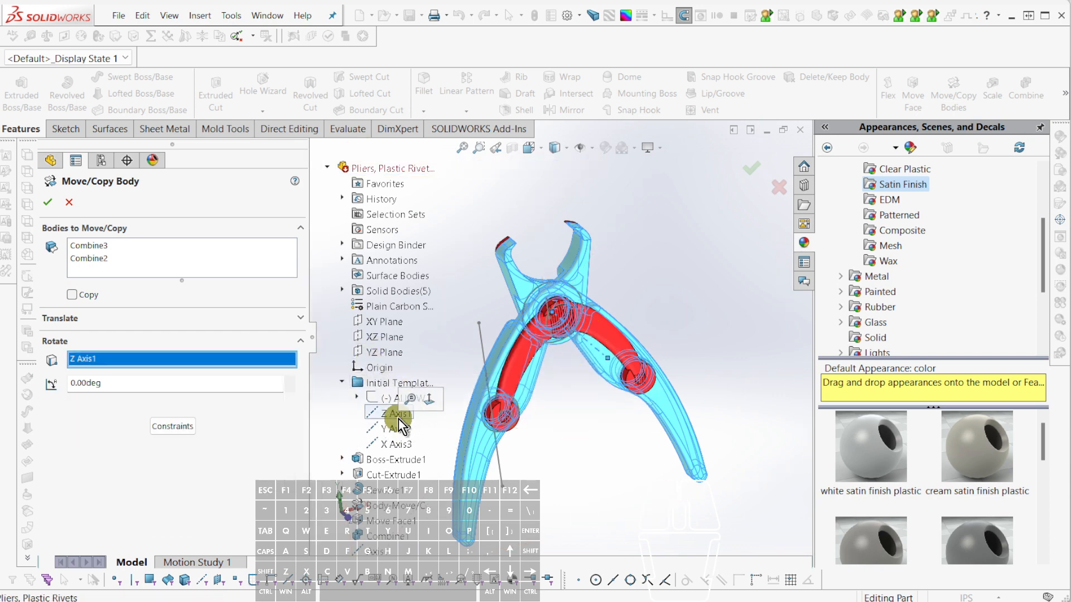
pyautogui.click(146, 387)
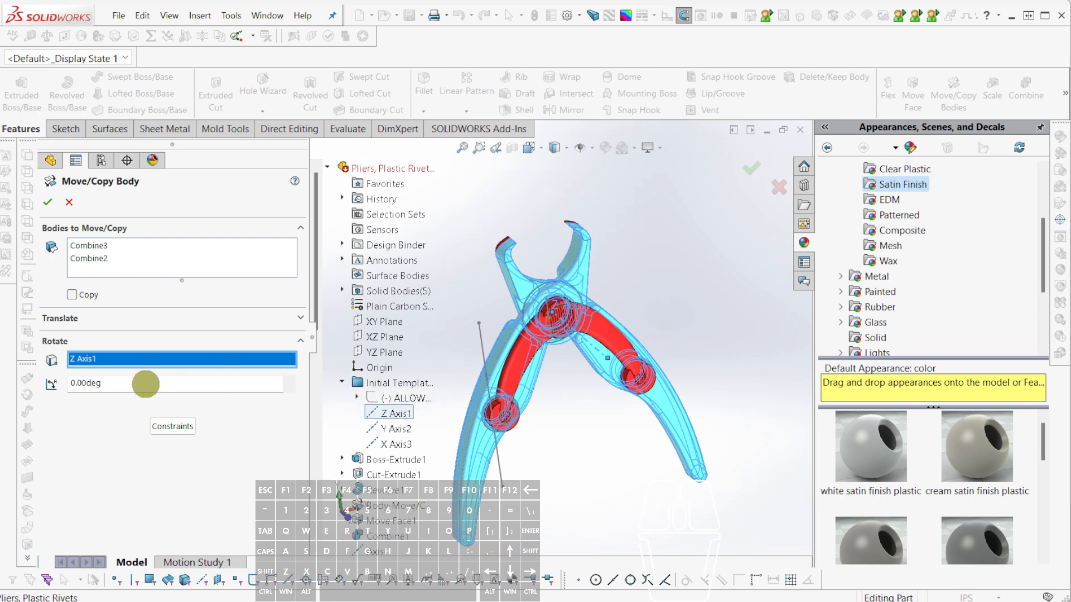
pyautogui.moveTo(146, 384); pyautogui.dragTo(12, 373)
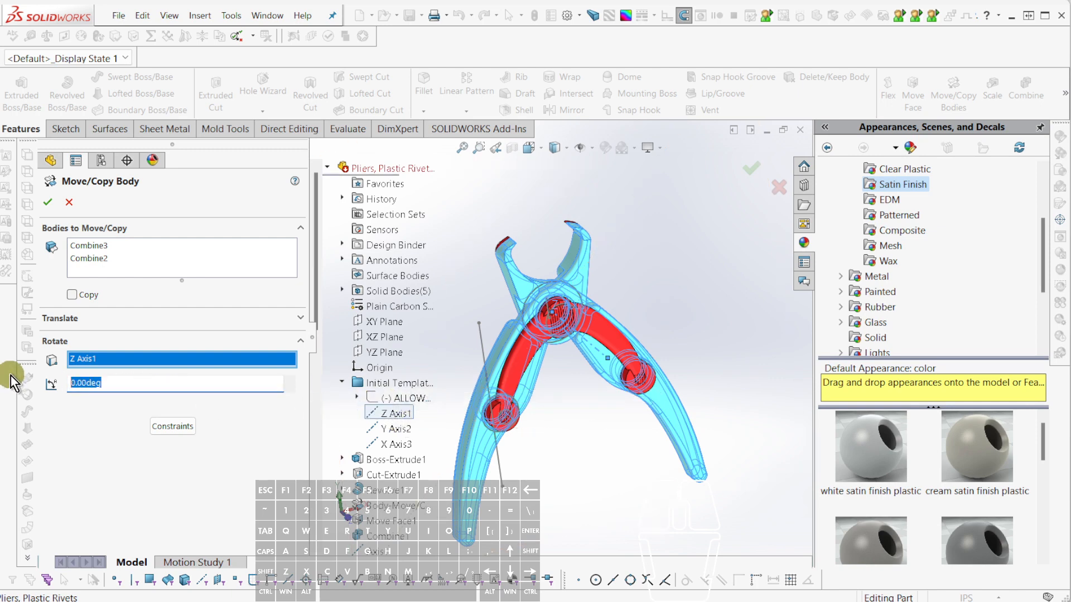
pyautogui.press('Return')
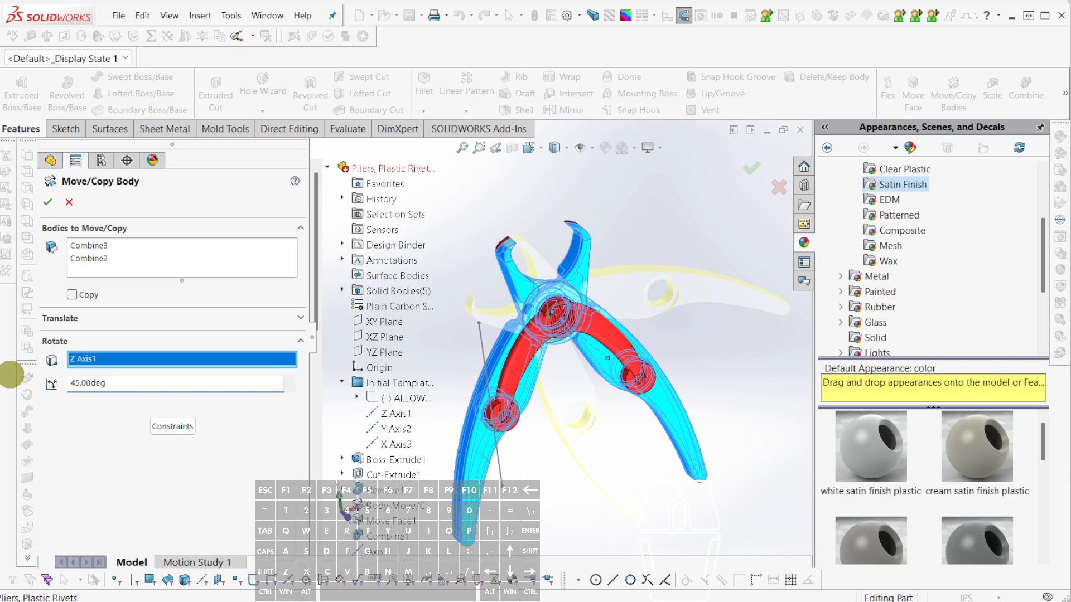
pyautogui.press('Return')
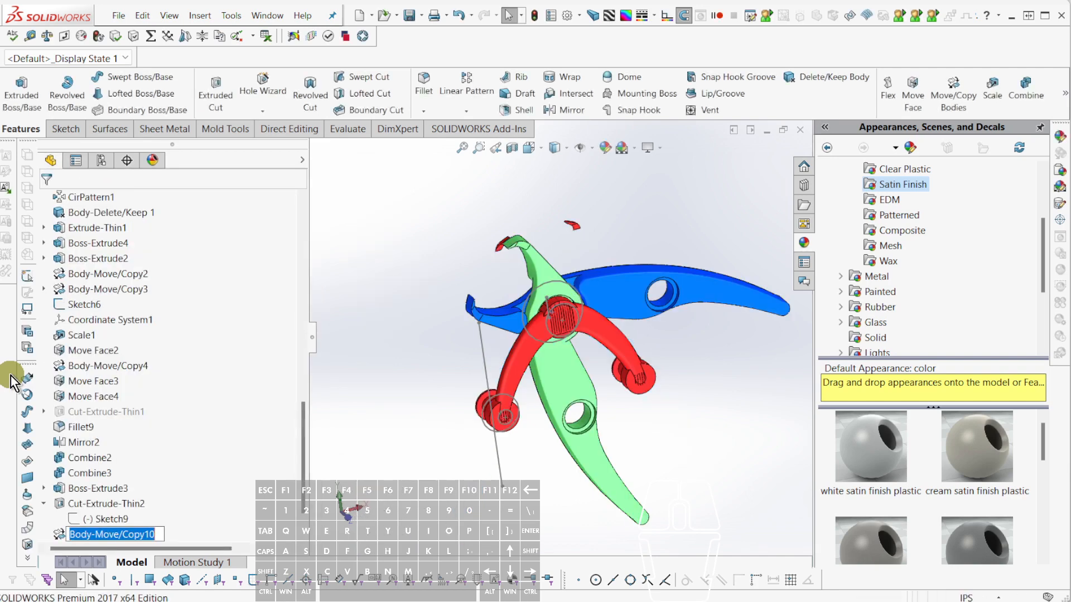
# Edit Body-Move/Copy10 so the 45-degree rotation makes one copy of each plier body.
pyautogui.rightClick(62, 534)
pyautogui.click(68, 496)
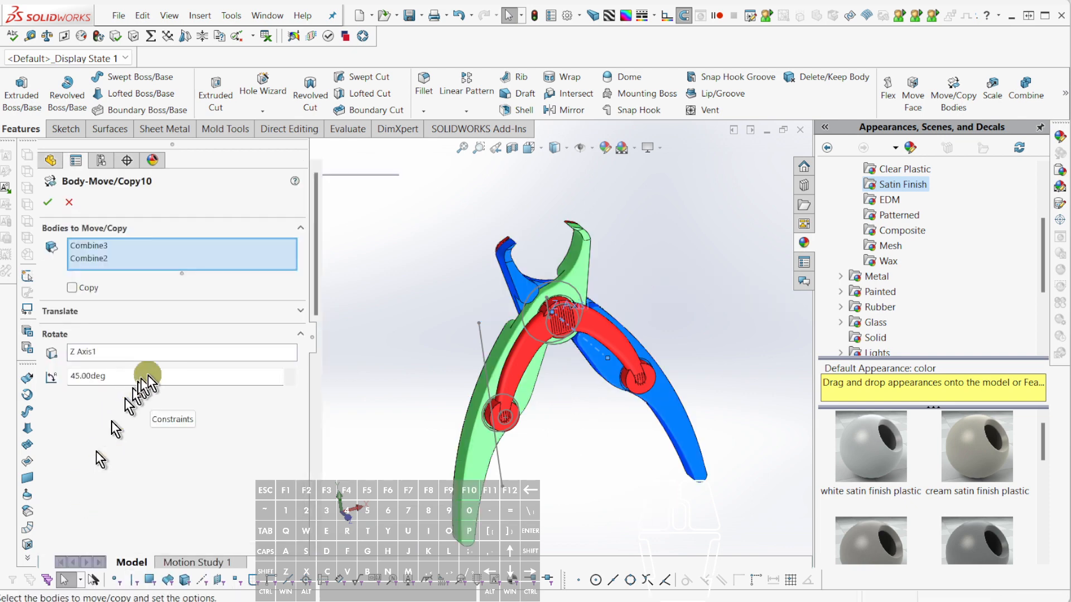
pyautogui.click(71, 288)
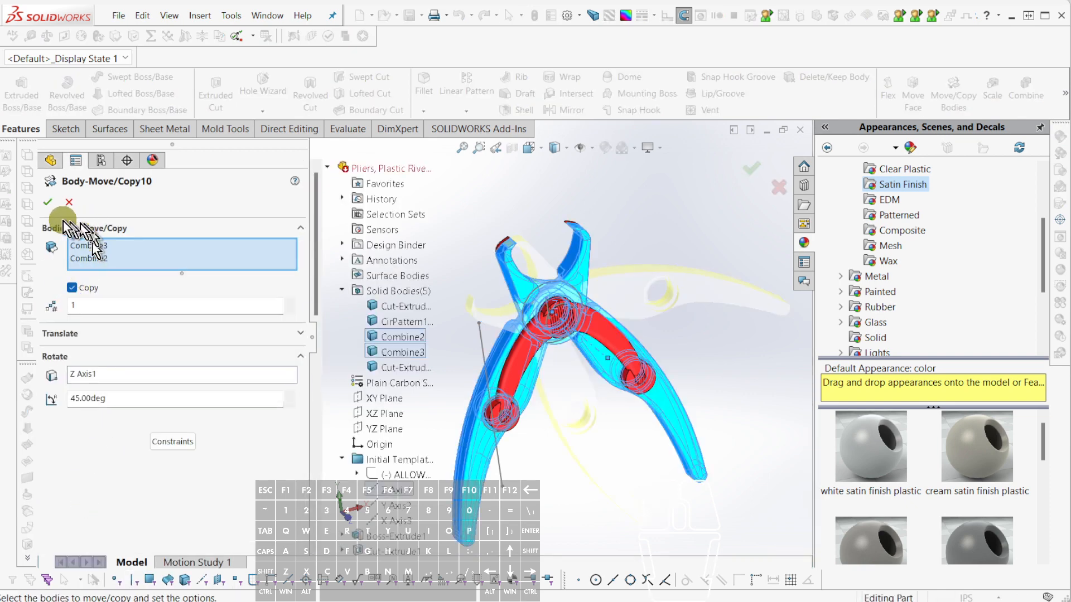
pyautogui.click(48, 204)
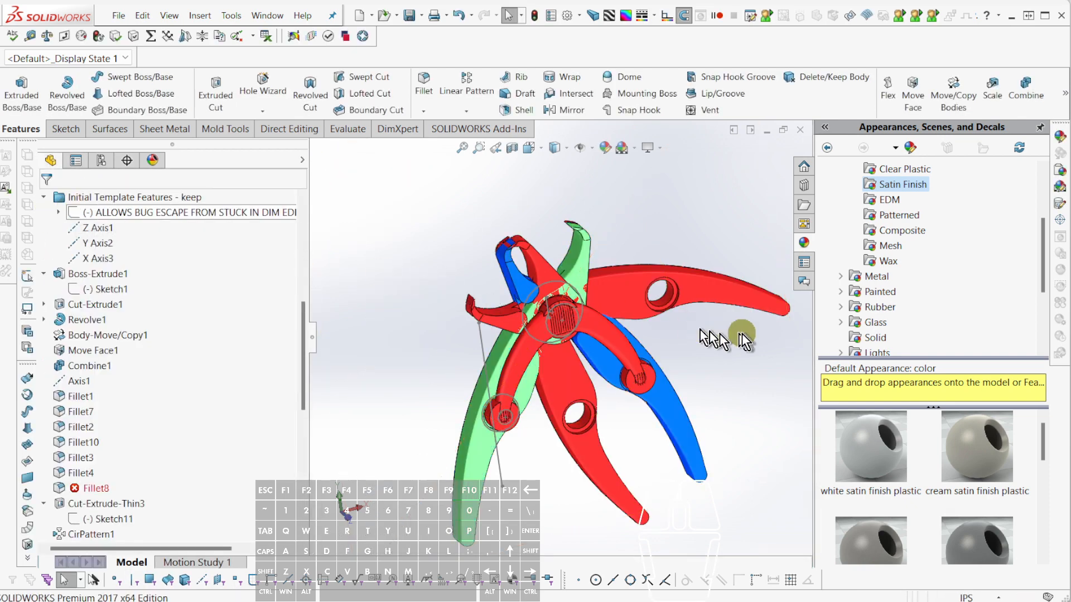
# Examine the rotated plier copies around the central pivot and how they overlap the original bodies and the rivet arms.
pyautogui.scroll(-3, 558, 300)
pyautogui.scroll(3, 631, 319)
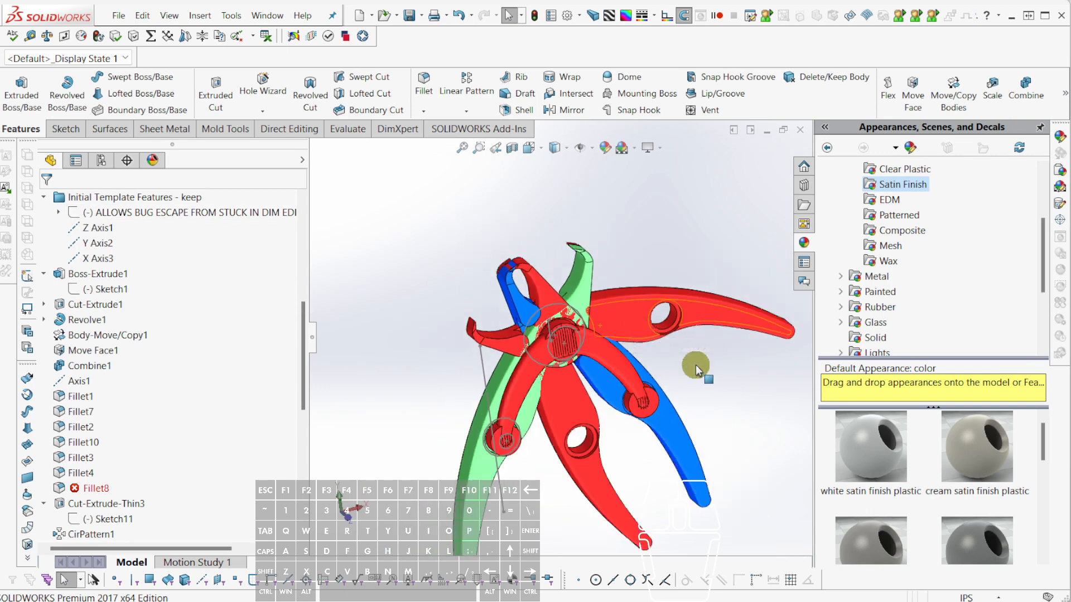
pyautogui.scroll(2, 695, 365)
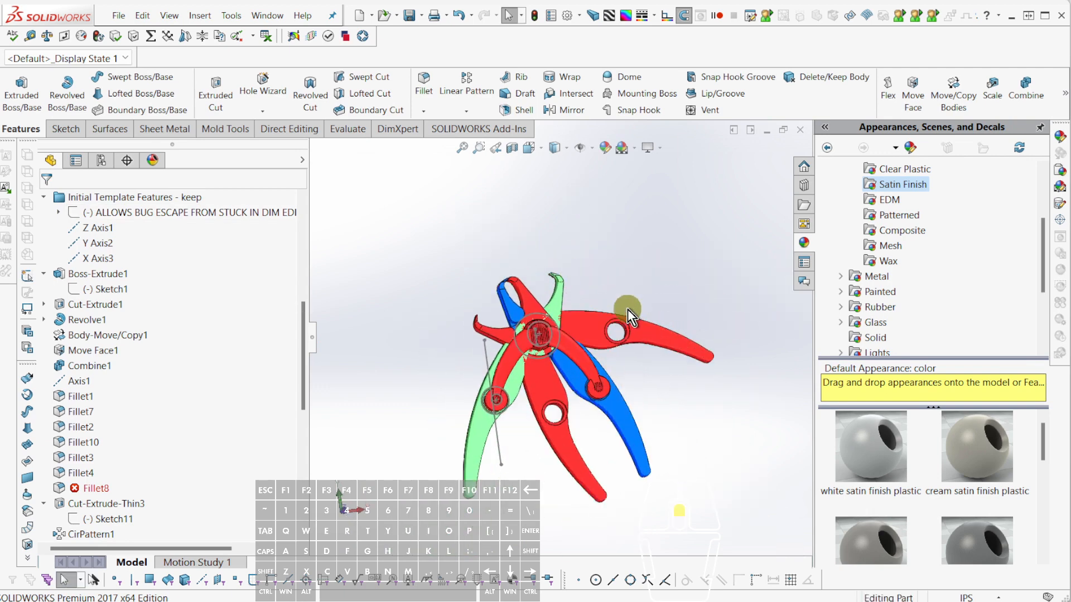
pyautogui.scroll(-3, 579, 316)
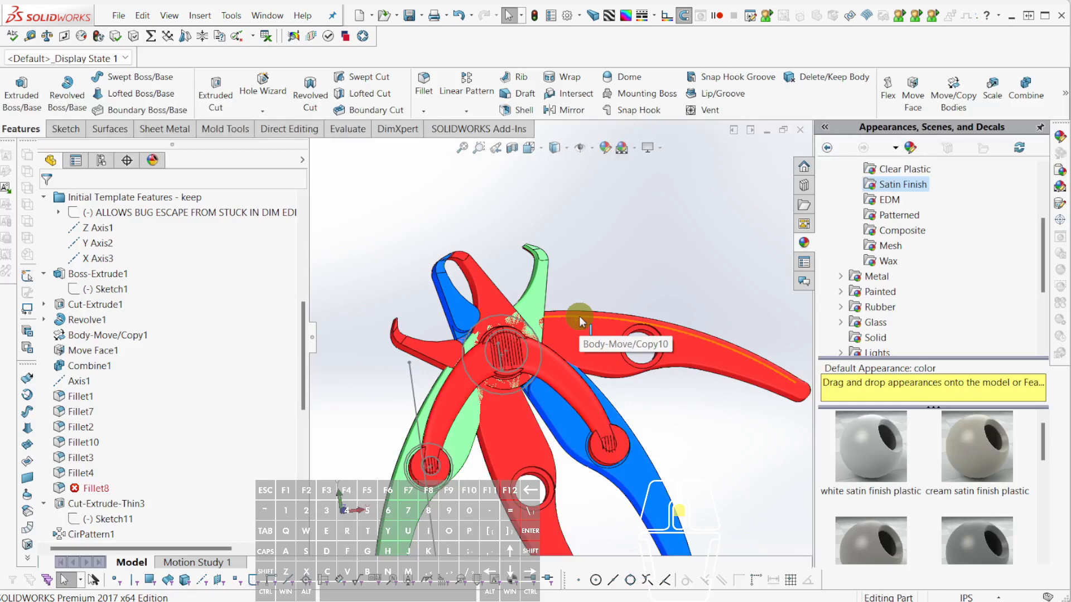
pyautogui.scroll(2, 587, 322)
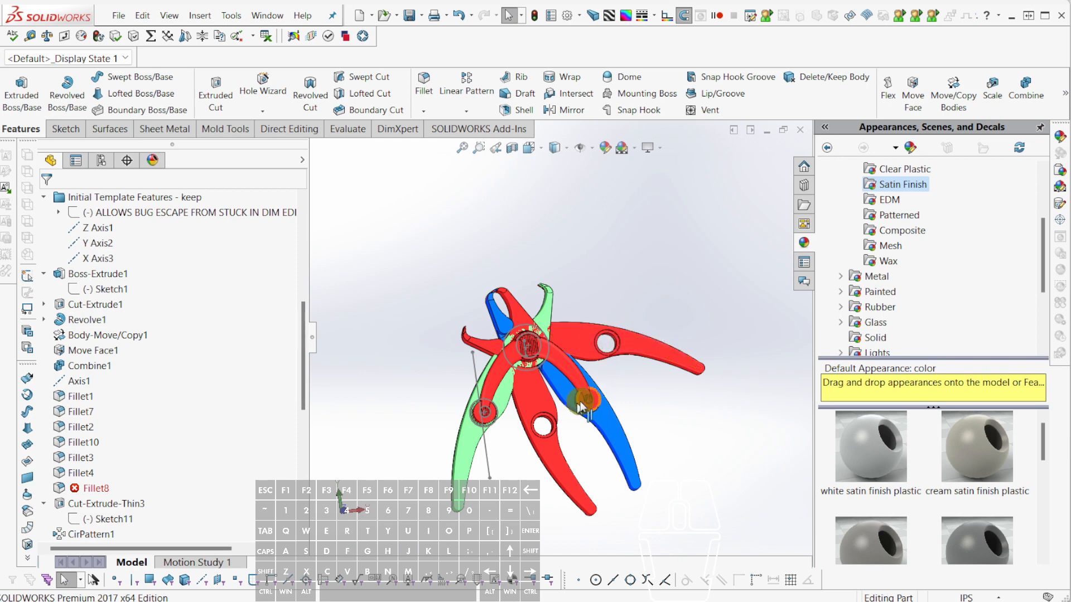
pyautogui.scroll(-3, 541, 391)
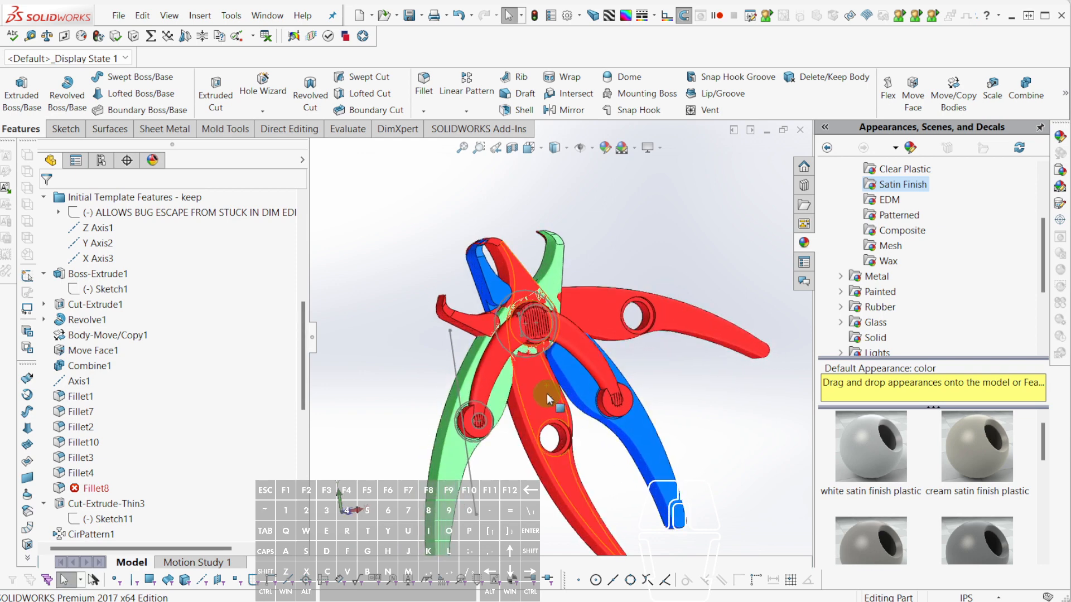
pyautogui.moveTo(547, 393); pyautogui.dragTo(557, 352, button='middle')
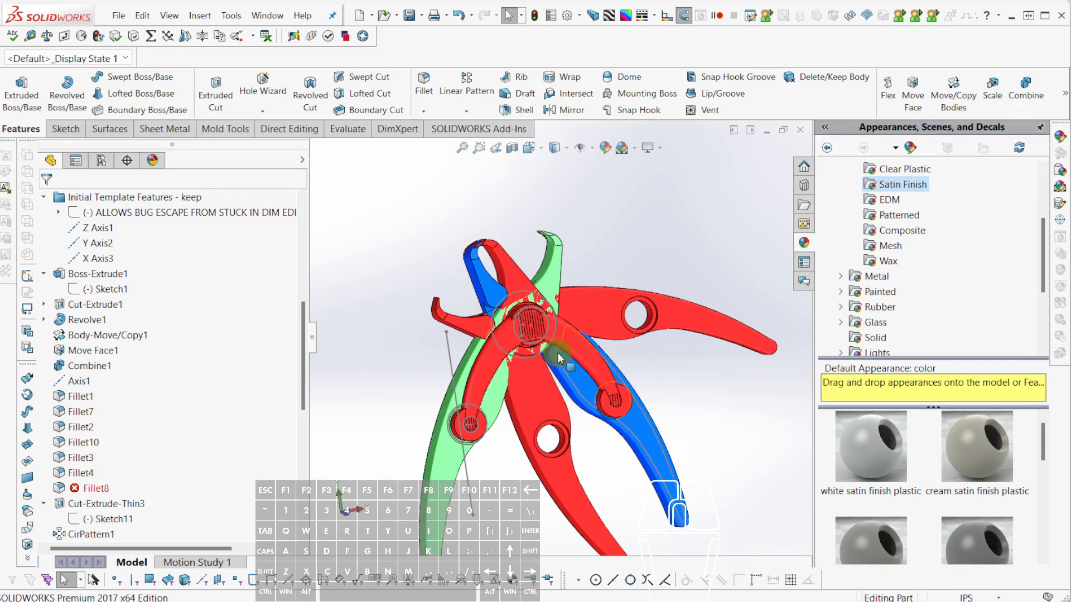
pyautogui.scroll(1, 563, 346)
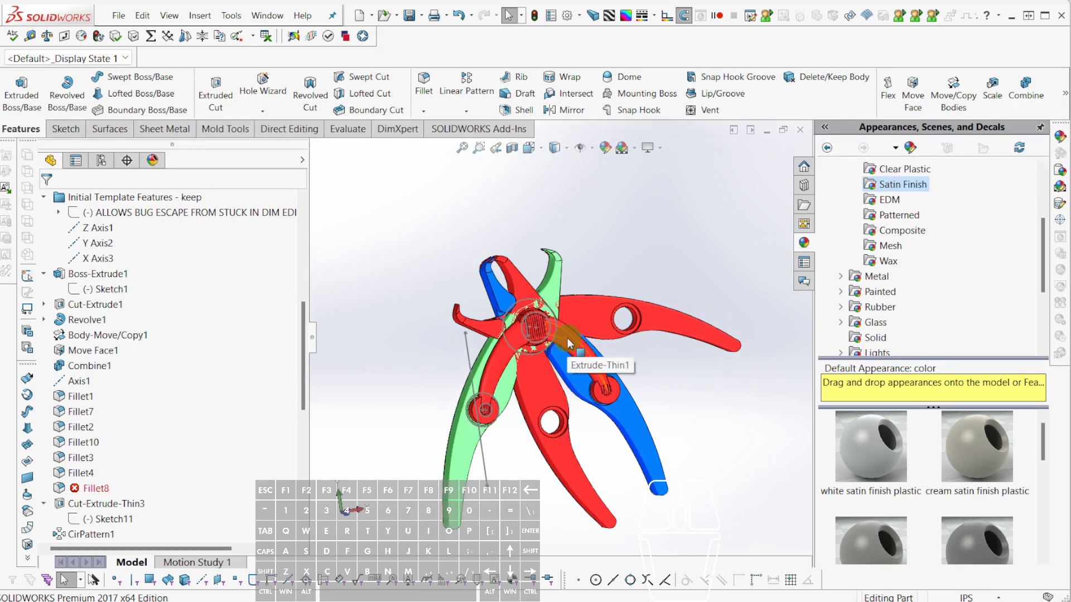
pyautogui.scroll(-3, 560, 396)
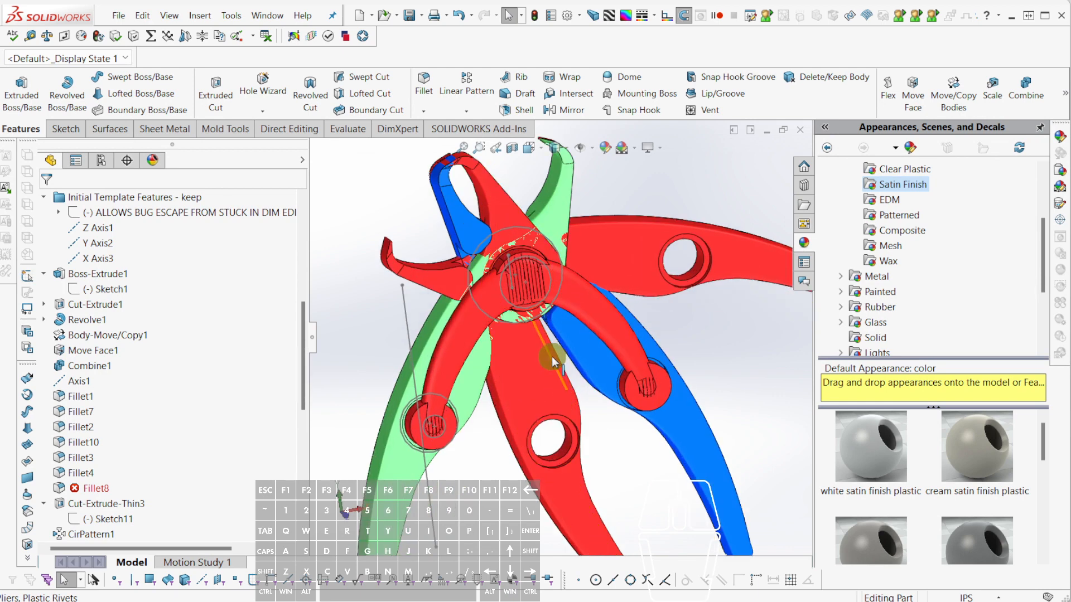
pyautogui.scroll(-2, 550, 357)
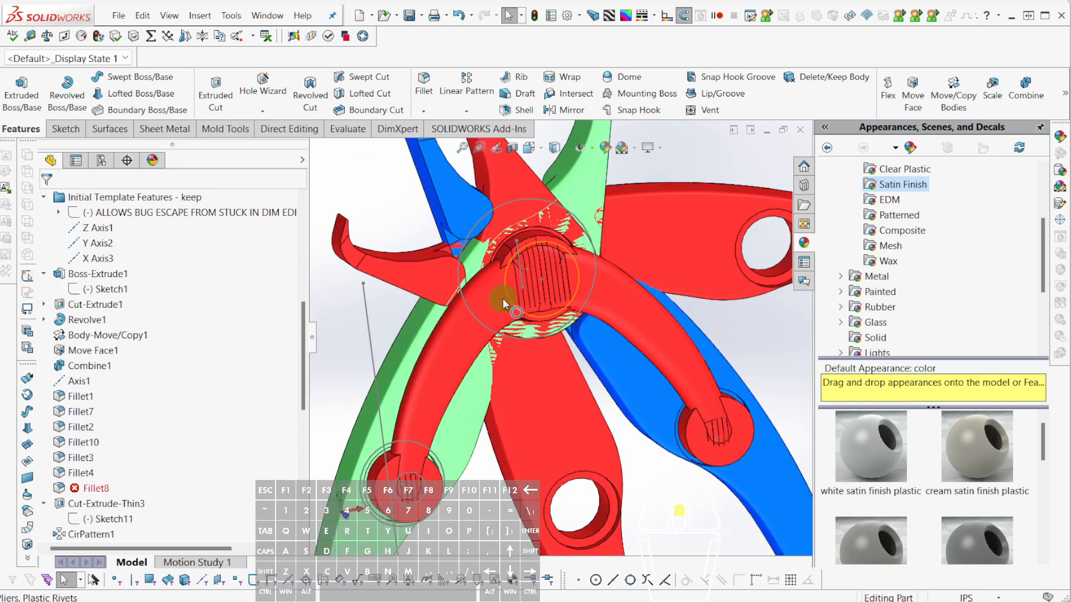
pyautogui.scroll(2, 86, 265)
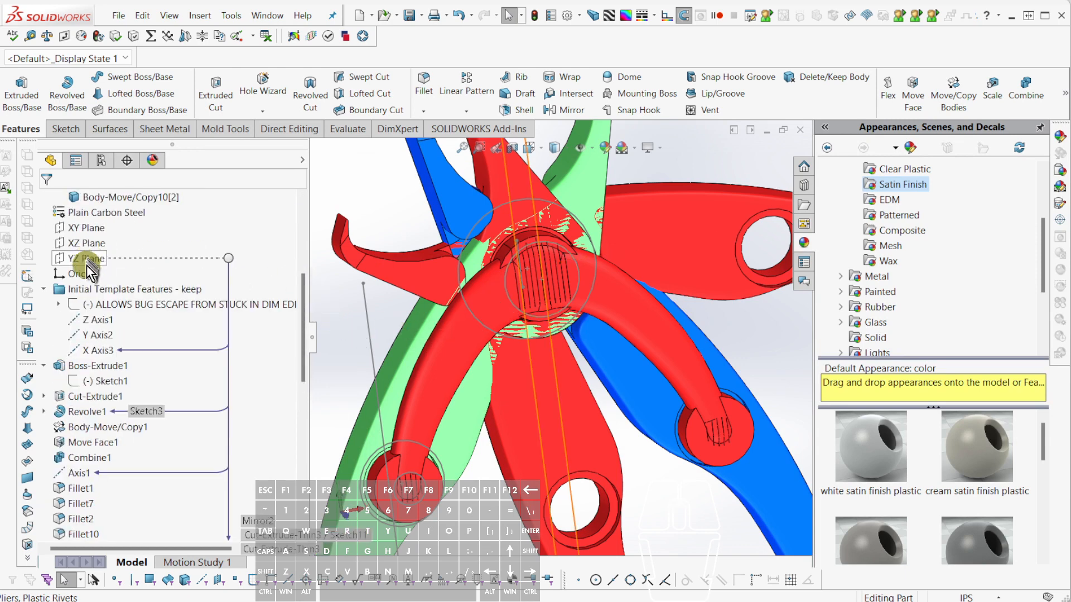
# Start a new sketch on the XY Plane, viewed face-on around the central pivot.
pyautogui.click(84, 228)
pyautogui.press('c')
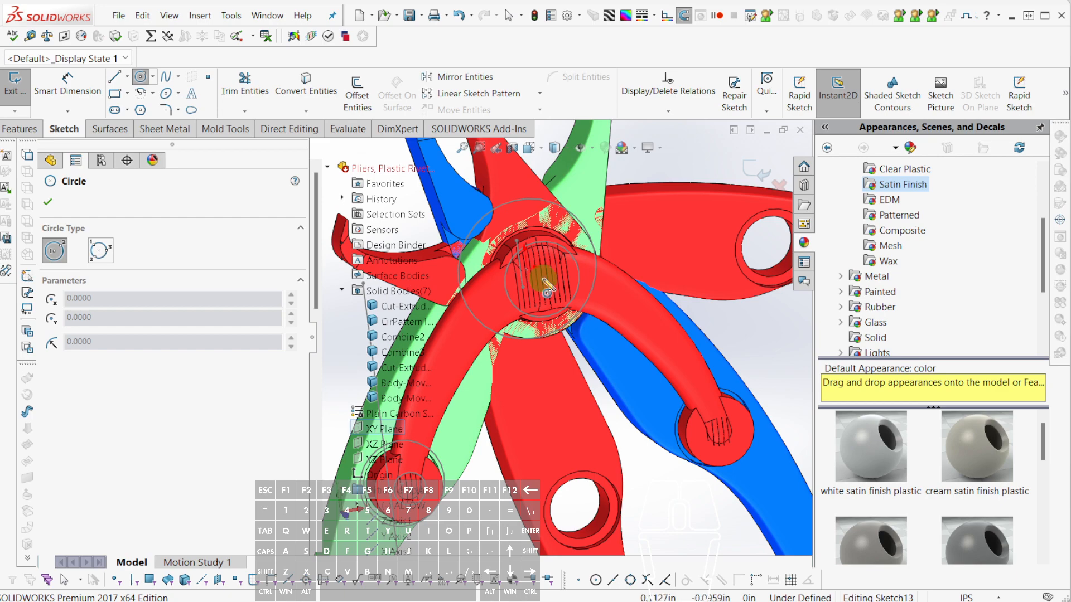
pyautogui.hotkey('ctrl', '8')
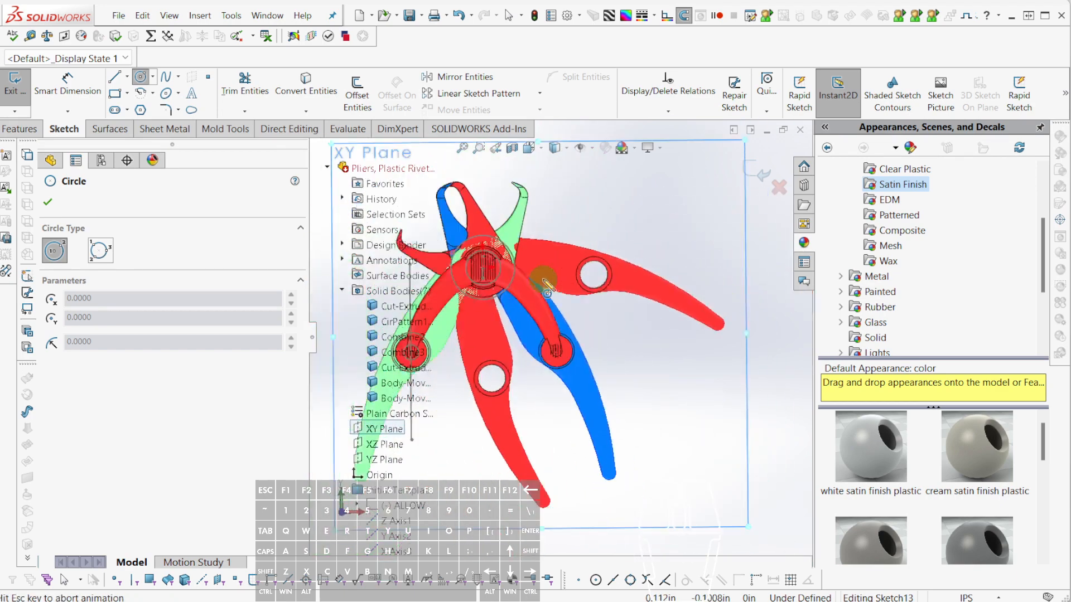
pyautogui.scroll(-7, 510, 265)
pyautogui.scroll(-2, 507, 306)
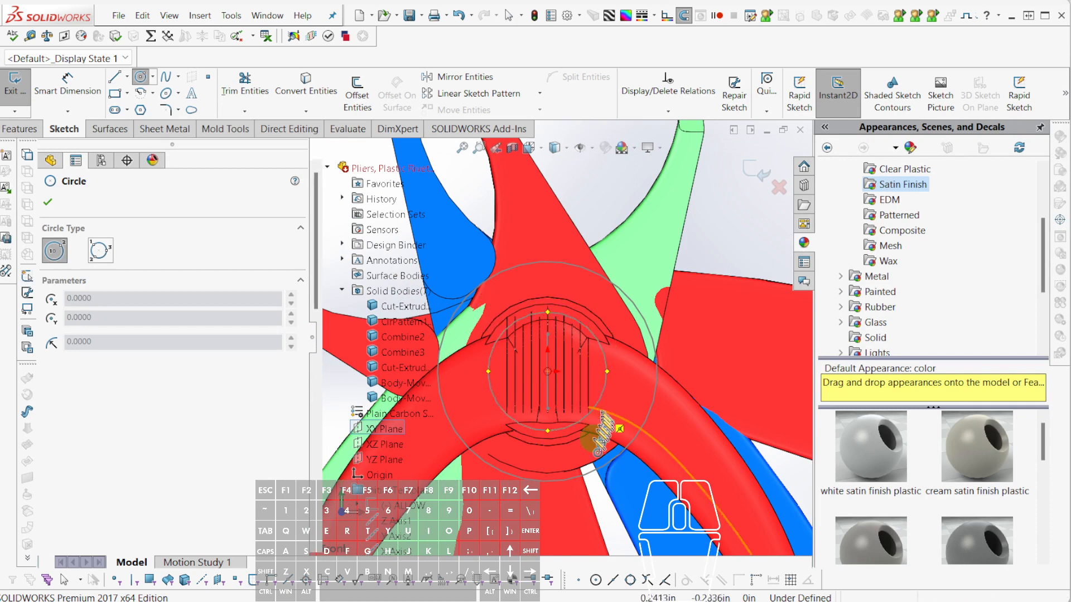
pyautogui.press('Escape')
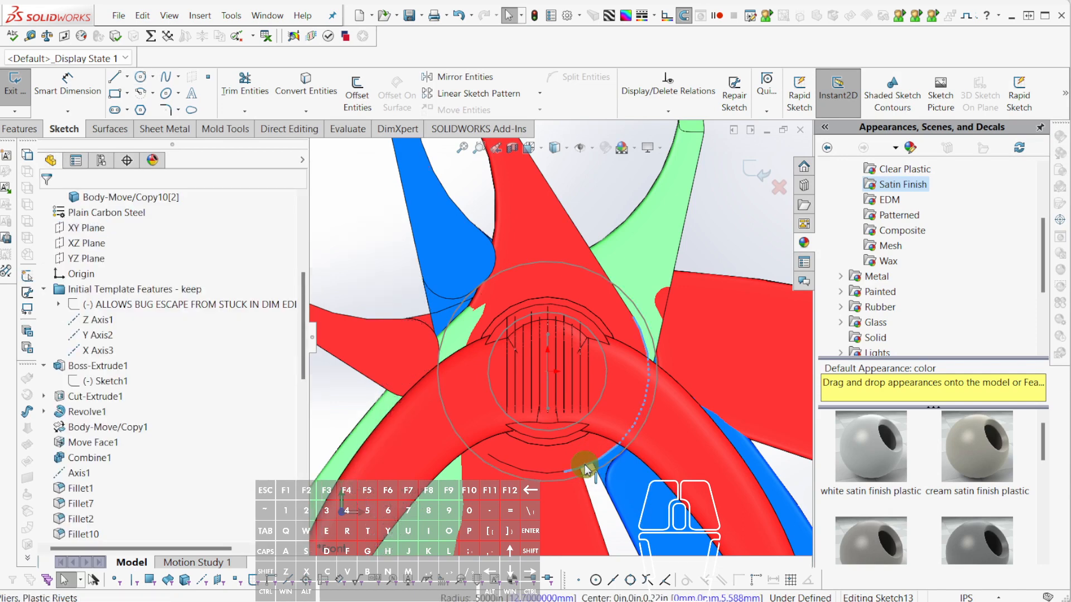
# Try to convert the outer arc edge around the central pivot into the sketch, and undo it.
pyautogui.click(584, 464)
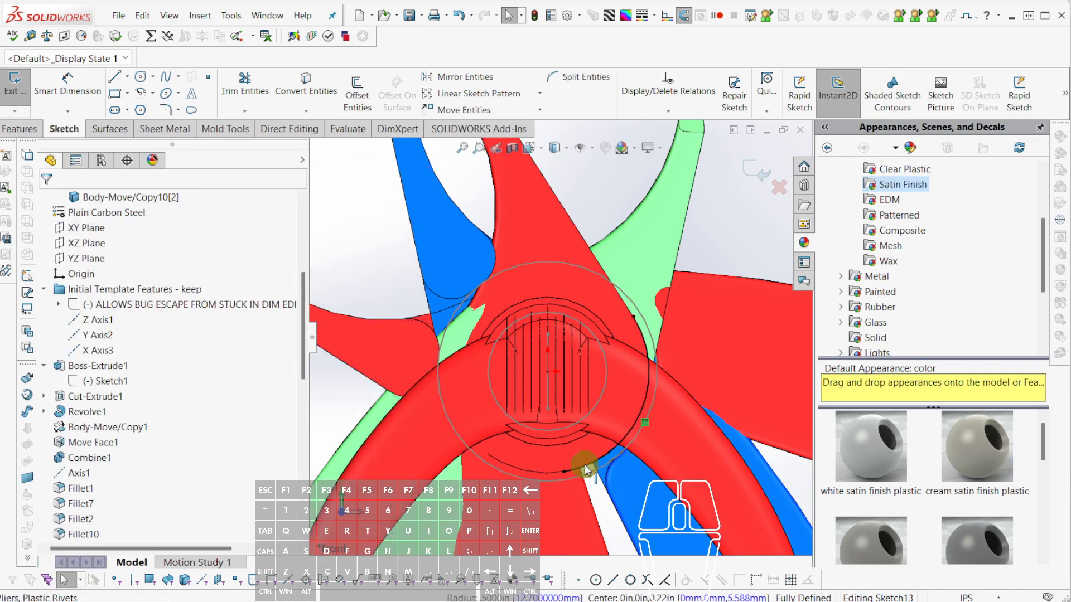
pyautogui.press('Delete')
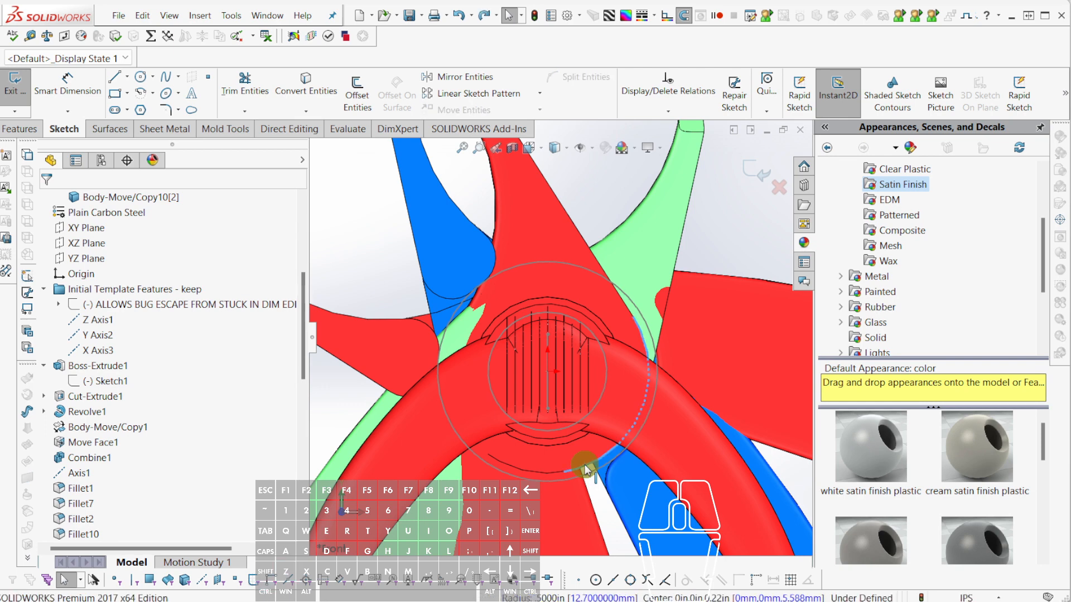
# Sketch a circle of 0.5 in radius centred on the origin, reaching the outer arc edge around the central pivot.
pyautogui.press('c')
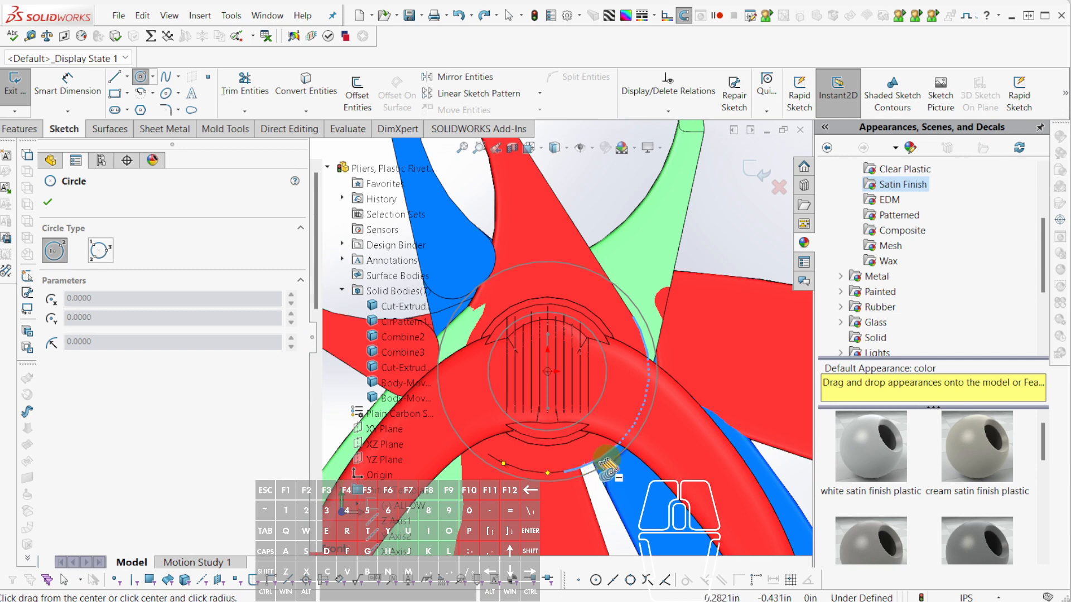
pyautogui.click(549, 372)
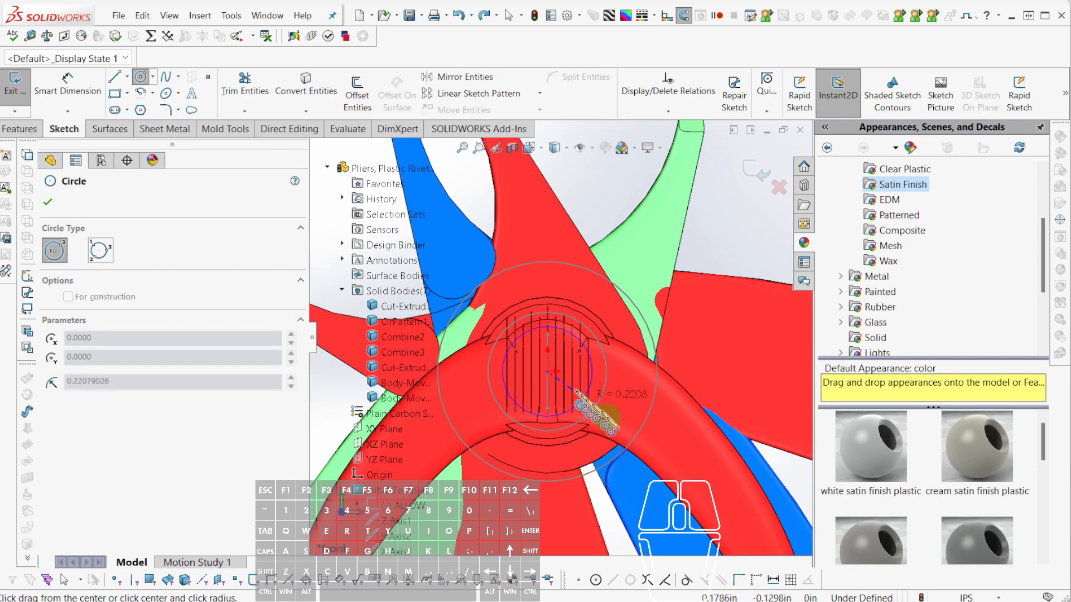
pyautogui.click(590, 463)
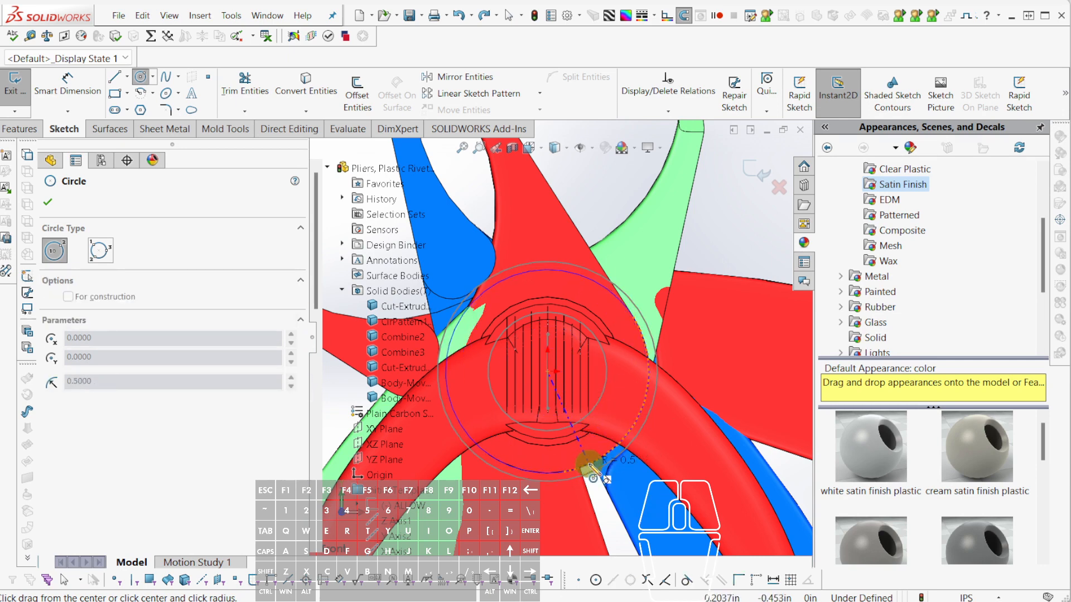
pyautogui.press('Escape')
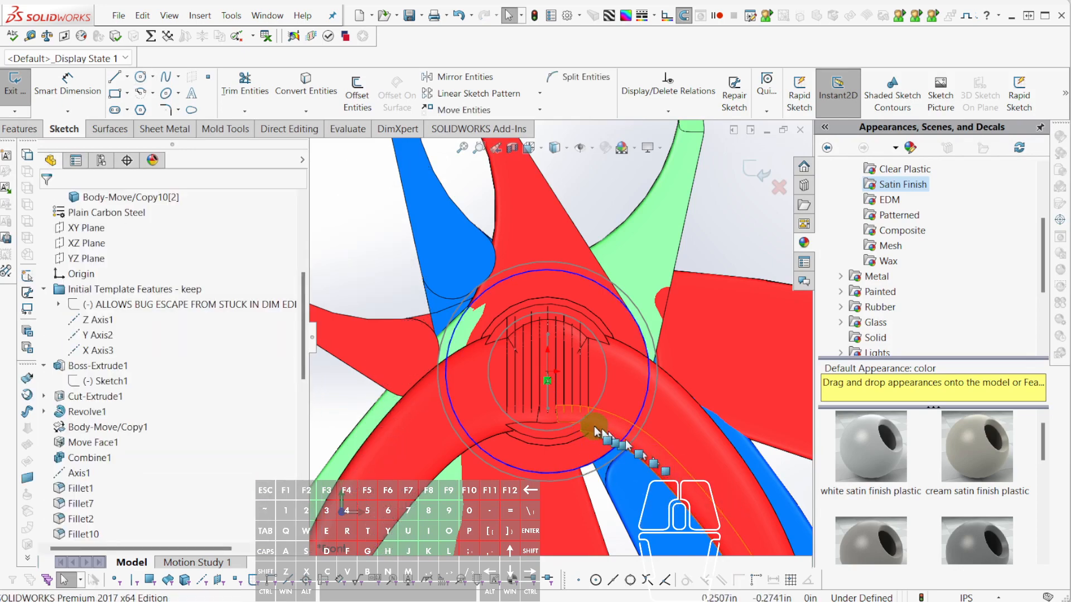
# Extrude-cut the circle 0.1 in blind, limiting the feature scope to the two rotated plier copies with automatic body selection off.
pyautogui.scroll(4, 591, 429)
pyautogui.scroll(-3, 590, 428)
pyautogui.scroll(2, 526, 264)
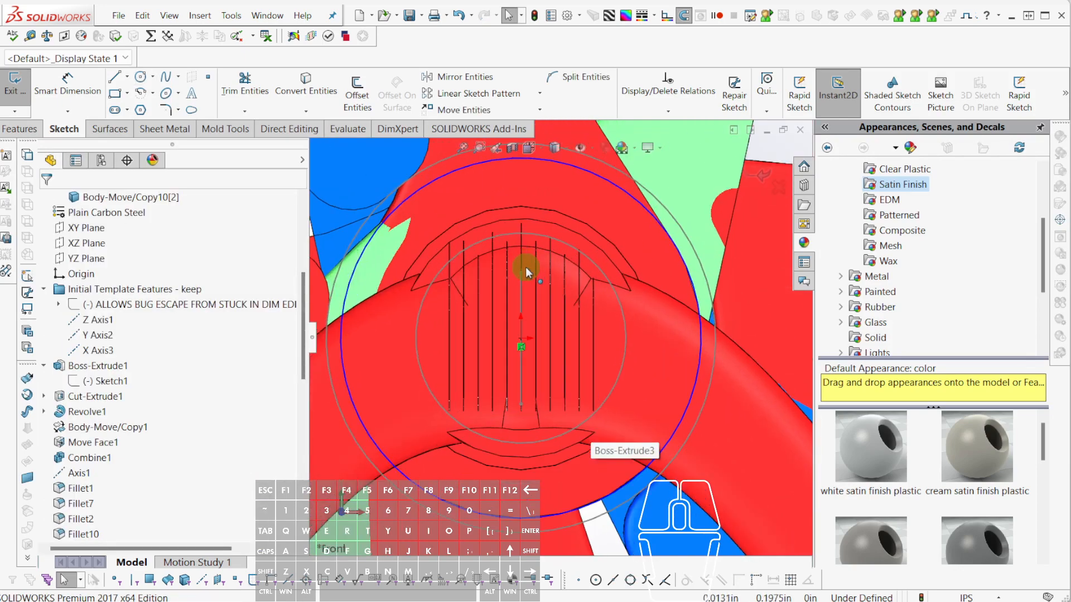
pyautogui.scroll(-3, 544, 290)
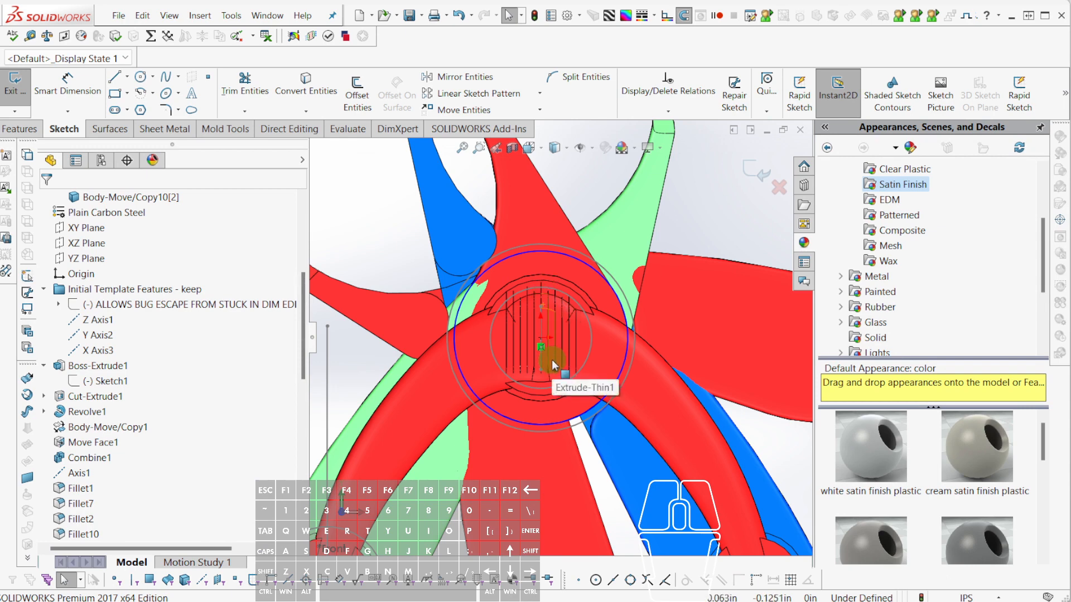
pyautogui.scroll(-2, 552, 365)
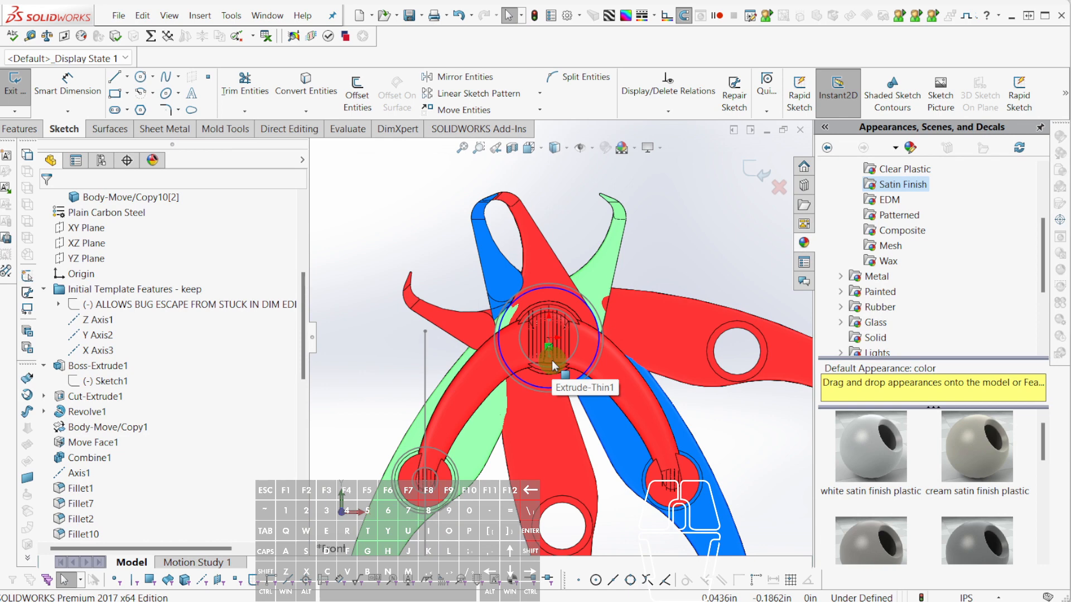
pyautogui.hotkey('alt', 'c')
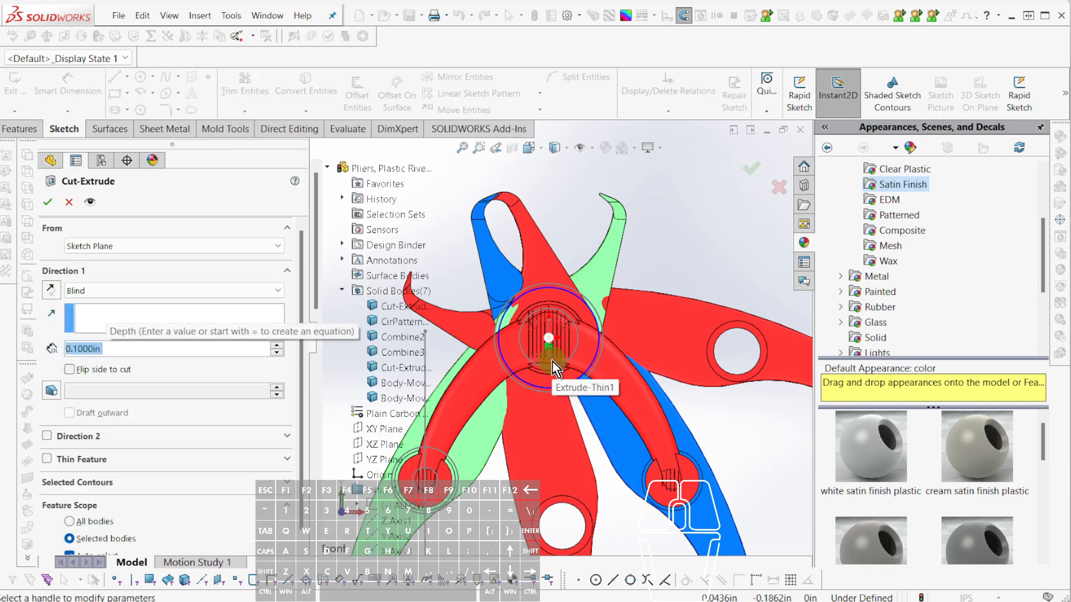
pyautogui.scroll(-1, 254, 507)
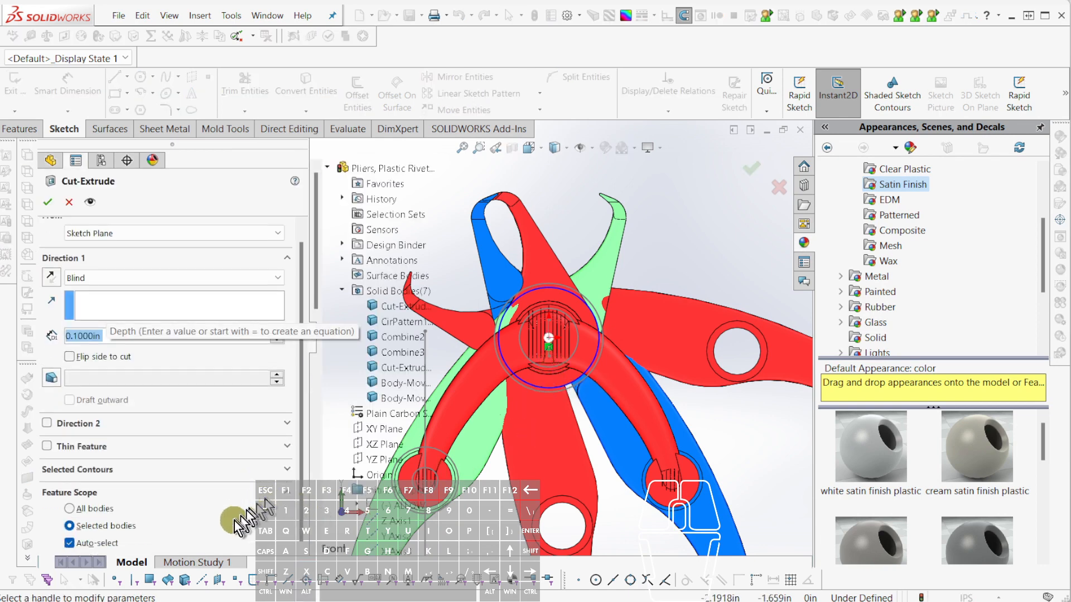
pyautogui.click(89, 544)
pyautogui.click(468, 325)
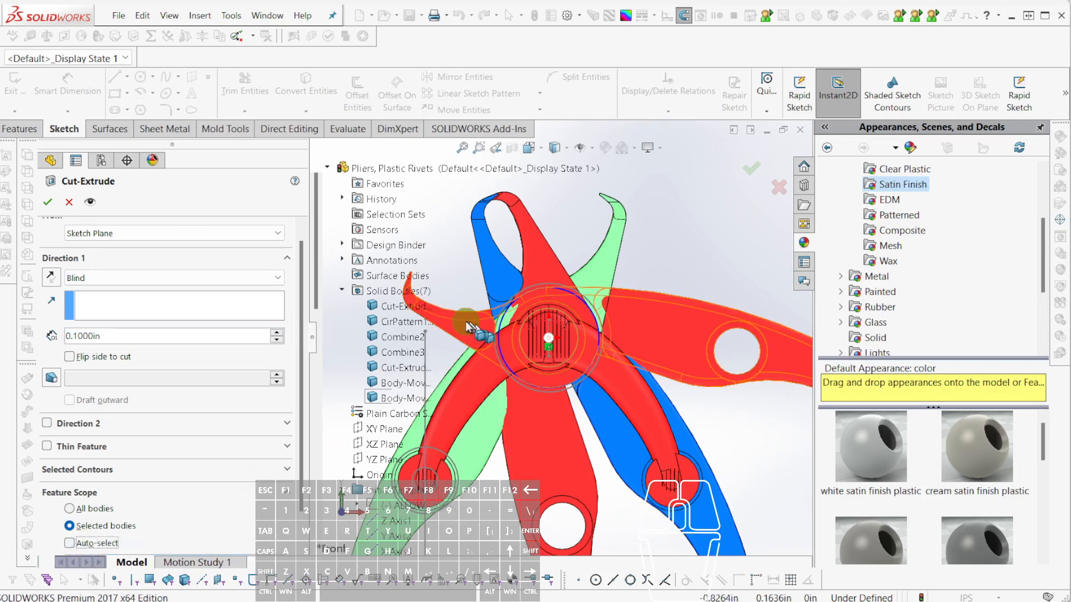
pyautogui.click(467, 322)
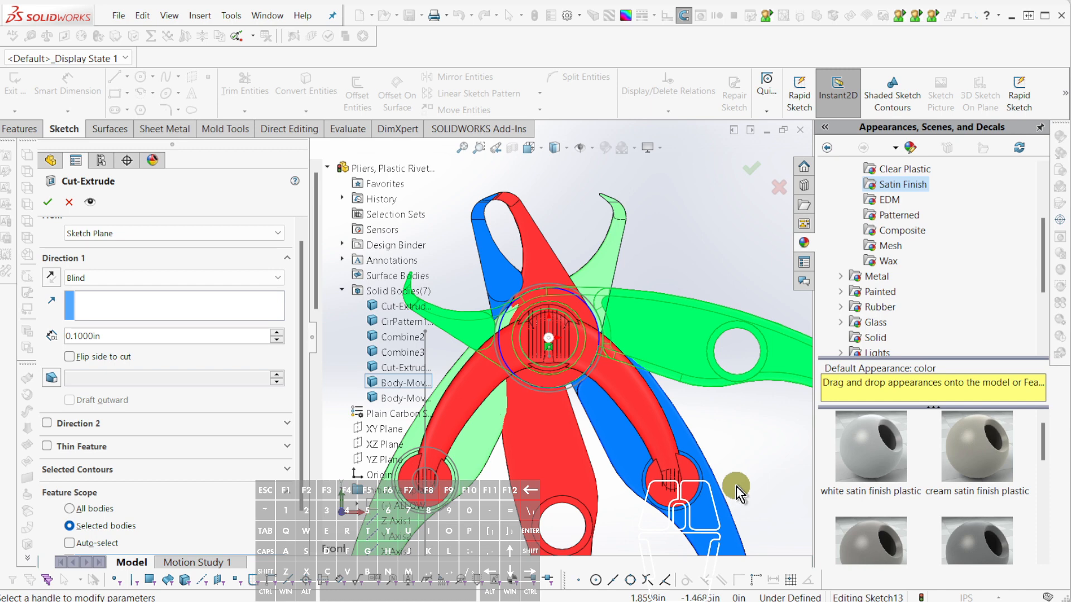
pyautogui.click(541, 258)
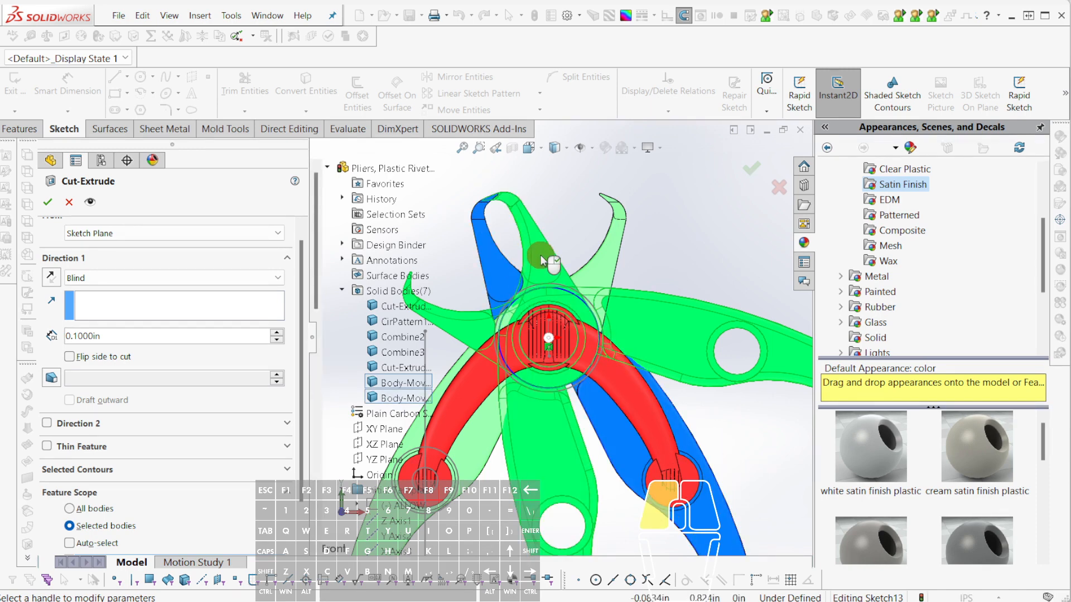
pyautogui.rightClick(541, 259)
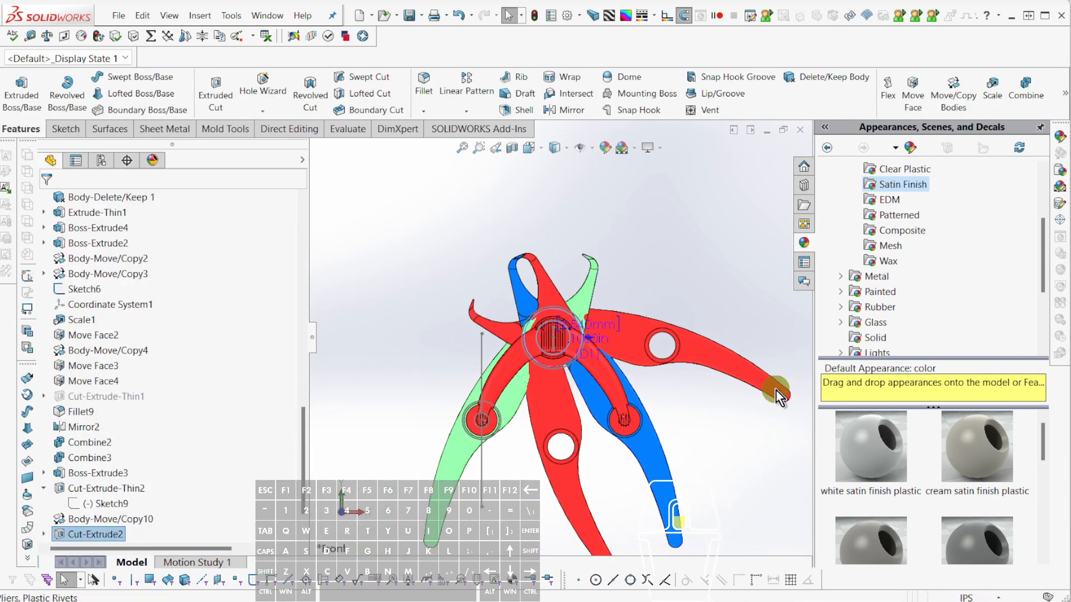
# Edit Cut-Extrude2 to cut 3 in from the mid plane, keeping all resulting bodies.
pyautogui.moveTo(776, 390); pyautogui.dragTo(526, 412, button='middle')
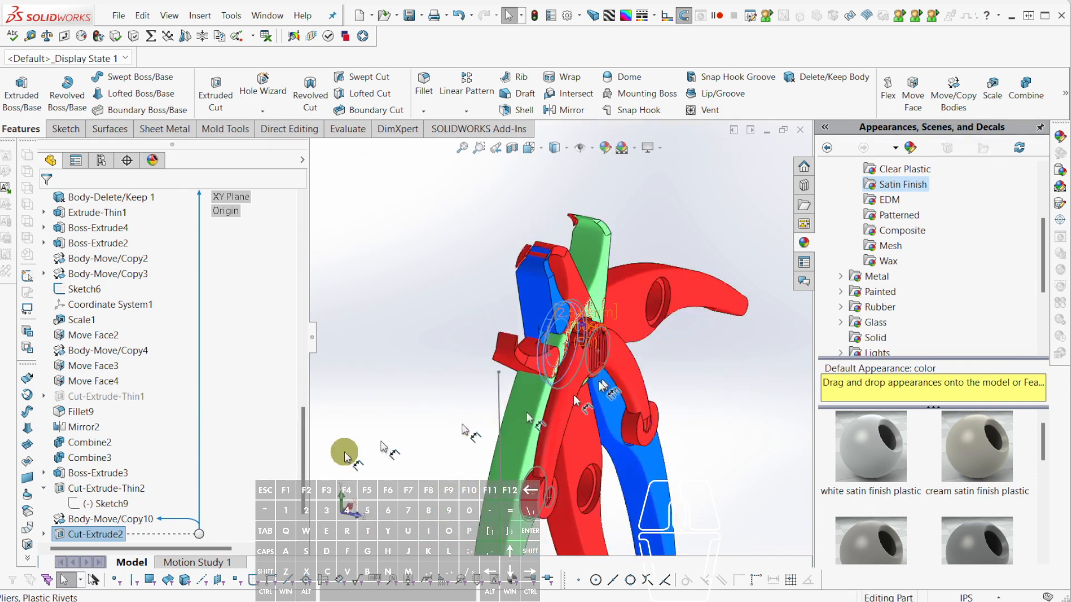
pyautogui.rightClick(84, 534)
pyautogui.click(88, 498)
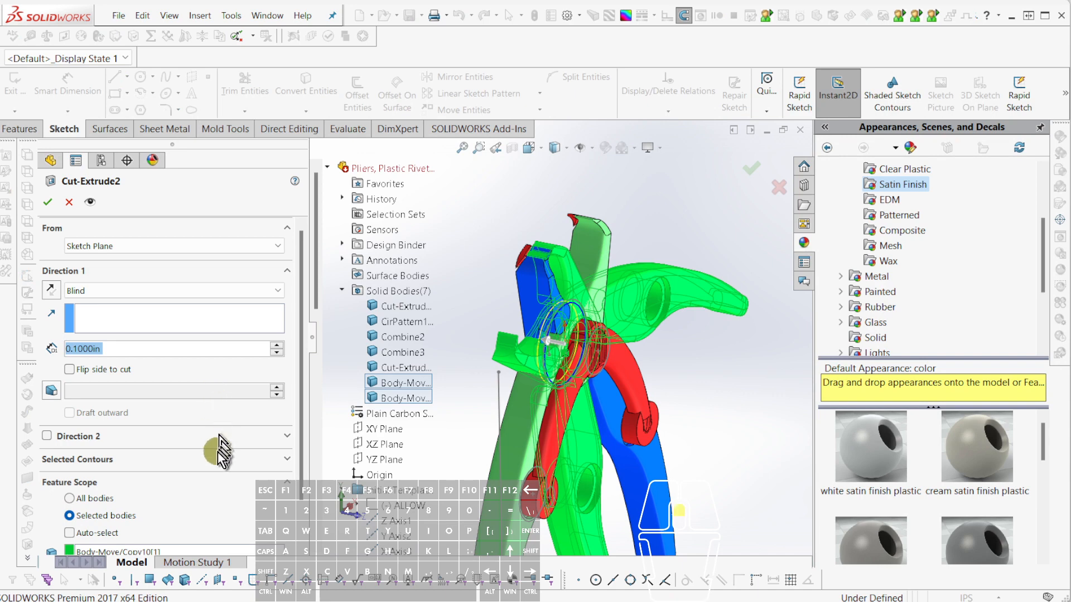
pyautogui.click(169, 292)
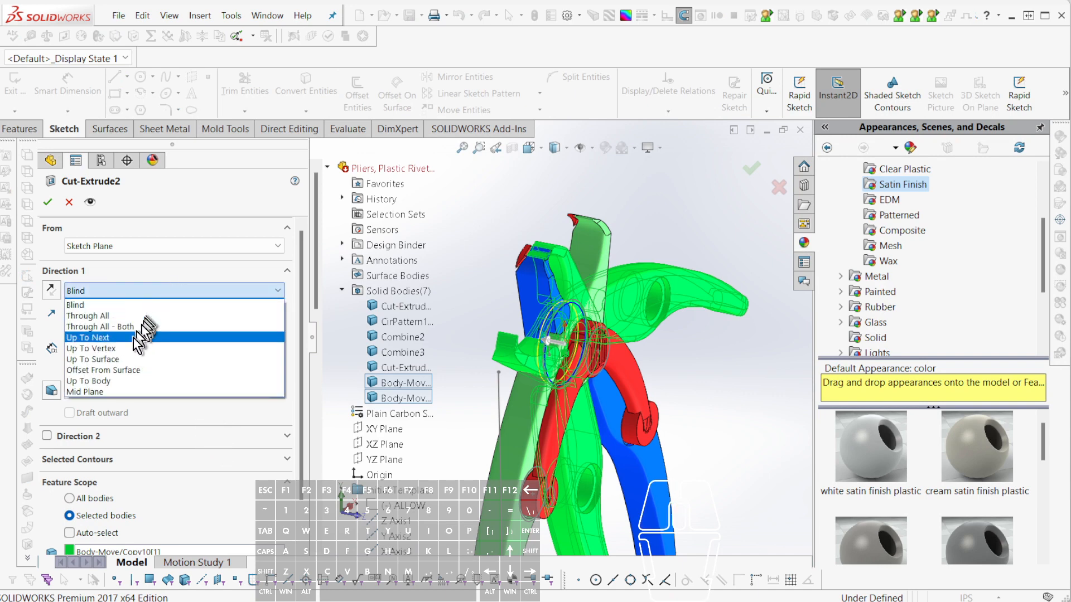
pyautogui.click(116, 392)
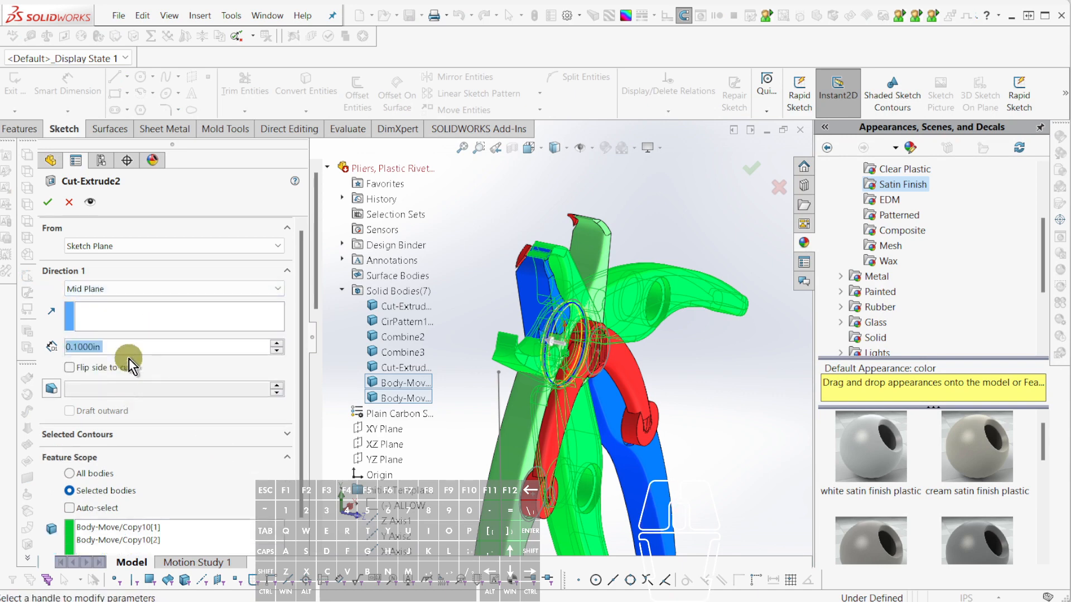
pyautogui.write('3')
pyautogui.press('Return')
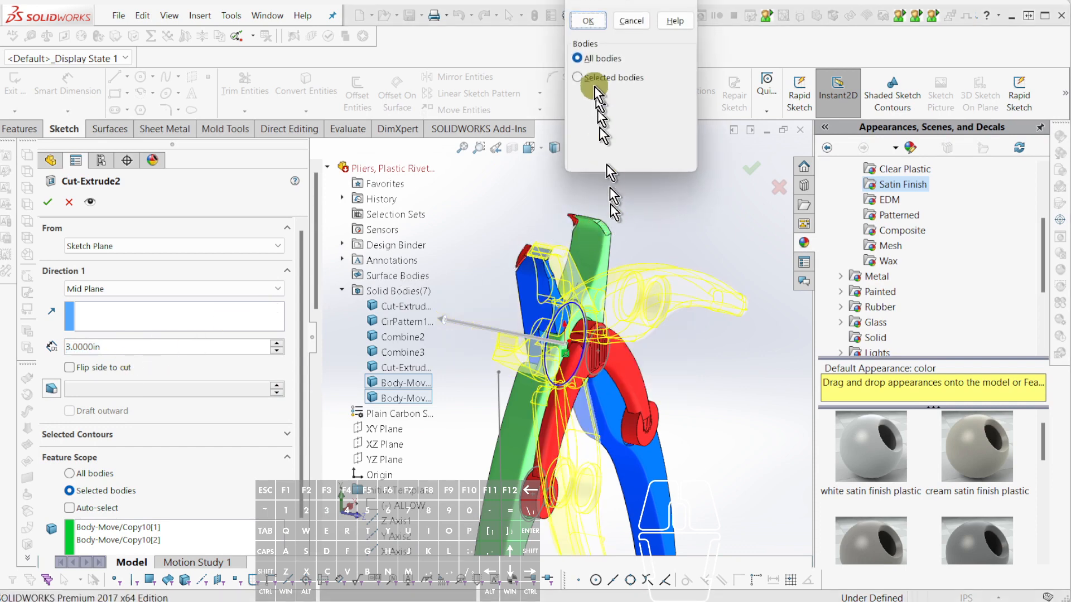
pyautogui.click(591, 22)
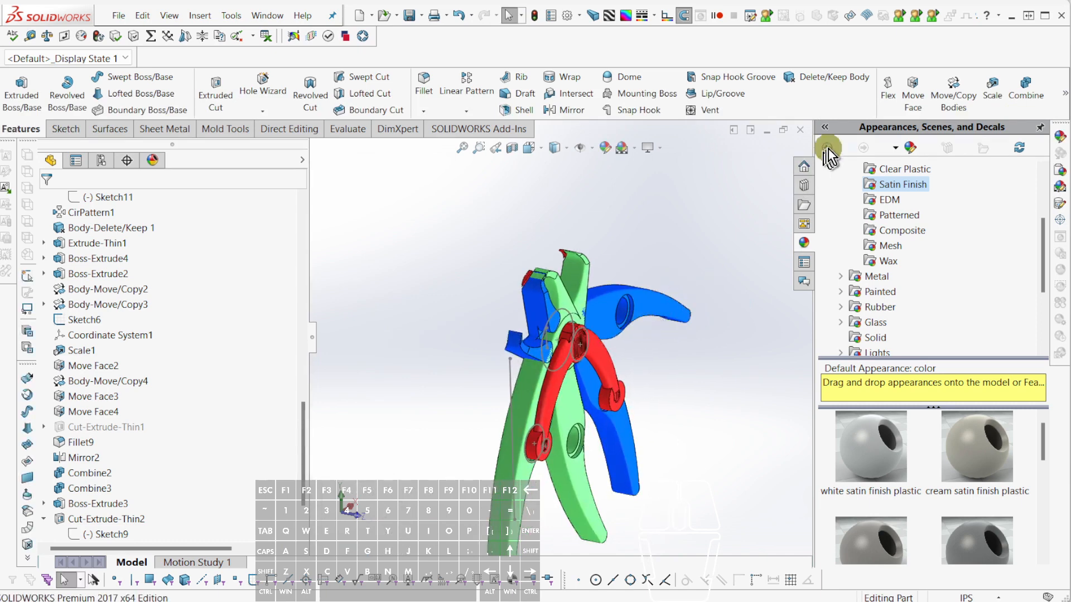
# Add the original plier bodies Combine2 and Combine3 to Cut-Extrude2's feature scope, keeping all resulting bodies.
pyautogui.click(813, 79)
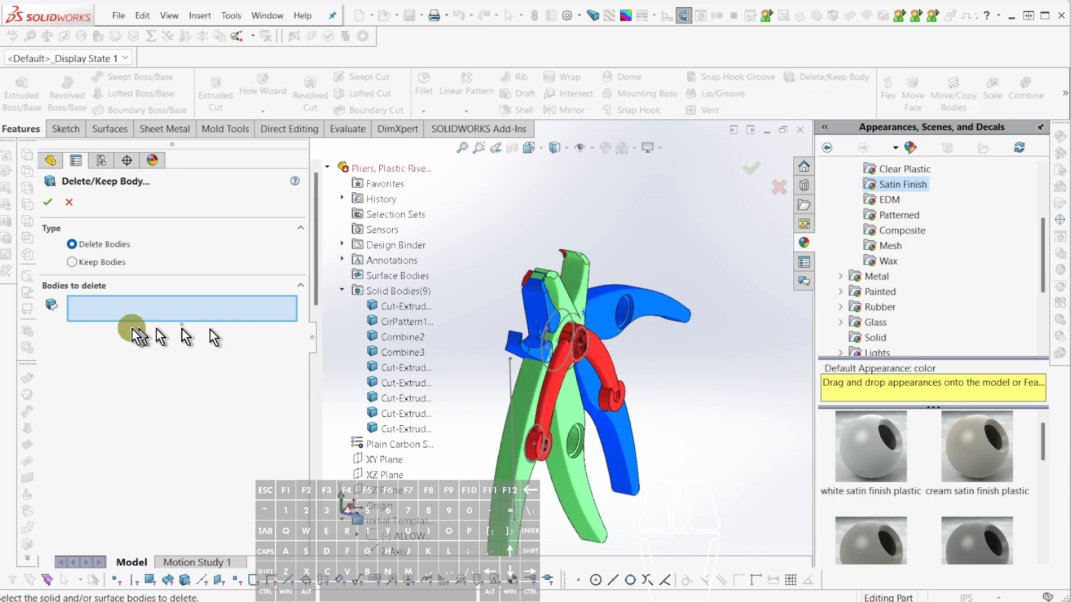
pyautogui.press('Escape')
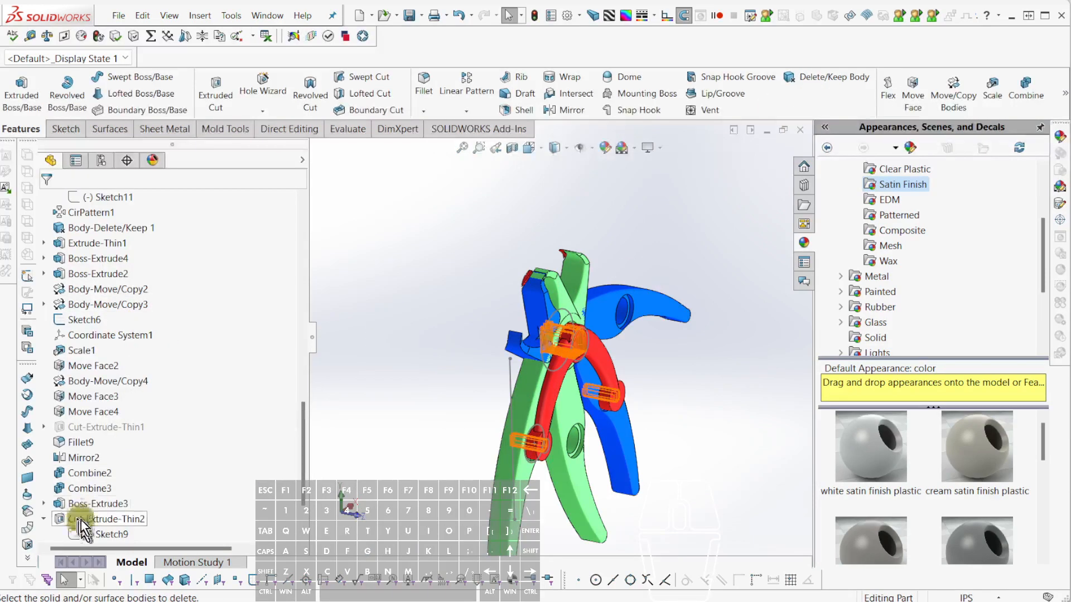
pyautogui.scroll(-2, 80, 513)
pyautogui.rightClick(76, 488)
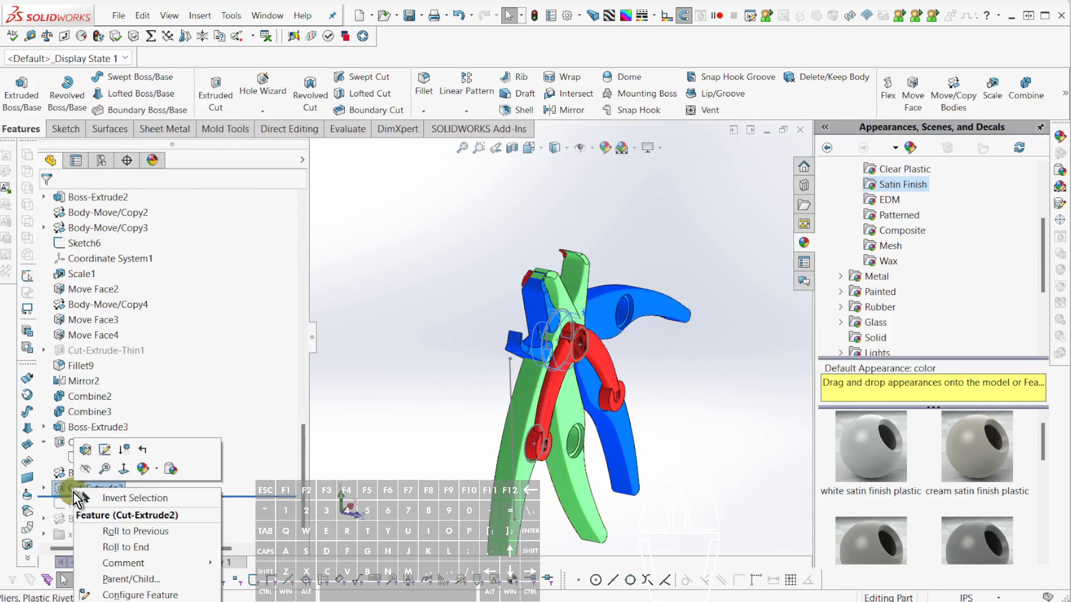
pyautogui.click(87, 446)
pyautogui.moveTo(687, 383); pyautogui.dragTo(537, 463, button='middle')
pyautogui.click(192, 539)
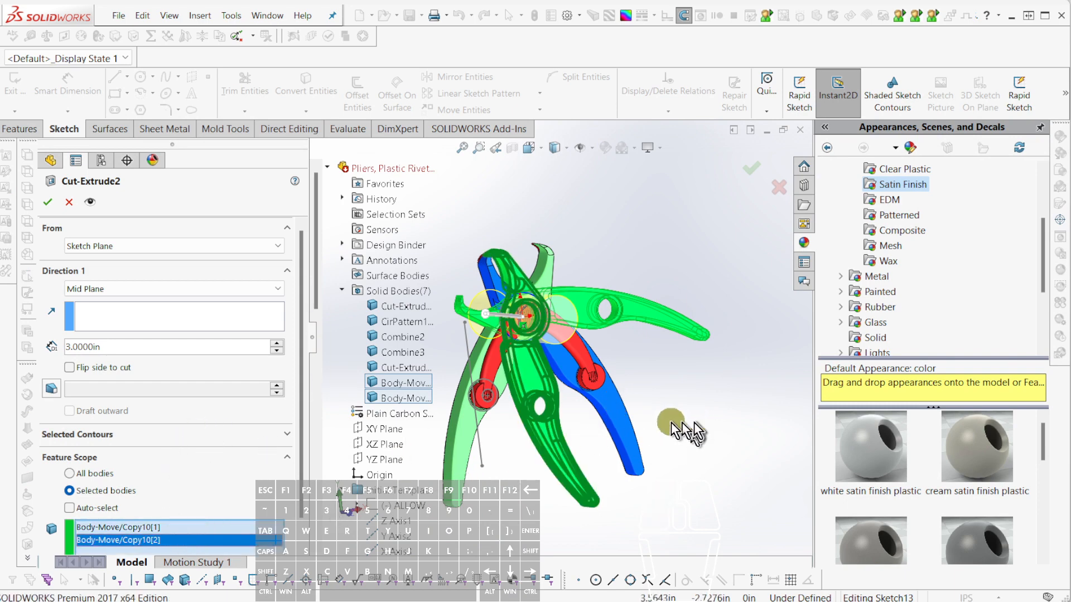
pyautogui.click(618, 413)
pyautogui.click(457, 449)
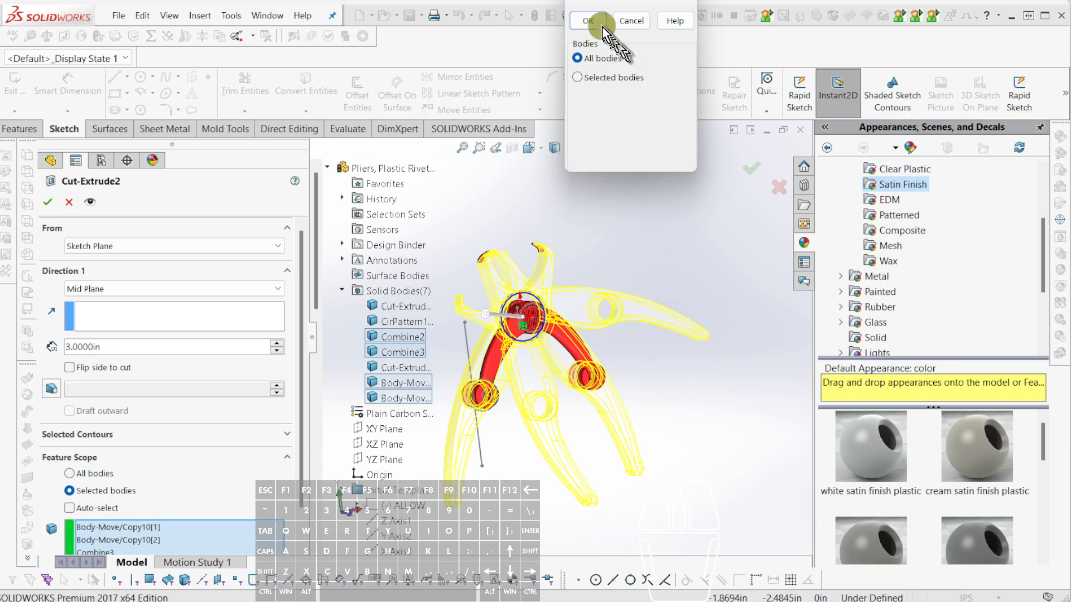
pyautogui.click(596, 20)
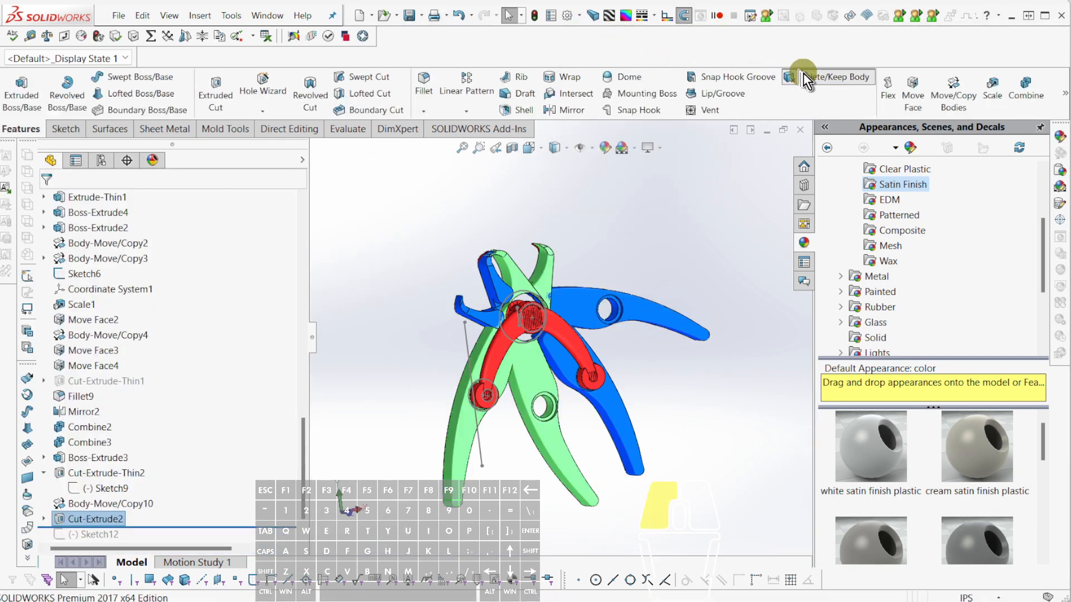
# Delete the original pliers' two jaw bodies and the rotated copies' two handle bodies split off by the circular cut.
pyautogui.click(802, 77)
pyautogui.scroll(-3, 548, 329)
pyautogui.click(532, 234)
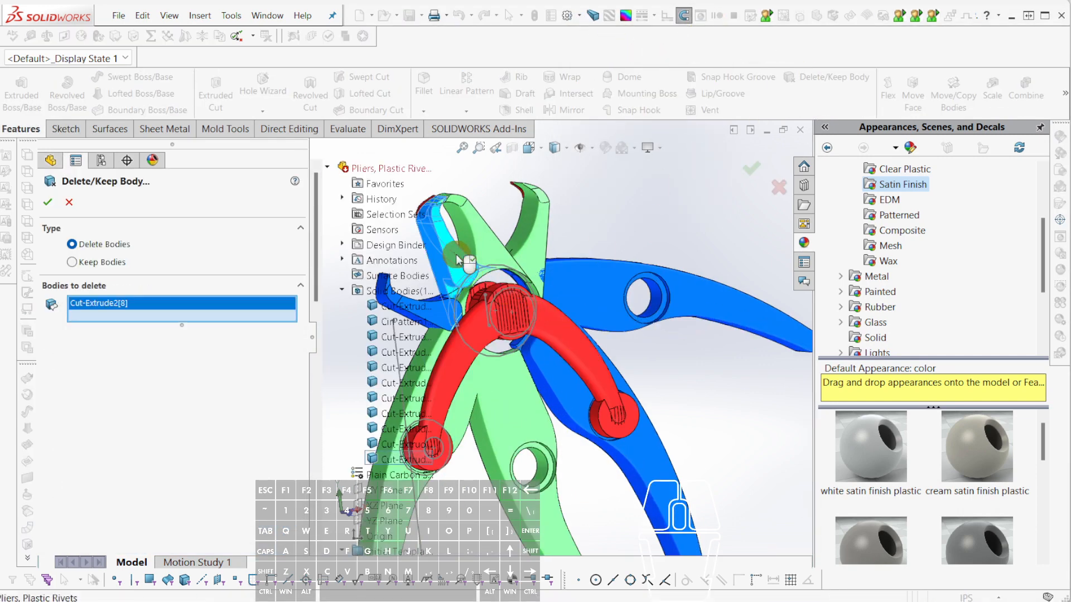
pyautogui.click(532, 234)
pyautogui.click(592, 266)
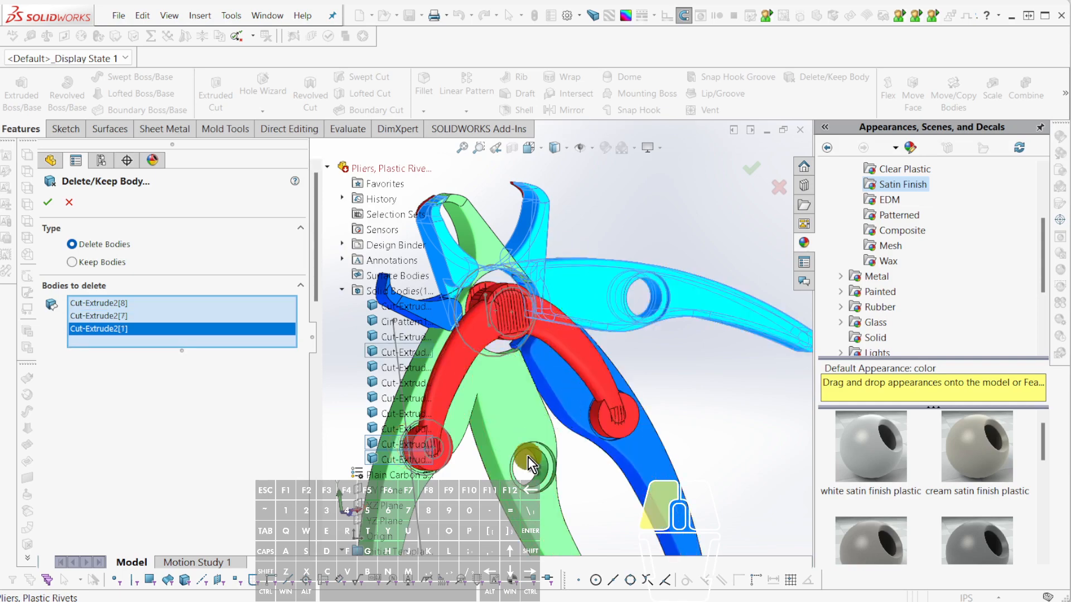
pyautogui.press('Return')
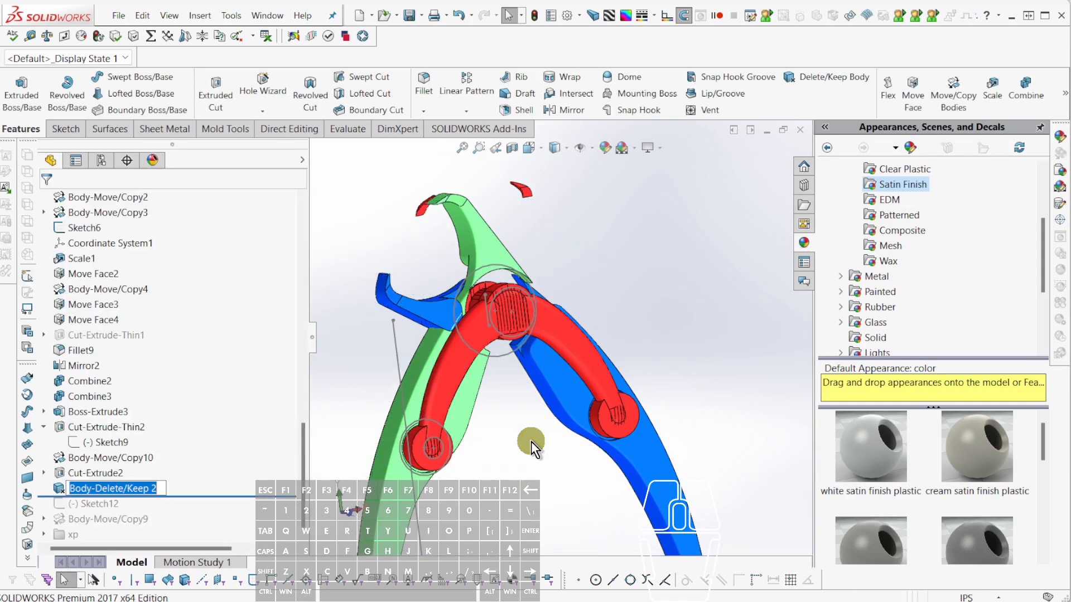
# Examine the remaining jaws and handles around the pivot, and review Body-Move/Copy10's copy and rotation settings without changing them.
pyautogui.moveTo(531, 441); pyautogui.dragTo(567, 337, button='middle')
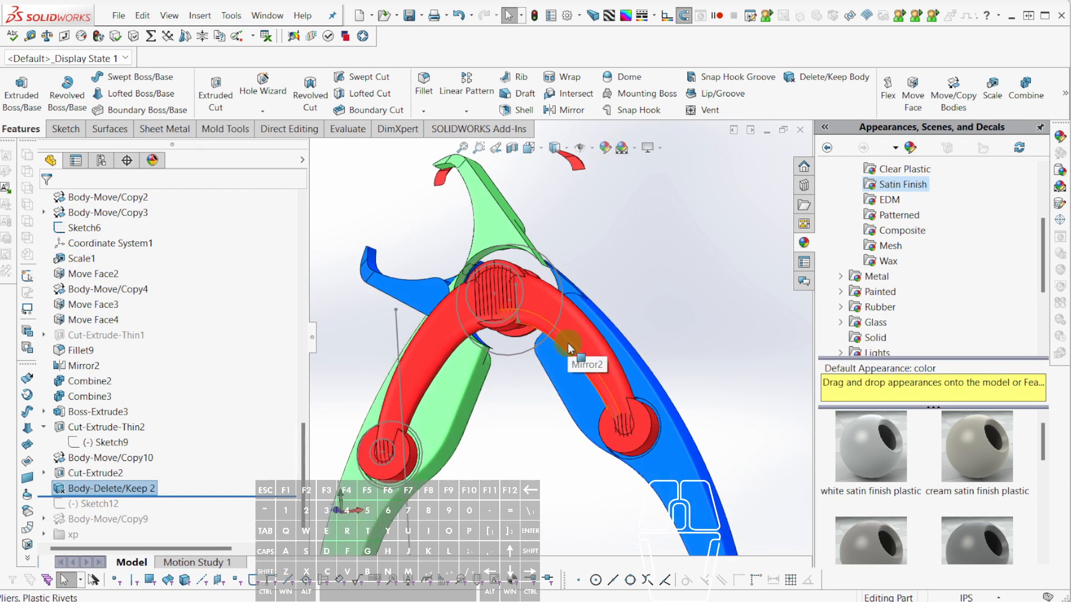
pyautogui.scroll(-5, 567, 343)
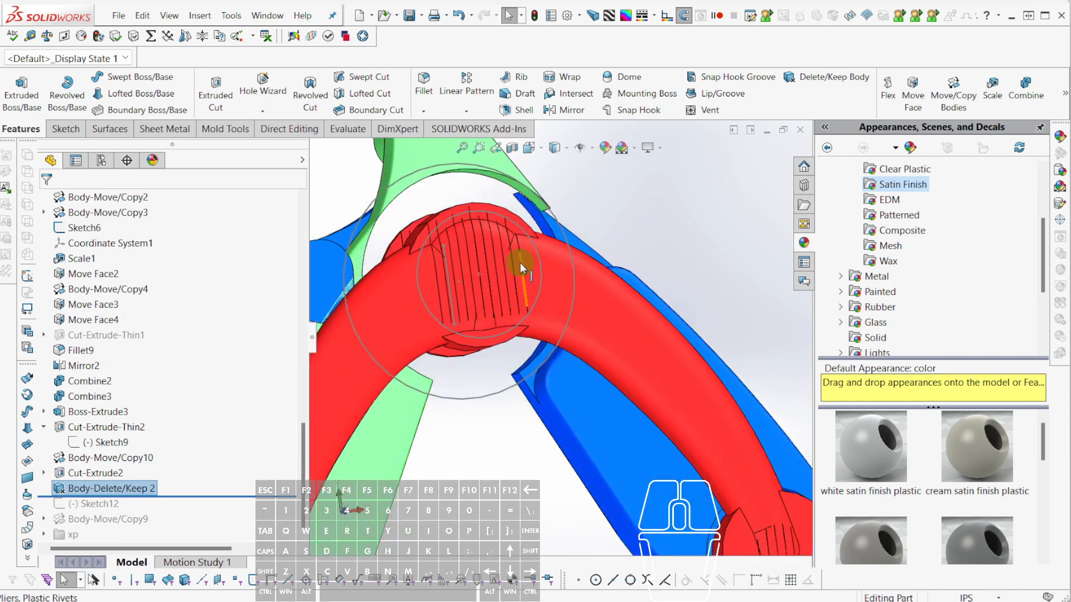
pyautogui.moveTo(542, 298)
pyautogui.mouseDown(button='middle')
pyautogui.moveTo(541, 318)
pyautogui.moveTo(491, 312)
pyautogui.moveTo(505, 294)
pyautogui.moveTo(499, 282)
pyautogui.moveTo(571, 304)
pyautogui.moveTo(560, 300)
pyautogui.mouseUp(button='middle')
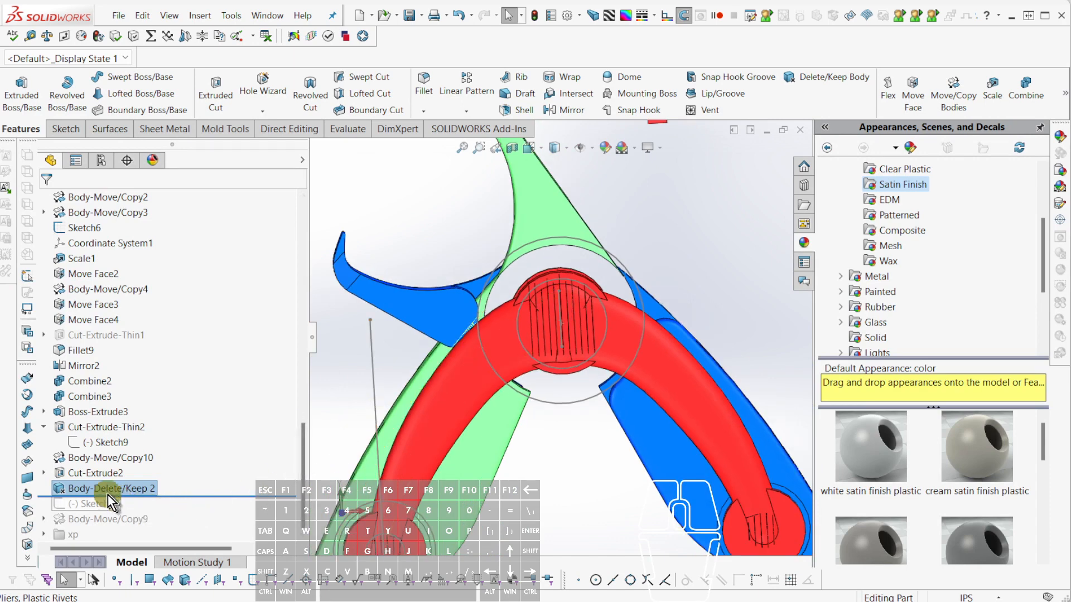
pyautogui.click(106, 458)
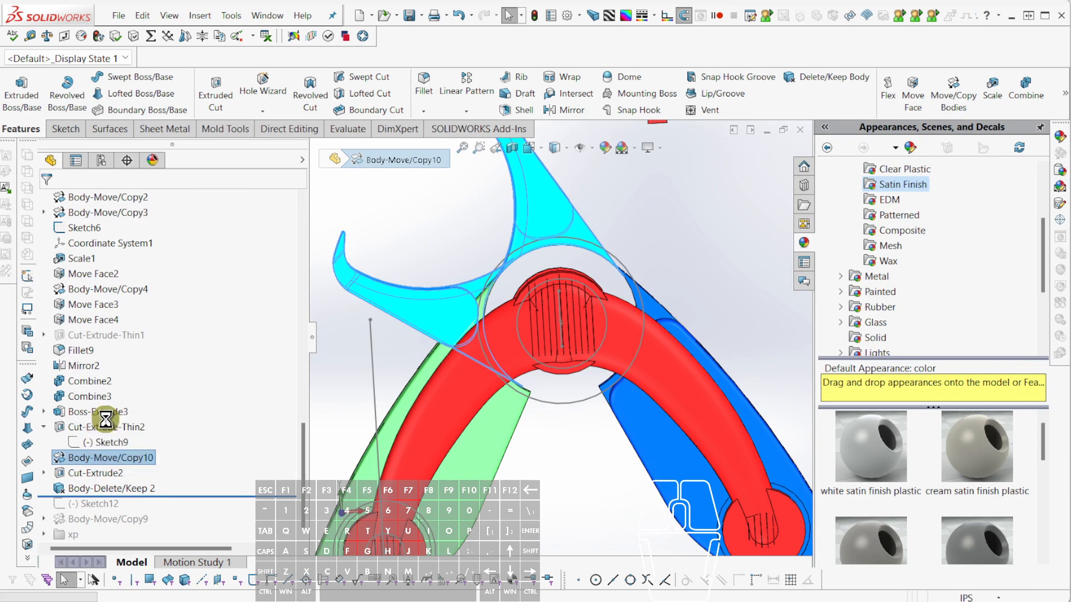
pyautogui.click(100, 438)
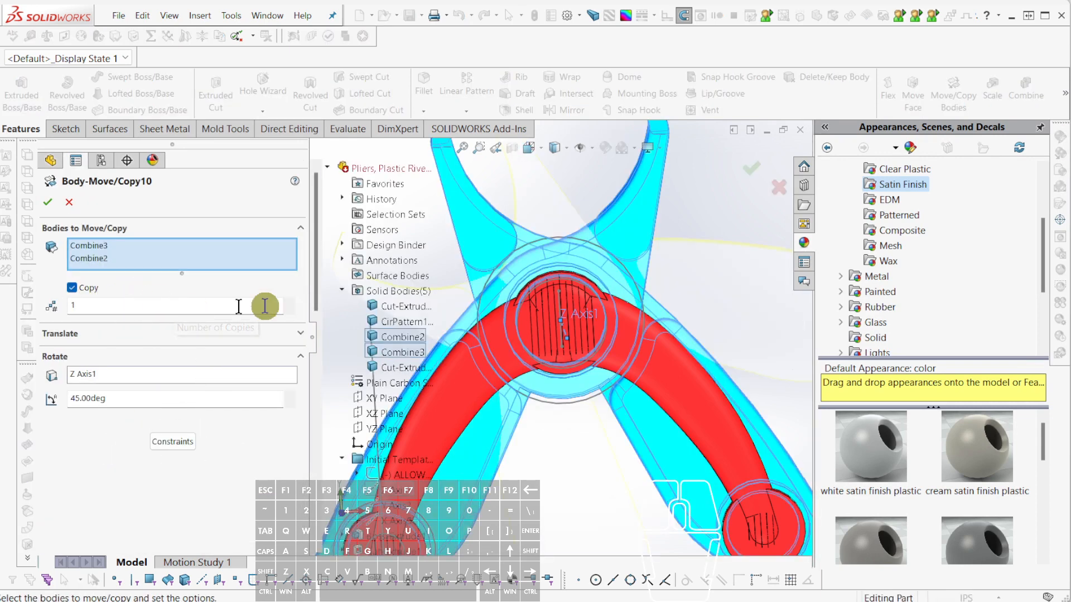
pyautogui.press('Escape')
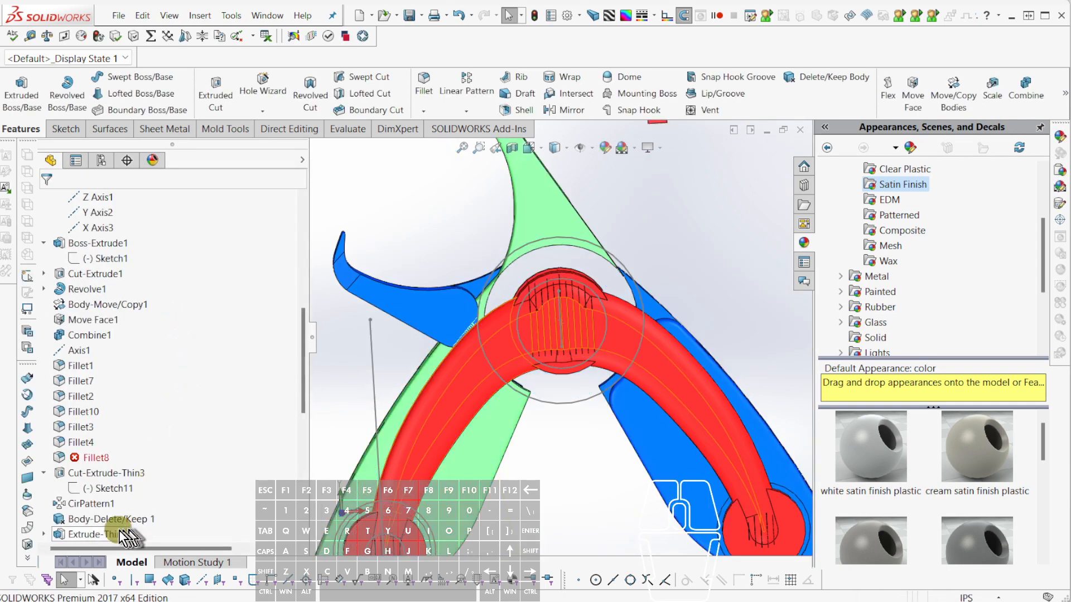
pyautogui.moveTo(109, 530)
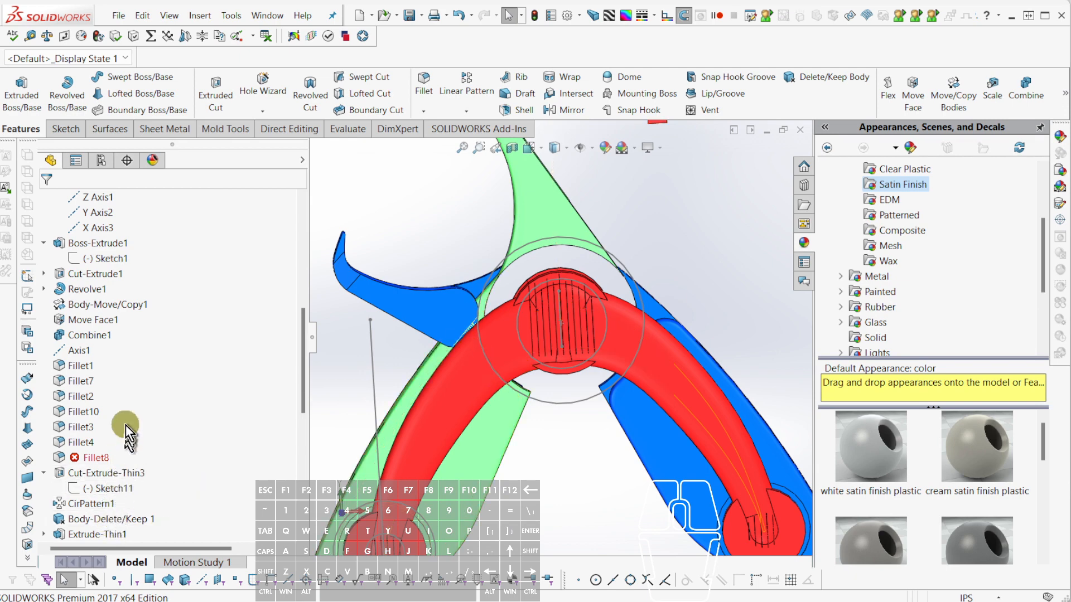
pyautogui.click(90, 305)
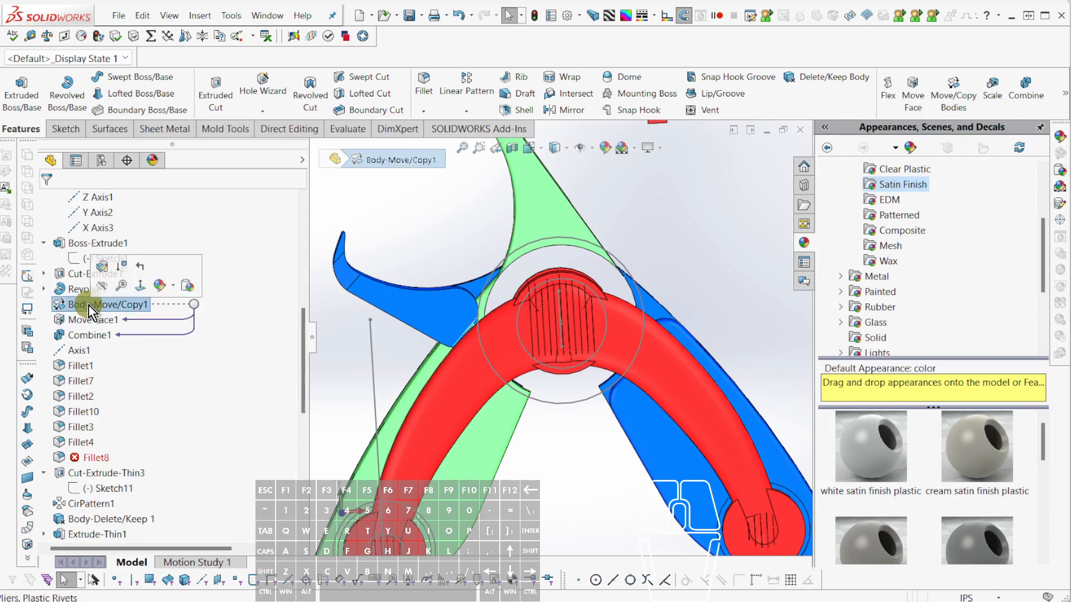
pyautogui.scroll(-7, 119, 358)
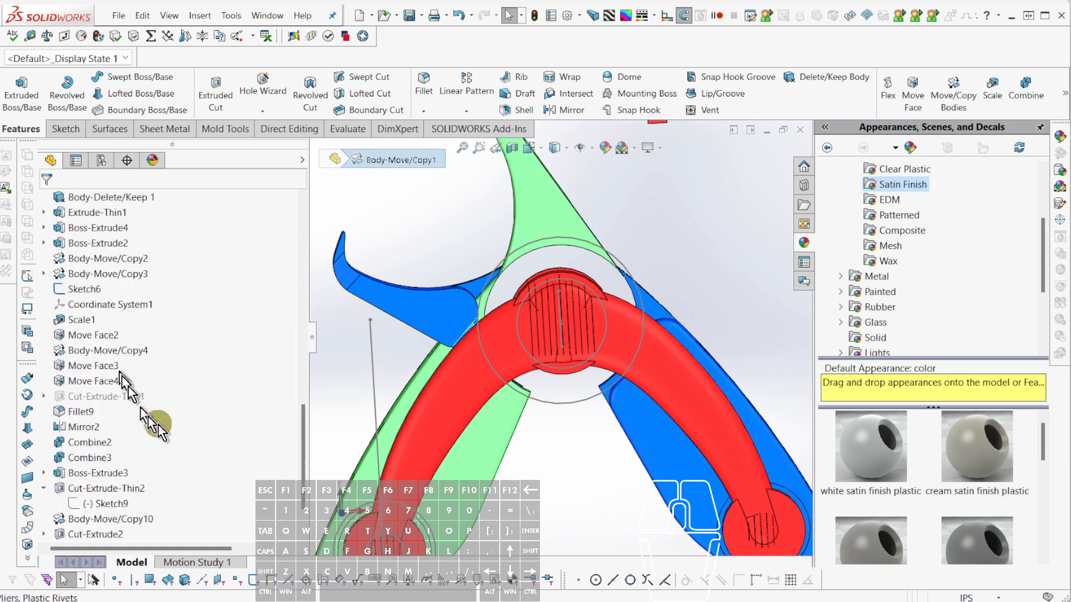
pyautogui.scroll(-1, 166, 433)
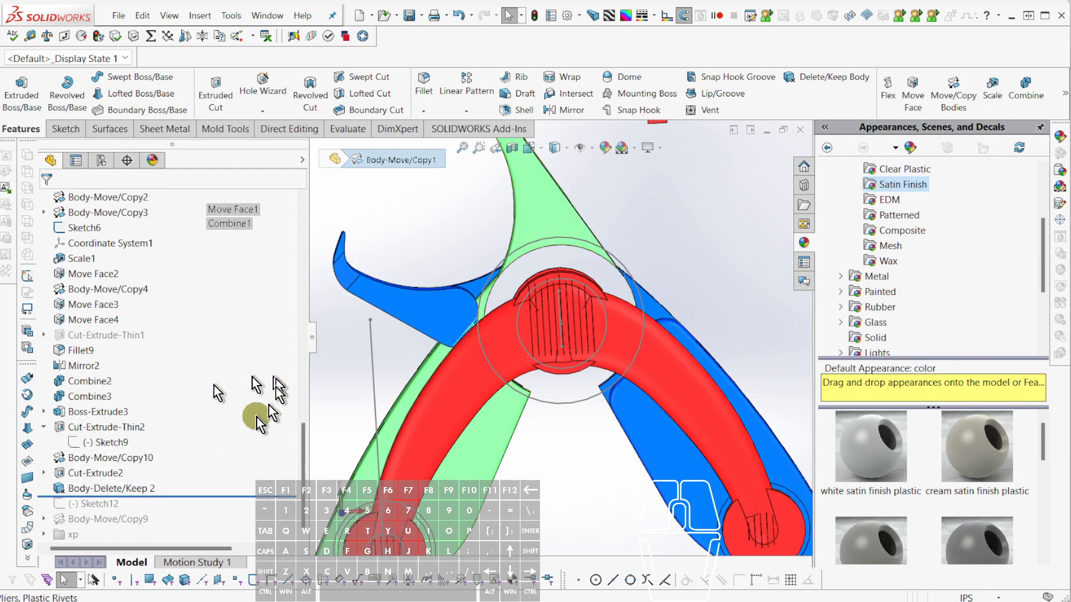
pyautogui.moveTo(304, 441); pyautogui.dragTo(299, 223)
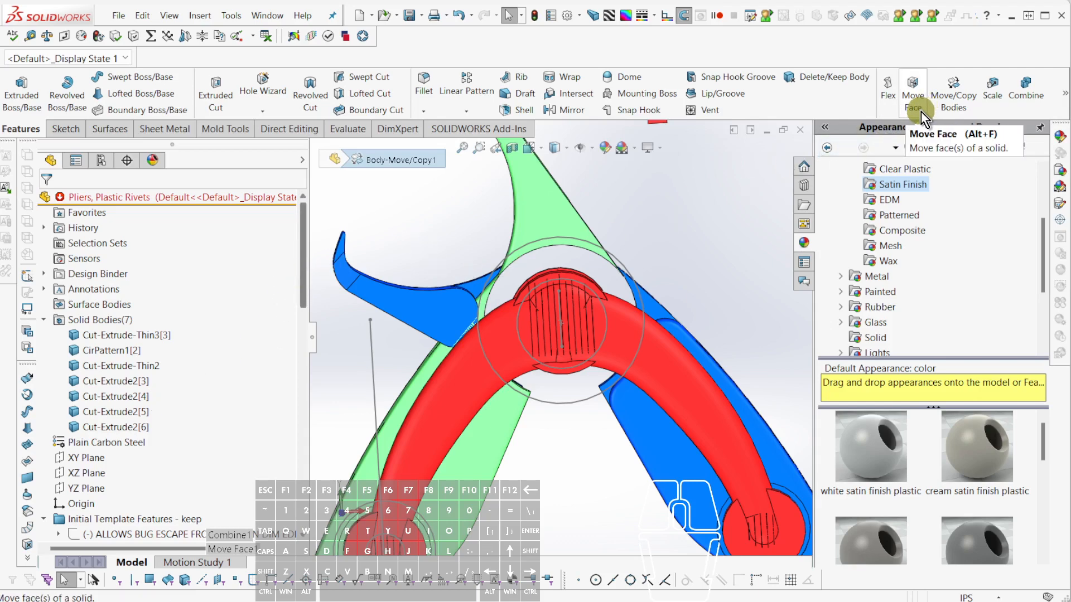
pyautogui.scroll(-15, 263, 432)
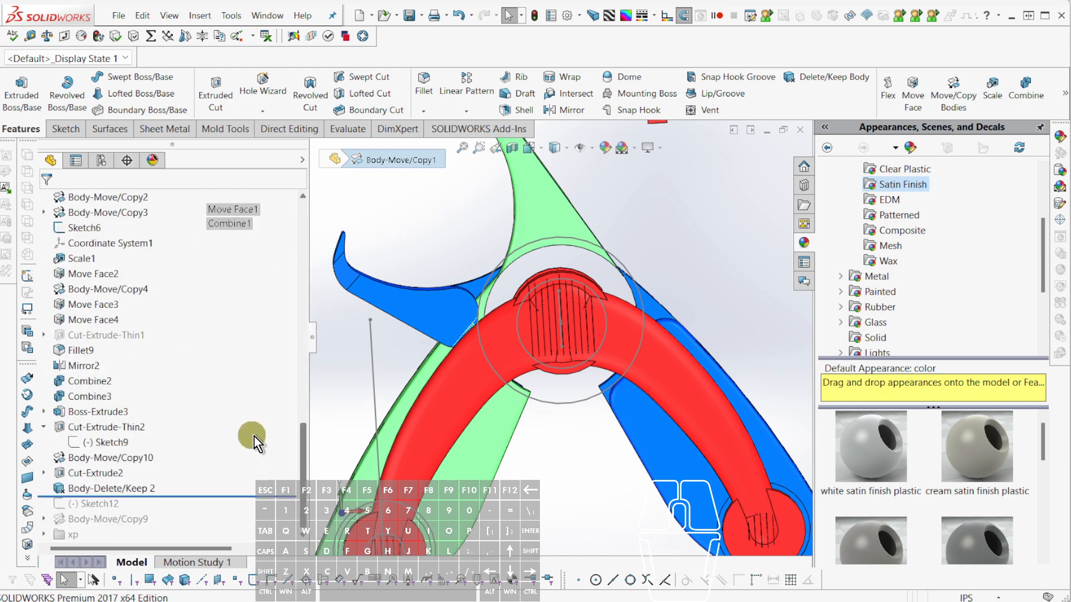
pyautogui.click(106, 458)
pyautogui.click(107, 473)
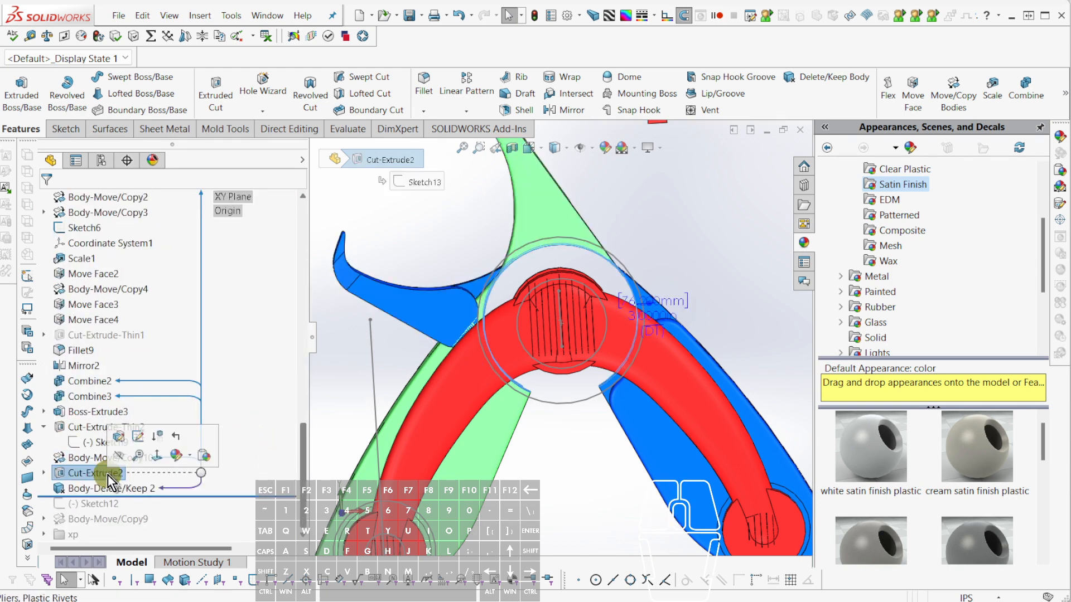
pyautogui.hotkey('ctrl', 'alt', 'r')
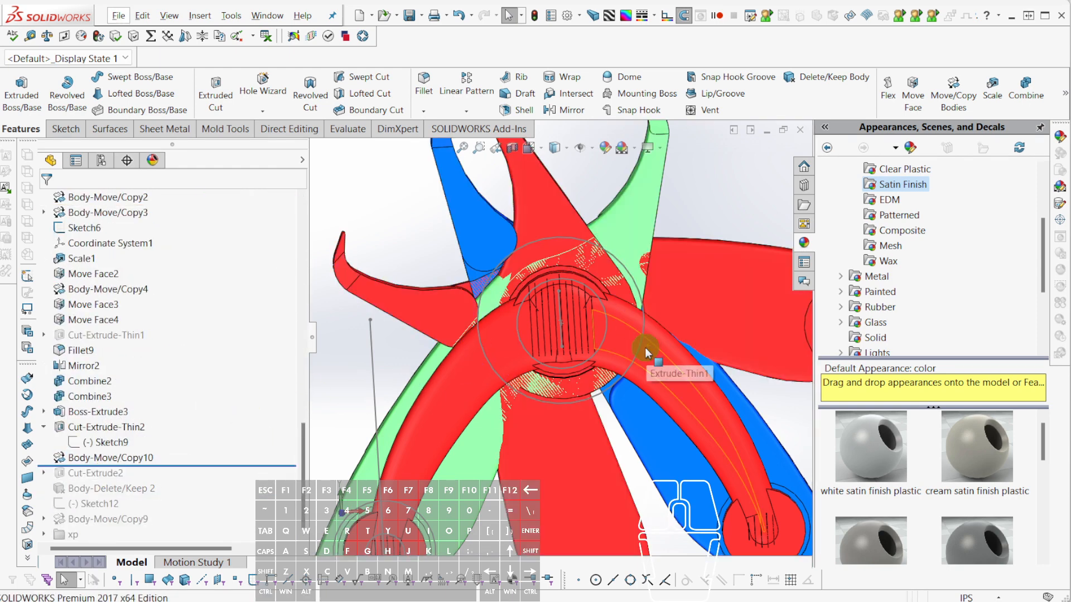
pyautogui.click(966, 90)
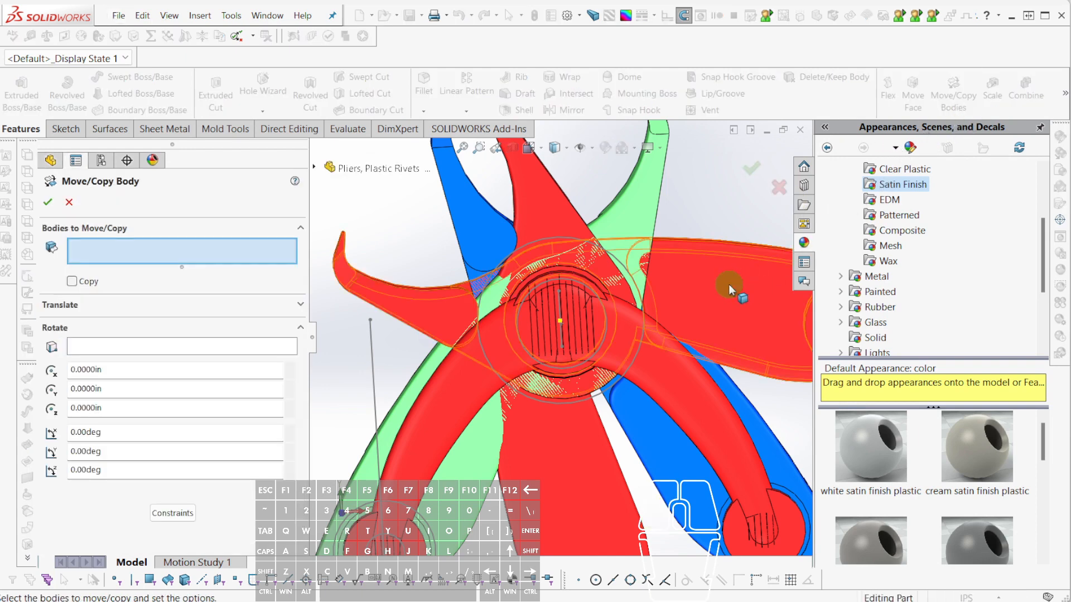
pyautogui.scroll(5, 539, 323)
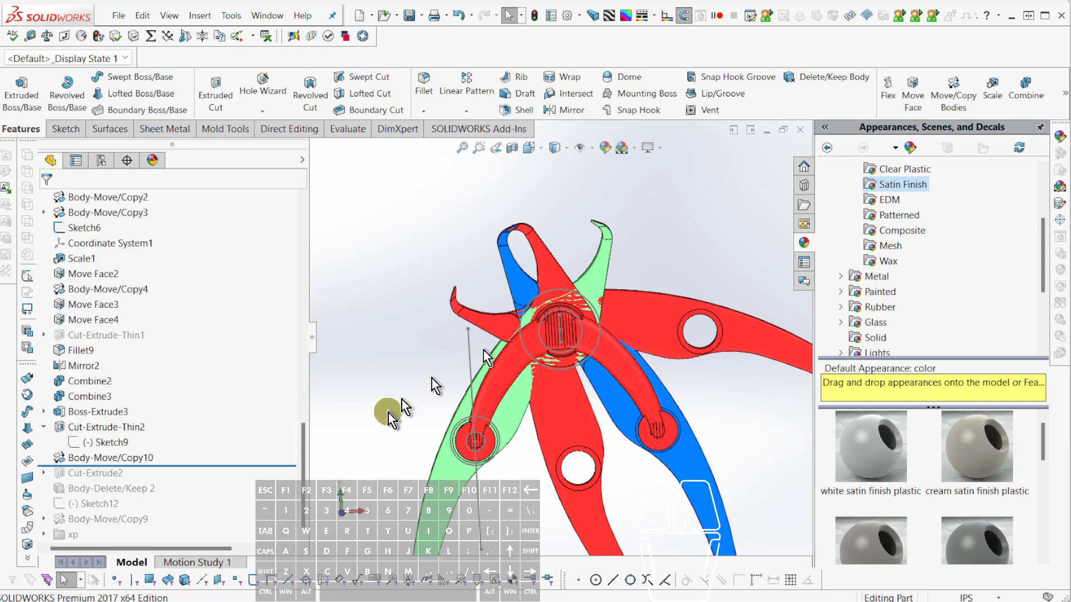
# Roll the feature history back to just before Body-Move/Copy10.
pyautogui.click(102, 457)
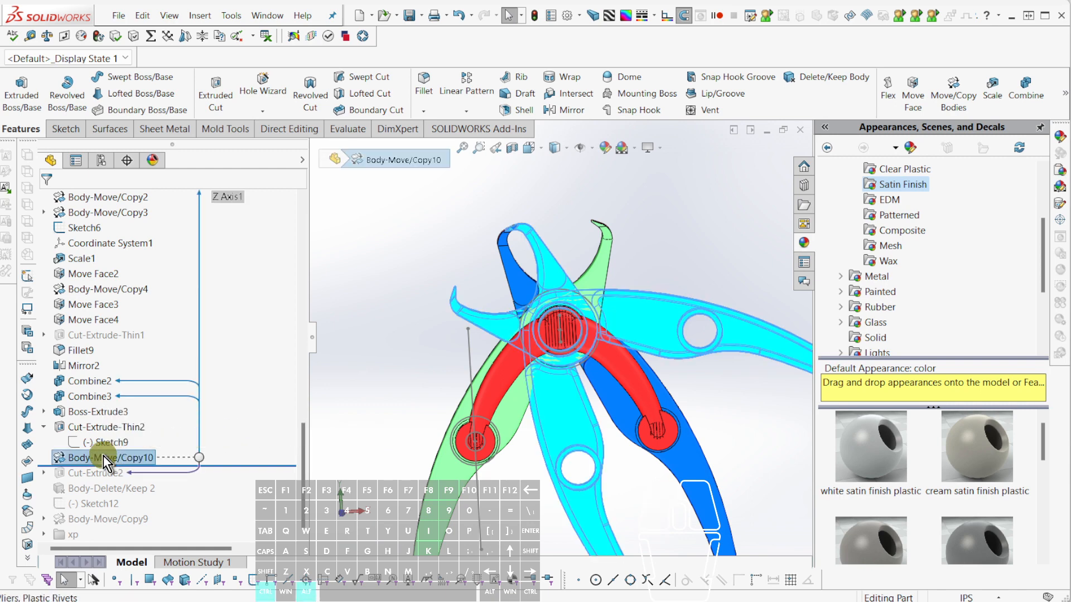
pyautogui.hotkey('ctrl', 'alt', 'Up')
pyautogui.moveTo(111, 450); pyautogui.dragTo(134, 465)
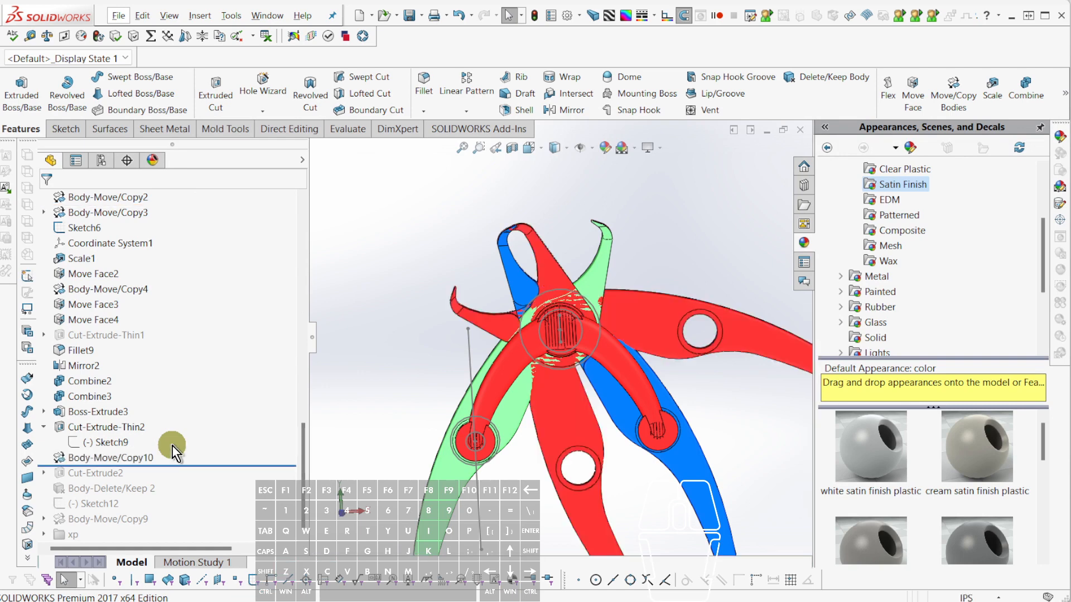
pyautogui.keyDown('alt'); pyautogui.click(124, 458); pyautogui.keyUp('alt')
pyautogui.hotkey('ctrl', 'alt', 'Up')
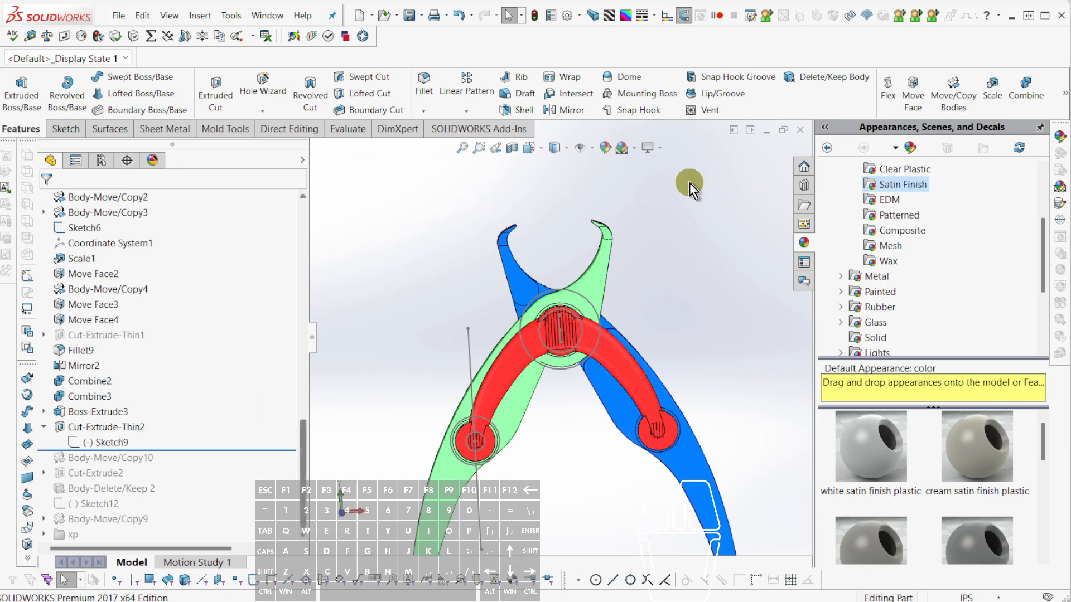
# Make one in-place copy of the plier bodies Combine3 and Combine2, without translating or rotating them.
pyautogui.click(944, 109)
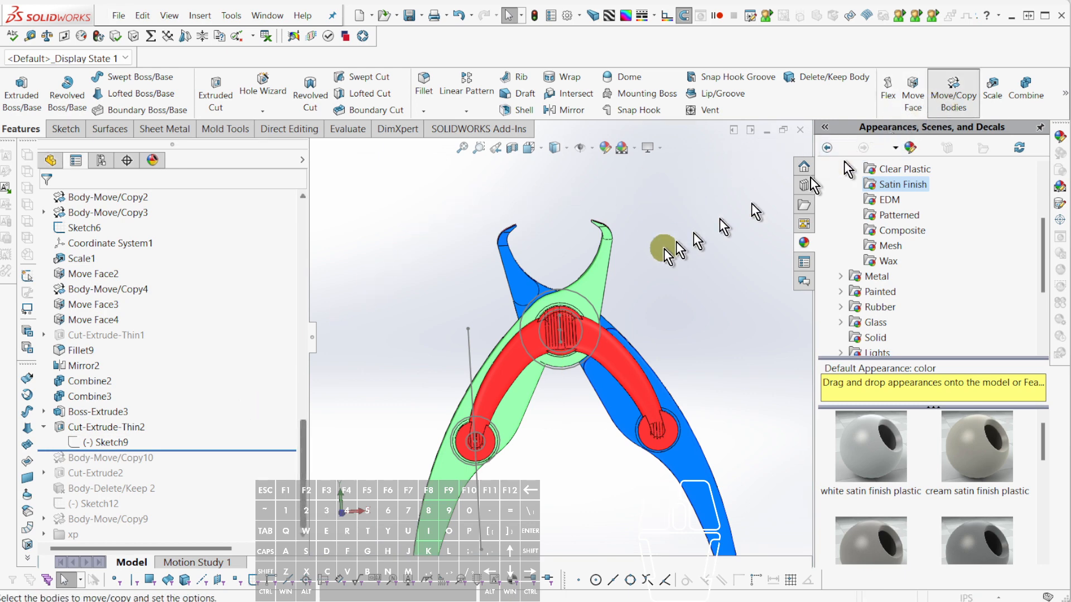
pyautogui.click(595, 279)
pyautogui.click(569, 329)
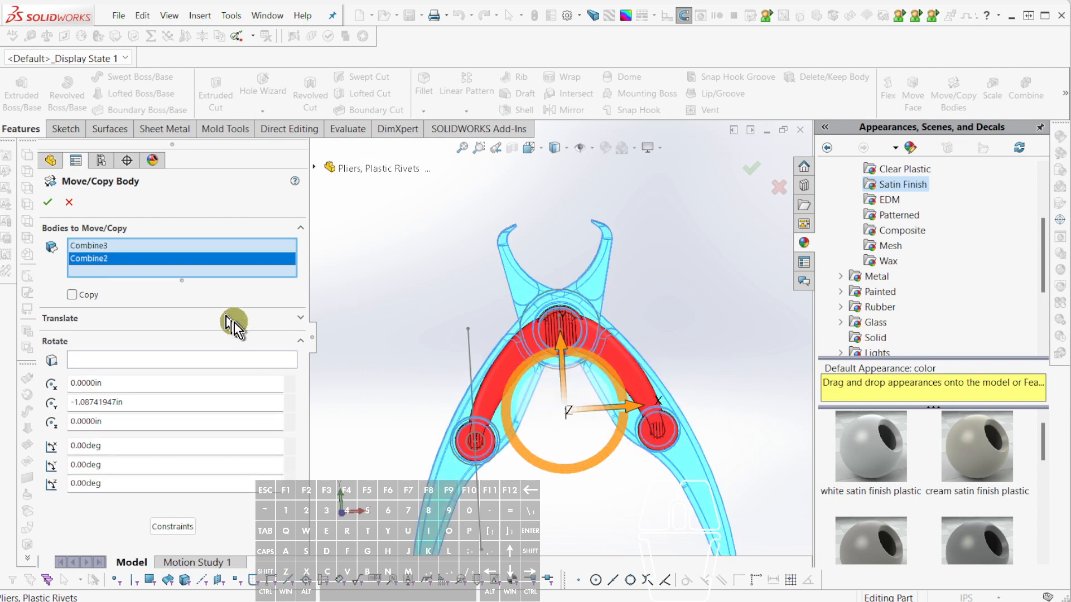
pyautogui.click(71, 294)
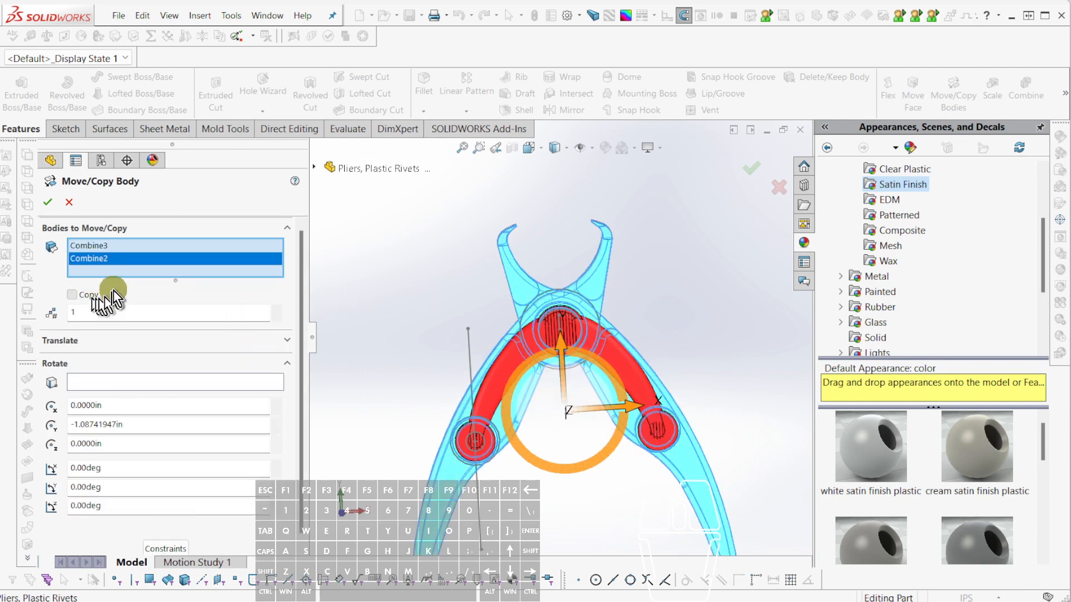
pyautogui.click(47, 202)
pyautogui.press('Escape')
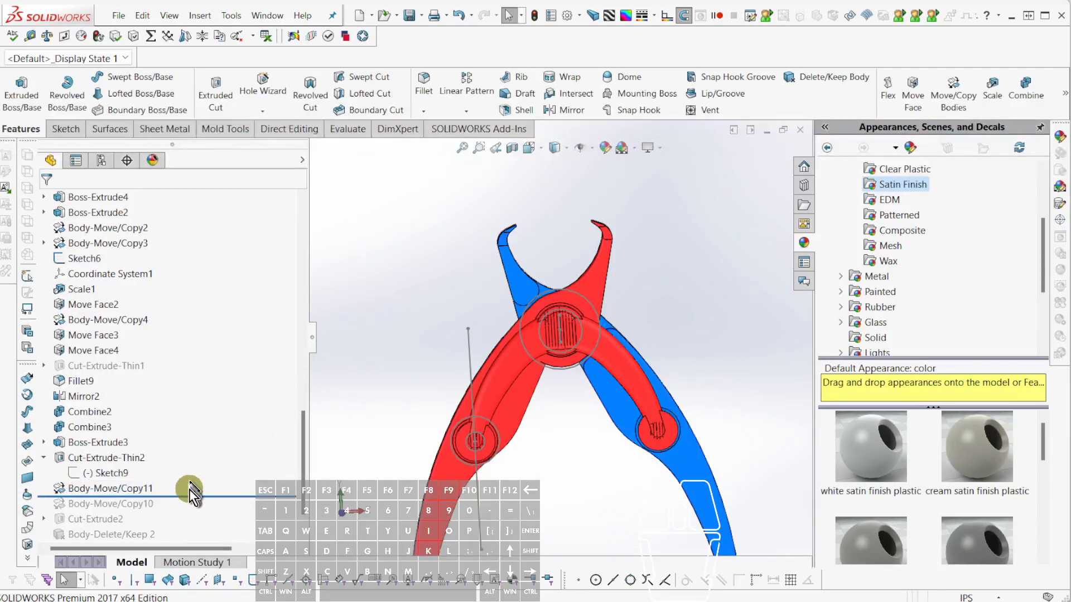
# Roll forward past Body-Delete/Keep 2 and extrude-cut Cut-Extrude2's Sketch13 by 3 in from the mid plane, flipping the side to cut.
pyautogui.moveTo(201, 497)
pyautogui.mouseDown()
pyautogui.moveTo(206, 510)
pyautogui.moveTo(201, 491)
pyautogui.mouseUp()
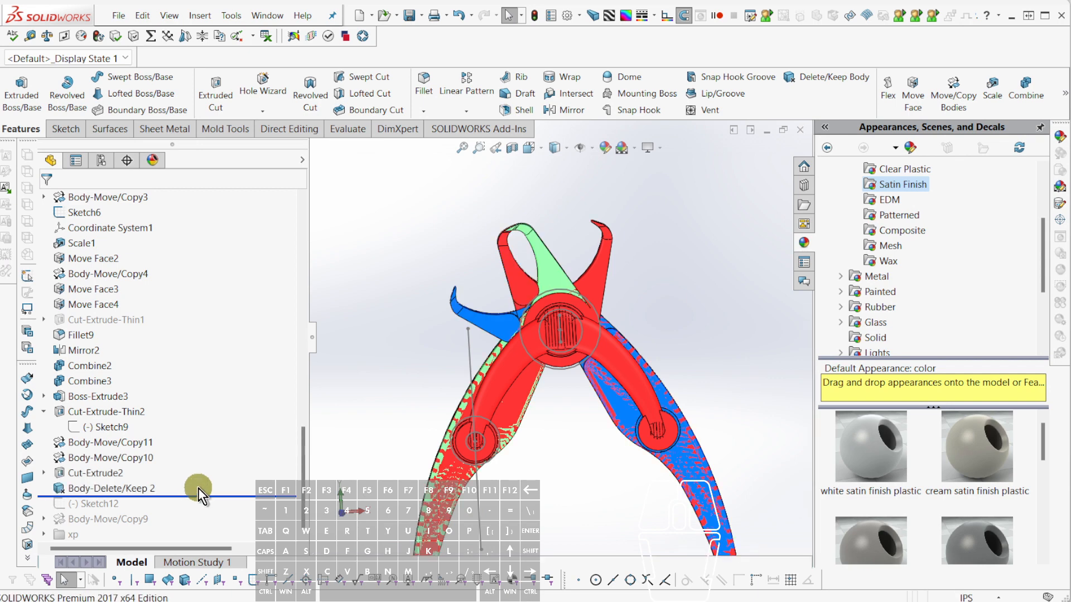
pyautogui.moveTo(681, 385); pyautogui.dragTo(661, 387, button='middle')
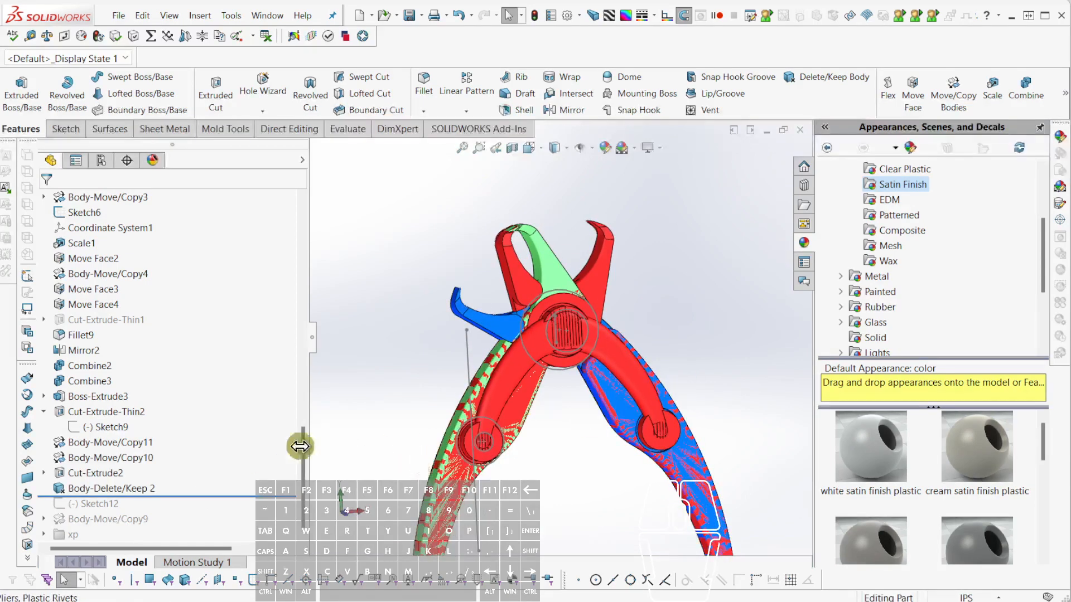
pyautogui.click(44, 473)
pyautogui.click(86, 486)
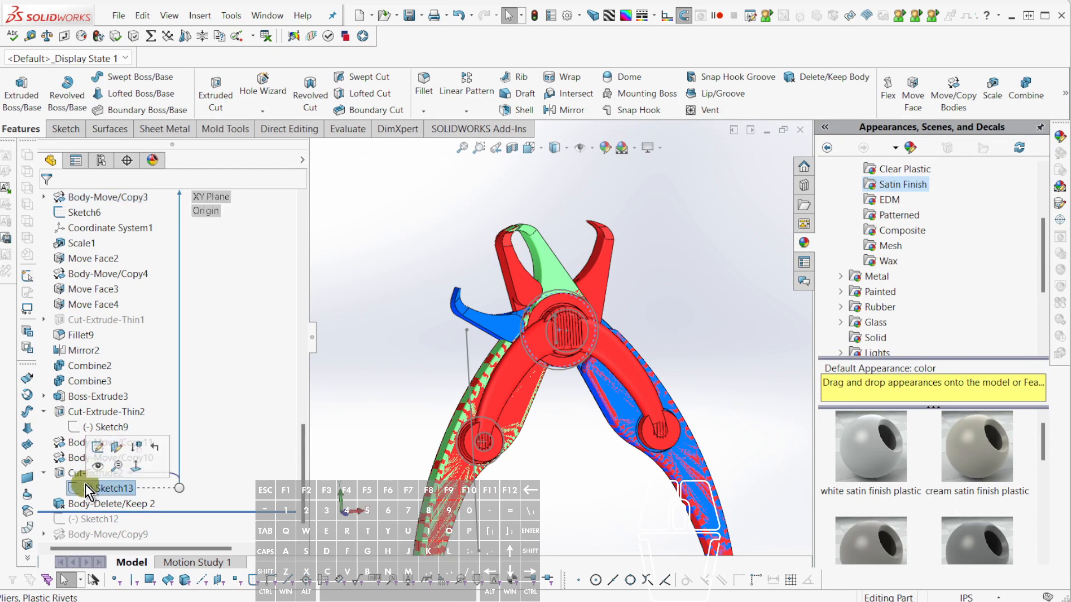
pyautogui.hotkey('alt', 'x')
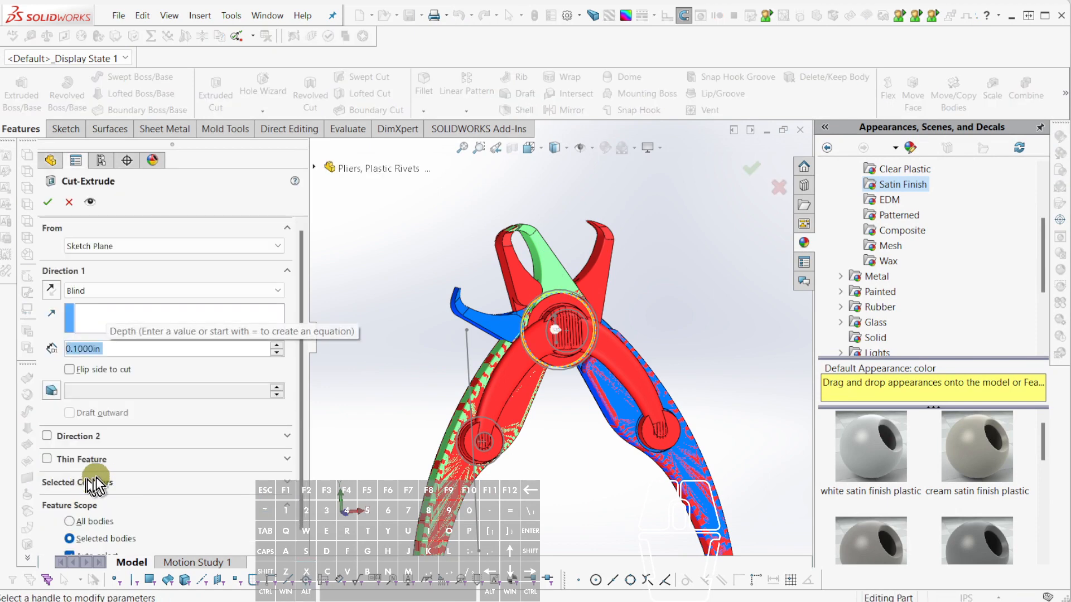
pyautogui.click(114, 287)
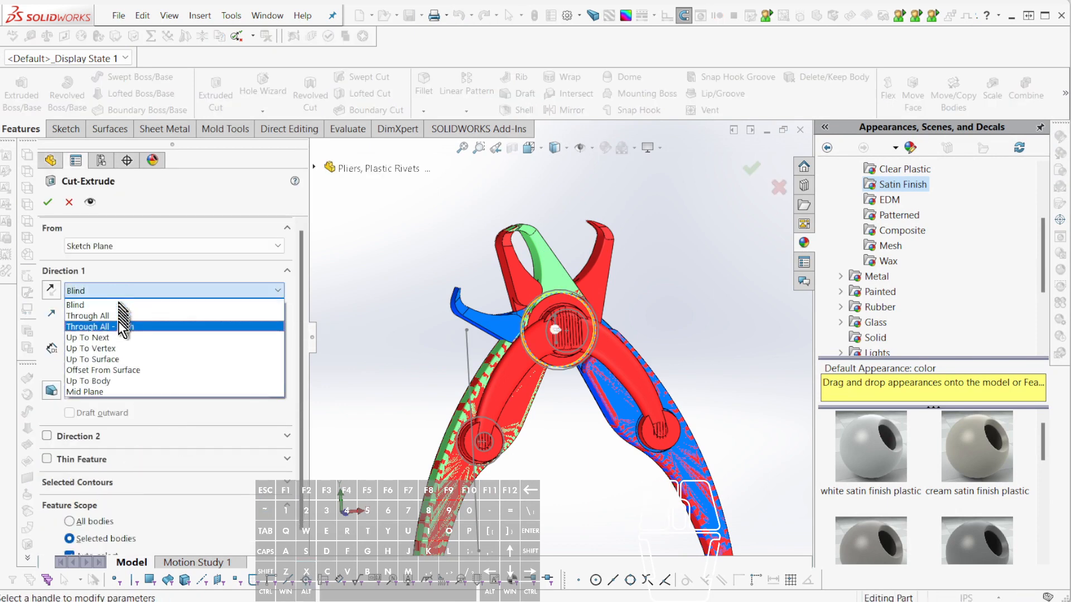
pyautogui.click(112, 391)
pyautogui.doubleClick(136, 352)
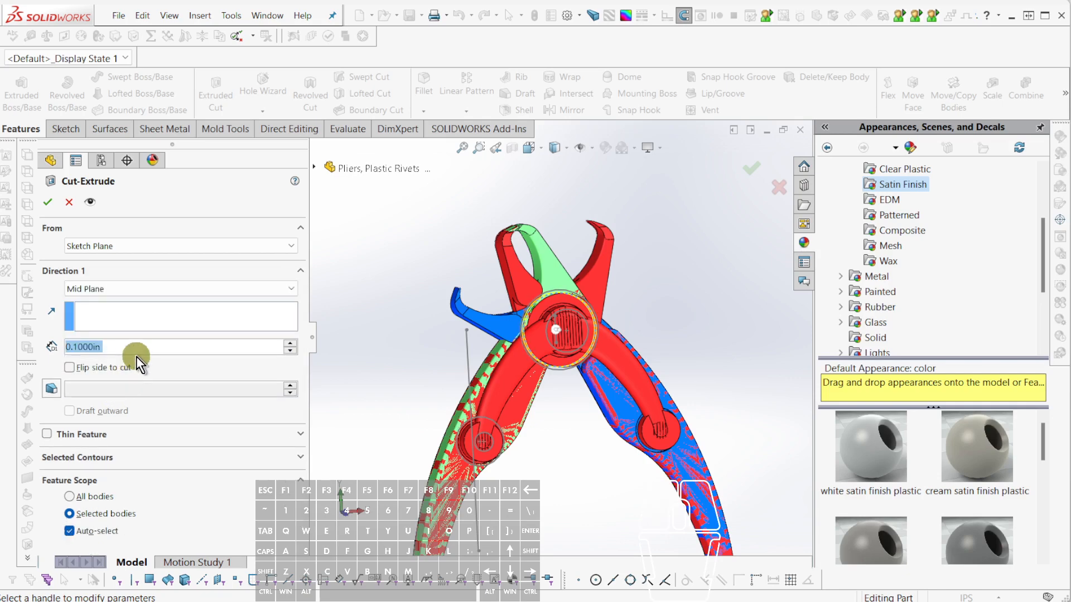
pyautogui.write('3')
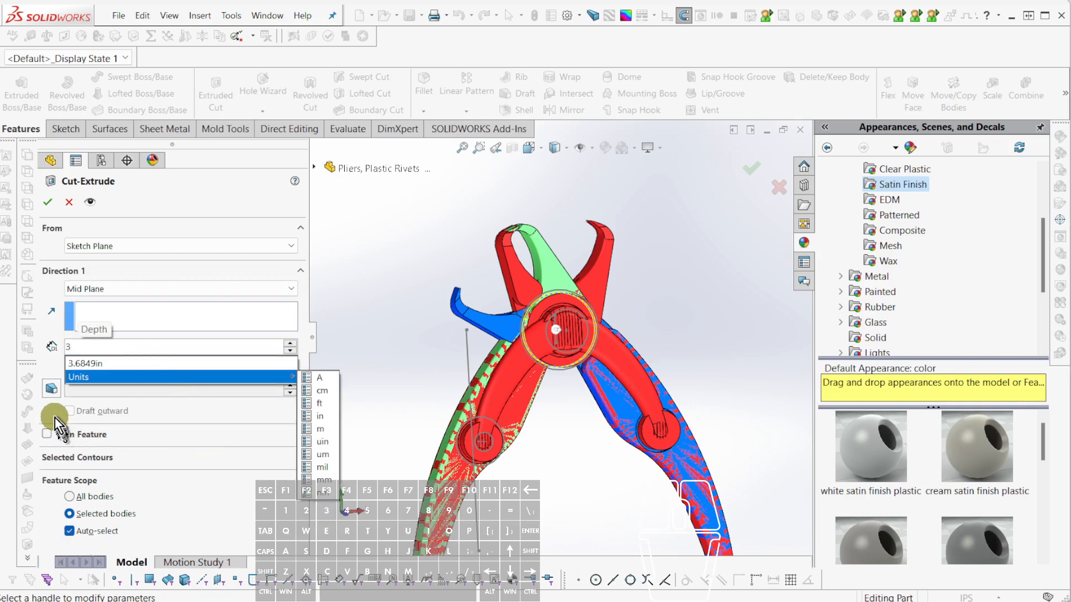
pyautogui.click(59, 410)
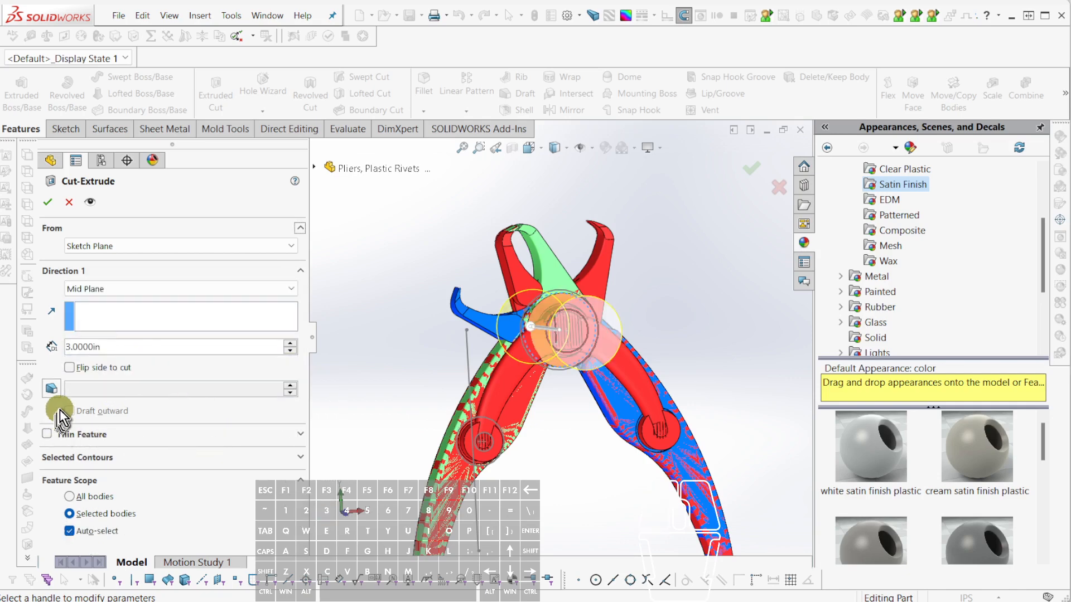
pyautogui.click(69, 367)
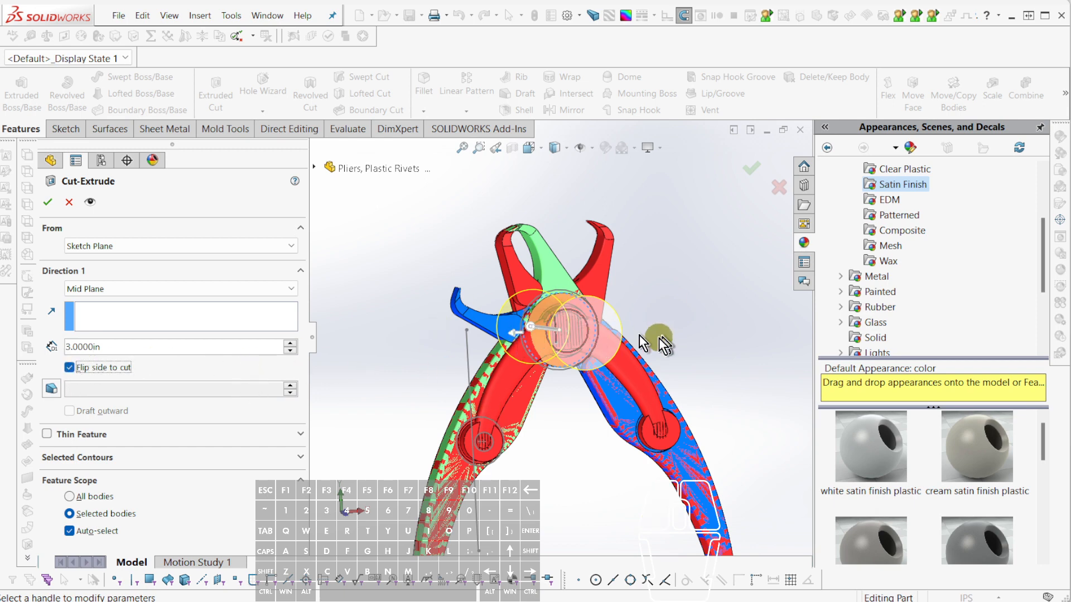
pyautogui.click(49, 205)
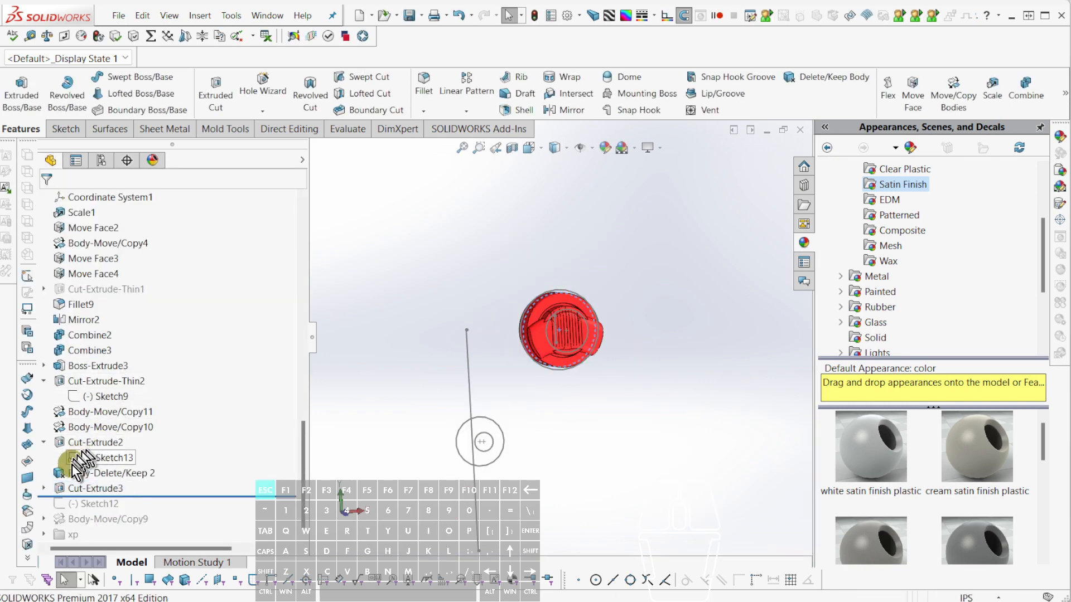
# Limit Cut-Extrude3's feature scope to the two in-place copies Body-Move/Copy11[1] and Body-Move/Copy11[2].
pyautogui.click(67, 487)
pyautogui.click(74, 445)
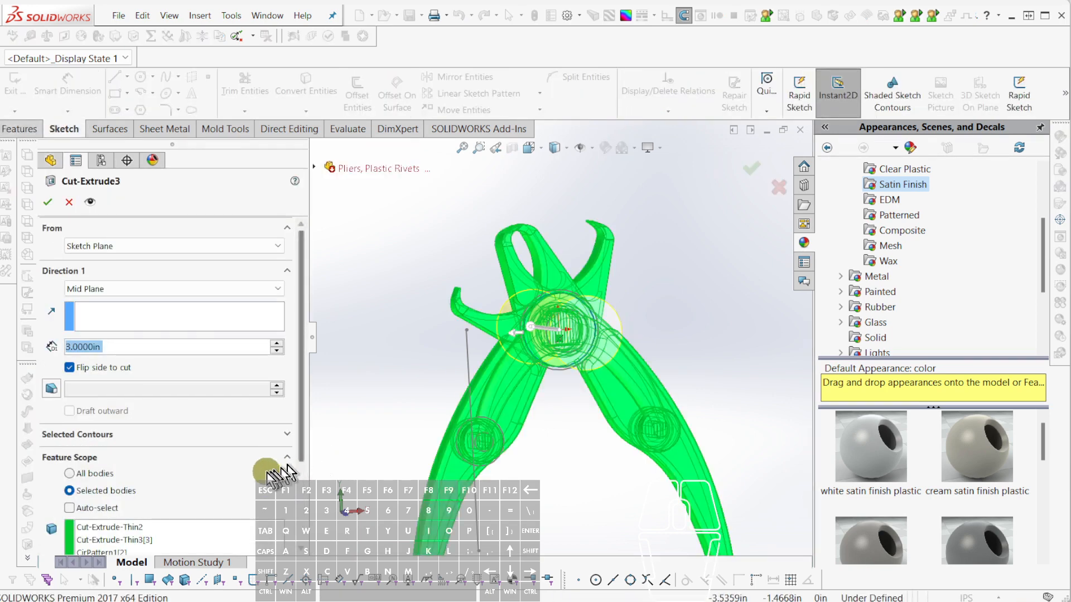
pyautogui.scroll(-2, 267, 473)
pyautogui.rightClick(231, 450)
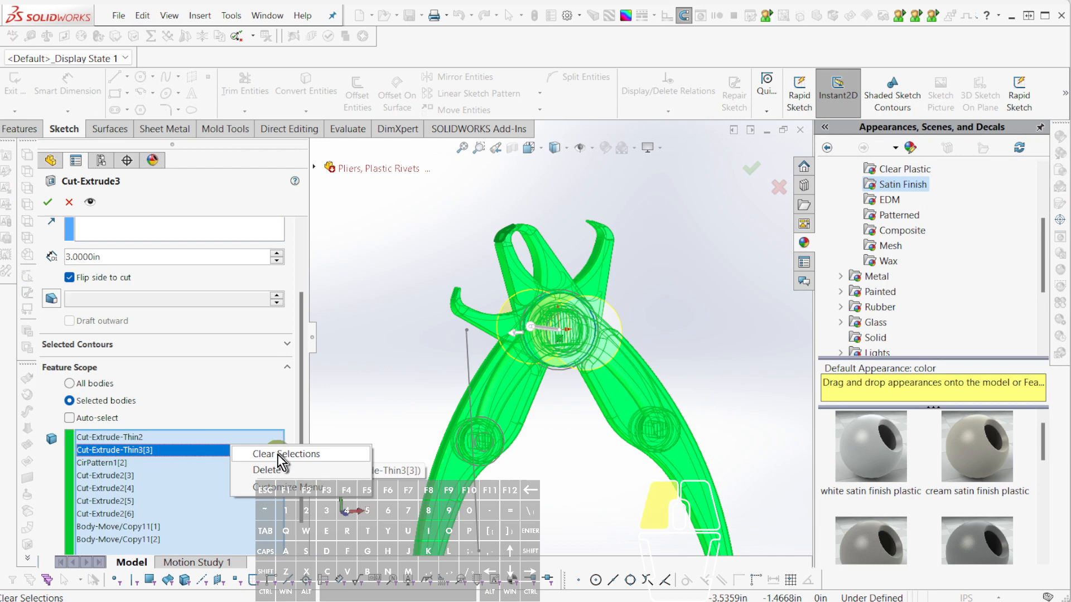
pyautogui.click(282, 454)
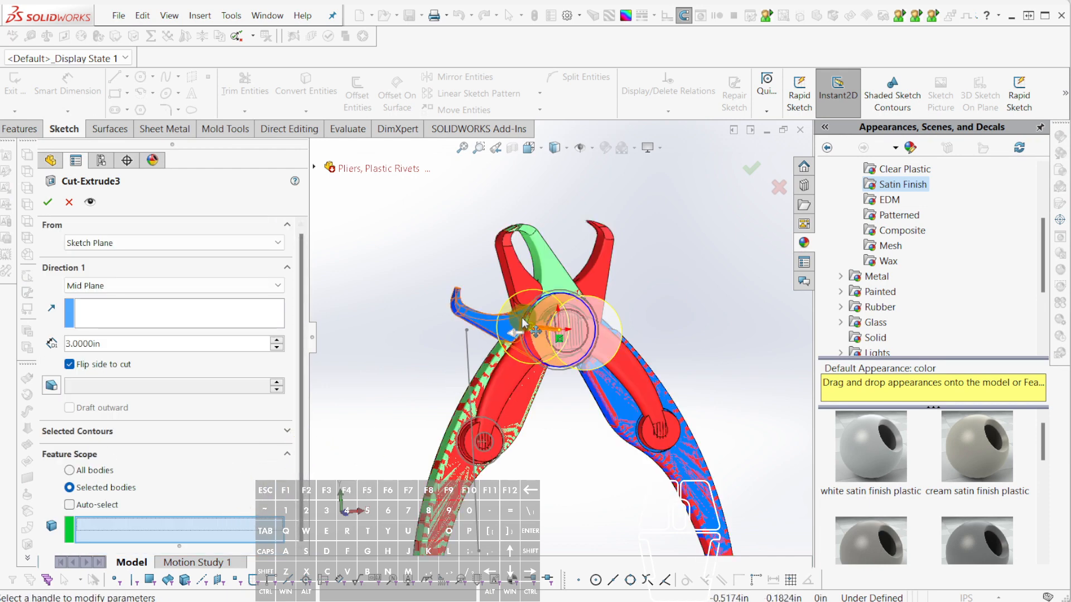
pyautogui.click(508, 271)
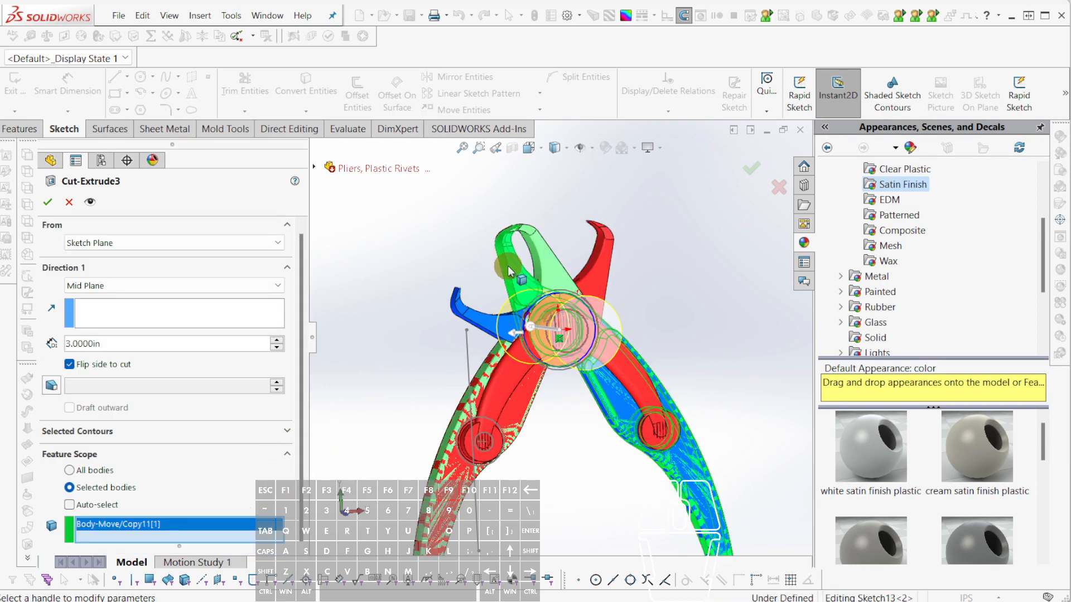
pyautogui.click(608, 271)
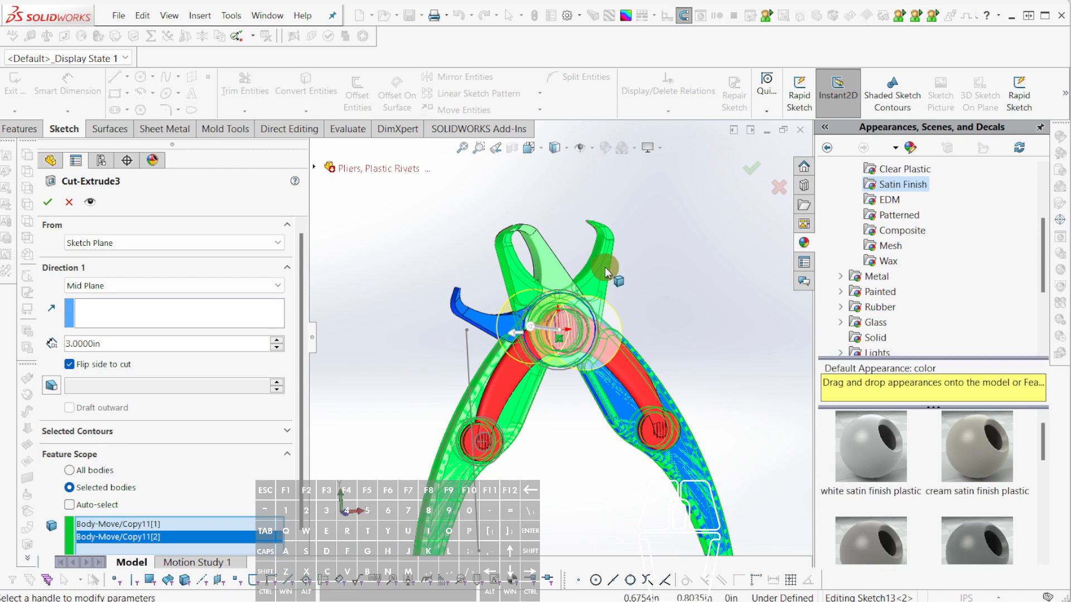
pyautogui.click(52, 206)
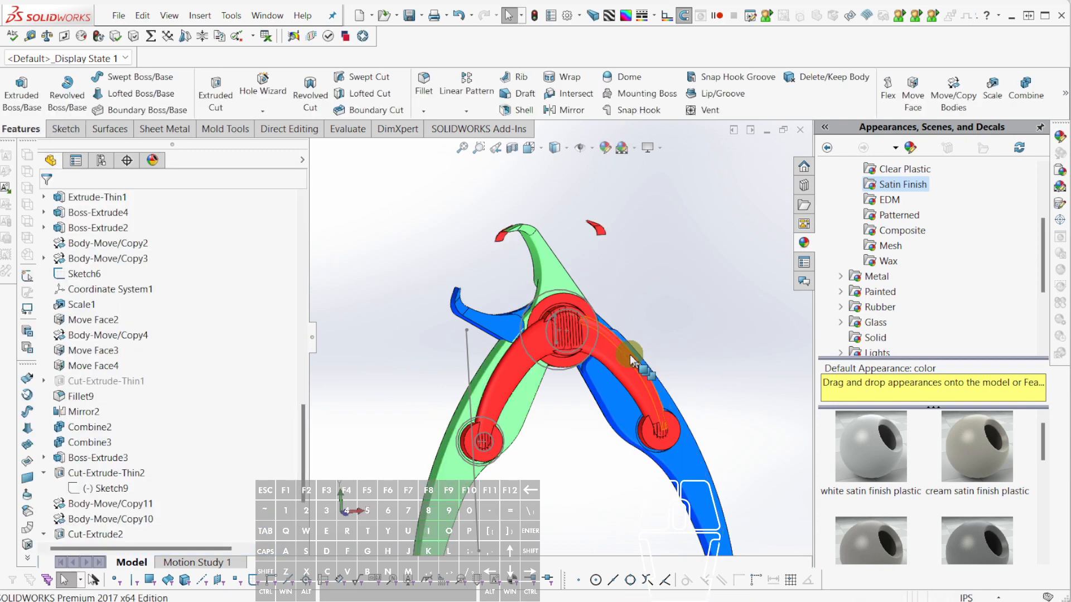
# Add the two jaw-tip insert bodies CirPattern1[2] and Cut-Extrude-Thin3[3] to the bodies copied by Body-Move/Copy11.
pyautogui.scroll(-4, 629, 355)
pyautogui.scroll(3, 629, 356)
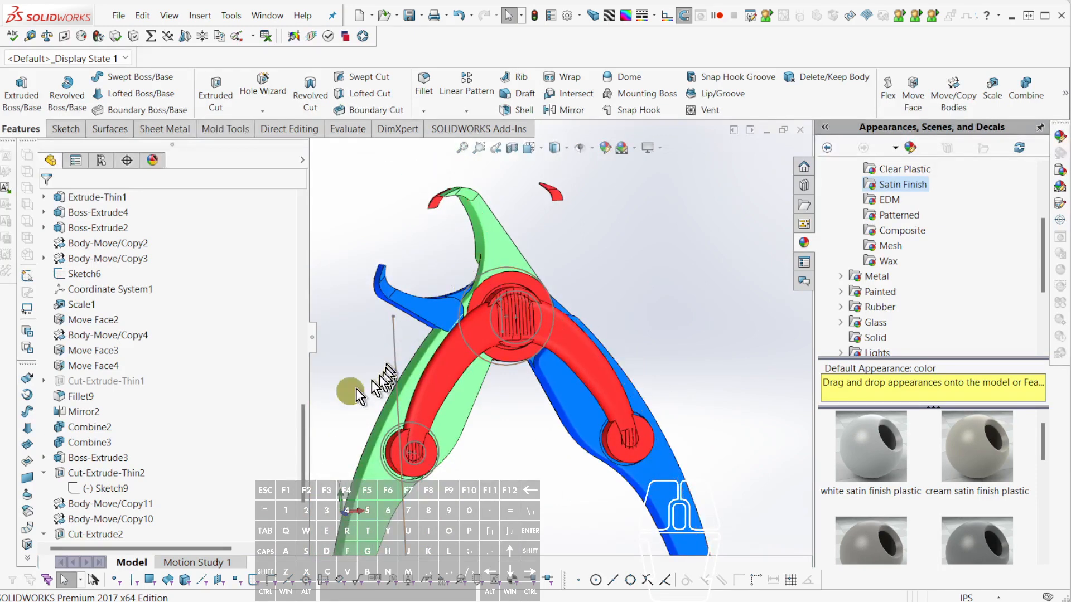
pyautogui.click(109, 504)
pyautogui.click(121, 466)
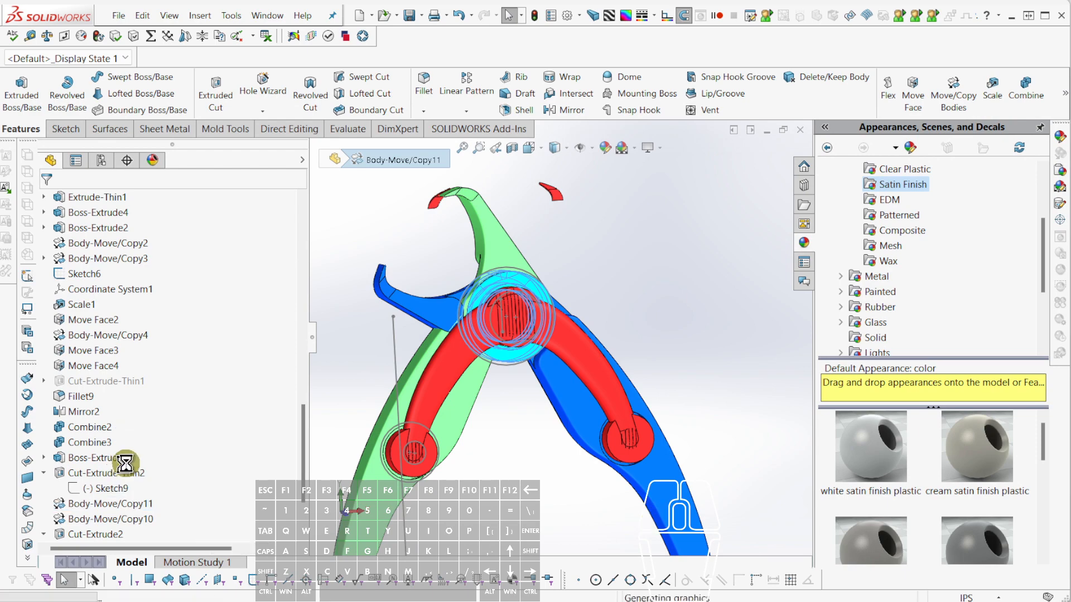
pyautogui.moveTo(633, 262); pyautogui.dragTo(732, 275, button='middle')
pyautogui.moveTo(639, 283); pyautogui.dragTo(633, 329, button='middle')
pyautogui.scroll(-4, 573, 271)
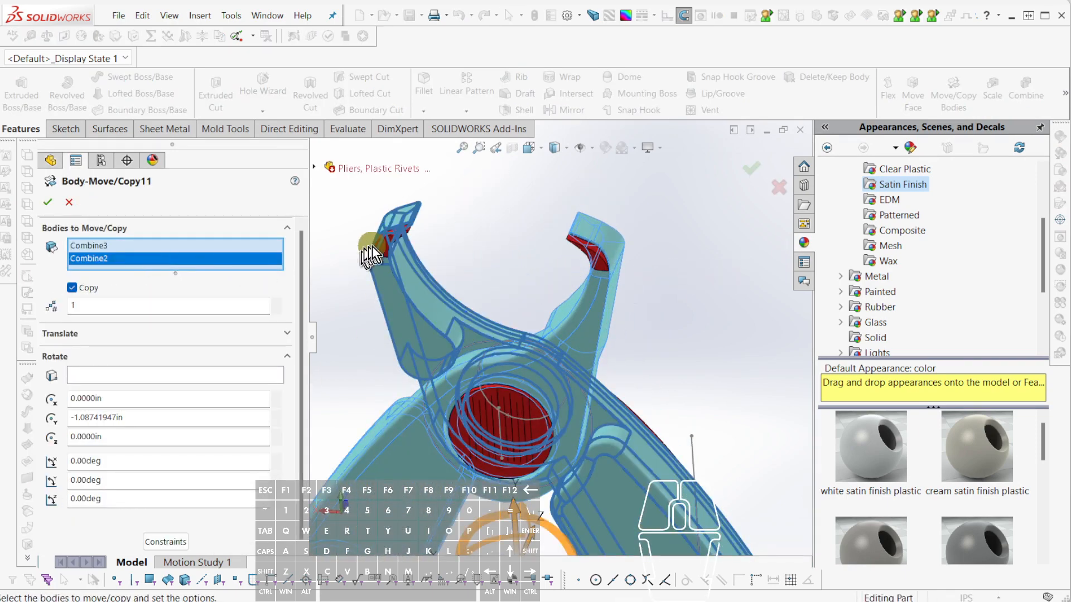
pyautogui.click(597, 249)
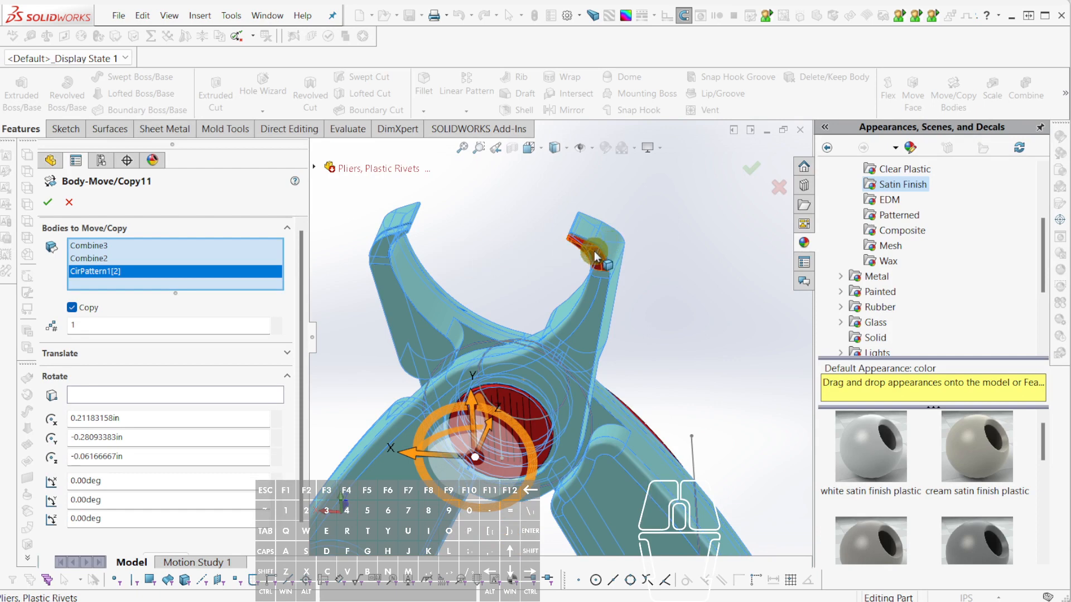
pyautogui.click(596, 255)
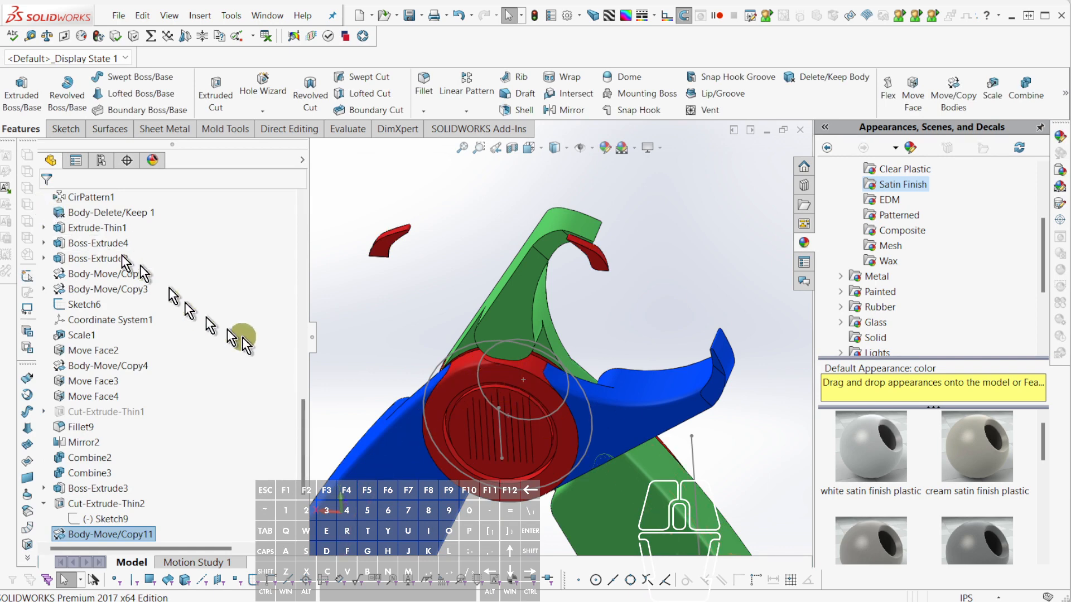
# Check Body-Move/Copy11's body selection and the part's list of solid bodies without changing anything.
pyautogui.scroll(-3, 248, 341)
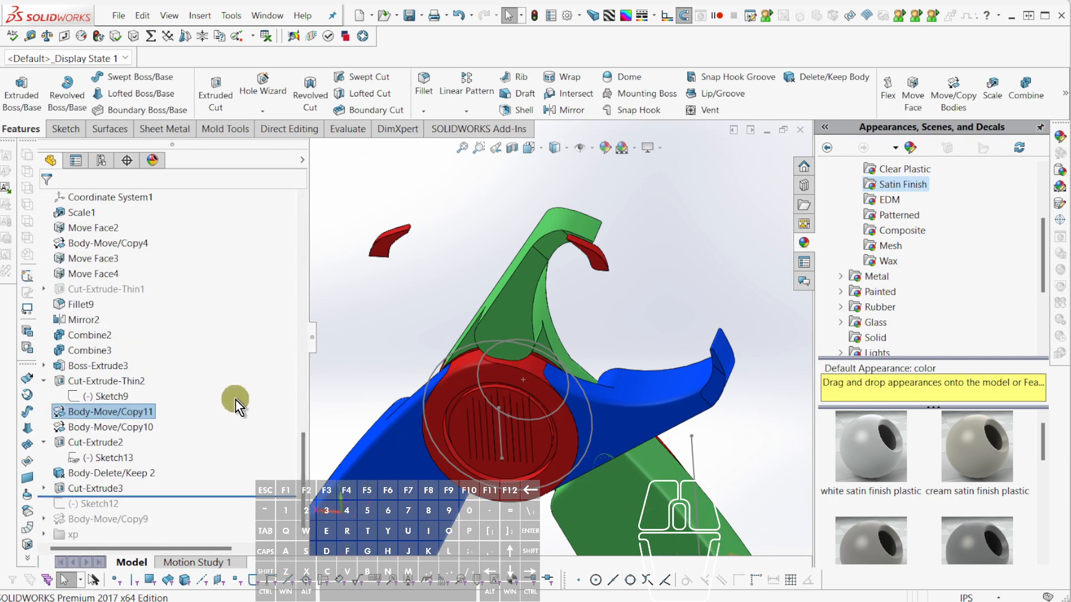
pyautogui.rightClick(101, 412)
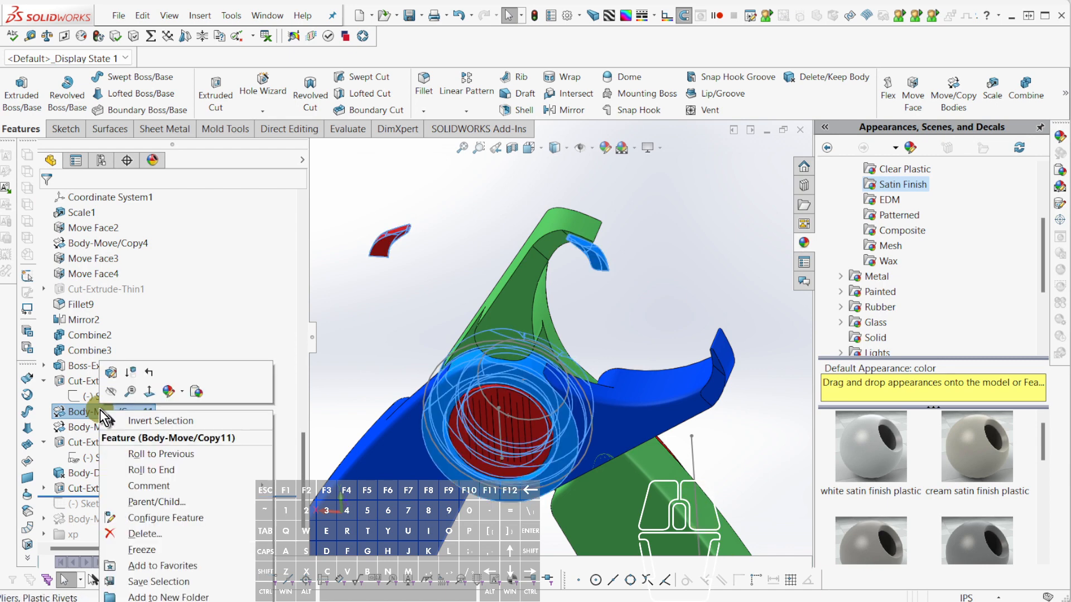
pyautogui.click(110, 372)
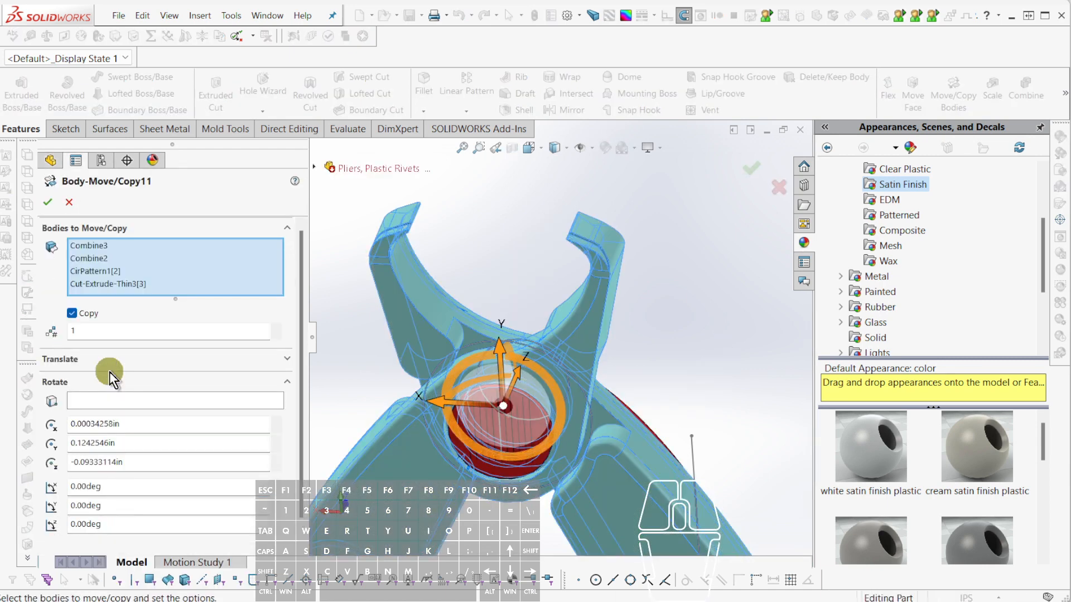
pyautogui.press('Escape')
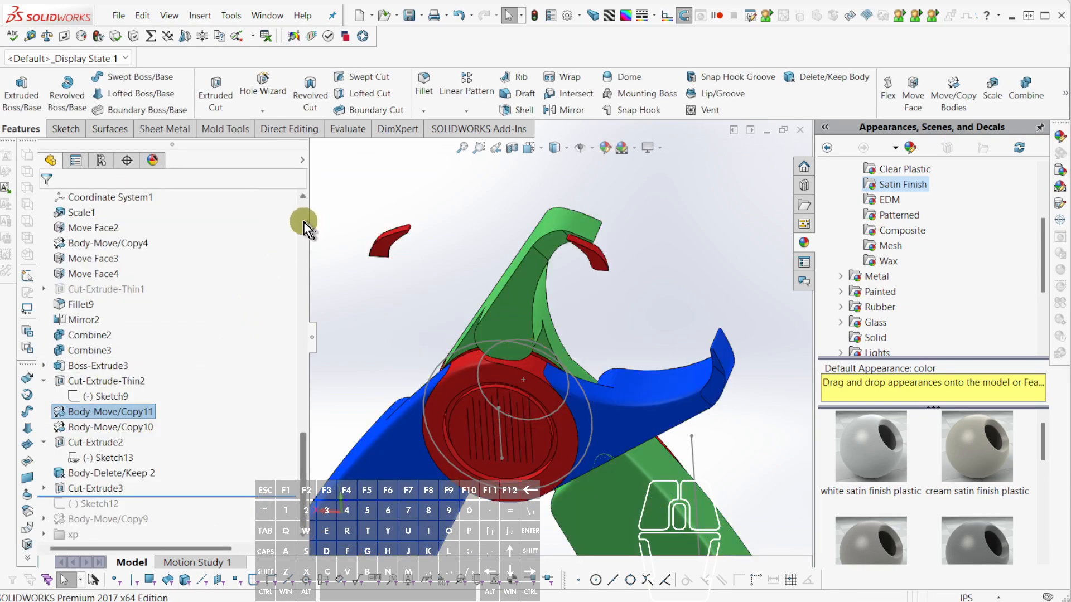
pyautogui.scroll(15, 304, 222)
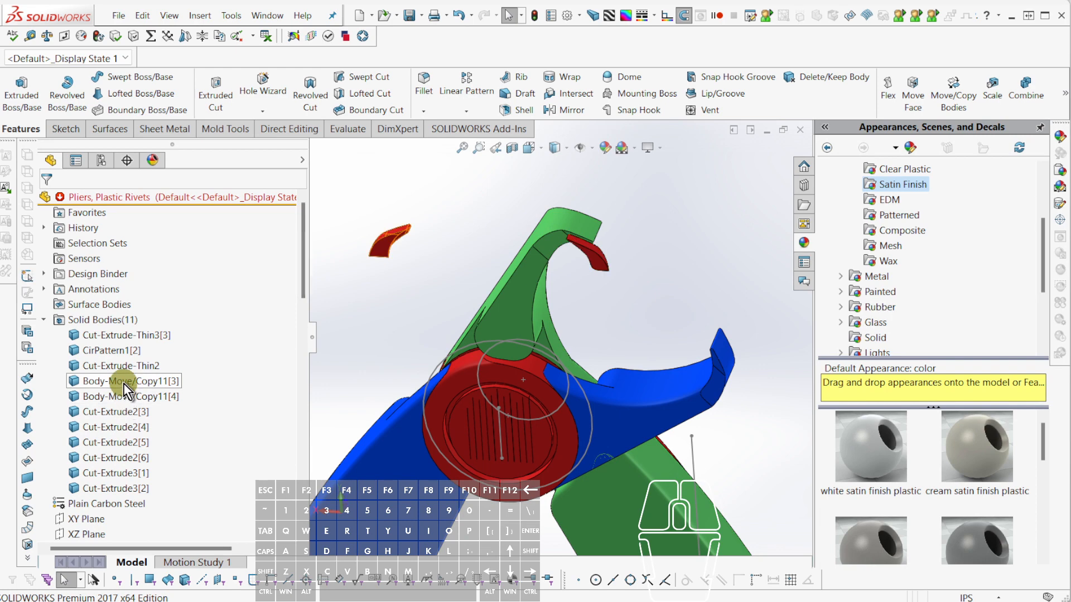
pyautogui.scroll(-10, 117, 385)
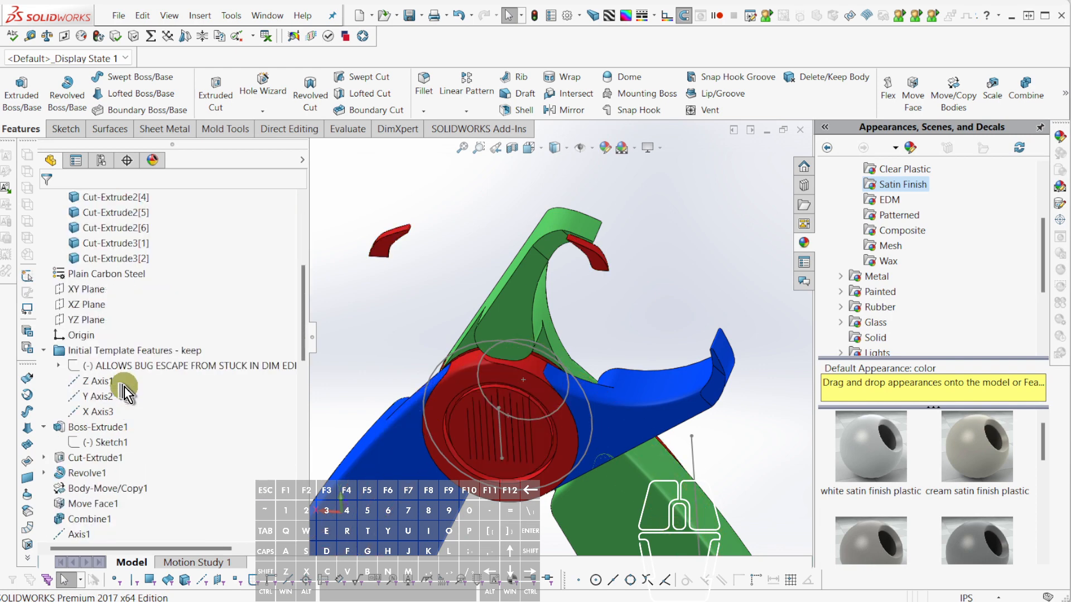
# Roll the feature history back and position it directly after Body-Move/Copy11.
pyautogui.click(115, 411)
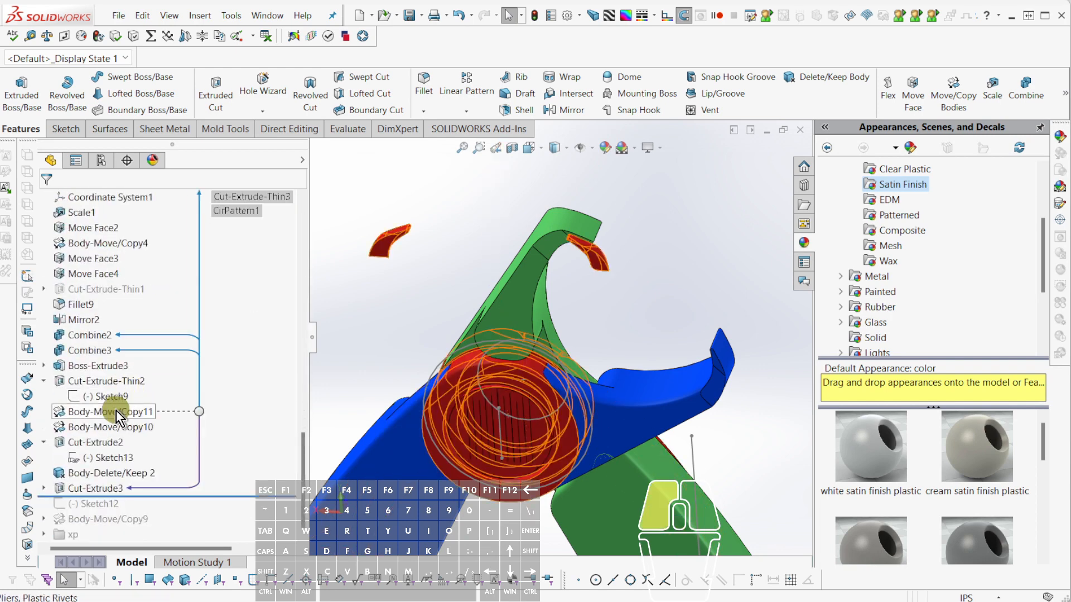
pyautogui.hotkey('ctrl', 'r')
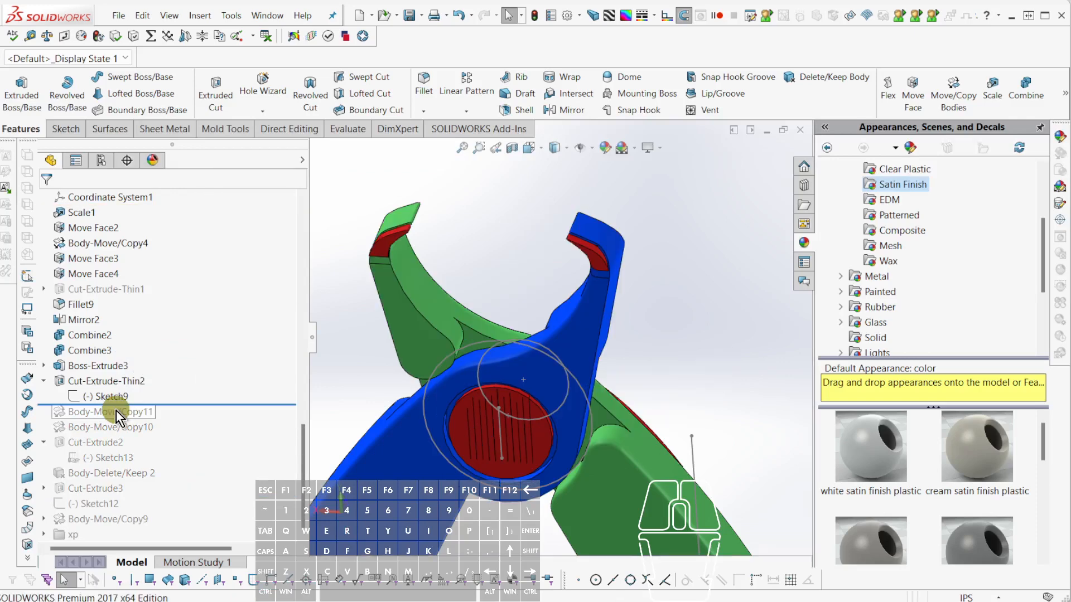
pyautogui.moveTo(121, 404); pyautogui.dragTo(125, 414)
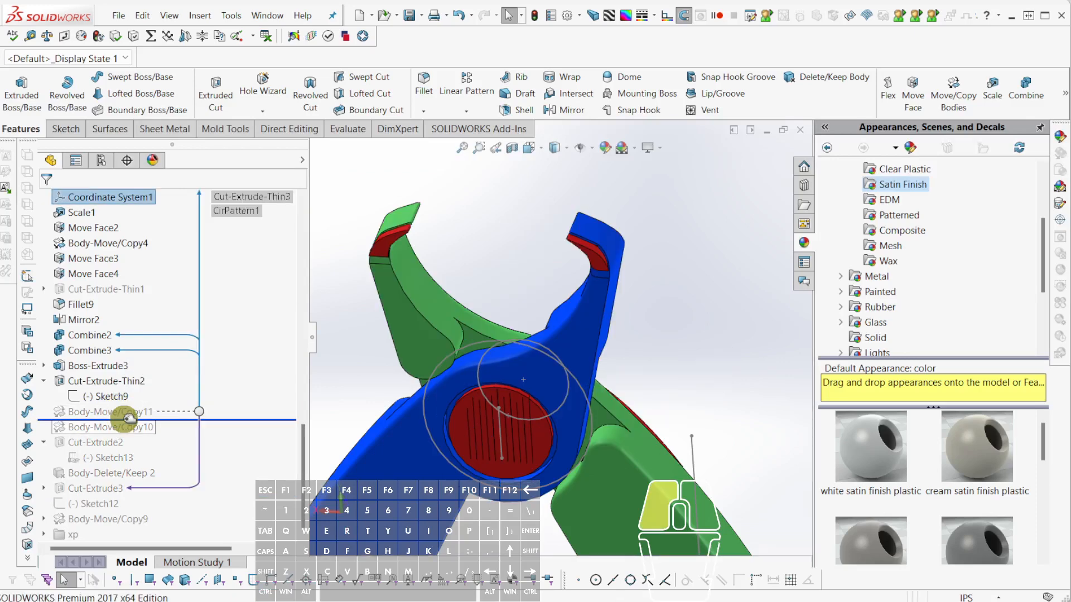
pyautogui.moveTo(130, 418); pyautogui.dragTo(129, 421)
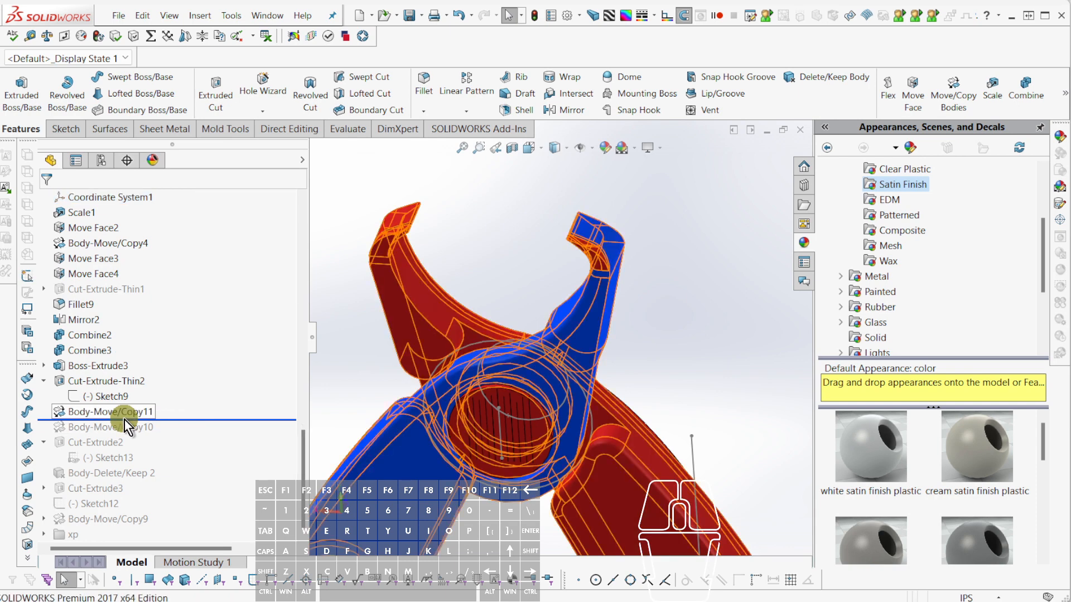
# Review which bodies Body-Move/Copy11 copies, matching its list entries to the jaw-tip inserts in the model.
pyautogui.click(118, 411)
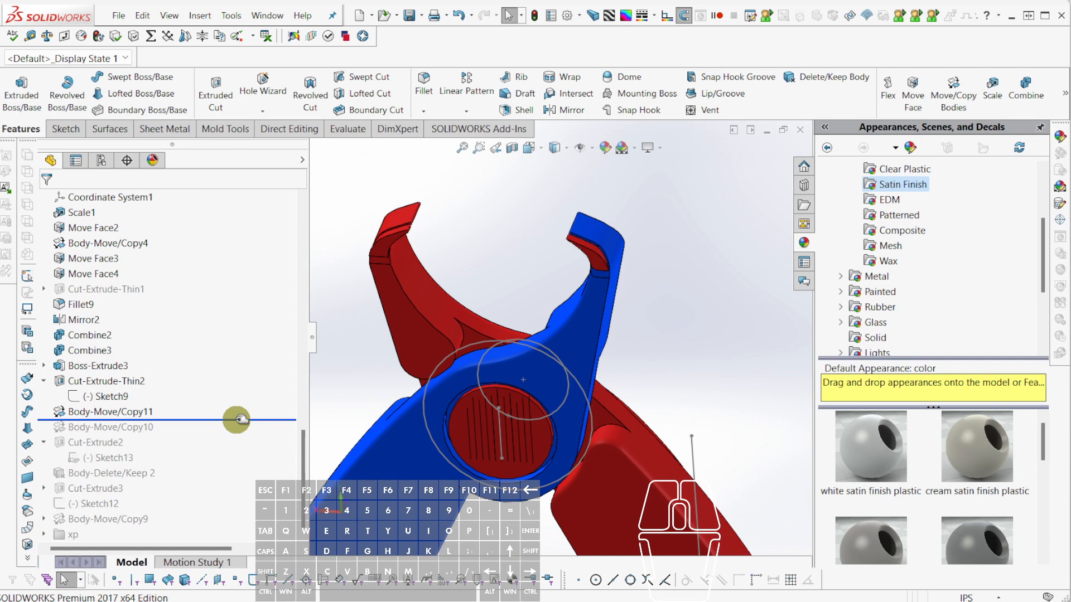
pyautogui.click(148, 414)
pyautogui.rightClick(149, 414)
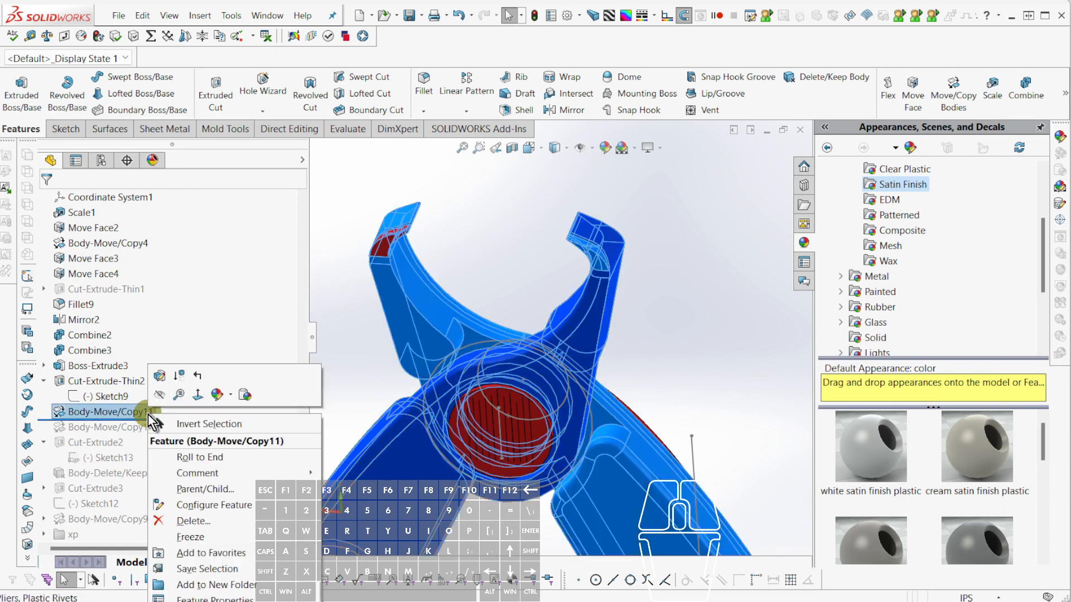
pyautogui.click(159, 375)
pyautogui.click(260, 270)
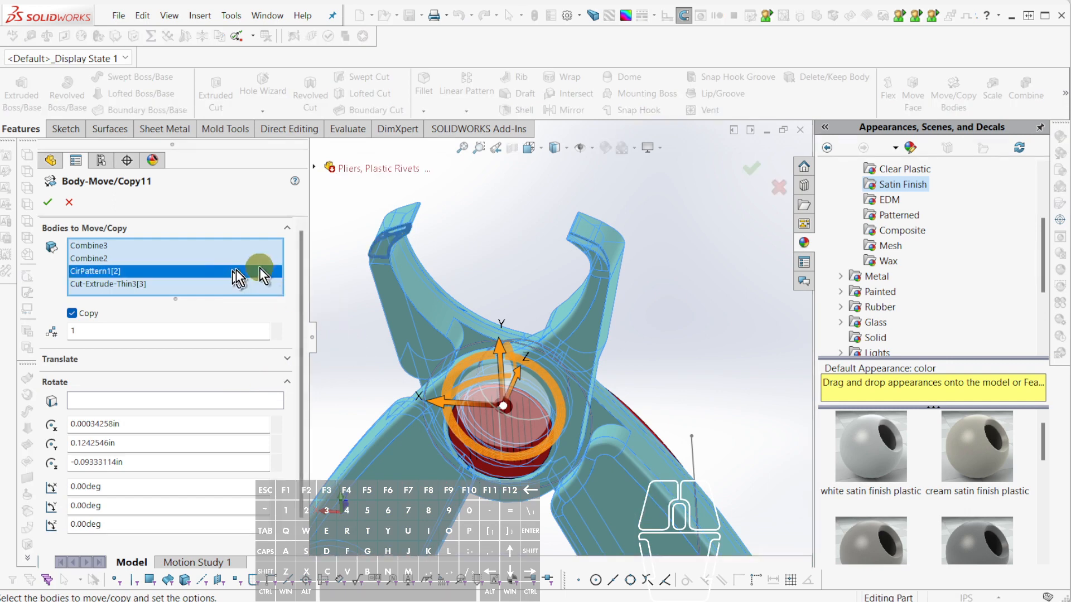
pyautogui.click(376, 249)
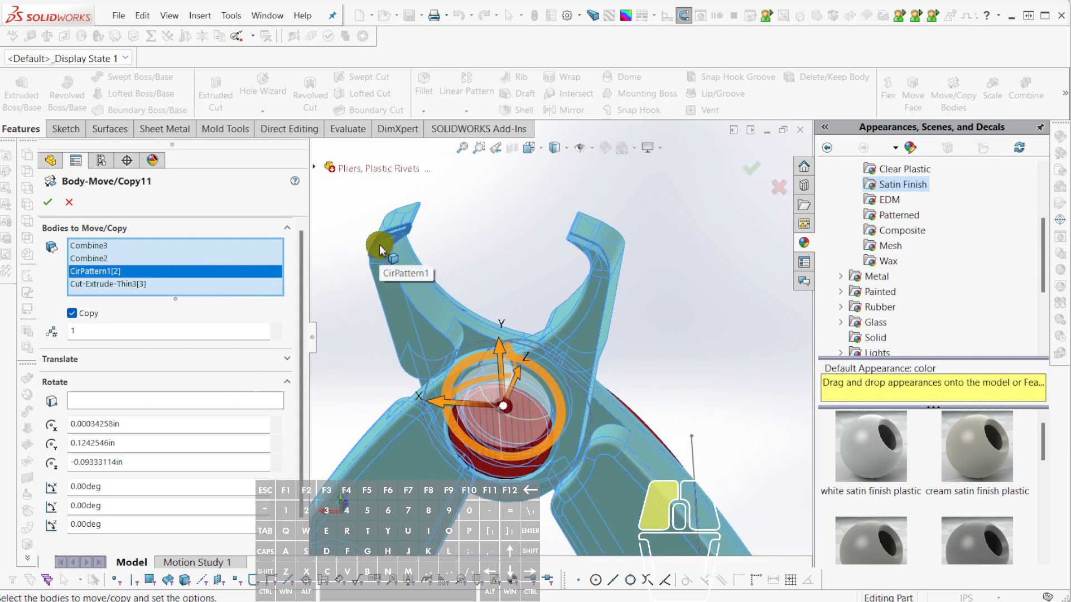
pyautogui.click(586, 250)
pyautogui.rightClick(586, 250)
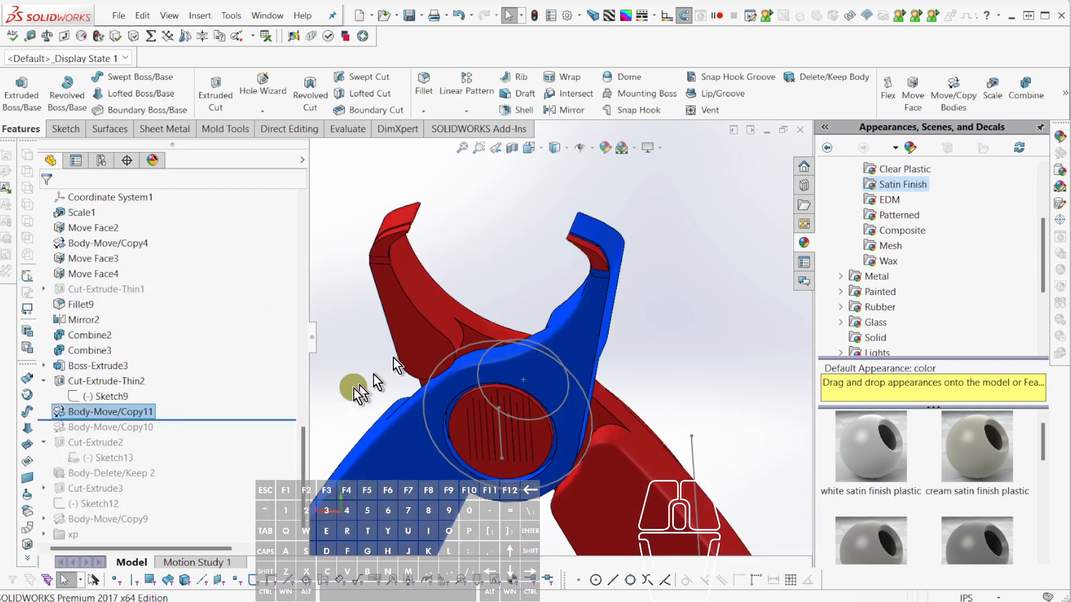
# Roll forward past Body-Move/Copy10 and add both jaw-tip insert bodies to its 45-degree rotated copy.
pyautogui.moveTo(254, 416); pyautogui.dragTo(242, 434)
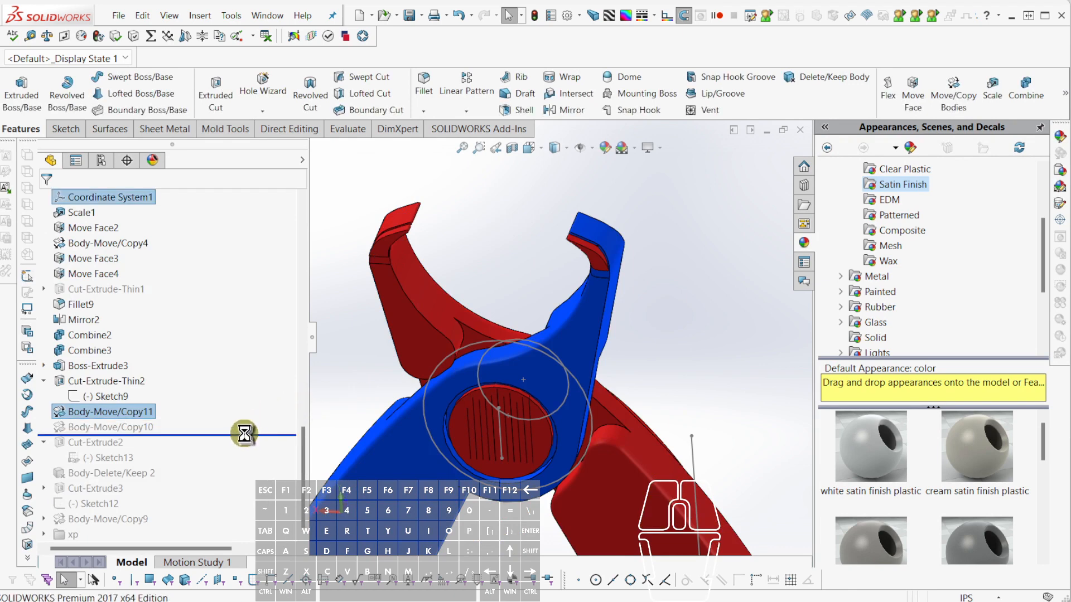
pyautogui.rightClick(126, 427)
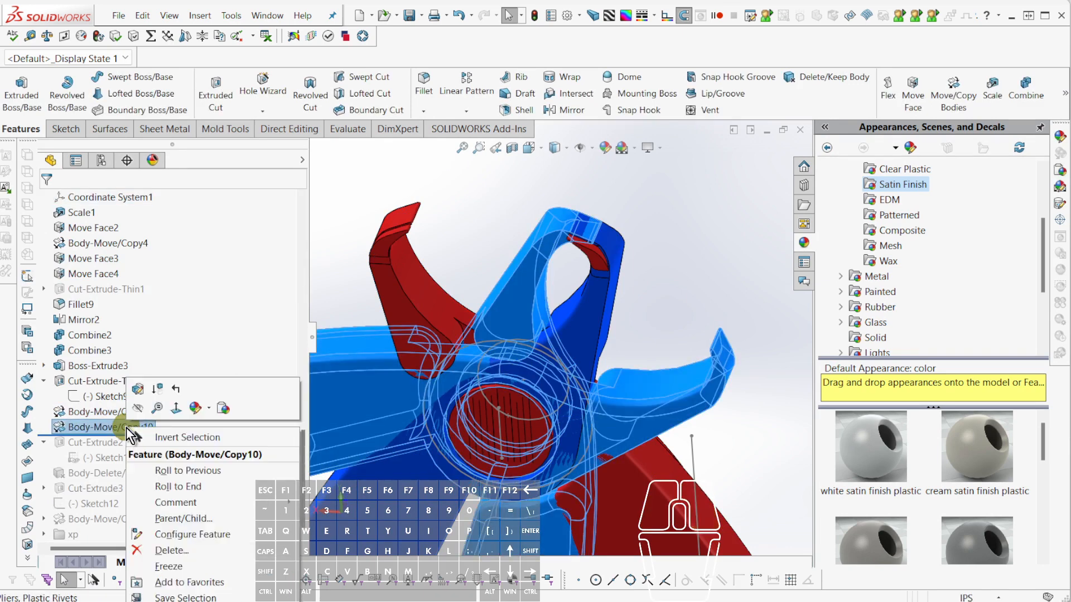
pyautogui.click(138, 410)
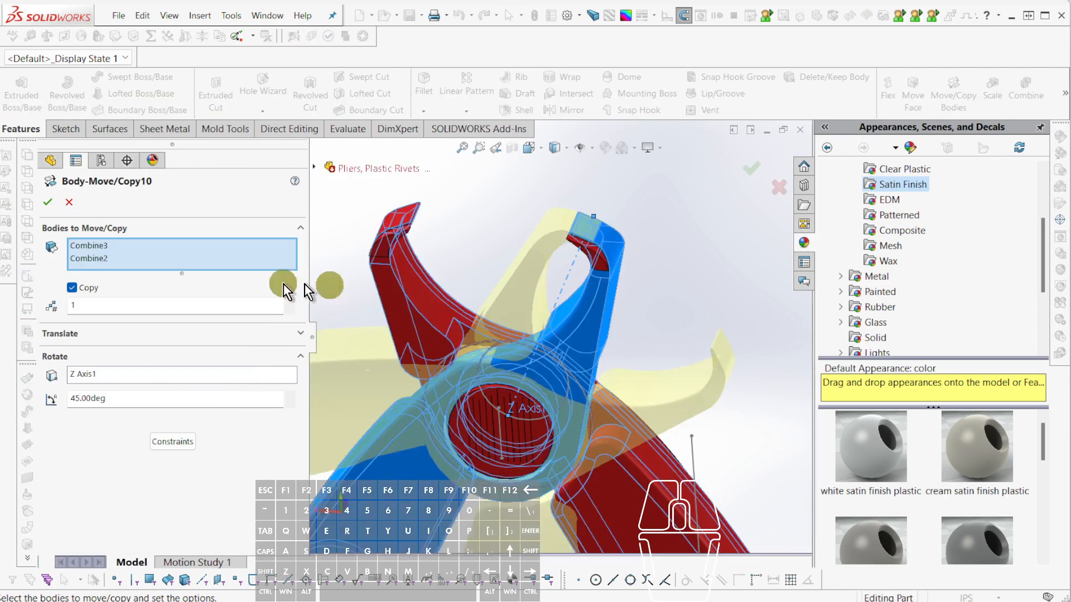
pyautogui.click(262, 258)
pyautogui.click(389, 246)
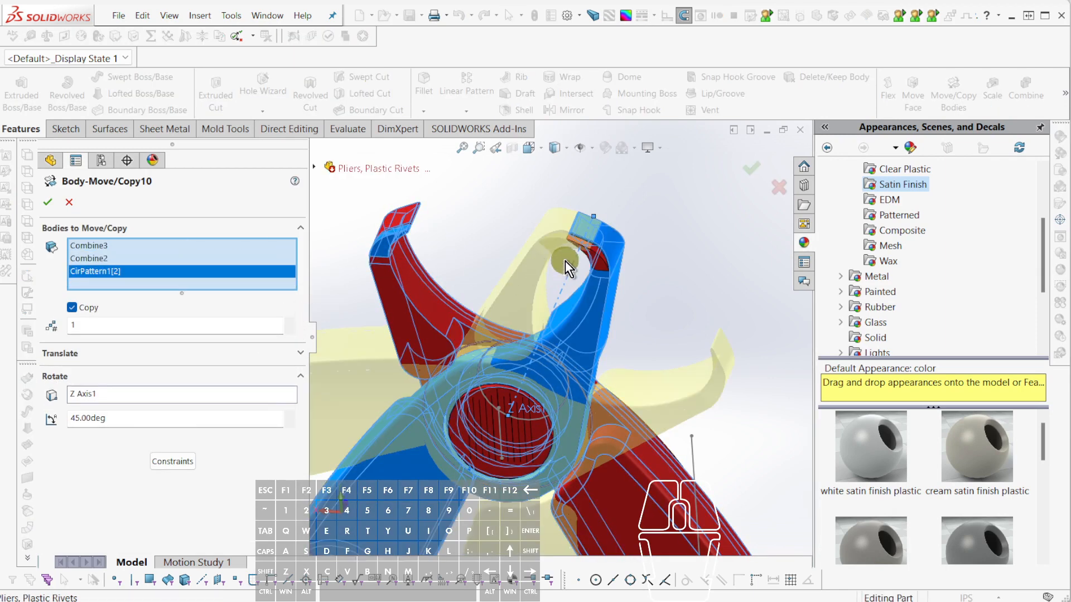
pyautogui.click(590, 261)
pyautogui.press('Return')
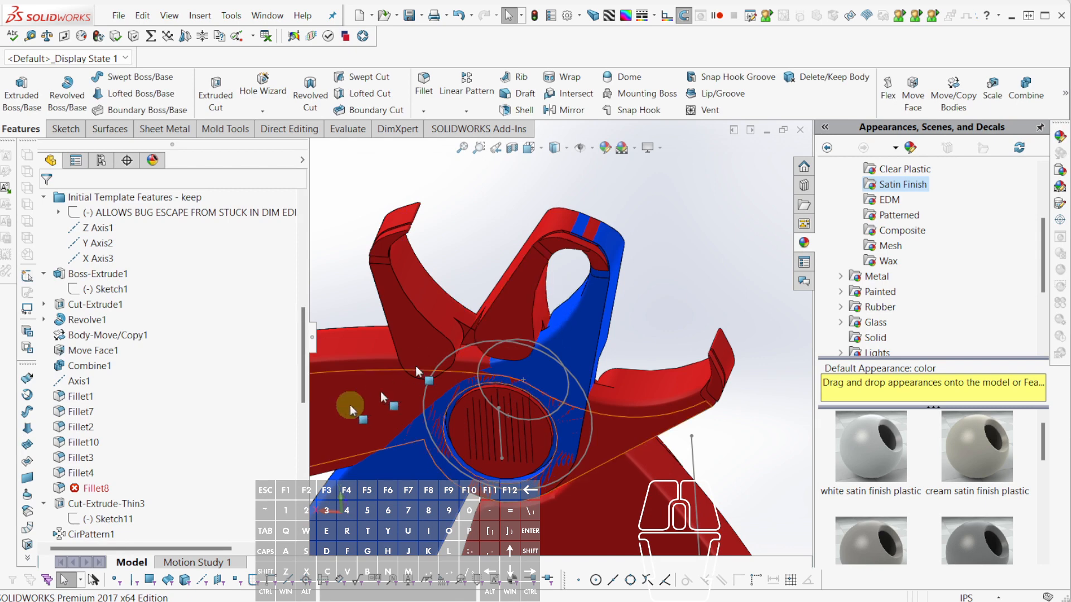
# Roll the feature history forward past Cut-Extrude2 and Body-Delete/Keep 2 to just after Cut-Extrude3.
pyautogui.scroll(-3, 137, 482)
pyautogui.scroll(-7, 139, 474)
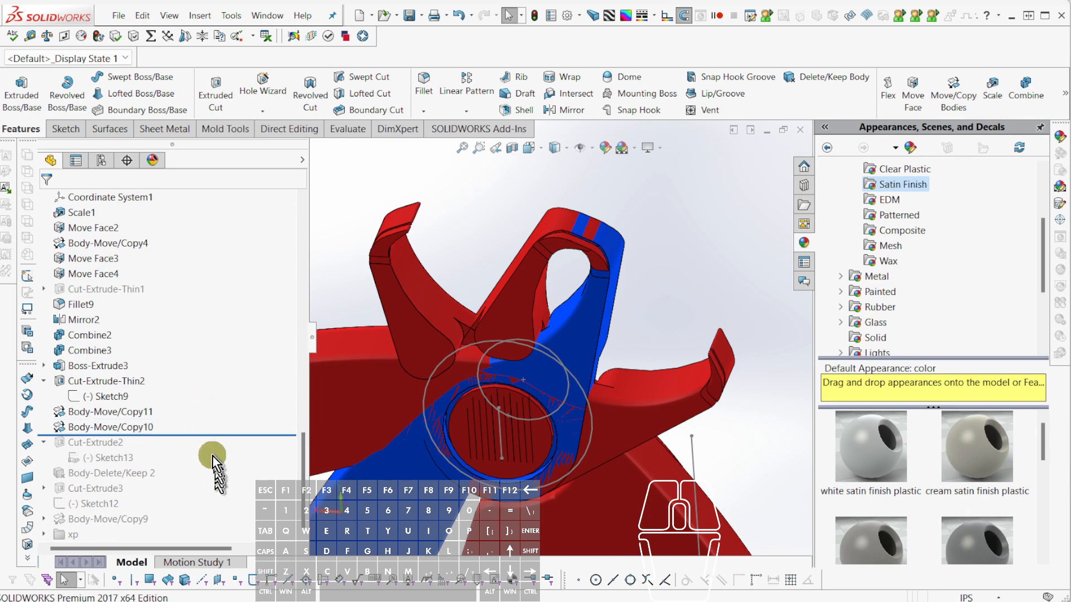
pyautogui.moveTo(209, 433); pyautogui.dragTo(218, 477)
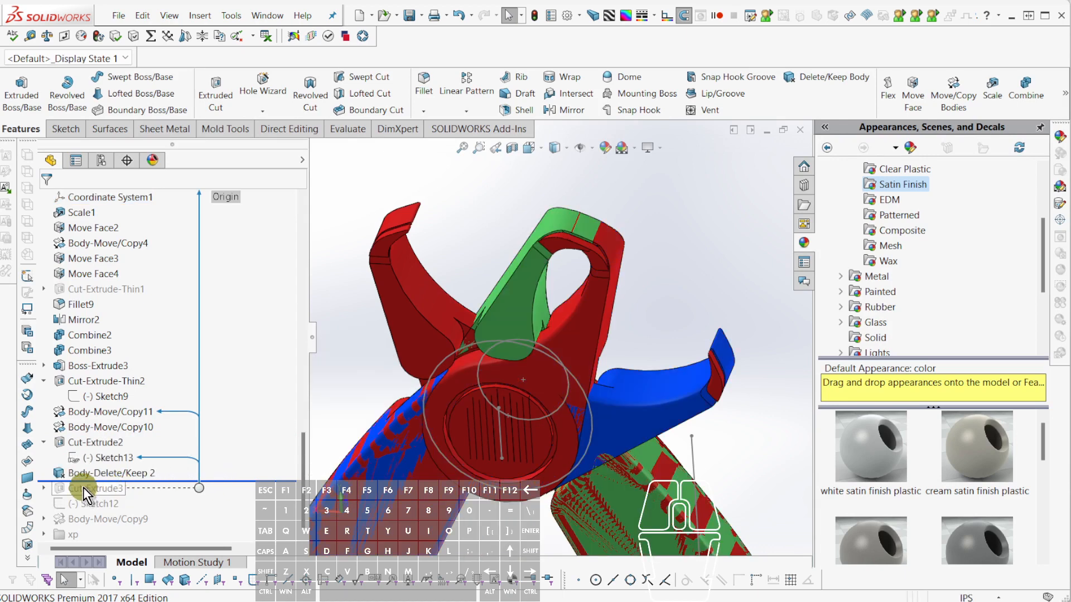
pyautogui.moveTo(448, 439); pyautogui.dragTo(357, 427, button='middle')
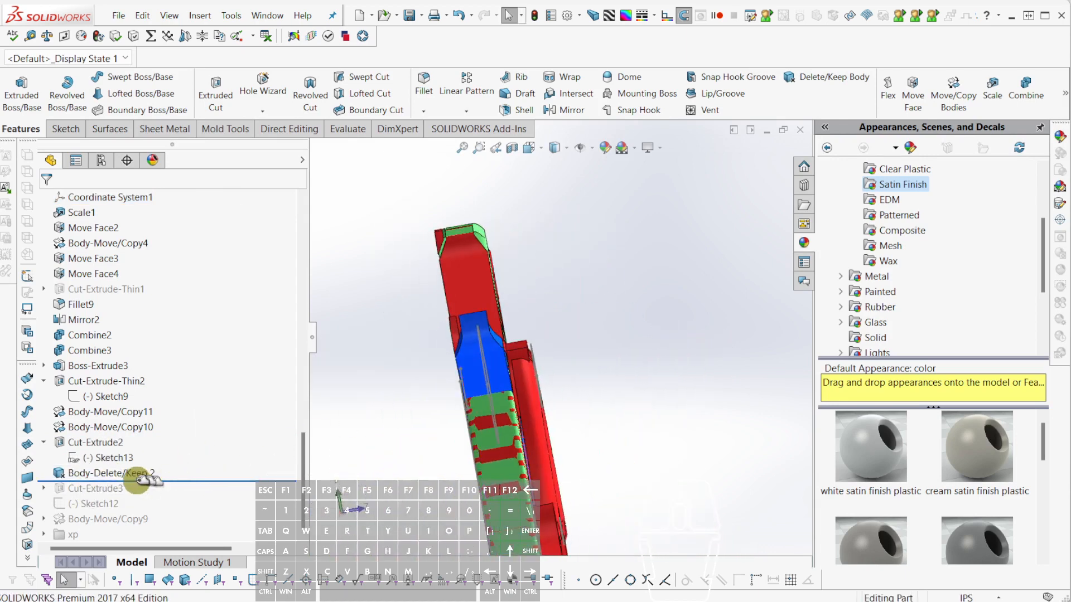
pyautogui.moveTo(144, 481); pyautogui.dragTo(159, 493)
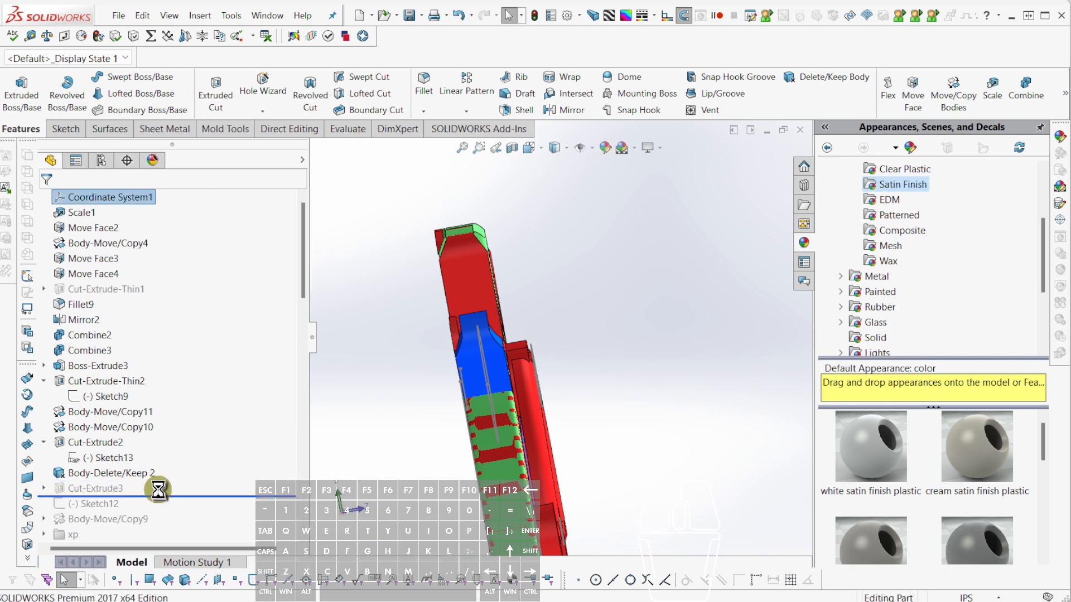
# Combine the blue rotated jaw, its matching blue handle and the adjoining red pivot disc into one body with the Add operation.
pyautogui.moveTo(588, 388); pyautogui.dragTo(535, 342, button='middle')
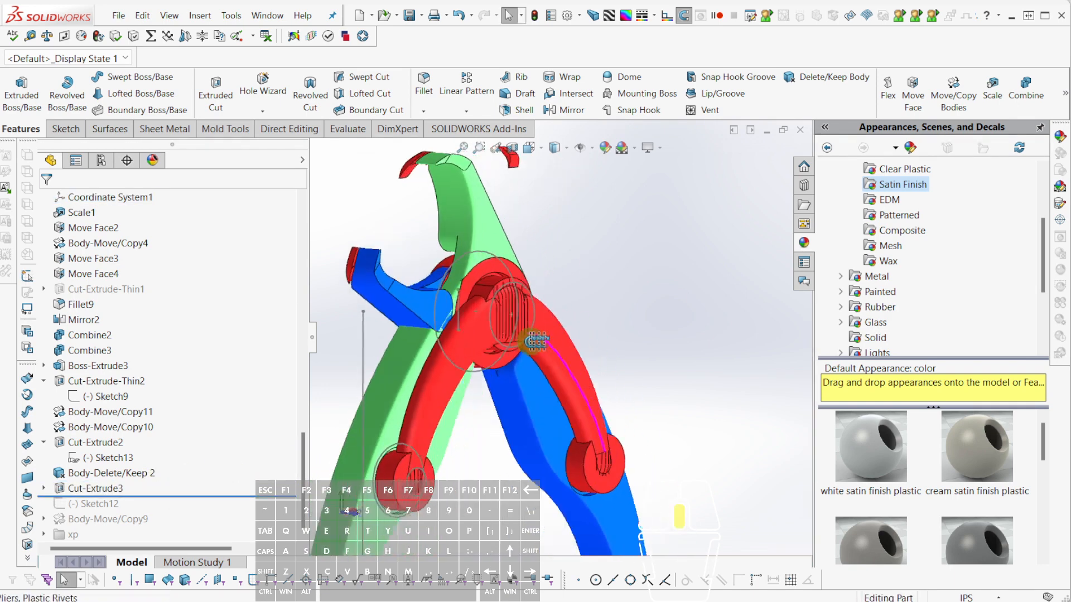
pyautogui.scroll(-5, 534, 341)
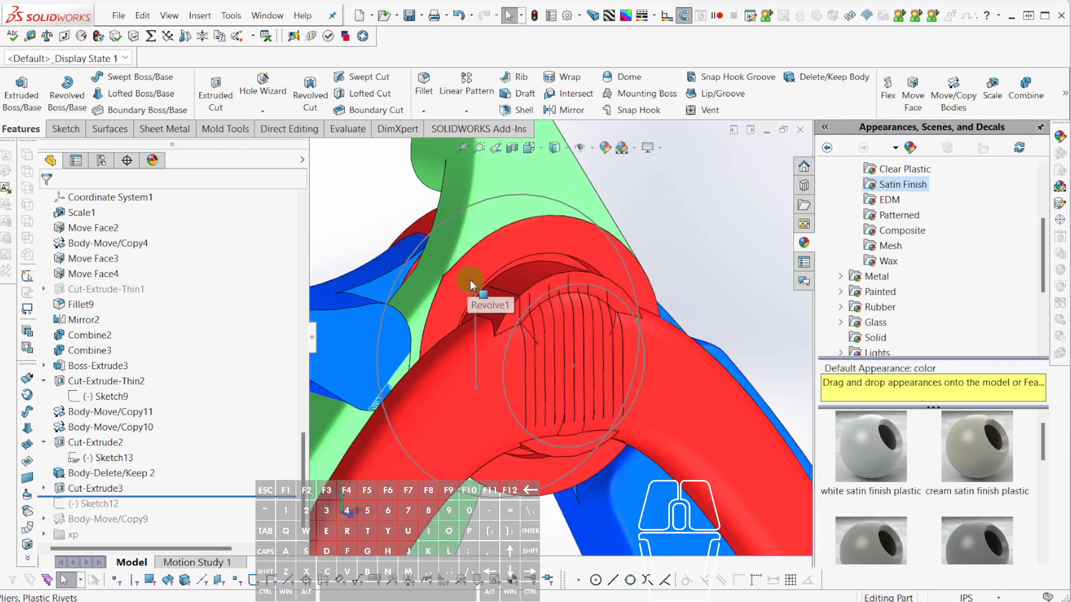
pyautogui.scroll(3, 469, 279)
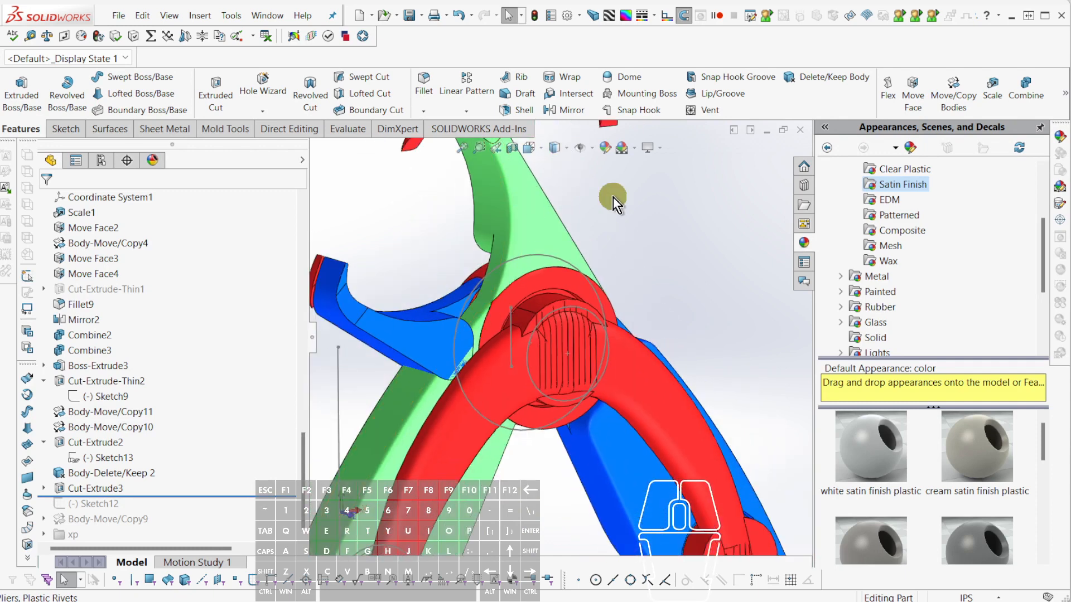
pyautogui.click(1025, 92)
pyautogui.click(440, 311)
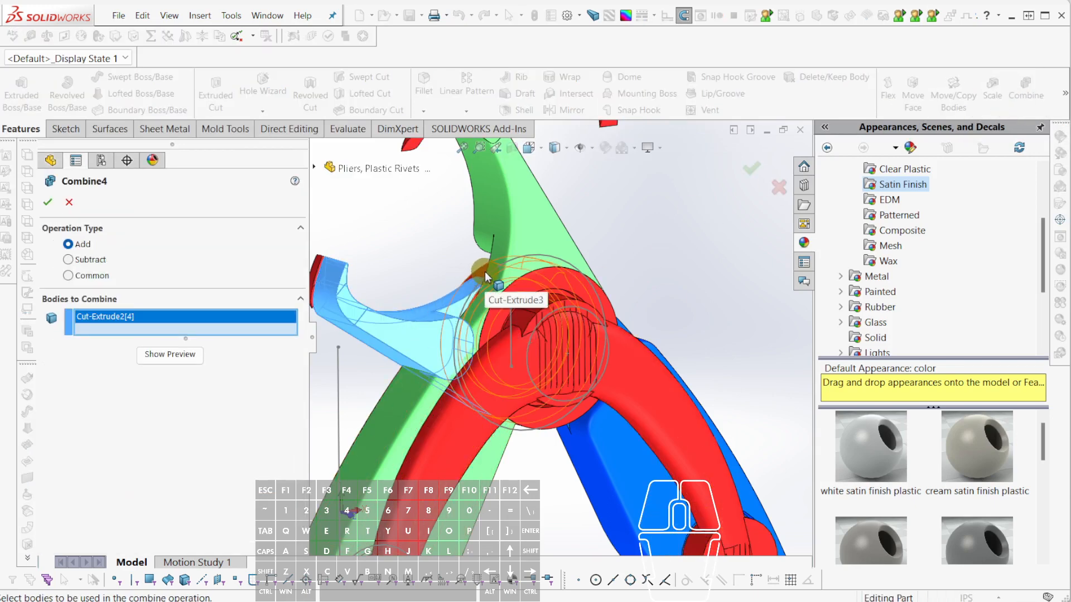
pyautogui.click(621, 453)
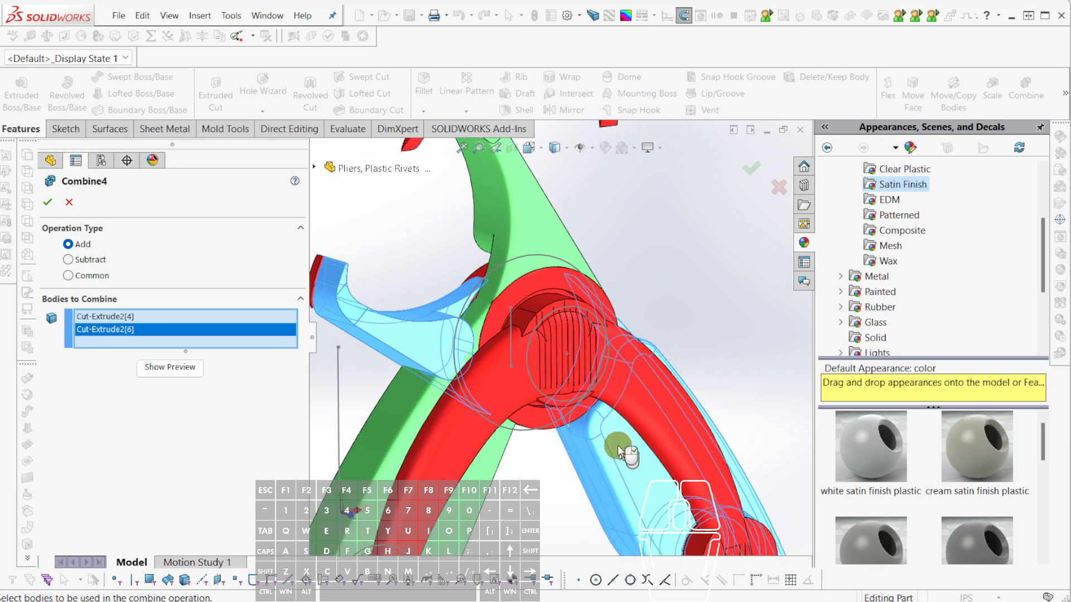
pyautogui.moveTo(621, 450); pyautogui.dragTo(505, 299, button='middle')
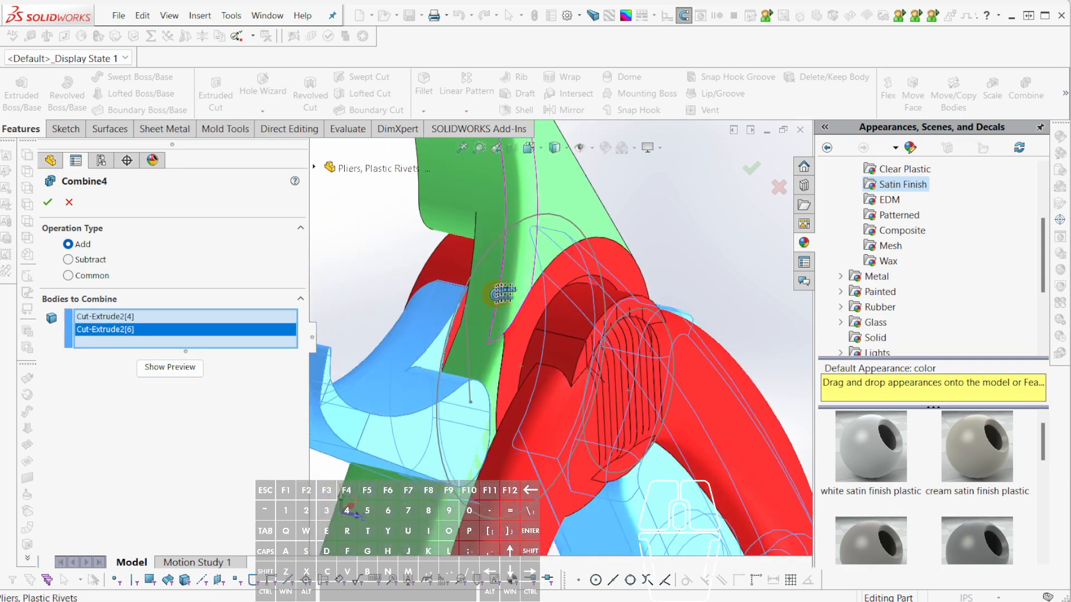
pyautogui.click(458, 267)
pyautogui.moveTo(459, 266); pyautogui.dragTo(357, 360, button='middle')
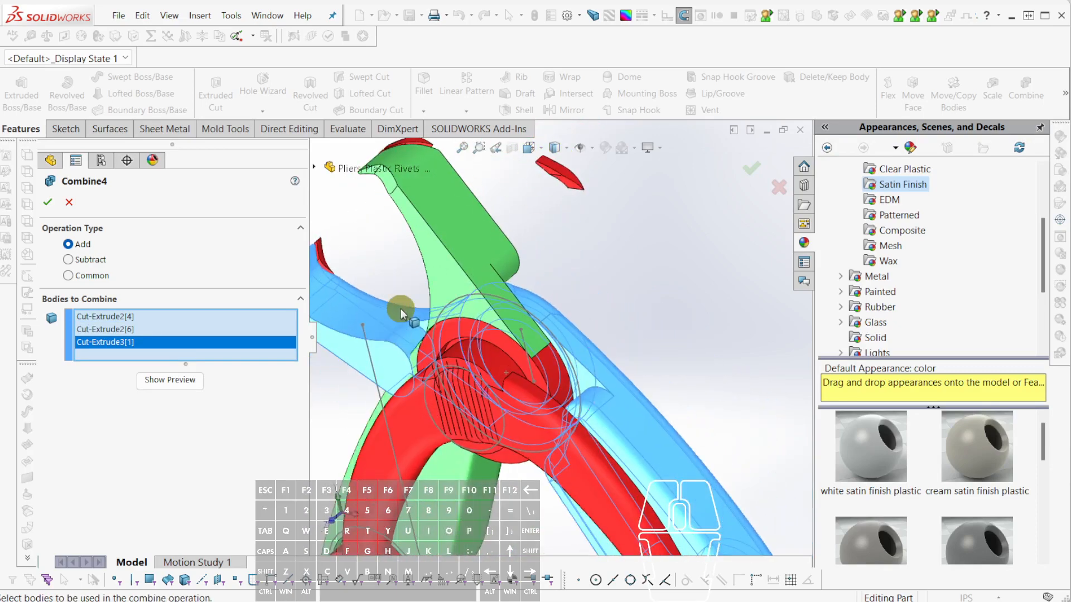
pyautogui.rightClick(401, 309)
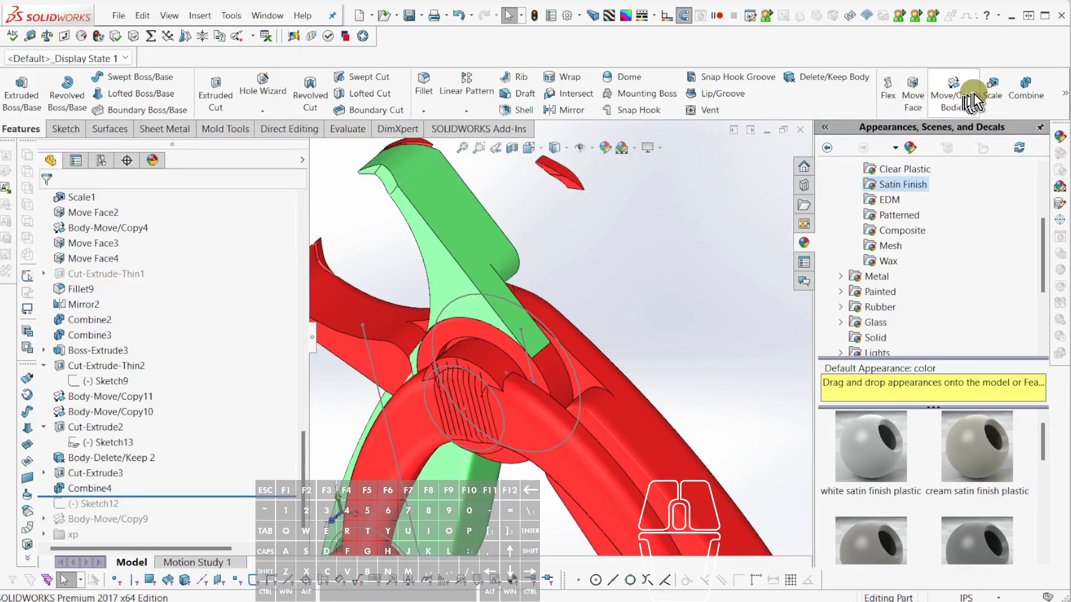
# Combine the green rotated jaw, its pivot disc and the green handle into a second body with the Add operation.
pyautogui.click(1024, 89)
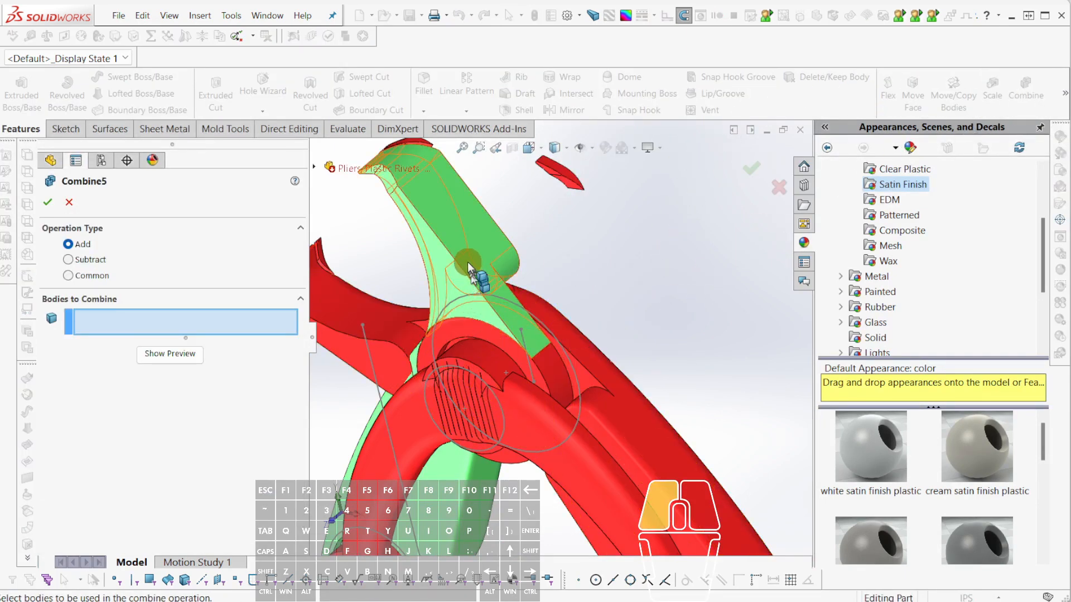
pyautogui.click(489, 290)
pyautogui.click(516, 353)
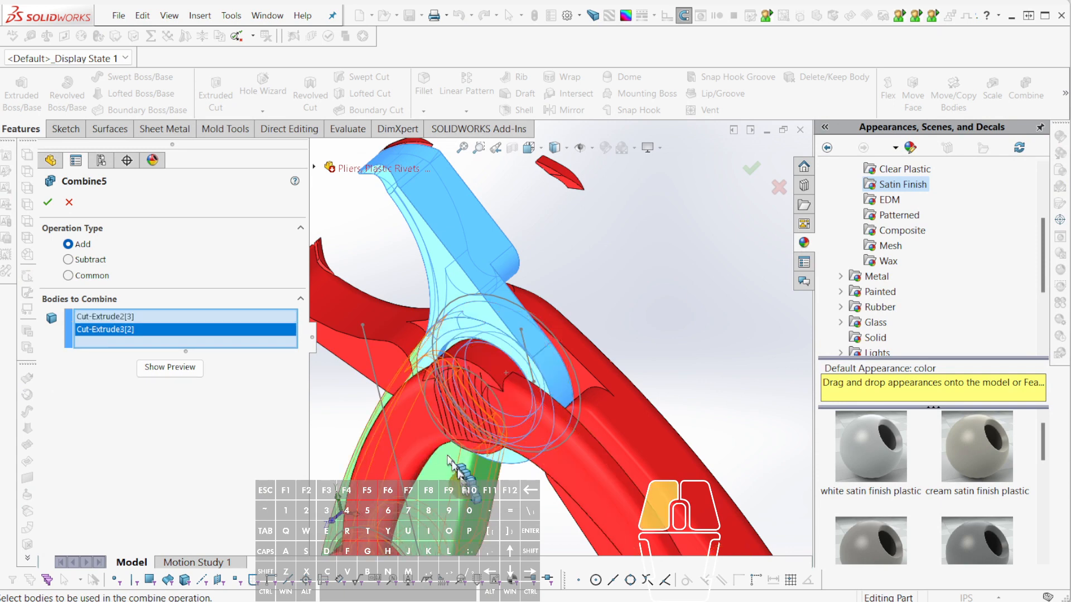
pyautogui.click(480, 471)
pyautogui.scroll(4, 506, 459)
pyautogui.moveTo(506, 459); pyautogui.dragTo(569, 414, button='middle')
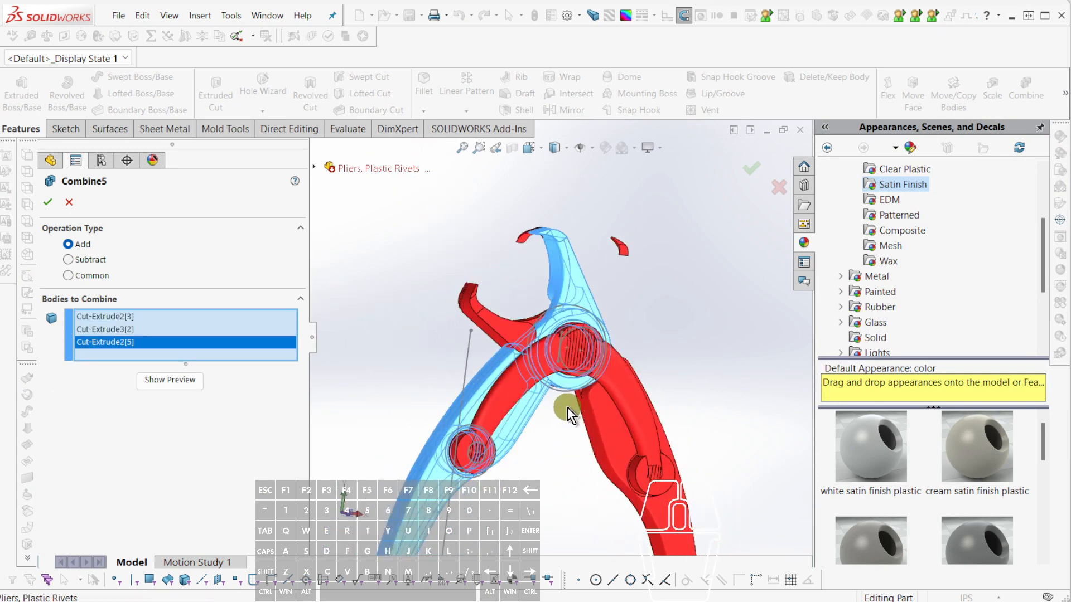
pyautogui.press('Return')
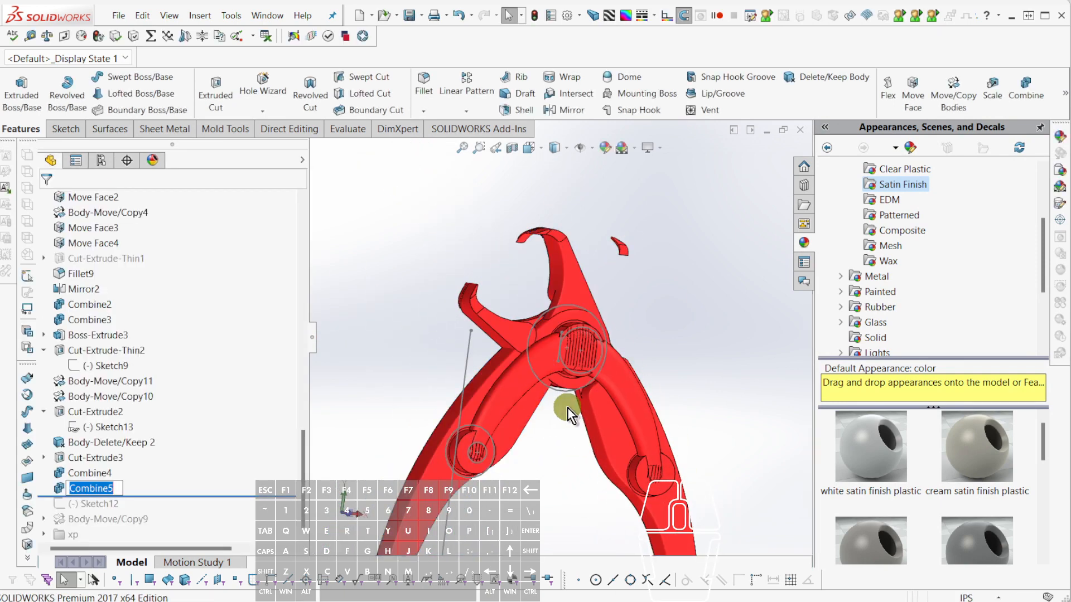
# Hide the leftover insert body at the upper jaw tip and the separate insert body floating beside it.
pyautogui.click(444, 367)
pyautogui.scroll(-5, 535, 335)
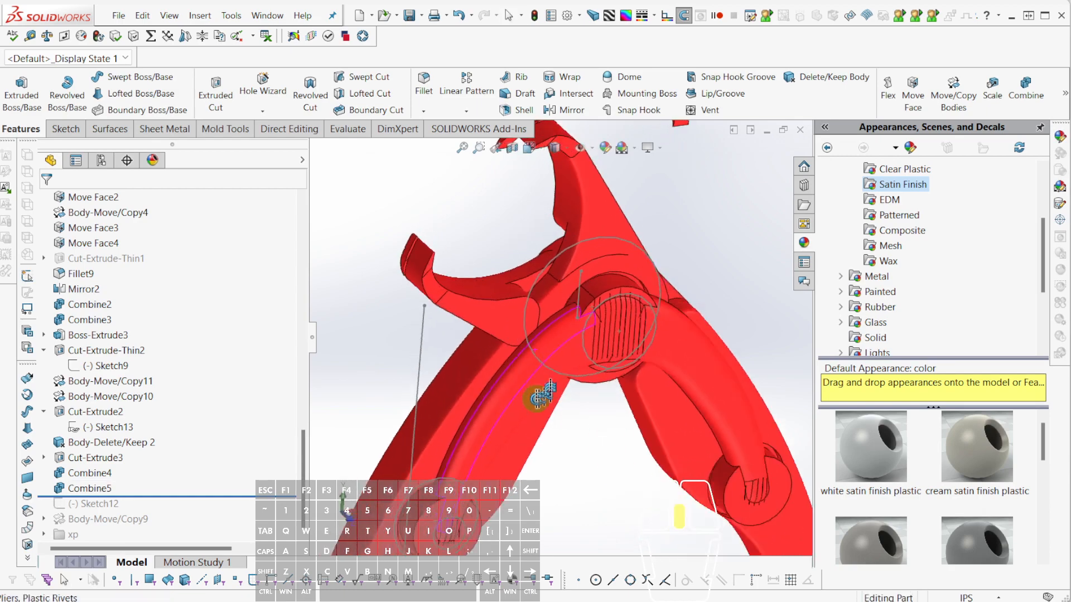
pyautogui.scroll(-3, 497, 318)
pyautogui.moveTo(509, 303)
pyautogui.mouseDown(button='middle')
pyautogui.moveTo(545, 318)
pyautogui.moveTo(504, 362)
pyautogui.moveTo(615, 357)
pyautogui.moveTo(478, 282)
pyautogui.moveTo(772, 383)
pyautogui.moveTo(634, 335)
pyautogui.moveTo(720, 358)
pyautogui.moveTo(596, 360)
pyautogui.moveTo(609, 368)
pyautogui.moveTo(591, 274)
pyautogui.moveTo(466, 270)
pyautogui.moveTo(440, 179)
pyautogui.moveTo(445, 204)
pyautogui.moveTo(610, 243)
pyautogui.moveTo(527, 244)
pyautogui.moveTo(445, 227)
pyautogui.moveTo(466, 292)
pyautogui.moveTo(394, 100)
pyautogui.moveTo(378, 101)
pyautogui.moveTo(575, 262)
pyautogui.mouseUp(button='middle')
pyautogui.scroll(-3, 557, 343)
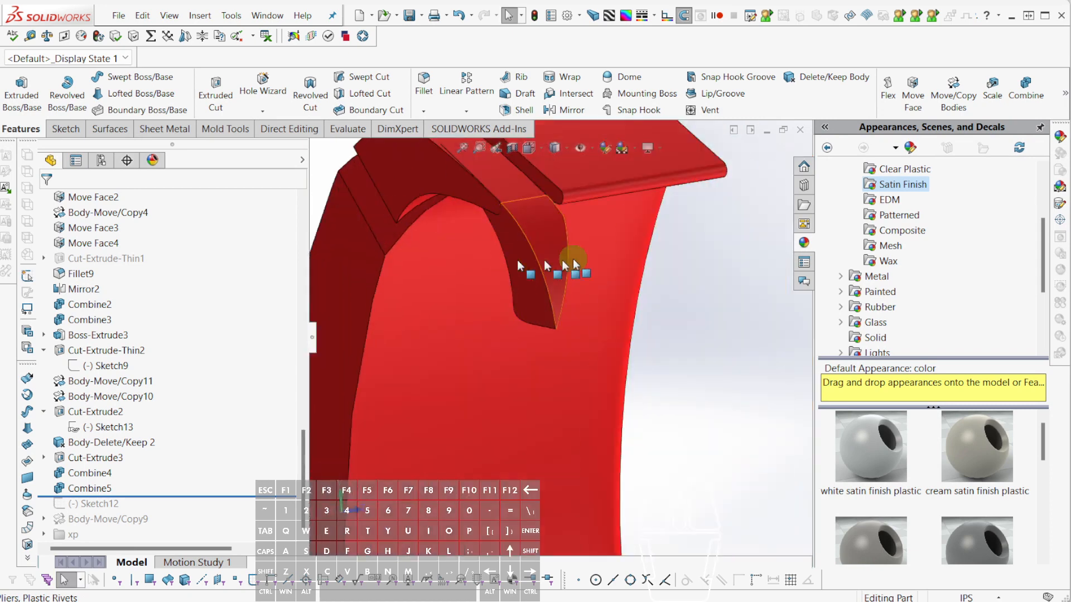
pyautogui.scroll(5, 611, 276)
pyautogui.scroll(4, 553, 320)
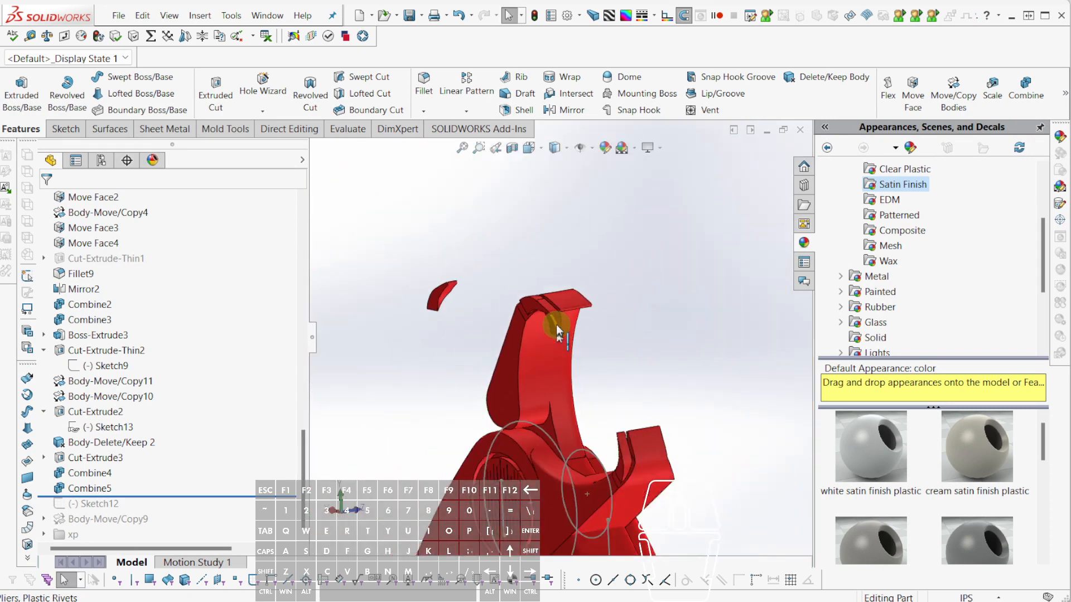
pyautogui.scroll(-3, 557, 328)
pyautogui.scroll(-3, 559, 330)
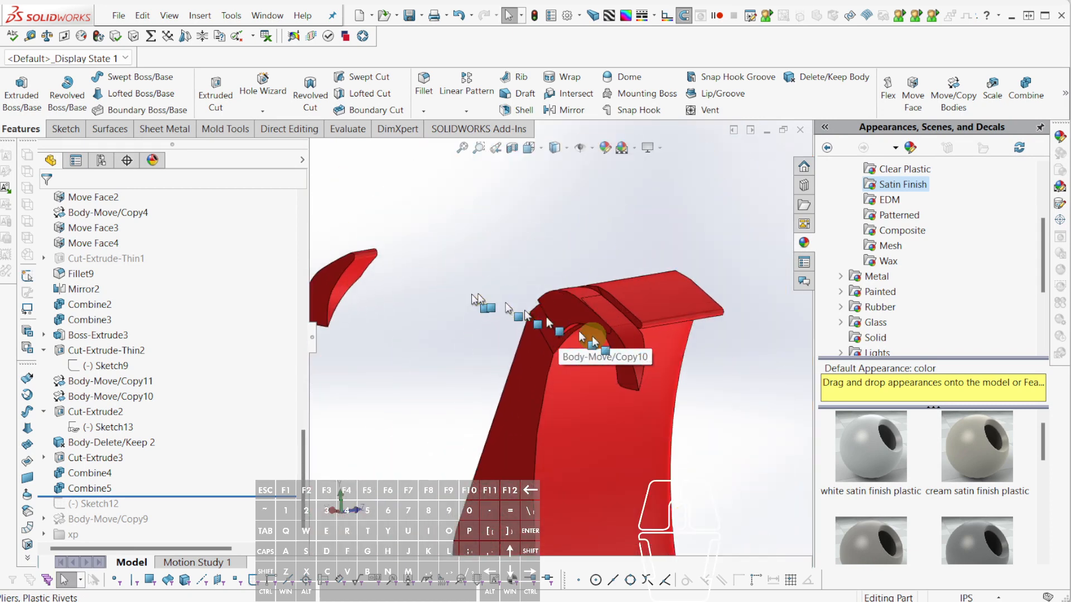
pyautogui.press('Tab')
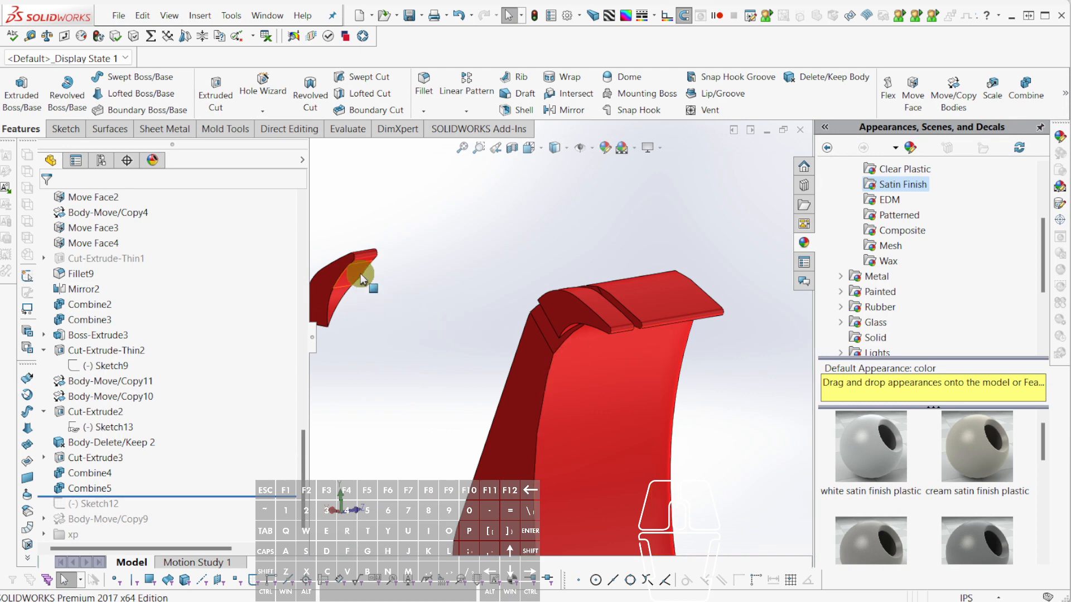
pyautogui.press('Tab')
# Inspect the combined pliers and check which geometry Body-Move/Copy10 and Body-Move/Copy11 contribute to the jaws.
pyautogui.scroll(3, 704, 481)
pyautogui.moveTo(705, 483); pyautogui.dragTo(671, 449, button='middle')
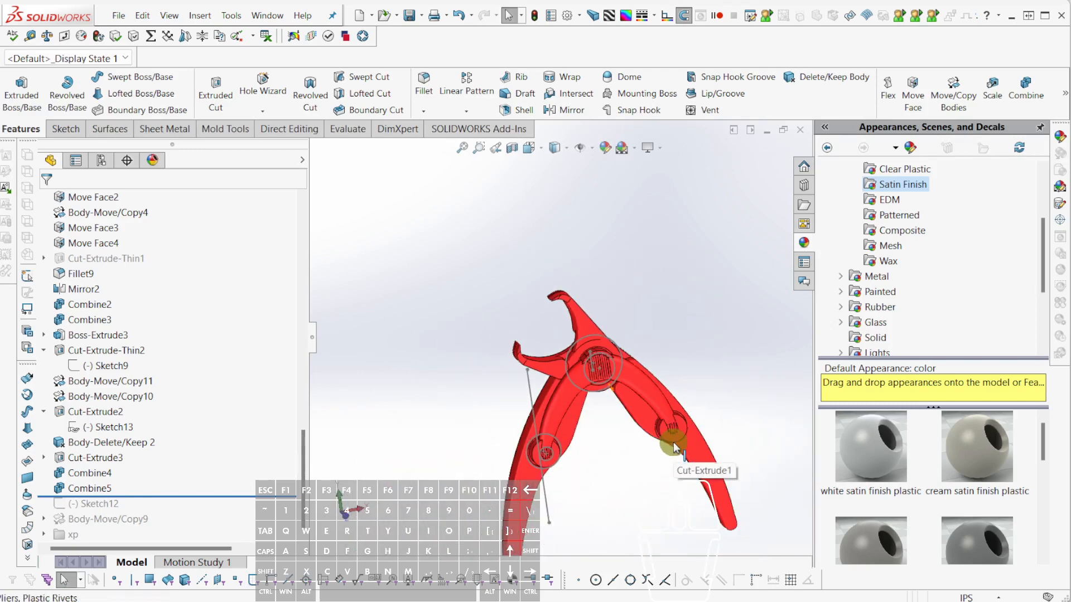
pyautogui.scroll(-5, 674, 442)
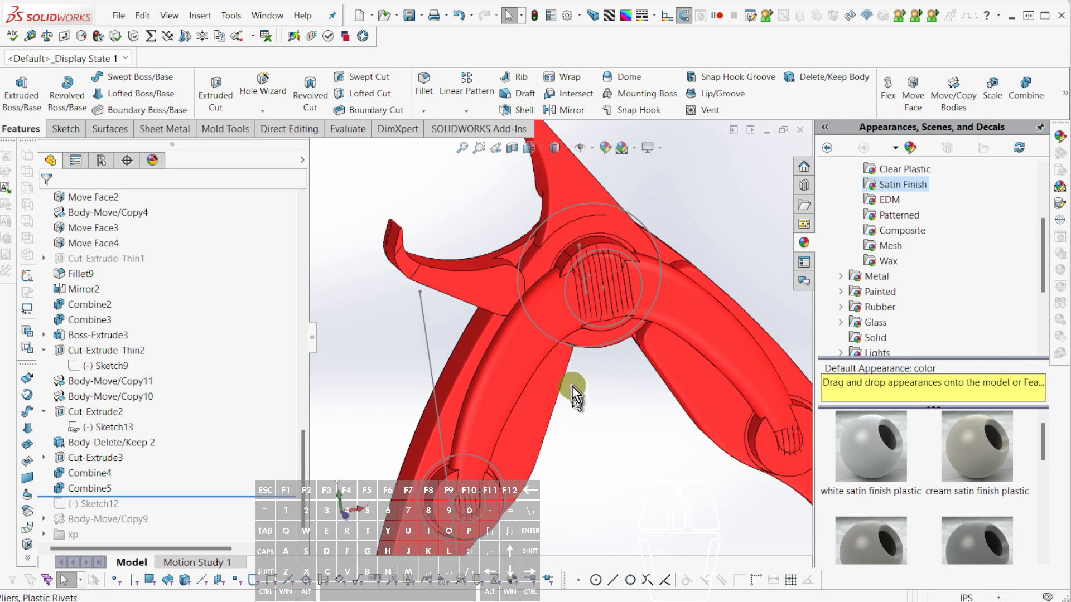
pyautogui.scroll(4, 647, 392)
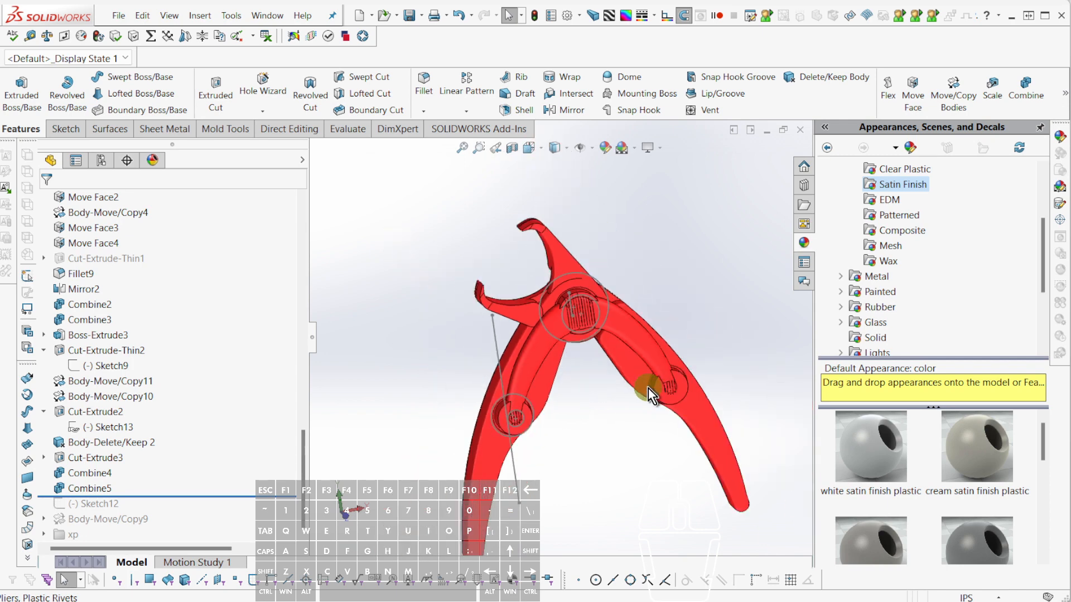
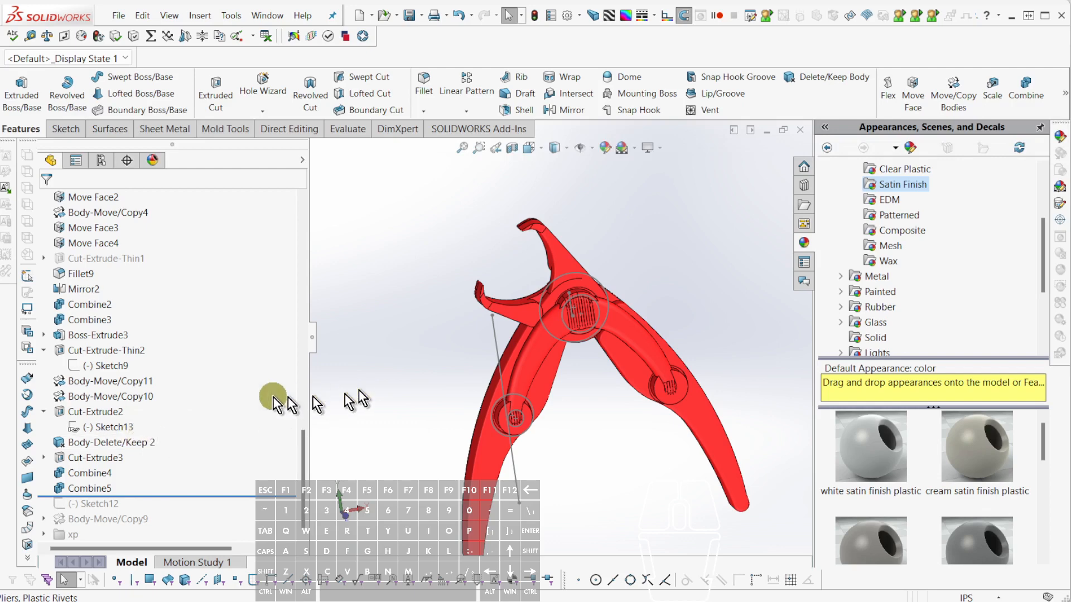
pyautogui.click(117, 397)
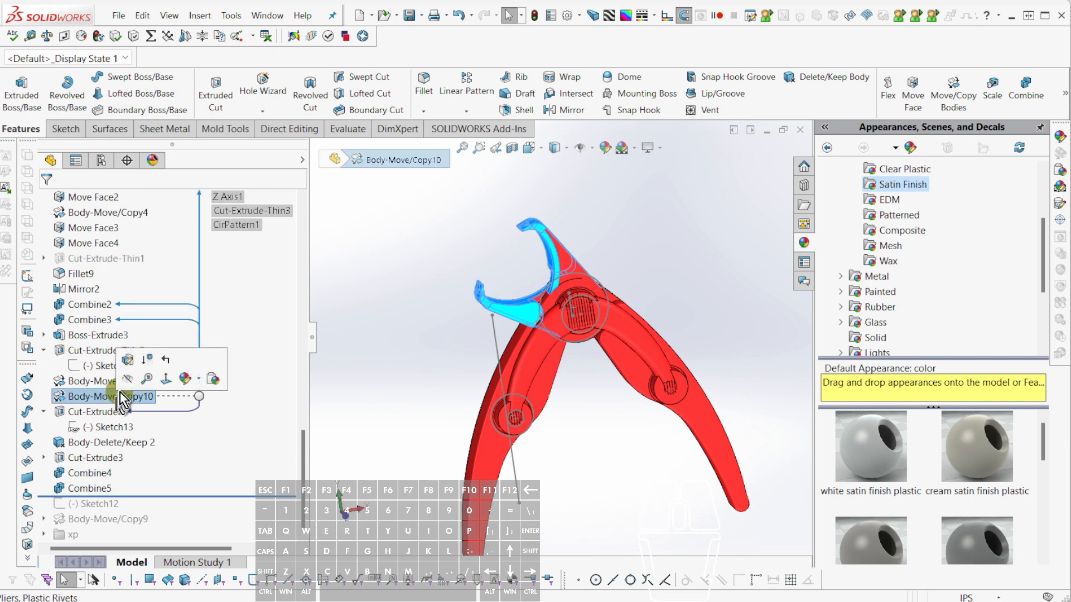
pyautogui.click(337, 303)
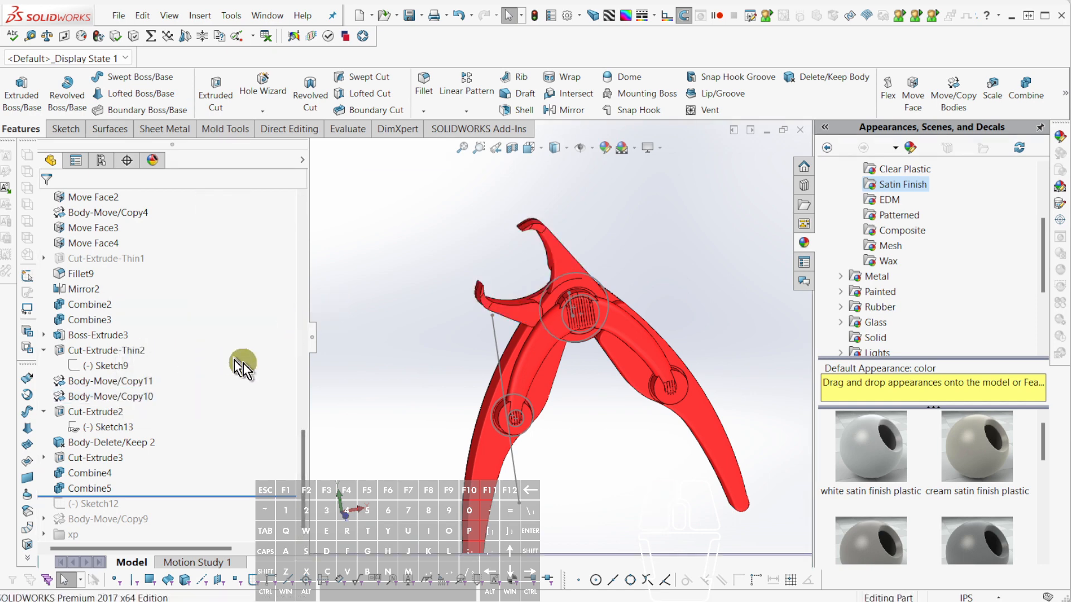
pyautogui.click(135, 383)
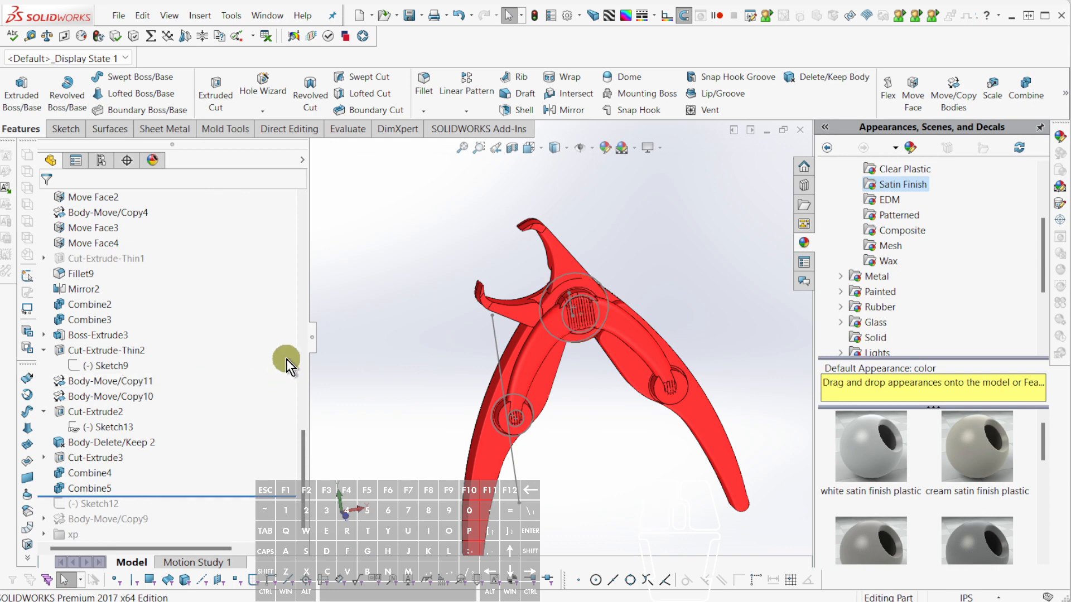
pyautogui.hotkey('alt', 'f')
pyautogui.press('a')
pyautogui.moveTo(615, 218); pyautogui.dragTo(926, 289)
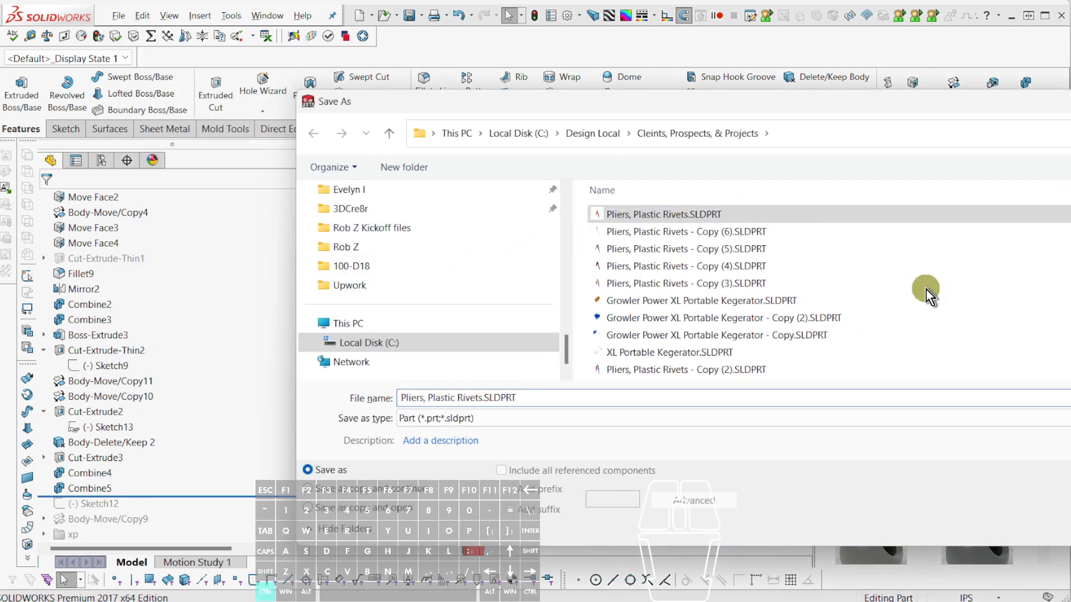
pyautogui.press('Escape')
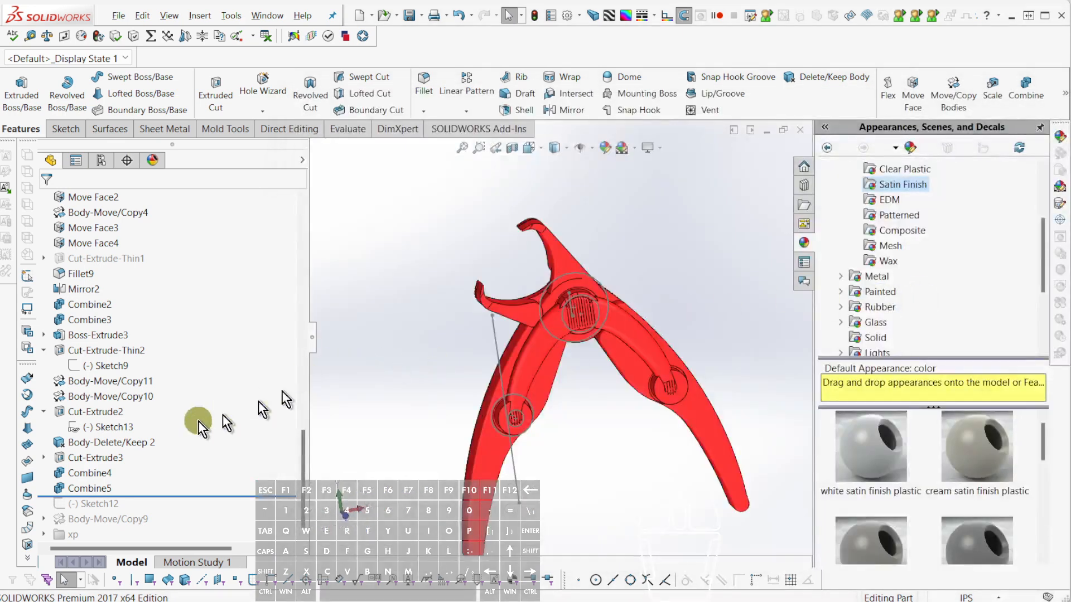
pyautogui.click(95, 381)
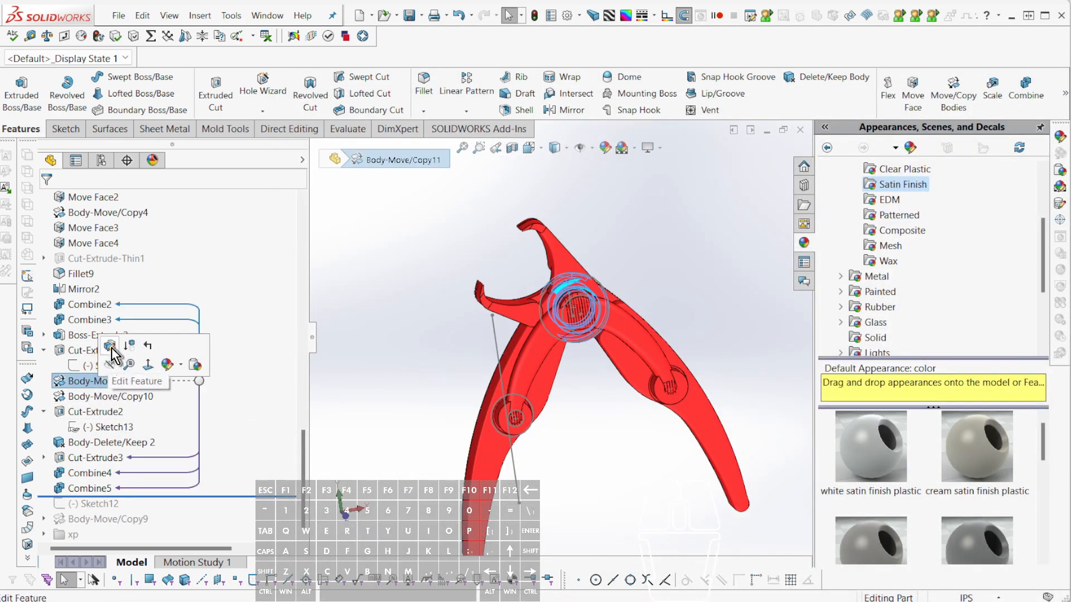
pyautogui.click(111, 347)
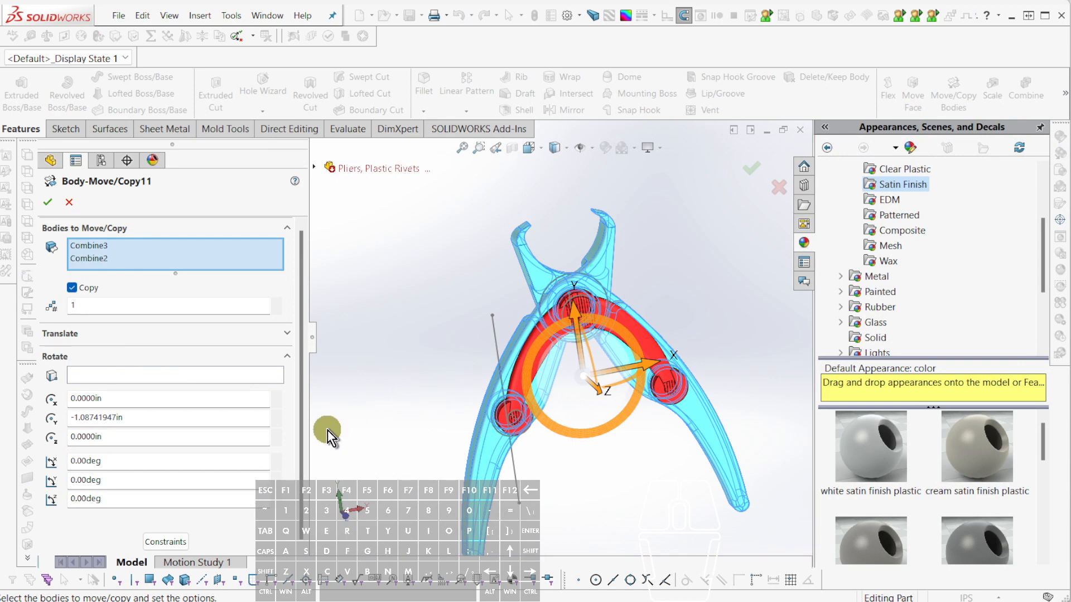
pyautogui.press('Escape')
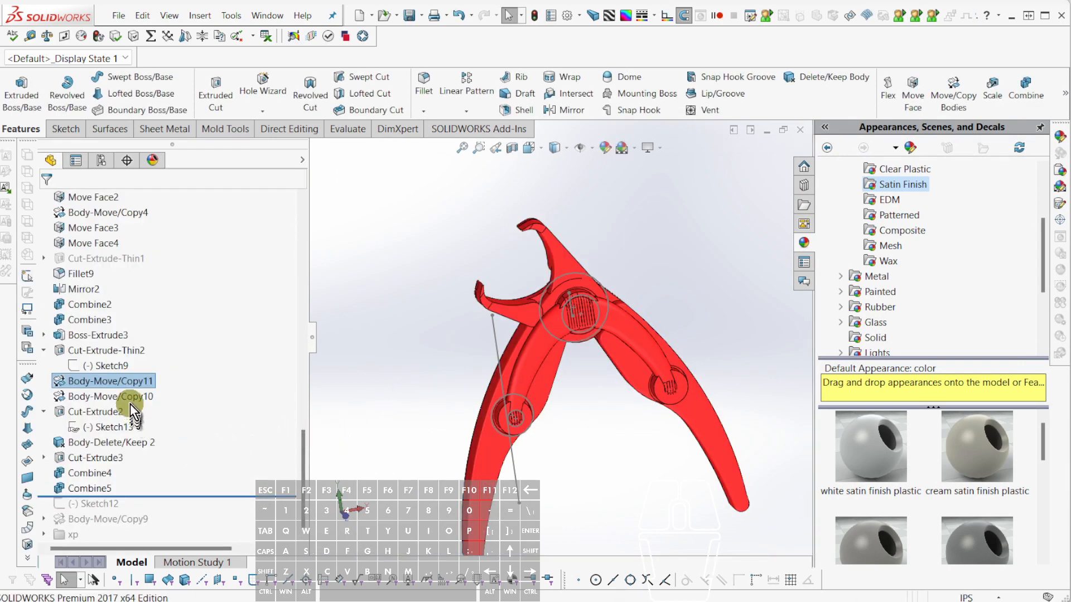
# Change the angle by which Body-Move/Copy10 rotates the jaw copies about Z Axis1.
pyautogui.rightClick(131, 401)
pyautogui.click(146, 372)
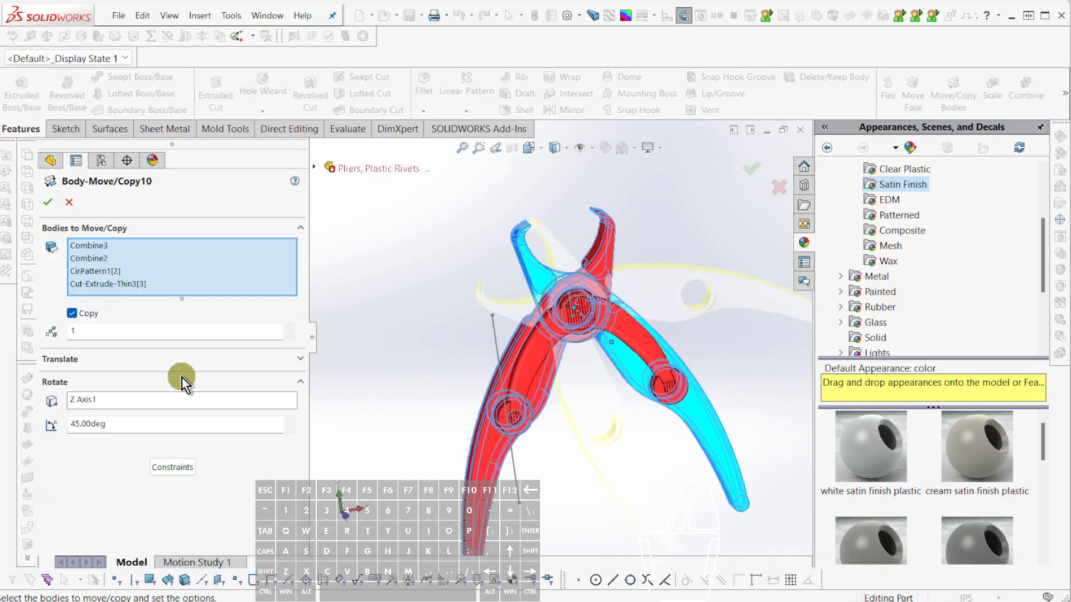
pyautogui.click(180, 424)
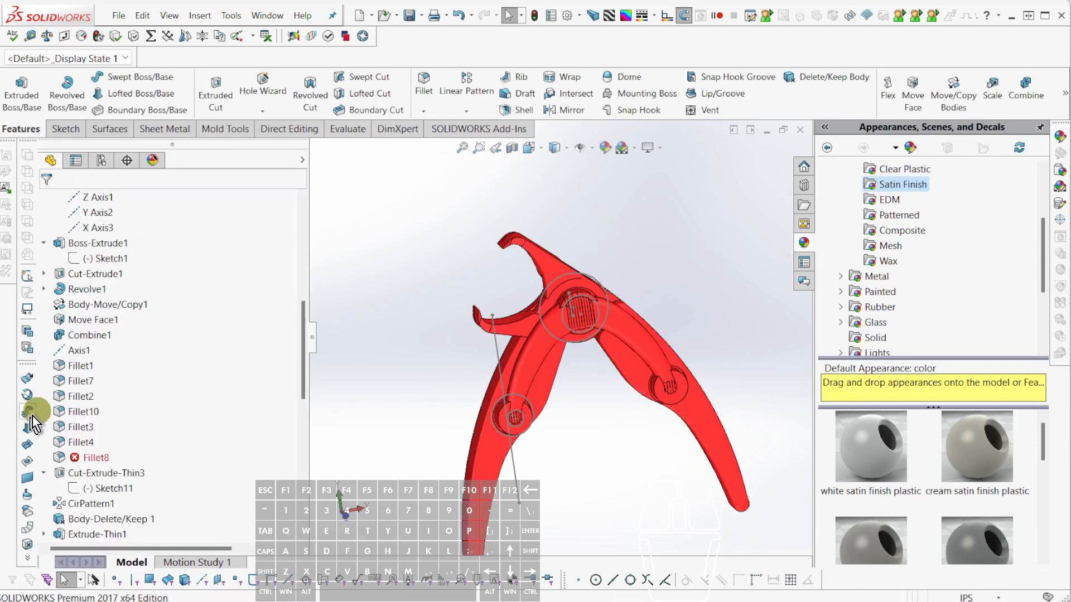
# Start a sketch on the handle's recessed CirPattern1 face next to the lower jaw near the pivot.
pyautogui.scroll(-3, 530, 339)
pyautogui.scroll(-1, 531, 339)
pyautogui.moveTo(533, 339)
pyautogui.mouseDown(button='middle')
pyautogui.moveTo(562, 334)
pyautogui.moveTo(531, 329)
pyautogui.mouseUp(button='middle')
pyautogui.scroll(2, 563, 334)
pyautogui.scroll(3, 566, 328)
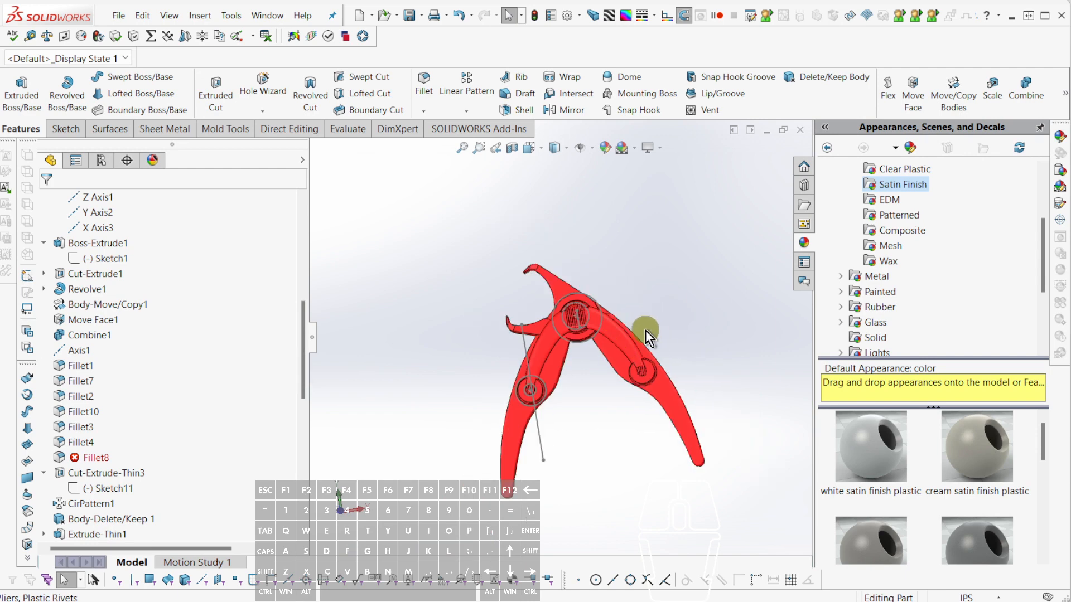
pyautogui.scroll(-3, 583, 349)
pyautogui.scroll(-4, 491, 306)
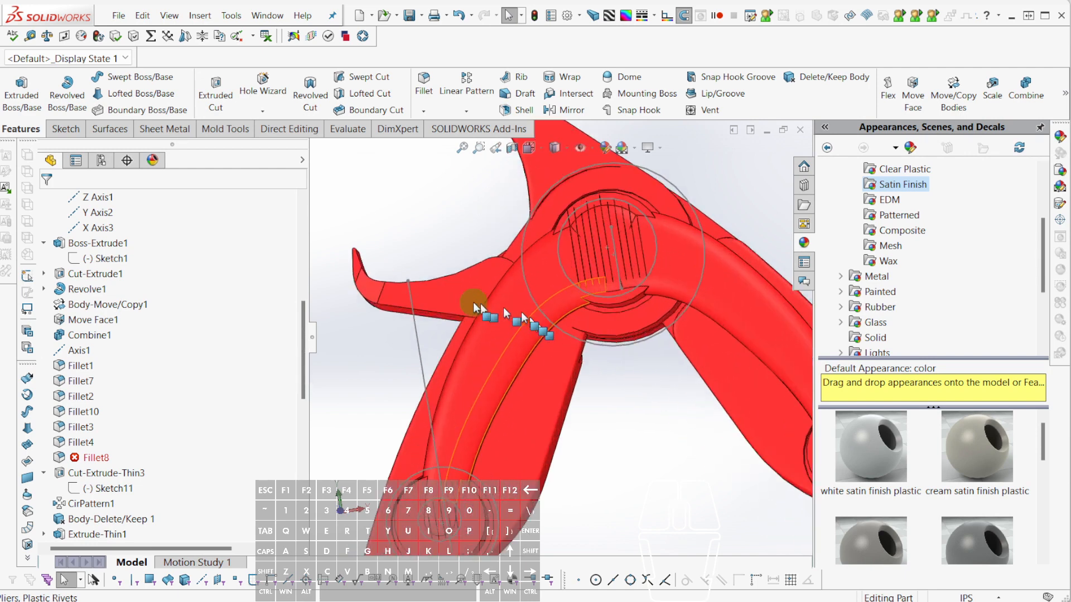
pyautogui.moveTo(479, 304); pyautogui.dragTo(481, 217, button='middle')
pyautogui.click(479, 288)
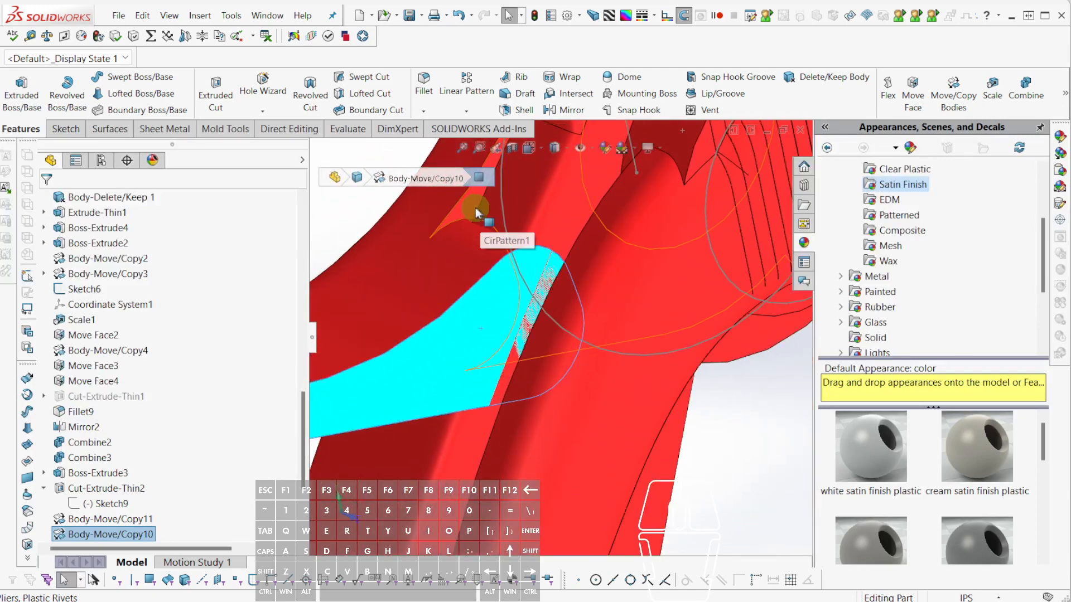
pyautogui.click(475, 209)
pyautogui.press('c')
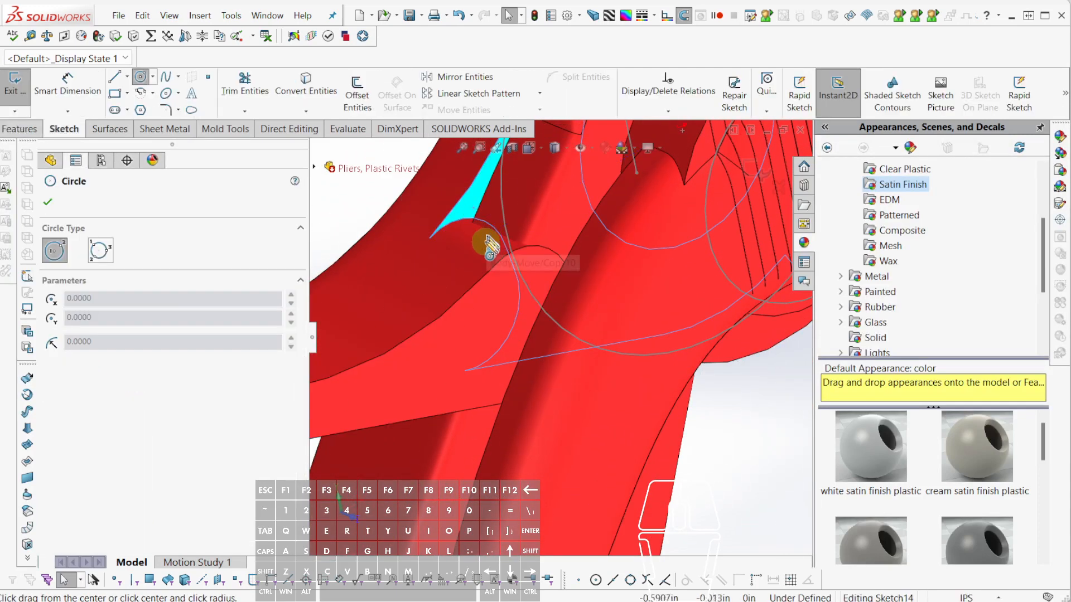
pyautogui.press('Escape')
# Offset the outline of the lower jaw's face outward by 0.06 in into the sketch.
pyautogui.click(500, 300)
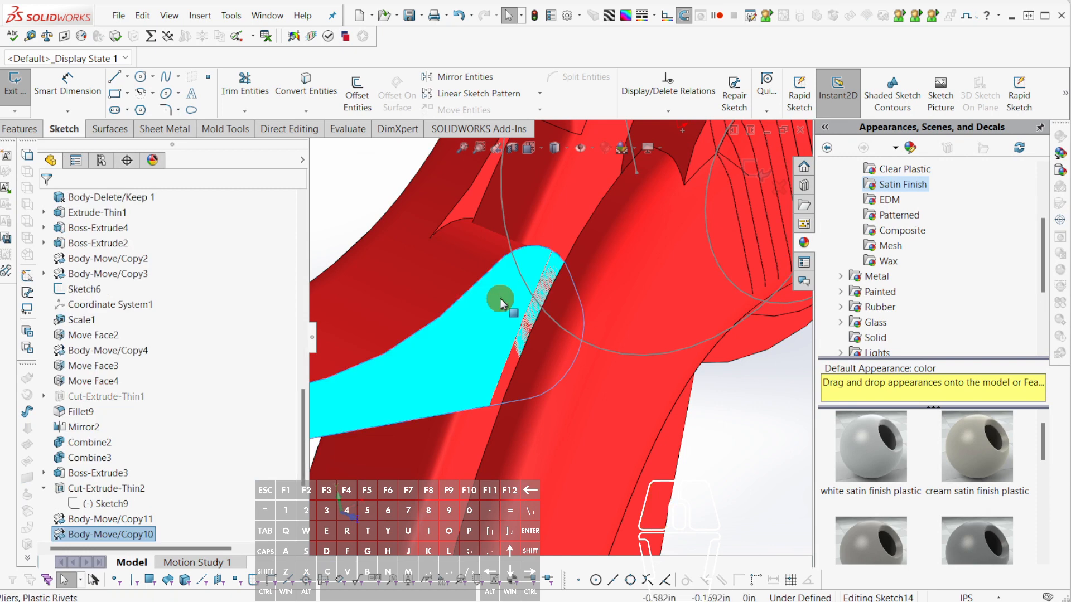
pyautogui.press('o')
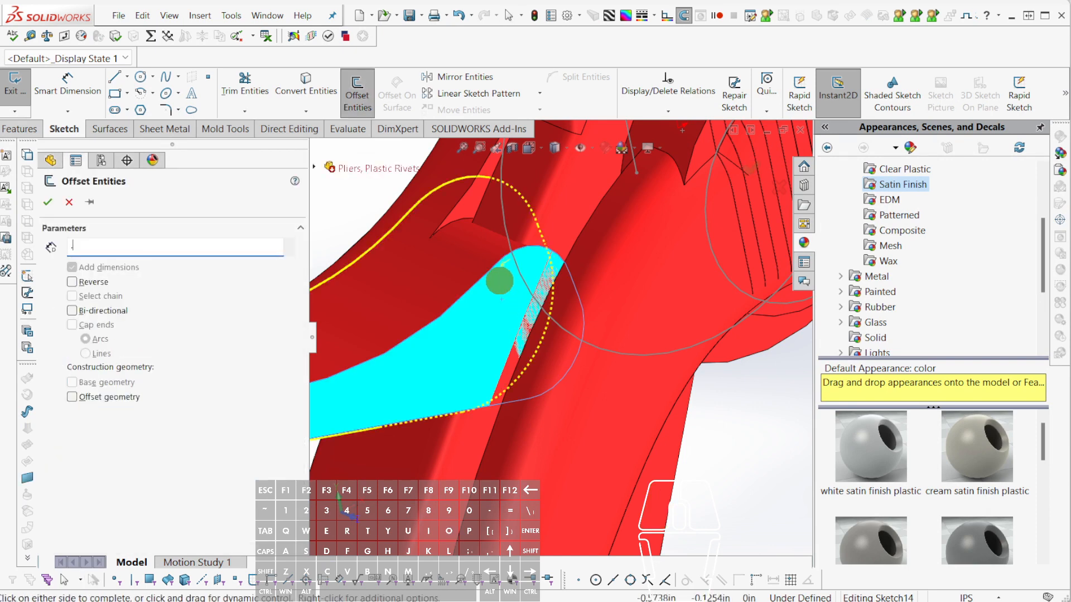
pyautogui.write('.06')
pyautogui.press('Return')
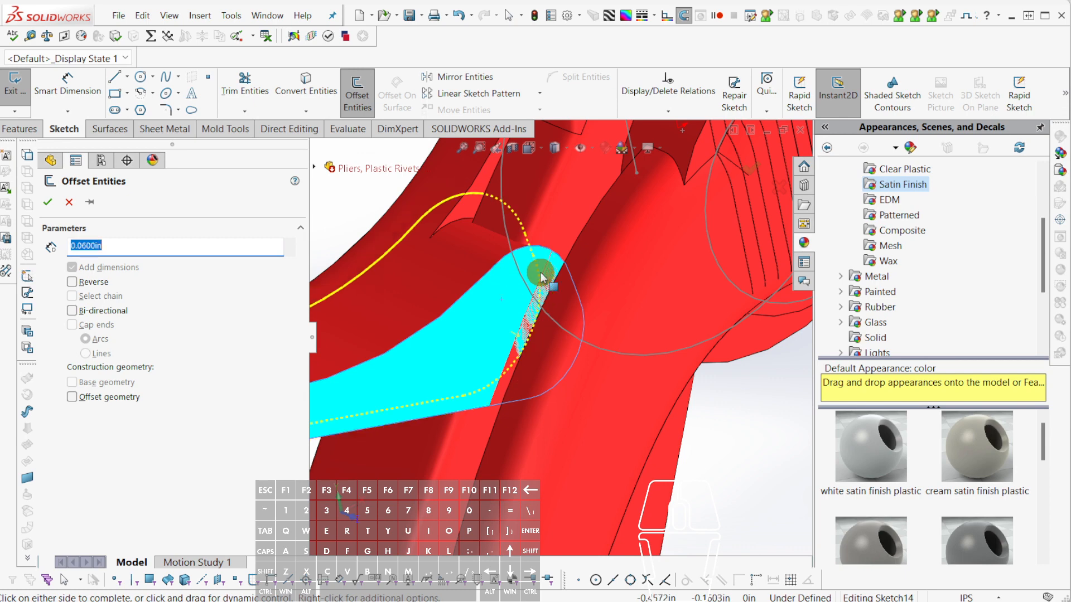
pyautogui.click(541, 276)
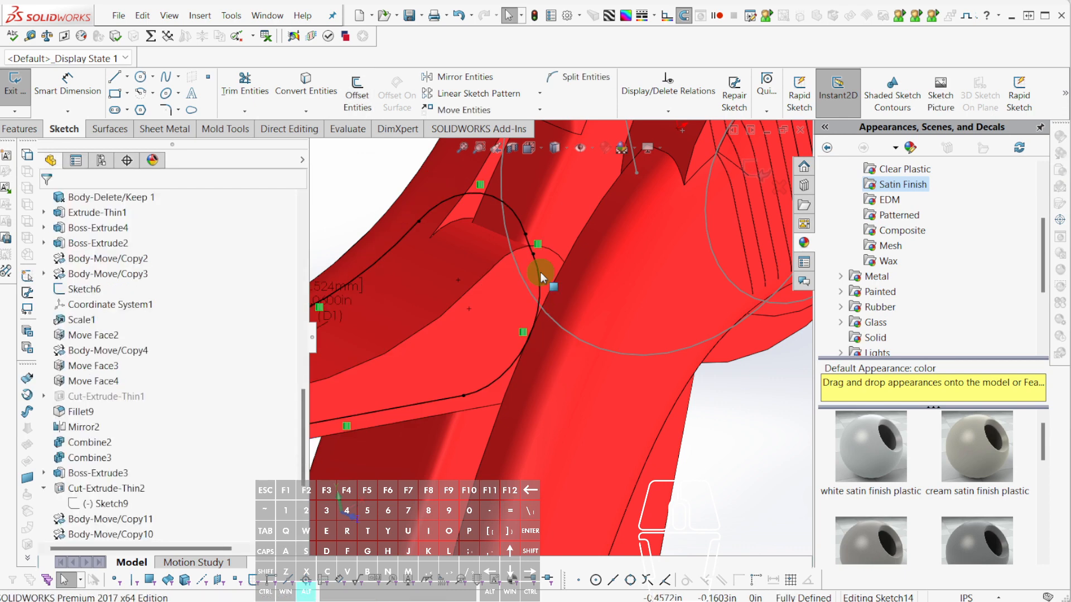
# Extrude-cut the offset outline blind 3 in in the reversed direction, with the feature scope limited to the handle body behind the lower jaw.
pyautogui.hotkey('alt', 'x')
pyautogui.moveTo(540, 272); pyautogui.dragTo(430, 302, button='middle')
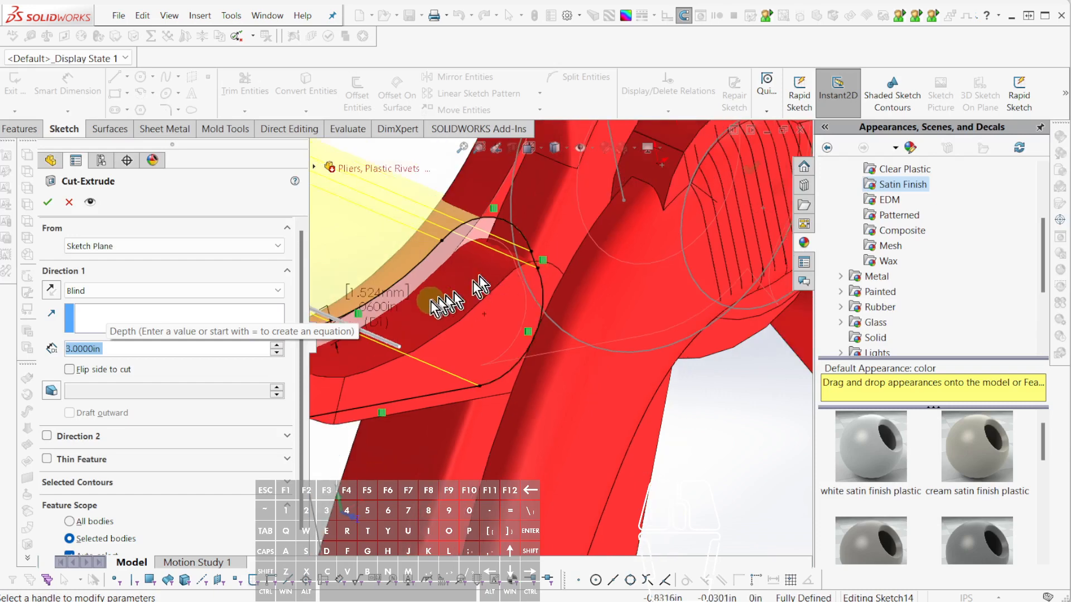
pyautogui.click(51, 290)
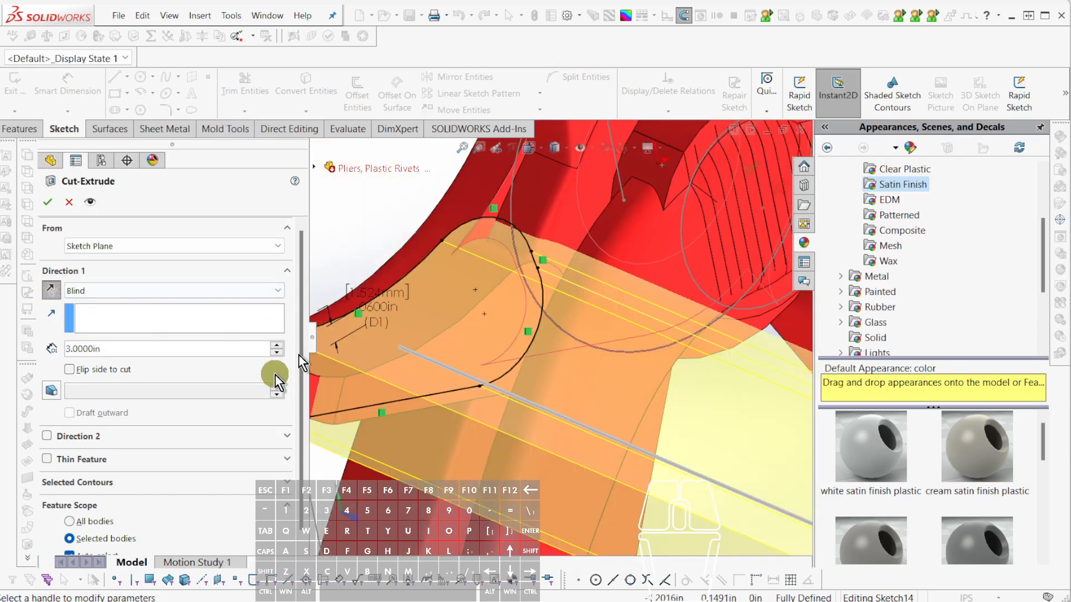
pyautogui.scroll(-1, 154, 511)
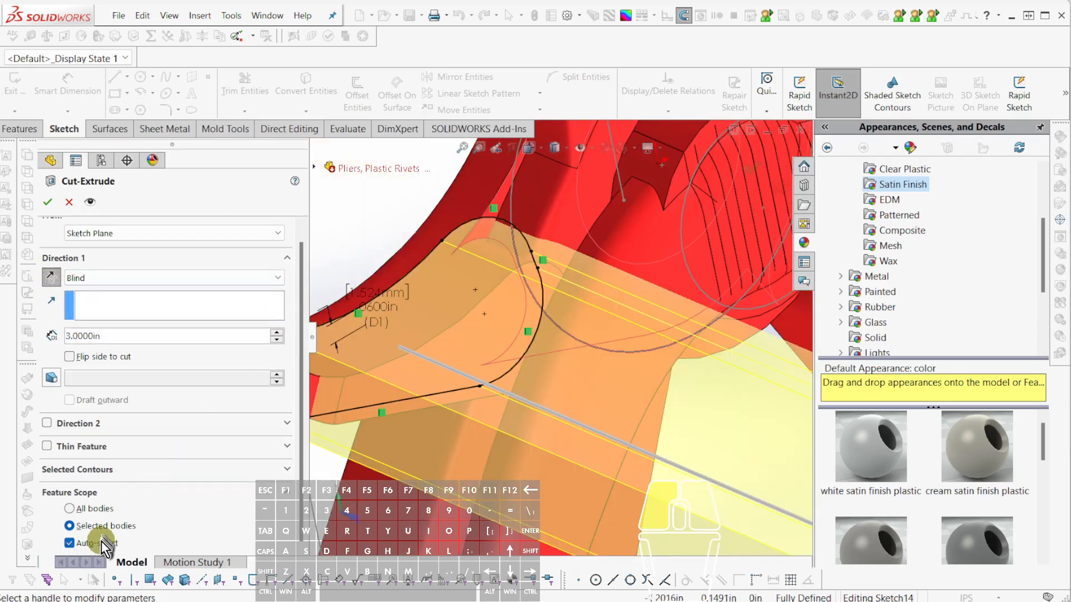
pyautogui.click(488, 417)
pyautogui.scroll(5, 491, 417)
pyautogui.moveTo(611, 414); pyautogui.dragTo(592, 369, button='middle')
pyautogui.rightClick(596, 366)
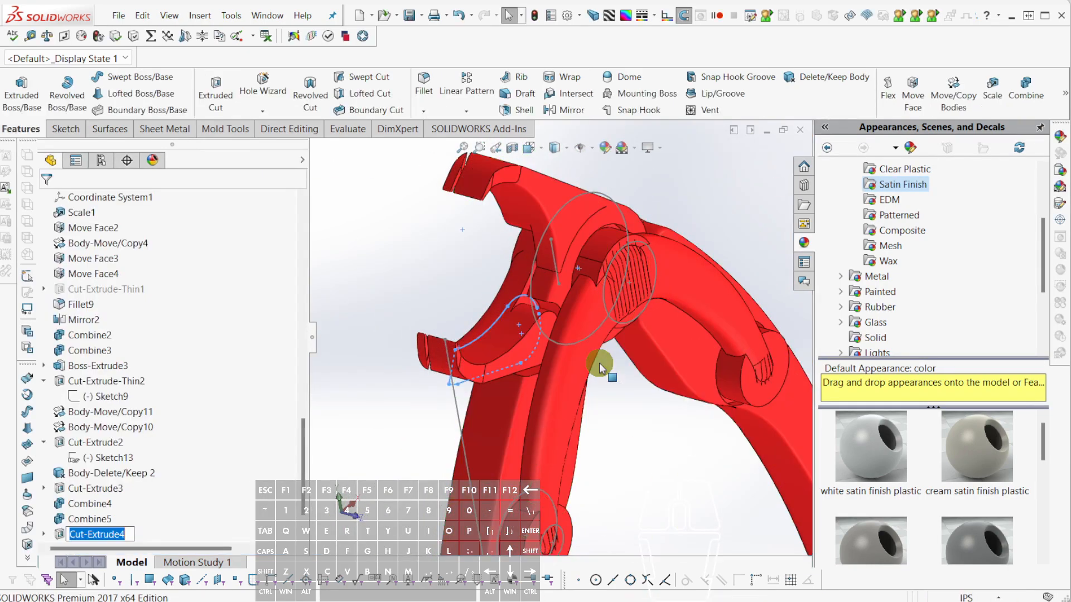
# Hide the ribbed plastic rivet bodies in the pivot and handle holes.
pyautogui.click(644, 425)
pyautogui.moveTo(646, 433); pyautogui.dragTo(461, 237, button='middle')
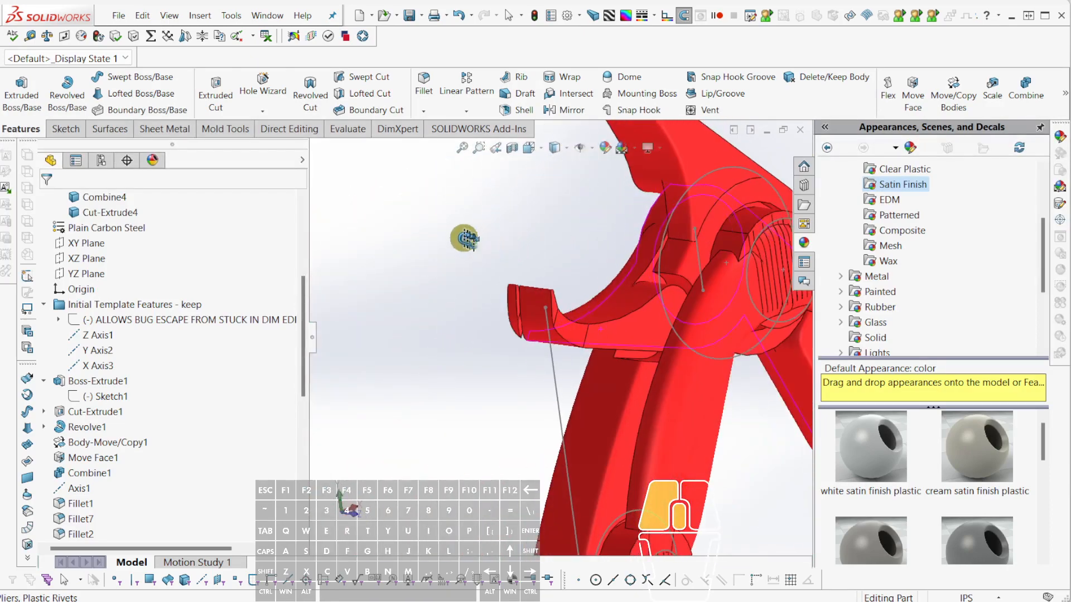
pyautogui.moveTo(622, 294); pyautogui.dragTo(597, 299, button='middle')
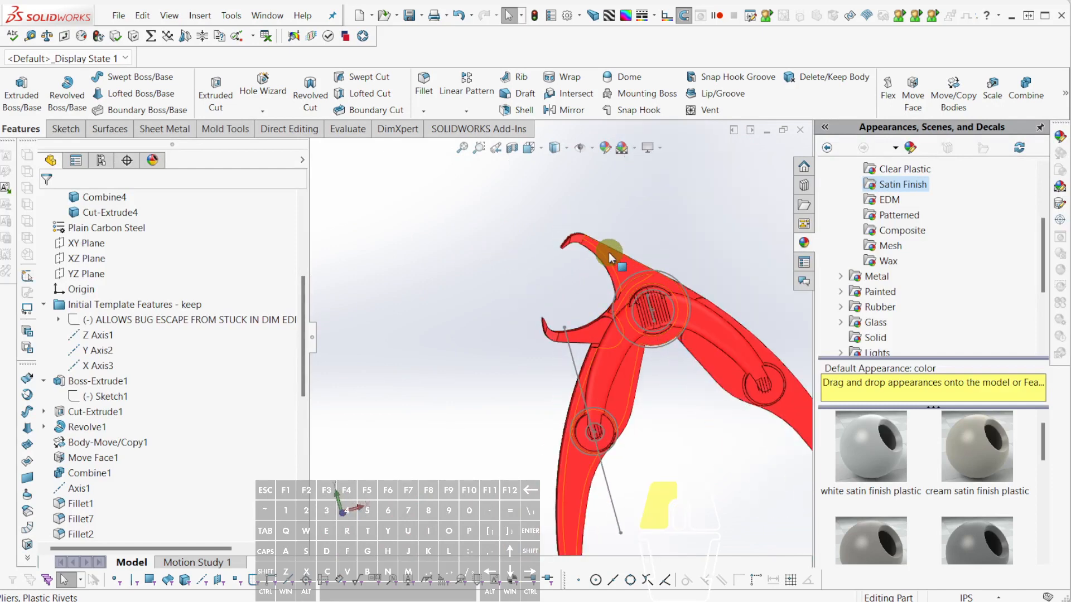
pyautogui.moveTo(610, 252); pyautogui.dragTo(576, 320, button='middle')
pyautogui.hotkey('shift', 'Tab')
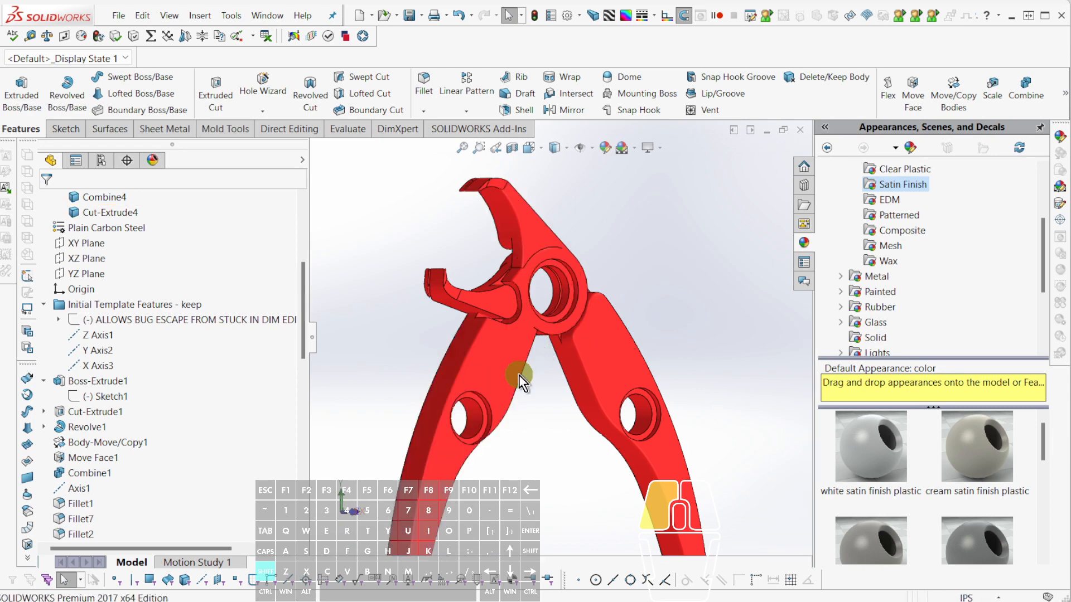
# Inspect the jaw and pivot clearance from the front and back of the pliers.
pyautogui.scroll(2, 495, 363)
pyautogui.scroll(-5, 533, 324)
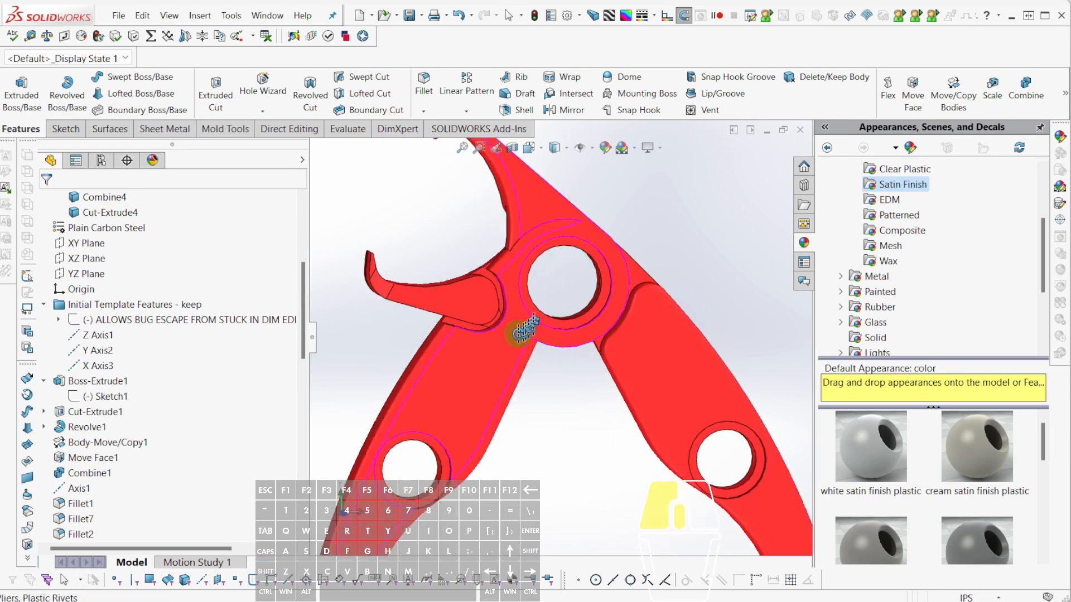
pyautogui.moveTo(527, 329); pyautogui.dragTo(554, 275, button='middle')
pyautogui.scroll(3, 538, 312)
pyautogui.scroll(-6, 527, 312)
pyautogui.scroll(3, 557, 278)
pyautogui.moveTo(591, 309); pyautogui.dragTo(762, 349, button='middle')
pyautogui.scroll(-2, 763, 397)
pyautogui.moveTo(763, 397); pyautogui.dragTo(817, 396, button='middle')
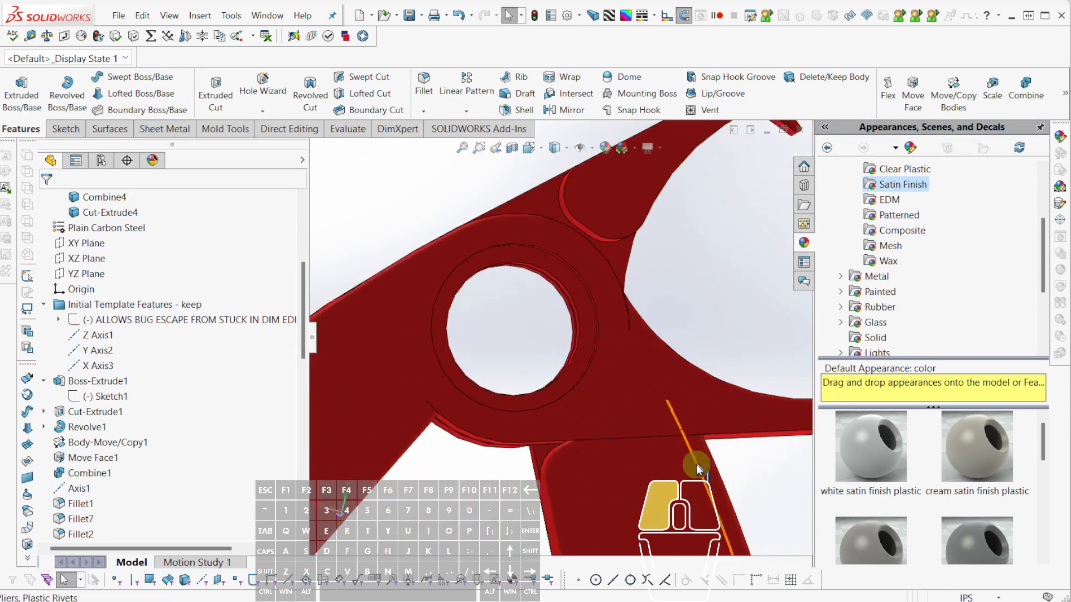
# Start a sketch on the handle's recessed face around the pivot, on the back of the pliers.
pyautogui.click(679, 473)
pyautogui.scroll(2, 656, 443)
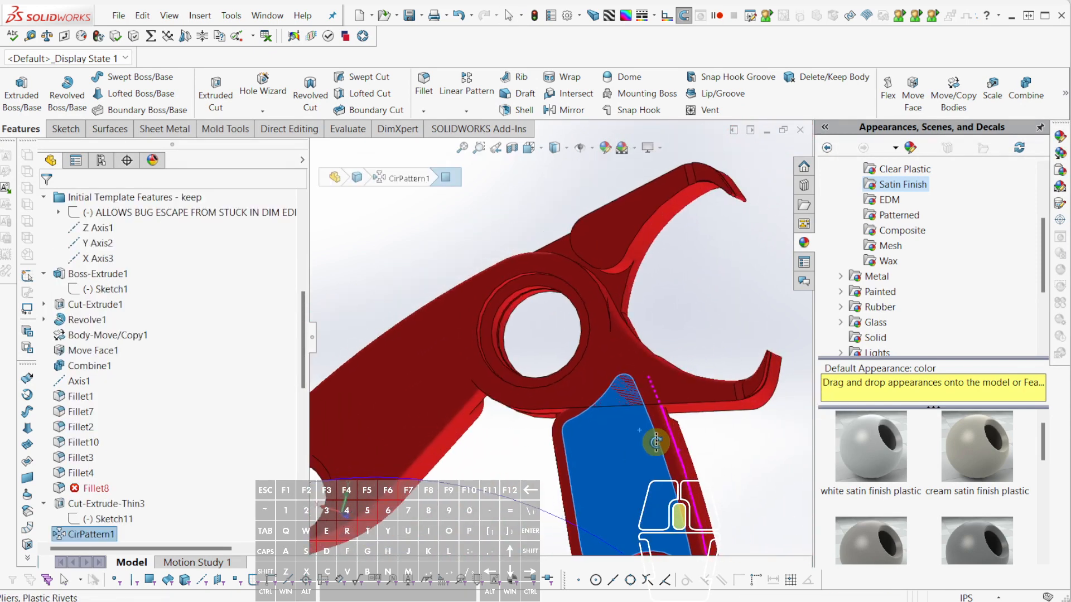
pyautogui.moveTo(656, 442); pyautogui.dragTo(661, 438, button='middle')
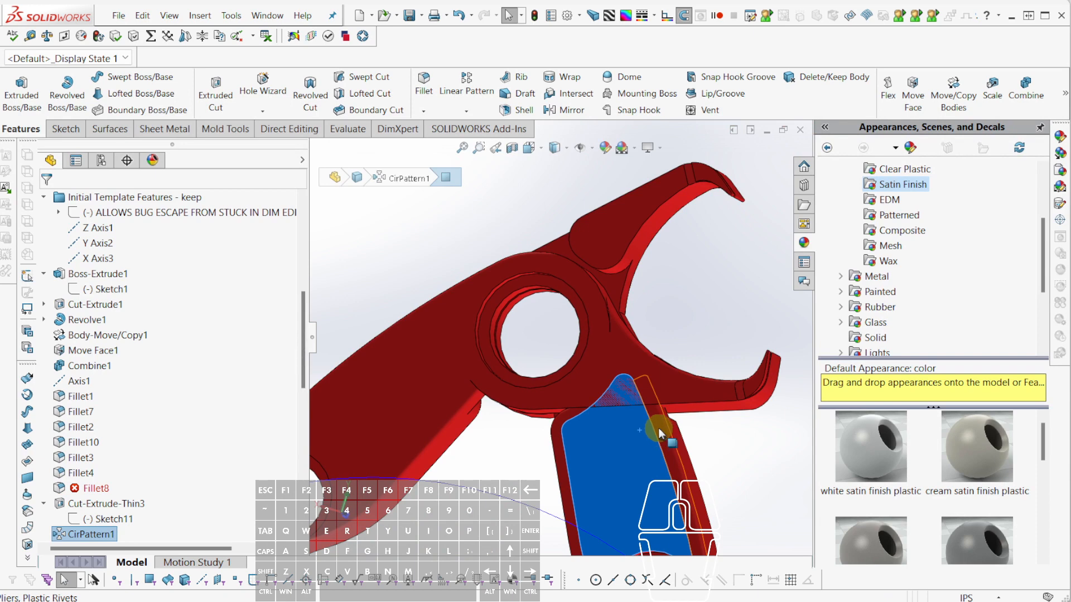
pyautogui.scroll(3, 662, 440)
pyautogui.scroll(-4, 665, 447)
pyautogui.scroll(3, 464, 329)
pyautogui.scroll(-2, 479, 287)
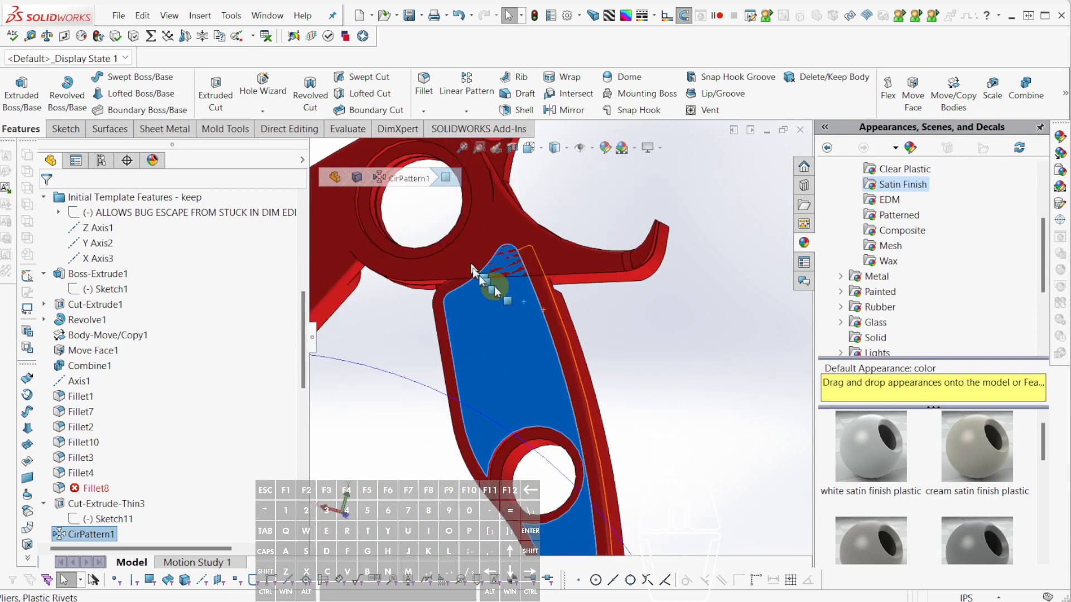
pyautogui.moveTo(553, 320); pyautogui.dragTo(471, 319, button='middle')
pyautogui.click(491, 302)
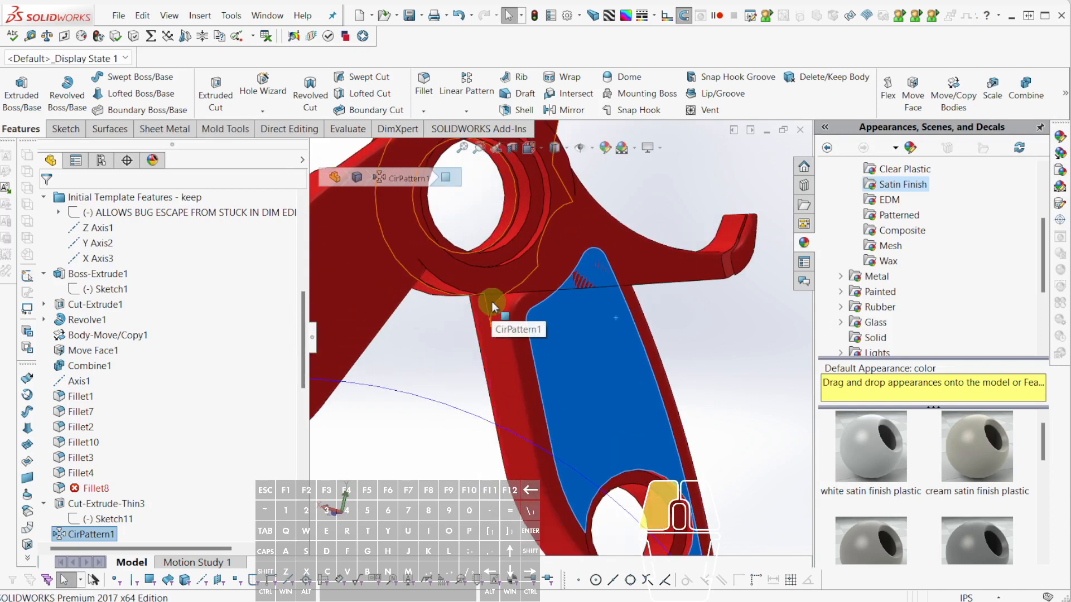
pyautogui.press('c')
pyautogui.click(592, 269)
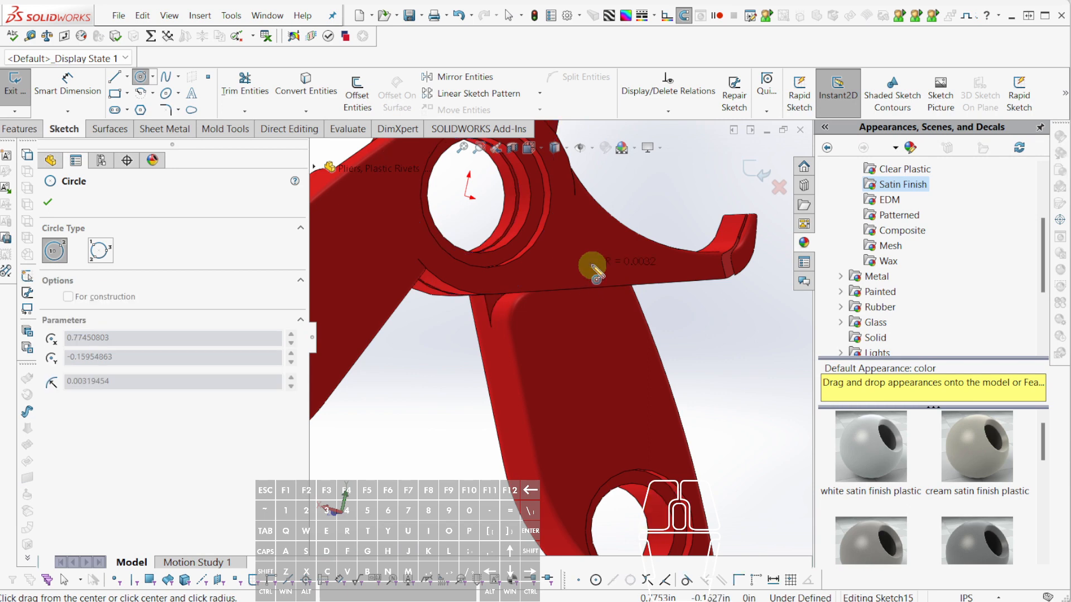
pyautogui.press('Escape')
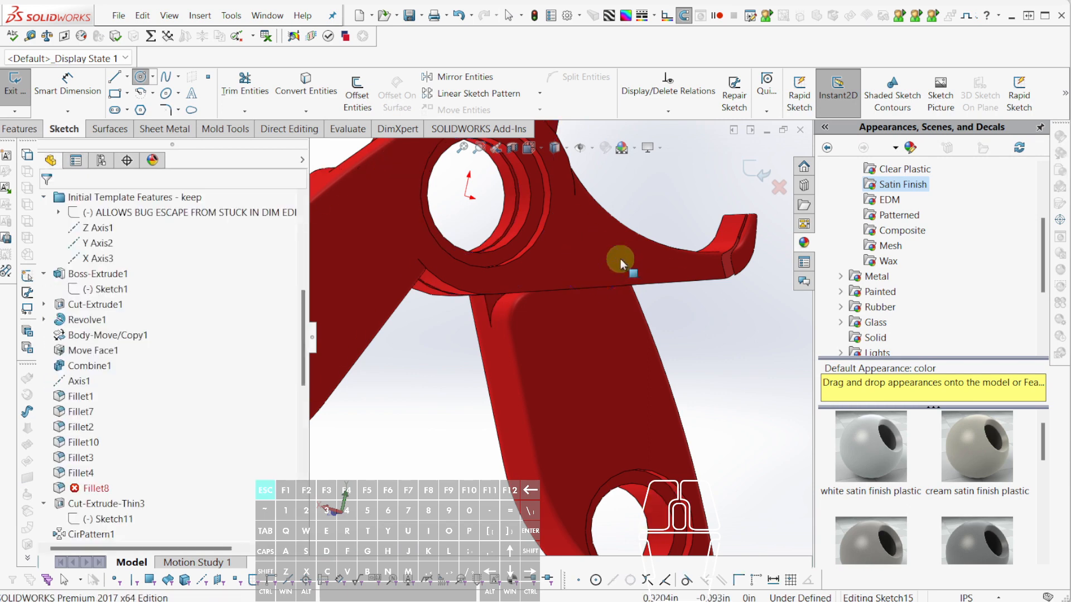
# Try to offset the whole outline of the jaw's back face by 0.06 in.
pyautogui.press('o')
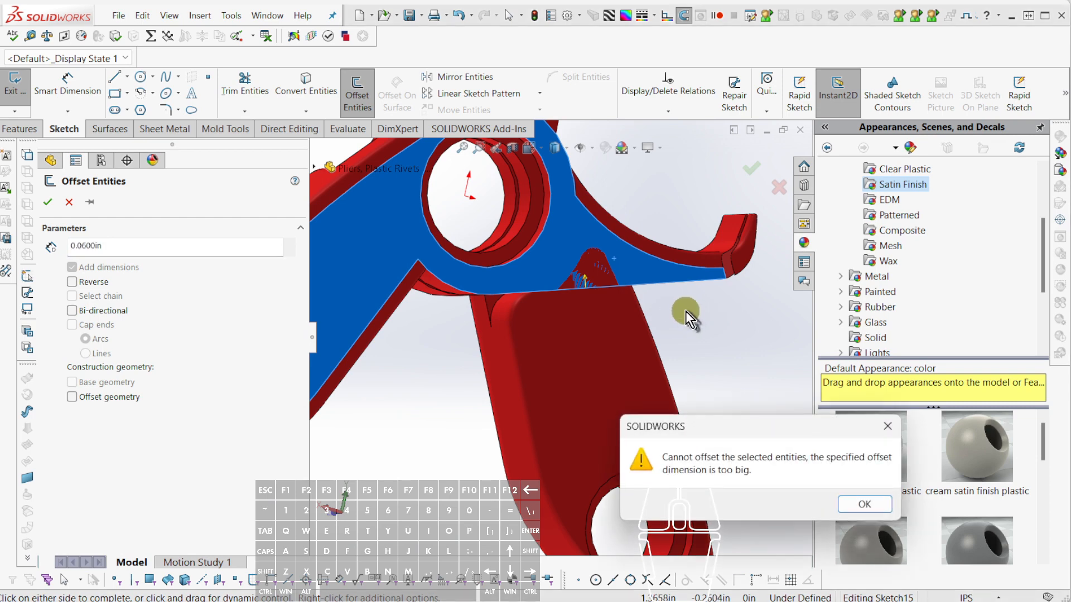
pyautogui.press('Escape')
pyautogui.click(668, 309)
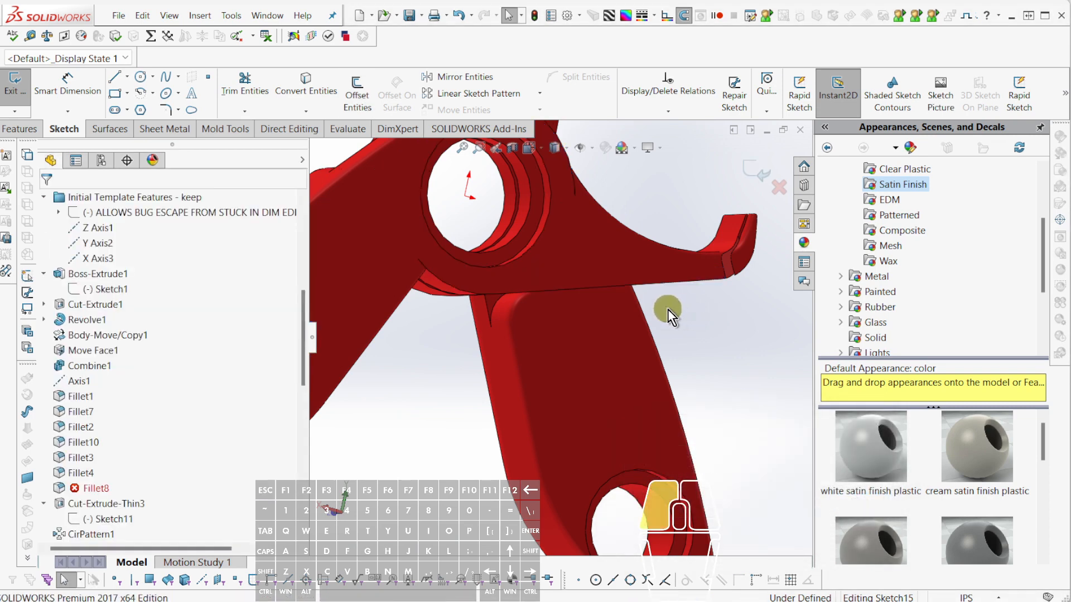
# Offset only the lower jaw's straight bottom edge outward by 0.06 in.
pyautogui.click(637, 282)
pyautogui.press('o')
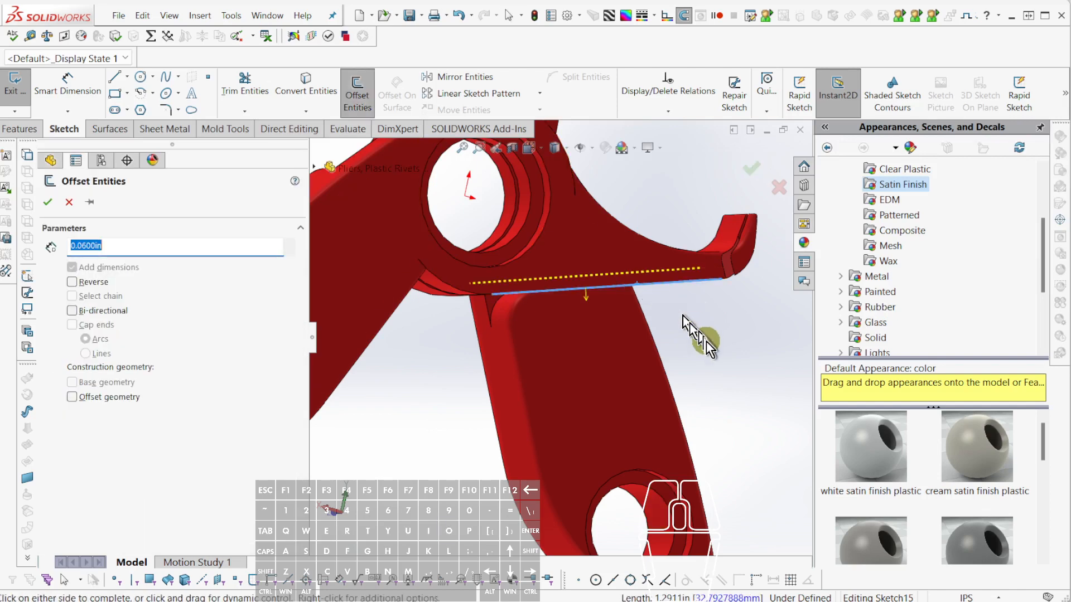
pyautogui.click(708, 349)
# Sketch a three-point corner rectangle from the end of the offset line, about 1.1 in along it, reaching up over the jaw.
pyautogui.moveTo(672, 323); pyautogui.dragTo(606, 306, button='middle')
pyautogui.scroll(-2, 614, 304)
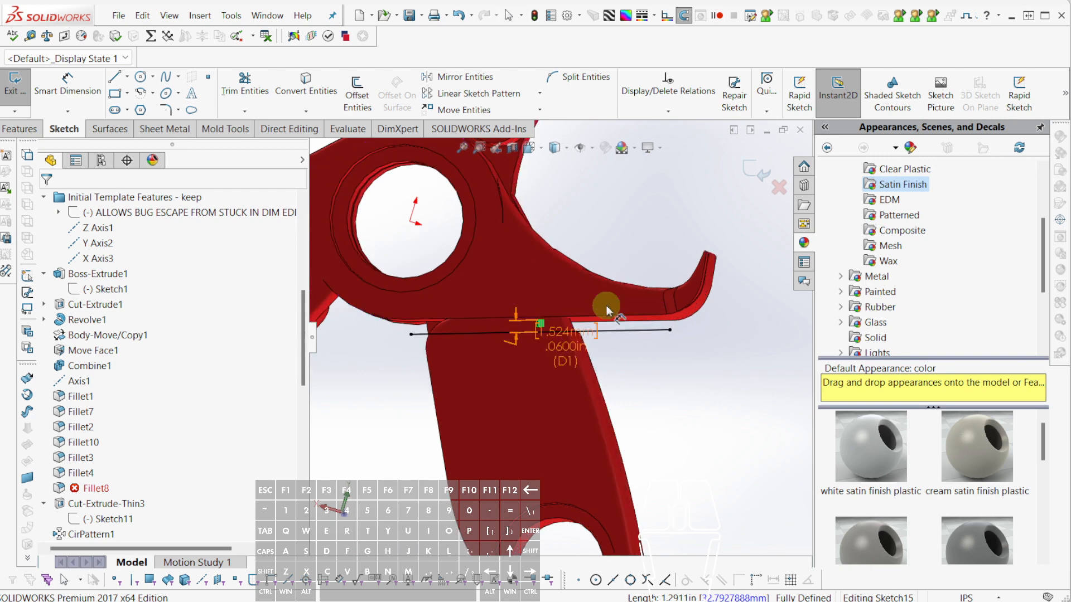
pyautogui.scroll(3, 551, 338)
pyautogui.scroll(-3, 551, 339)
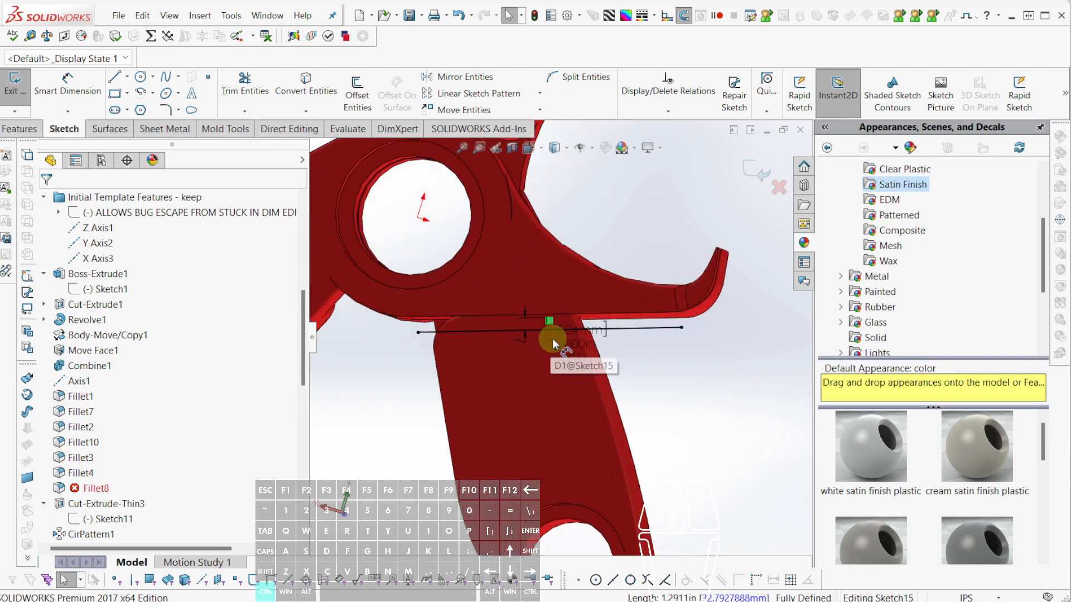
pyautogui.hotkey('ctrl', 'r')
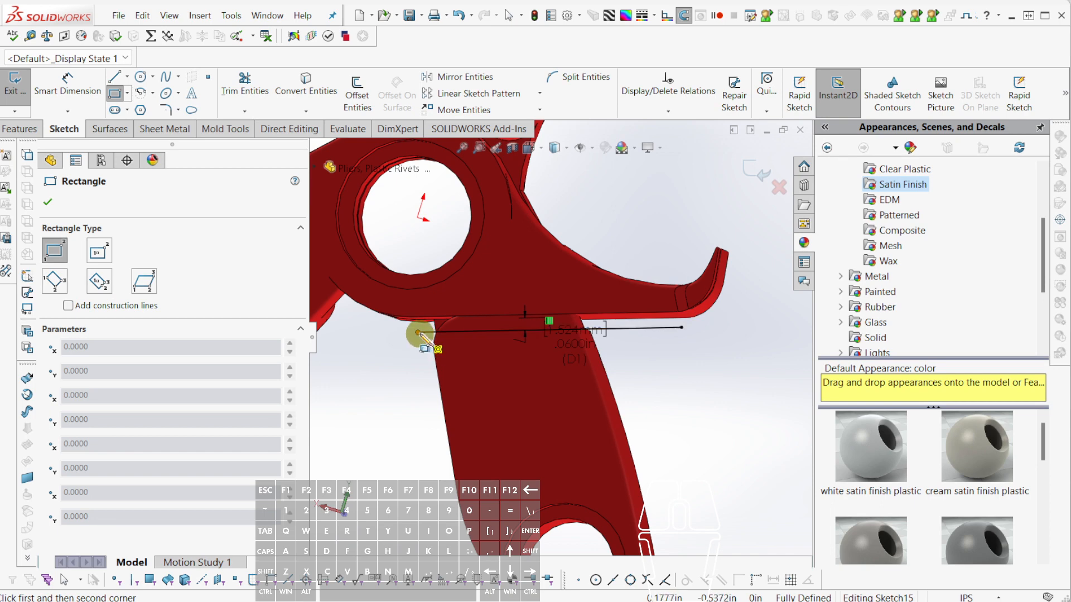
pyautogui.click(419, 333)
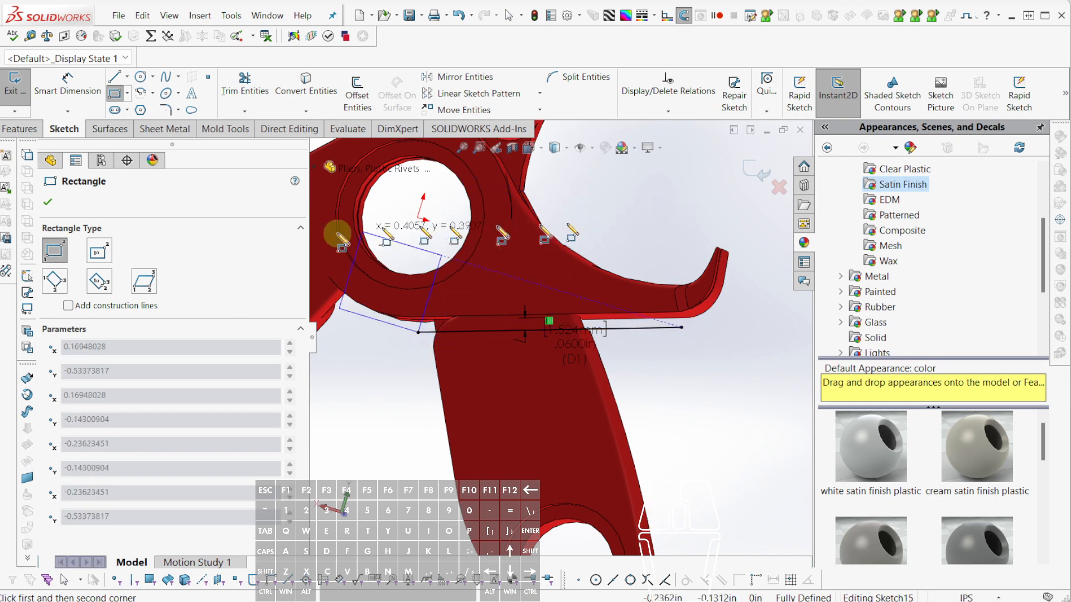
pyautogui.click(69, 285)
pyautogui.click(62, 286)
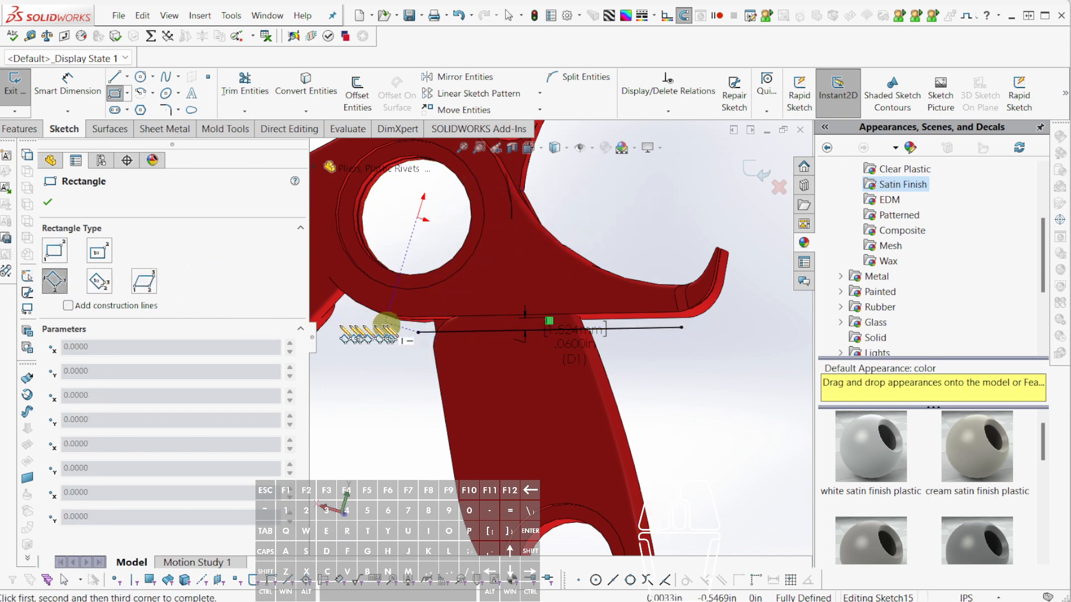
pyautogui.click(418, 334)
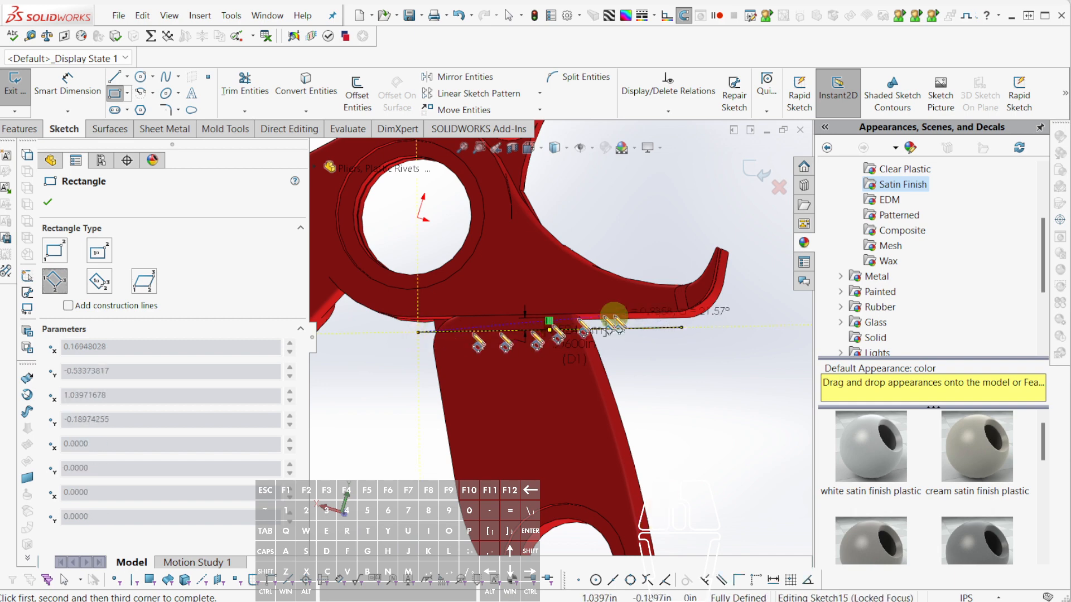
pyautogui.click(640, 333)
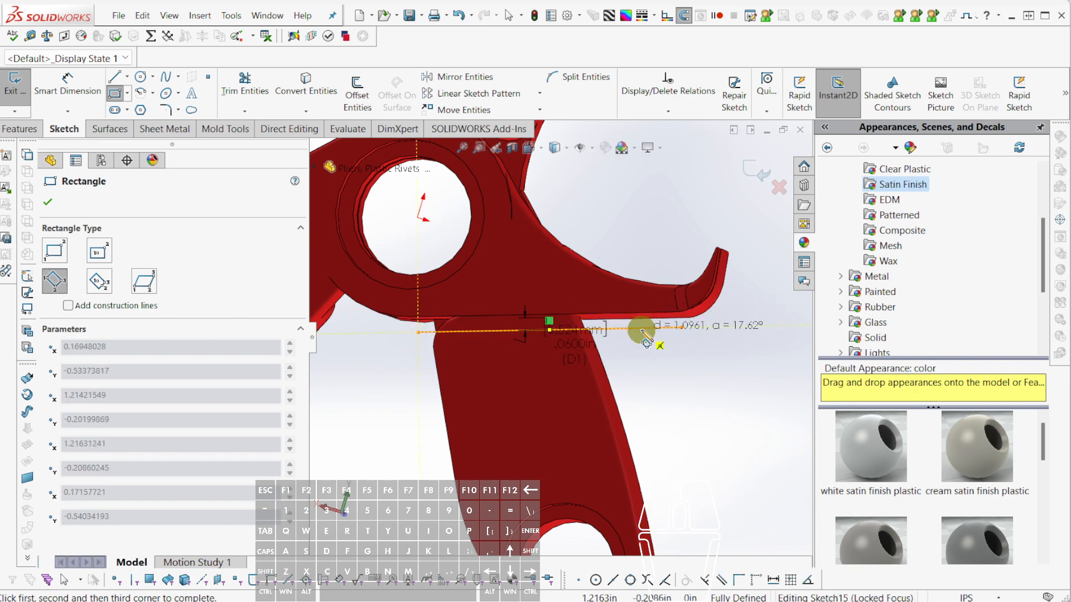
pyautogui.click(641, 224)
pyautogui.press('Escape')
# Cut-extrude the rectangle 3 in deep in the reversed direction, limited to the handle body below the jaw.
pyautogui.click(677, 333)
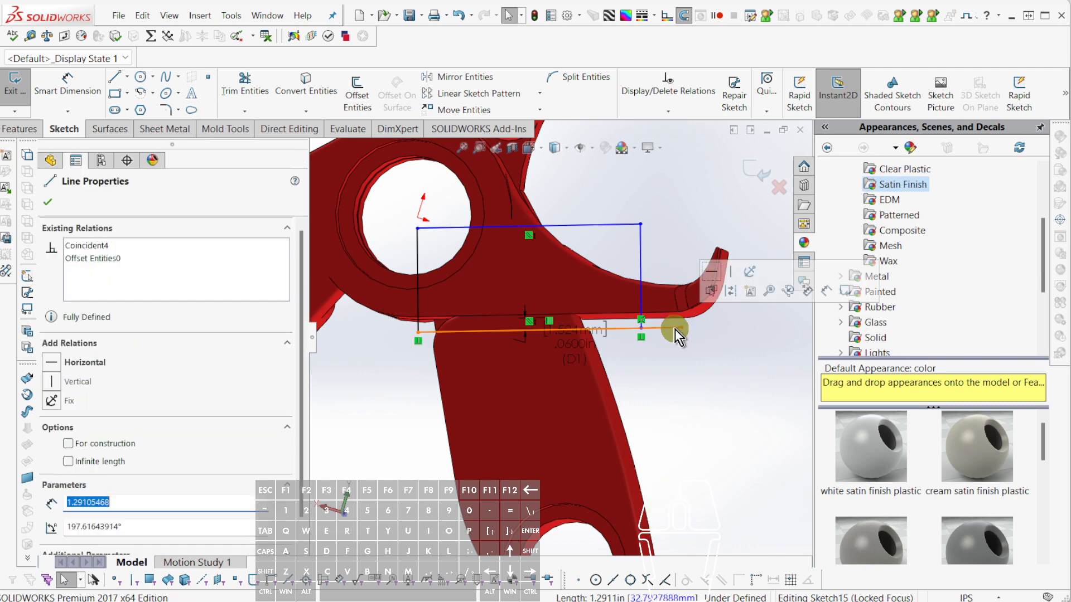
pyautogui.click(716, 371)
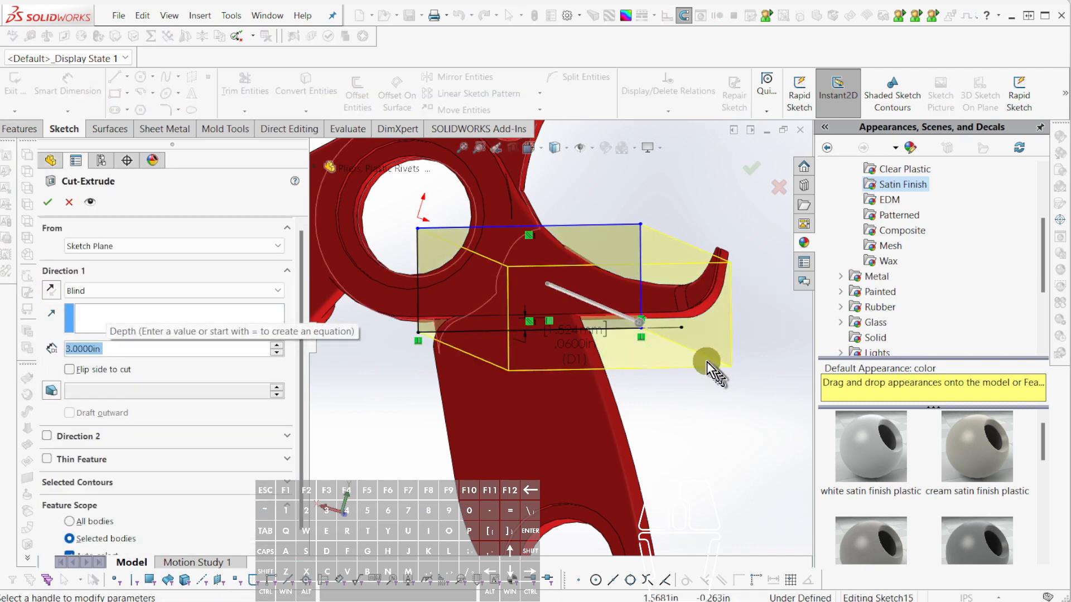
pyautogui.click(52, 291)
pyautogui.scroll(-1, 187, 429)
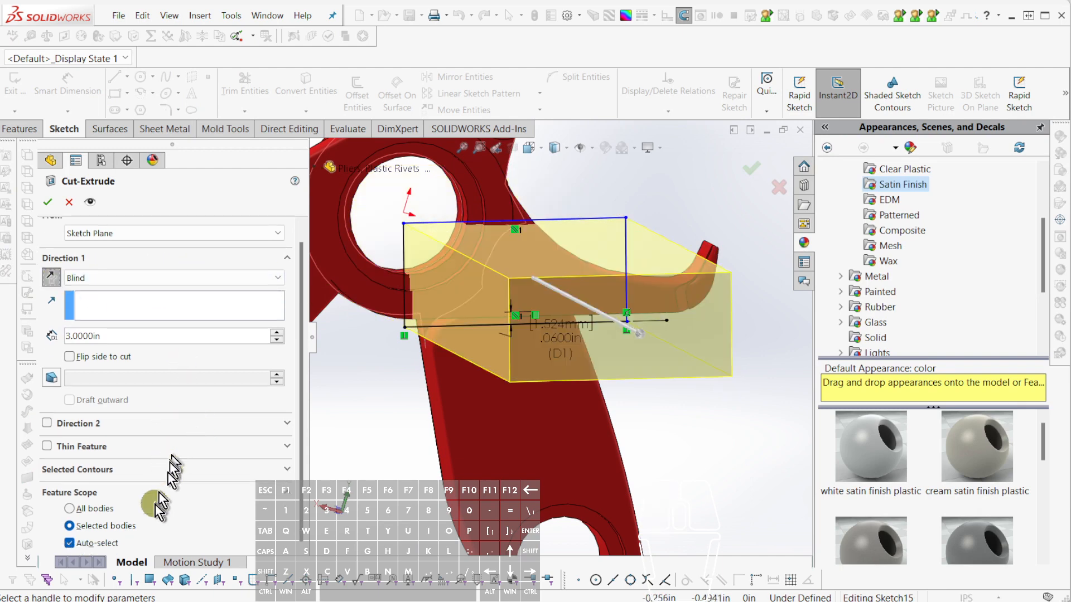
pyautogui.click(564, 430)
pyautogui.rightClick(565, 430)
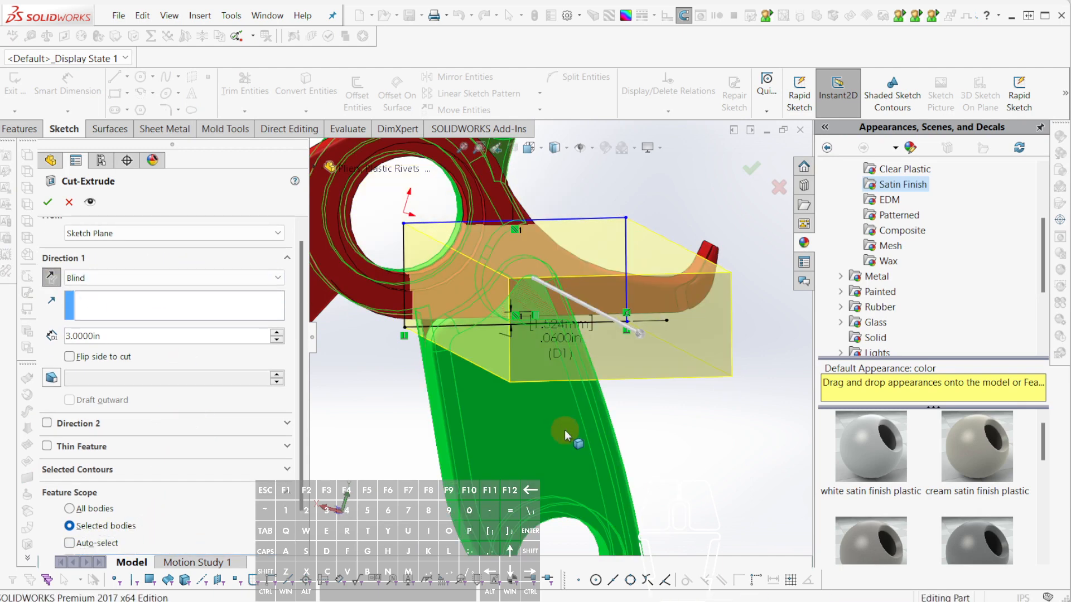
# Examine the new clearance between the lower jaw and the handle from several angles and distances.
pyautogui.scroll(-2, 515, 305)
pyautogui.moveTo(514, 305); pyautogui.dragTo(445, 302, button='middle')
pyautogui.scroll(-3, 638, 329)
pyautogui.moveTo(639, 331); pyautogui.dragTo(481, 349, button='middle')
pyautogui.scroll(3, 481, 340)
pyautogui.moveTo(621, 262)
pyautogui.mouseDown(button='middle')
pyautogui.moveTo(682, 240)
pyautogui.moveTo(653, 259)
pyautogui.mouseUp(button='middle')
pyautogui.scroll(-2, 647, 259)
pyautogui.scroll(4, 678, 243)
pyautogui.scroll(3, 653, 255)
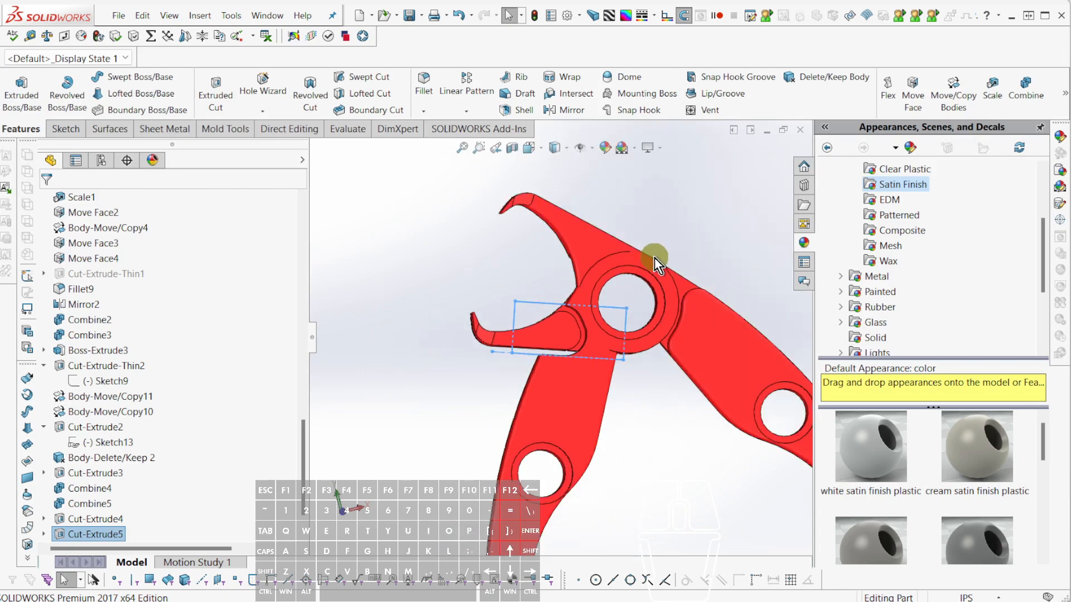
pyautogui.scroll(-3, 654, 259)
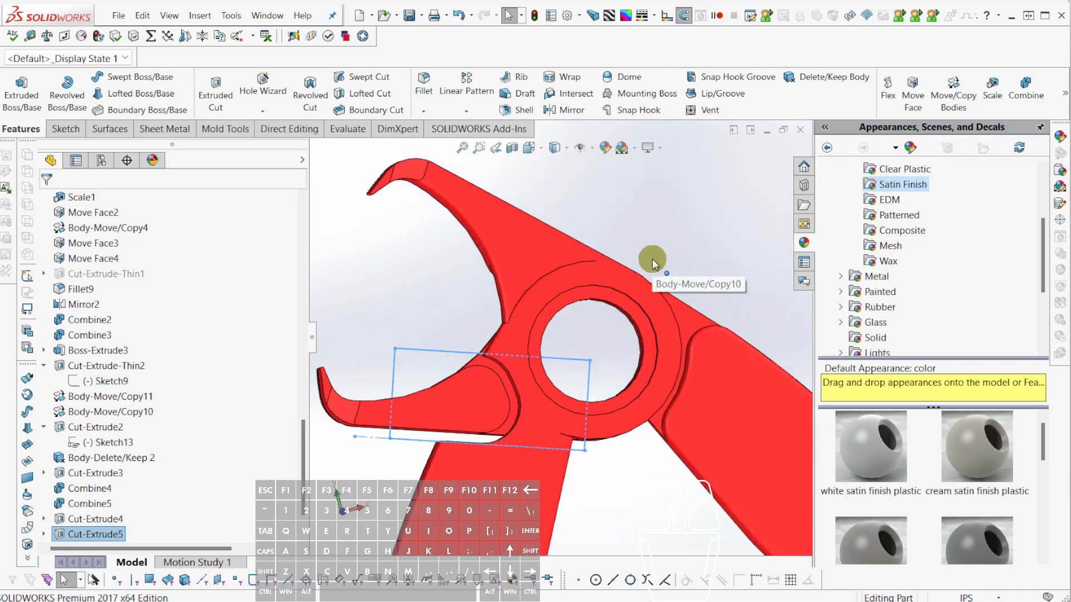
pyautogui.scroll(2, 652, 259)
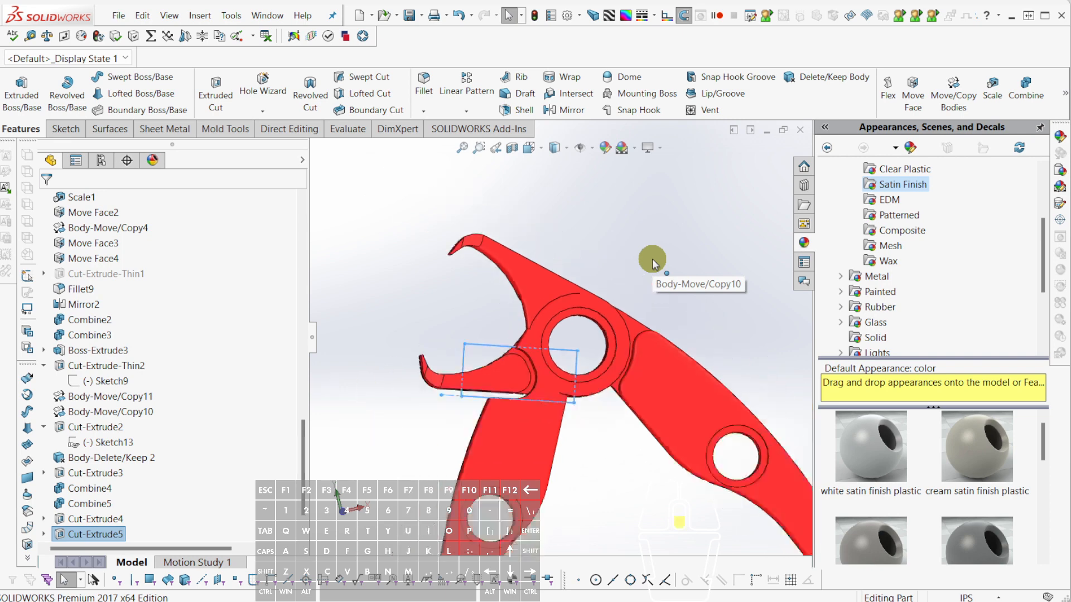
pyautogui.scroll(-1, 202, 458)
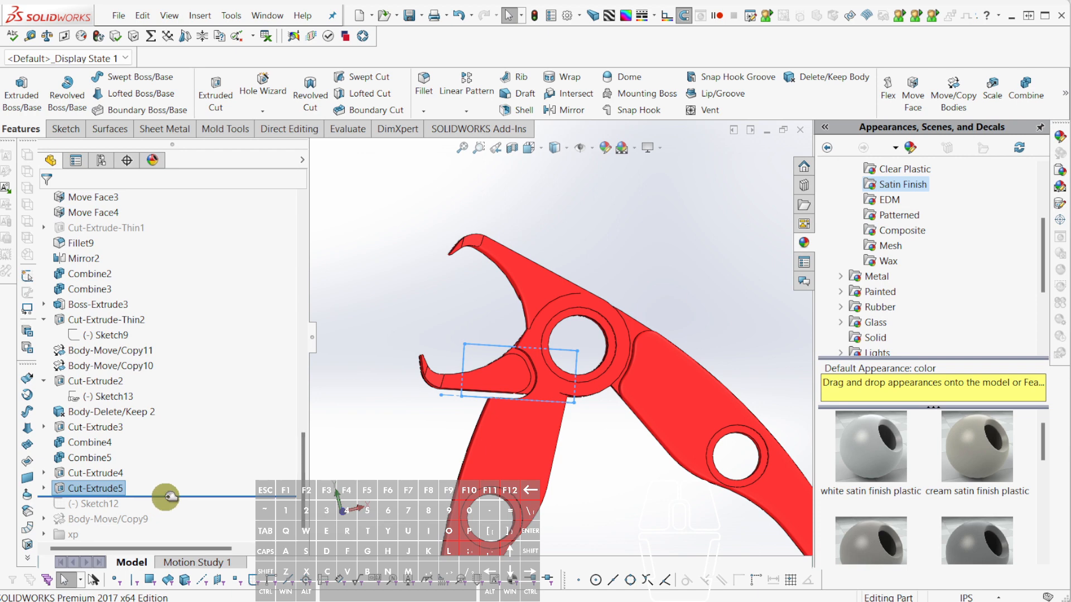
# Roll the feature tree forward to just after Body-Move/Copy9 and unsuppress that feature.
pyautogui.moveTo(171, 497); pyautogui.dragTo(177, 523)
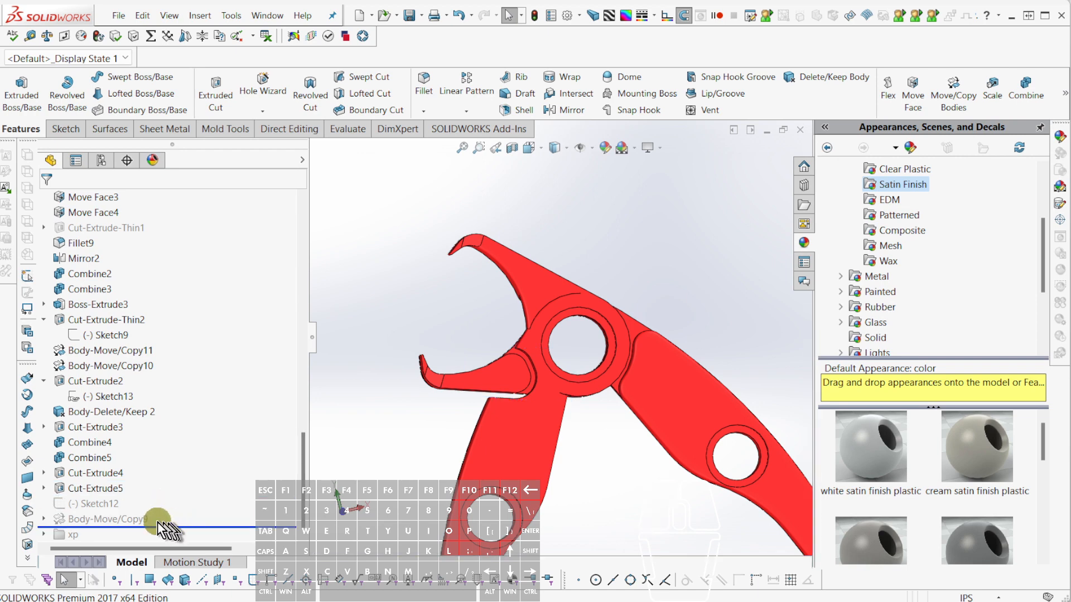
pyautogui.click(132, 518)
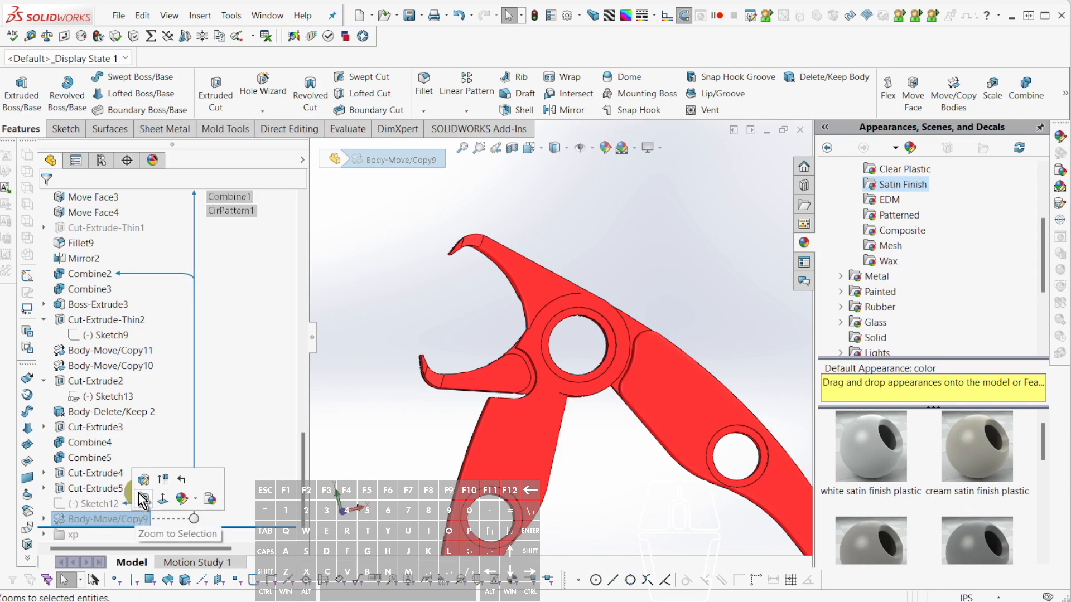
pyautogui.moveTo(367, 355); pyautogui.dragTo(416, 359, button='middle')
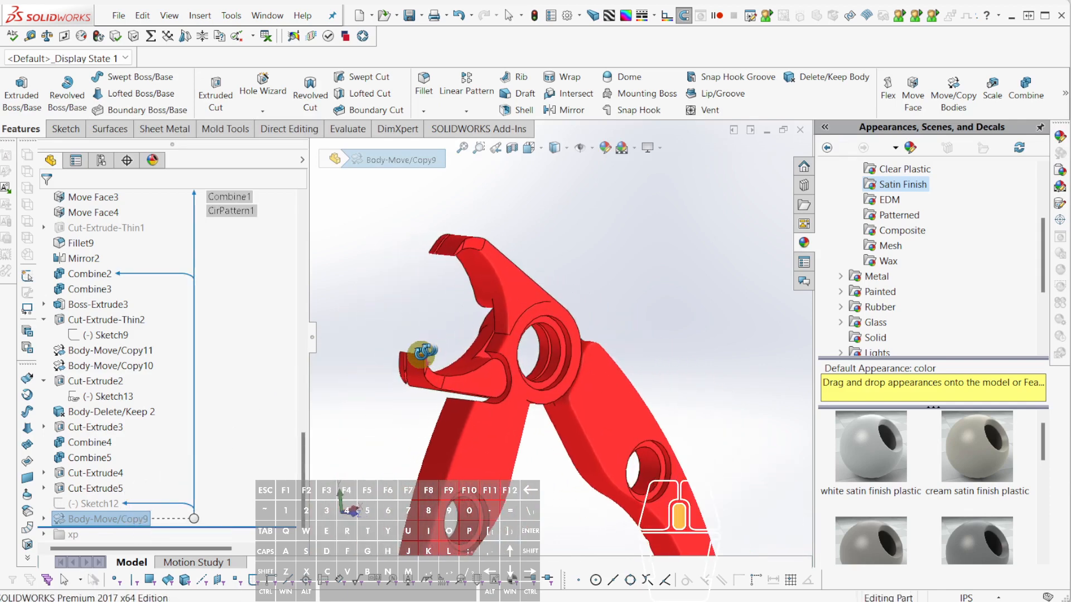
pyautogui.rightClick(104, 516)
pyautogui.click(125, 473)
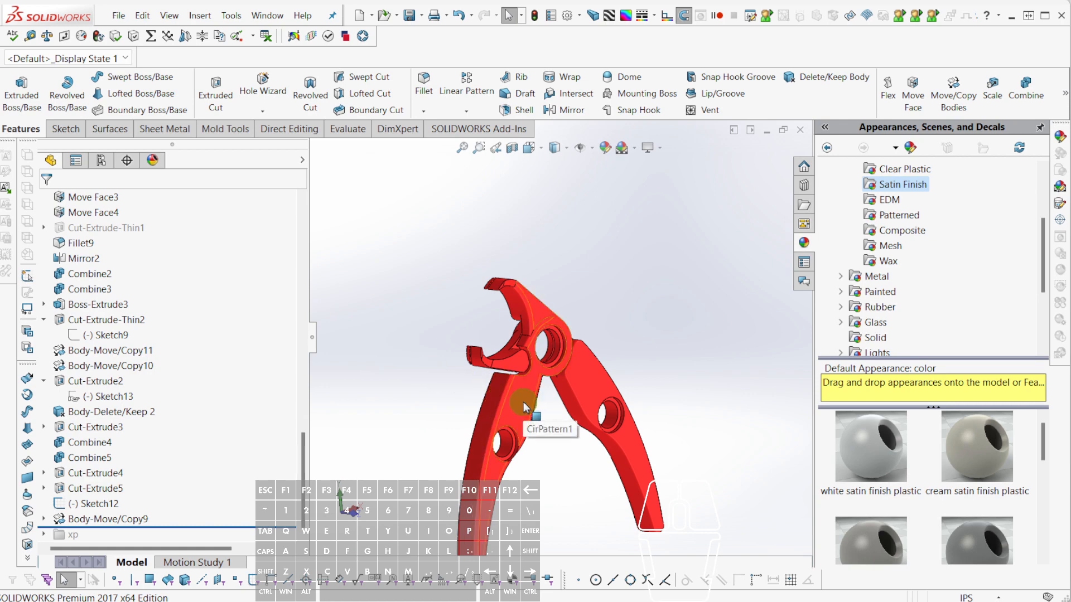
pyautogui.scroll(5, 523, 402)
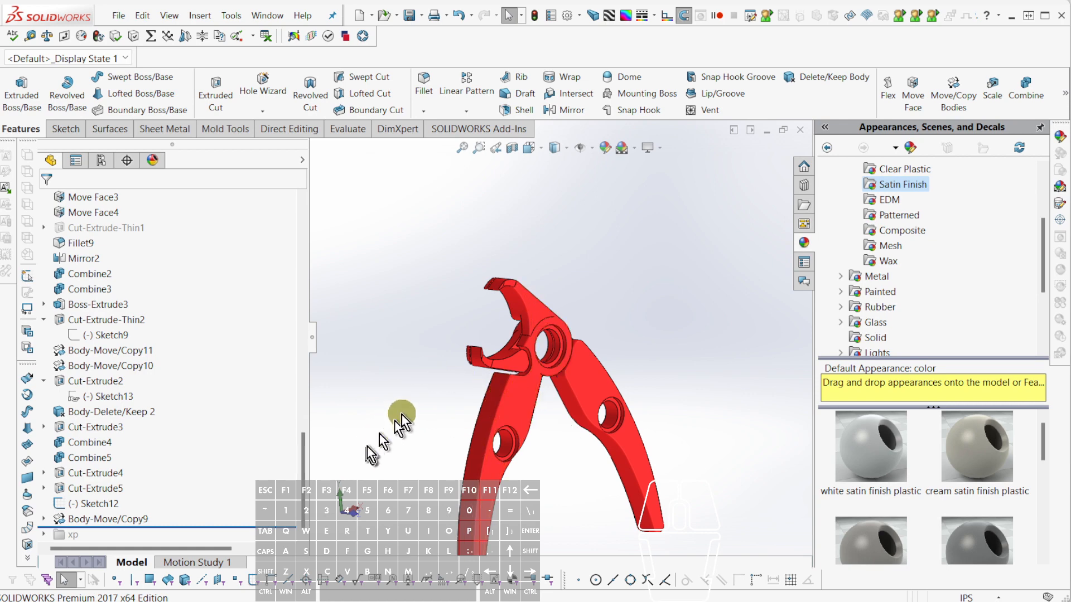
# Check which part of the pliers the Cut-Extrude5 solid body represents and locate Body-Move/Copy9 in the feature tree.
pyautogui.rightClick(109, 519)
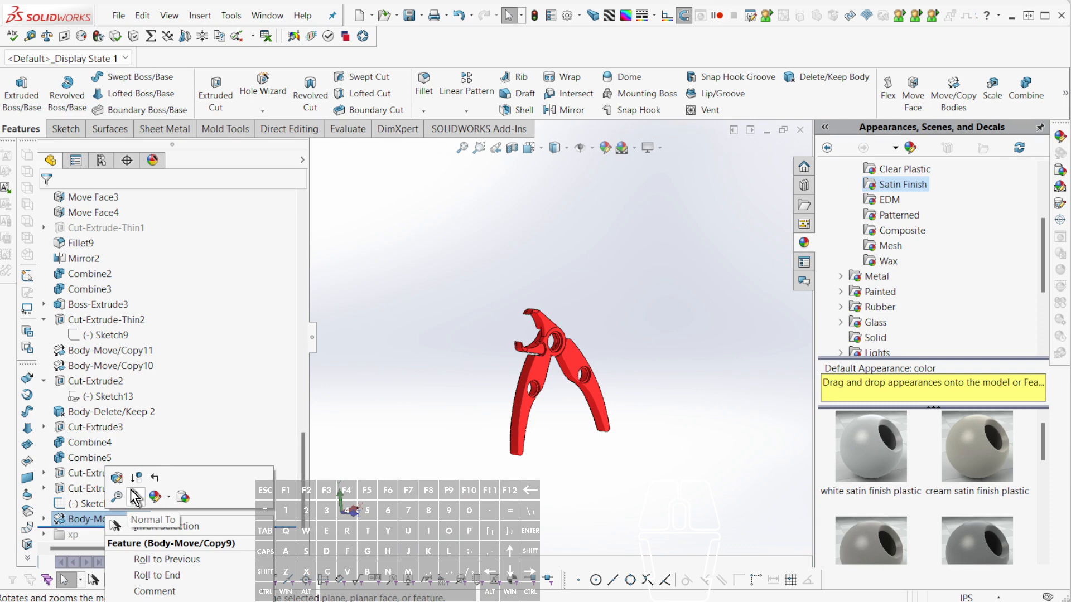
pyautogui.click(369, 378)
pyautogui.scroll(10, 221, 383)
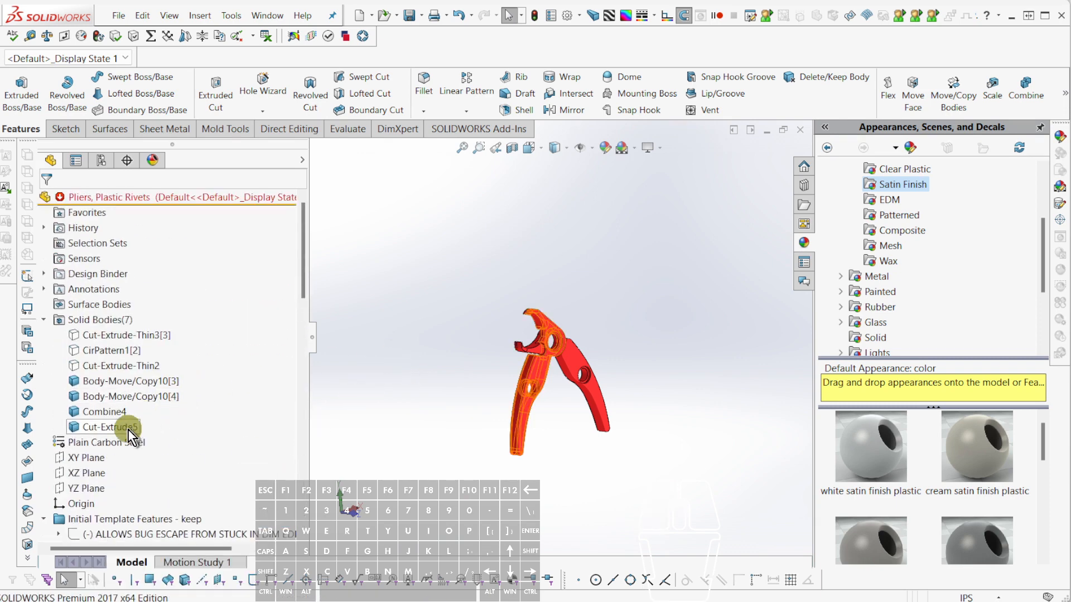
pyautogui.click(127, 426)
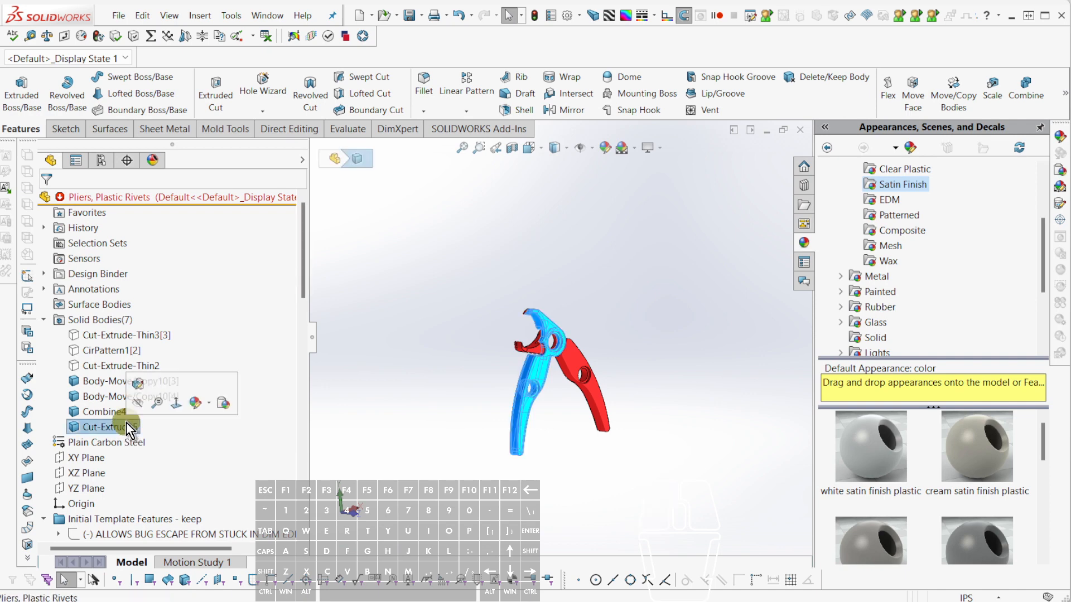
pyautogui.click(361, 428)
pyautogui.scroll(-15, 202, 458)
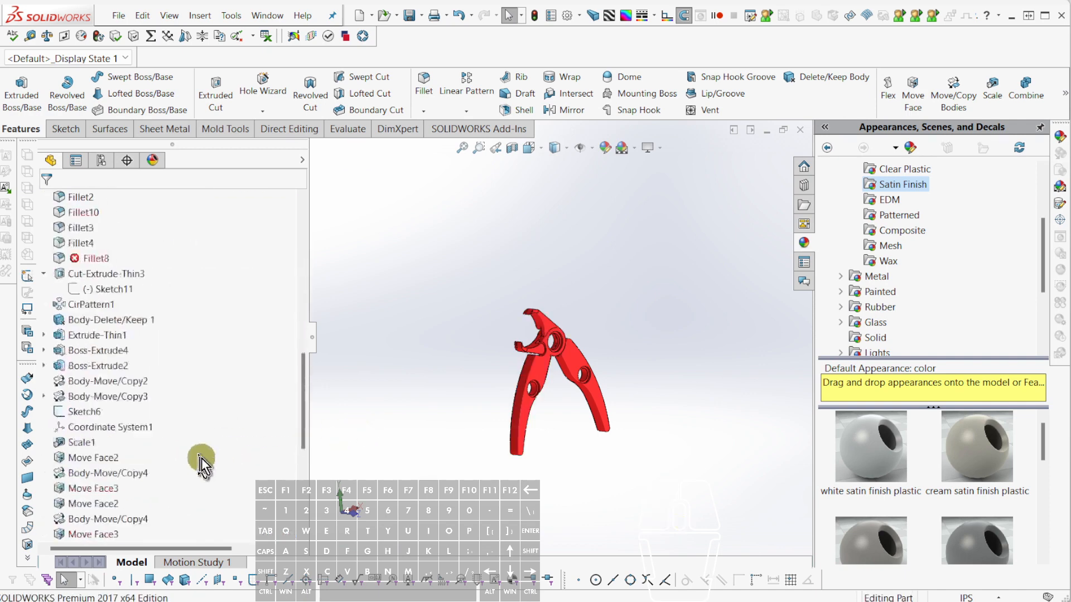
pyautogui.click(116, 519)
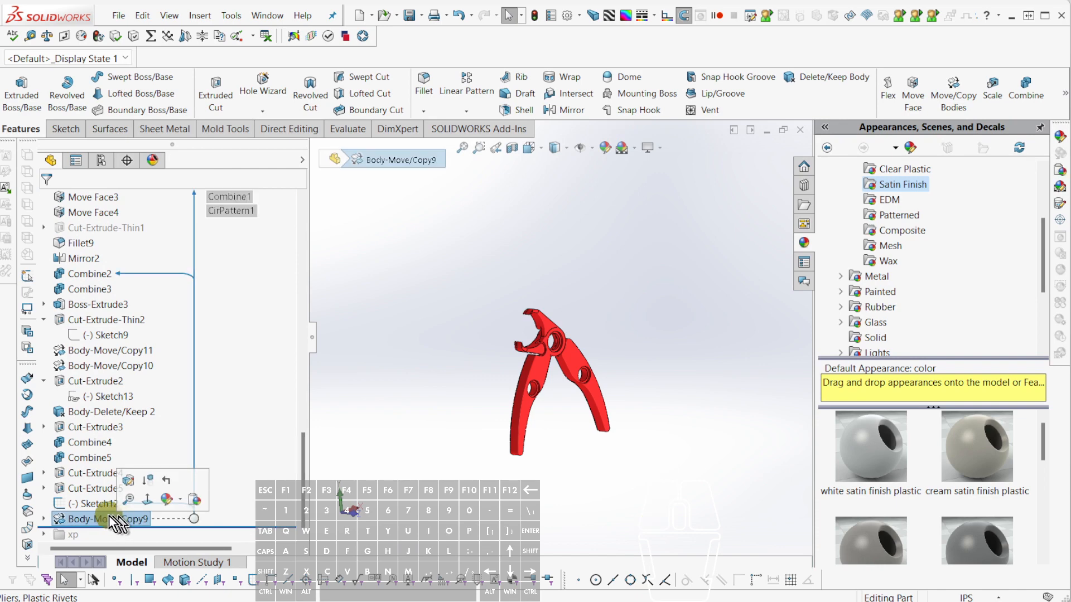
pyautogui.click(74, 517)
pyautogui.rightClick(74, 517)
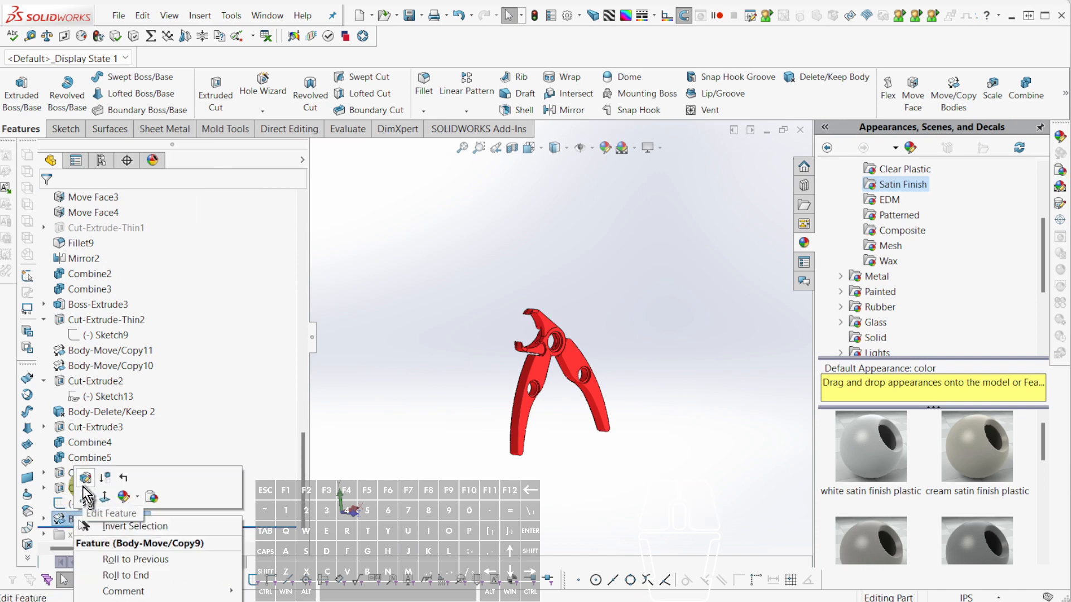
pyautogui.click(527, 459)
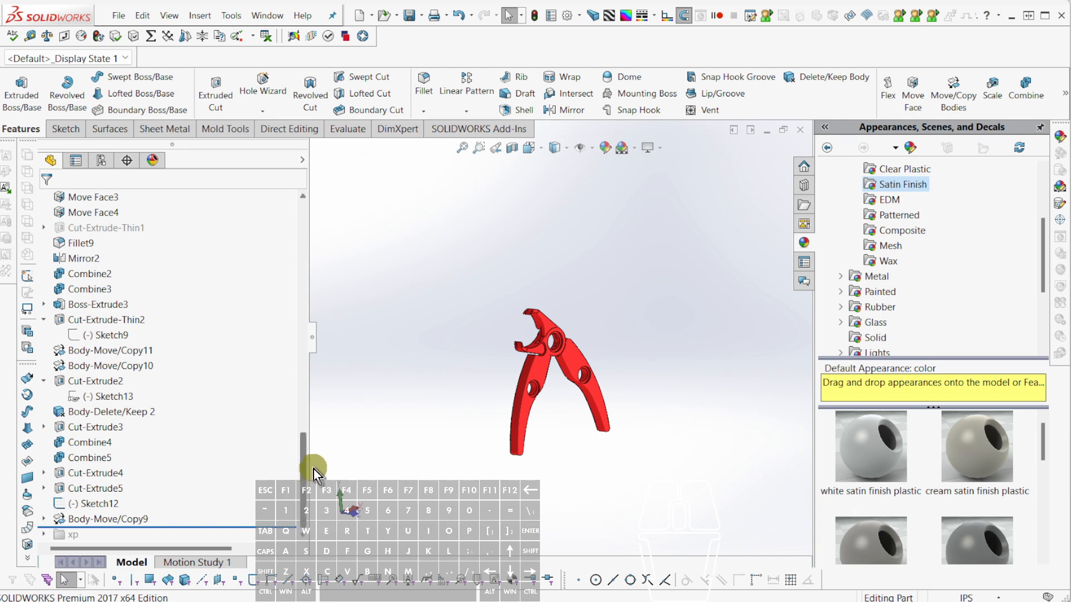
pyautogui.moveTo(306, 465); pyautogui.dragTo(316, 270)
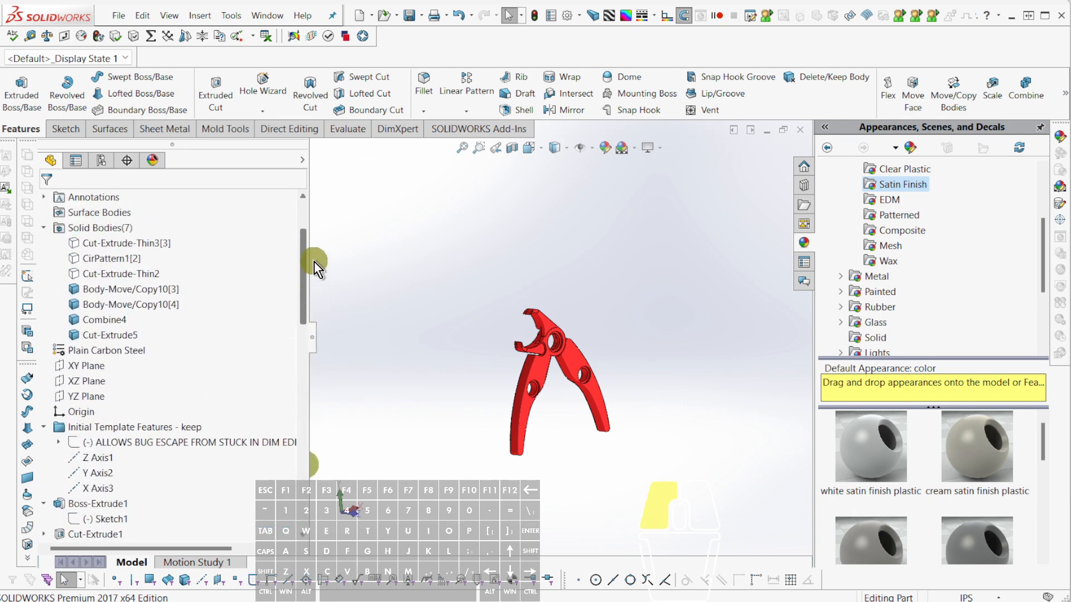
pyautogui.scroll(-15, 288, 389)
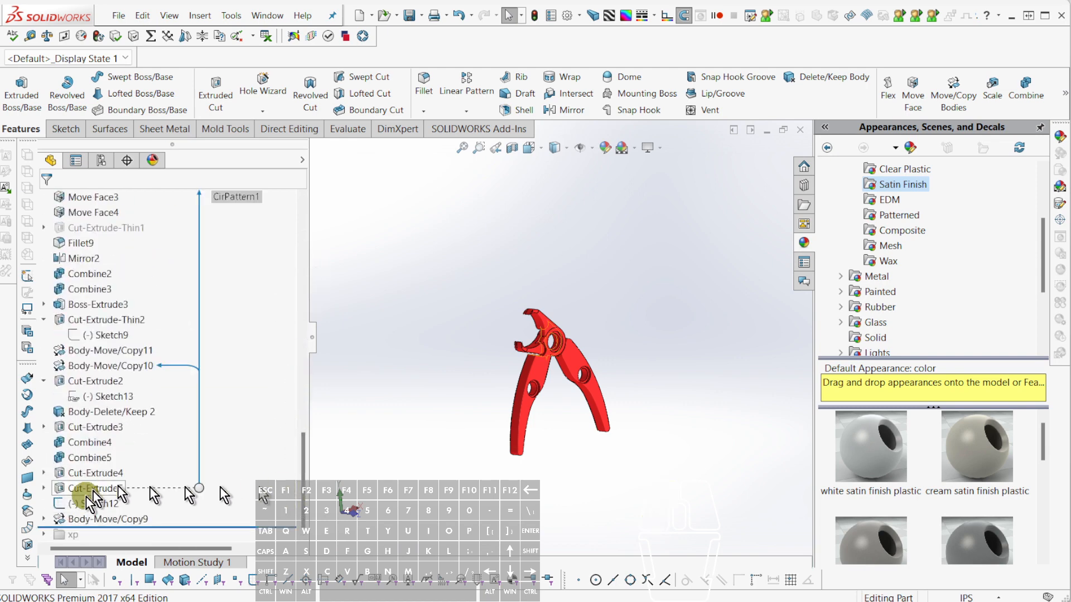
# Edit Body-Move/Copy9 and try to repair its Tangent1 mate by pairing the Sketch12 line with the upper jaw's small inner face.
pyautogui.rightClick(91, 518)
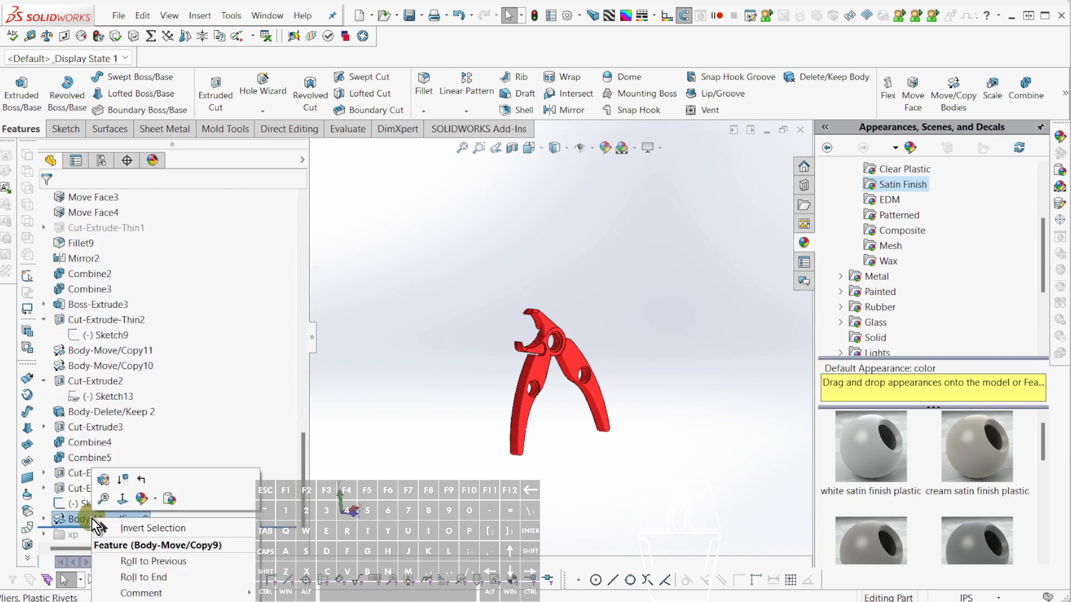
pyautogui.click(104, 479)
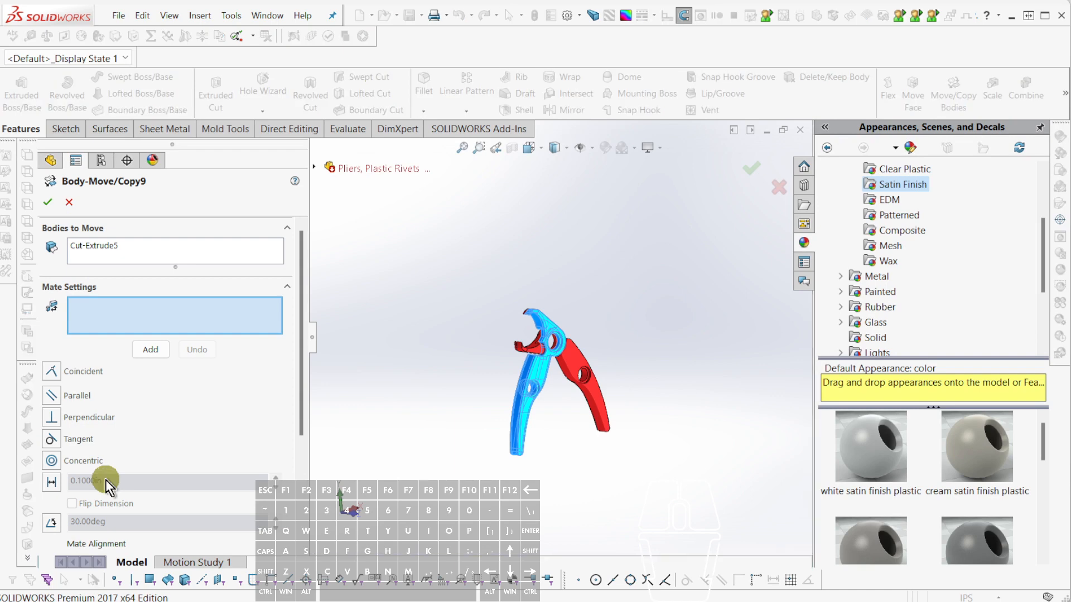
pyautogui.scroll(-4, 186, 421)
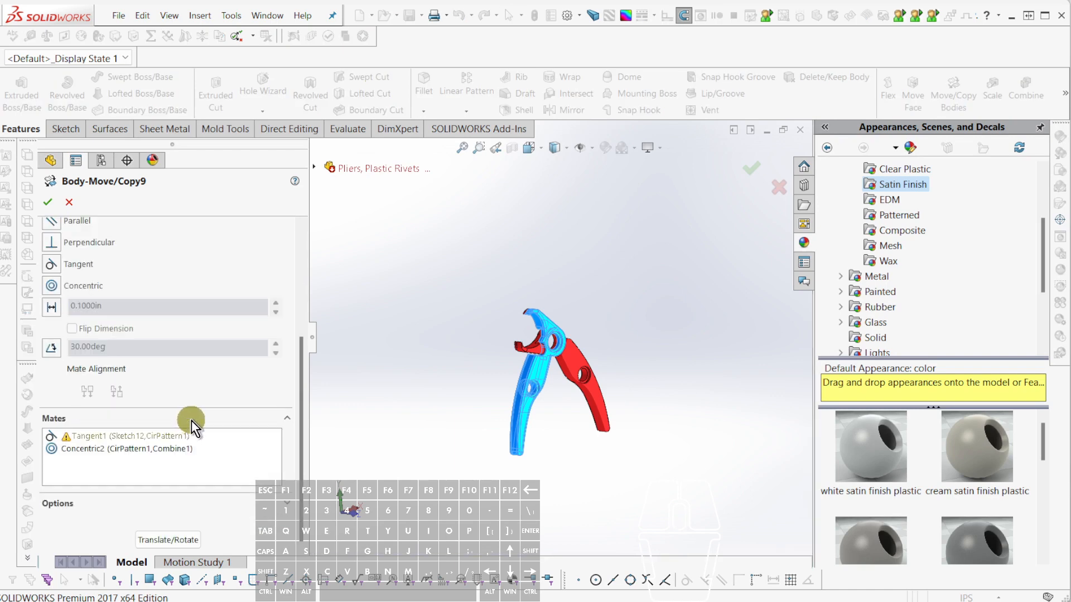
pyautogui.scroll(-8, 588, 370)
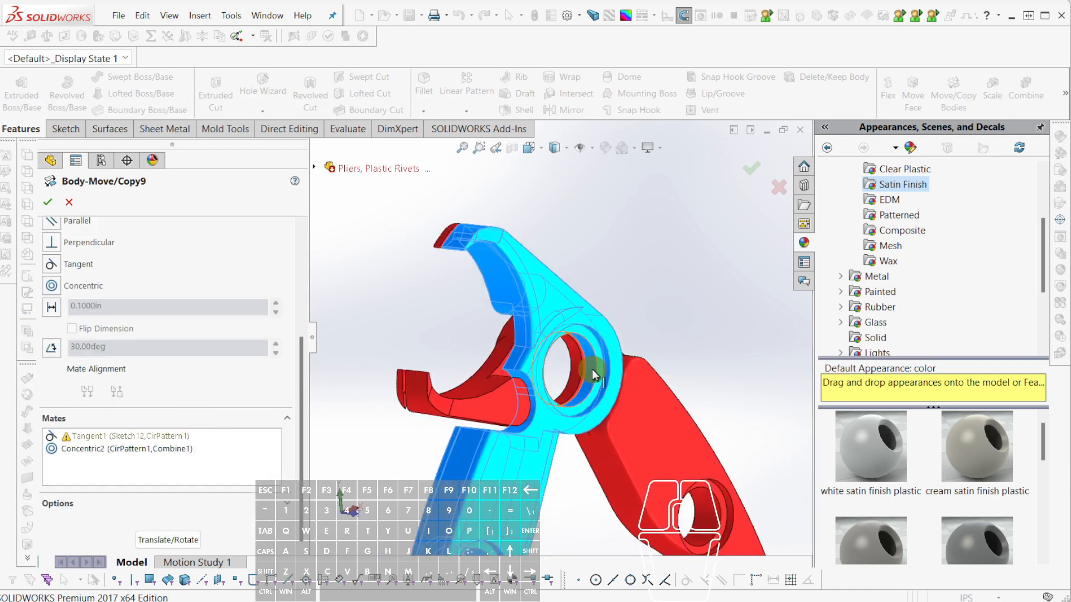
pyautogui.click(145, 431)
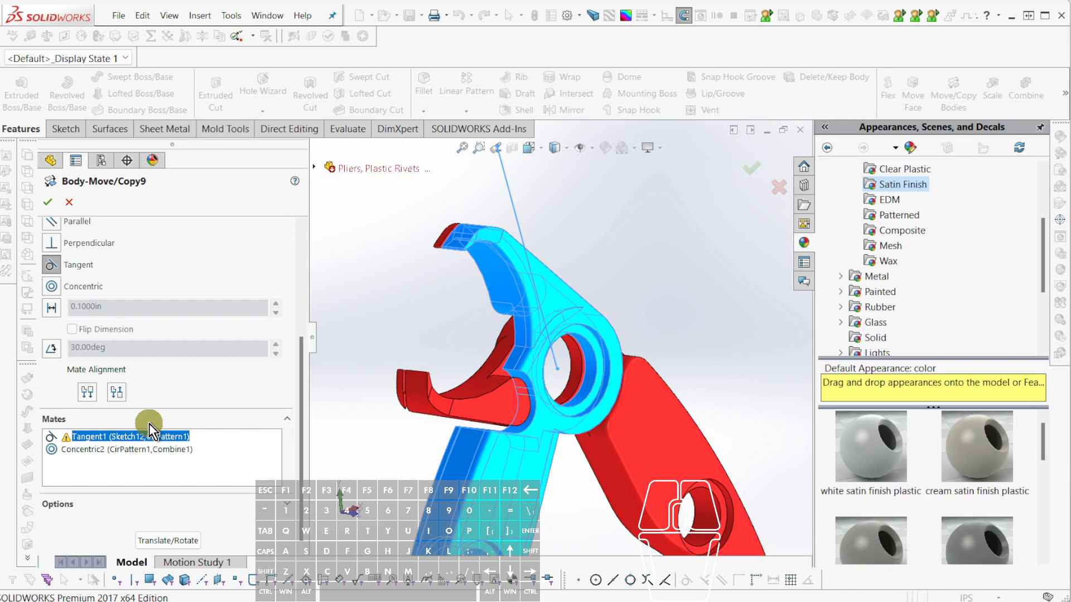
pyautogui.click(149, 423)
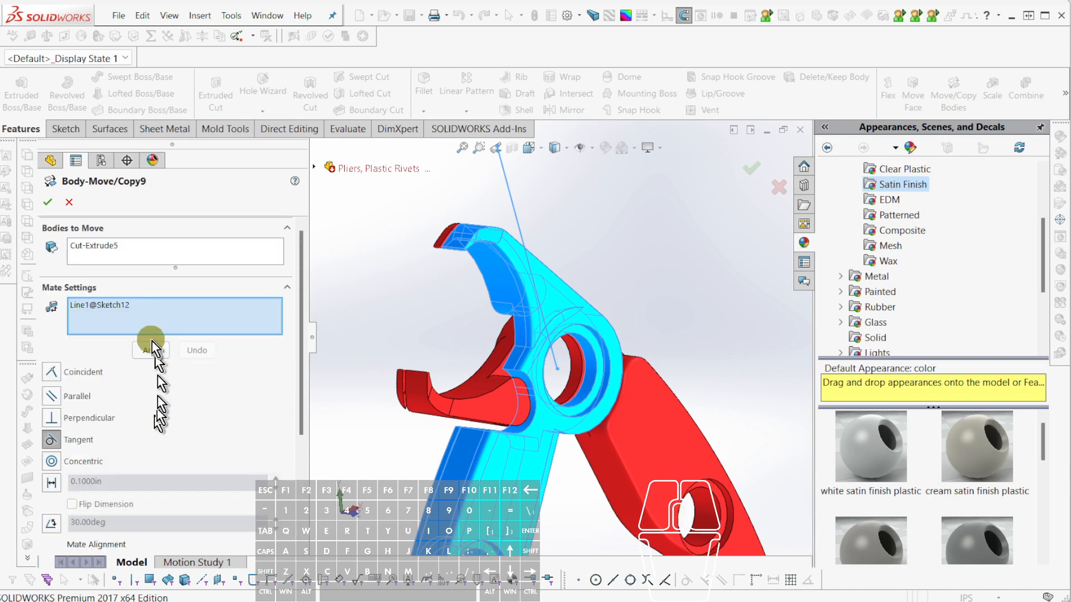
pyautogui.click(506, 316)
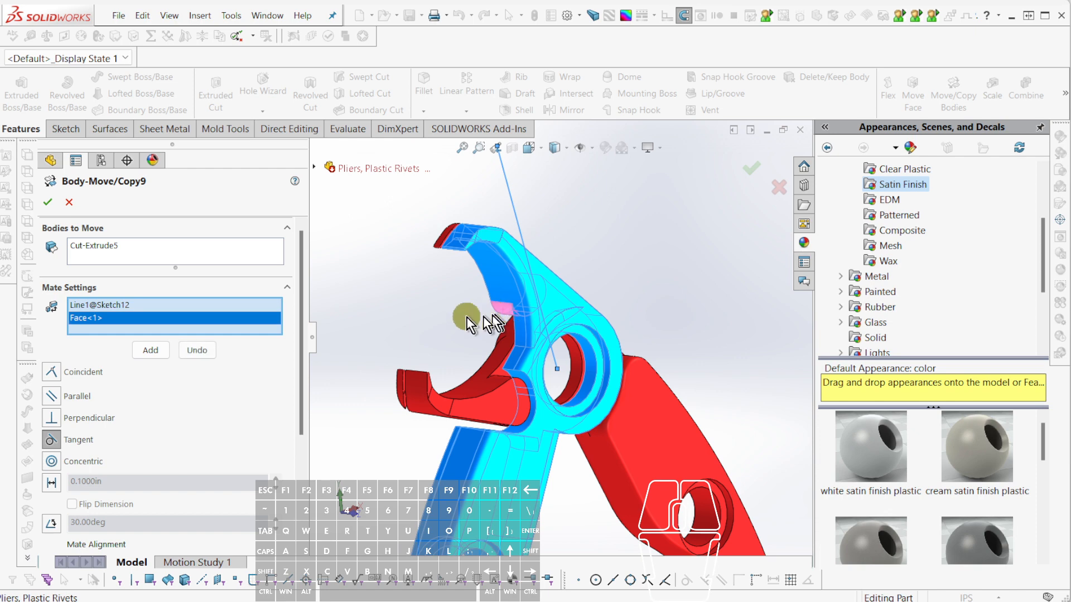
pyautogui.click(150, 349)
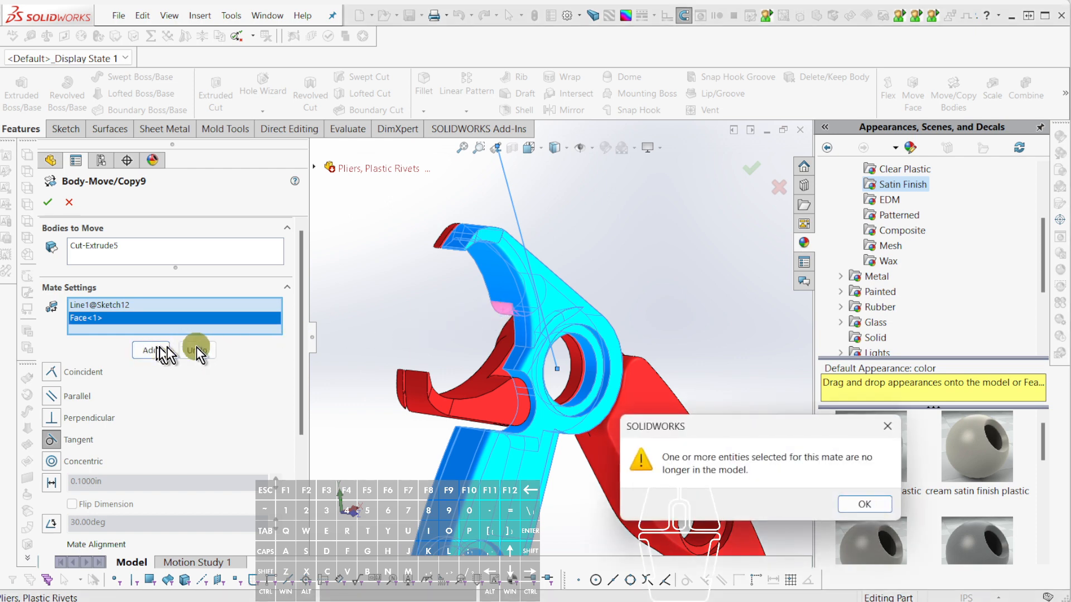
pyautogui.click(859, 504)
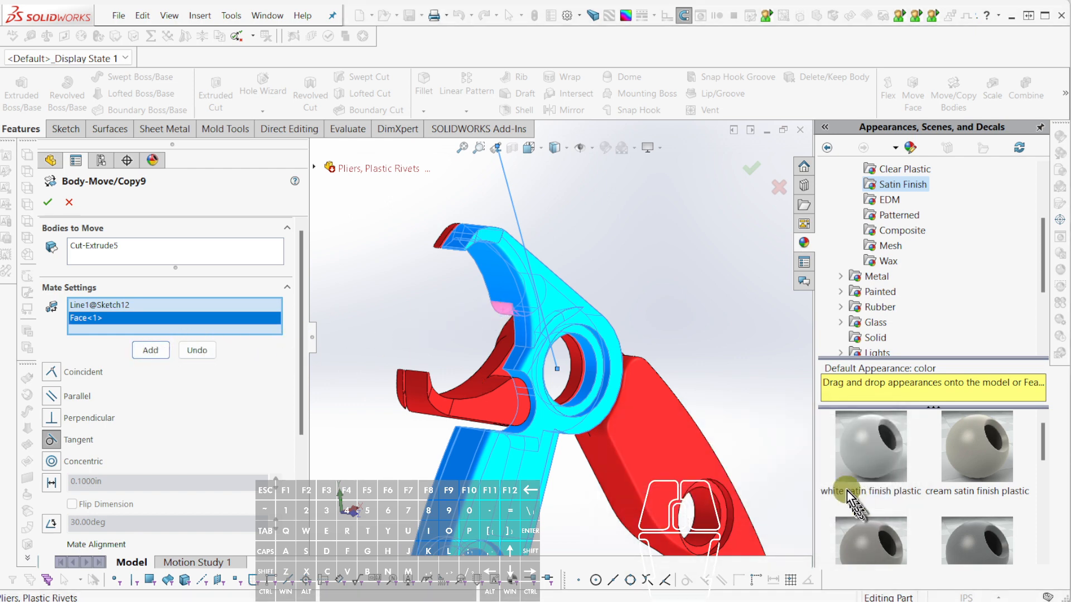
# Clear and reselect the upper jaw's Cut-Extrude5 body as the body to move, and try to add the tangent mate again.
pyautogui.moveTo(638, 403); pyautogui.dragTo(375, 327, button='middle')
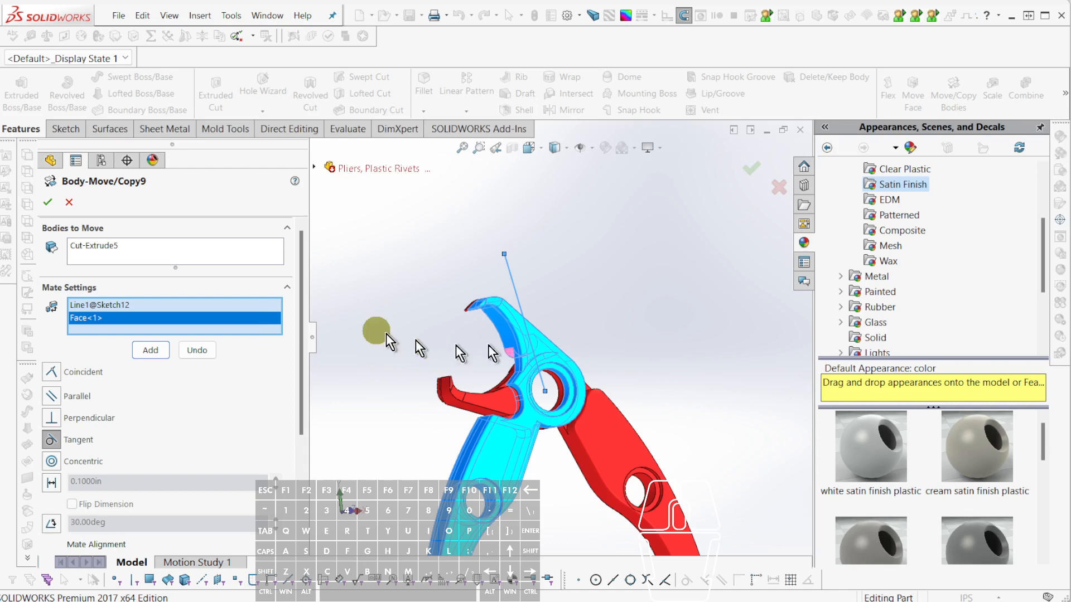
pyautogui.rightClick(150, 258)
pyautogui.click(170, 282)
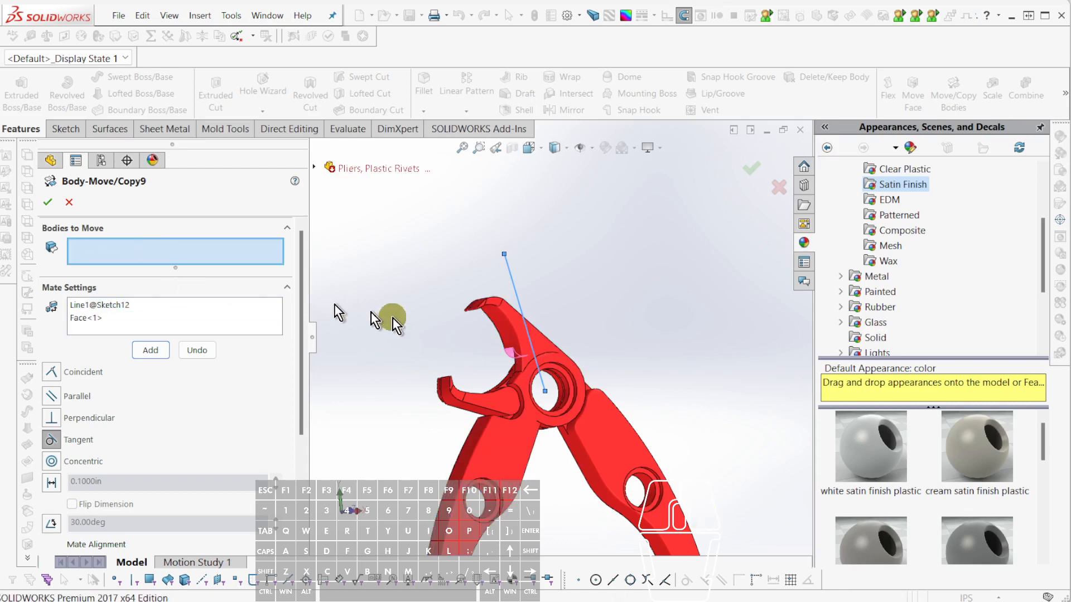
pyautogui.click(519, 338)
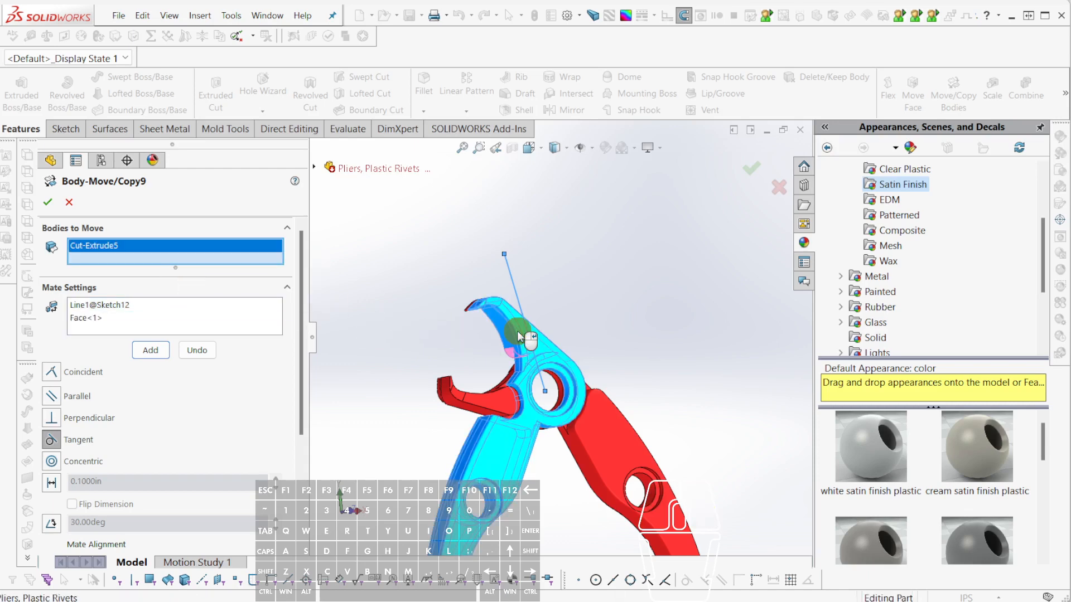
pyautogui.click(143, 351)
pyautogui.click(198, 351)
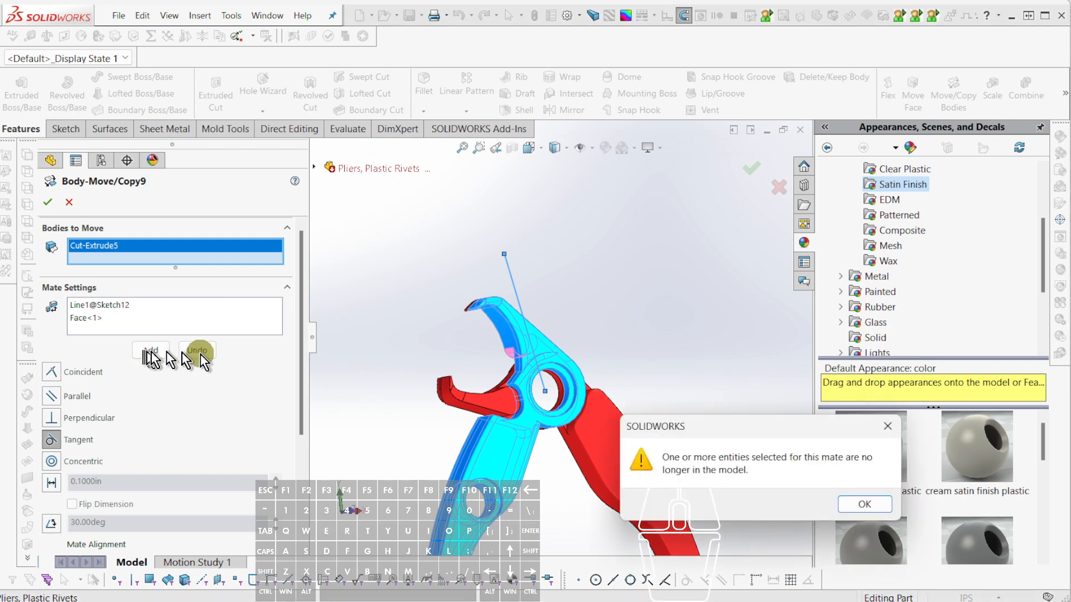
pyautogui.click(859, 504)
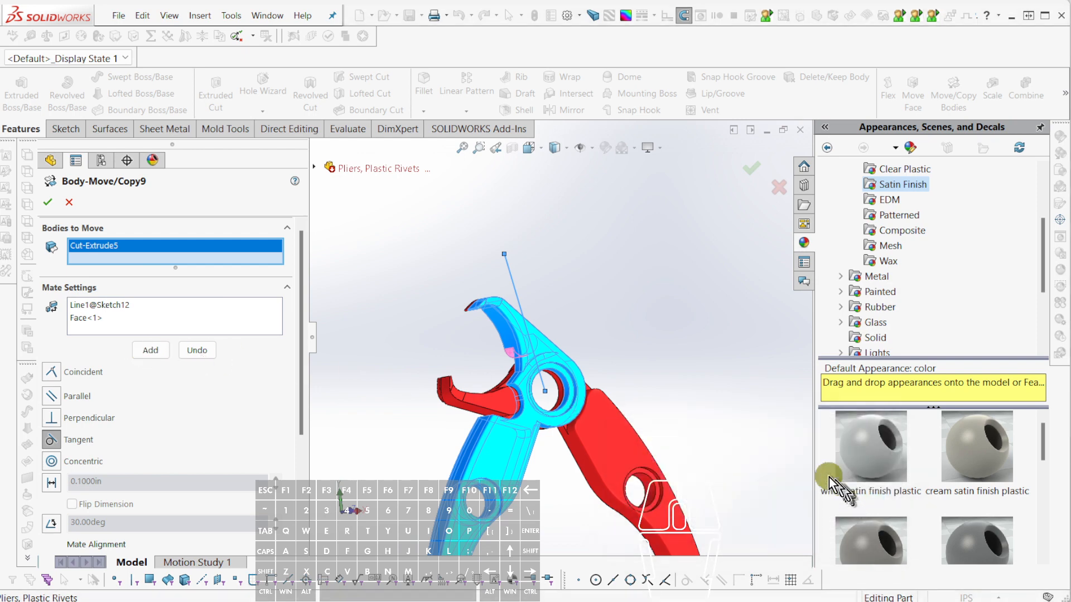
# Review the Tangent1 references, delete the Concentric2 mate from Body-Move/Copy9 and accept the feature.
pyautogui.scroll(-4, 598, 389)
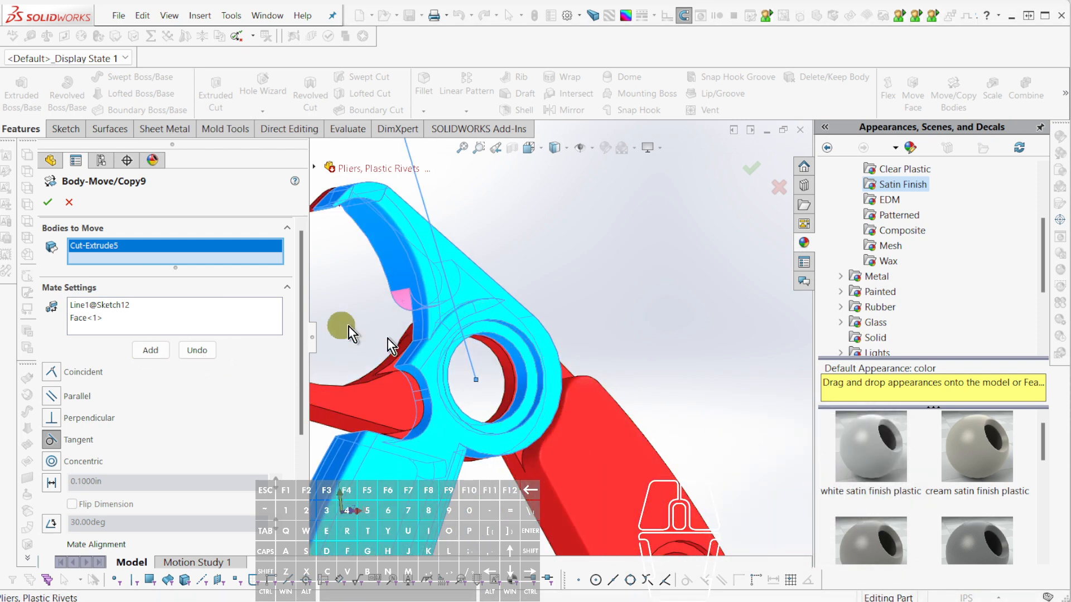
pyautogui.scroll(-3, 207, 393)
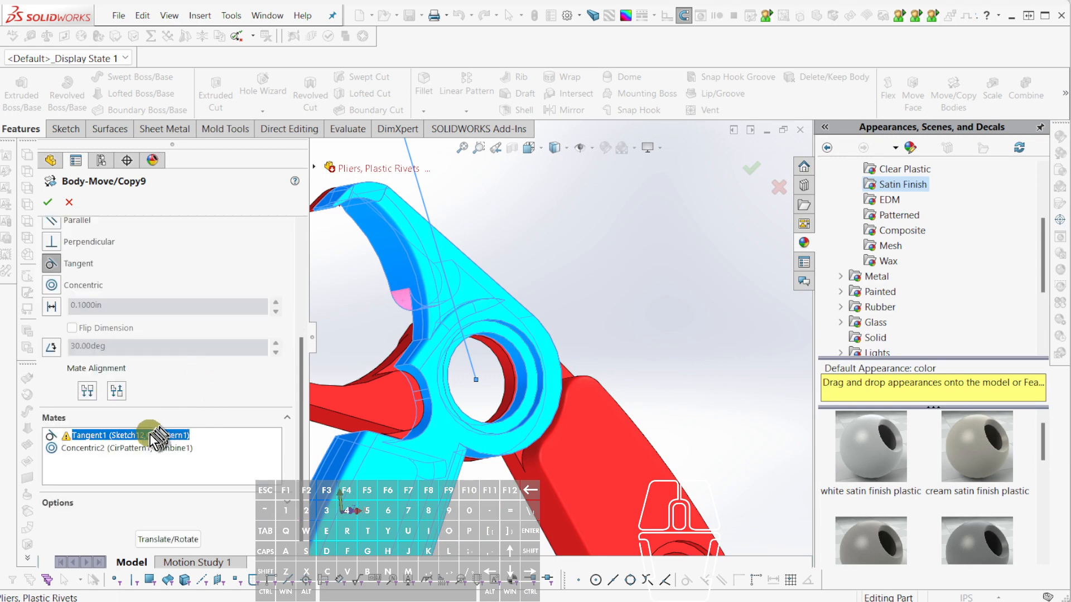
pyautogui.scroll(3, 155, 427)
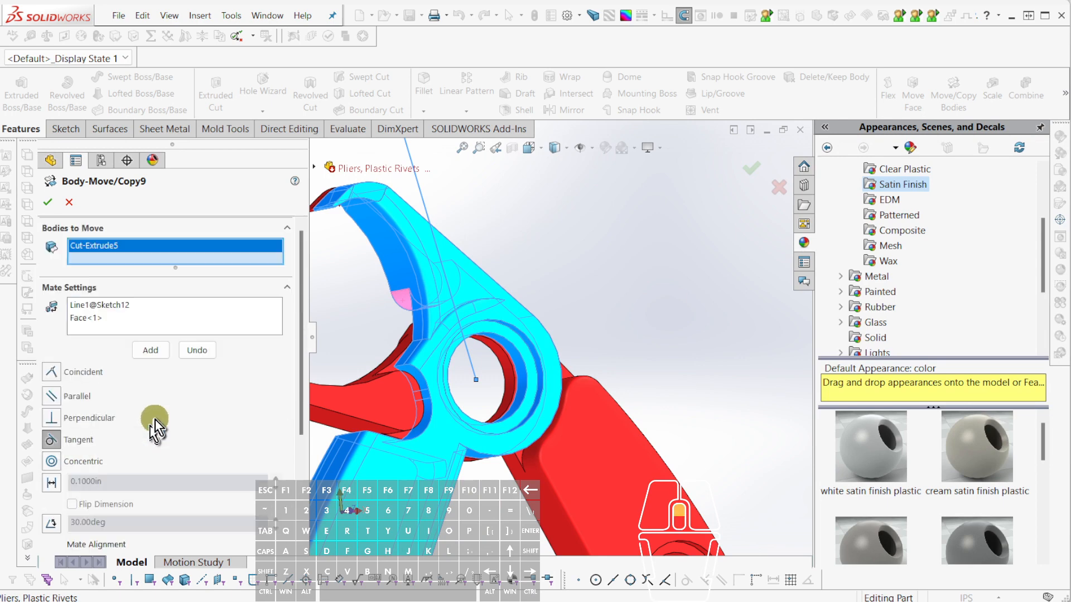
pyautogui.click(123, 309)
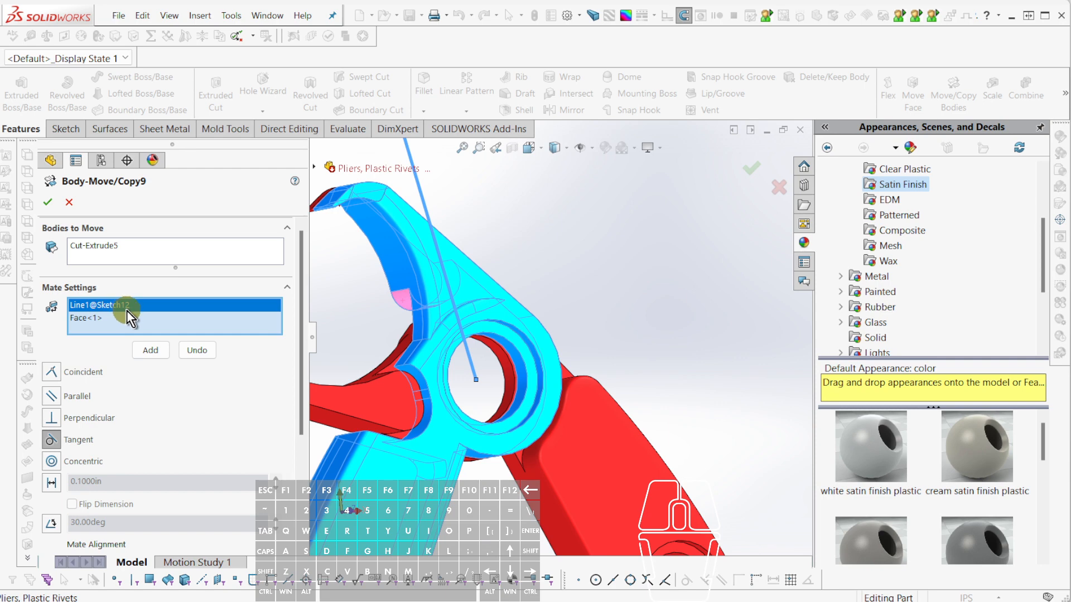
pyautogui.moveTo(389, 291)
pyautogui.mouseDown(button='middle')
pyautogui.moveTo(354, 313)
pyautogui.moveTo(420, 279)
pyautogui.moveTo(407, 268)
pyautogui.moveTo(360, 304)
pyautogui.moveTo(385, 293)
pyautogui.mouseUp(button='middle')
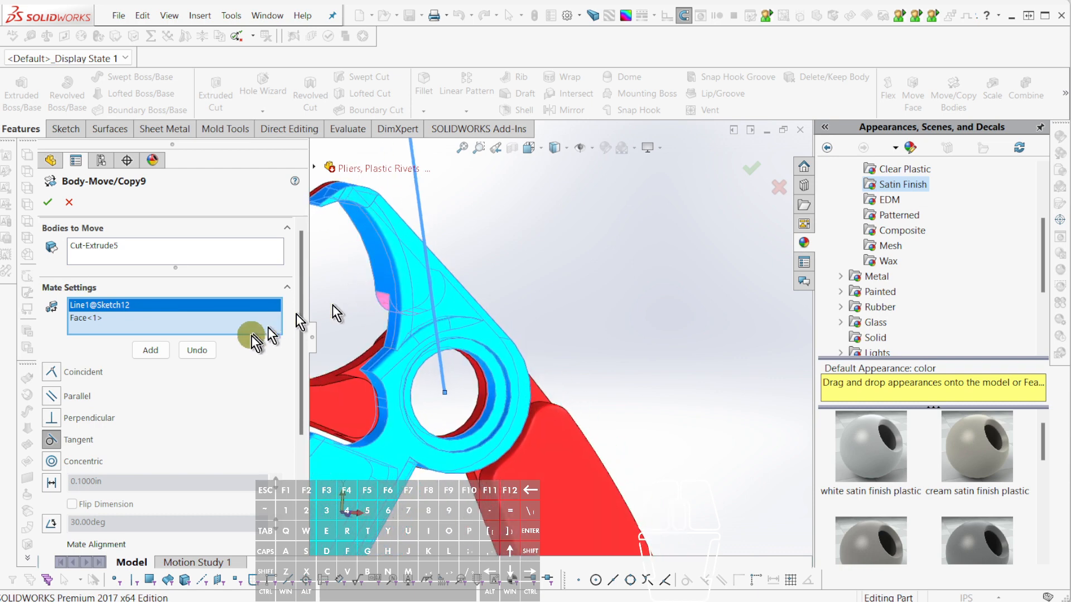
pyautogui.scroll(-3, 247, 338)
pyautogui.click(127, 450)
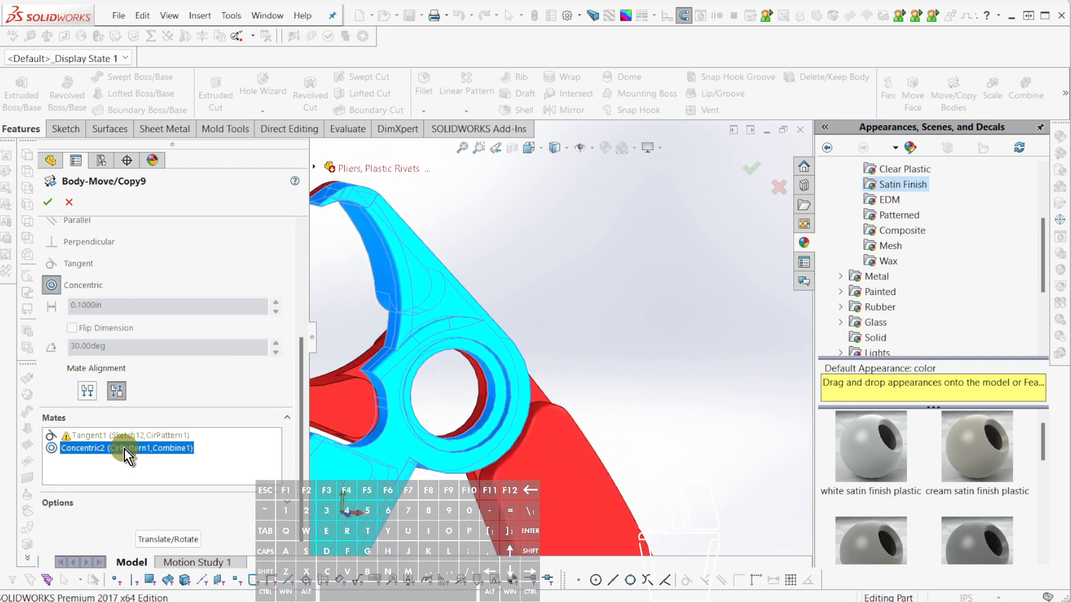
pyautogui.press('Delete')
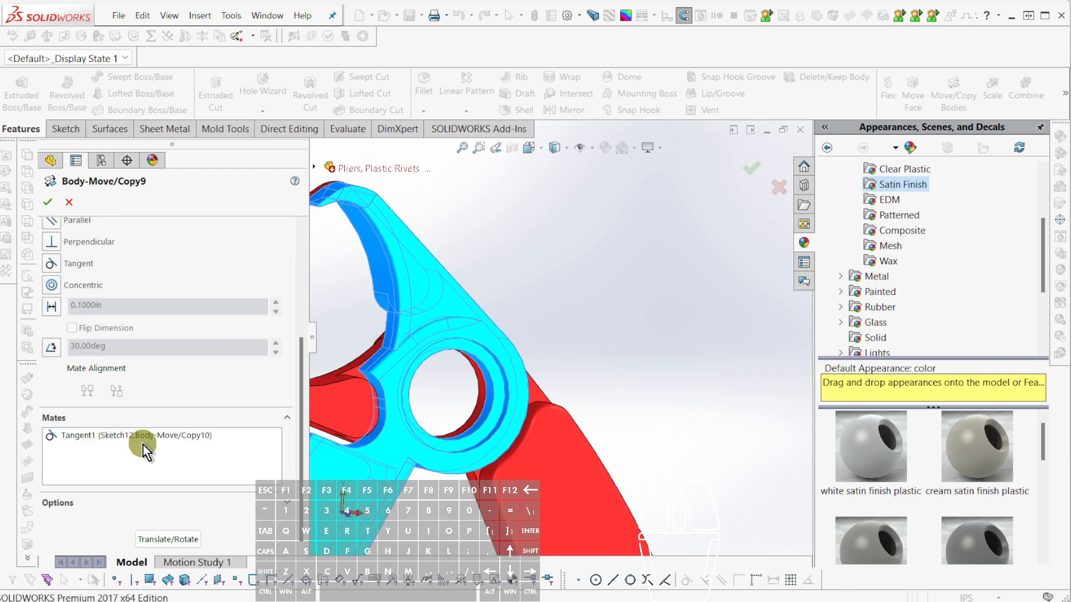
pyautogui.click(48, 201)
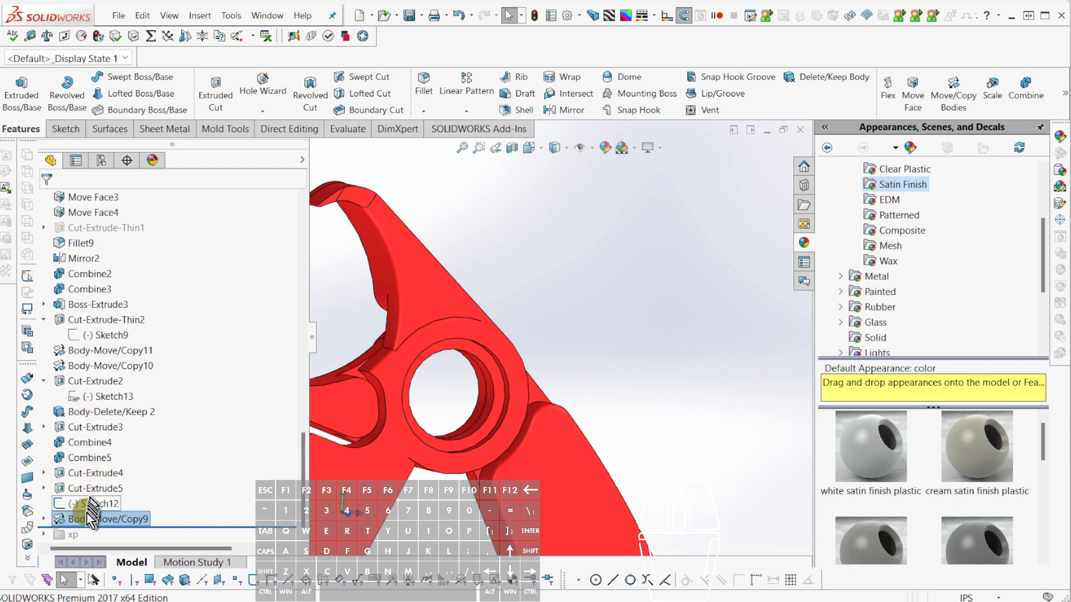
# Reopen Body-Move/Copy9 for editing and reapply its Tangent1 mate between the Sketch12 line and the upper jaw's small inner face.
pyautogui.rightClick(86, 527)
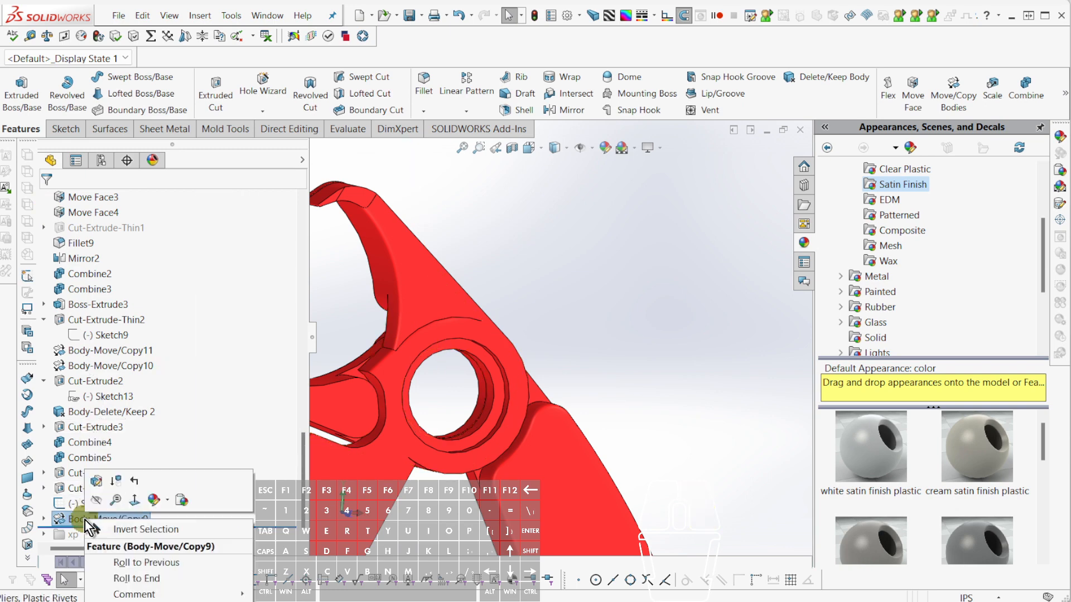
pyautogui.click(99, 481)
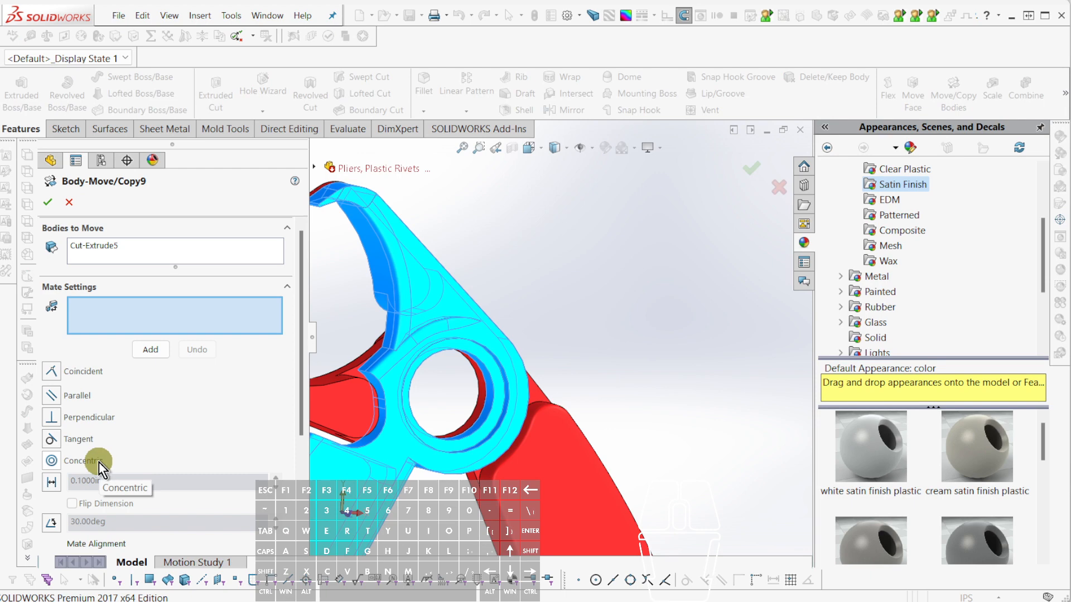
pyautogui.scroll(-3, 145, 343)
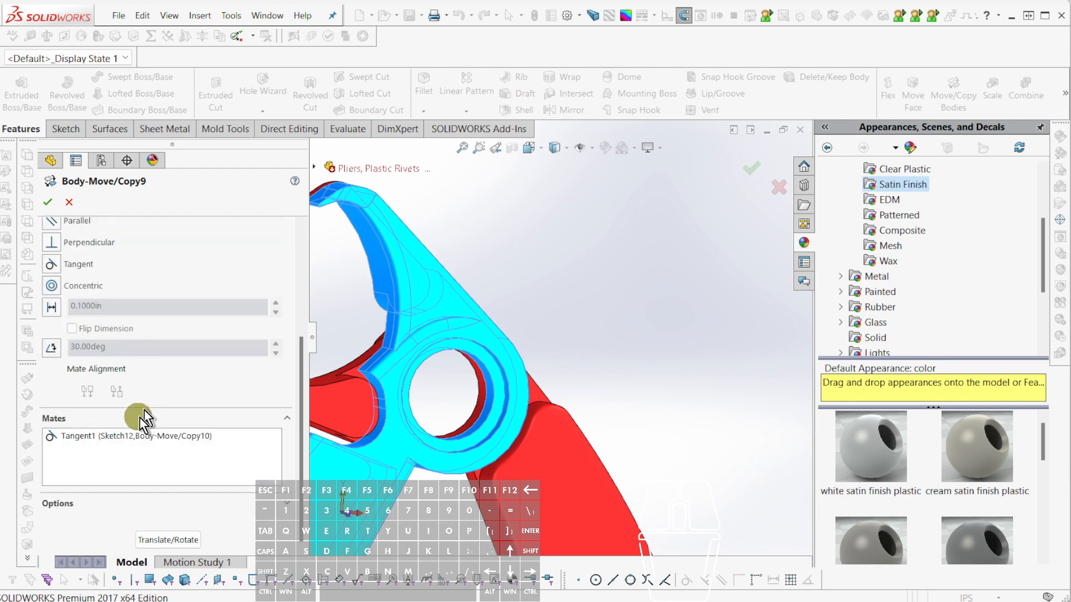
pyautogui.click(130, 467)
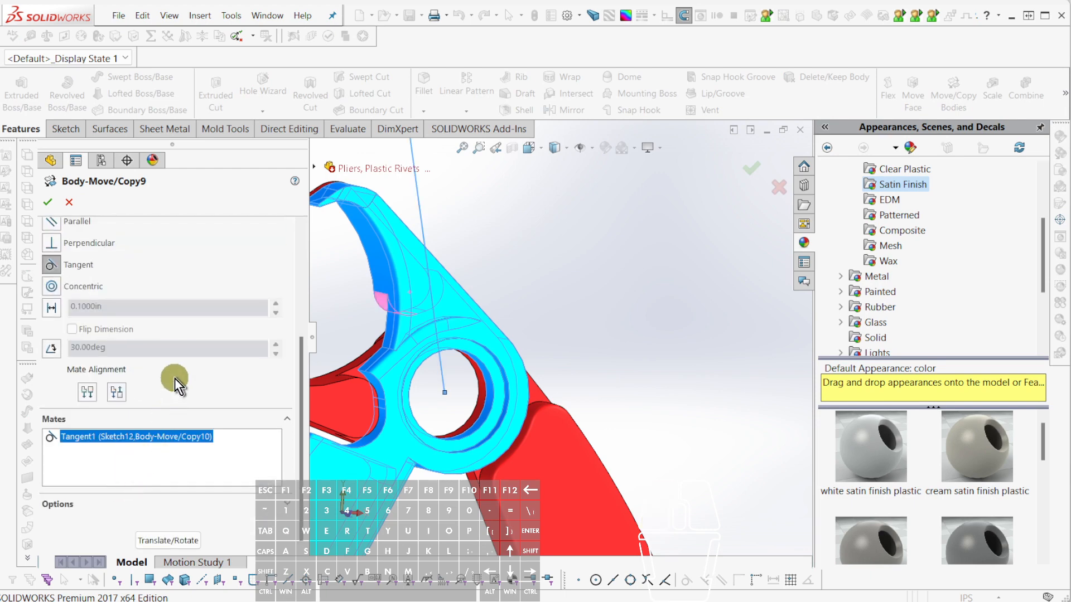
pyautogui.scroll(3, 225, 411)
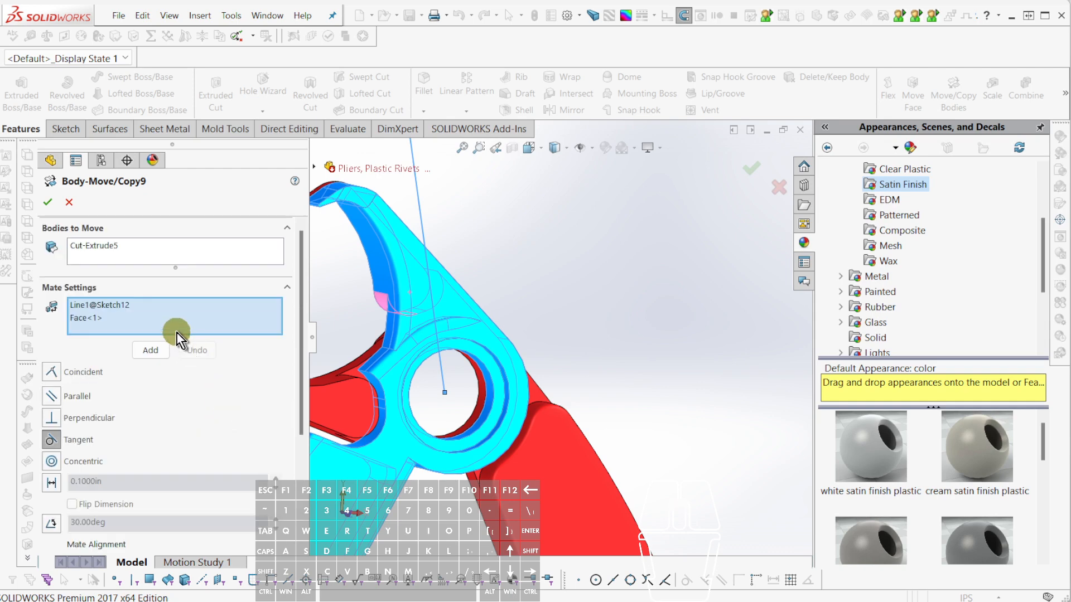
pyautogui.click(152, 350)
# Add a concentric mate between the pivot-hole faces of the upper jaw and the other half of the pliers, and accept the feature.
pyautogui.click(51, 461)
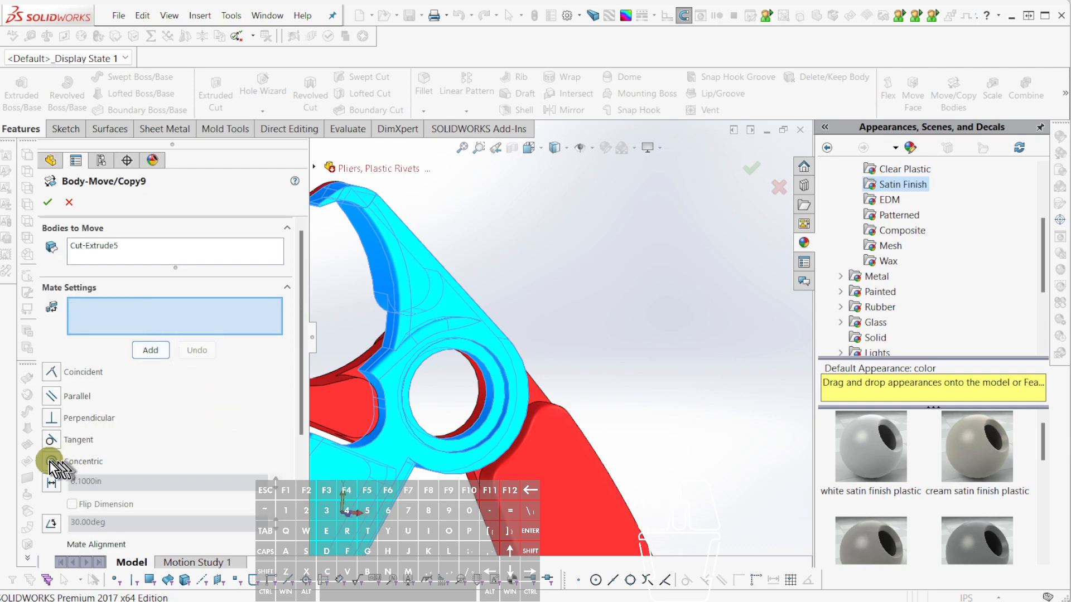
pyautogui.click(448, 407)
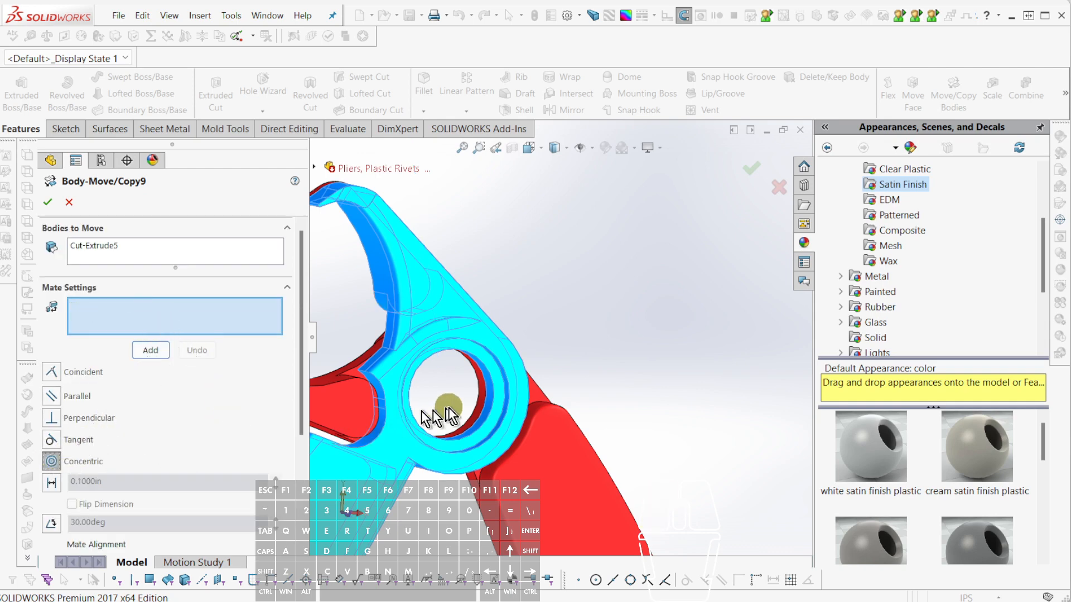
pyautogui.click(485, 405)
pyautogui.click(483, 400)
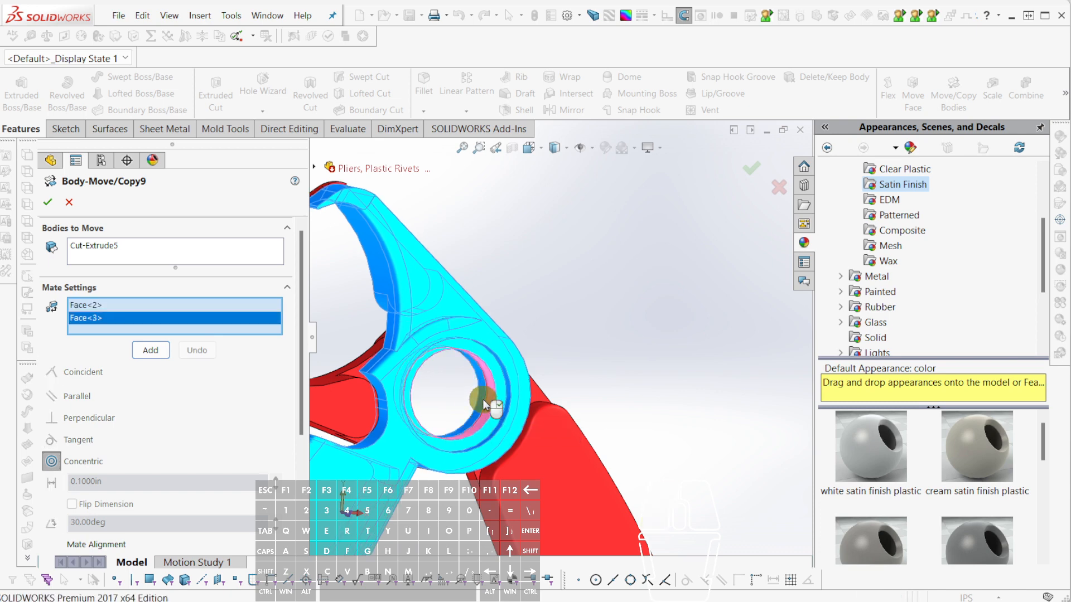
pyautogui.click(151, 350)
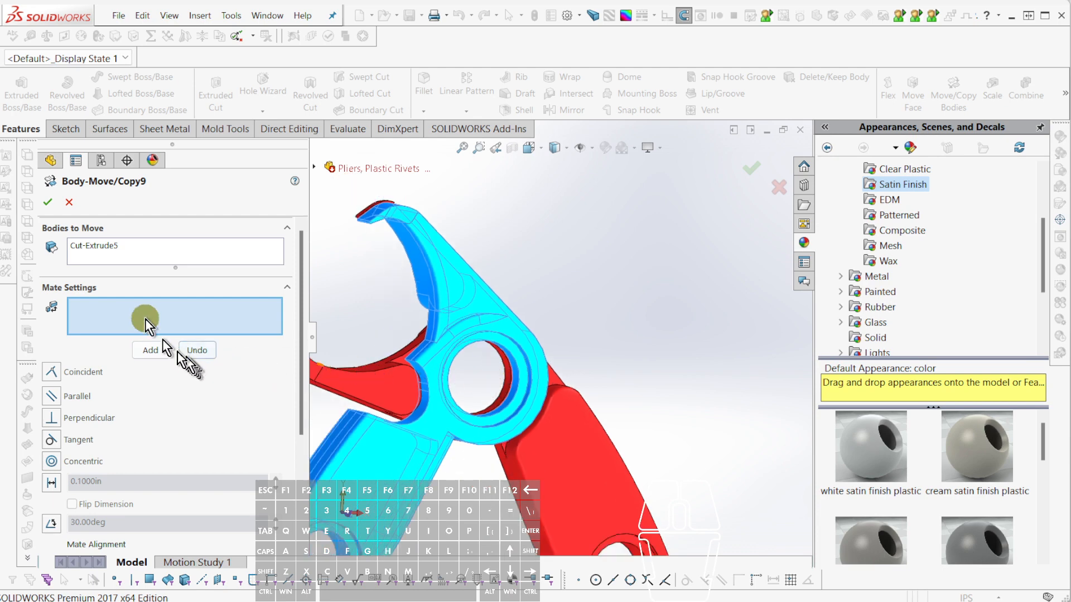
pyautogui.click(47, 202)
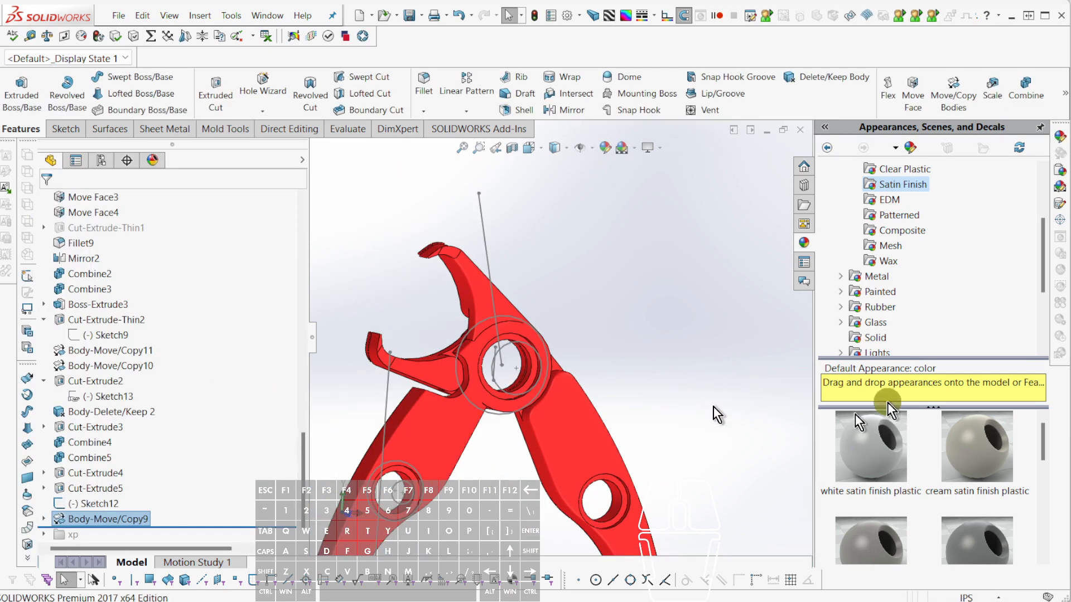
# Swing the free end of the Sketch12 line toward the lower jaw in successive moves to rotate the upper jaw nearly closed.
pyautogui.moveTo(764, 370)
pyautogui.mouseDown(button='middle')
pyautogui.moveTo(728, 381)
pyautogui.moveTo(641, 311)
pyautogui.moveTo(522, 304)
pyautogui.moveTo(520, 316)
pyautogui.moveTo(485, 320)
pyautogui.moveTo(351, 308)
pyautogui.moveTo(409, 268)
pyautogui.moveTo(527, 239)
pyautogui.moveTo(540, 254)
pyautogui.mouseUp(button='middle')
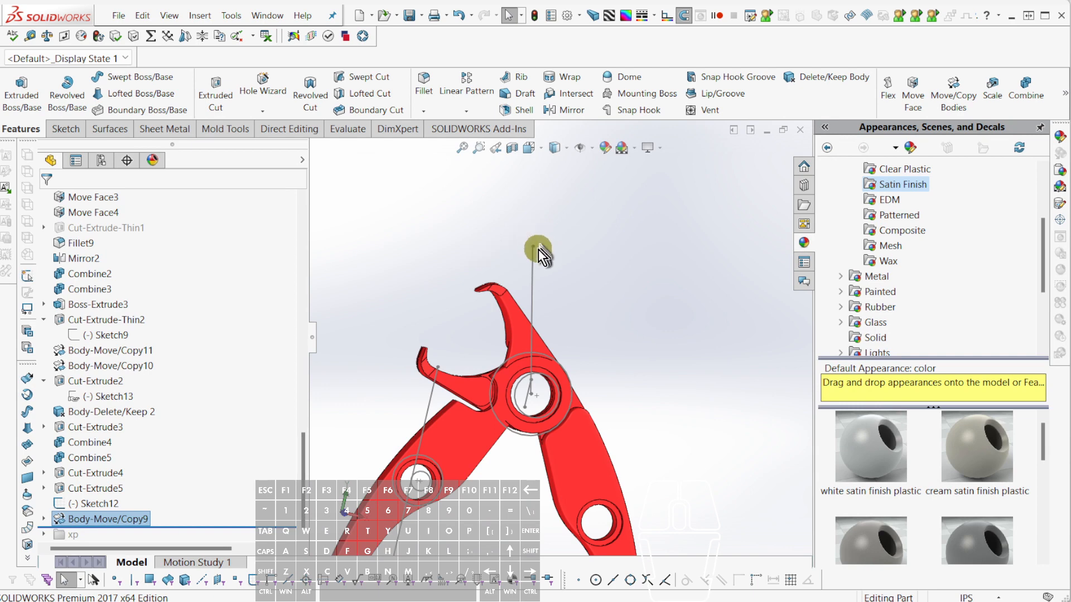
pyautogui.moveTo(532, 250)
pyautogui.mouseDown()
pyautogui.moveTo(493, 234)
pyautogui.moveTo(443, 250)
pyautogui.mouseUp()
pyautogui.doubleClick(443, 250)
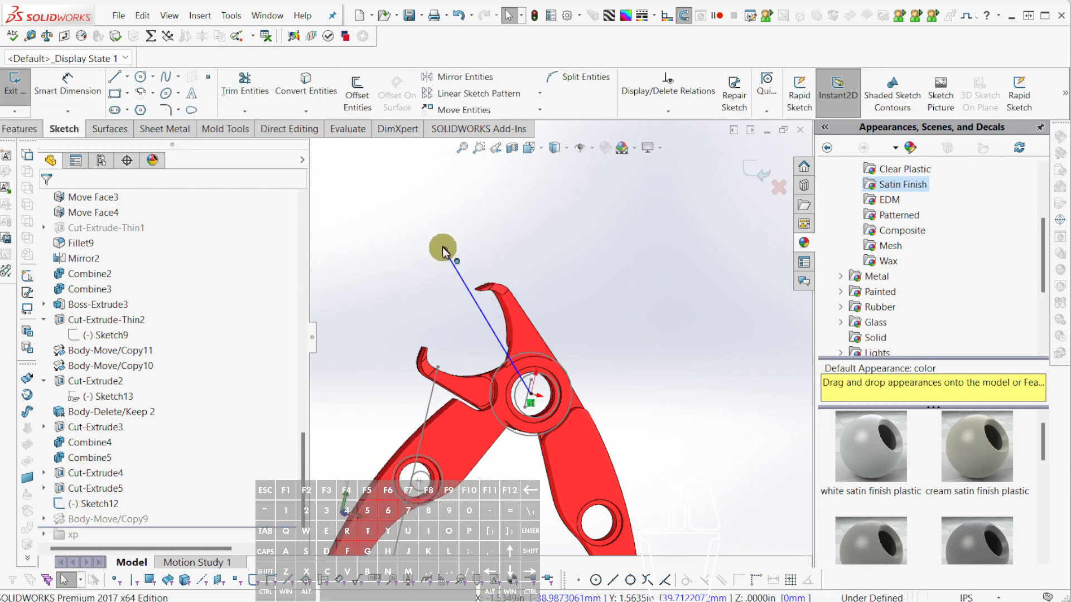
pyautogui.moveTo(443, 247); pyautogui.dragTo(394, 275)
pyautogui.doubleClick(394, 274)
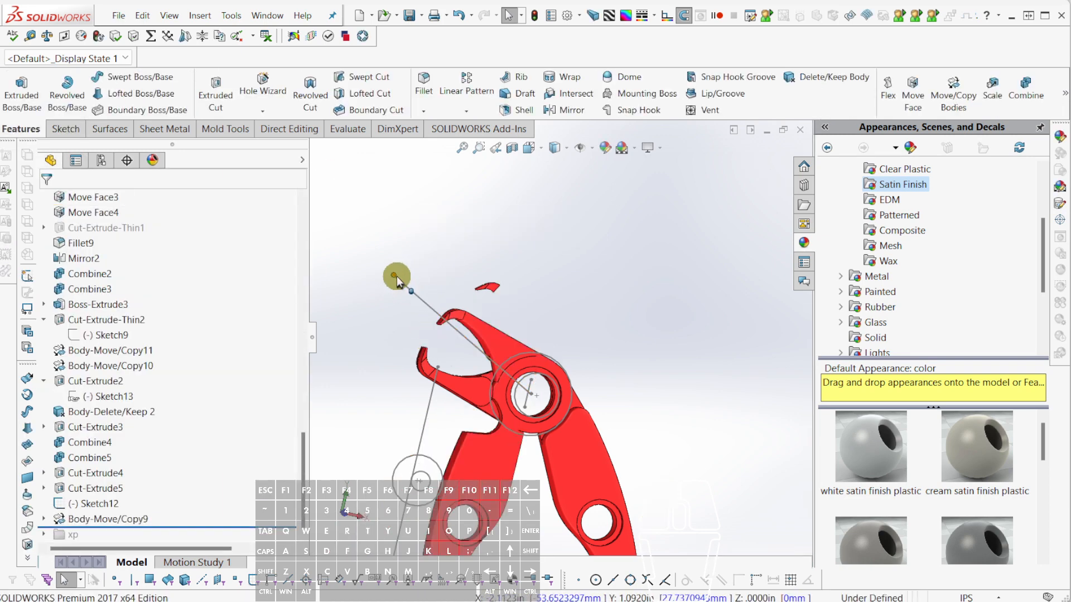
pyautogui.moveTo(394, 273); pyautogui.dragTo(359, 294)
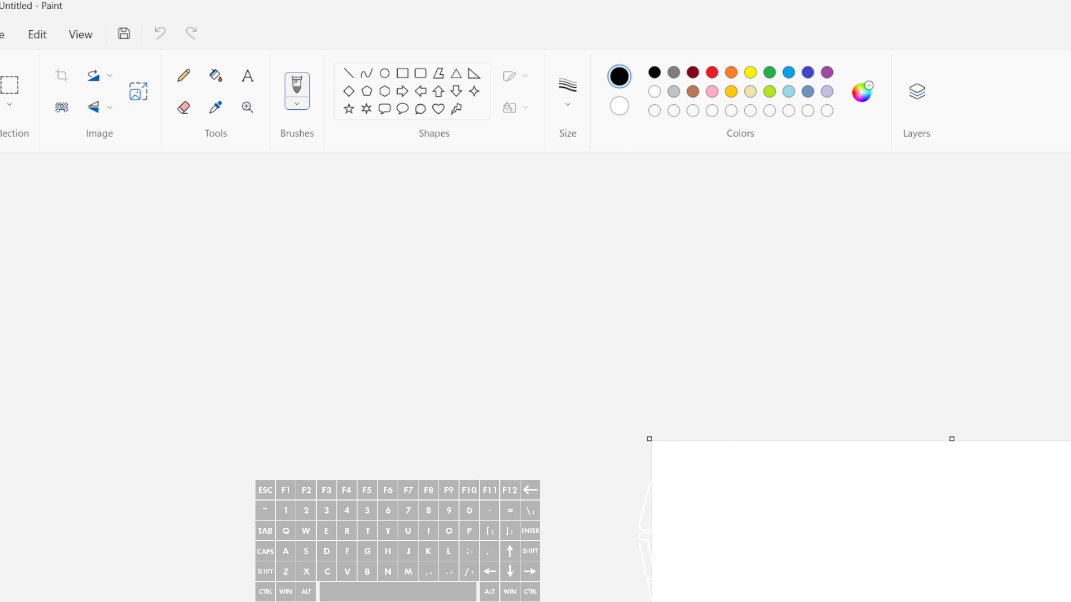
pyautogui.hotkey('alt', 'Tab')
pyautogui.hotkey('alt', 'Tab')
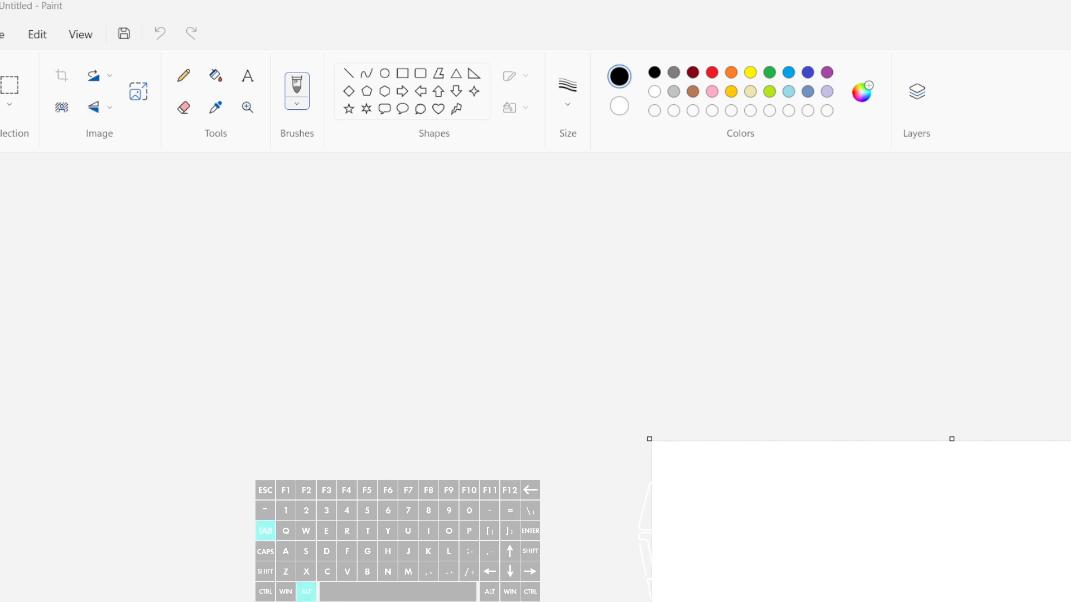
pyautogui.click(711, 275)
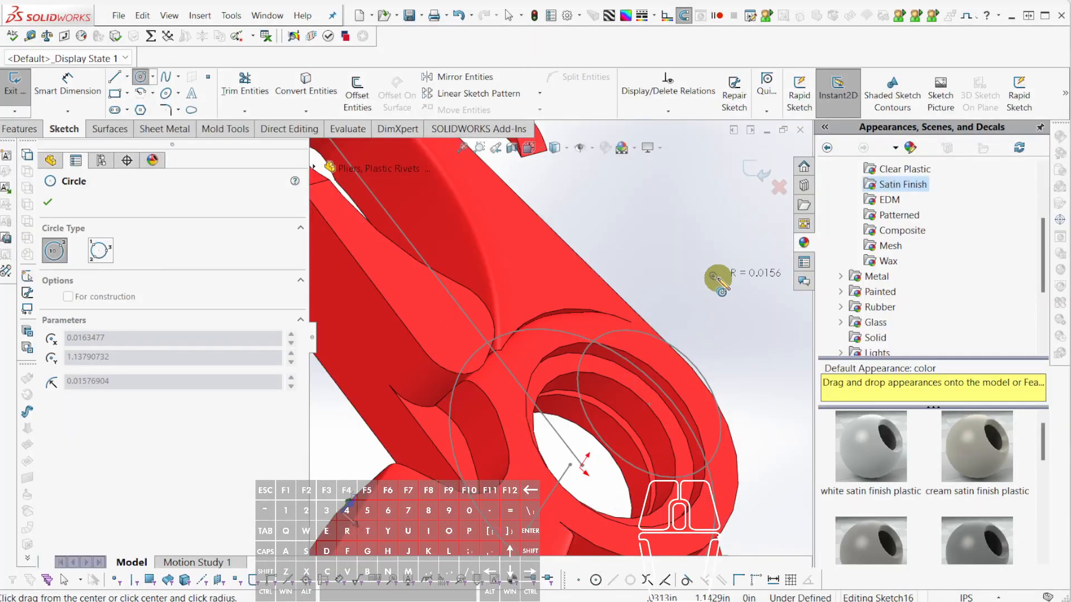
pyautogui.scroll(2, 720, 283)
pyautogui.moveTo(722, 286); pyautogui.dragTo(519, 340, button='middle')
pyautogui.scroll(-2, 522, 344)
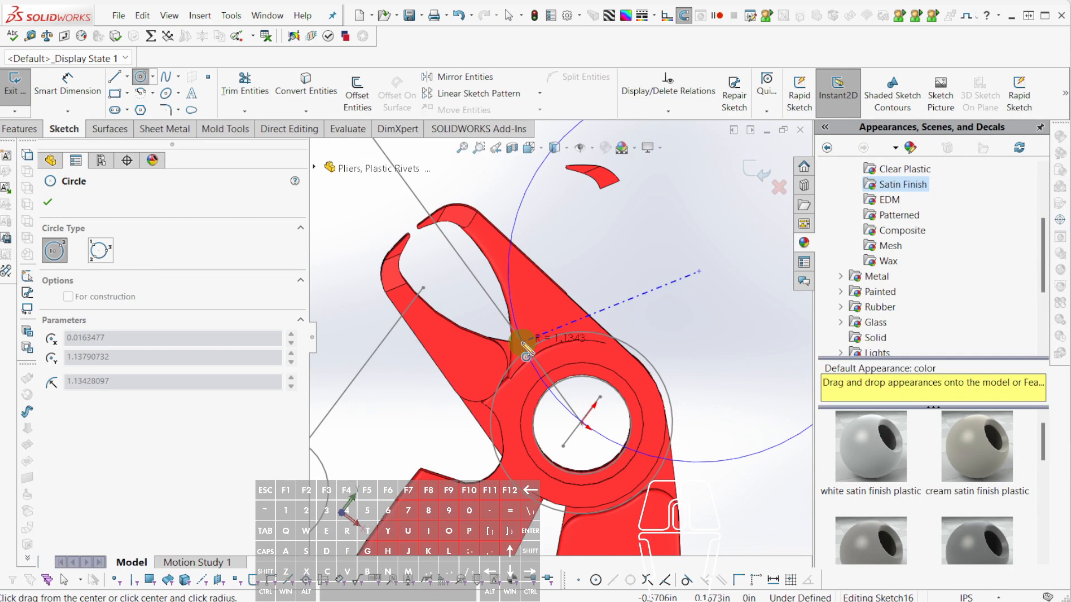
pyautogui.press('Escape')
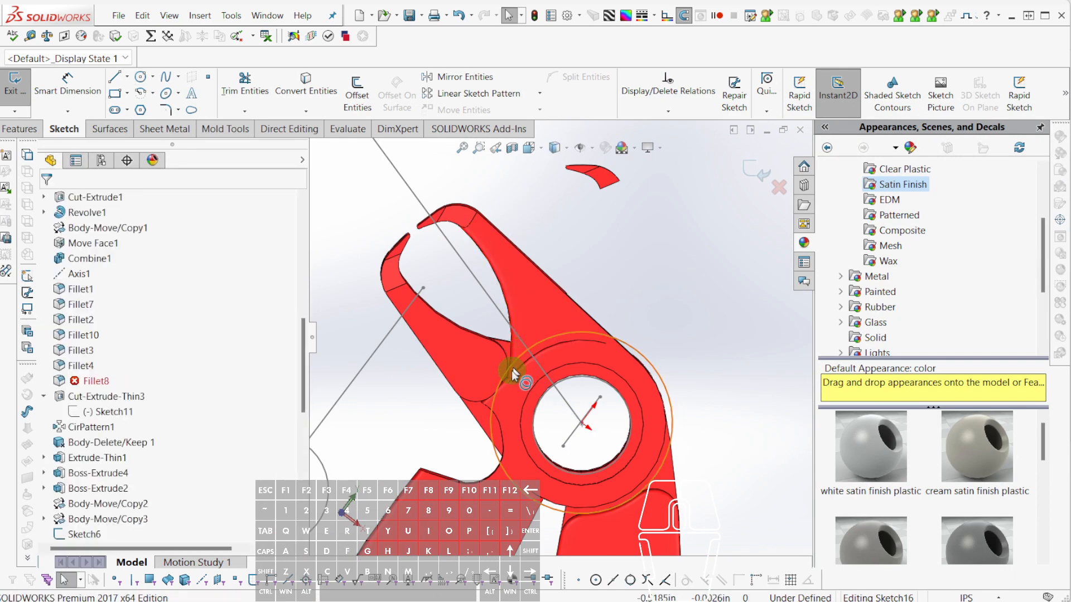
pyautogui.press('Escape')
# Offset the outline of the lower jaw's flat face outward by 0.06 in within the open sketch.
pyautogui.scroll(-3, 495, 416)
pyautogui.click(483, 293)
pyautogui.moveTo(490, 292); pyautogui.dragTo(504, 341, button='middle')
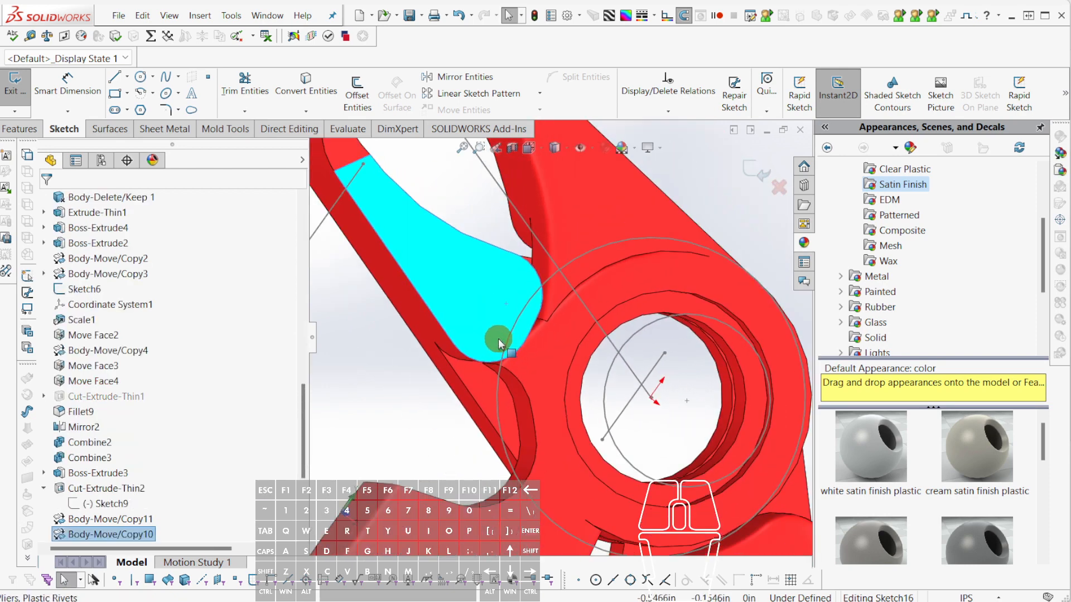
pyautogui.press('o')
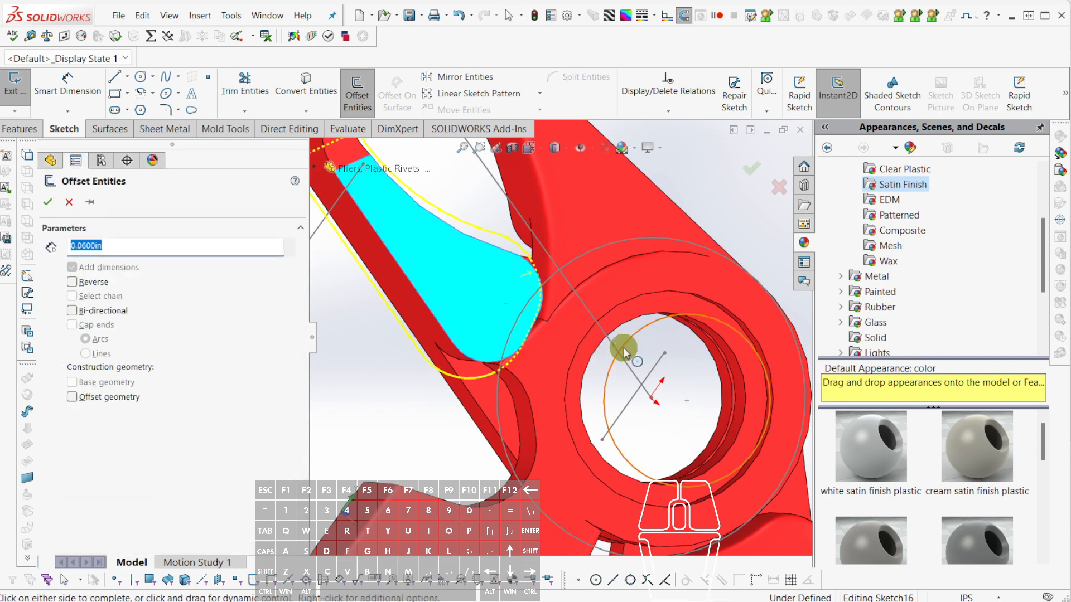
pyautogui.click(697, 401)
pyautogui.press('Escape')
pyautogui.scroll(3, 666, 399)
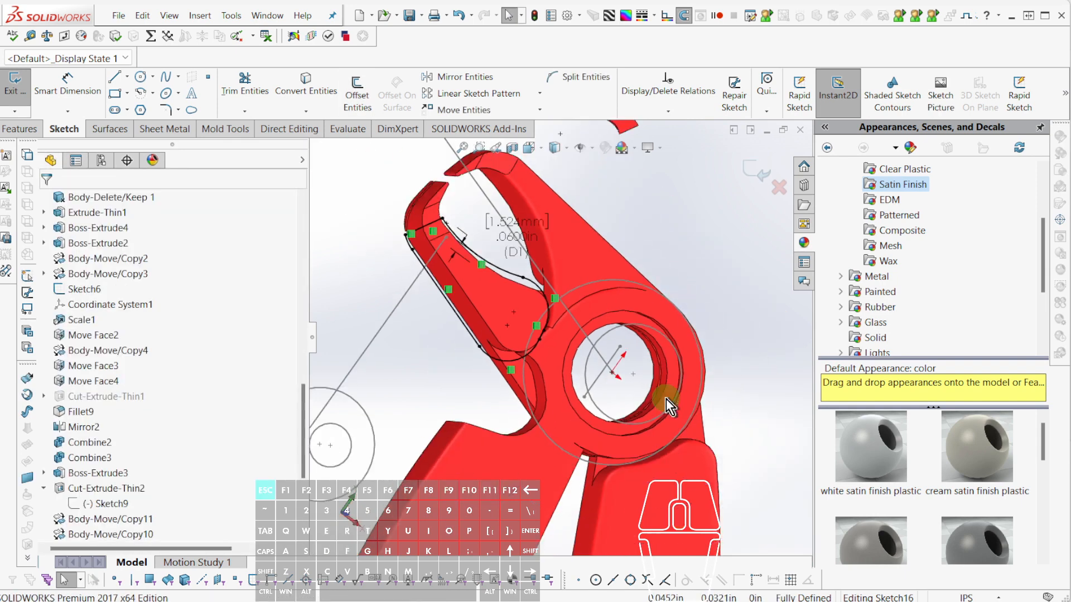
pyautogui.scroll(-2, 647, 377)
pyautogui.moveTo(647, 377)
pyautogui.mouseDown(button='middle')
pyautogui.moveTo(646, 394)
pyautogui.moveTo(617, 396)
pyautogui.mouseUp(button='middle')
pyautogui.scroll(-3, 524, 357)
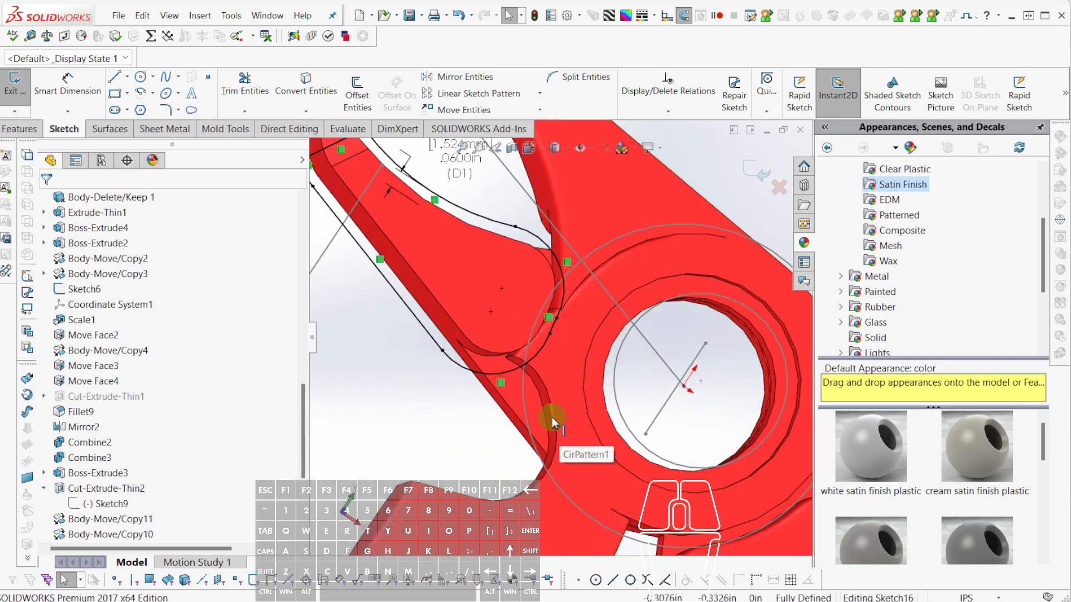
# Trim away the excess offset curve beside the pivot and along the lower jaw's outer edge.
pyautogui.scroll(-3, 581, 396)
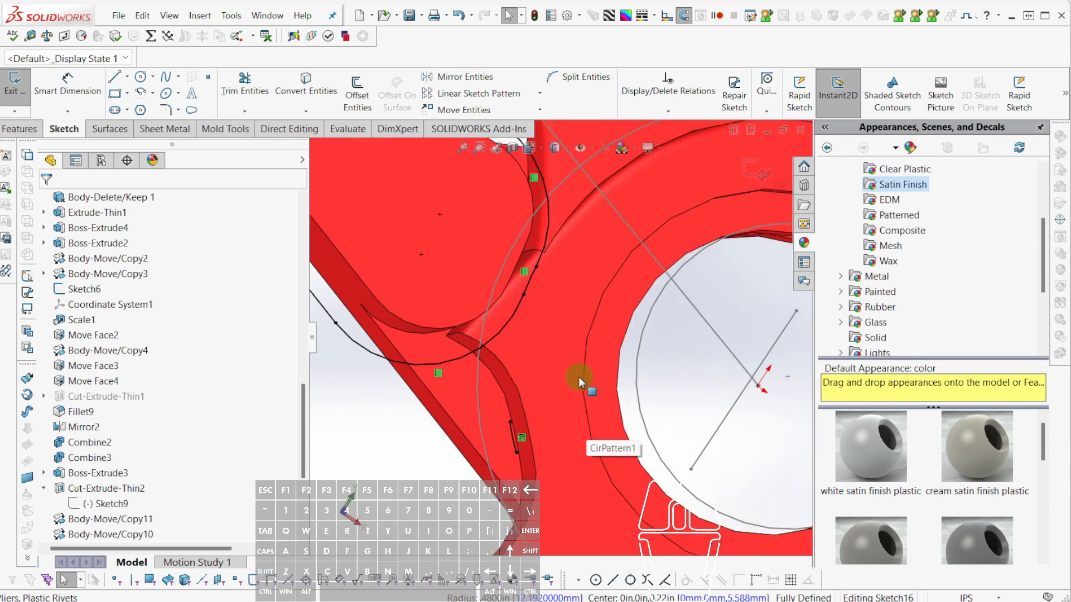
pyautogui.hotkey('ctrl', 'shift', 'e')
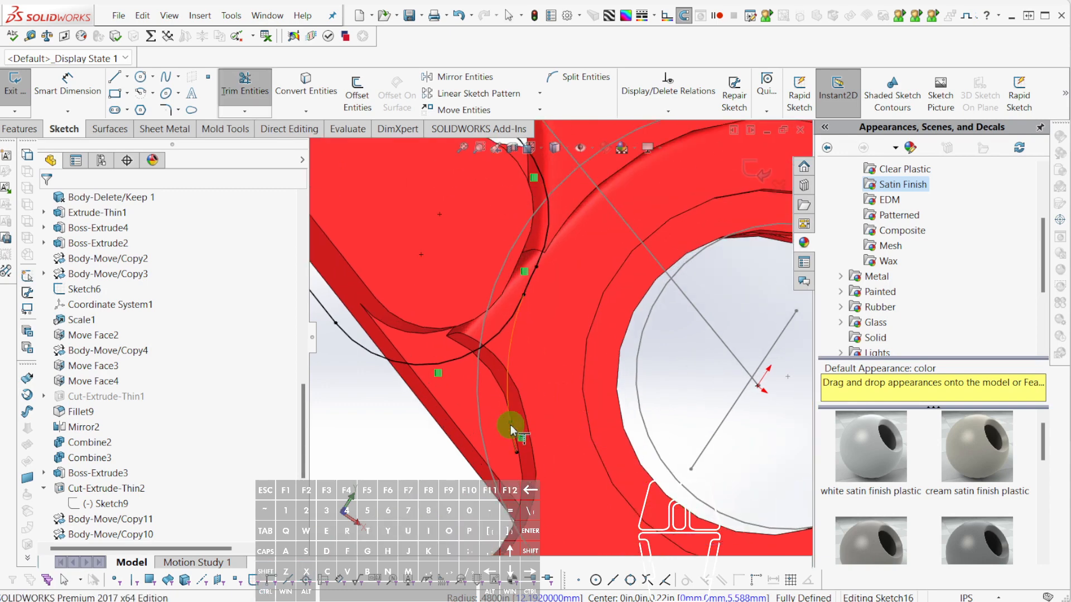
pyautogui.moveTo(492, 375); pyautogui.dragTo(483, 342)
pyautogui.scroll(3, 482, 372)
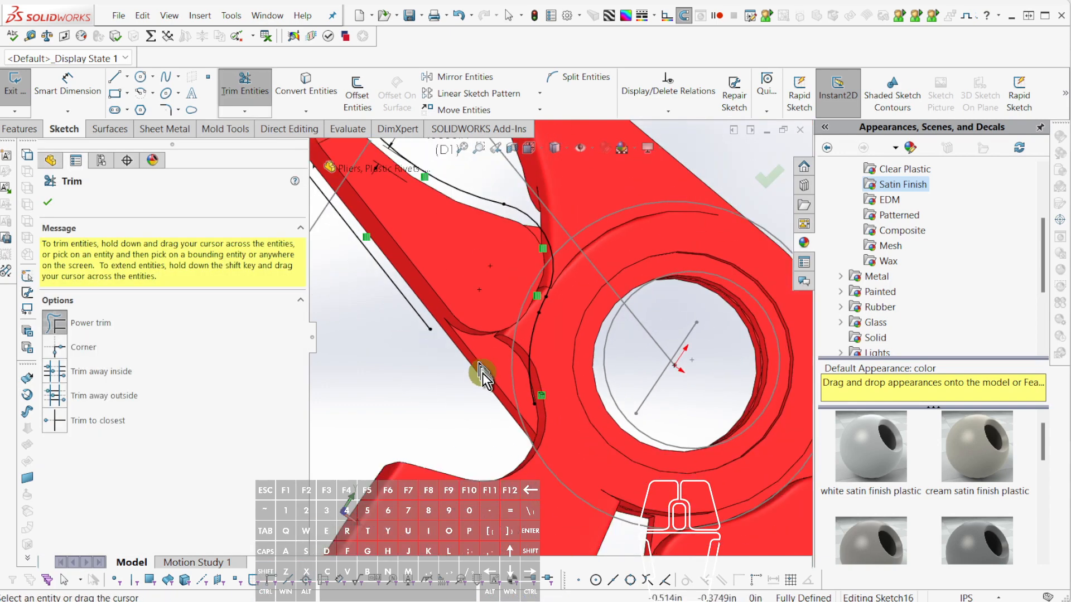
pyautogui.moveTo(455, 382); pyautogui.dragTo(418, 310)
pyautogui.press('Escape')
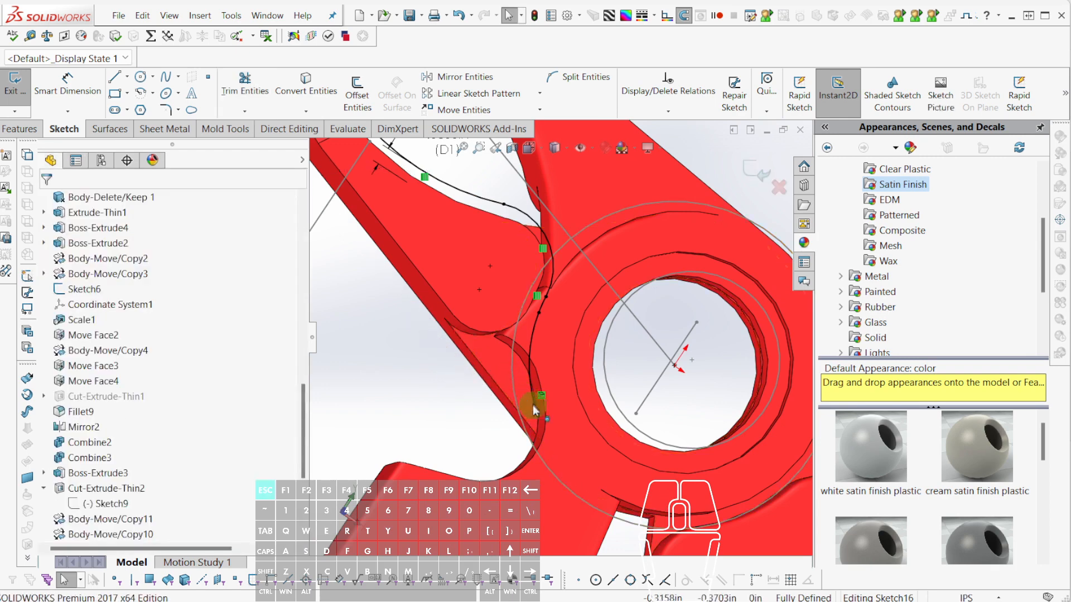
# Close the offset profile with two connected lines running outside the lower jaw, joining the curve's pivot end to its tip end.
pyautogui.press('l')
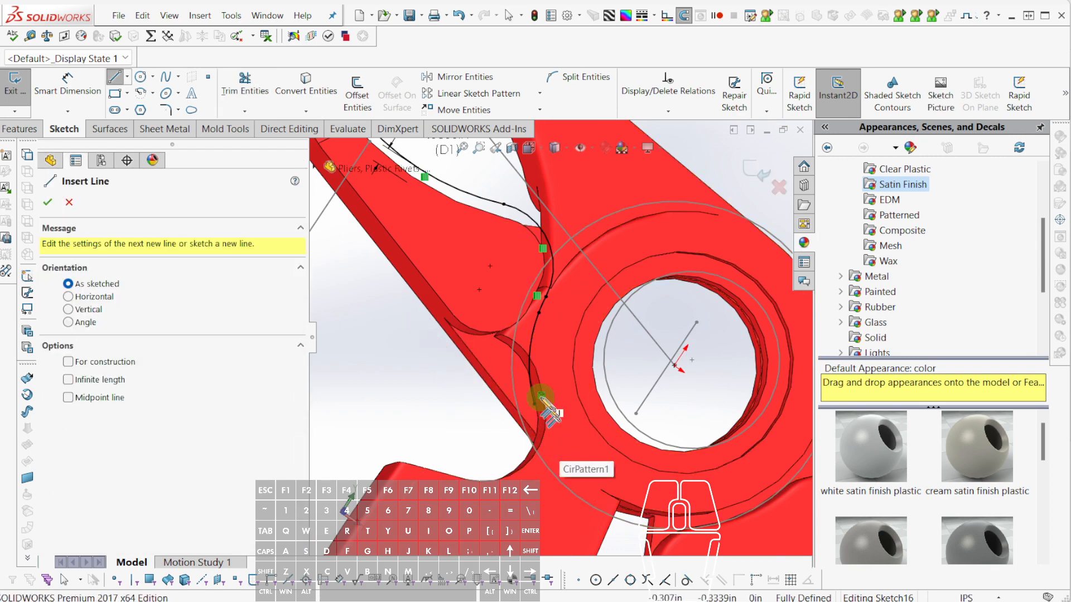
pyautogui.click(537, 409)
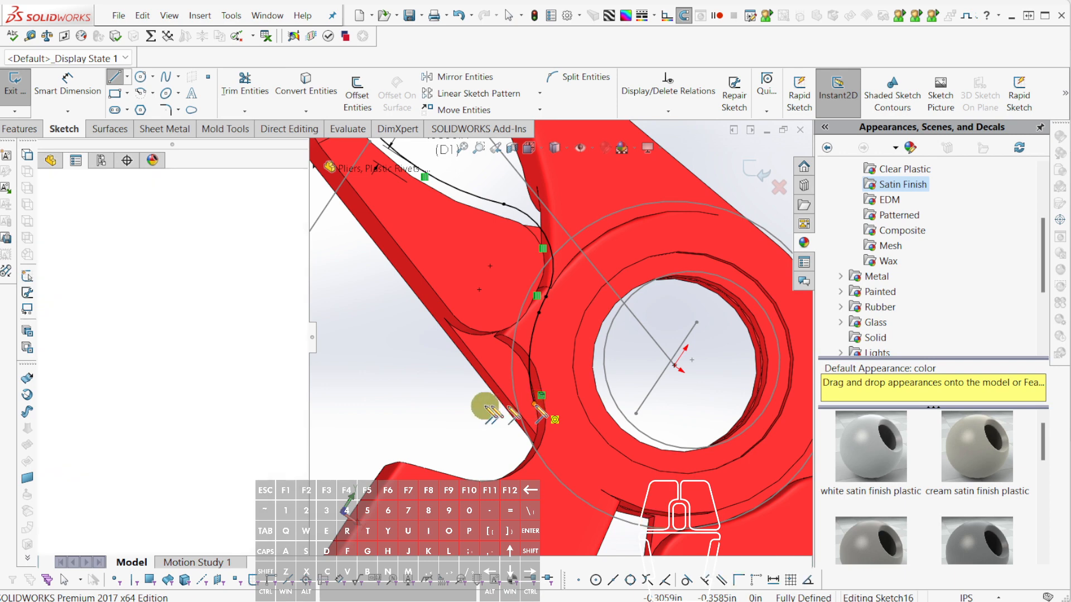
pyautogui.scroll(2, 485, 401)
pyautogui.click(417, 387)
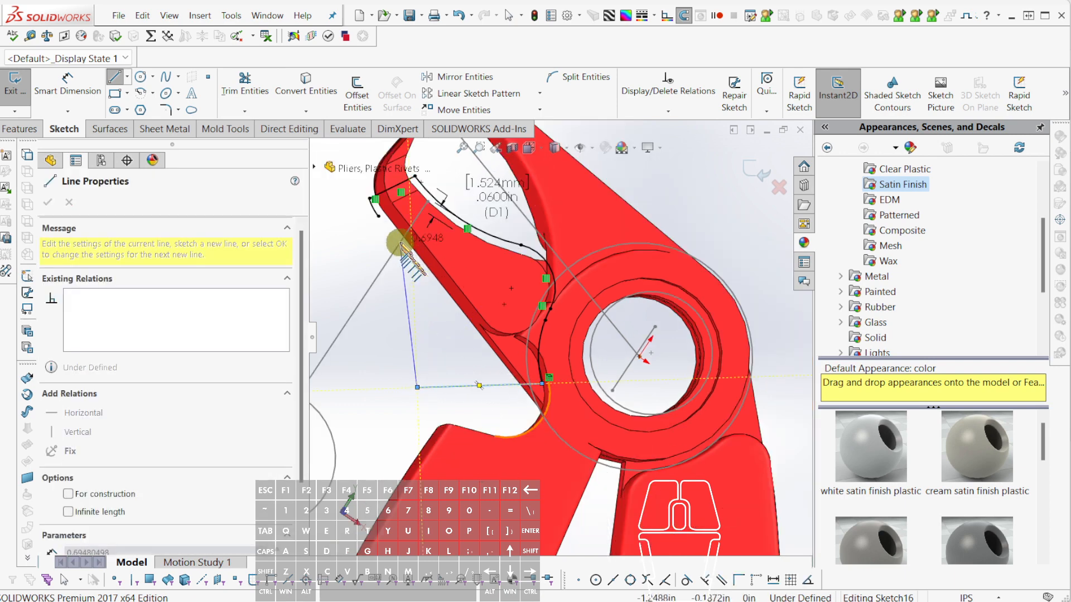
pyautogui.click(378, 216)
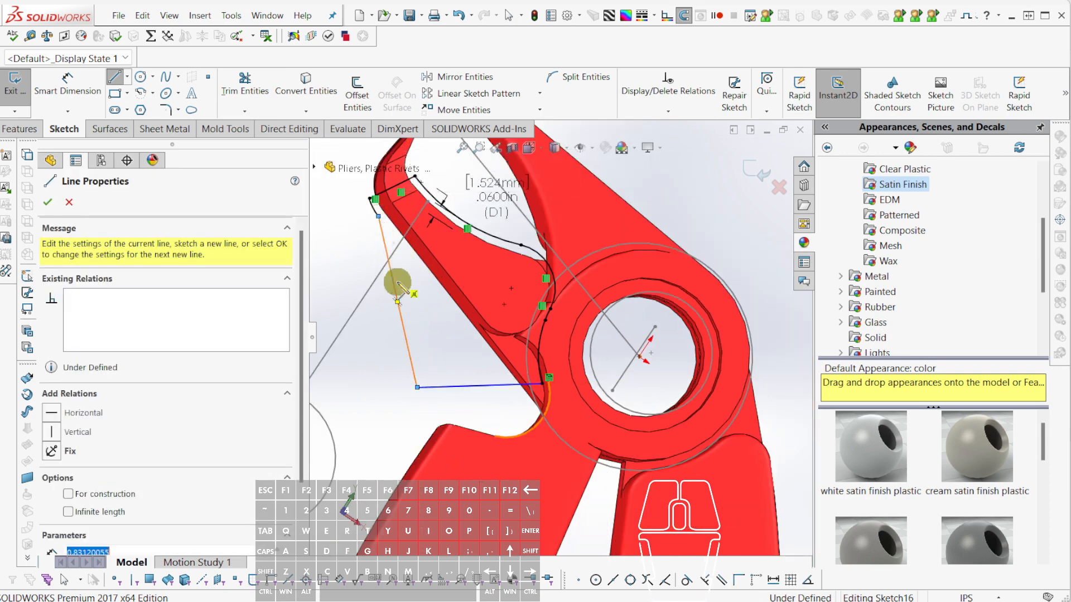
pyautogui.press('Escape')
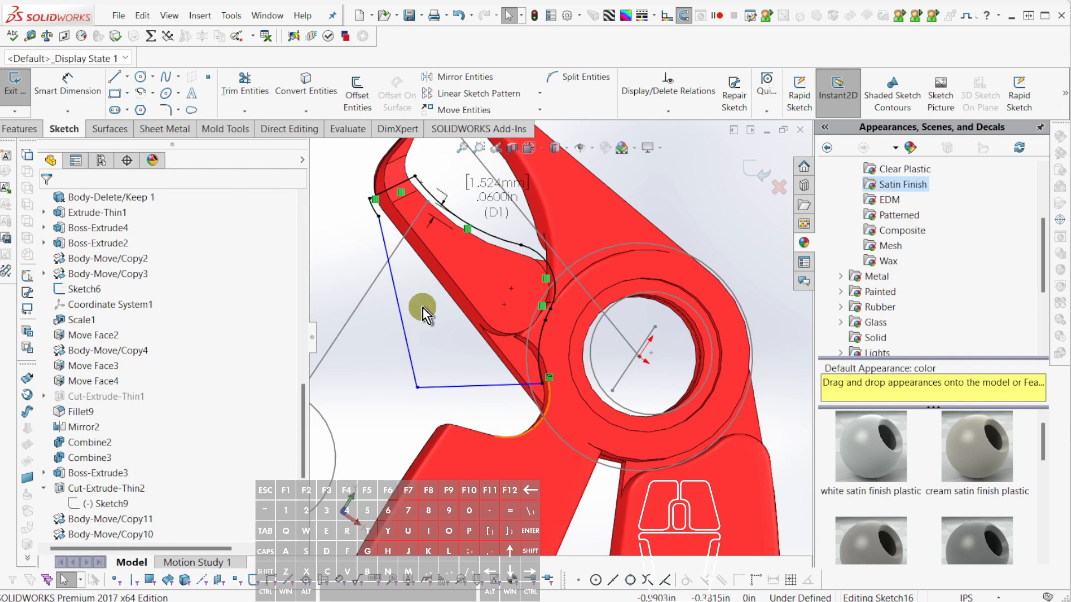
# Cut-extrude the closed contour 3 in blind in the reversed direction, with the feature scope limited to the lower-jaw body.
pyautogui.doubleClick(422, 307)
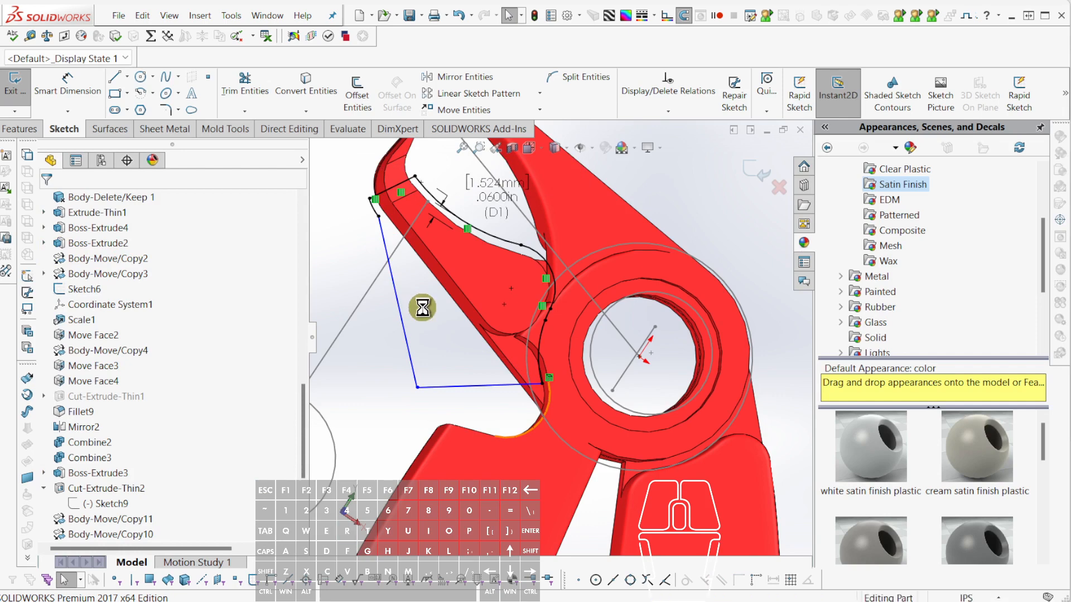
pyautogui.click(406, 341)
pyautogui.hotkey('alt', 'x')
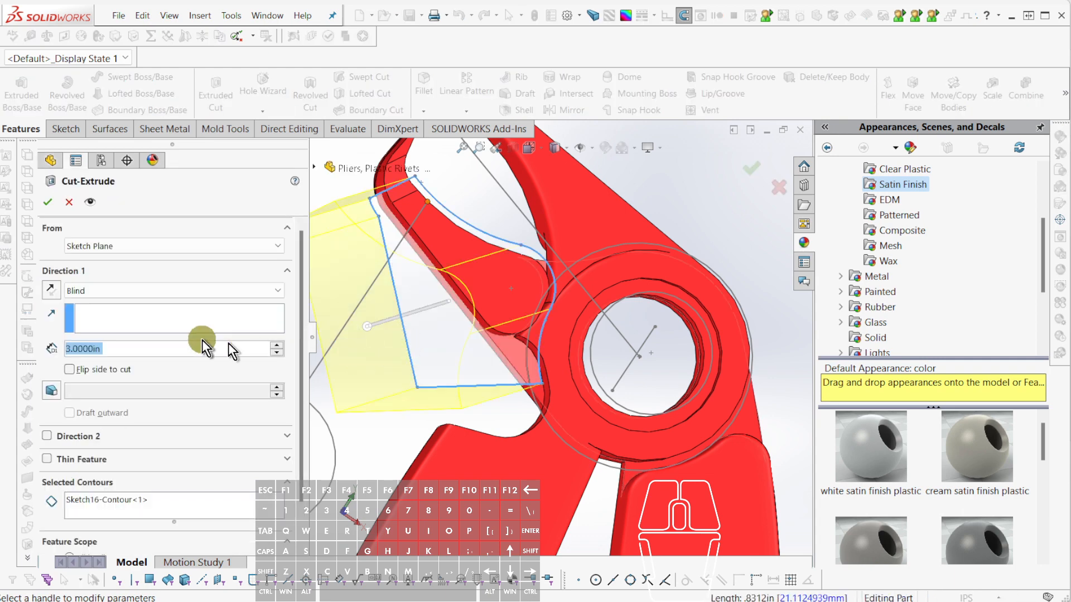
pyautogui.click(52, 290)
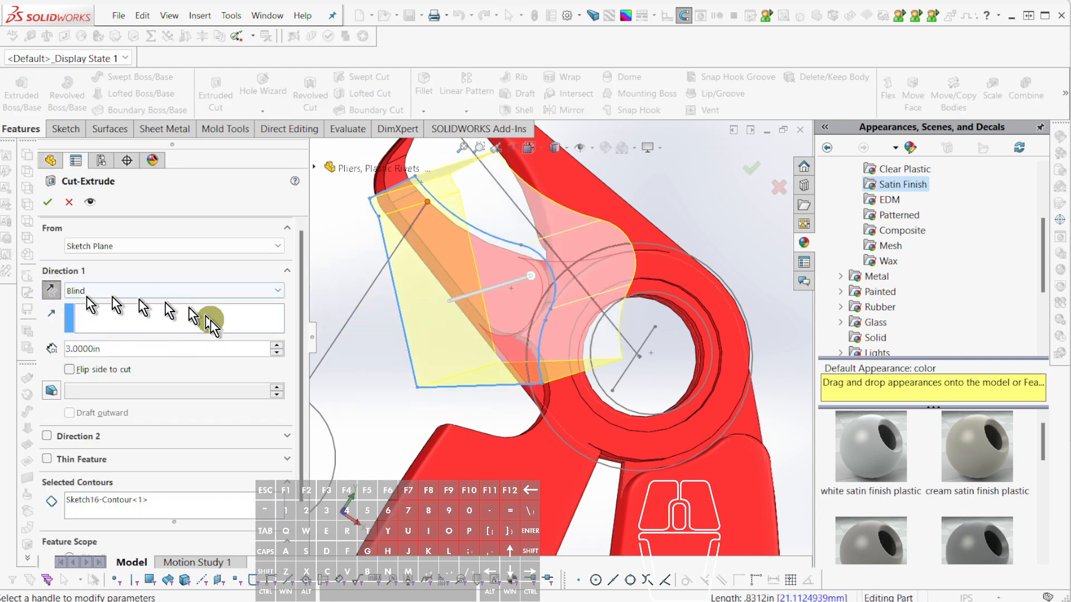
pyautogui.scroll(3, 426, 416)
pyautogui.scroll(-2, 107, 418)
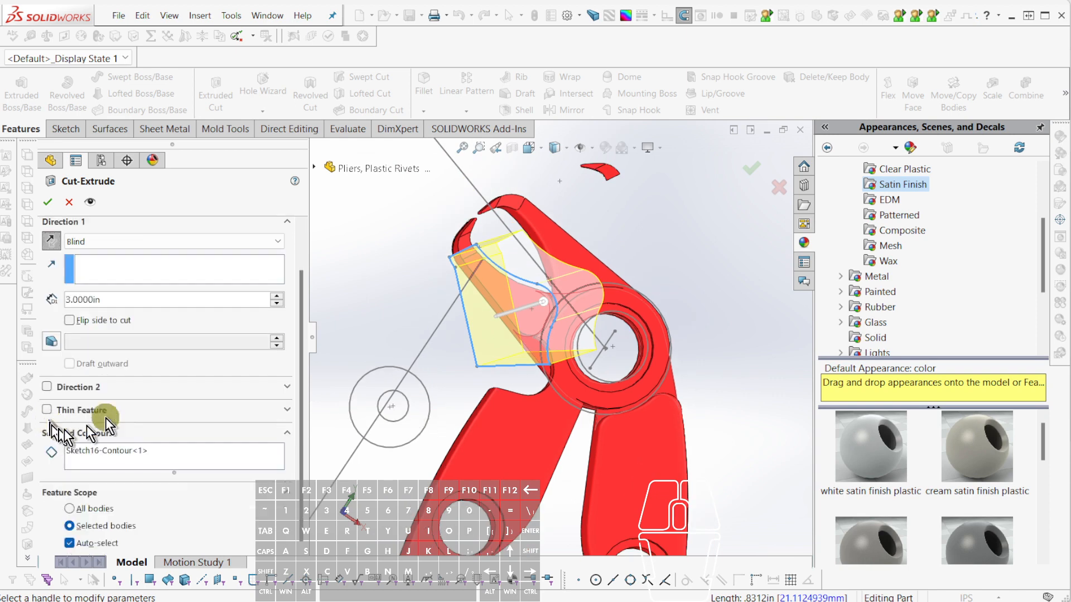
pyautogui.click(105, 542)
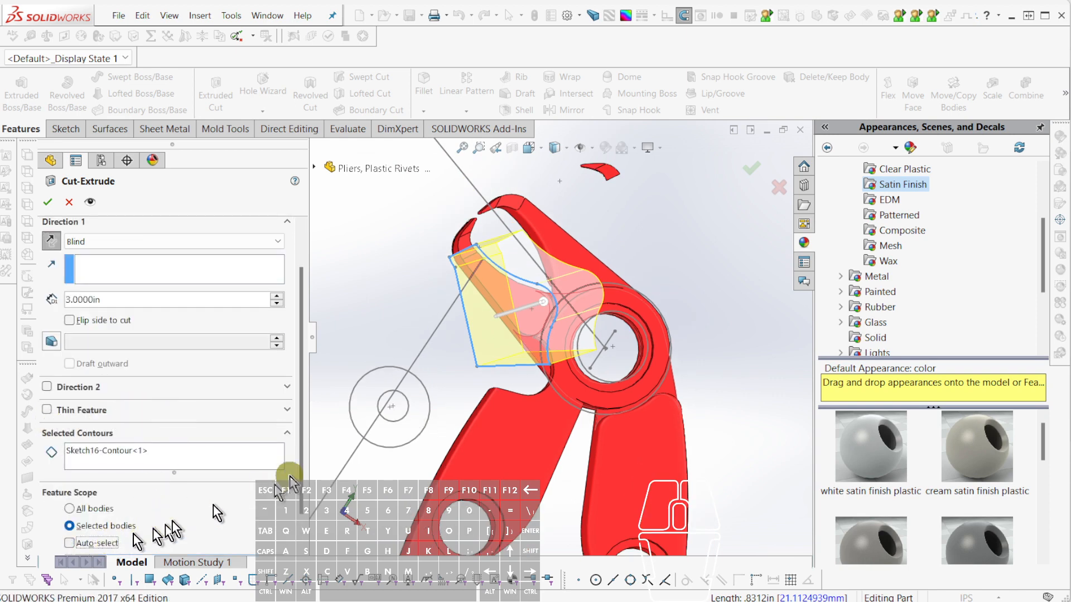
pyautogui.click(473, 260)
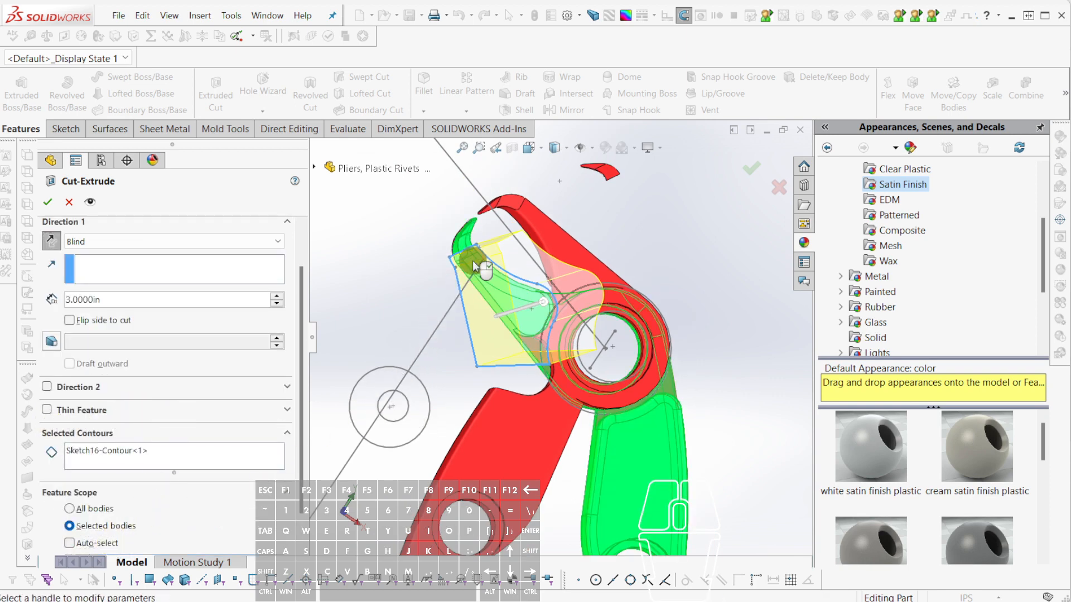
pyautogui.rightClick(473, 260)
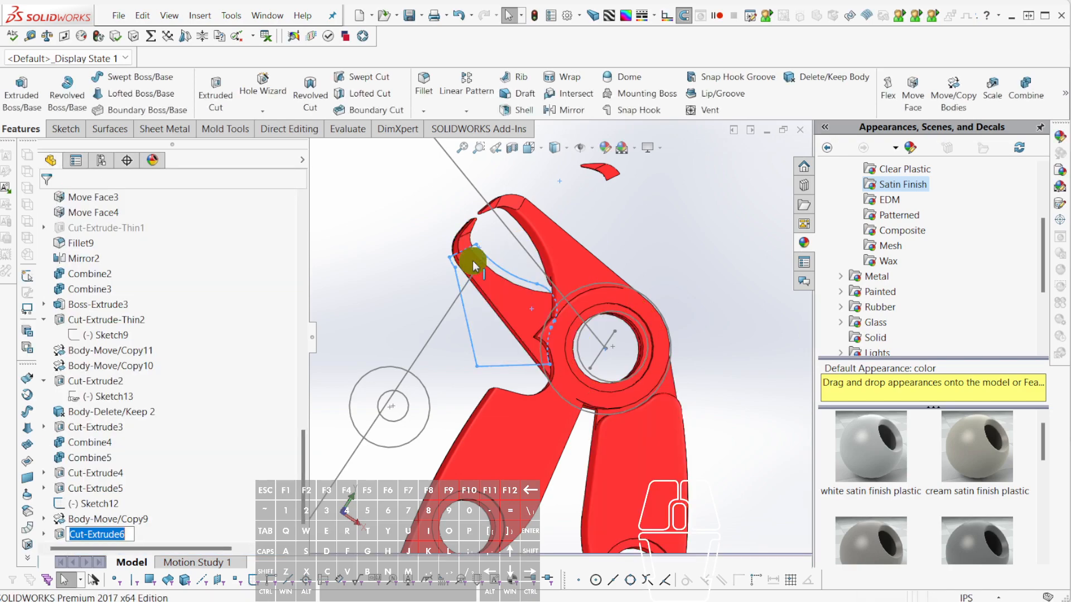
# Reopen Cut-Extrude6 for editing and remove its selected Sketch16 contour.
pyautogui.moveTo(514, 356); pyautogui.dragTo(604, 360, button='middle')
pyautogui.press('Escape')
pyautogui.click(81, 533)
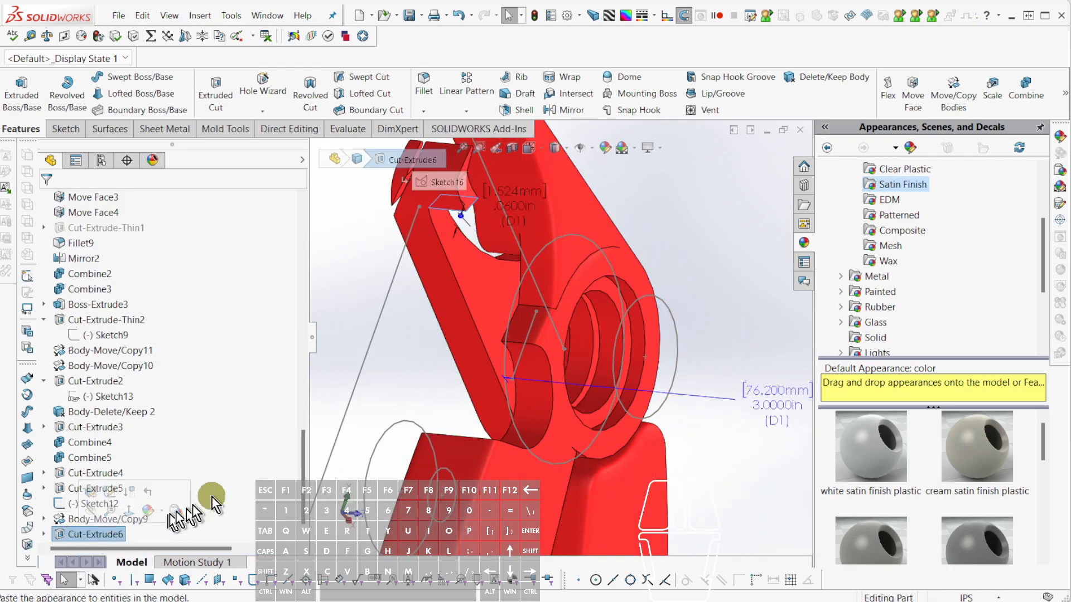
pyautogui.scroll(3, 487, 330)
pyautogui.moveTo(536, 281); pyautogui.dragTo(530, 333, button='middle')
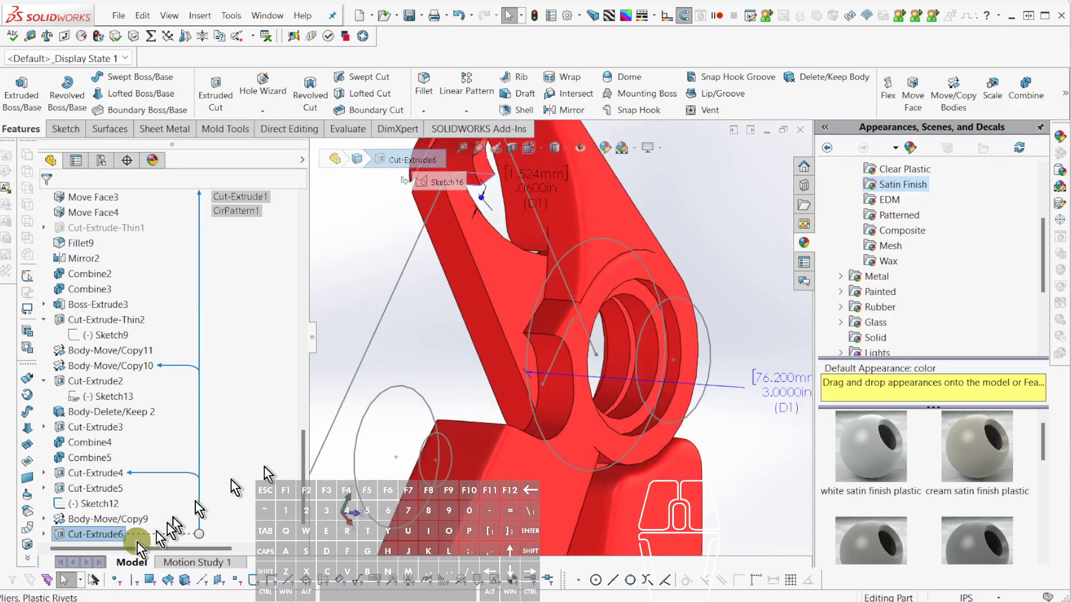
pyautogui.rightClick(86, 537)
pyautogui.click(96, 496)
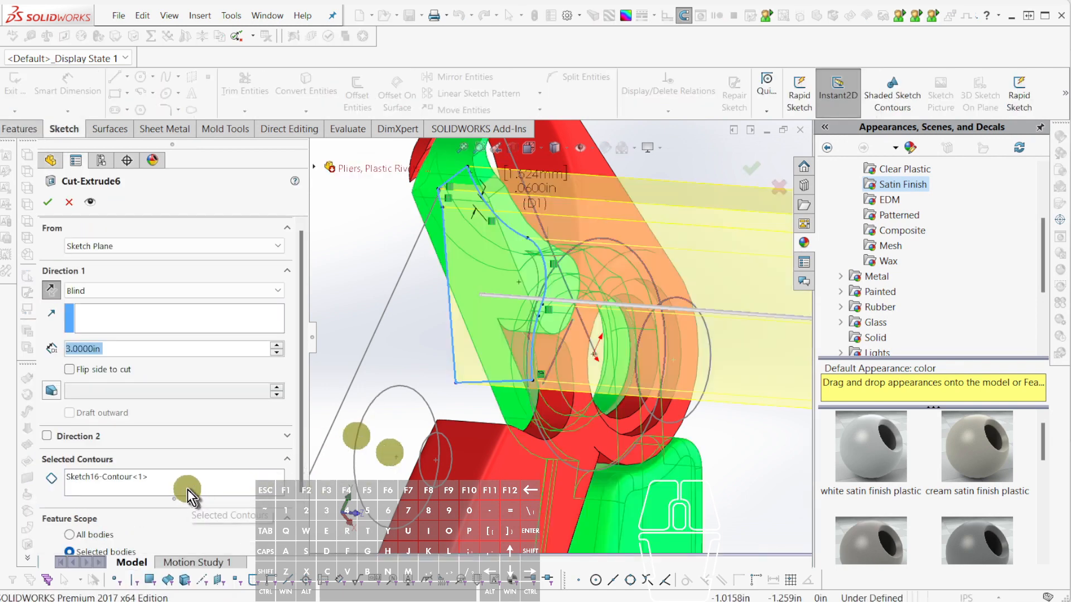
pyautogui.scroll(-2, 184, 510)
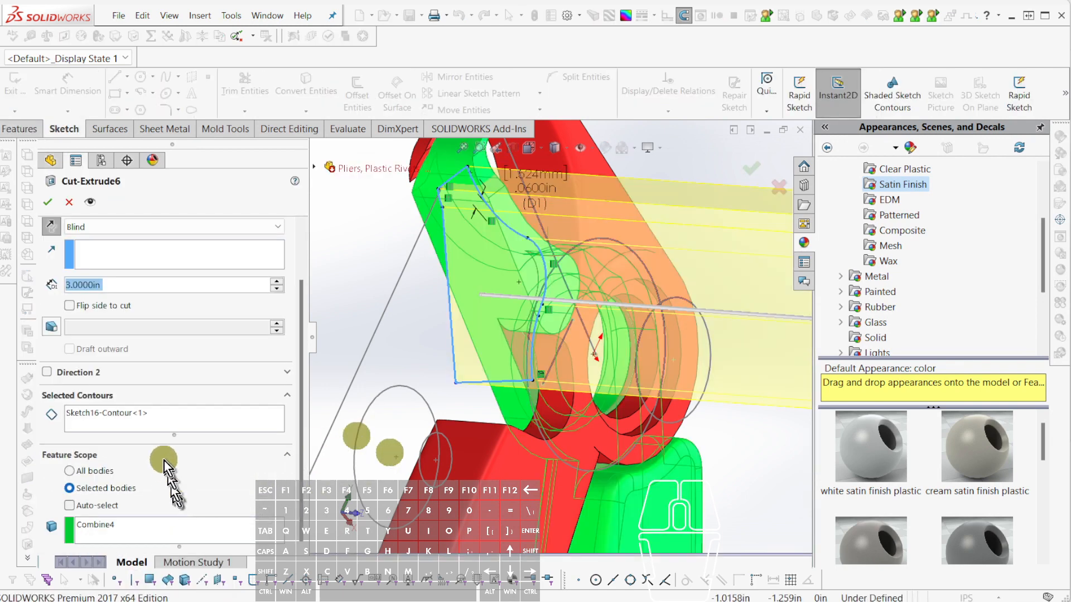
pyautogui.click(135, 415)
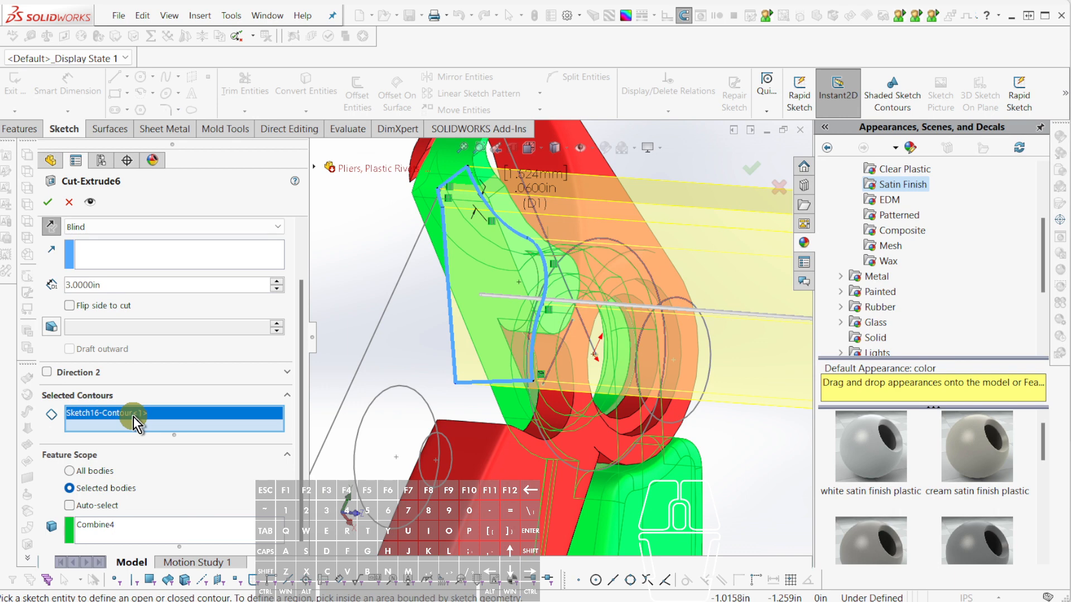
pyautogui.click(125, 413)
pyautogui.press('Delete')
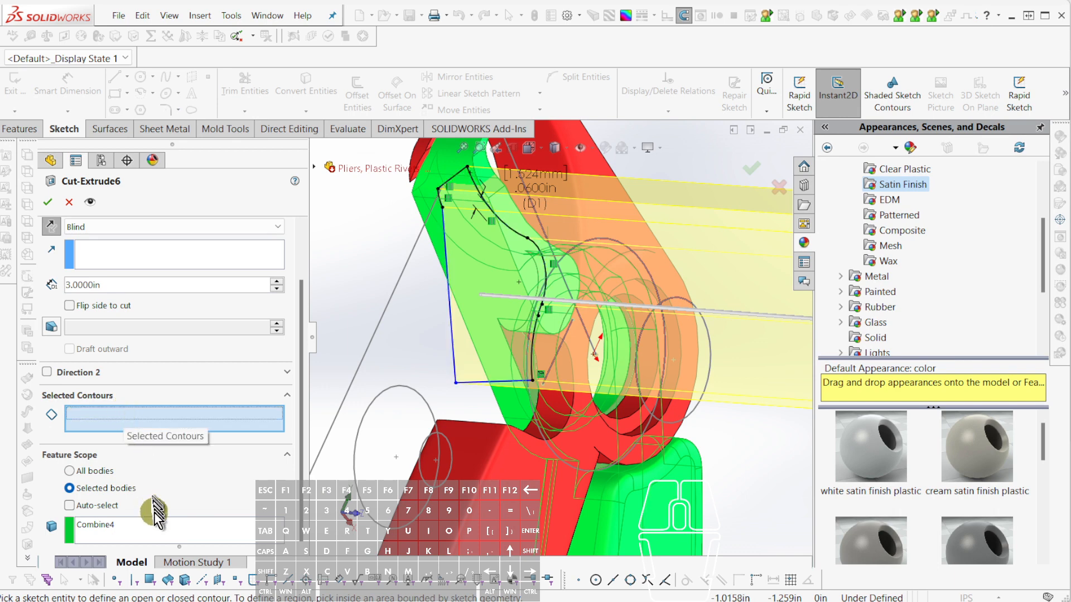
# Replace Combine4 in the cut's feature scope with the upper-jaw body Body-Move/Copy9 and accept the feature.
pyautogui.click(152, 534)
pyautogui.press('Delete')
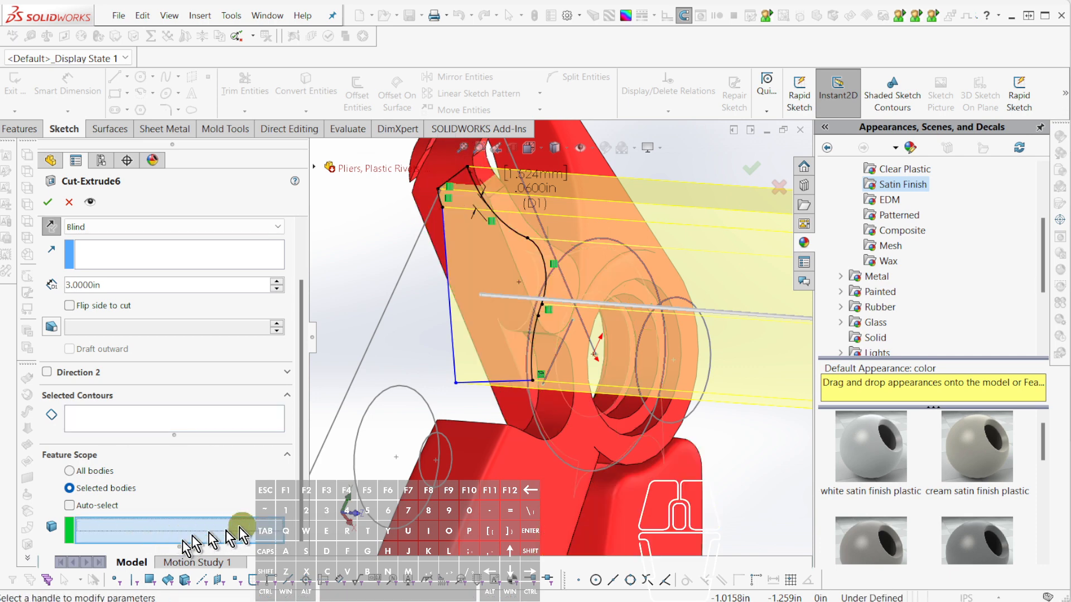
pyautogui.click(600, 438)
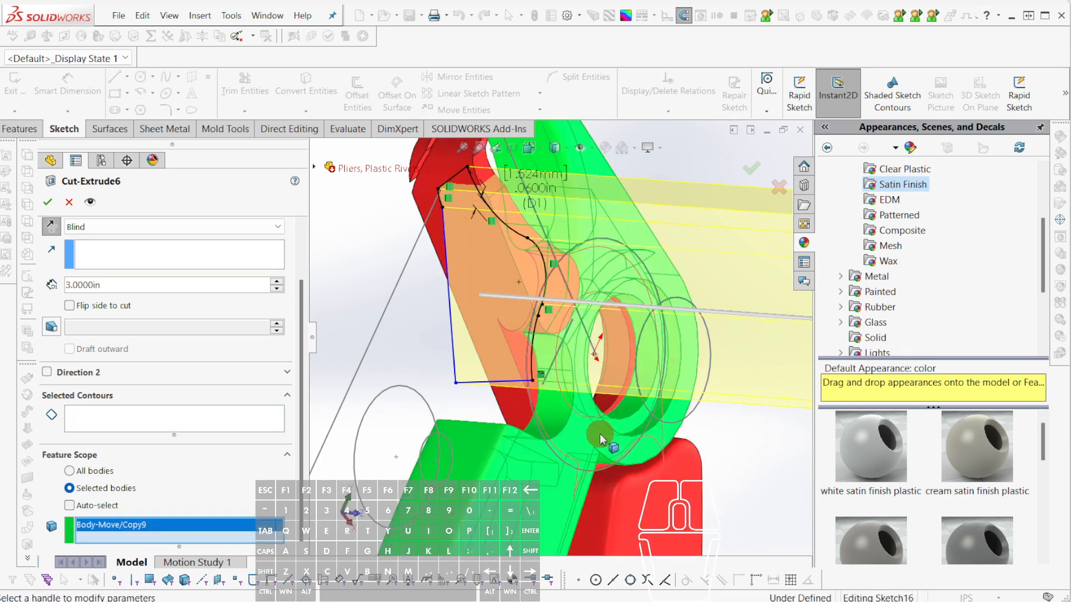
pyautogui.press('Return')
# Examine the new clearance cut around the pivot and between the two halves of the pliers from several angles.
pyautogui.moveTo(600, 435); pyautogui.dragTo(538, 384, button='middle')
pyautogui.scroll(-4, 675, 335)
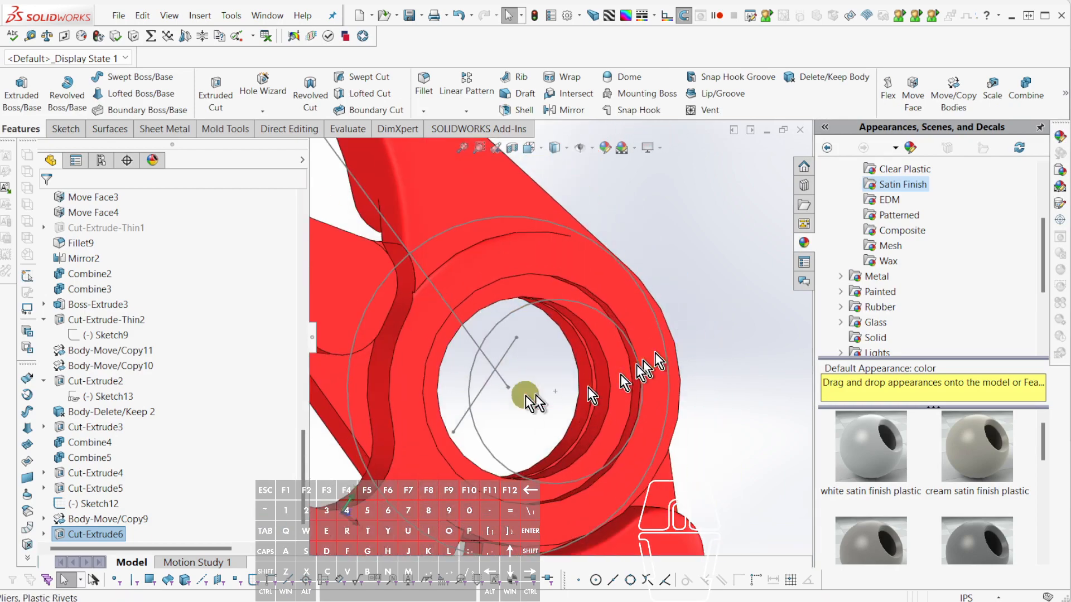
pyautogui.scroll(2, 430, 362)
pyautogui.moveTo(450, 383); pyautogui.dragTo(463, 349, button='middle')
pyautogui.scroll(2, 539, 403)
pyautogui.scroll(3, 578, 400)
pyautogui.scroll(-4, 563, 427)
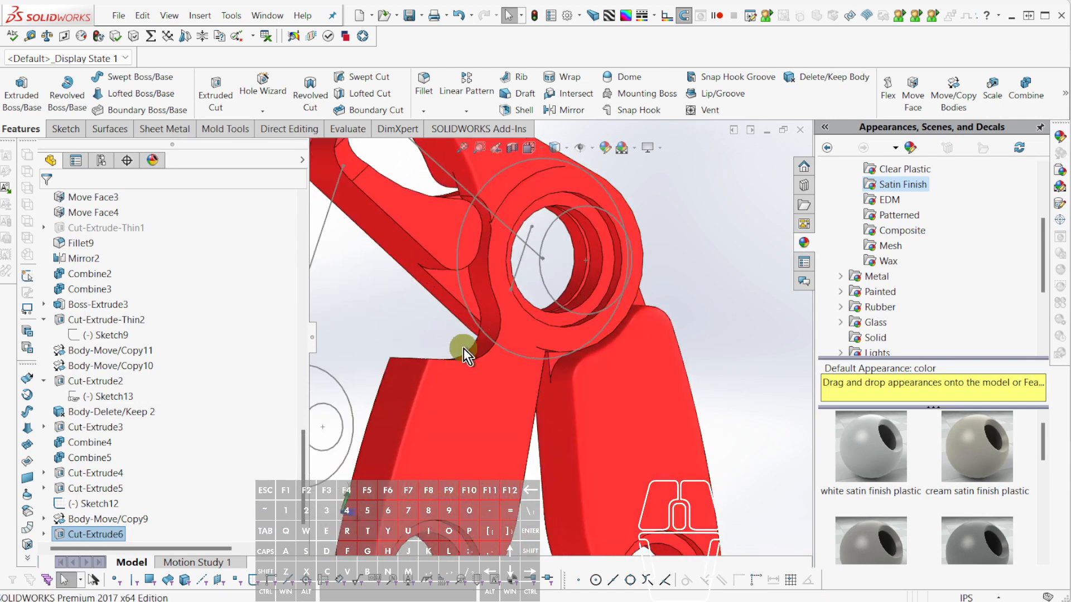
pyautogui.scroll(2, 437, 385)
pyautogui.moveTo(436, 385)
pyautogui.mouseDown(button='middle')
pyautogui.moveTo(502, 443)
pyautogui.moveTo(545, 502)
pyautogui.moveTo(494, 425)
pyautogui.moveTo(420, 394)
pyautogui.moveTo(411, 327)
pyautogui.moveTo(426, 373)
pyautogui.mouseUp(button='middle')
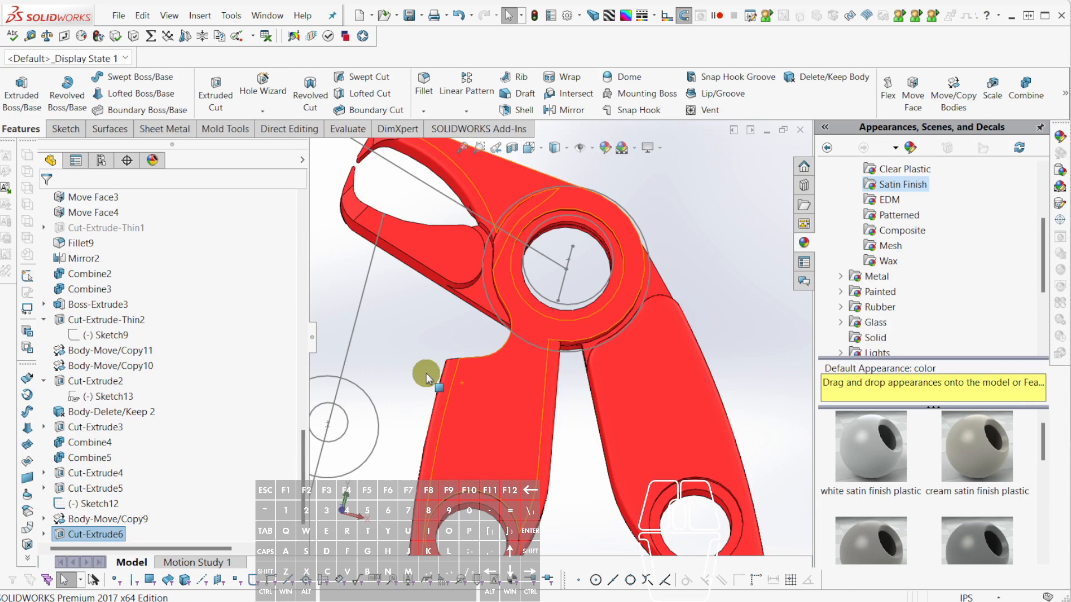
# Check which features form the small curved face at the lower jaw's base and the edge blend between pivot and handle.
pyautogui.scroll(-3, 487, 243)
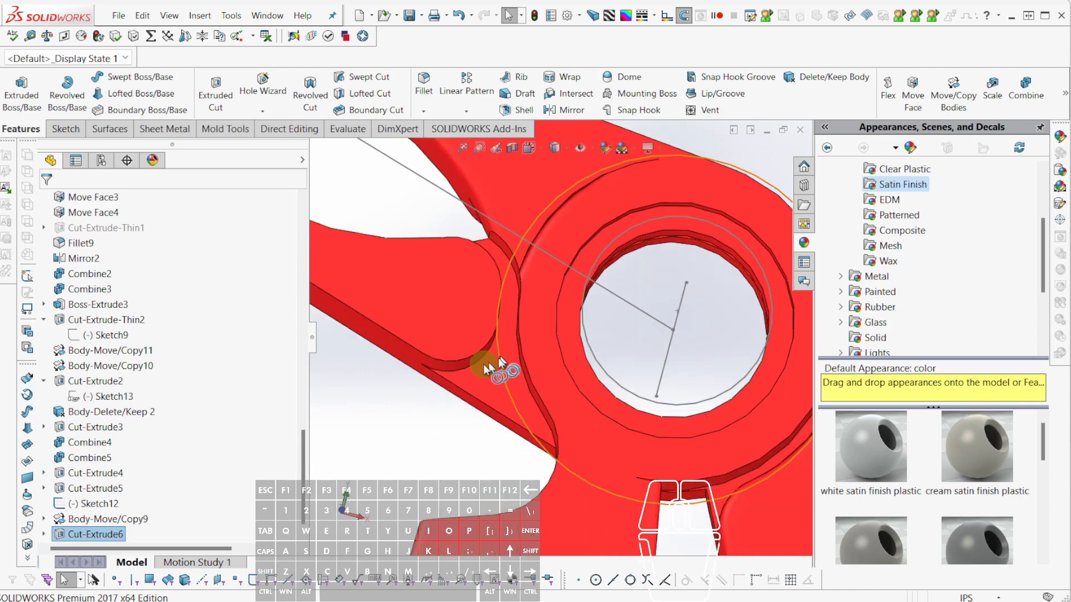
pyautogui.click(468, 364)
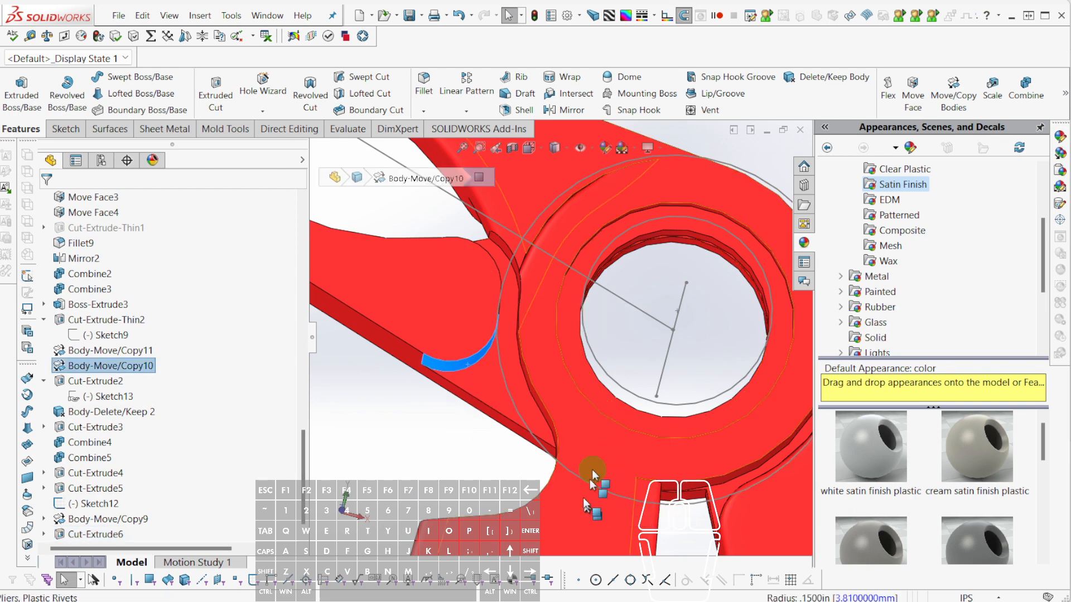
pyautogui.scroll(4, 567, 460)
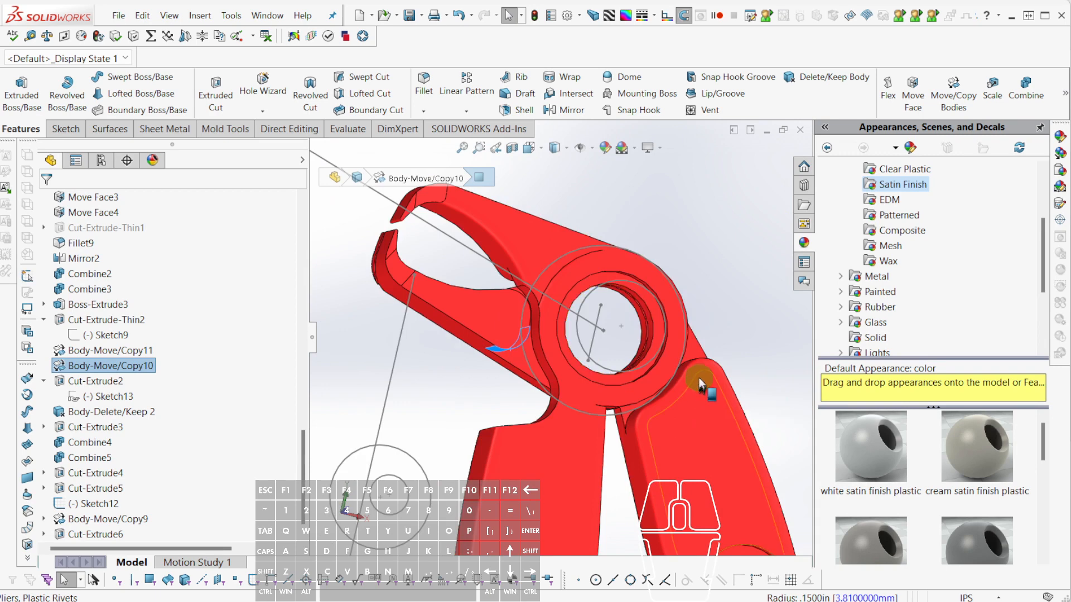
pyautogui.click(630, 423)
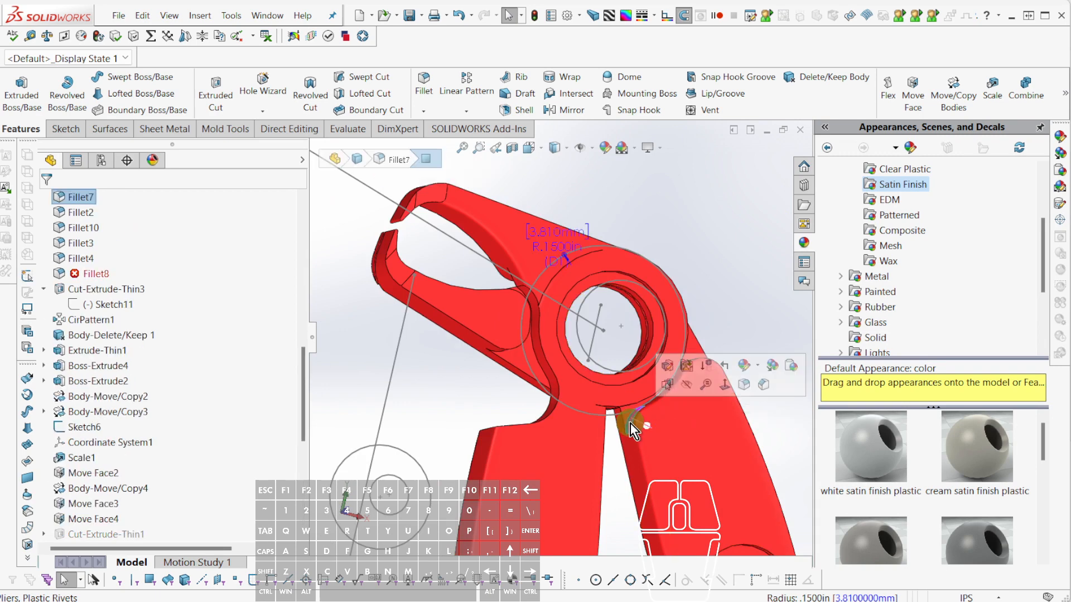
# Try setting the radius of Fillet7 at the handle joint to 0.25 in, and undo the change.
pyautogui.doubleClick(570, 266)
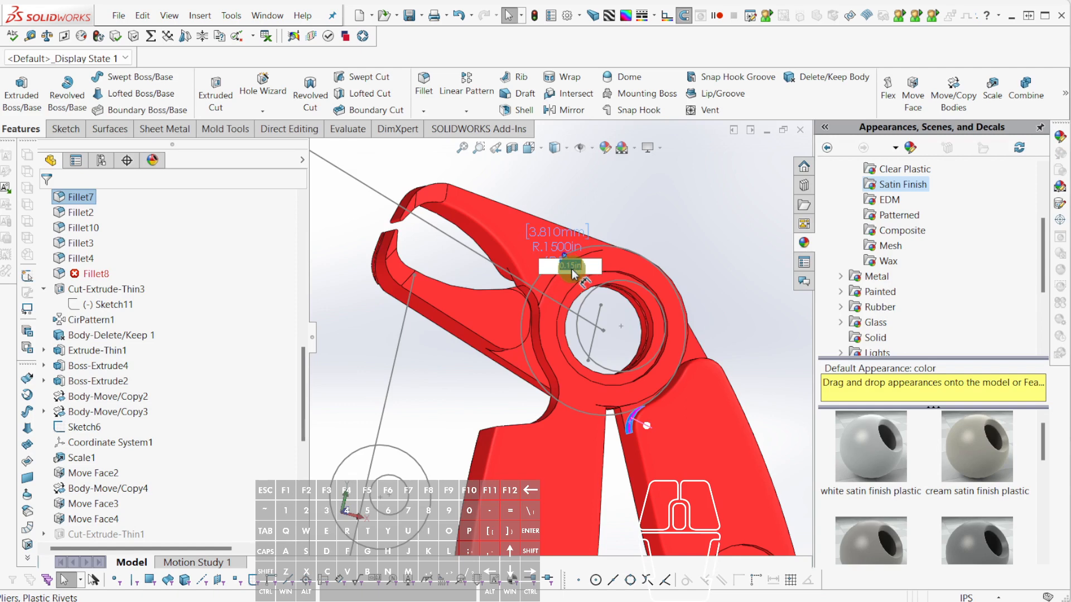
pyautogui.write('.25')
pyautogui.press('Return')
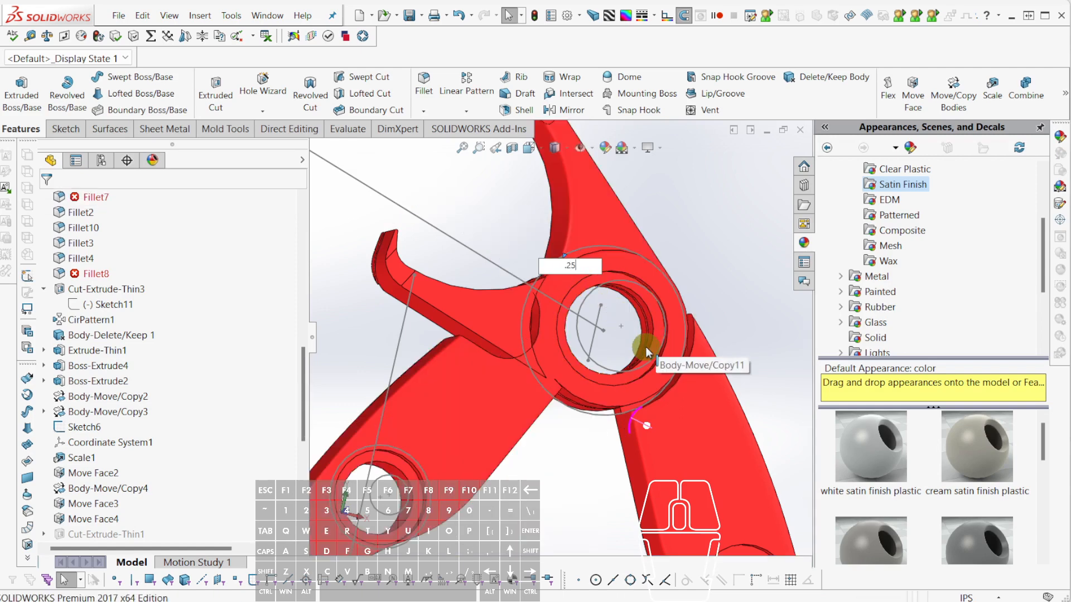
pyautogui.press('Return')
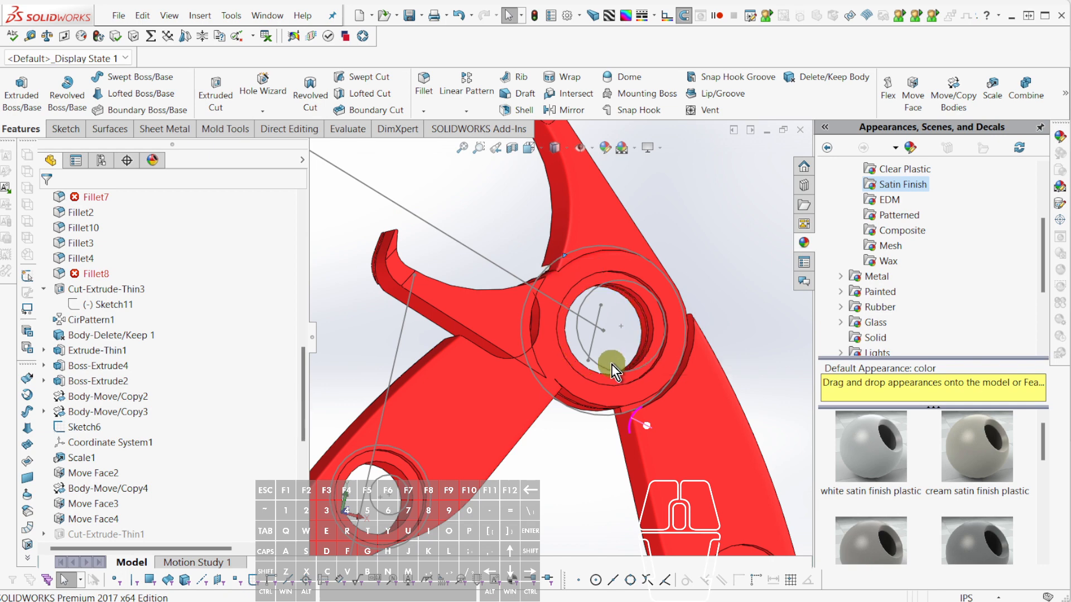
pyautogui.hotkey('ctrl', 'z')
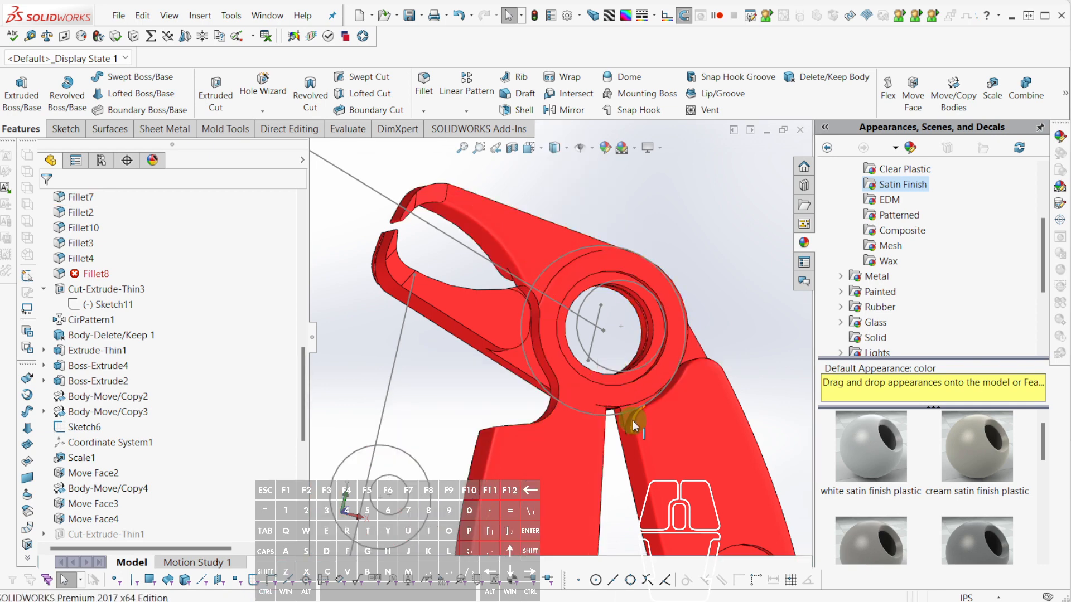
# Try enlarging the Fillet7 radius directly on the model to about 4.62 mm, and undo the change.
pyautogui.click(628, 421)
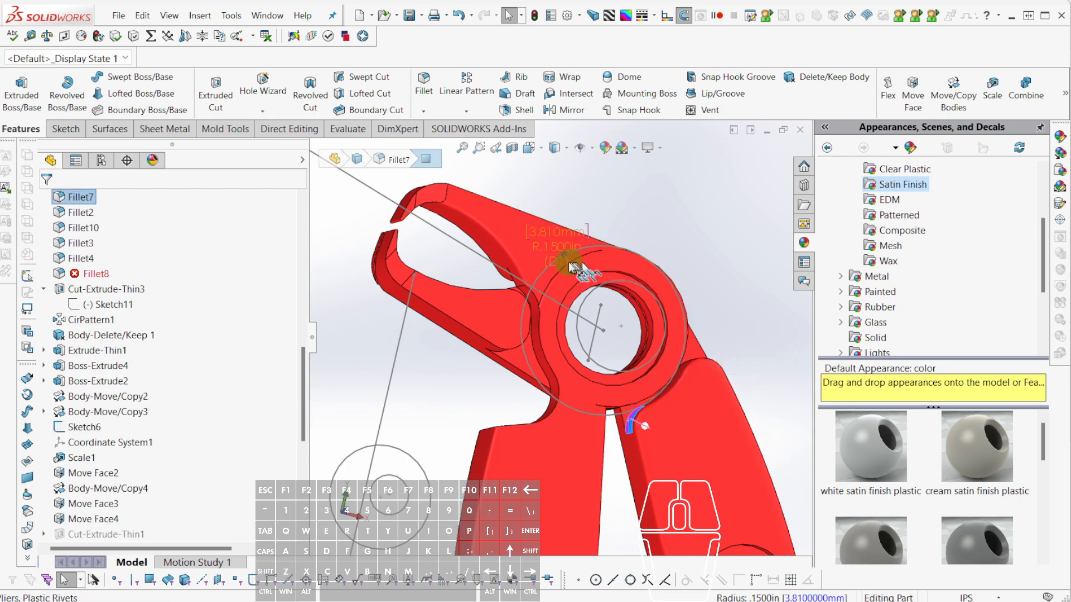
pyautogui.moveTo(567, 254); pyautogui.dragTo(550, 252)
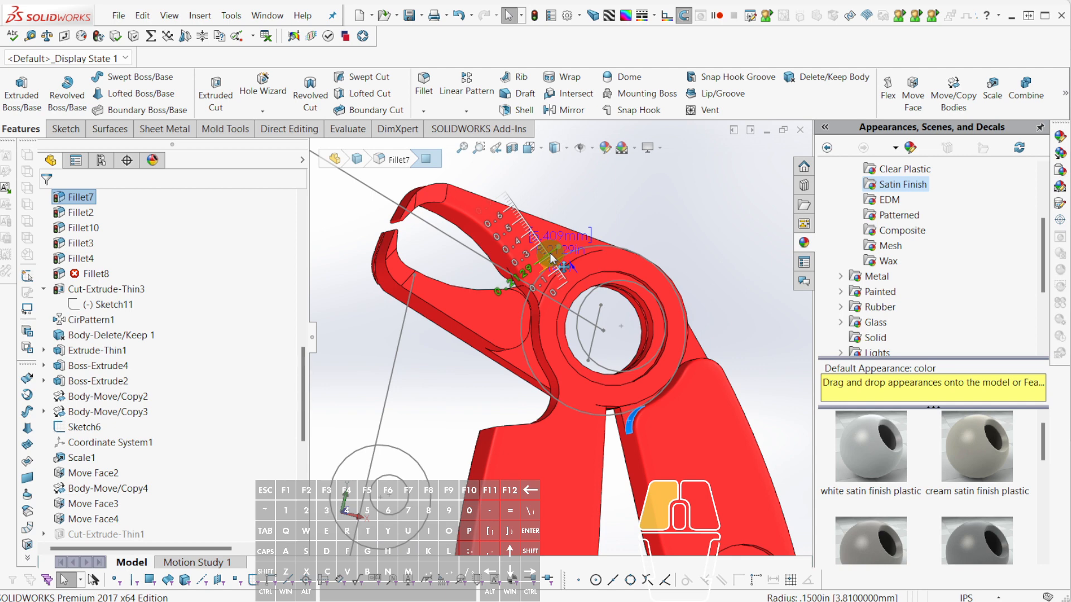
pyautogui.moveTo(550, 253); pyautogui.dragTo(554, 256)
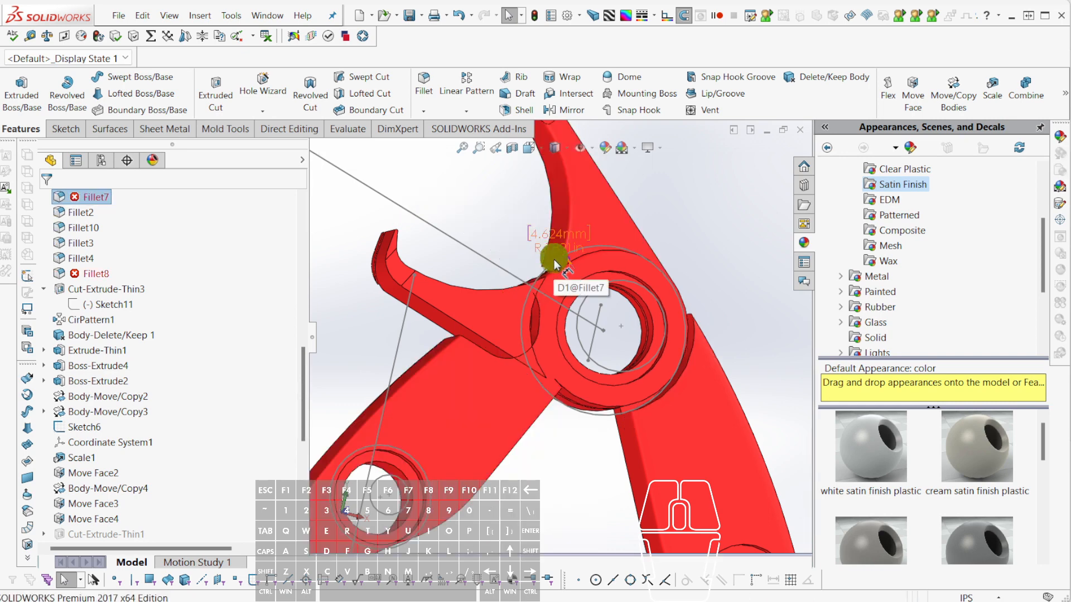
pyautogui.hotkey('ctrl', 'x')
pyautogui.press('Return')
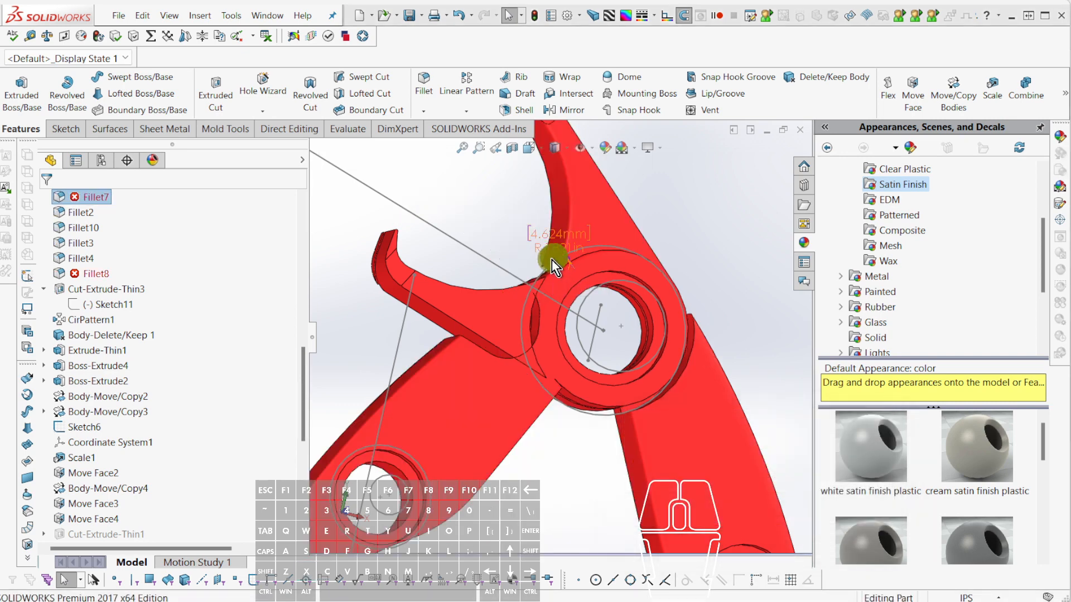
pyautogui.click(500, 225)
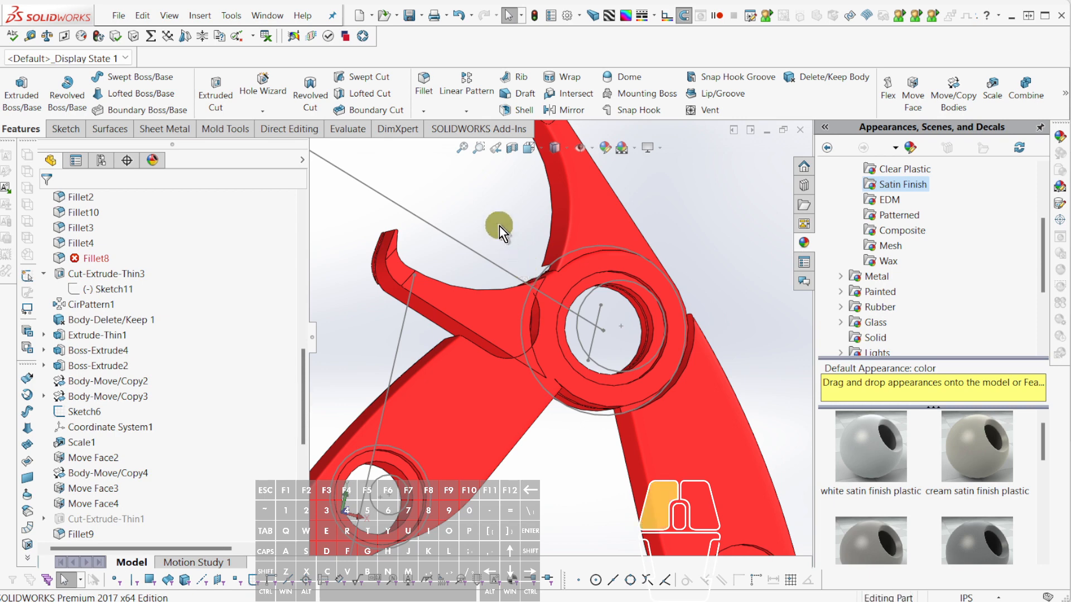
pyautogui.hotkey('ctrl', 'z')
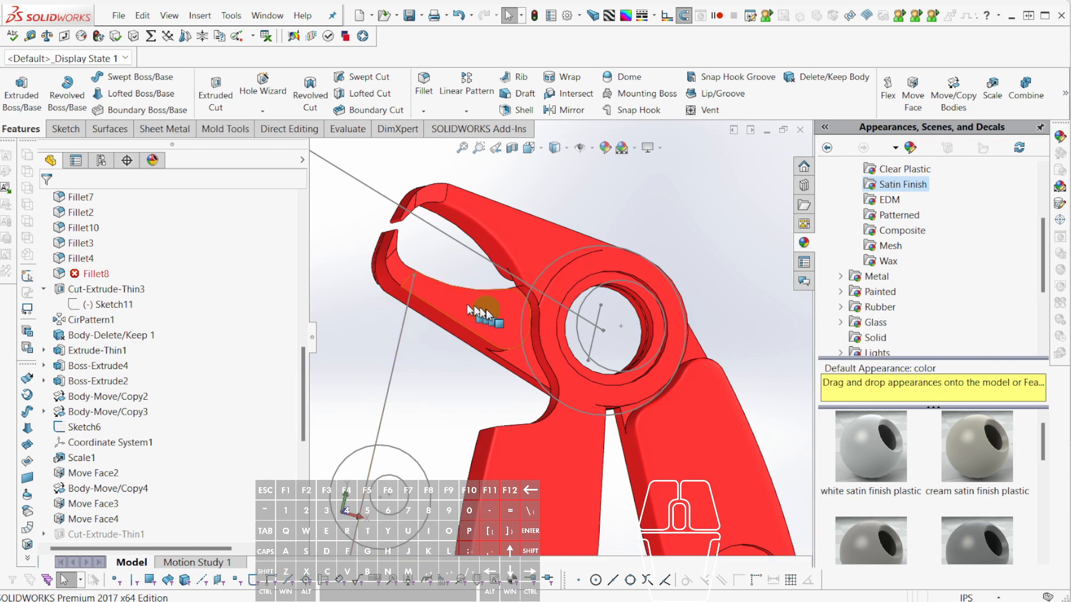
# Try resizing the Fillet7 radius on the model to about 4.75 mm, and undo the change.
pyautogui.moveTo(639, 434)
pyautogui.mouseDown(button='middle')
pyautogui.moveTo(624, 434)
pyautogui.moveTo(634, 427)
pyautogui.moveTo(625, 419)
pyautogui.mouseUp(button='middle')
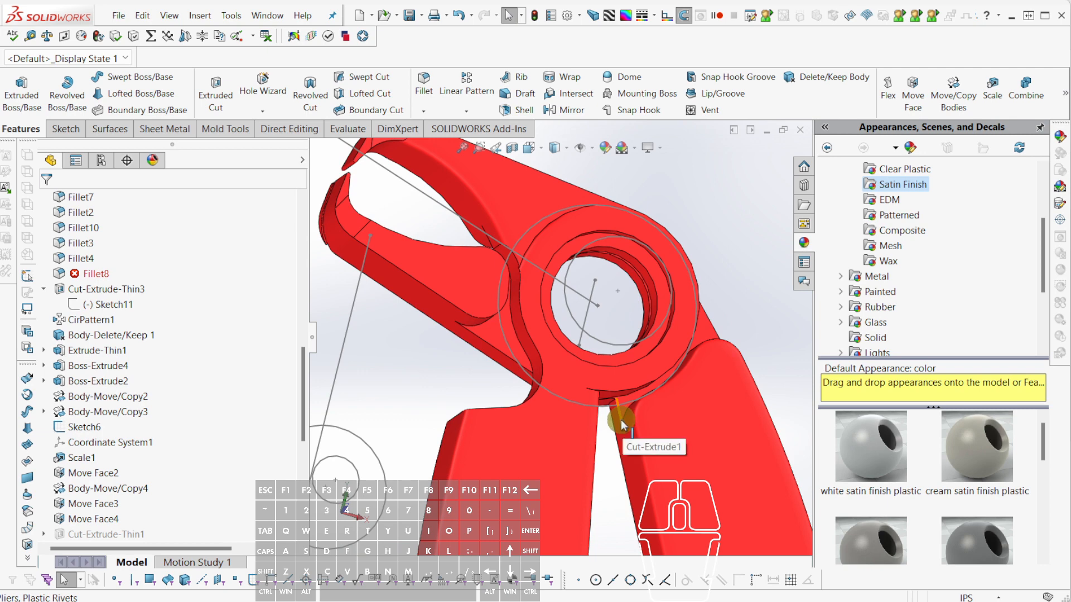
pyautogui.scroll(-4, 620, 419)
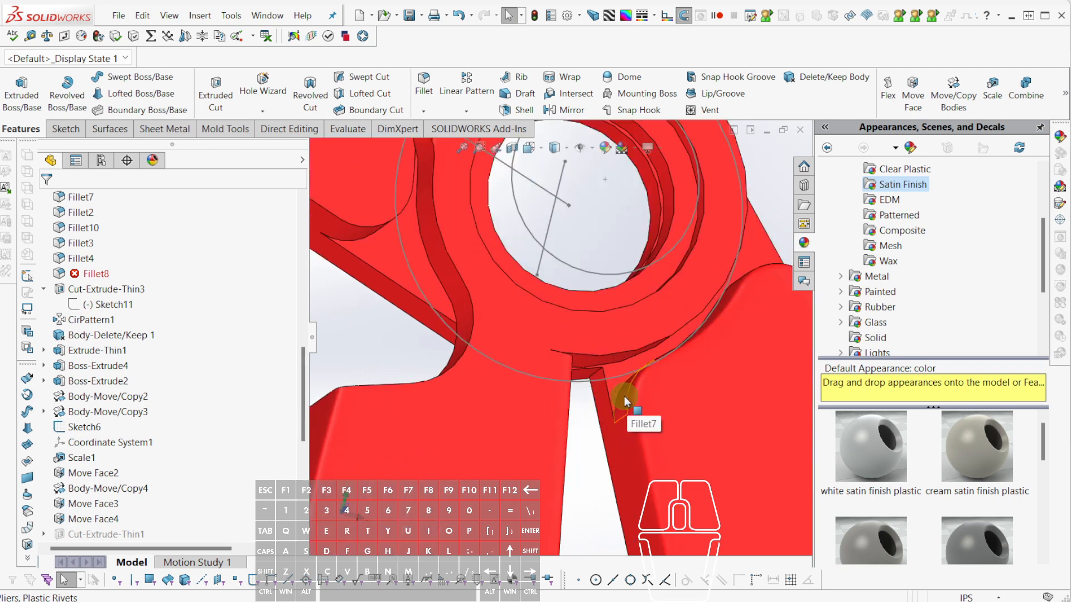
pyautogui.click(625, 397)
pyautogui.scroll(3, 624, 396)
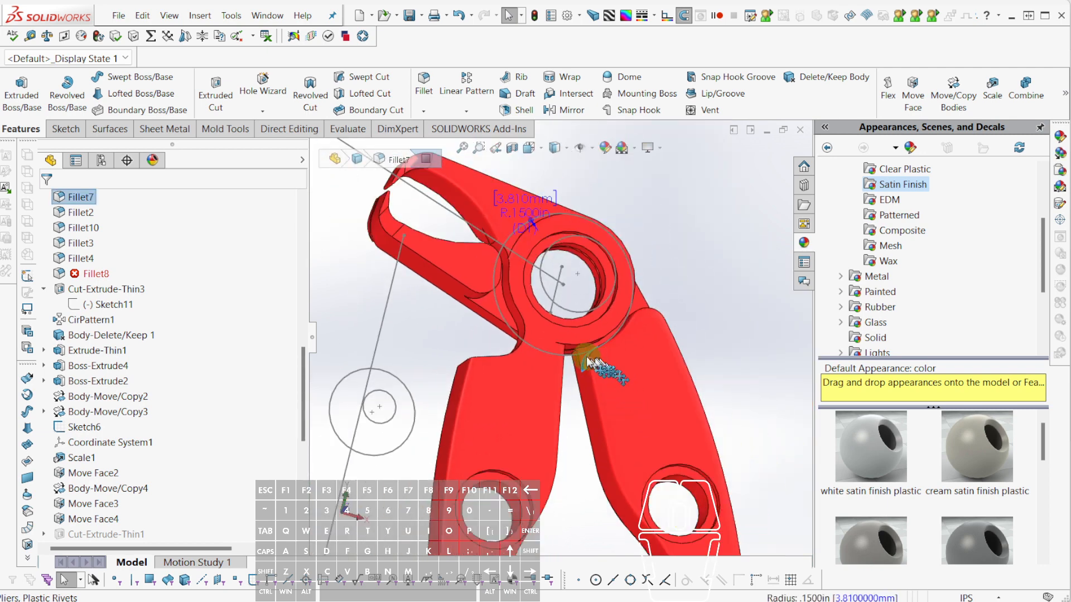
pyautogui.scroll(-2, 526, 229)
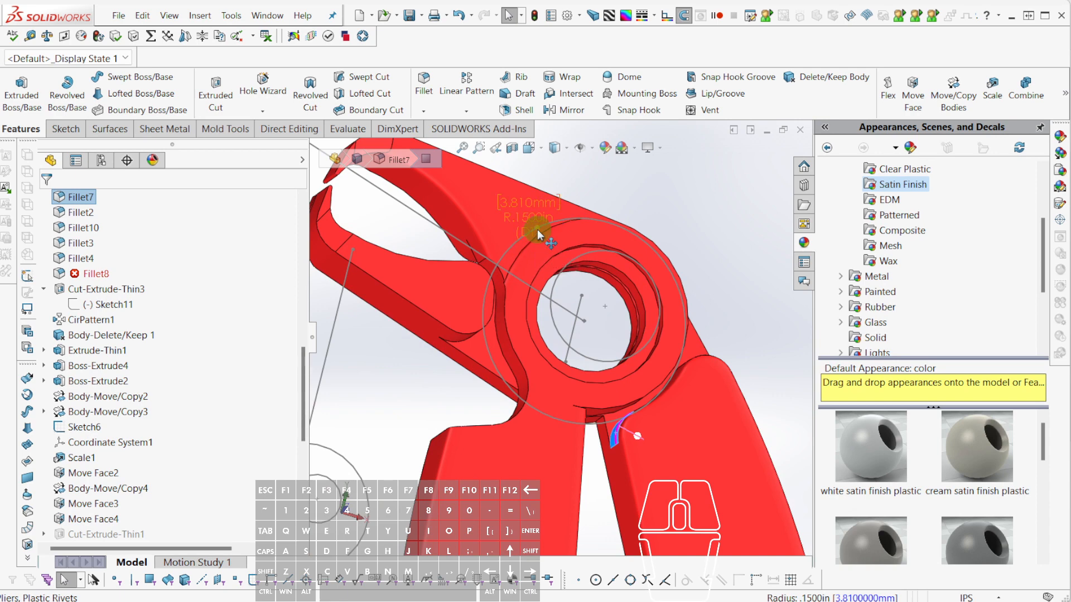
pyautogui.moveTo(537, 230); pyautogui.dragTo(530, 224)
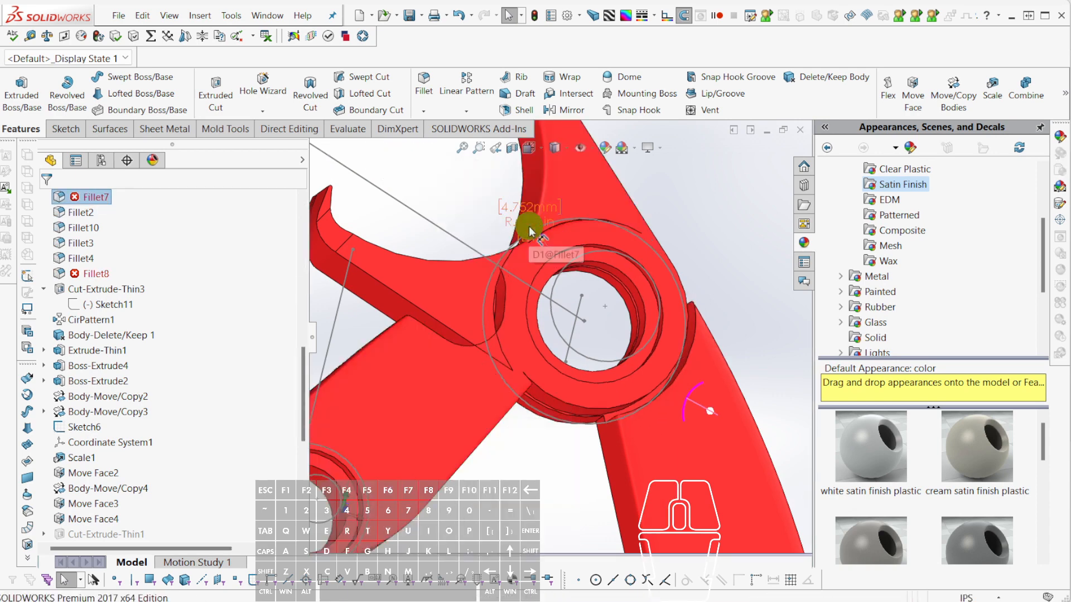
pyautogui.hotkey('ctrl', 'z')
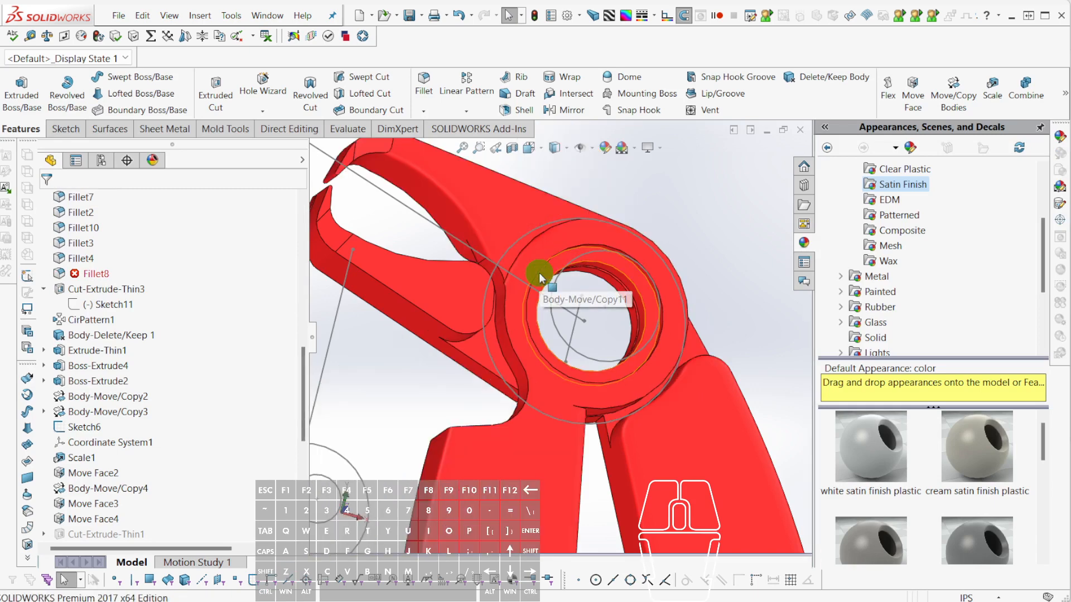
# Roll the feature history back to just before Body-Move/Copy9.
pyautogui.moveTo(550, 363)
pyautogui.mouseDown(button='middle')
pyautogui.moveTo(527, 361)
pyautogui.moveTo(551, 351)
pyautogui.moveTo(534, 363)
pyautogui.mouseUp(button='middle')
pyautogui.scroll(7, 533, 363)
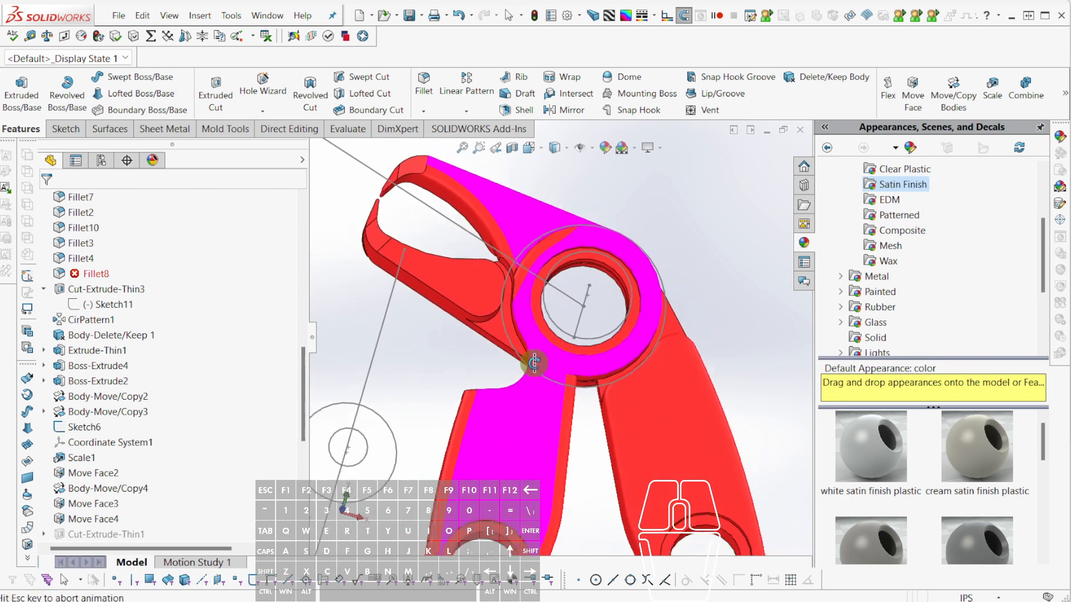
pyautogui.scroll(-10, 532, 363)
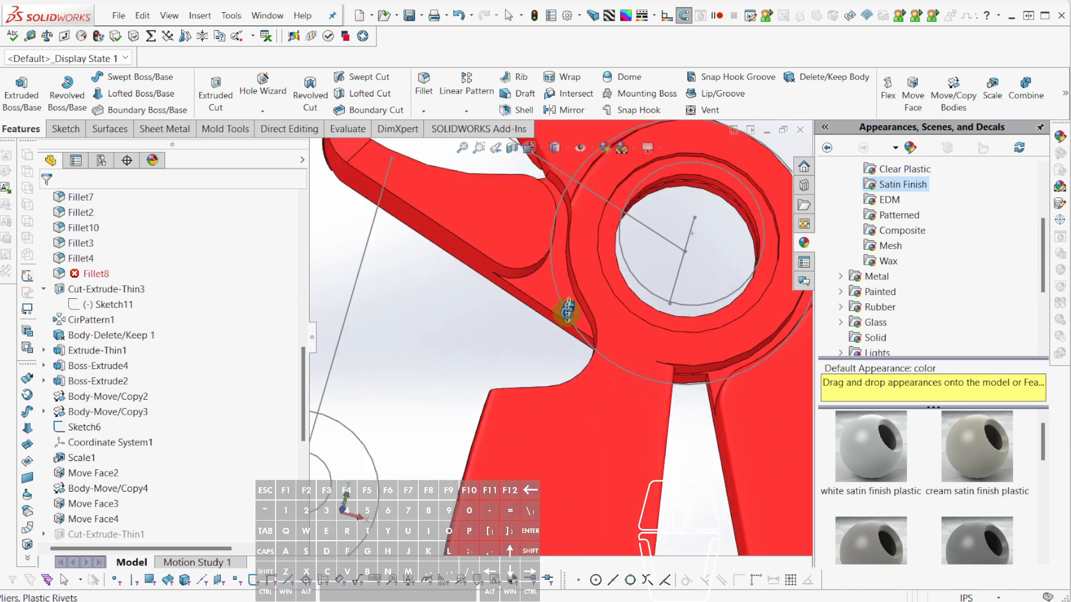
pyautogui.scroll(5, 566, 313)
pyautogui.scroll(-7, 192, 502)
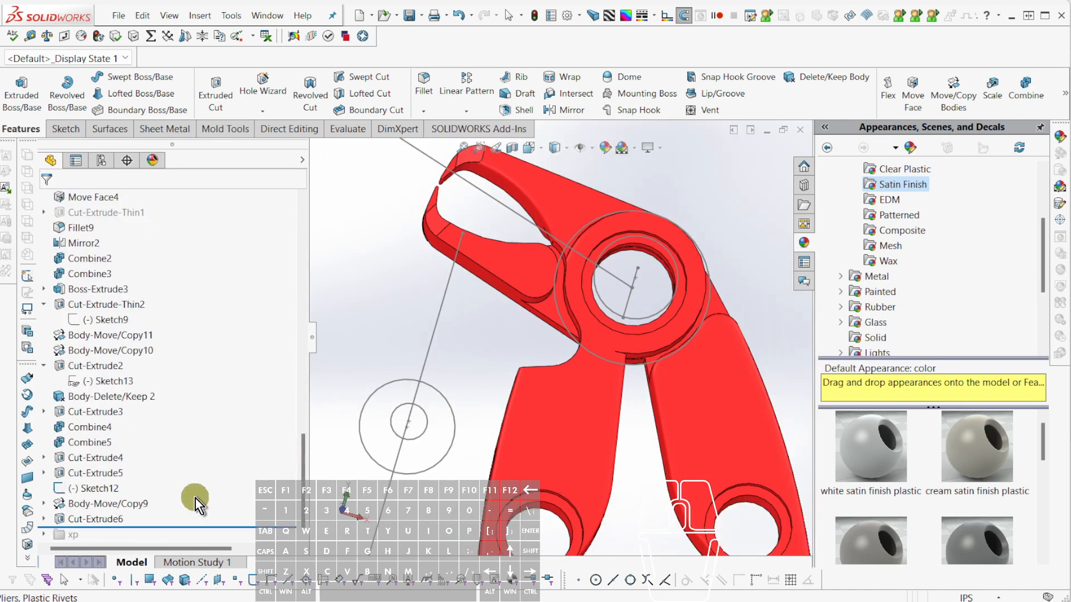
pyautogui.click(103, 511)
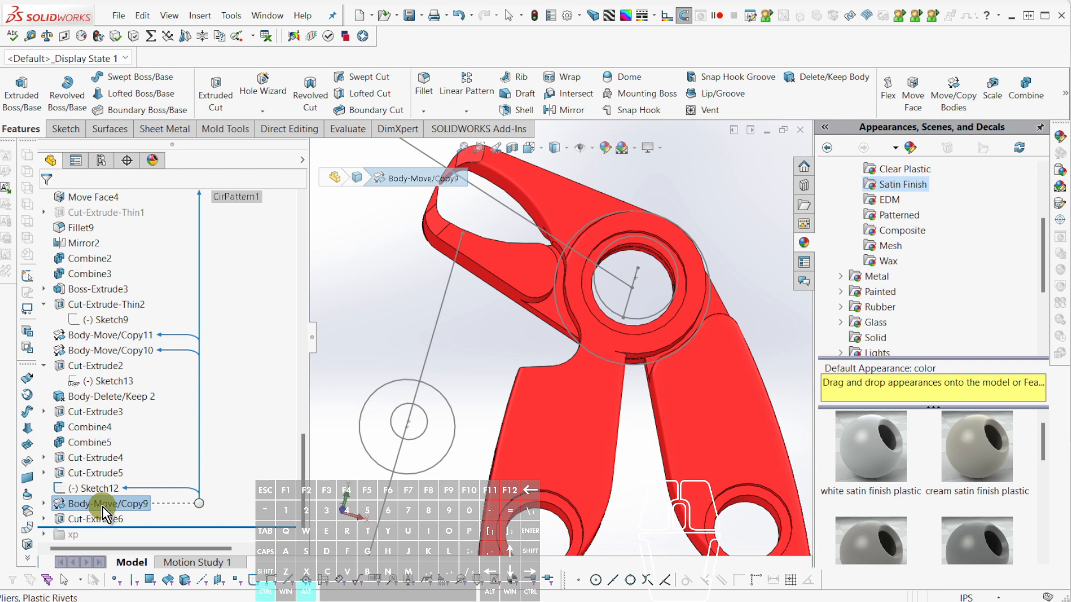
pyautogui.hotkey('ctrl', 'alt', 'r')
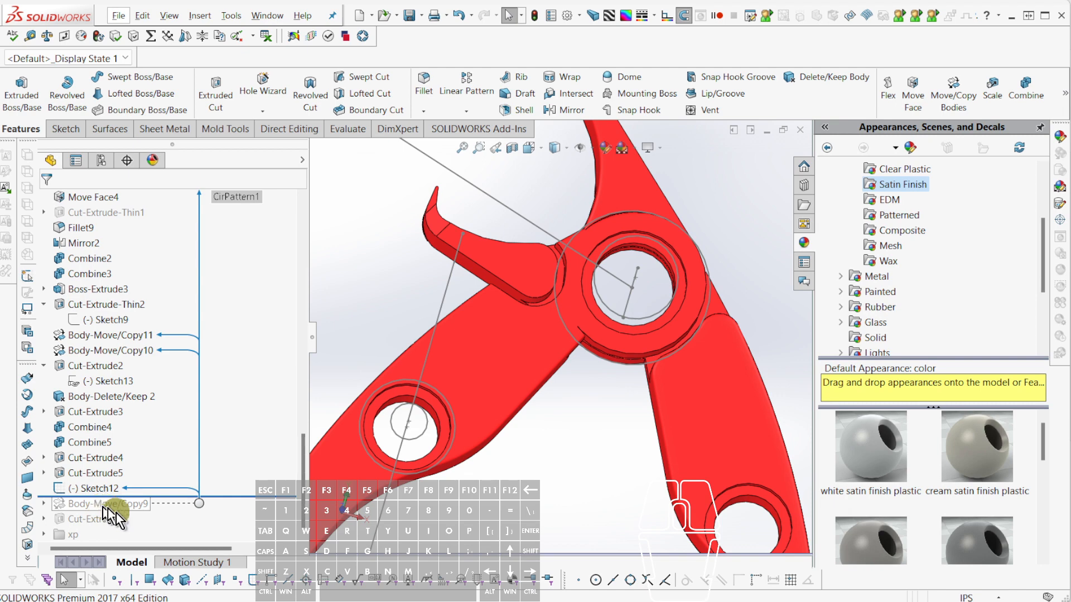
# Locate Fillet7 from its face at the handle joint and roll the feature history back to directly after it.
pyautogui.scroll(-2, 629, 393)
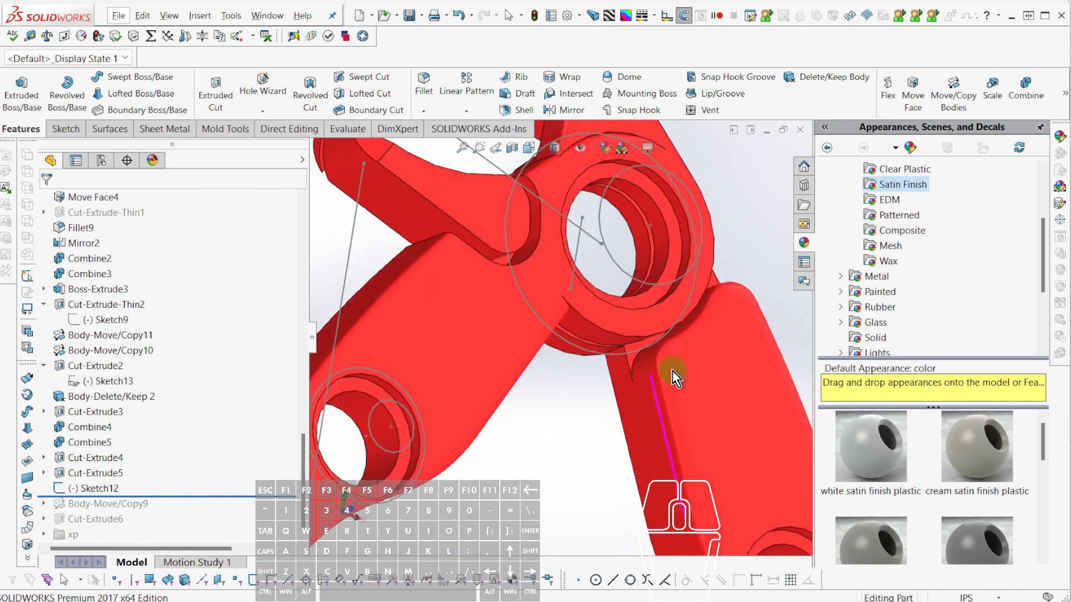
pyautogui.click(639, 356)
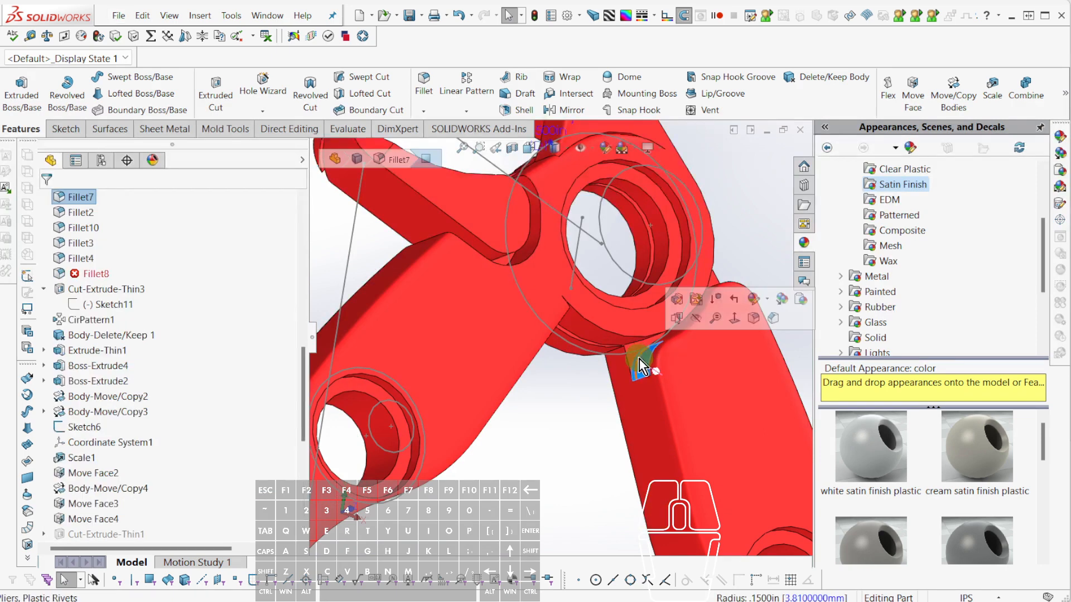
pyautogui.click(677, 306)
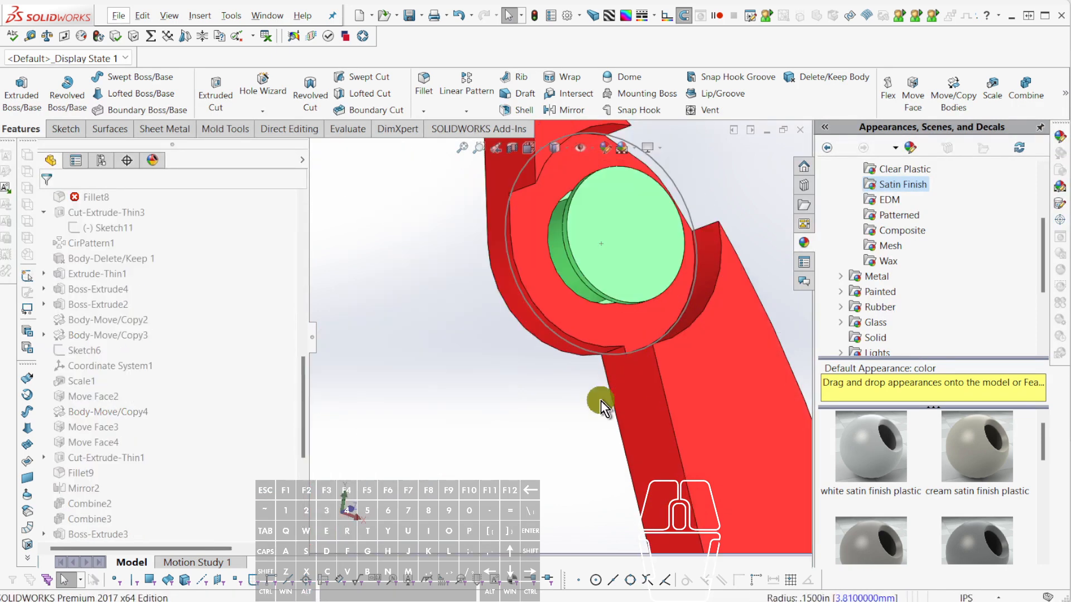
pyautogui.scroll(6, 199, 457)
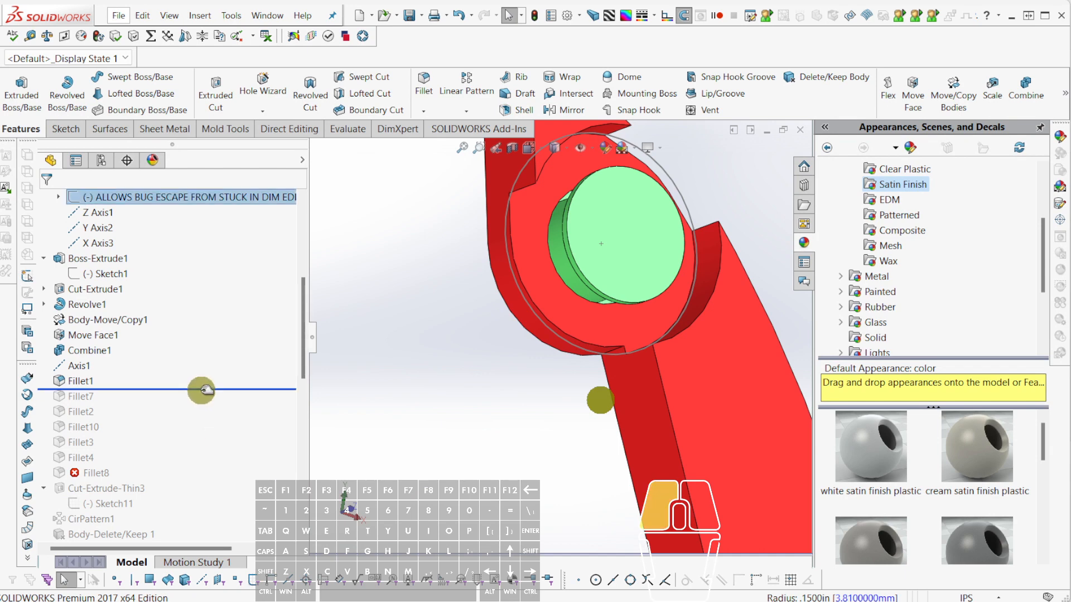
pyautogui.moveTo(206, 390); pyautogui.dragTo(202, 399)
pyautogui.scroll(2, 614, 338)
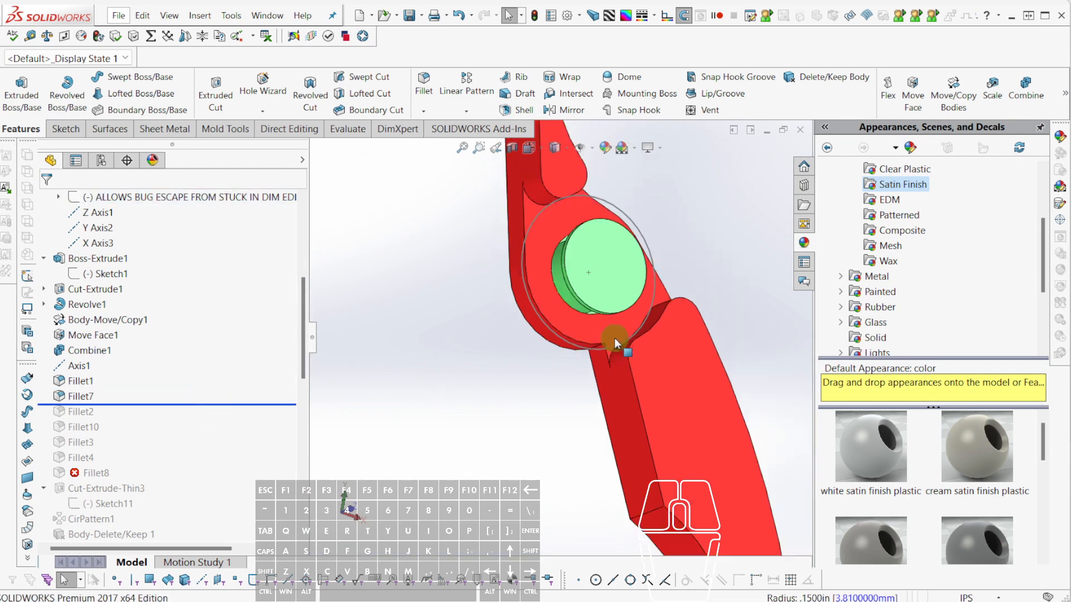
# Edit Fillet7 to remove the short edge where the handle's inner side meets the pivot ring.
pyautogui.moveTo(614, 338)
pyautogui.mouseDown(button='middle')
pyautogui.moveTo(593, 339)
pyautogui.moveTo(615, 339)
pyautogui.mouseUp(button='middle')
pyautogui.scroll(-3, 630, 348)
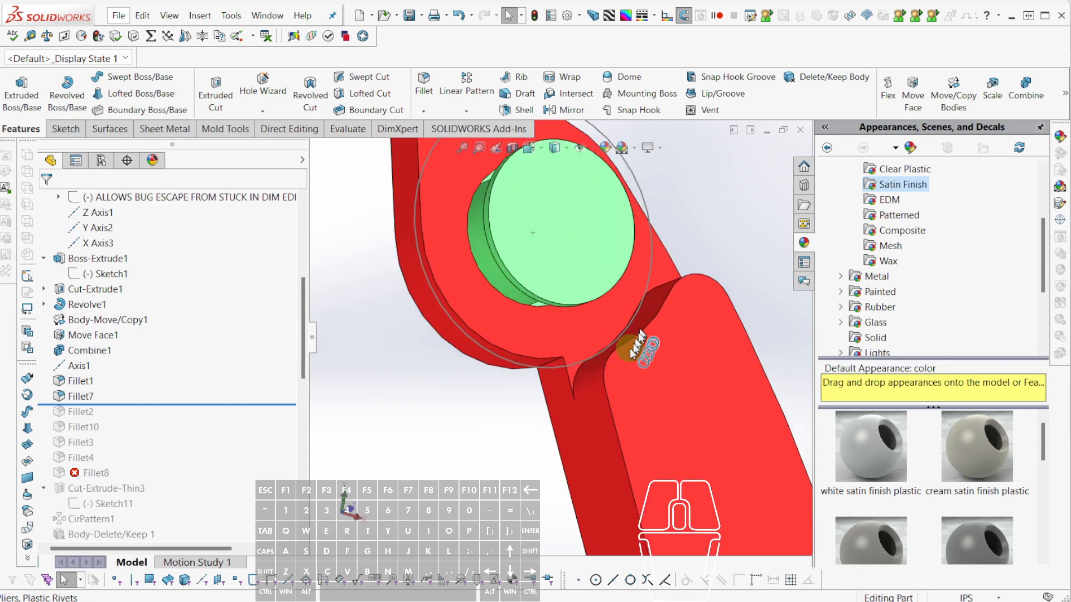
pyautogui.click(598, 377)
pyautogui.click(633, 315)
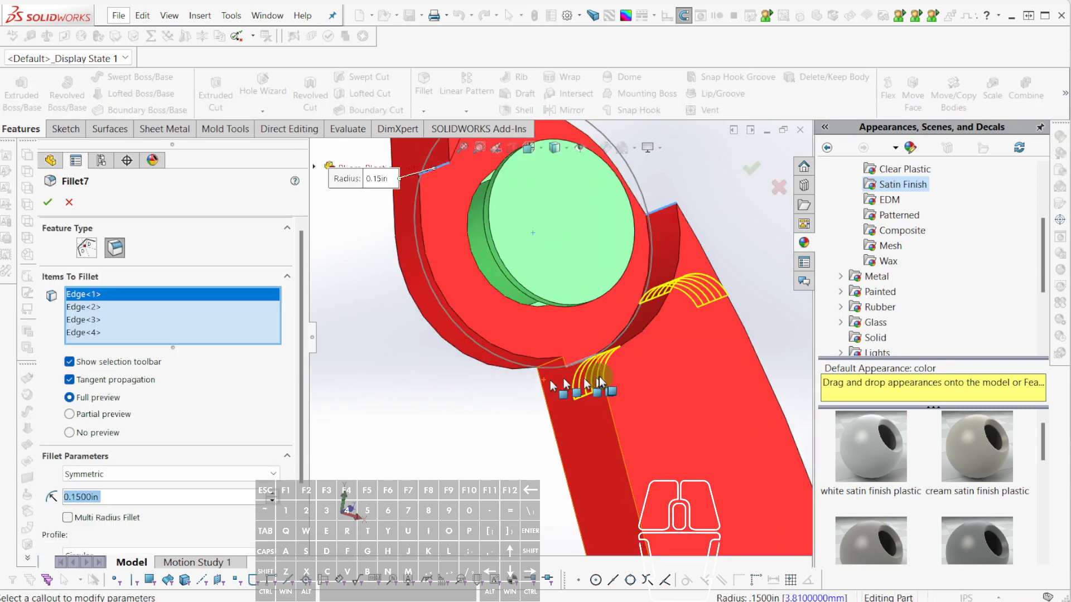
pyautogui.scroll(-3, 601, 382)
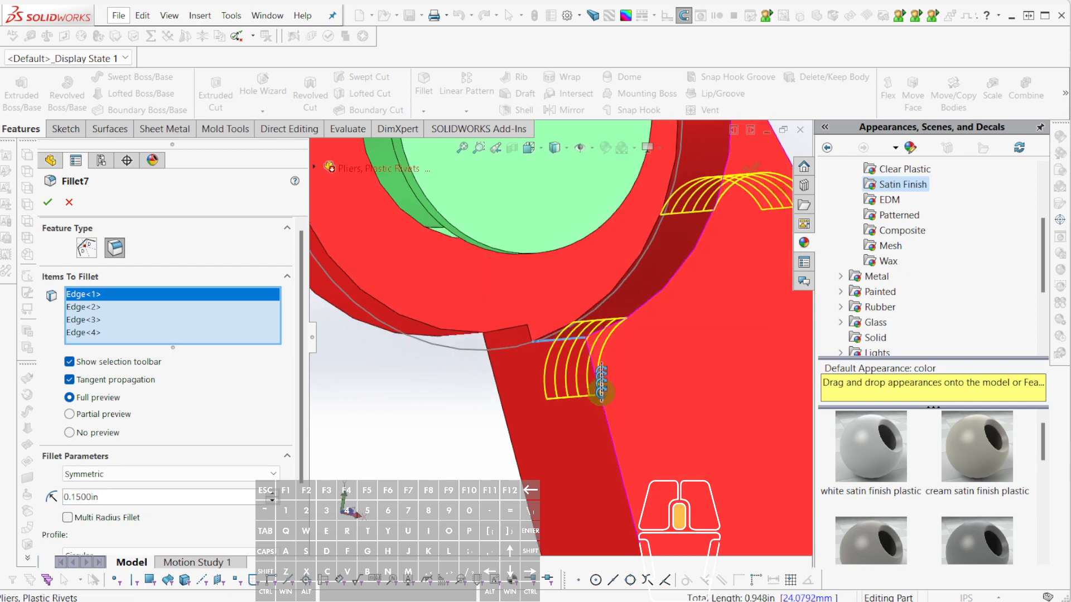
pyautogui.click(572, 338)
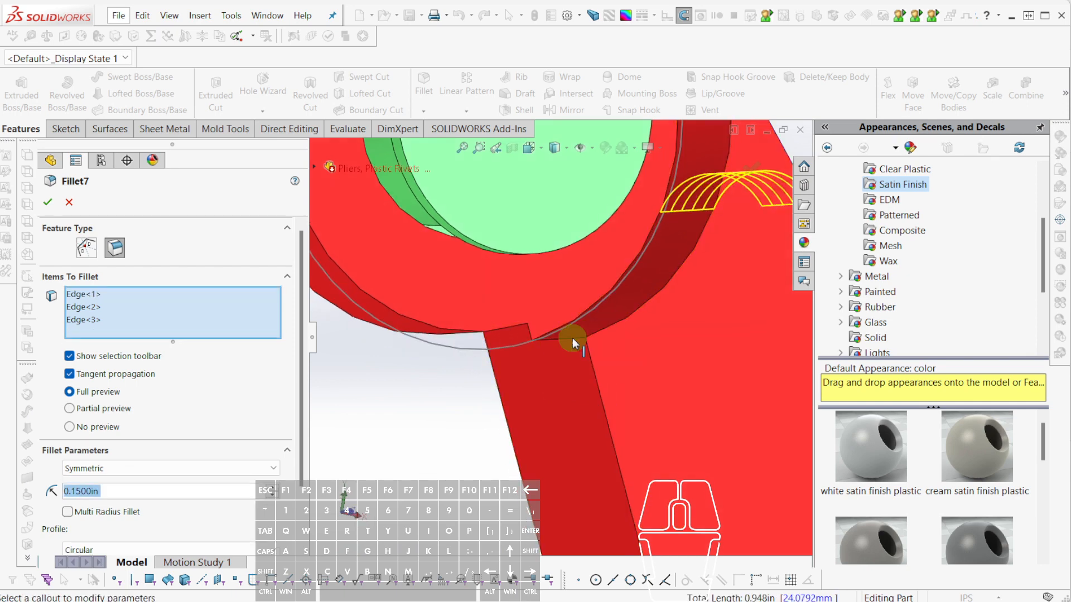
pyautogui.press('Return')
# Start a fillet on the short edge between the handle's inner side and the pivot ring, with a Conic Rho profile and rho of 0.2.
pyautogui.click(573, 338)
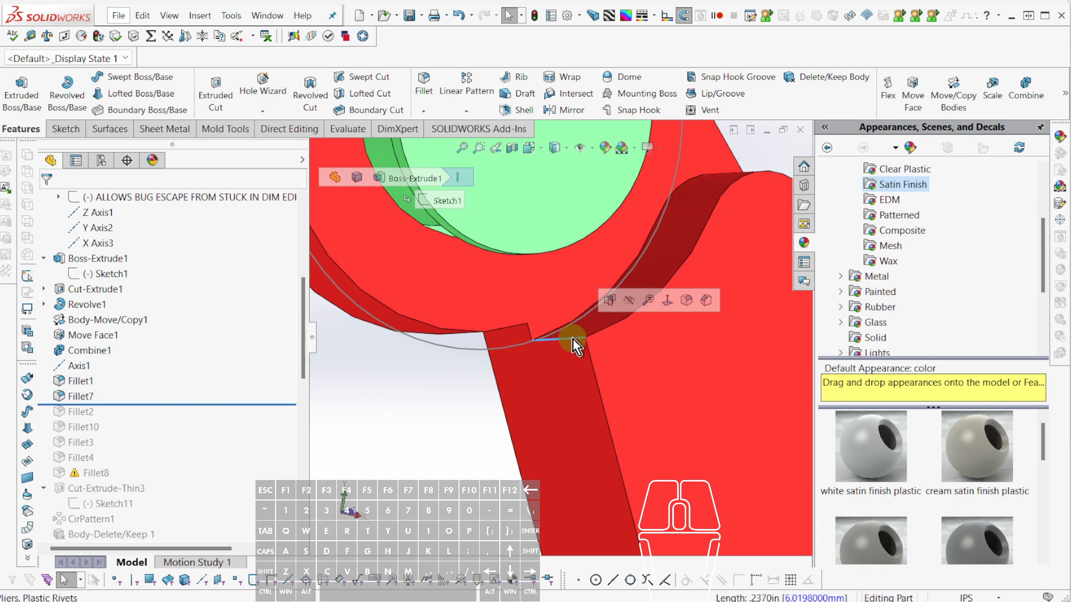
pyautogui.press('Return')
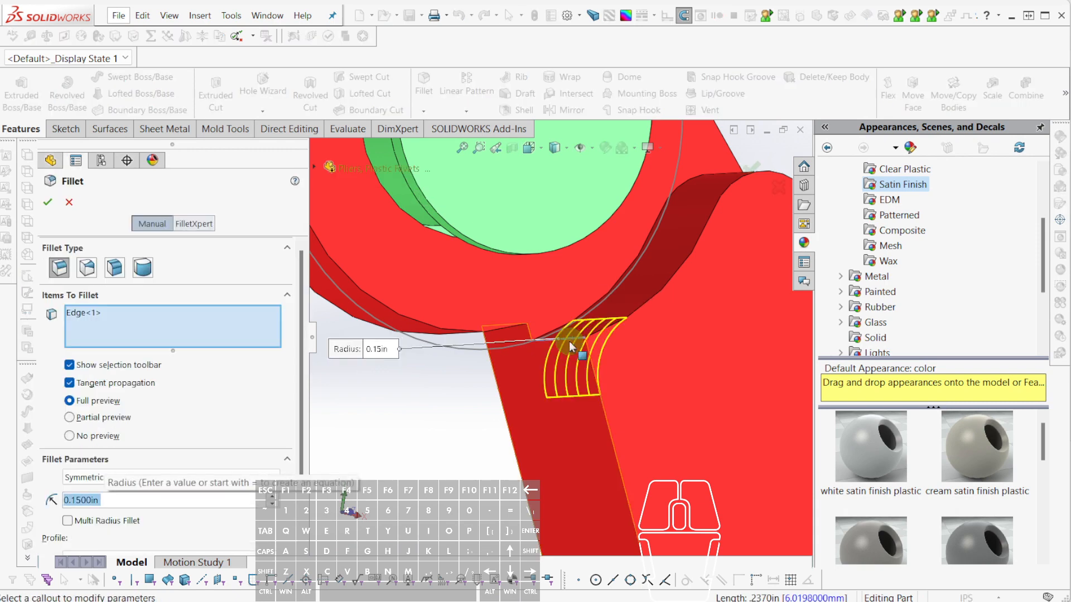
pyautogui.scroll(-3, 203, 451)
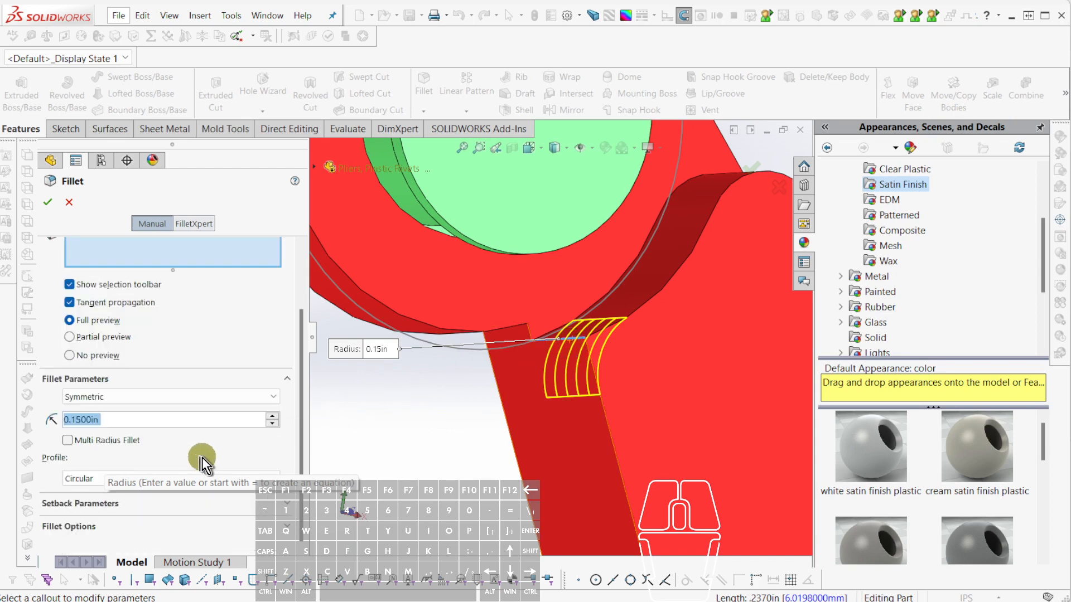
pyautogui.click(158, 480)
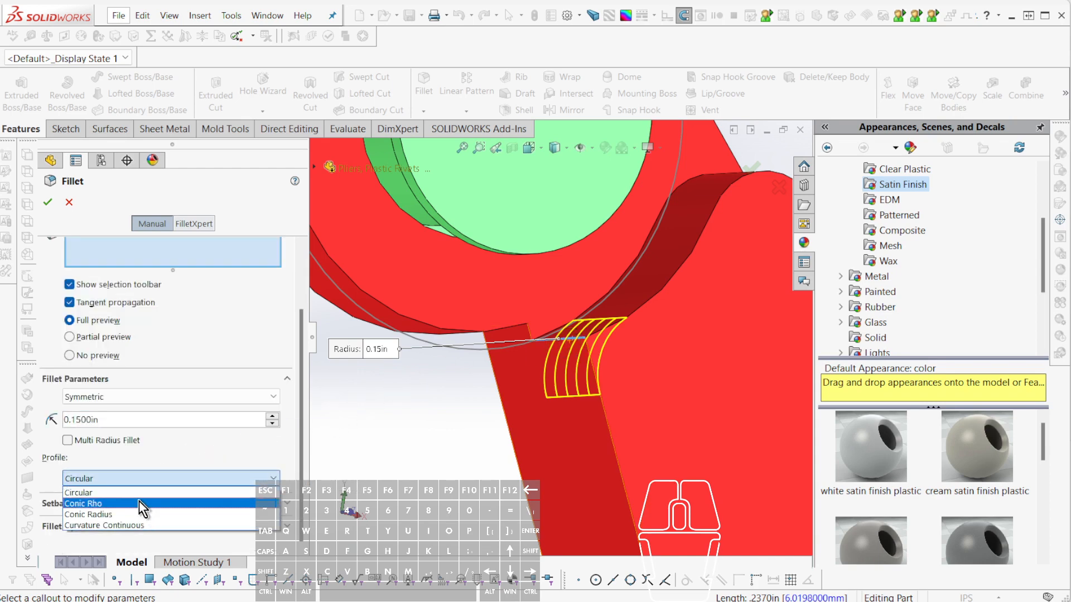
pyautogui.click(139, 501)
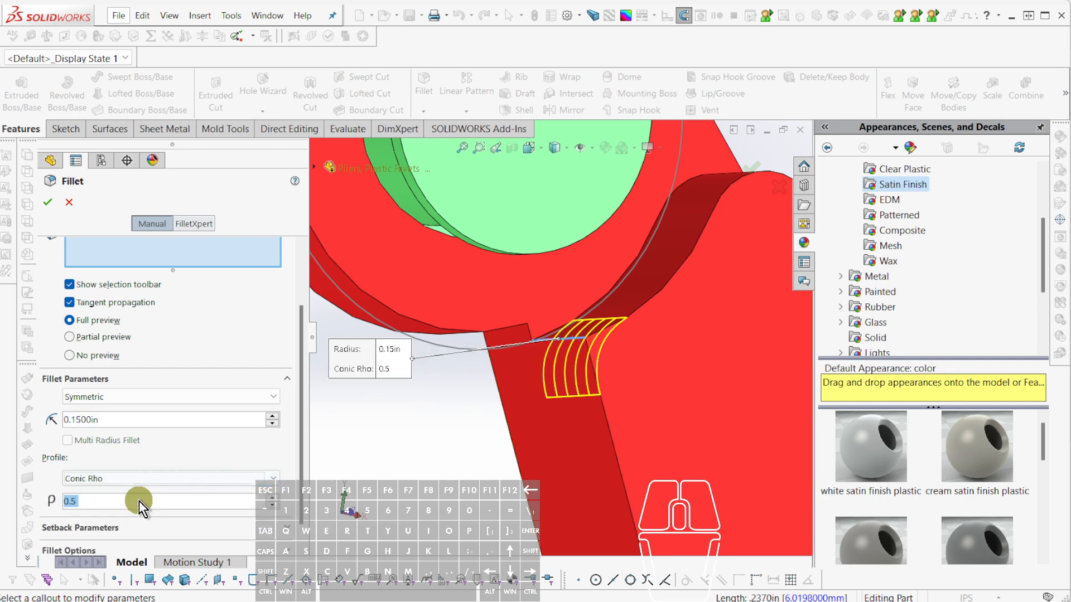
pyautogui.click(271, 496)
pyautogui.click(271, 496)
pyautogui.click(271, 496)
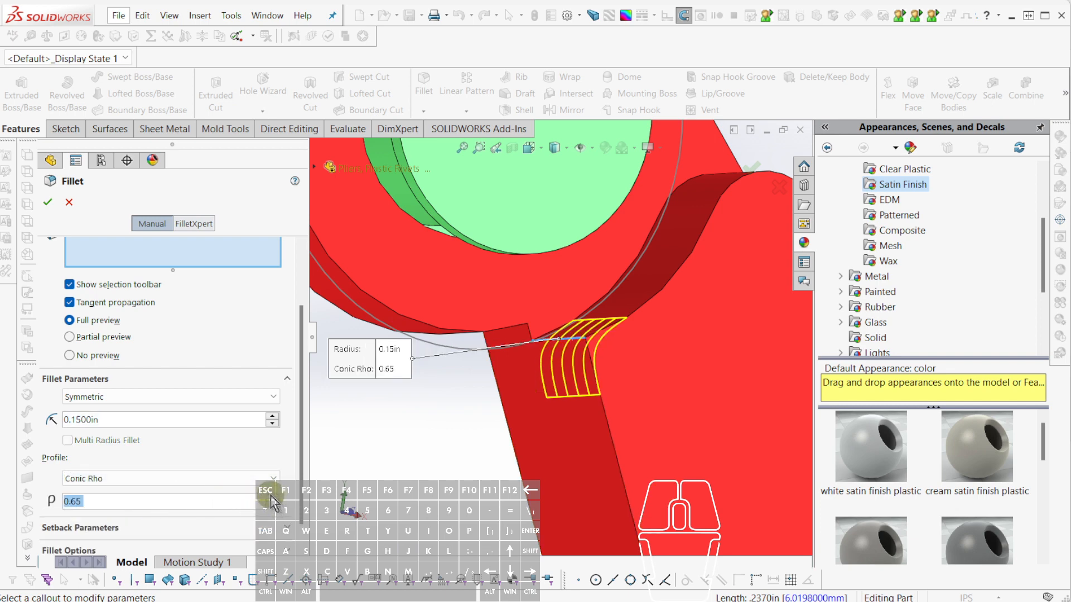
pyautogui.click(273, 510)
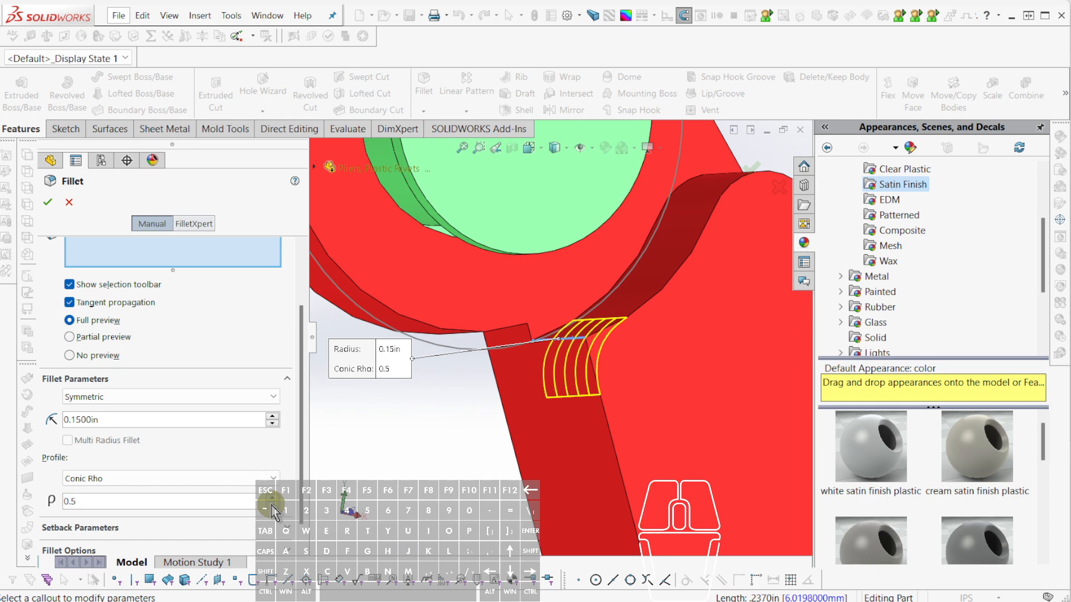
pyautogui.click(274, 510)
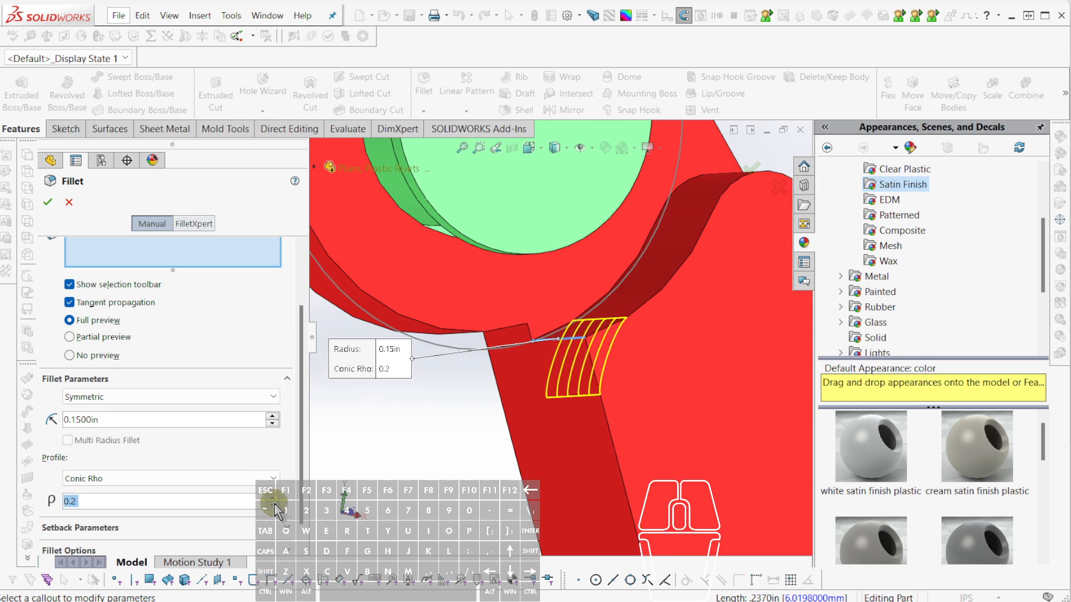
# Set the conic fillet's radius to 0.85 in and create the fillet.
pyautogui.click(269, 414)
pyautogui.click(270, 416)
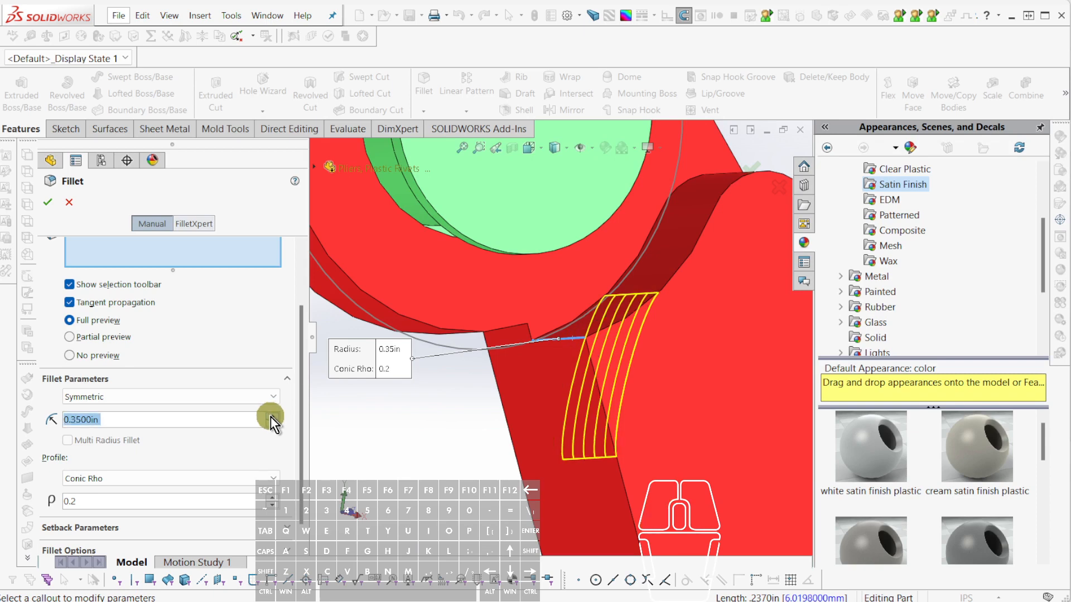
pyautogui.click(270, 417)
pyautogui.click(270, 416)
pyautogui.click(270, 416)
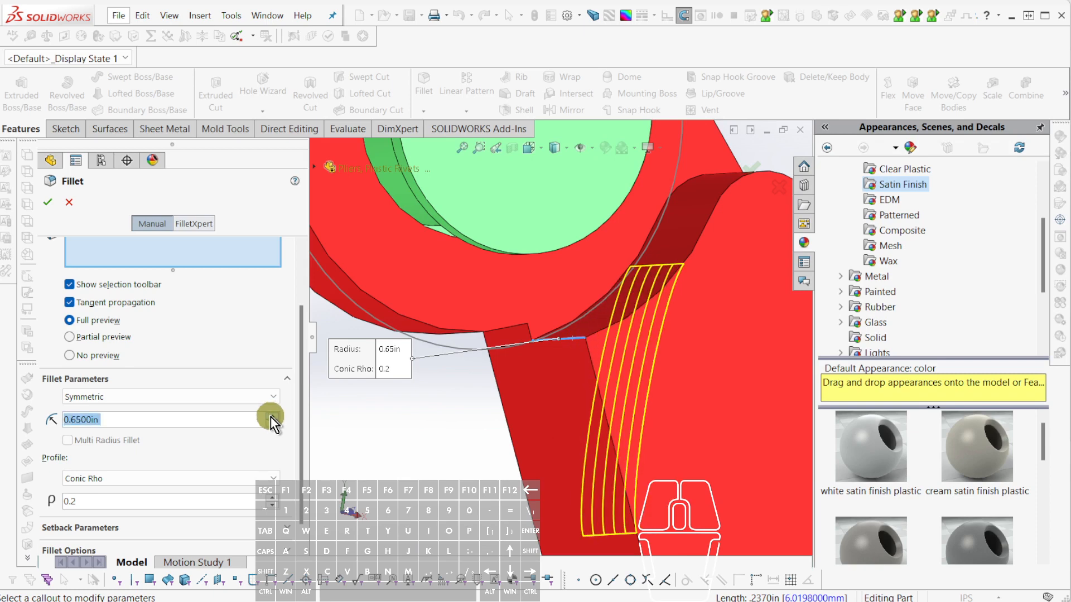
pyautogui.click(270, 416)
pyautogui.click(270, 417)
pyautogui.scroll(3, 535, 471)
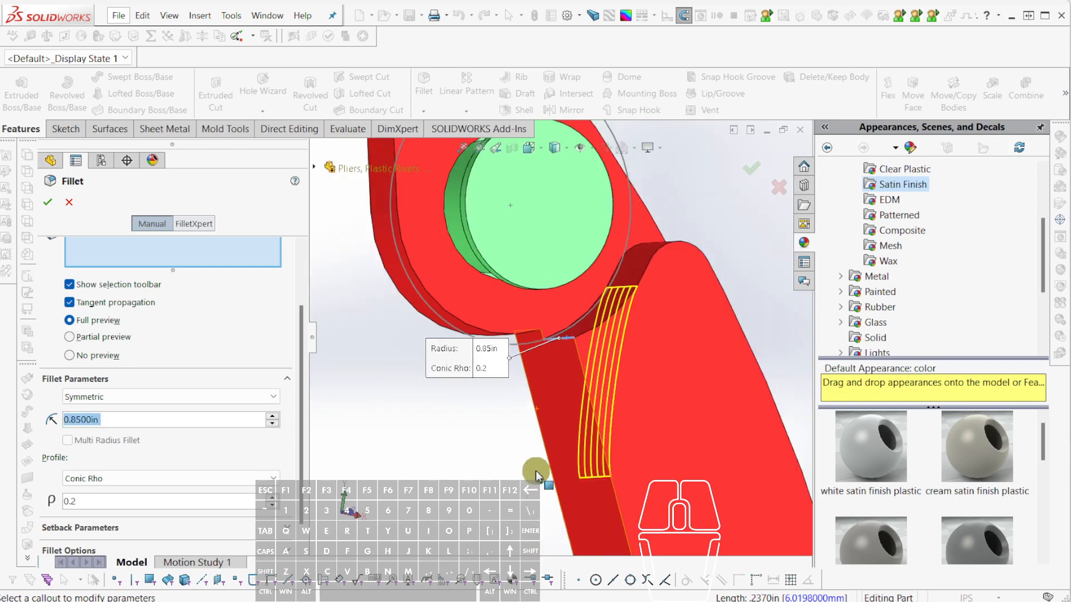
pyautogui.press('Return')
pyautogui.click(446, 475)
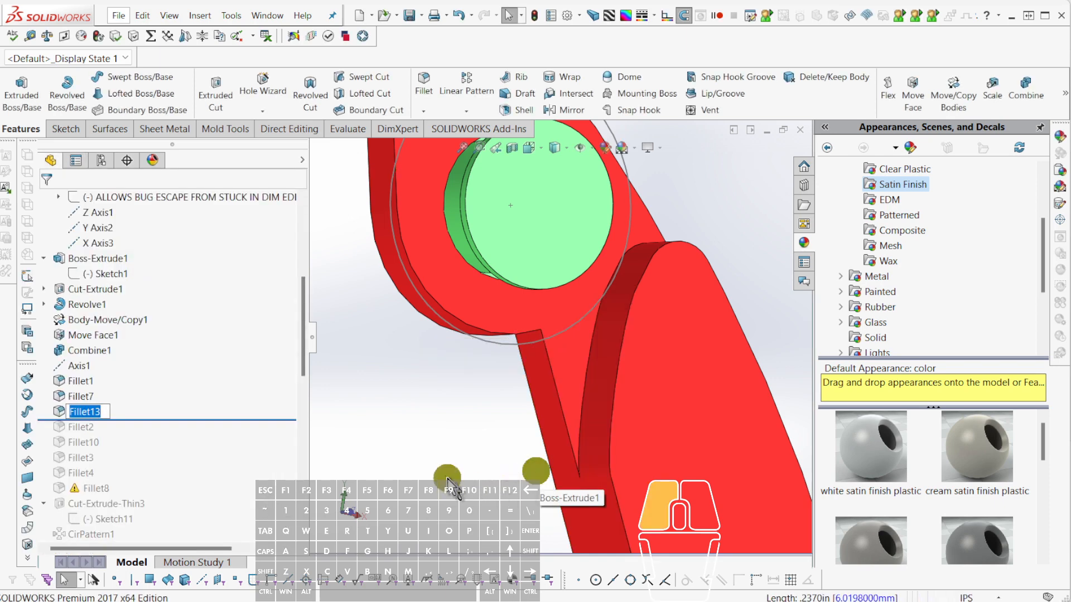
# Roll the feature history forward to the end and examine the joint between the handles and the pivot ring.
pyautogui.hotkey('ctrl', 'alt', 'shift', 'r')
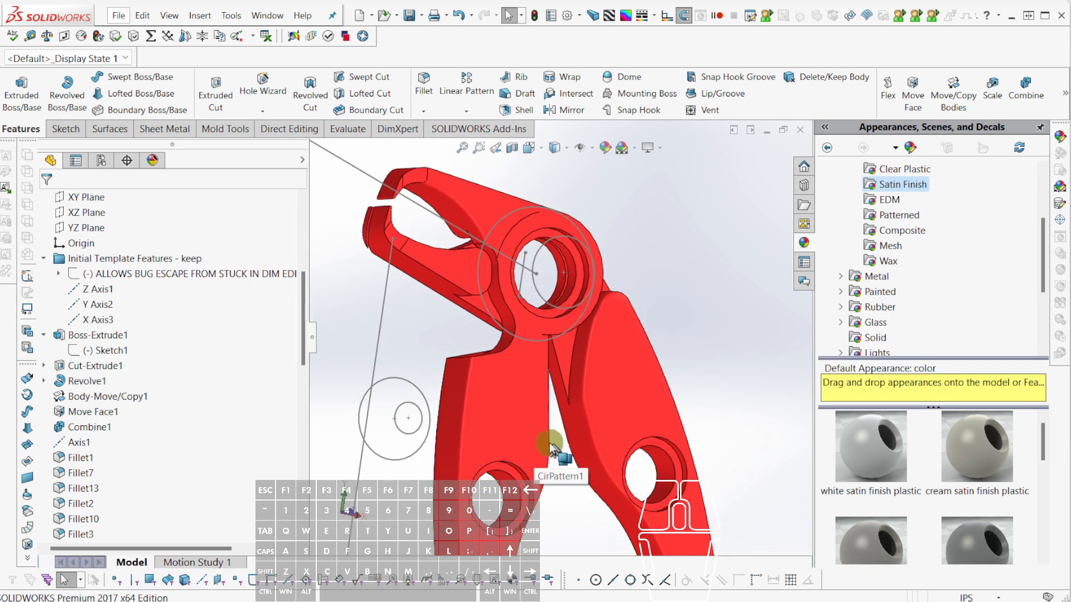
pyautogui.moveTo(550, 444); pyautogui.dragTo(512, 430, button='middle')
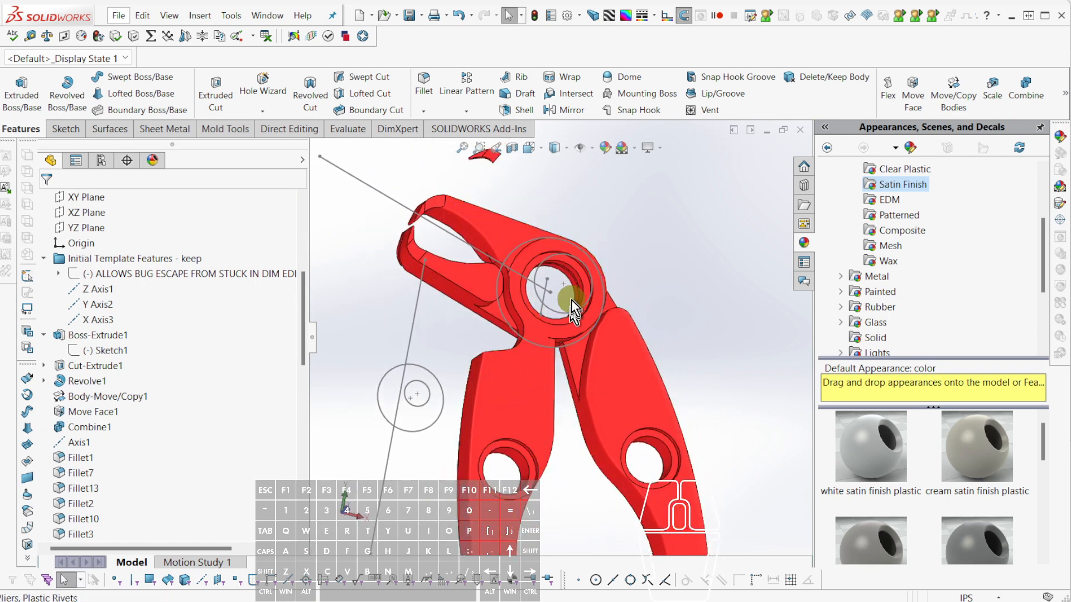
pyautogui.moveTo(570, 301); pyautogui.dragTo(592, 364, button='middle')
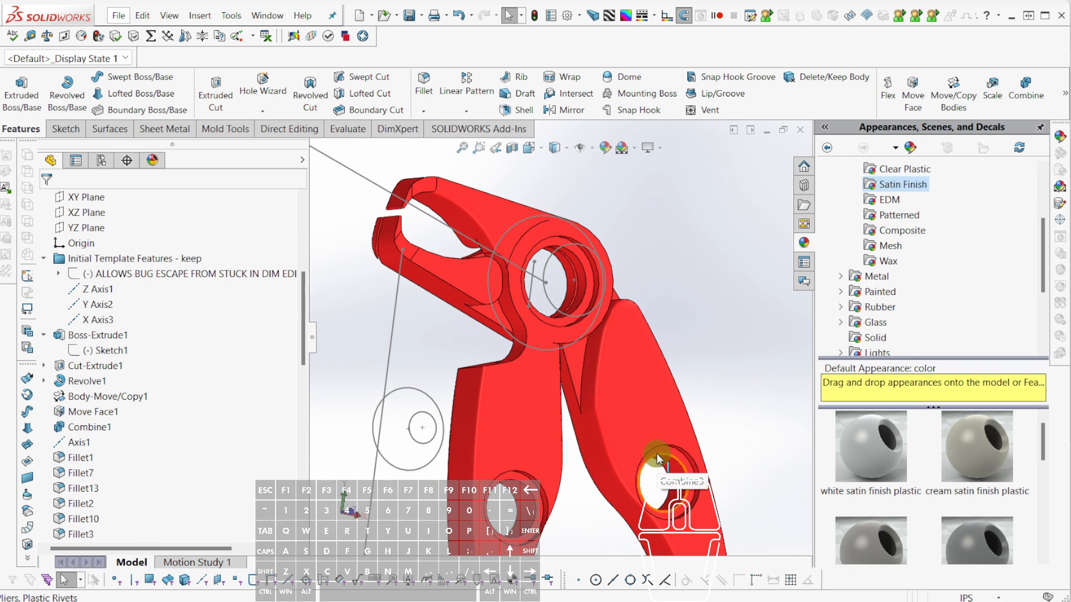
pyautogui.moveTo(658, 453); pyautogui.dragTo(541, 380, button='middle')
pyautogui.scroll(-4, 593, 381)
pyautogui.moveTo(499, 417); pyautogui.dragTo(575, 420, button='middle')
pyautogui.scroll(-3, 570, 422)
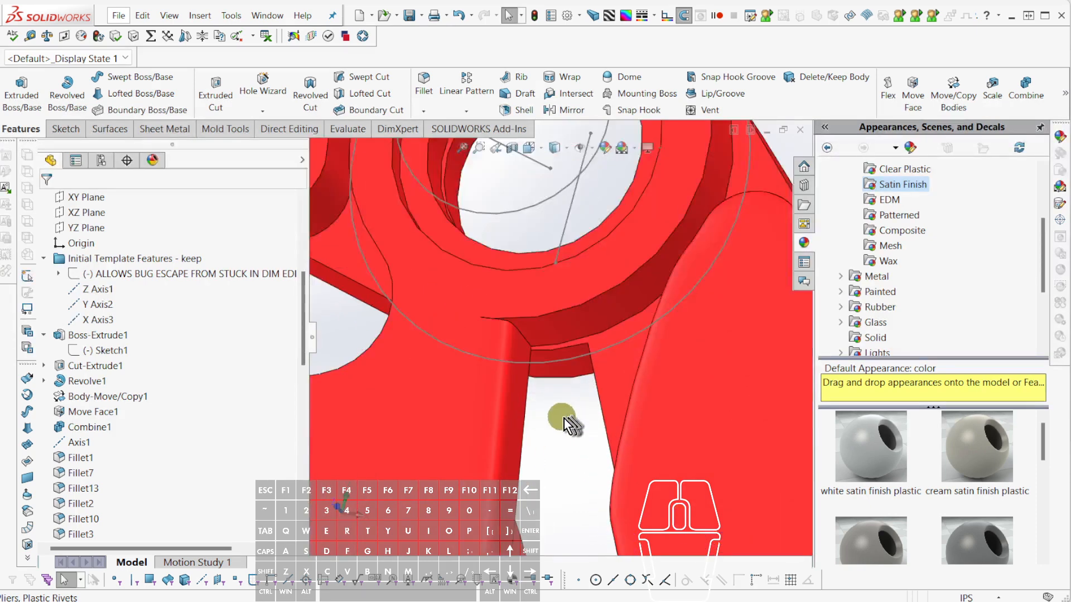
# Locate CirPattern1 from its rounded face at the handle joint and roll the feature history back to just before it.
pyautogui.click(506, 393)
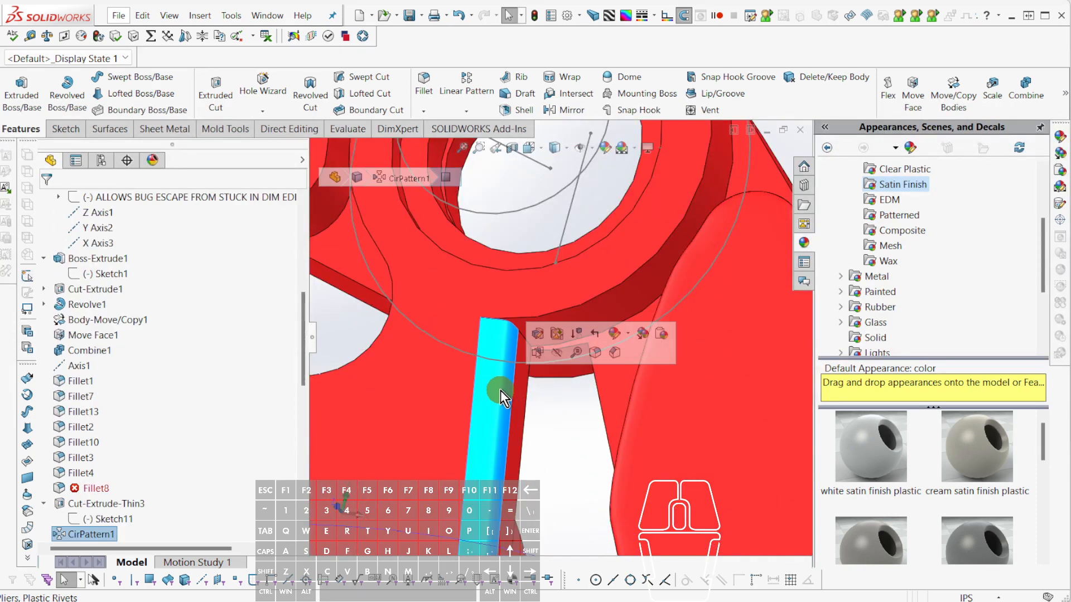
pyautogui.hotkey('ctrl', 'alt', 'r')
pyautogui.scroll(4, 607, 384)
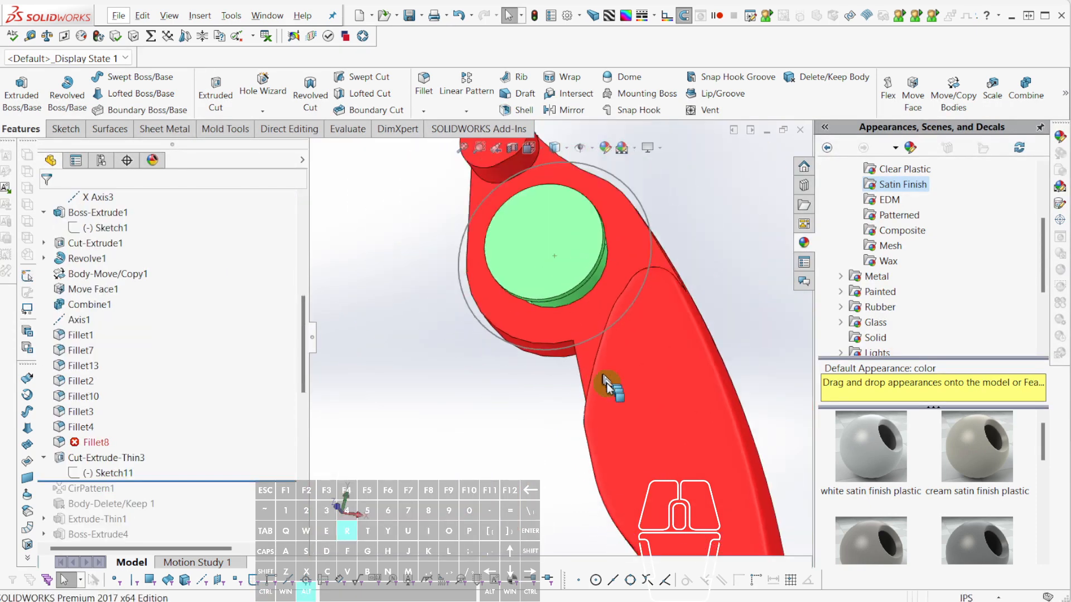
pyautogui.scroll(2, 607, 383)
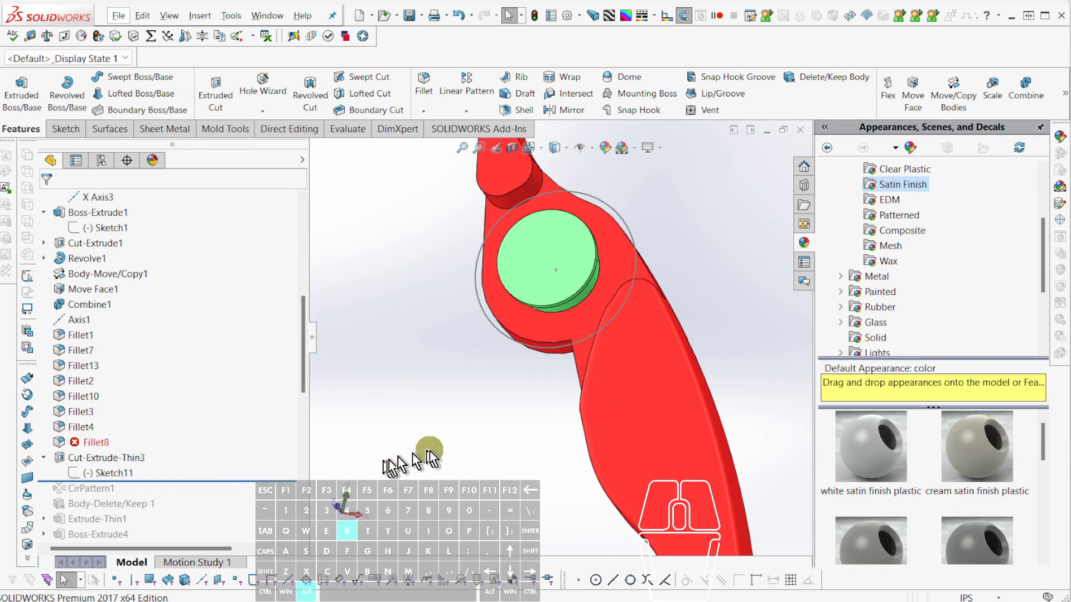
pyautogui.moveTo(432, 457); pyautogui.dragTo(540, 383, button='middle')
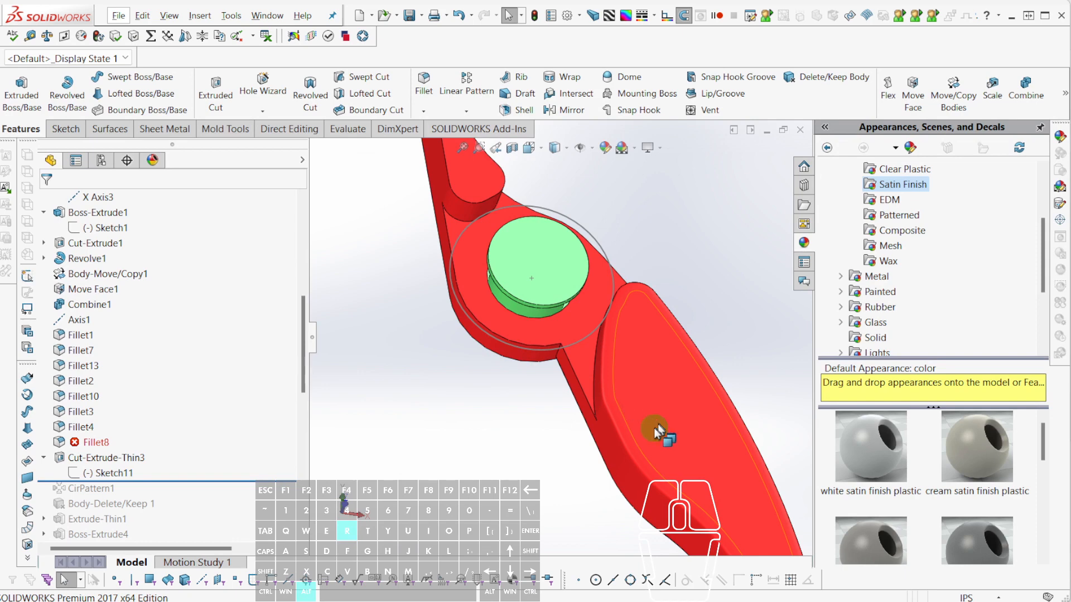
pyautogui.doubleClick(624, 440)
pyautogui.click(611, 416)
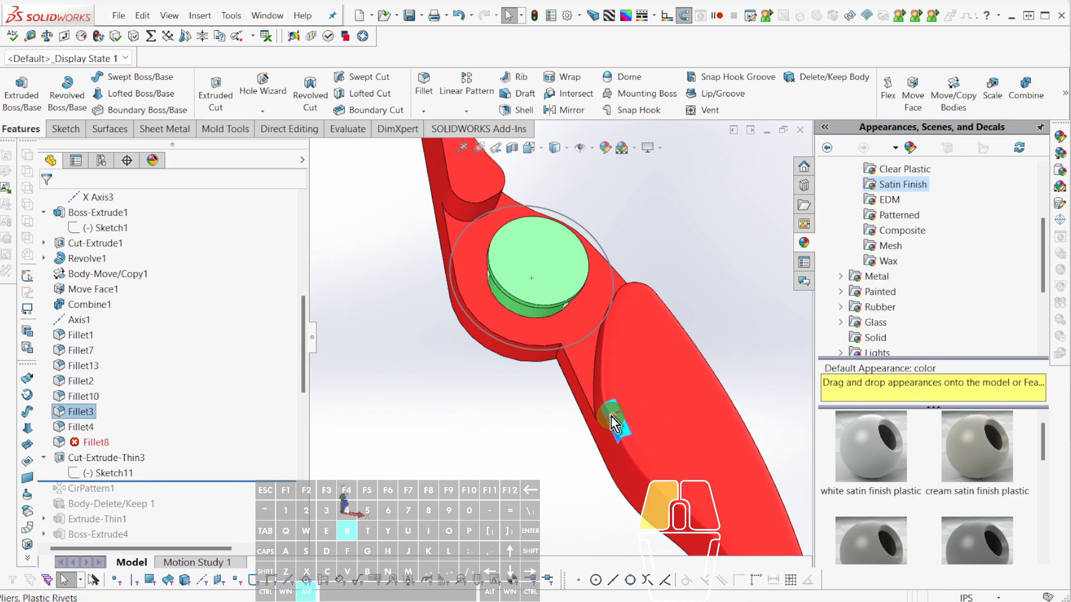
pyautogui.click(272, 479)
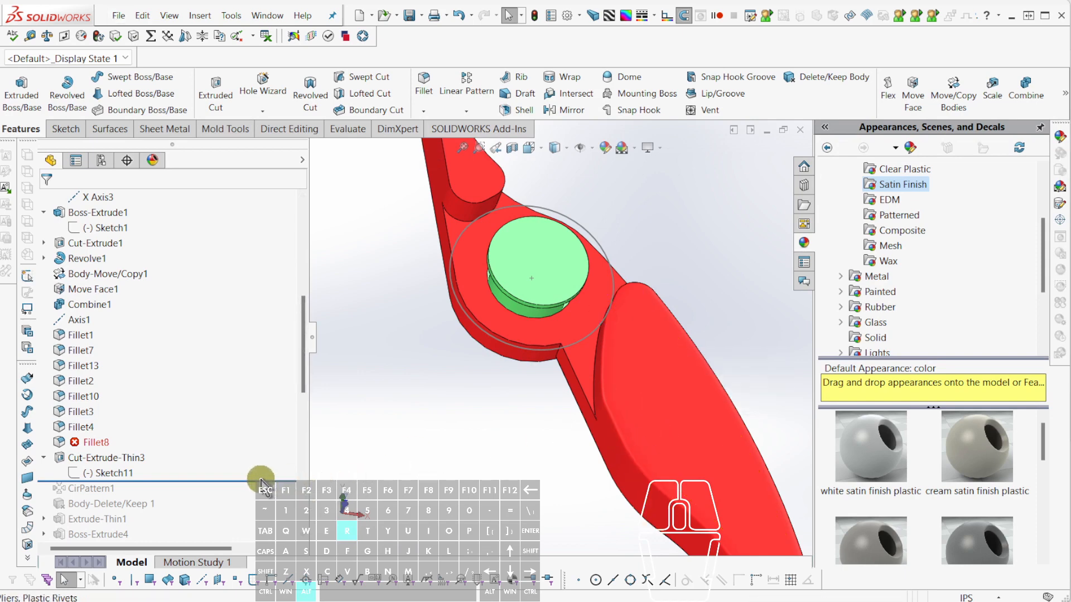
# Roll the feature history forward to directly after CirPattern1 and select that pattern to highlight the copied pliers half.
pyautogui.moveTo(261, 481); pyautogui.dragTo(272, 504)
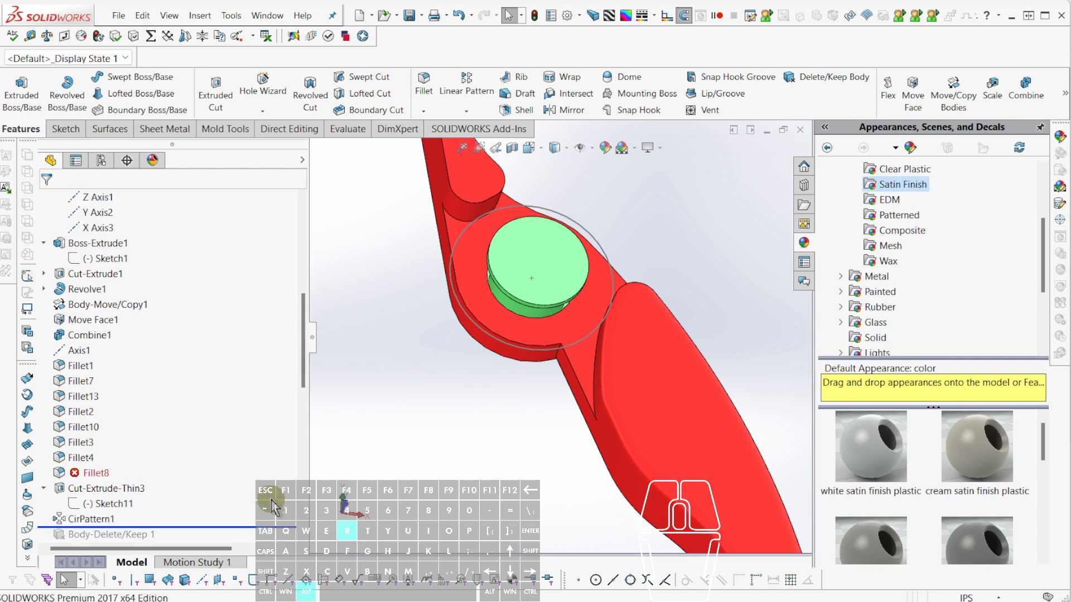
pyautogui.click(85, 519)
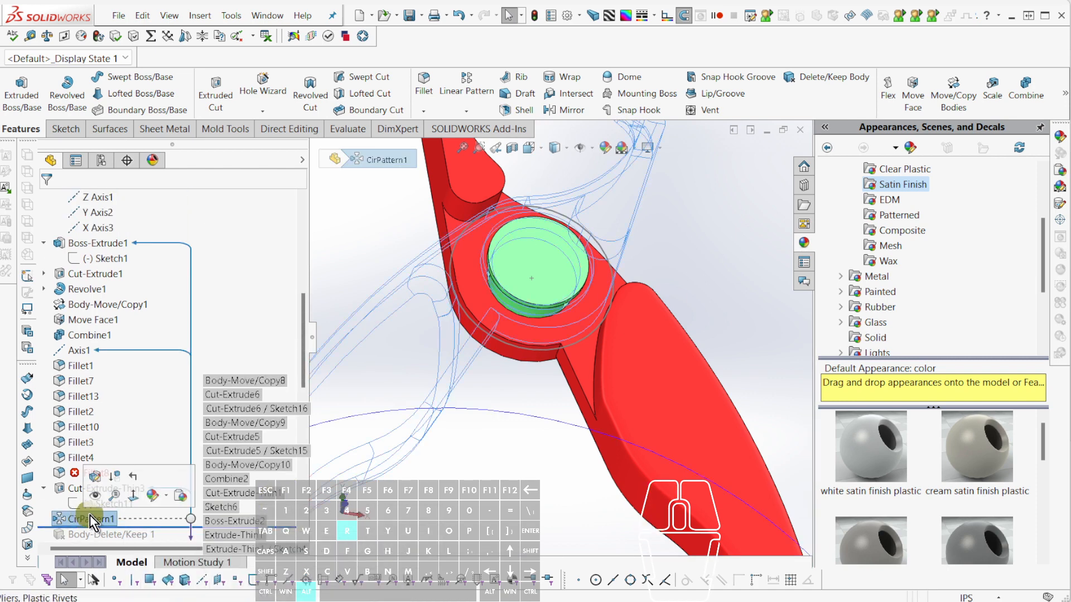
pyautogui.click(99, 491)
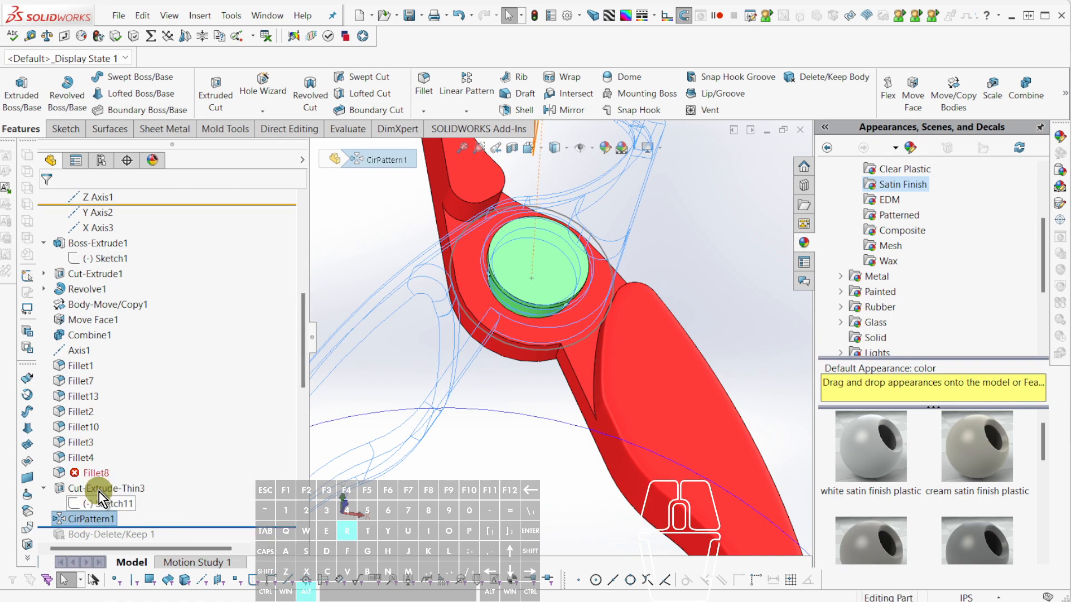
pyautogui.scroll(2, 410, 287)
pyautogui.moveTo(411, 287); pyautogui.dragTo(363, 173, button='middle')
pyautogui.moveTo(495, 234); pyautogui.dragTo(509, 198, button='middle')
pyautogui.scroll(-5, 545, 390)
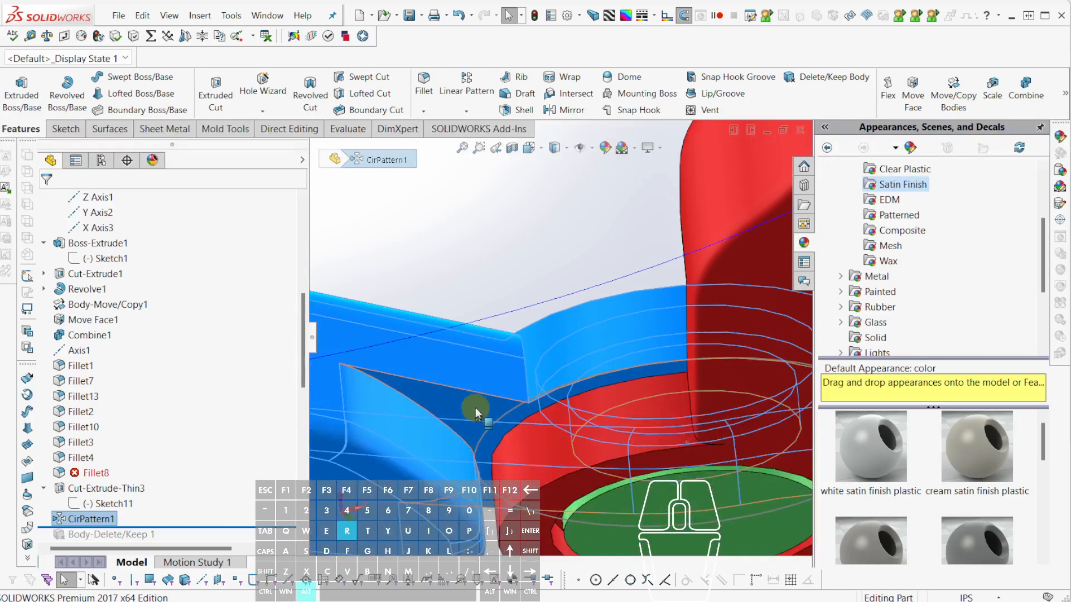
# Start a sketch on the flat face of the patterned half where its handle meets the pivot ring.
pyautogui.click(476, 409)
pyautogui.press('c')
pyautogui.scroll(3, 476, 410)
pyautogui.moveTo(477, 412)
pyautogui.mouseDown(button='middle')
pyautogui.moveTo(570, 434)
pyautogui.moveTo(600, 525)
pyautogui.moveTo(558, 500)
pyautogui.mouseUp(button='middle')
pyautogui.press('Escape')
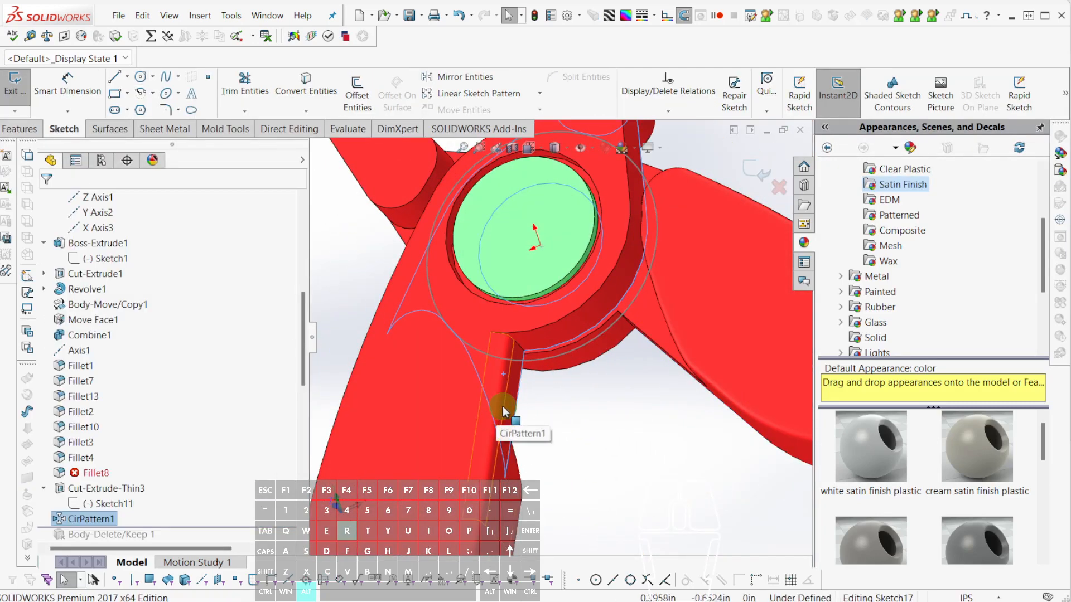
# Convert the handle's straight inner edge and the pivot ring's adjoining arc edge into sketch entities.
pyautogui.click(478, 410)
pyautogui.press('g')
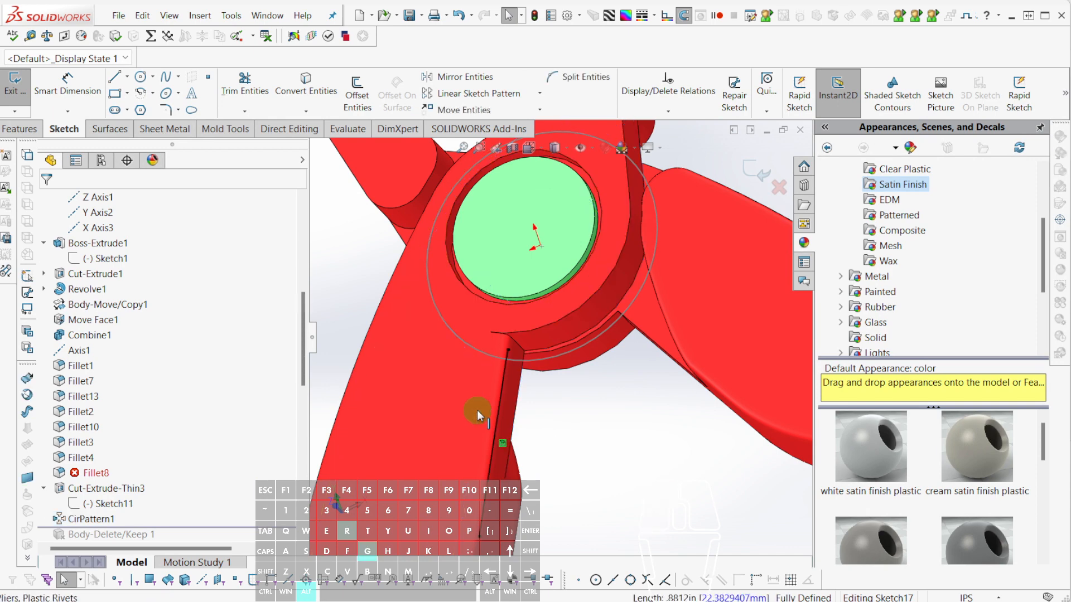
pyautogui.click(542, 329)
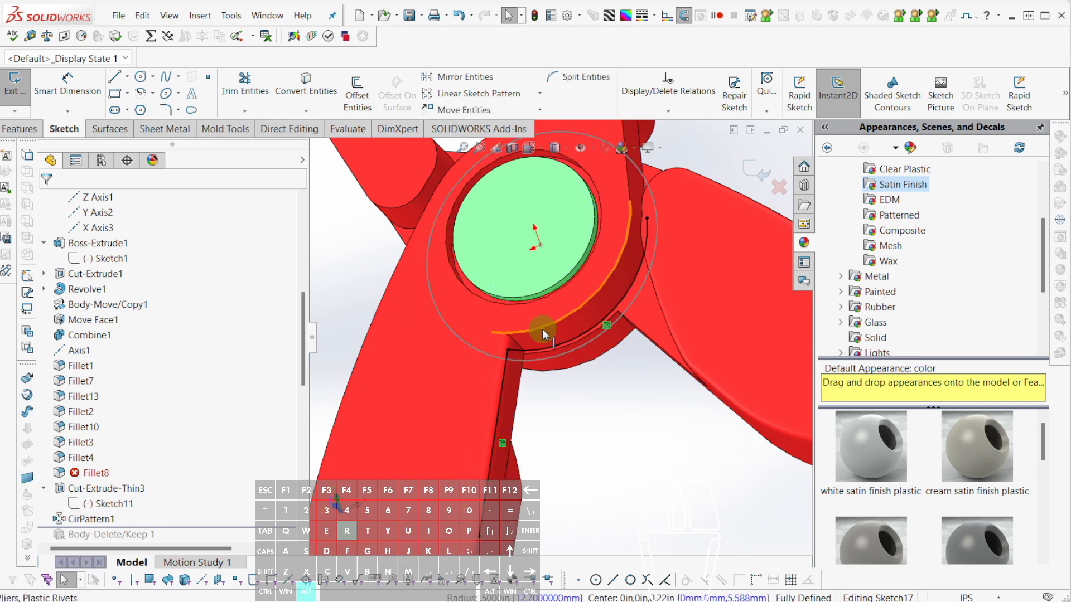
pyautogui.press('g')
pyautogui.moveTo(467, 330); pyautogui.dragTo(604, 377, button='middle')
pyautogui.press('Escape')
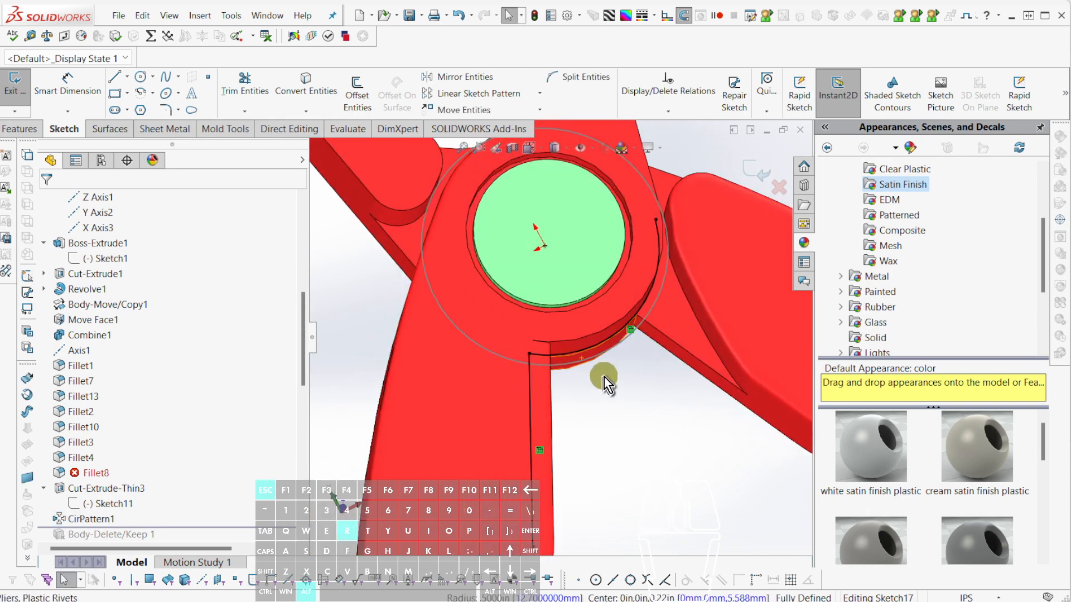
# Draw a slanted line from the converted handle edge up to the converted arc, and trim the arc beyond the line.
pyautogui.press('l')
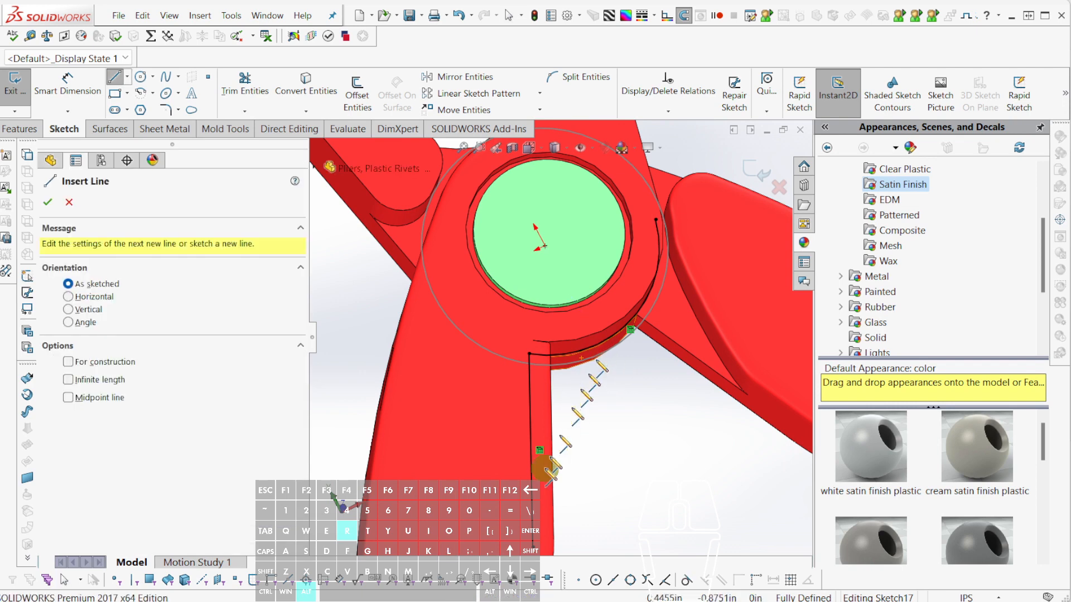
pyautogui.scroll(3, 539, 522)
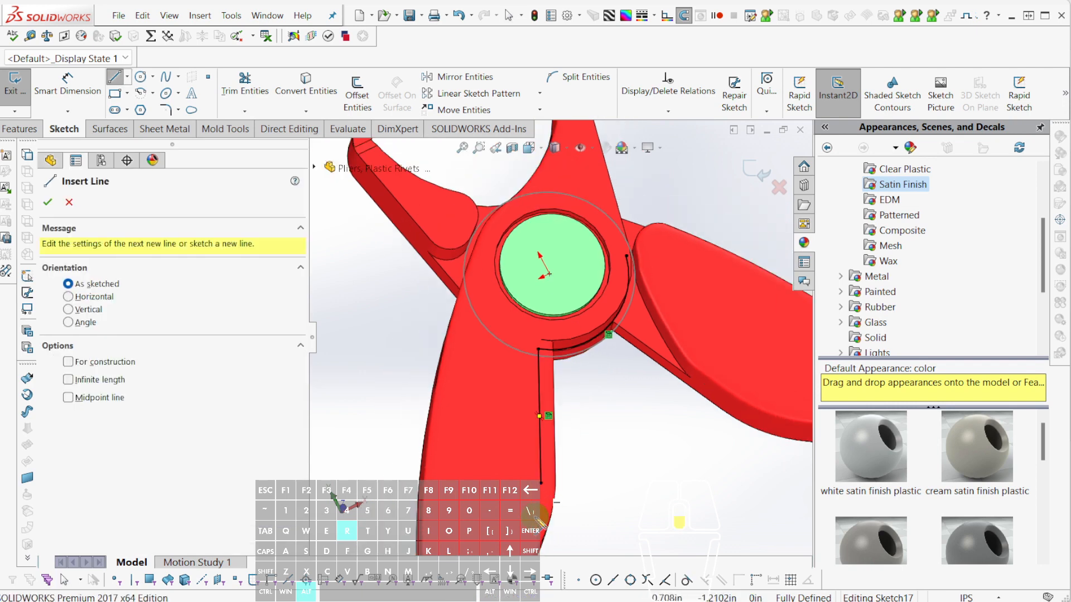
pyautogui.click(545, 459)
pyautogui.click(583, 329)
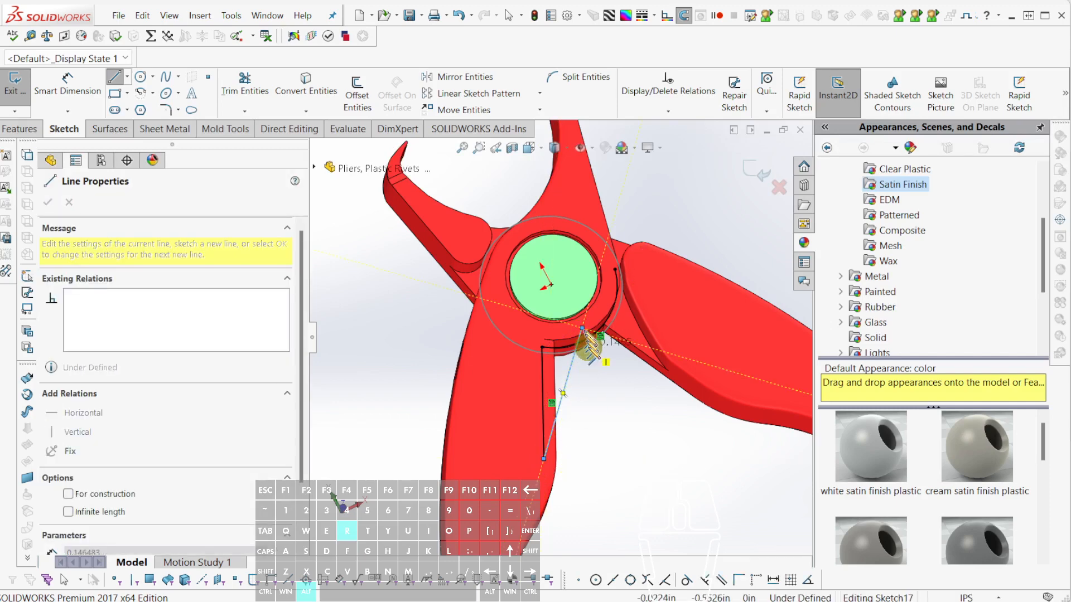
pyautogui.press('Escape')
pyautogui.scroll(-7, 590, 360)
pyautogui.press('t')
pyautogui.moveTo(470, 226)
pyautogui.mouseDown()
pyautogui.moveTo(565, 279)
pyautogui.moveTo(583, 340)
pyautogui.mouseUp()
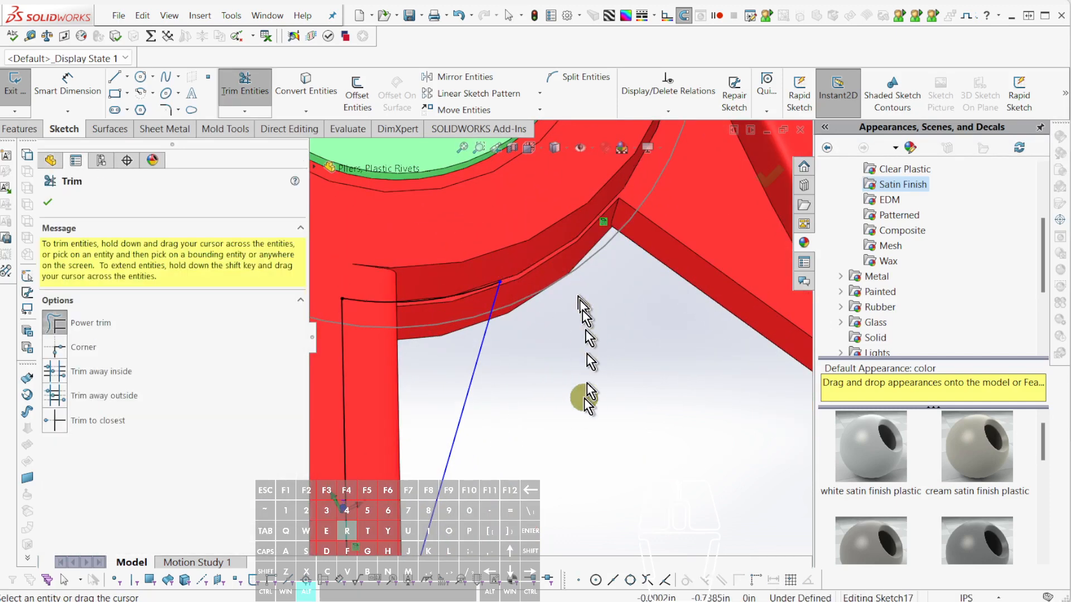
# Extrude the wedge sketch up to the vertex on the handle corner, merging it only with the adjoining pliers half's body.
pyautogui.scroll(3, 581, 418)
pyautogui.press('x')
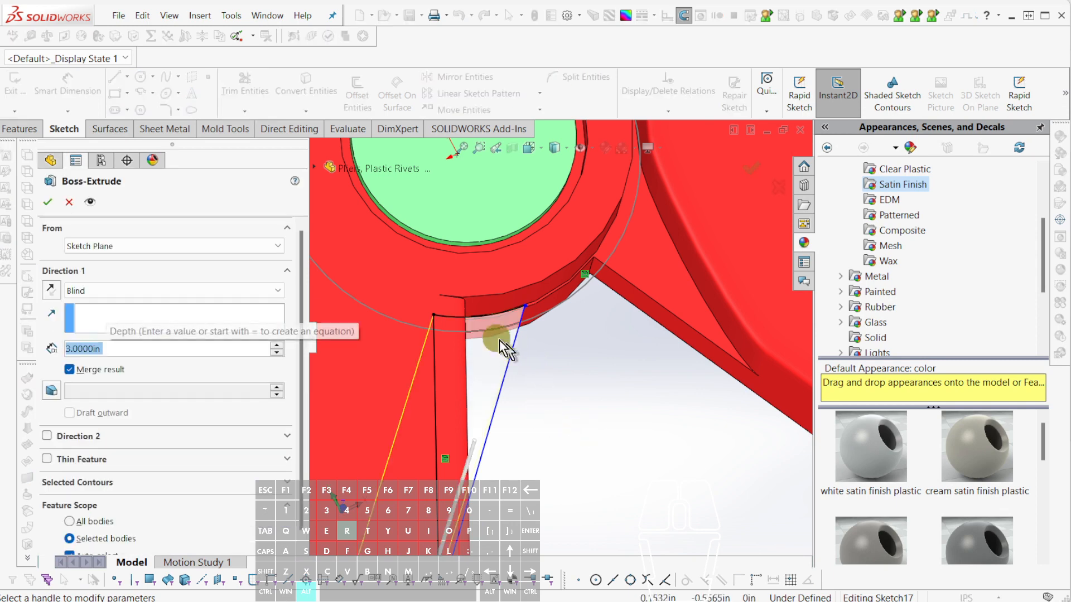
pyautogui.click(439, 294)
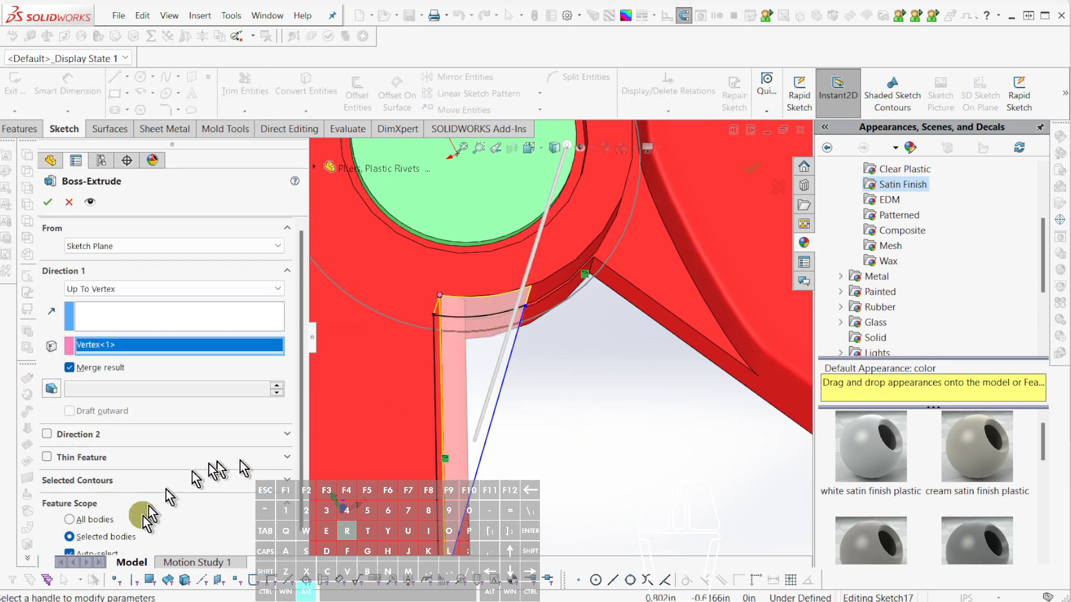
pyautogui.scroll(-1, 144, 512)
pyautogui.click(98, 542)
pyautogui.click(366, 354)
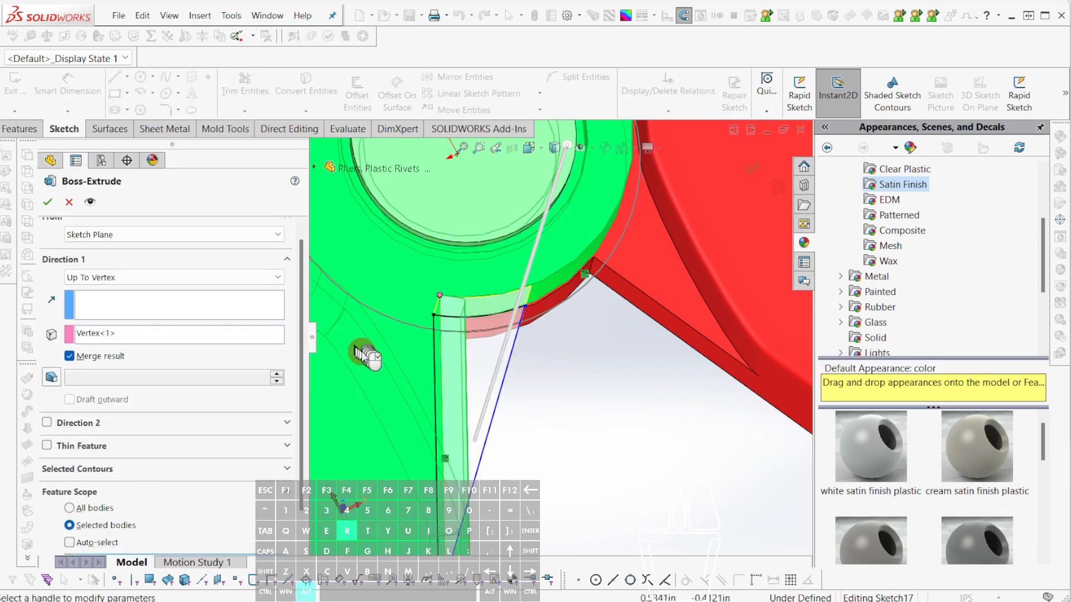
pyautogui.rightClick(365, 357)
# Examine the new wedge between the pivot ring and inner handle edge, checking it against the pliers' overall shape.
pyautogui.scroll(5, 576, 406)
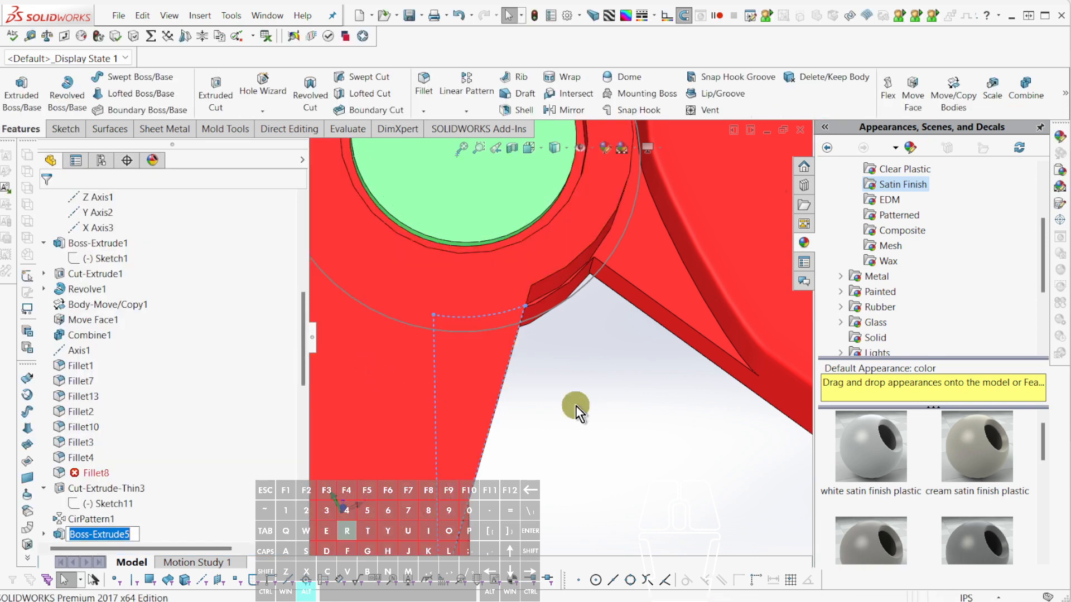
pyautogui.scroll(1, 624, 419)
pyautogui.moveTo(623, 419); pyautogui.dragTo(588, 400, button='middle')
pyautogui.scroll(-4, 525, 393)
pyautogui.scroll(2, 528, 393)
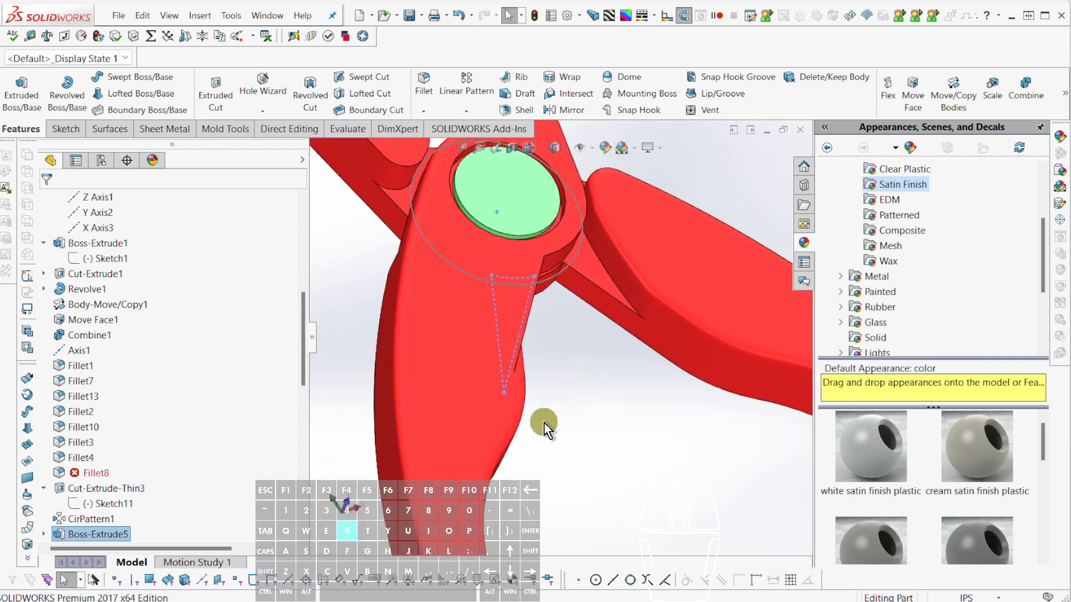
pyautogui.scroll(3, 544, 422)
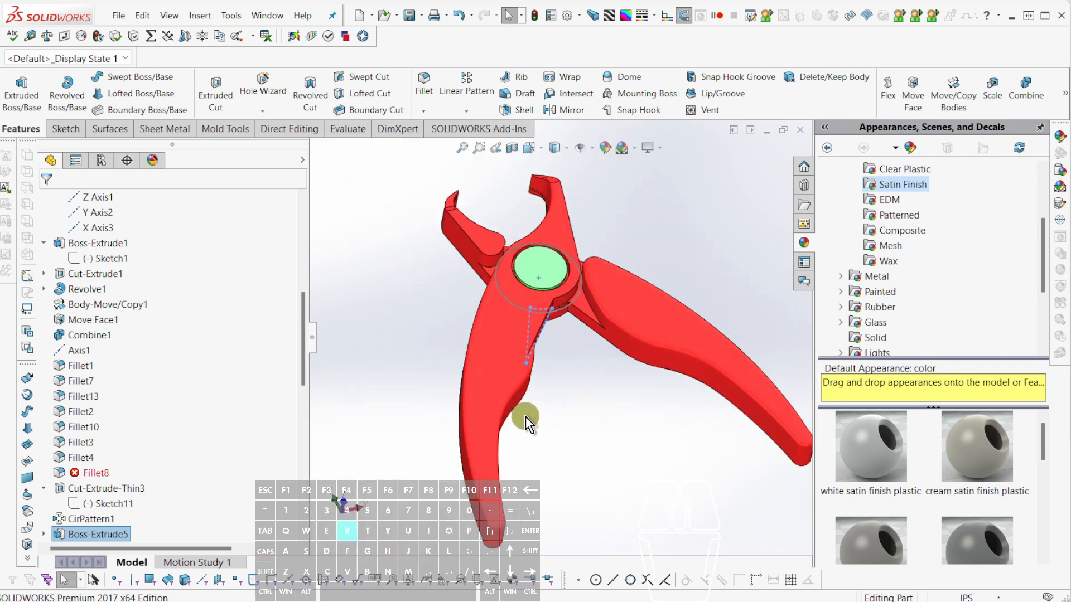
pyautogui.moveTo(525, 417); pyautogui.dragTo(591, 411, button='middle')
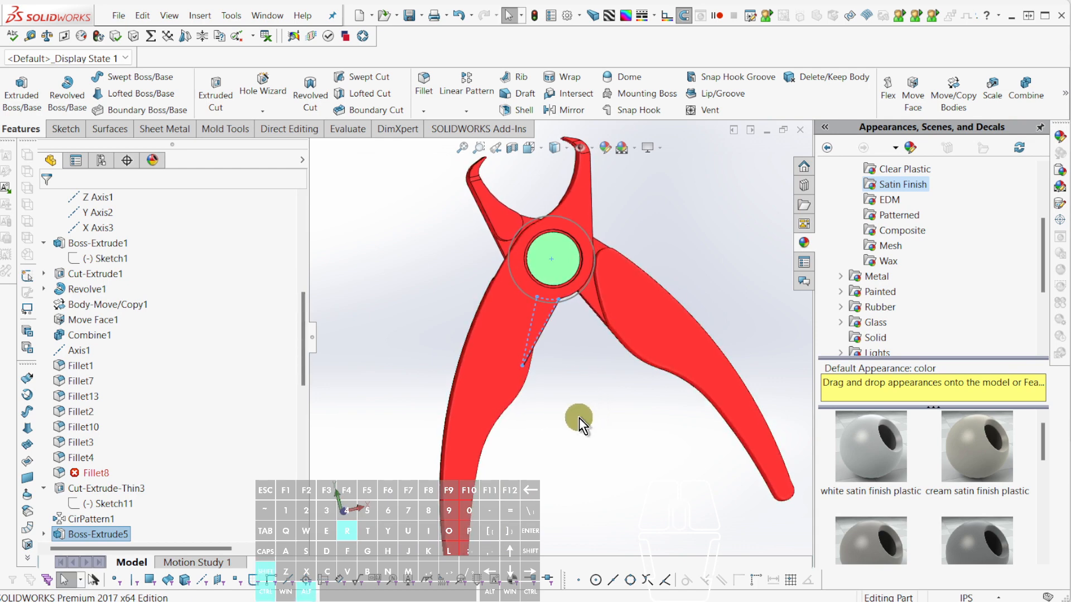
pyautogui.scroll(2, 573, 325)
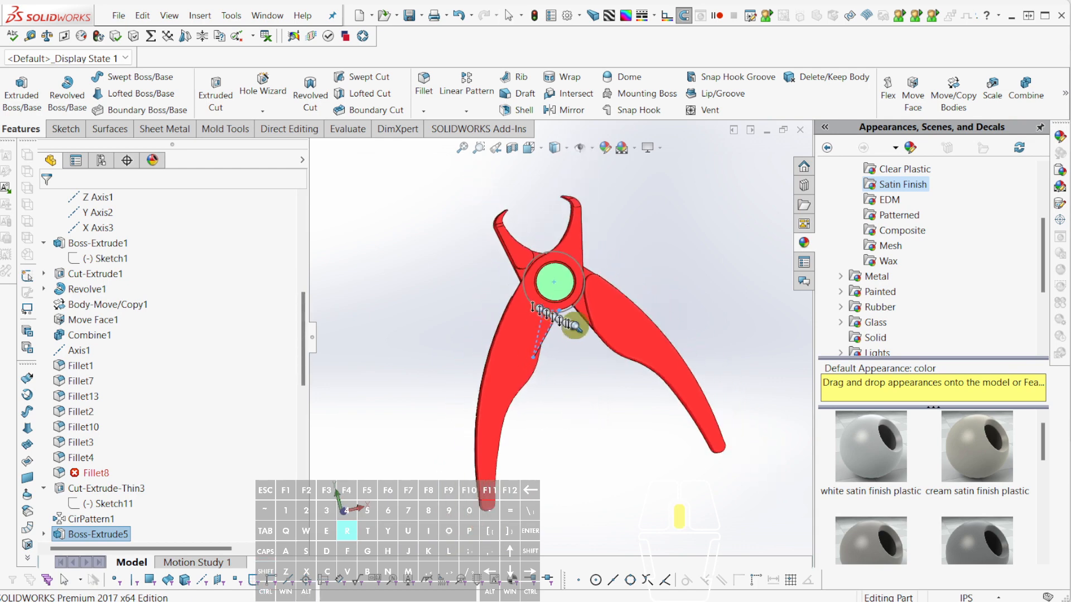
pyautogui.scroll(2, 575, 325)
pyautogui.scroll(-6, 561, 316)
pyautogui.moveTo(558, 346)
pyautogui.mouseDown(button='middle')
pyautogui.moveTo(576, 377)
pyautogui.moveTo(687, 369)
pyautogui.moveTo(684, 351)
pyautogui.moveTo(744, 354)
pyautogui.moveTo(497, 347)
pyautogui.moveTo(537, 347)
pyautogui.moveTo(555, 363)
pyautogui.mouseUp(button='middle')
# Roll the feature history forward to the end and check the pliers' pivot and handle joints.
pyautogui.hotkey('ctrl', 'shift', 'alt', 'r')
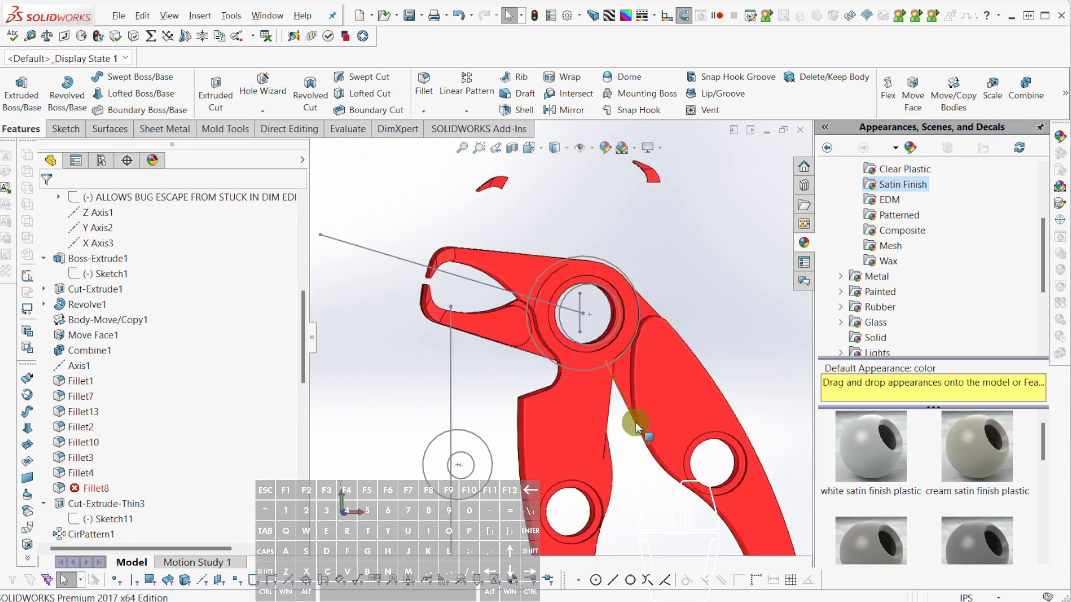
pyautogui.scroll(-3, 636, 428)
pyautogui.scroll(5, 614, 381)
pyautogui.scroll(-6, 611, 394)
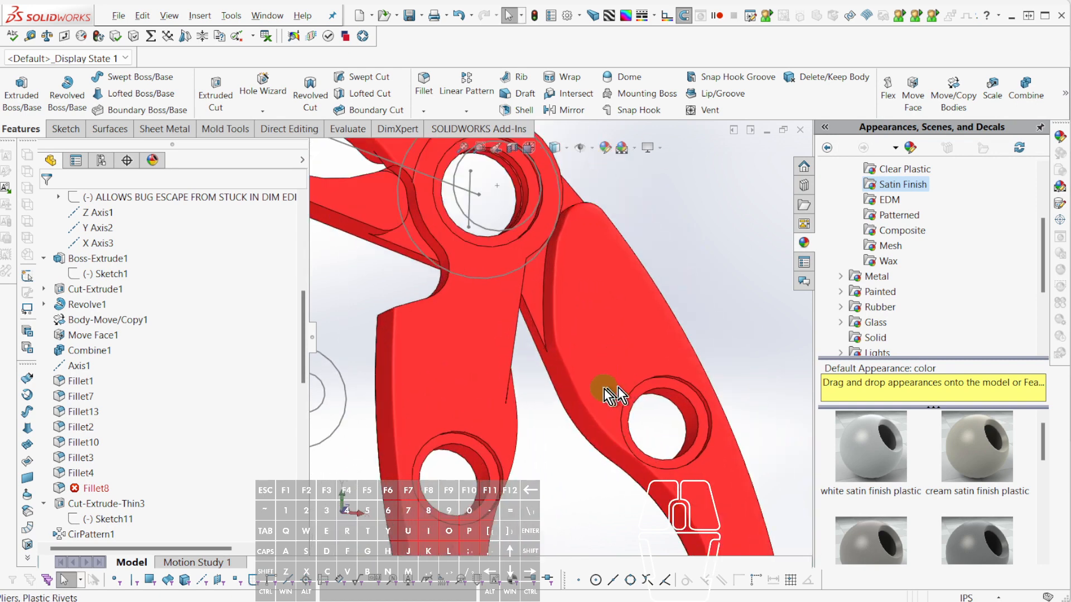
pyautogui.scroll(6, 532, 357)
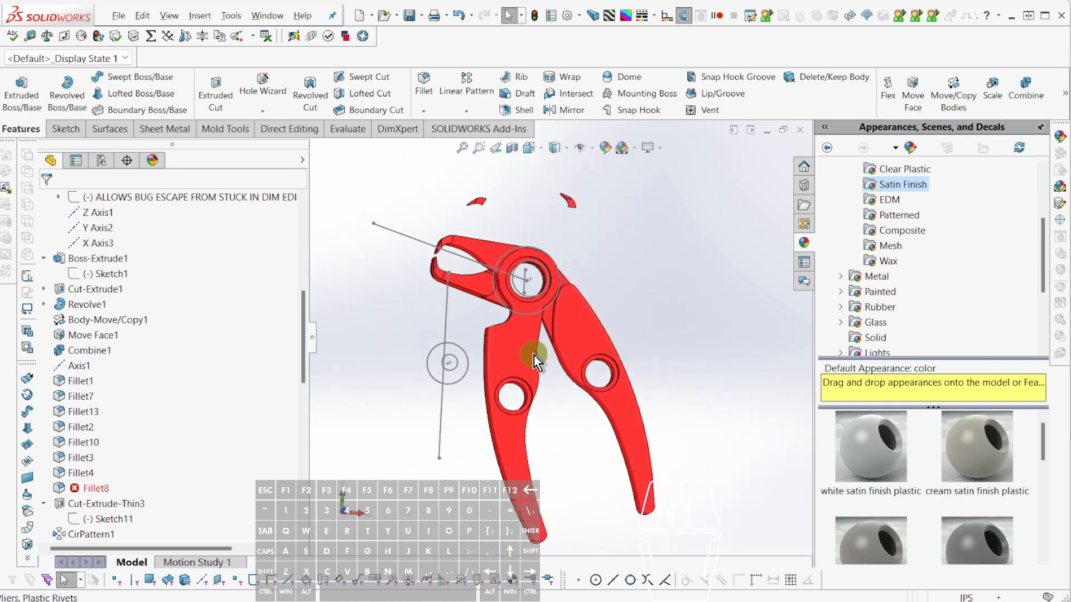
pyautogui.moveTo(534, 354); pyautogui.dragTo(144, 550)
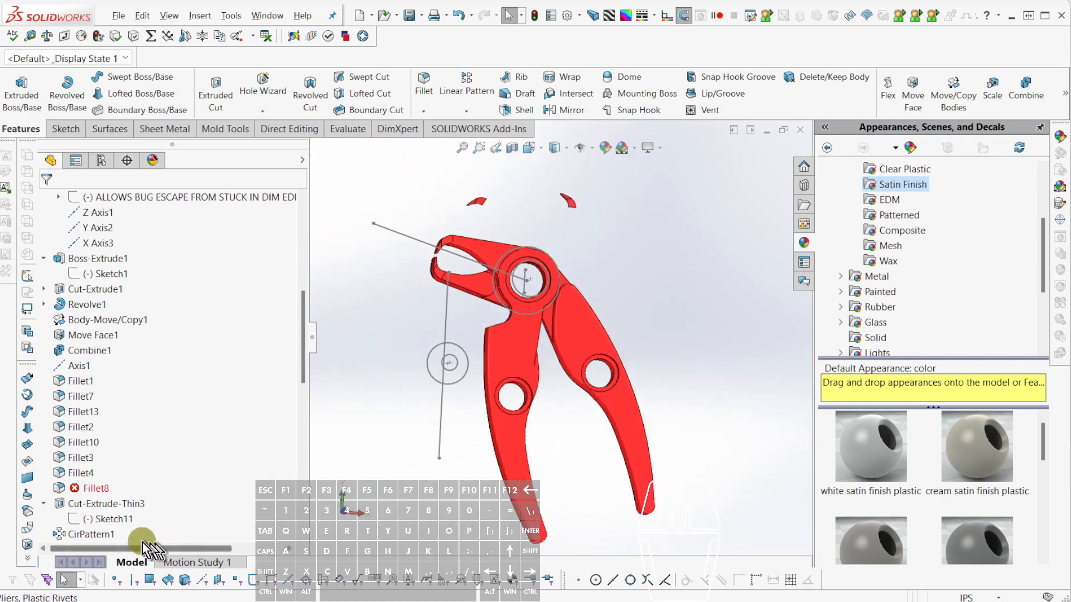
# Find Sketch16 under Cut-Extrude6 and inspect its profile against the lower jaw and pivot ring.
pyautogui.click(122, 520)
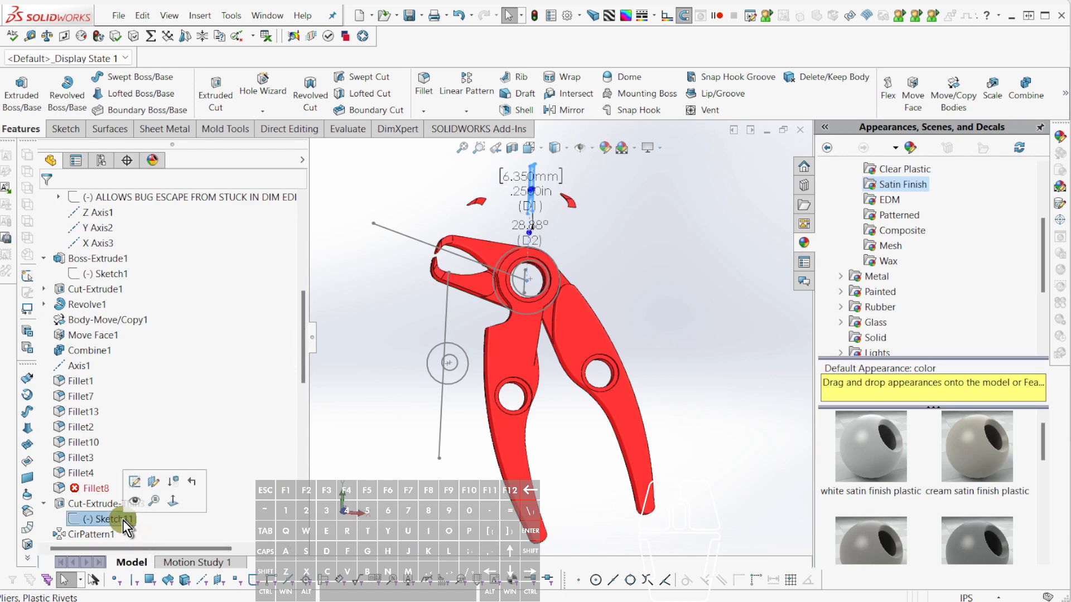
pyautogui.scroll(-10, 117, 522)
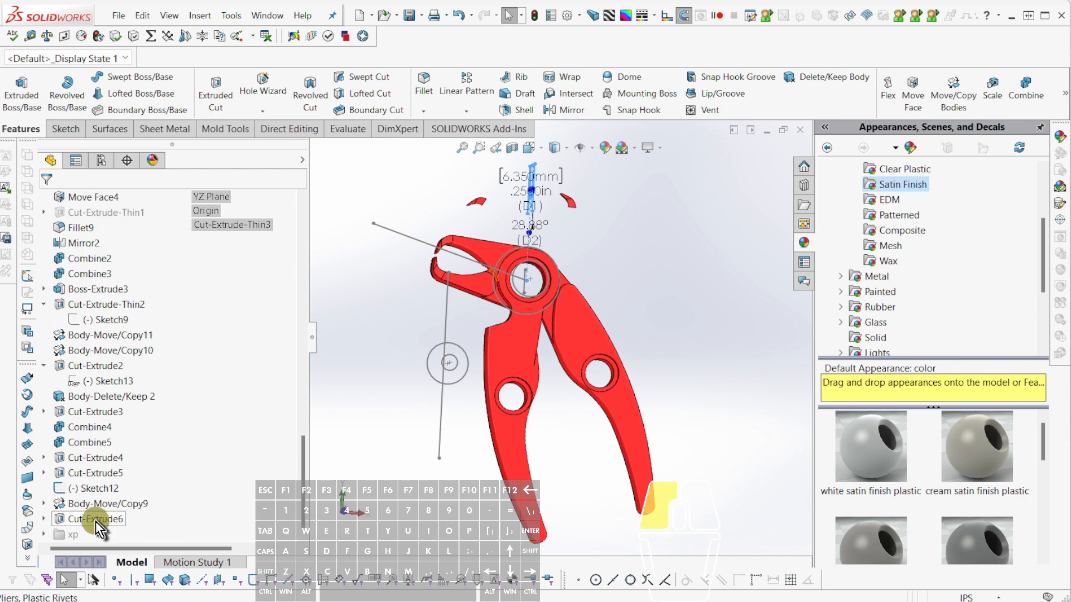
pyautogui.click(96, 520)
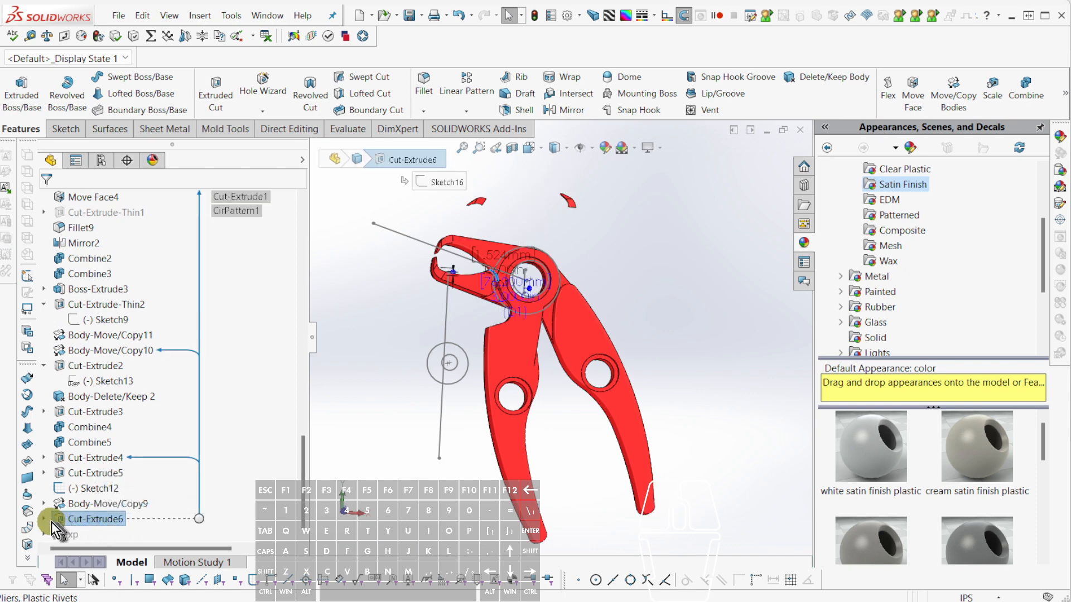
pyautogui.click(44, 518)
pyautogui.click(73, 537)
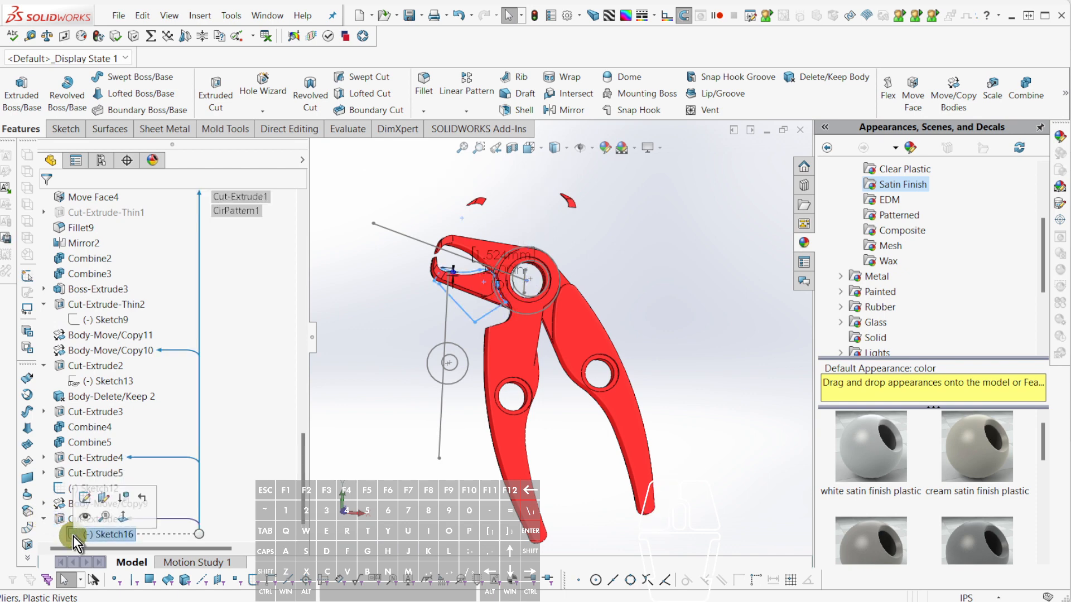
pyautogui.scroll(5, 584, 261)
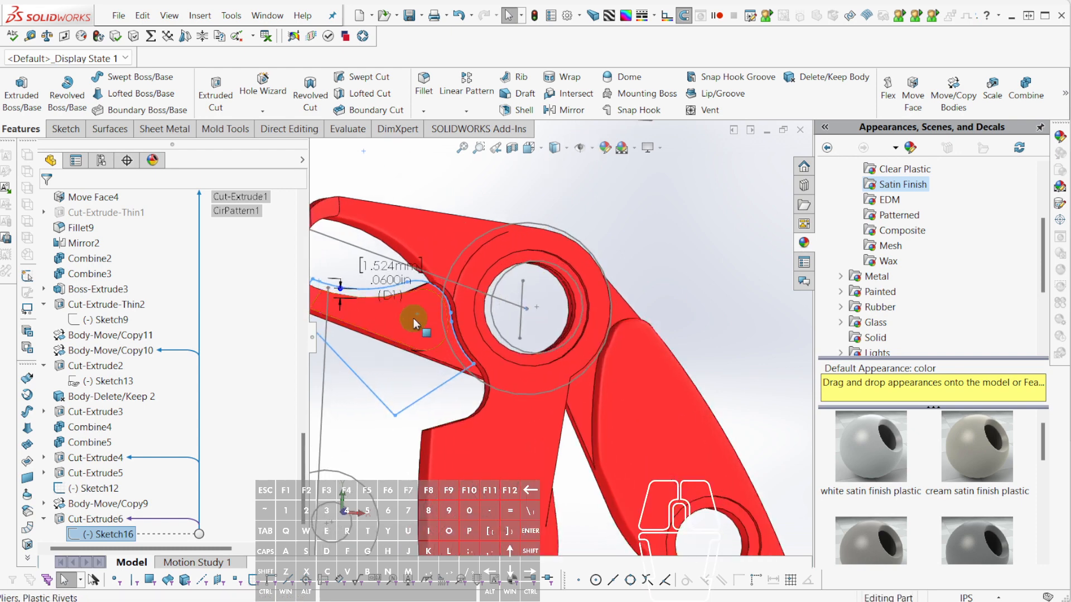
pyautogui.scroll(3, 413, 320)
pyautogui.scroll(-3, 416, 329)
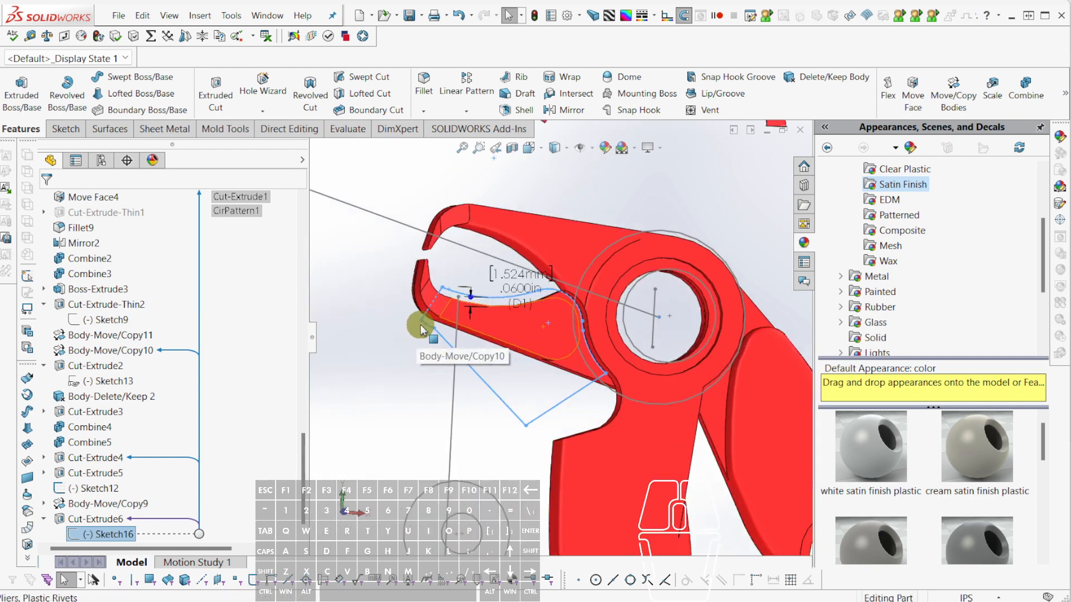
# Edit Sketch16 under Cut-Extrude6, delete all of its sketch relations, and rebuild the model.
pyautogui.click(116, 534)
pyautogui.rightClick(115, 532)
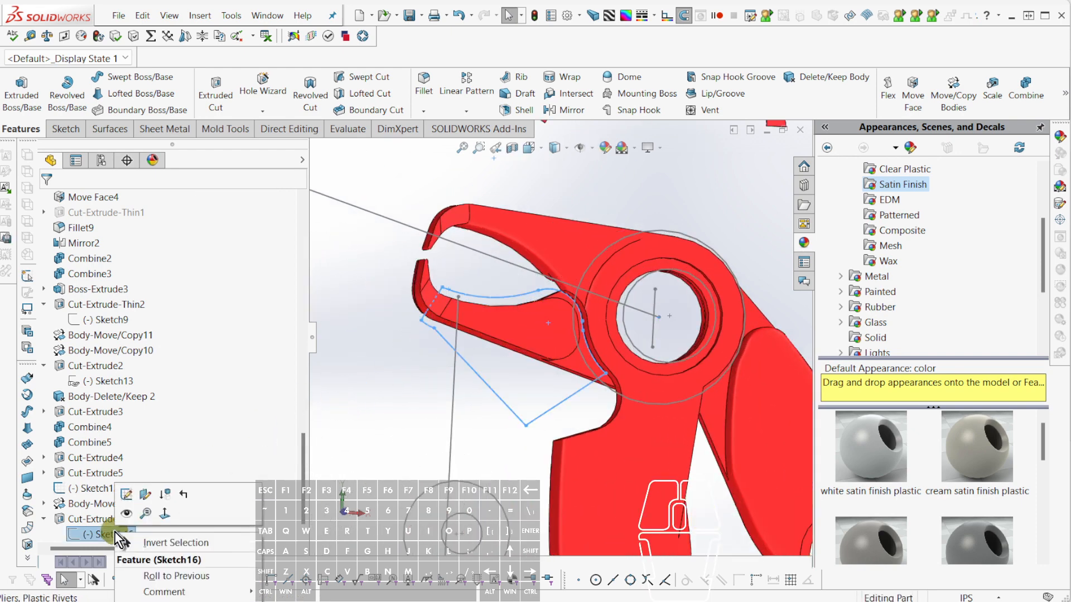
pyautogui.click(119, 491)
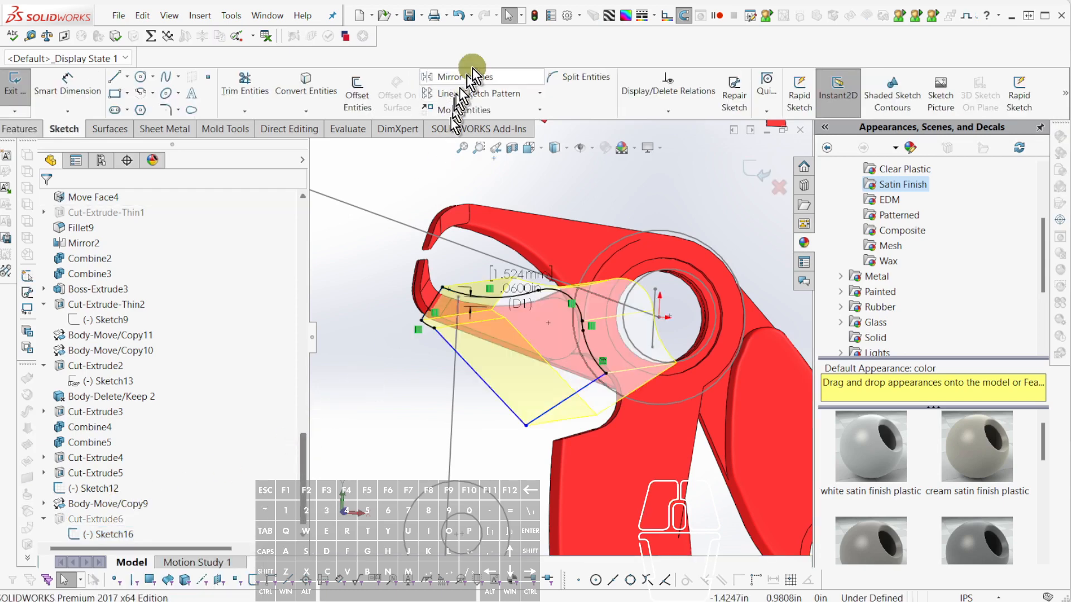
pyautogui.click(659, 90)
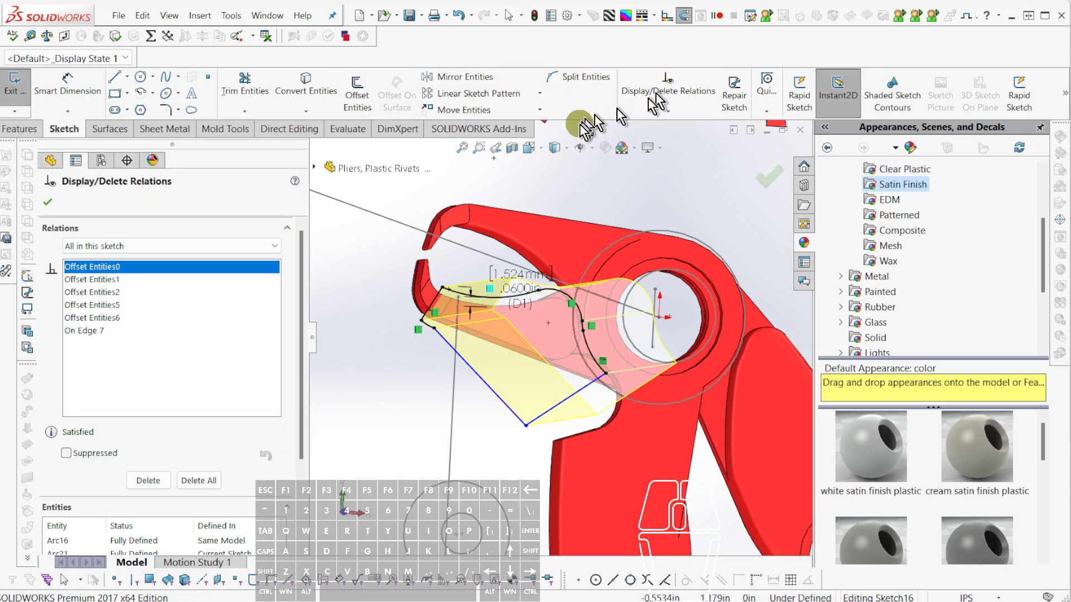
pyautogui.click(185, 475)
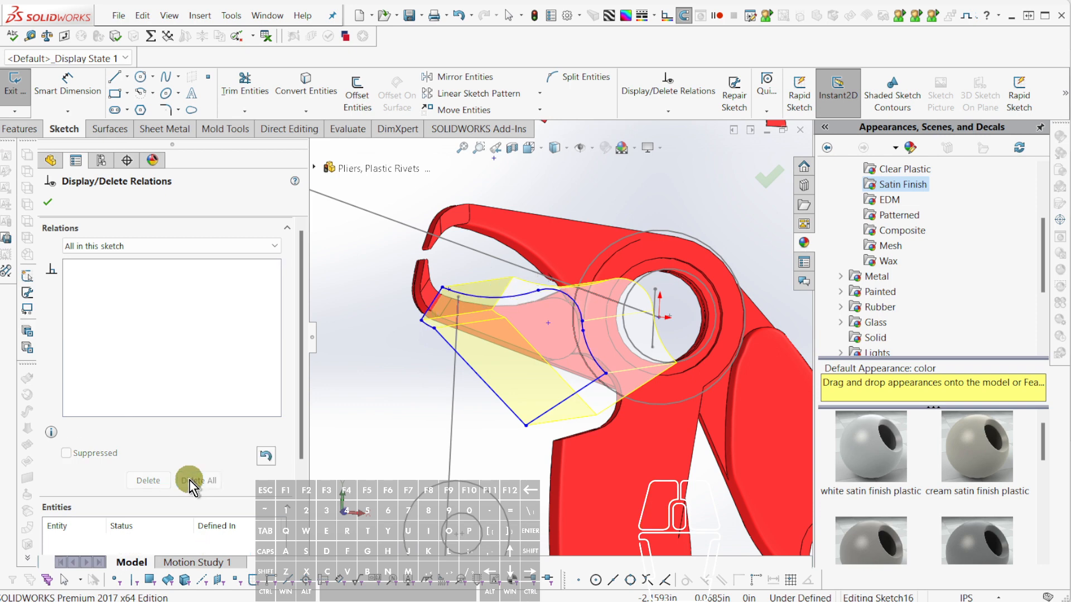
pyautogui.press('Return')
pyautogui.hotkey('ctrl', 'b')
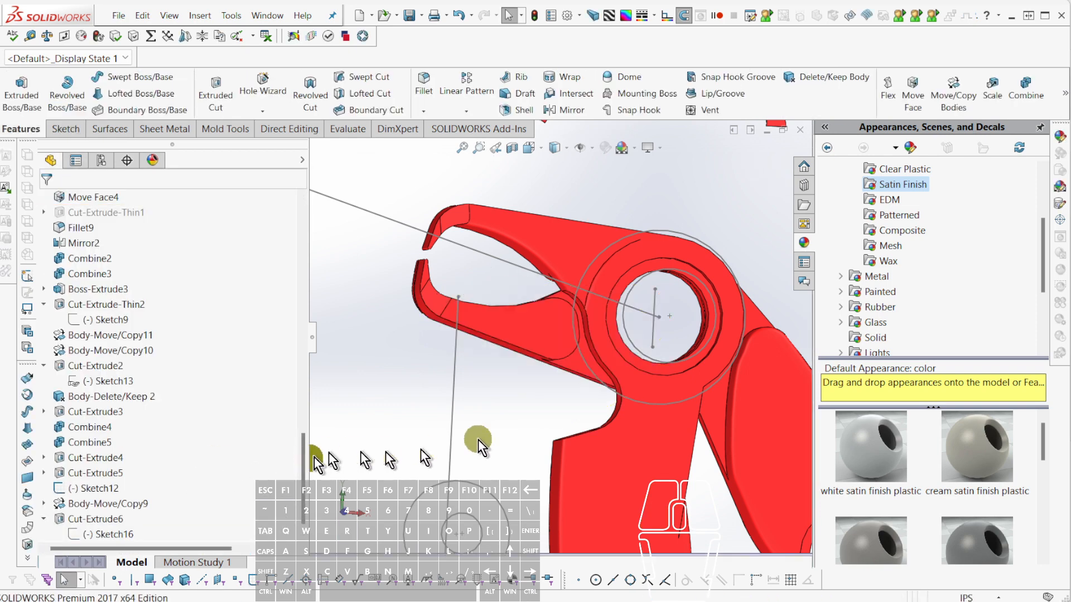
# Examine the clearance cut between the lower jaw and the pivot ring from the other side of the pliers.
pyautogui.scroll(3, 569, 427)
pyautogui.middleClick(639, 405)
pyautogui.moveTo(651, 403); pyautogui.dragTo(765, 445, button='middle')
pyautogui.scroll(-5, 640, 341)
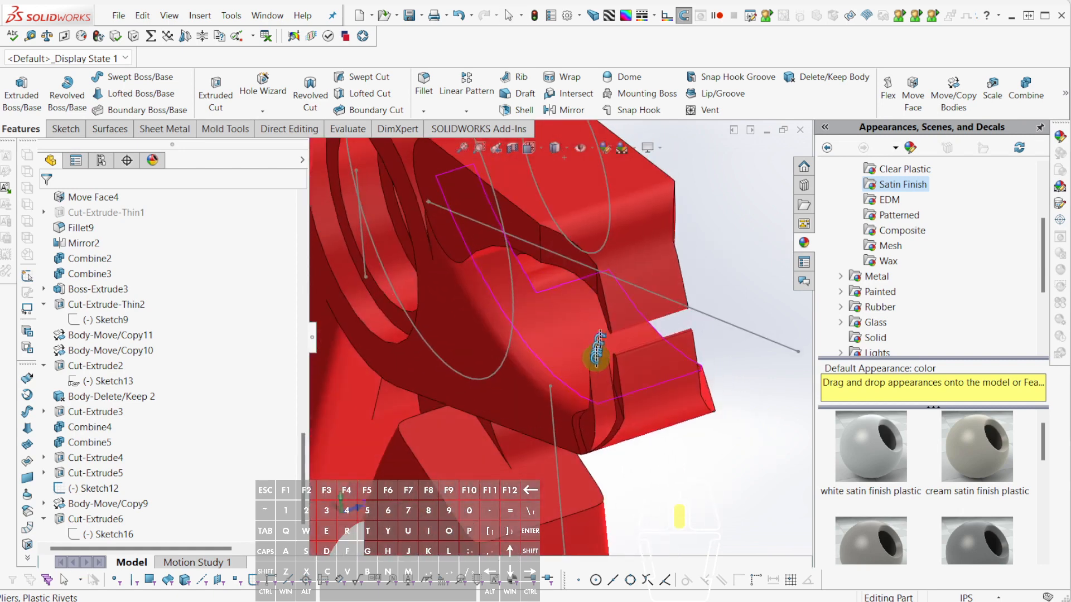
pyautogui.scroll(5, 596, 357)
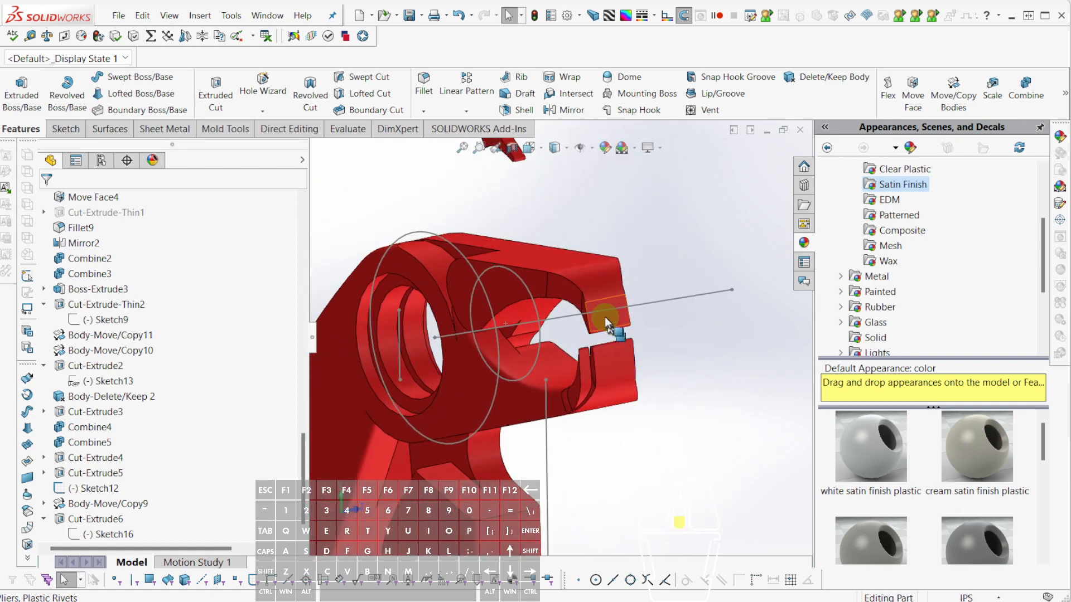
pyautogui.scroll(-2, 571, 320)
pyautogui.scroll(-1, 151, 507)
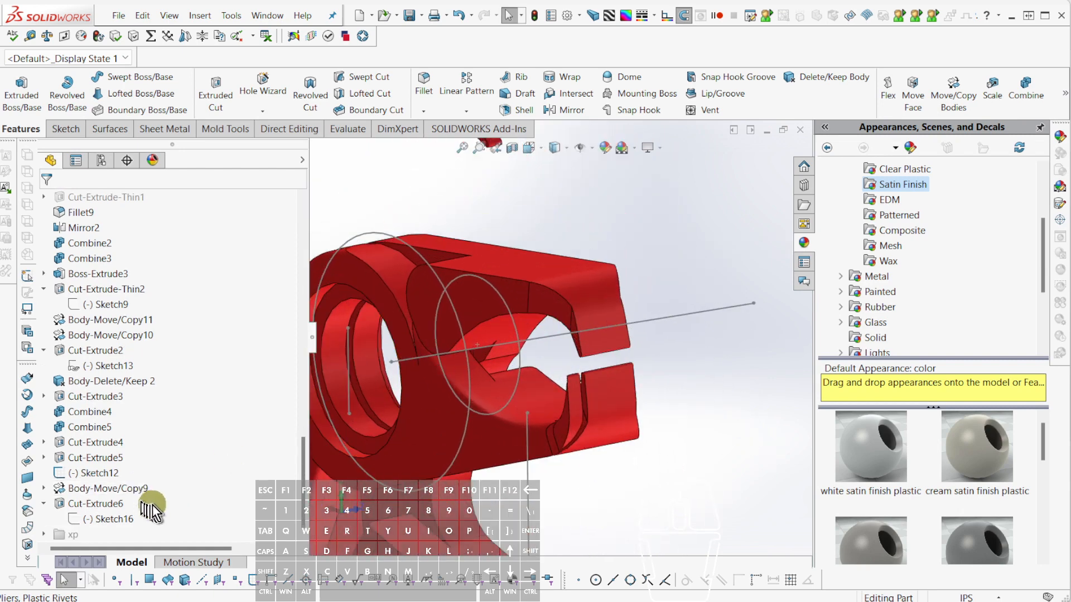
# Suppress Body-Move/Copy9 to inspect the jaws in their open position, and undo the suppression.
pyautogui.rightClick(95, 490)
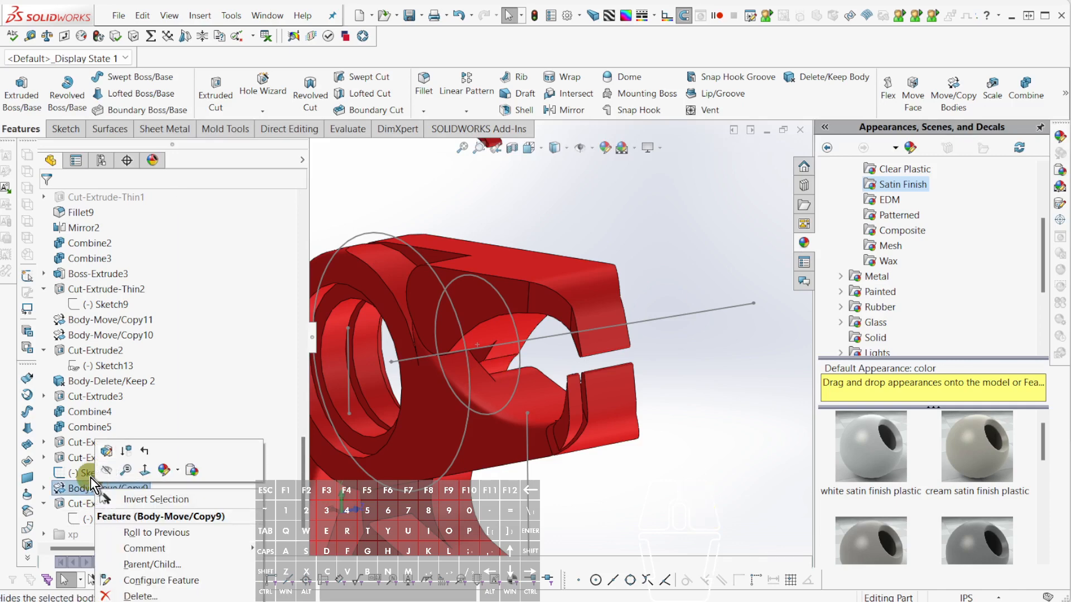
pyautogui.press('Escape')
pyautogui.moveTo(78, 492)
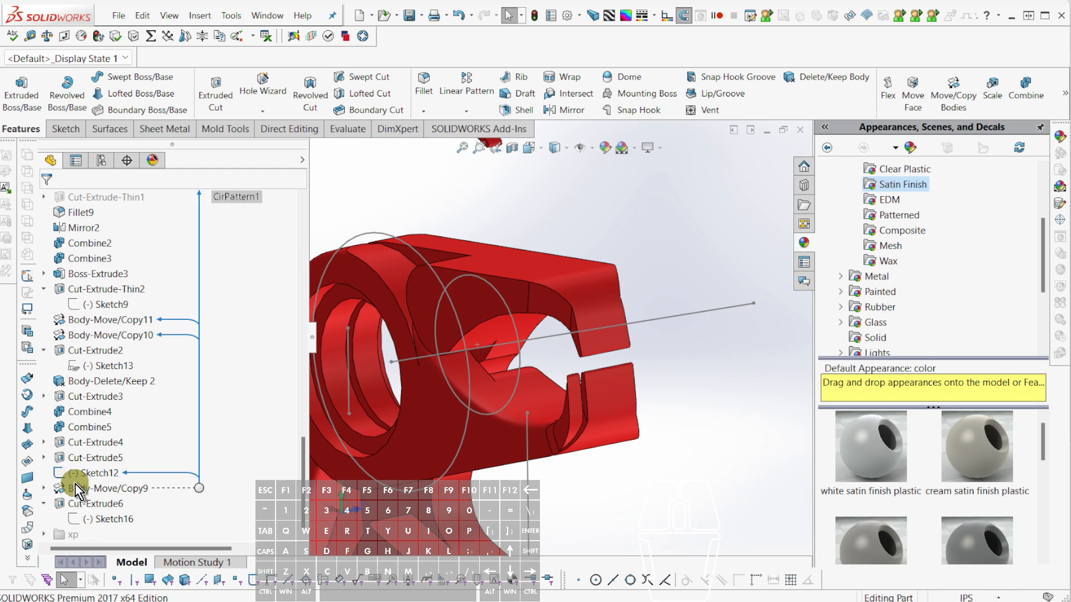
pyautogui.click(74, 483)
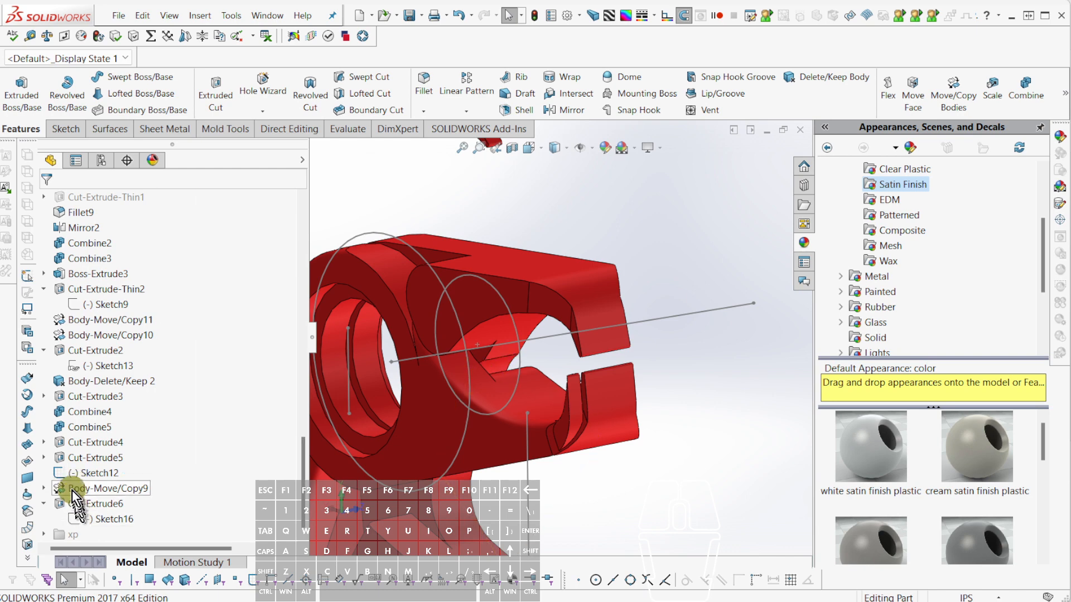
pyautogui.hotkey('shift', 's')
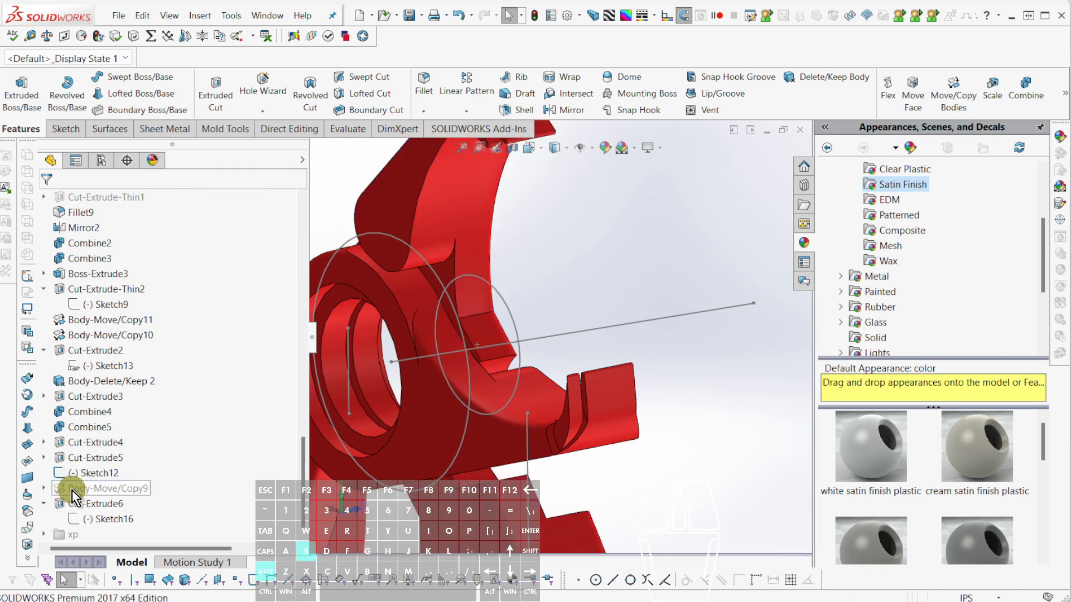
pyautogui.scroll(1, 565, 338)
pyautogui.moveTo(564, 338); pyautogui.dragTo(390, 335, button='middle')
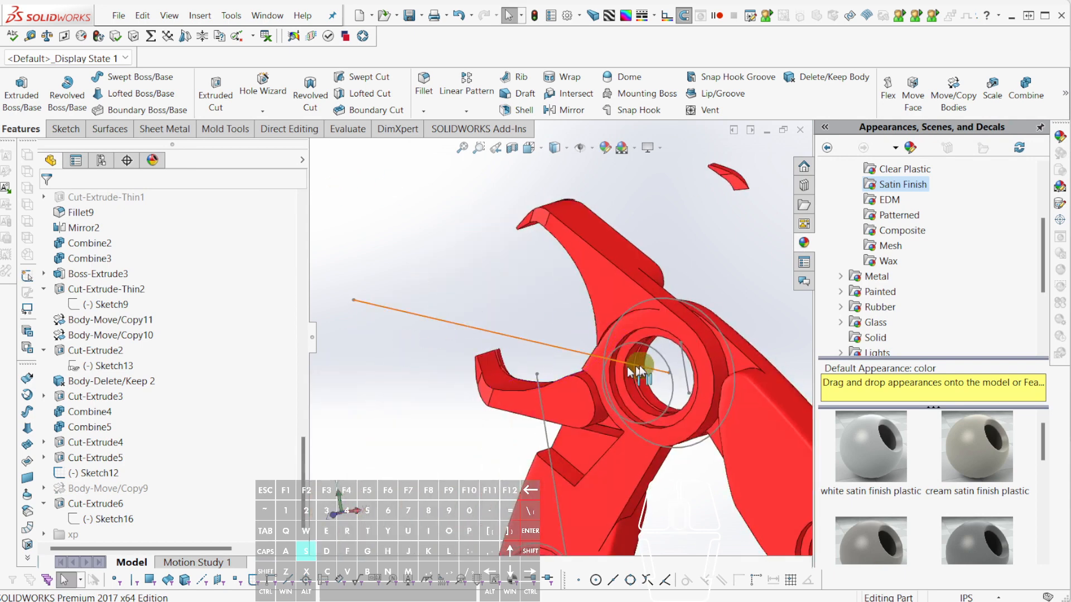
pyautogui.scroll(-3, 658, 362)
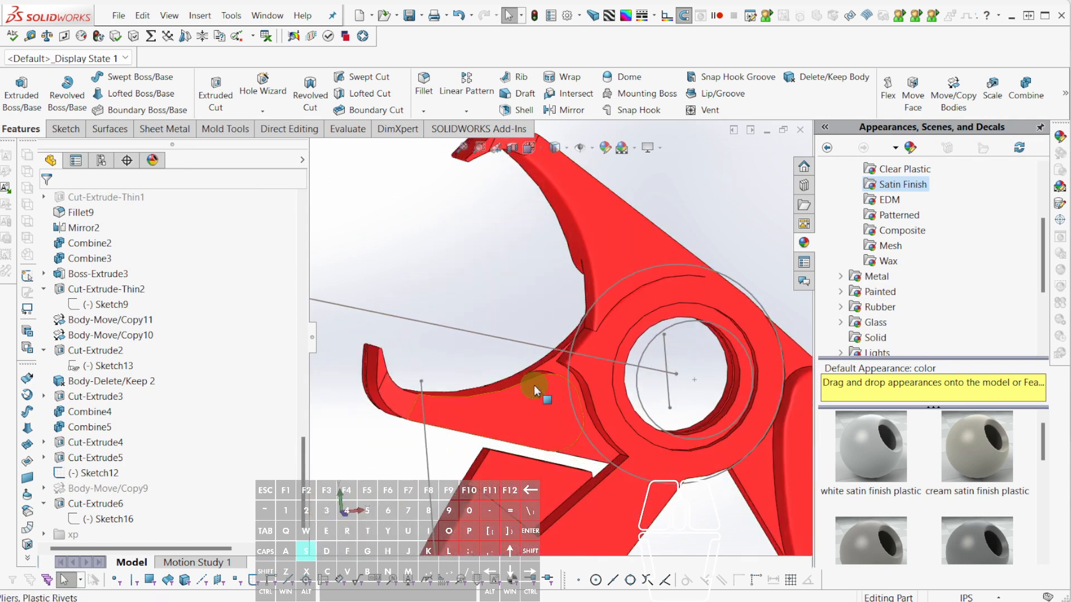
pyautogui.hotkey('ctrl', 'z')
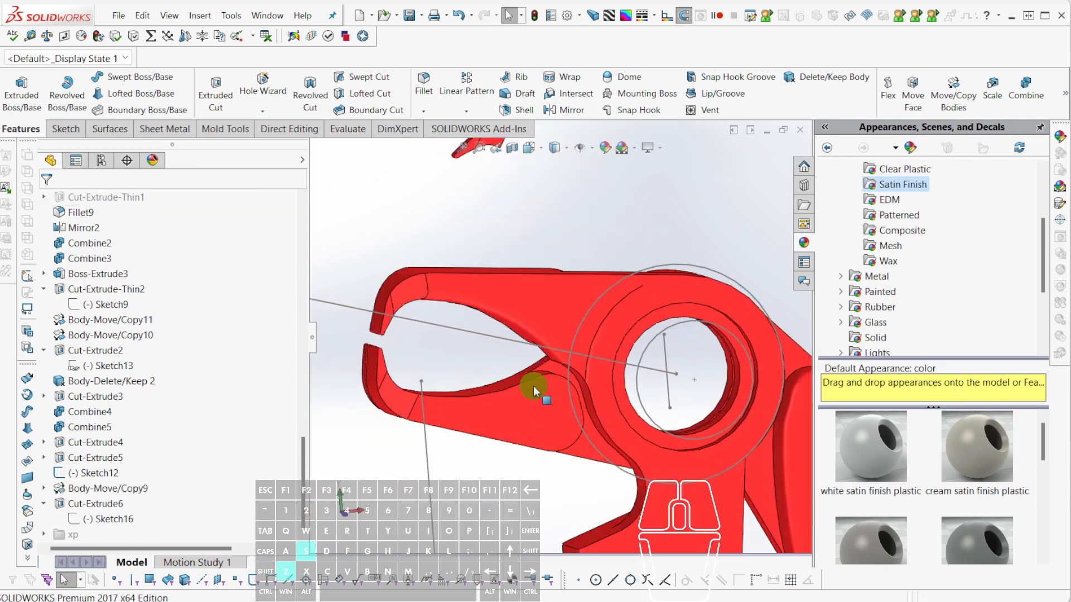
# Open Sketch16 under Cut-Extrude6 and check whether any relations remain in it.
pyautogui.scroll(-4, 575, 378)
pyautogui.moveTo(576, 383); pyautogui.dragTo(590, 361, button='middle')
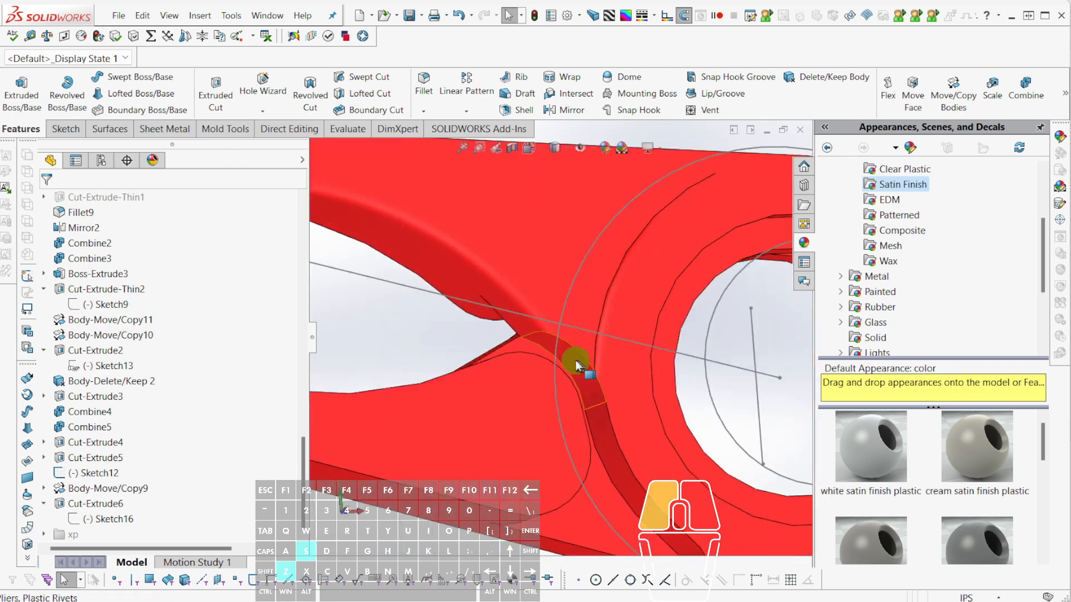
pyautogui.click(576, 362)
pyautogui.click(97, 520)
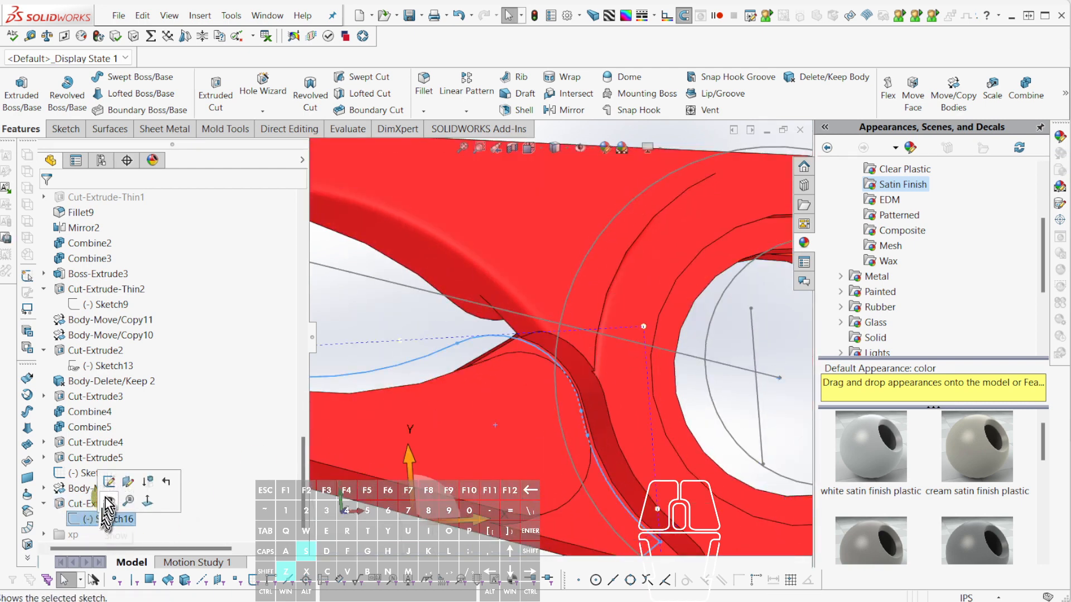
pyautogui.click(108, 485)
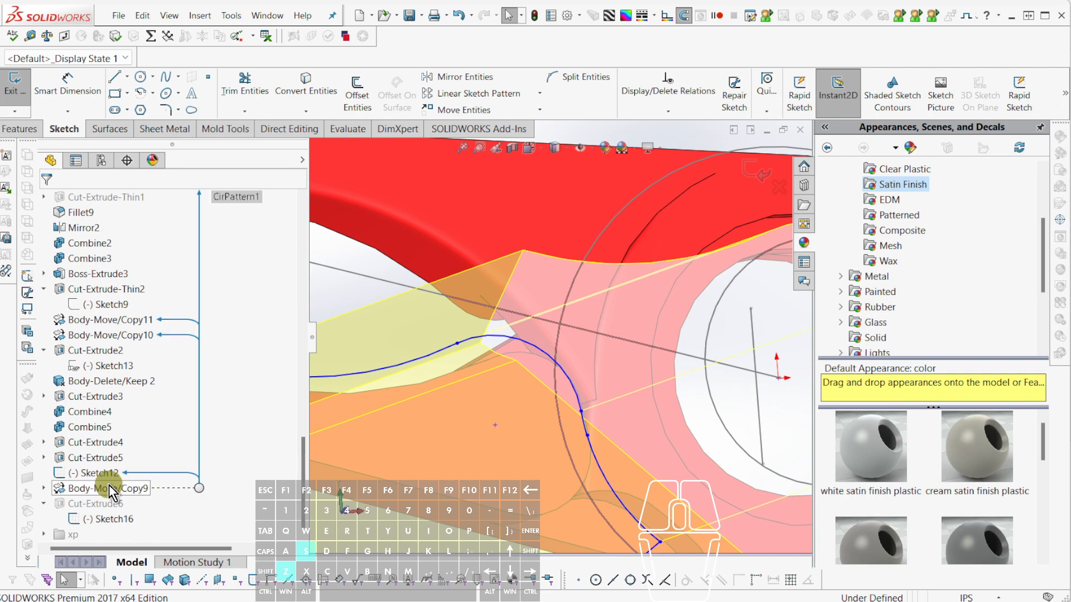
pyautogui.scroll(4, 549, 385)
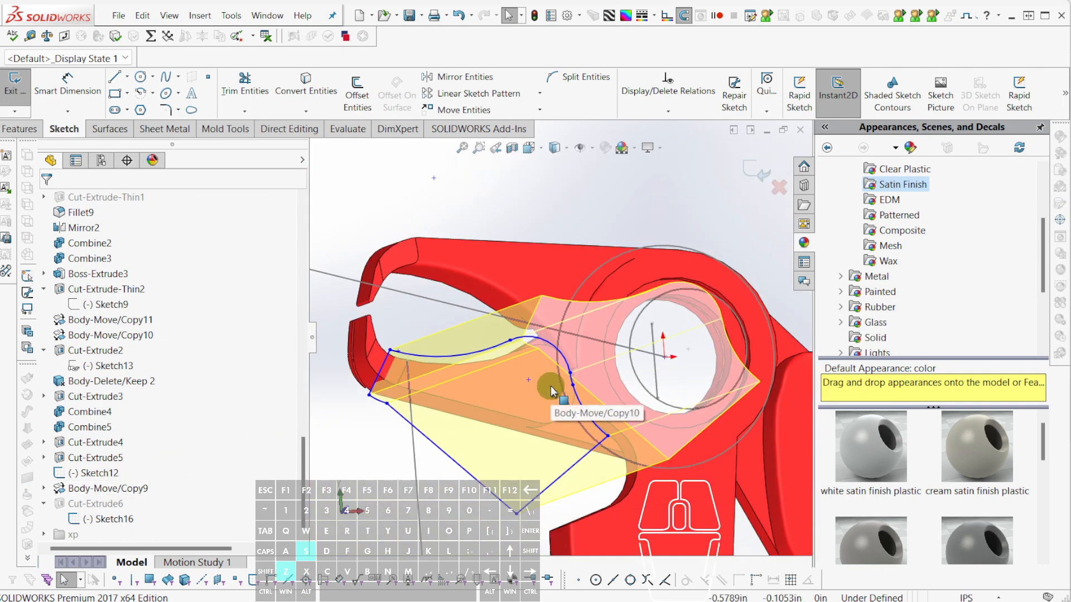
pyautogui.scroll(3, 551, 387)
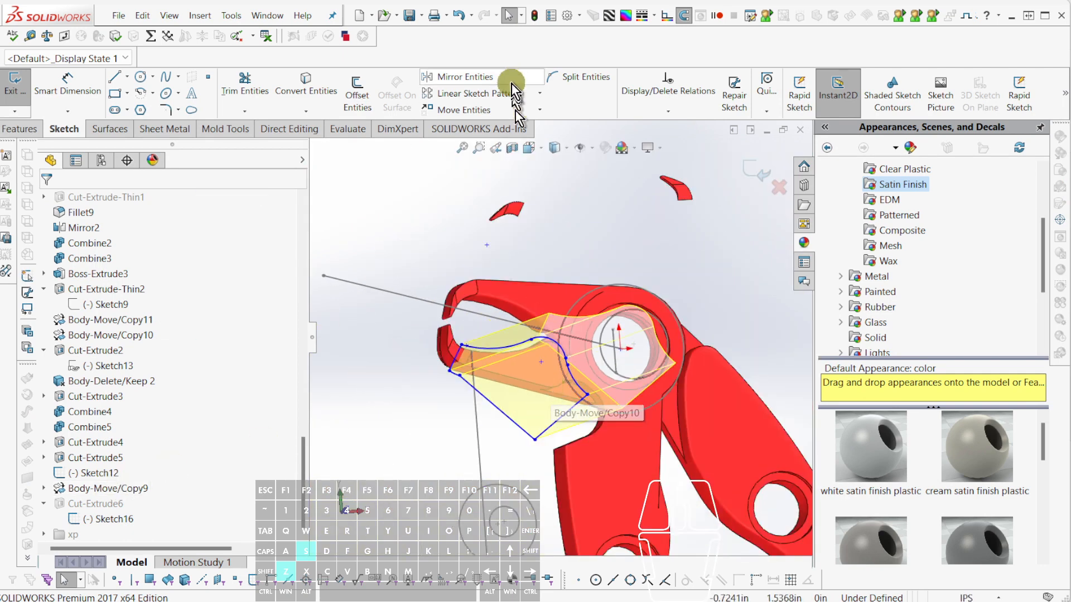
pyautogui.click(697, 104)
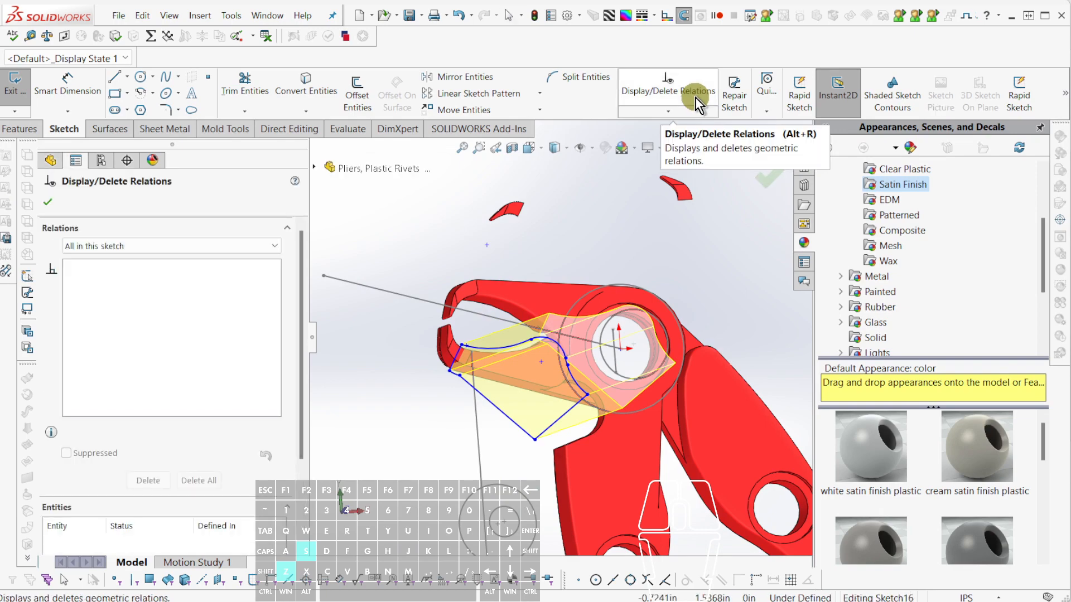
pyautogui.click(697, 103)
# Examine the open Sketch16 profile around the lower jaw and pivot ring, and leave the sketch with a rebuild.
pyautogui.scroll(-5, 605, 404)
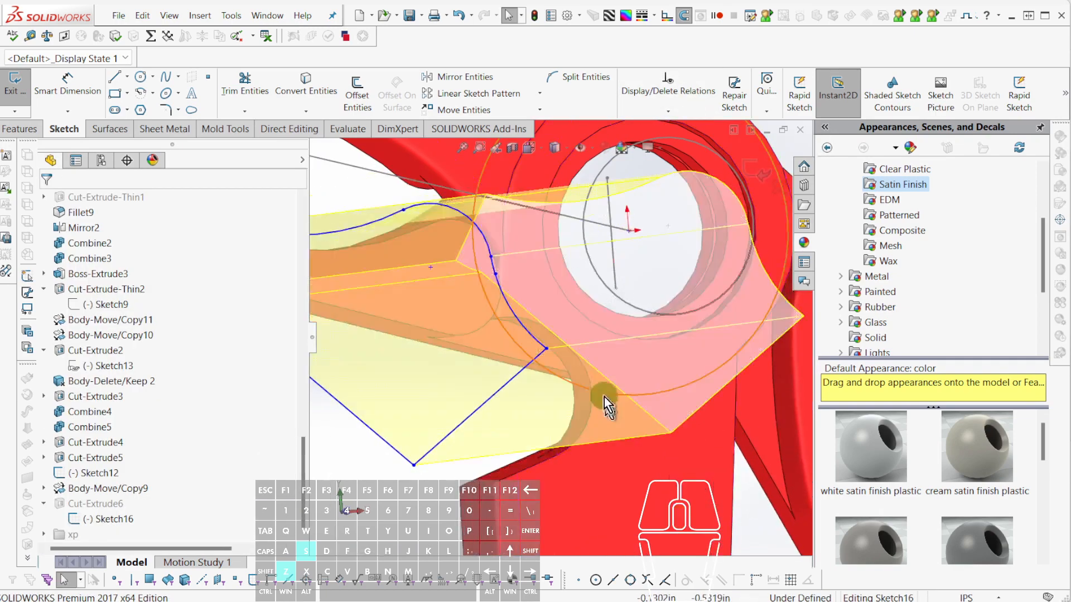
pyautogui.scroll(10, 607, 403)
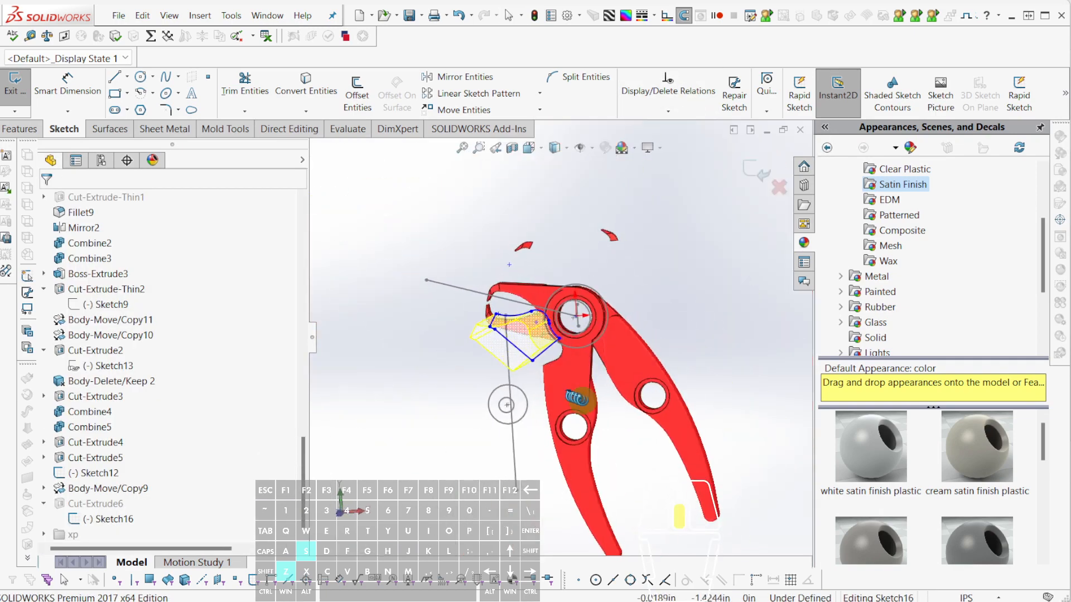
pyautogui.scroll(-5, 561, 327)
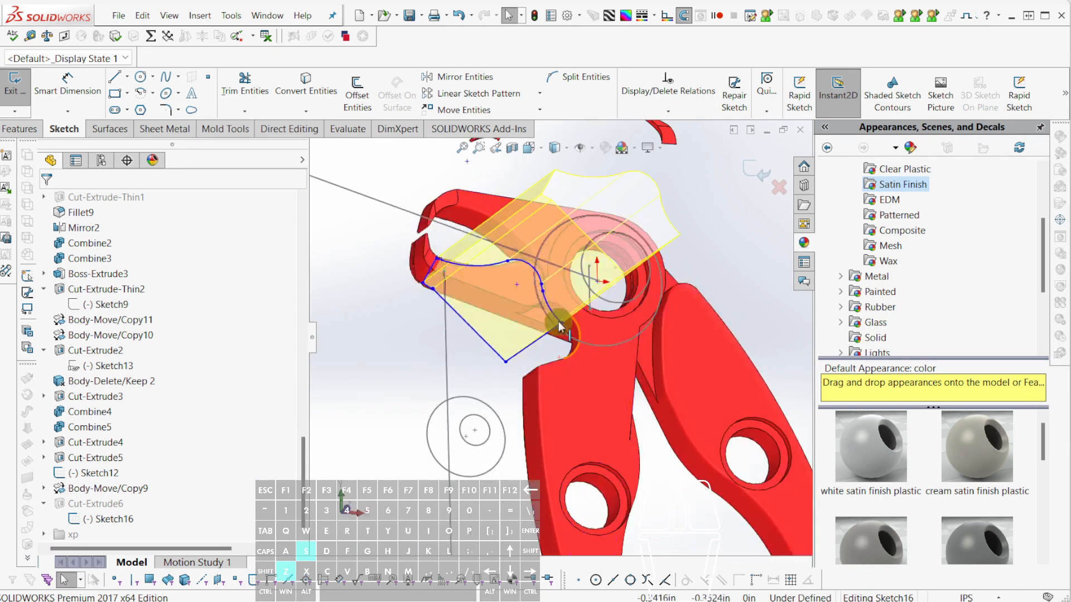
pyautogui.moveTo(560, 326); pyautogui.dragTo(525, 341, button='middle')
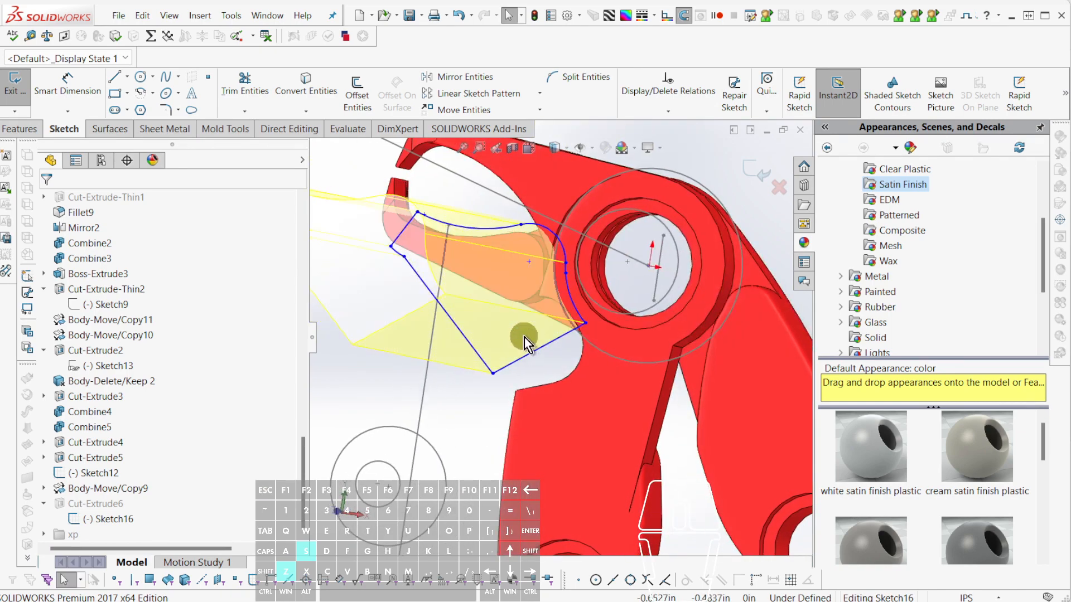
pyautogui.hotkey('ctrl', 'b')
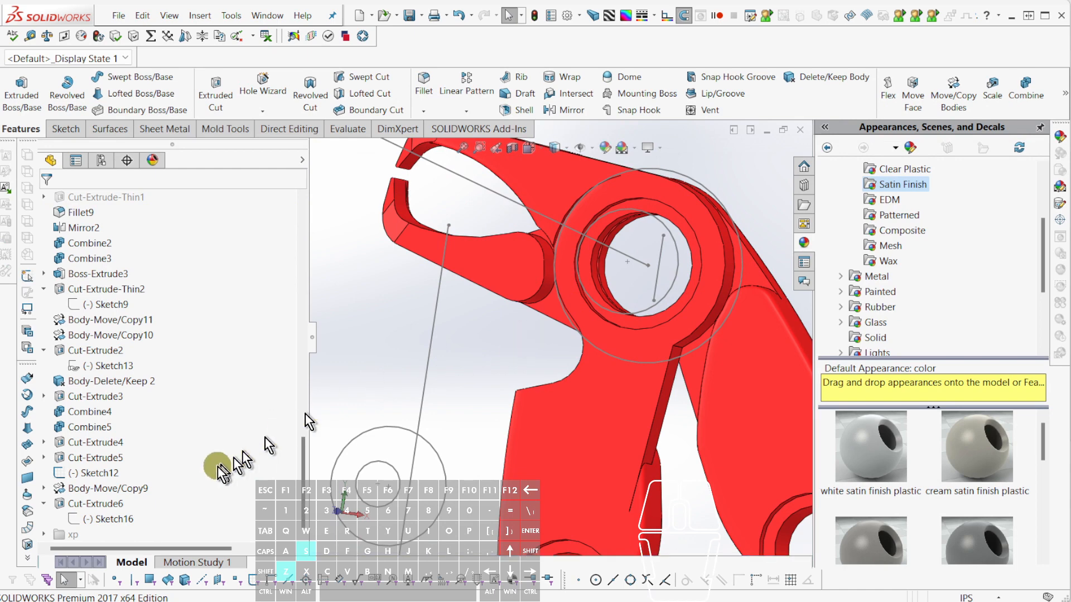
# Trace the reinforcing wedge's side face beside the handle joint to Boss-Extrude5 and show its Sketch17.
pyautogui.click(122, 489)
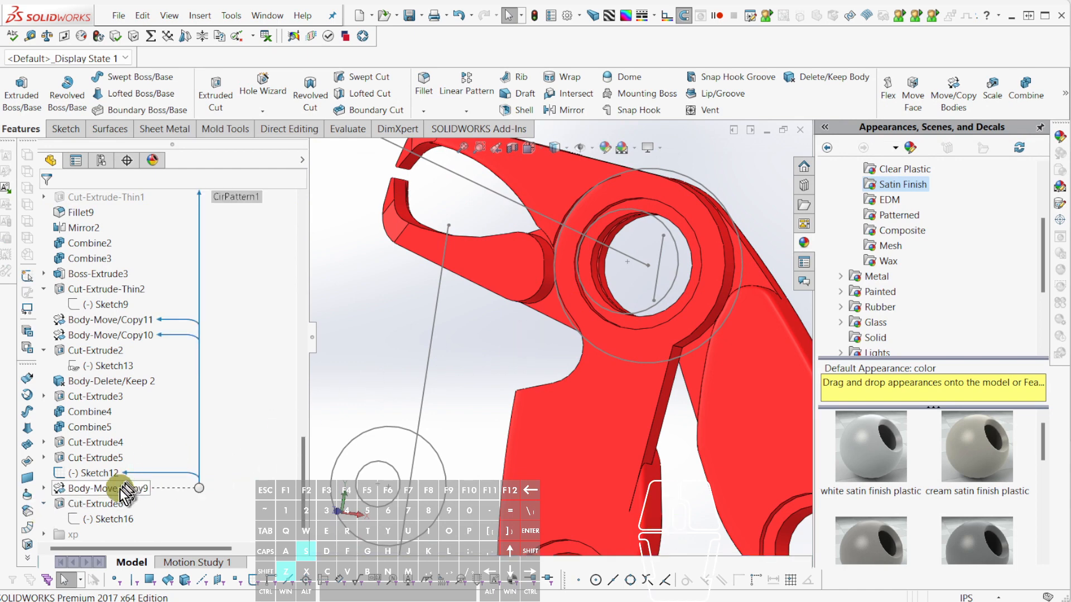
pyautogui.scroll(2, 641, 418)
pyautogui.moveTo(644, 418); pyautogui.dragTo(661, 413, button='middle')
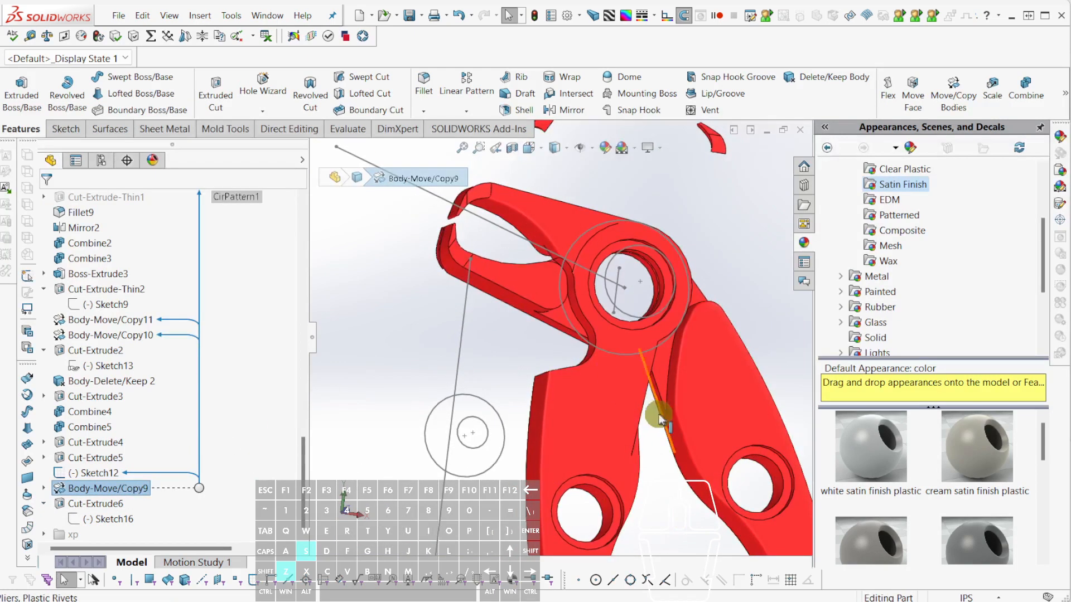
pyautogui.scroll(-5, 631, 410)
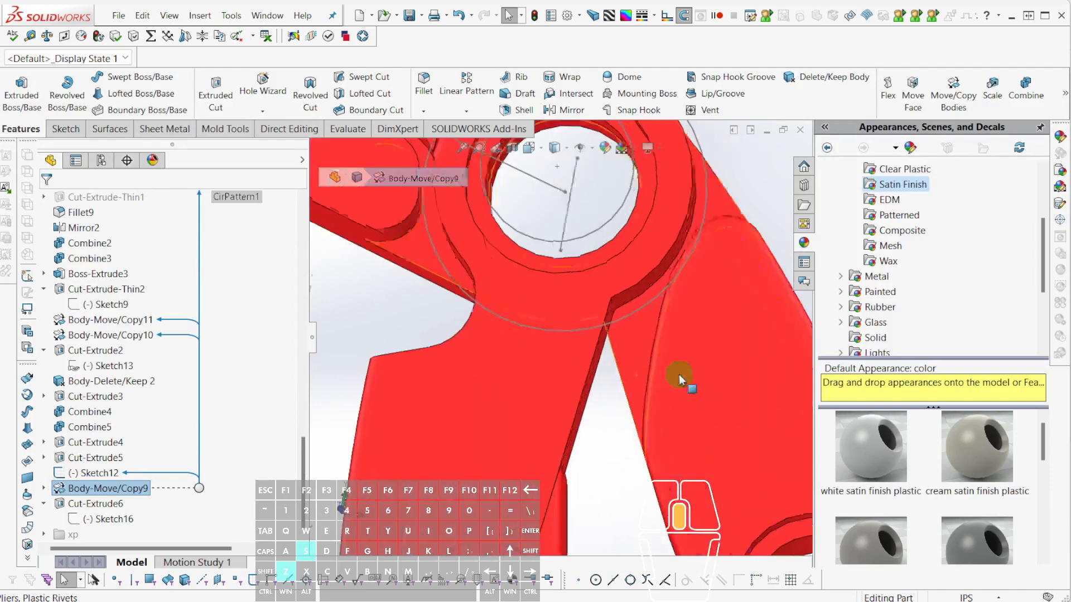
pyautogui.click(625, 358)
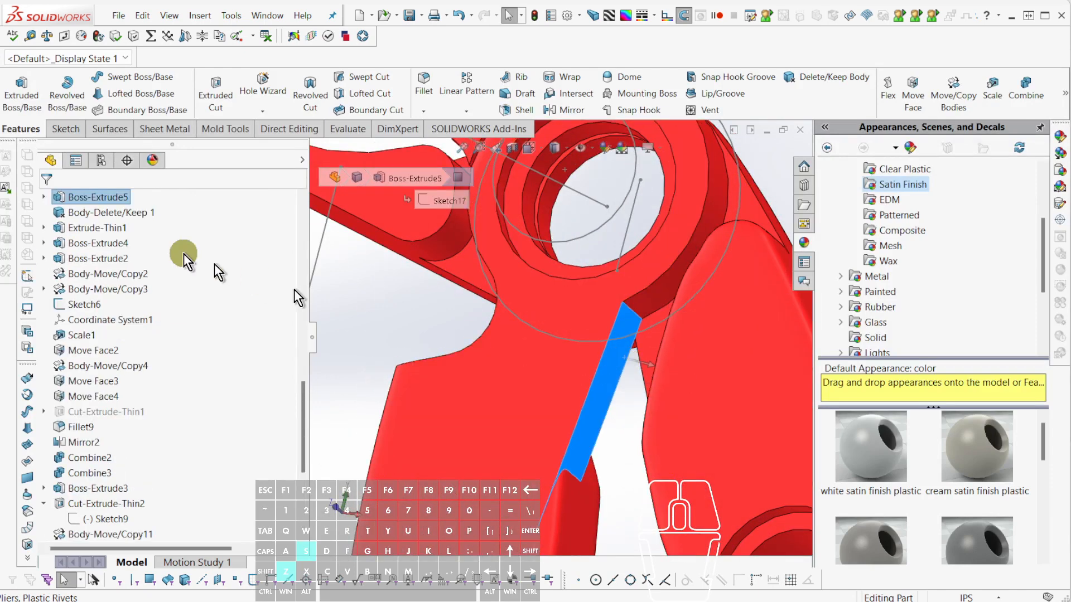
pyautogui.click(43, 197)
pyautogui.click(97, 212)
pyautogui.click(113, 192)
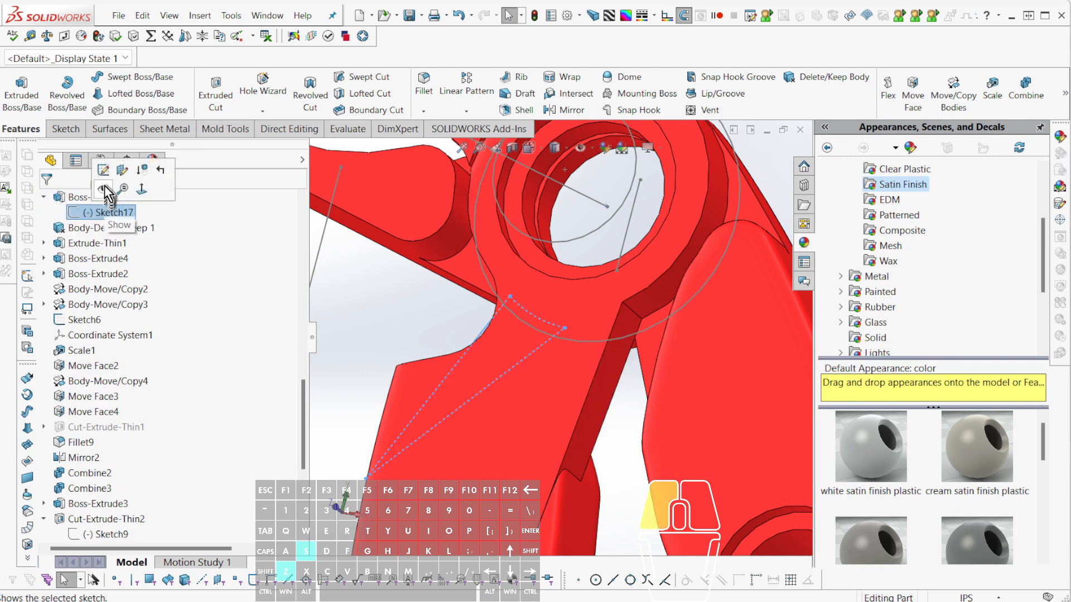
# Move the wedge corner of Sketch17 at the pivot ring's lower edge farther around the ring, widening the wedge.
pyautogui.moveTo(562, 334); pyautogui.dragTo(610, 353, button='middle')
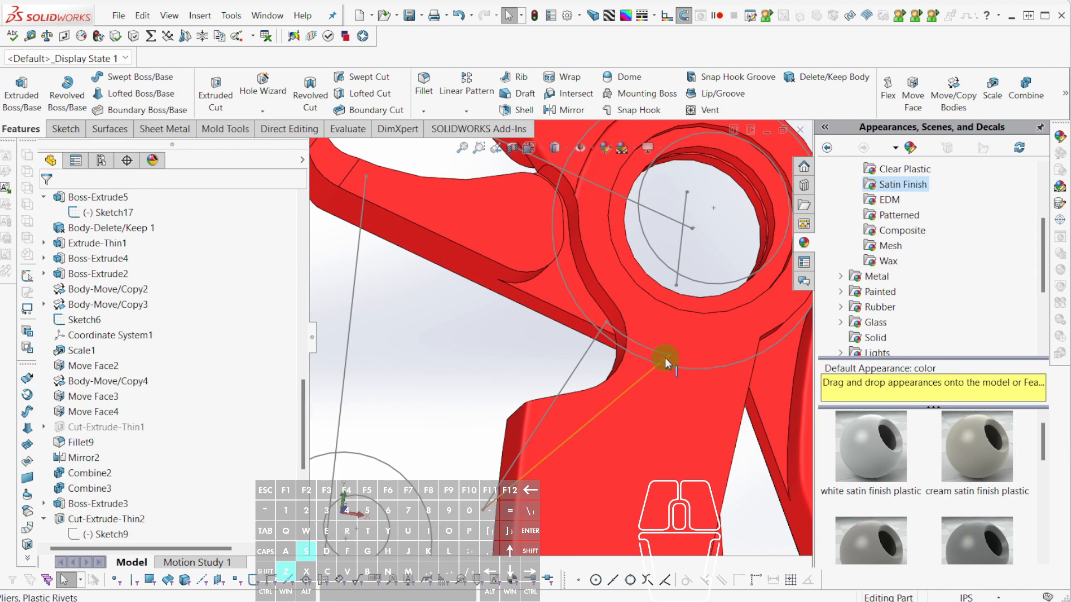
pyautogui.moveTo(671, 357); pyautogui.dragTo(714, 354)
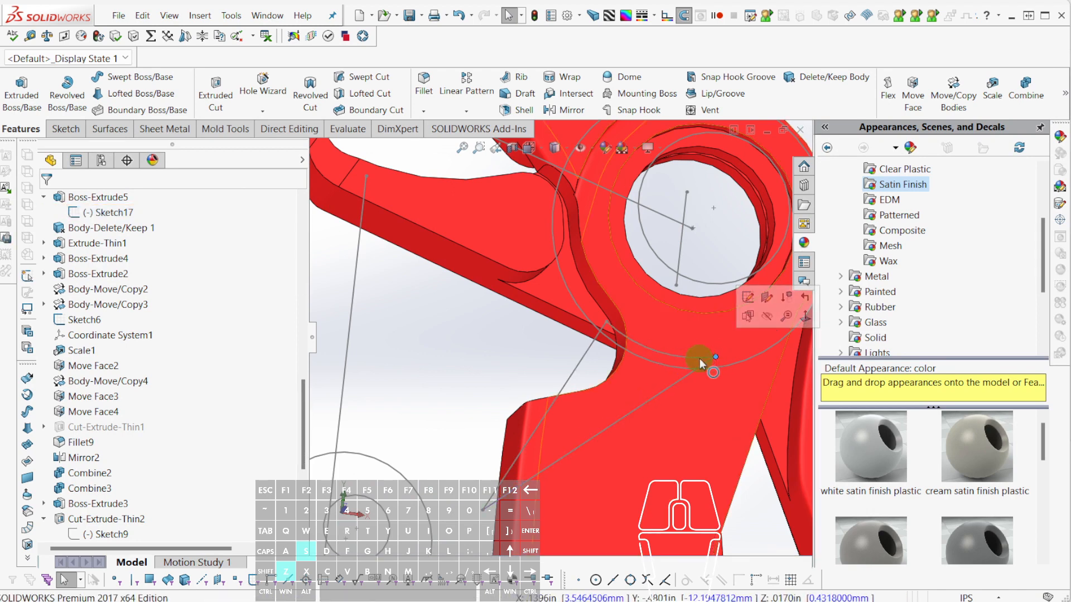
pyautogui.scroll(3, 698, 361)
pyautogui.moveTo(630, 389); pyautogui.dragTo(578, 386, button='middle')
pyautogui.scroll(-5, 125, 476)
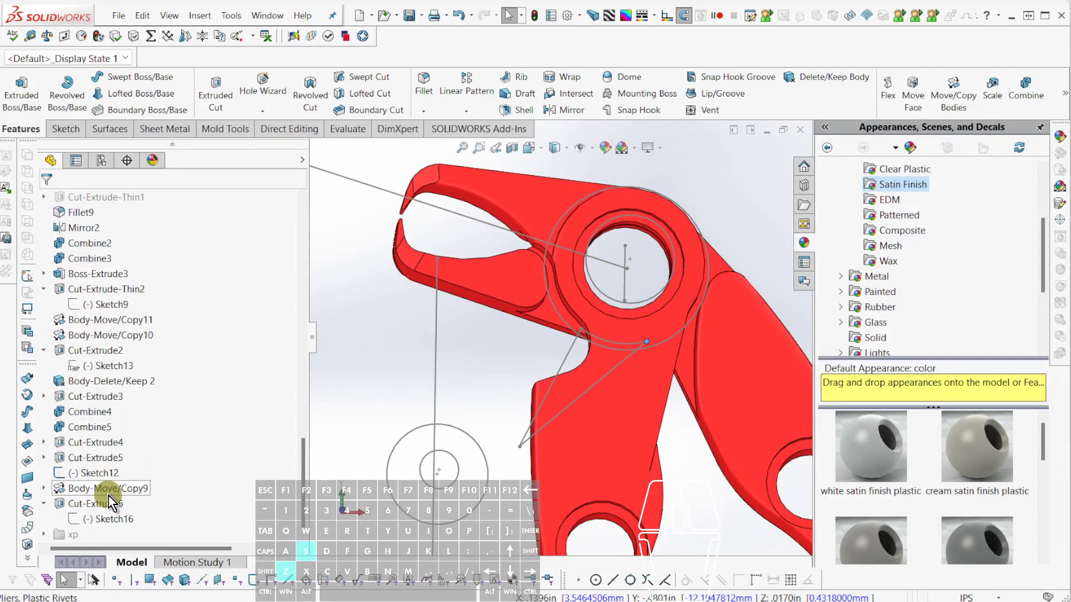
# Suppress Body-Move/Copy9 to check the widened wedge with the pliers open, and restore the feature.
pyautogui.moveTo(463, 449)
pyautogui.mouseDown(button='middle')
pyautogui.moveTo(471, 444)
pyautogui.moveTo(449, 433)
pyautogui.moveTo(468, 443)
pyautogui.moveTo(455, 446)
pyautogui.mouseUp(button='middle')
pyautogui.click(113, 488)
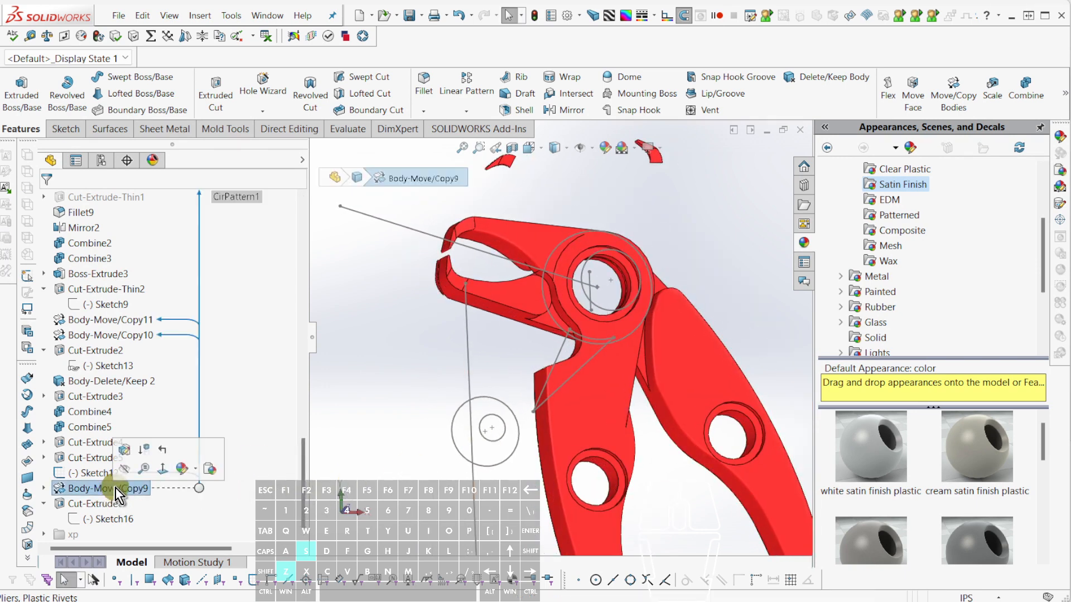
pyautogui.press('s')
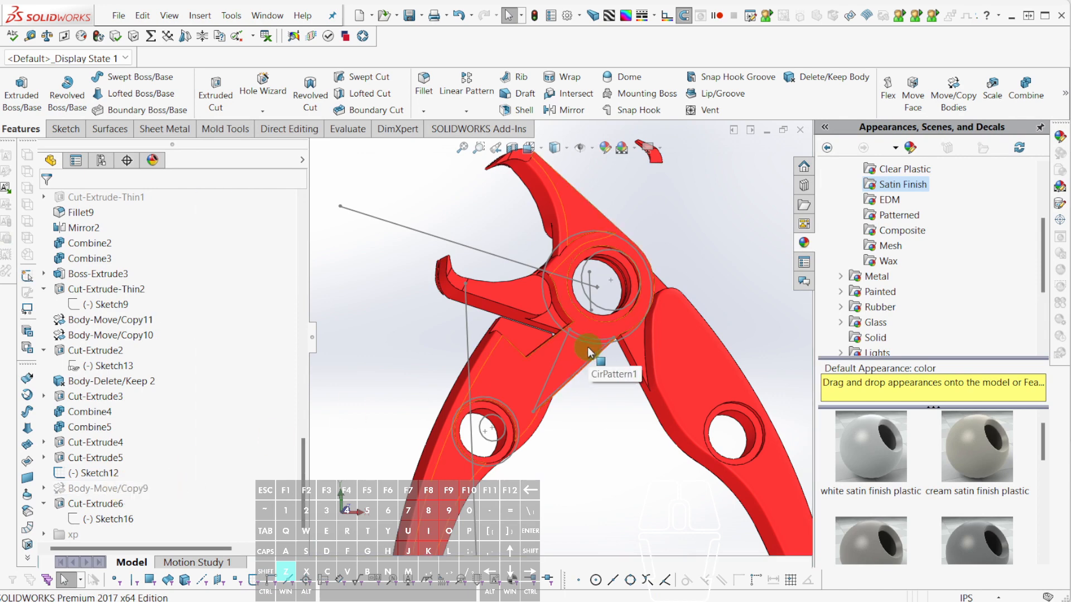
pyautogui.moveTo(587, 346)
pyautogui.mouseDown(button='middle')
pyautogui.moveTo(547, 352)
pyautogui.moveTo(570, 348)
pyautogui.mouseUp(button='middle')
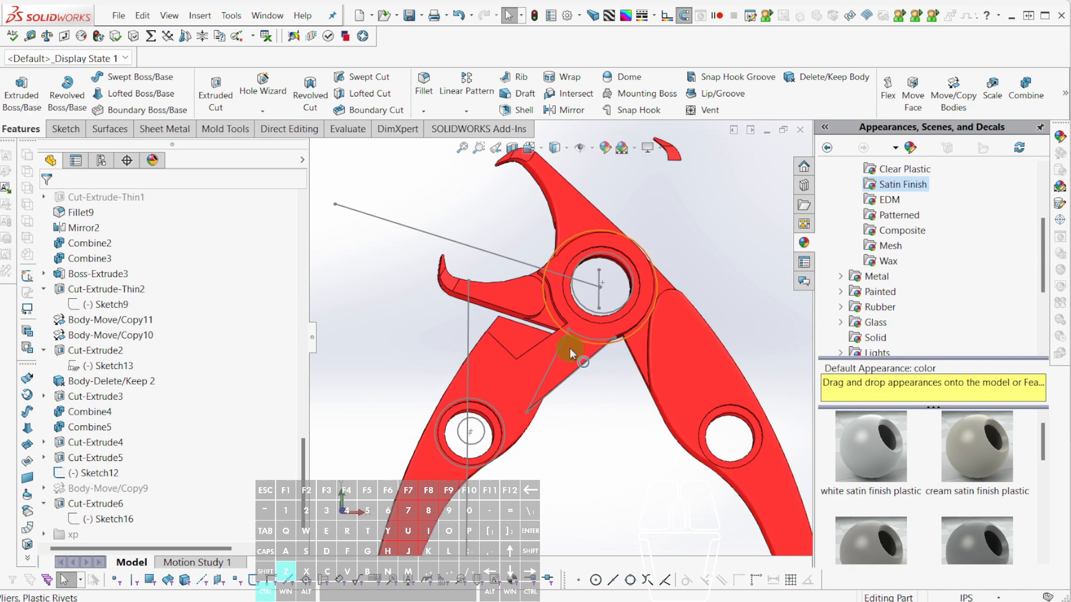
pyautogui.hotkey('ctrl', 'z')
pyautogui.scroll(-2, 570, 348)
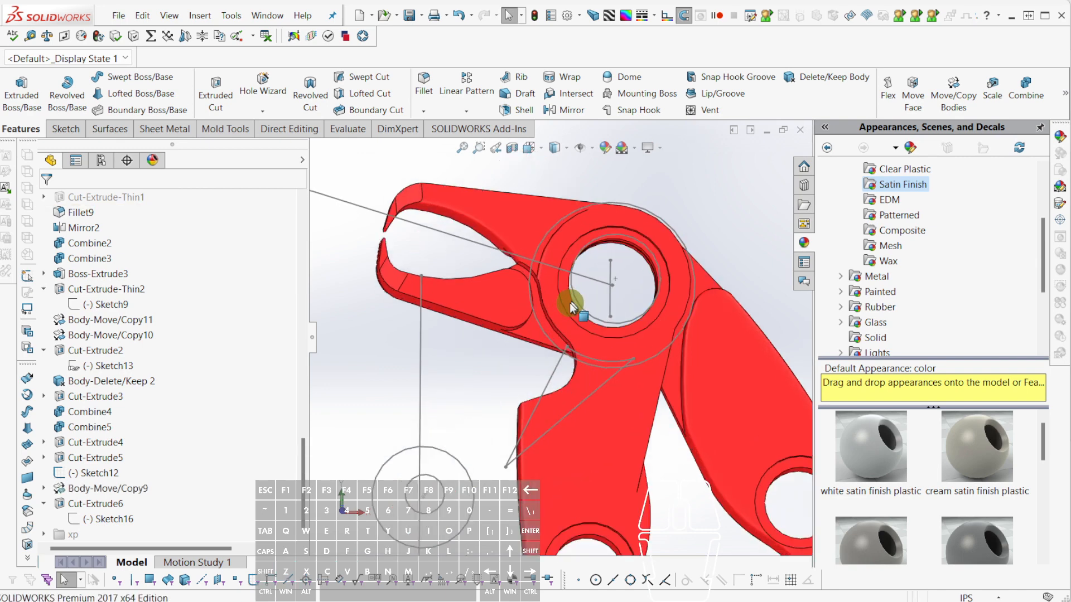
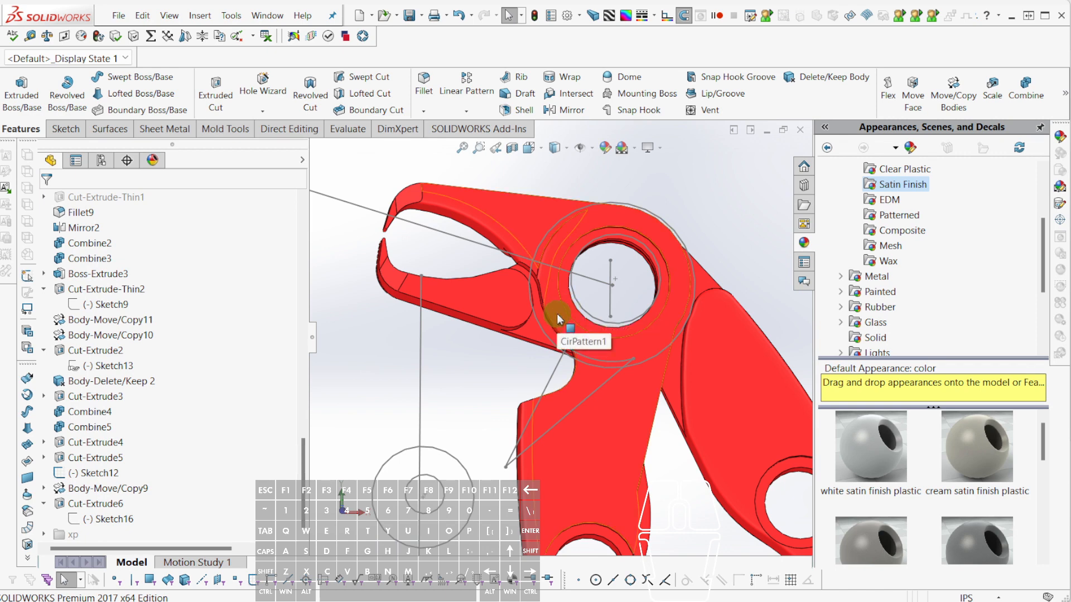
pyautogui.scroll(2, 463, 341)
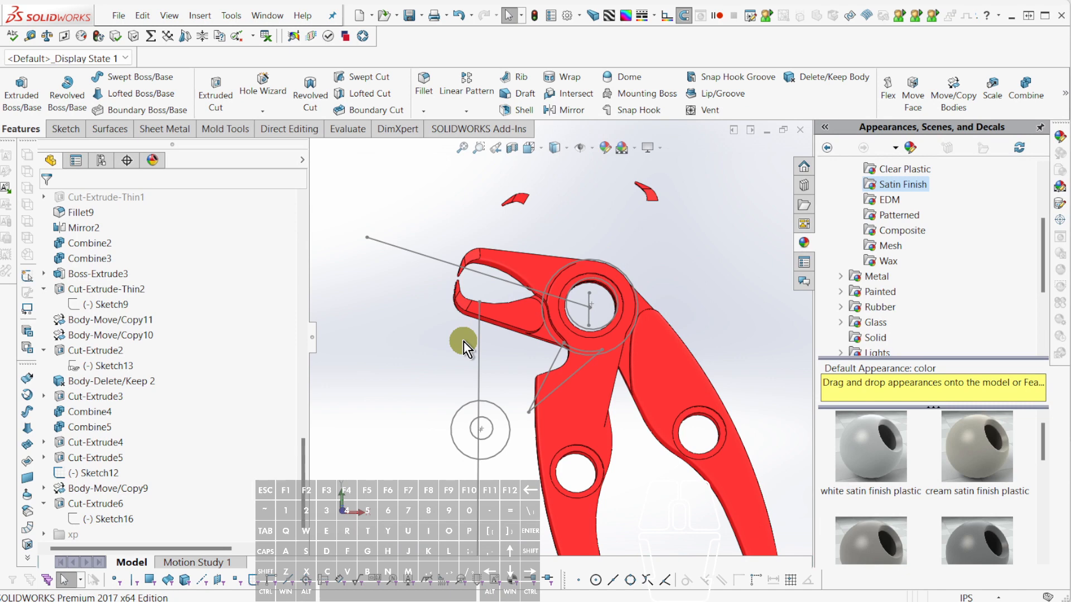
pyautogui.scroll(2, 464, 341)
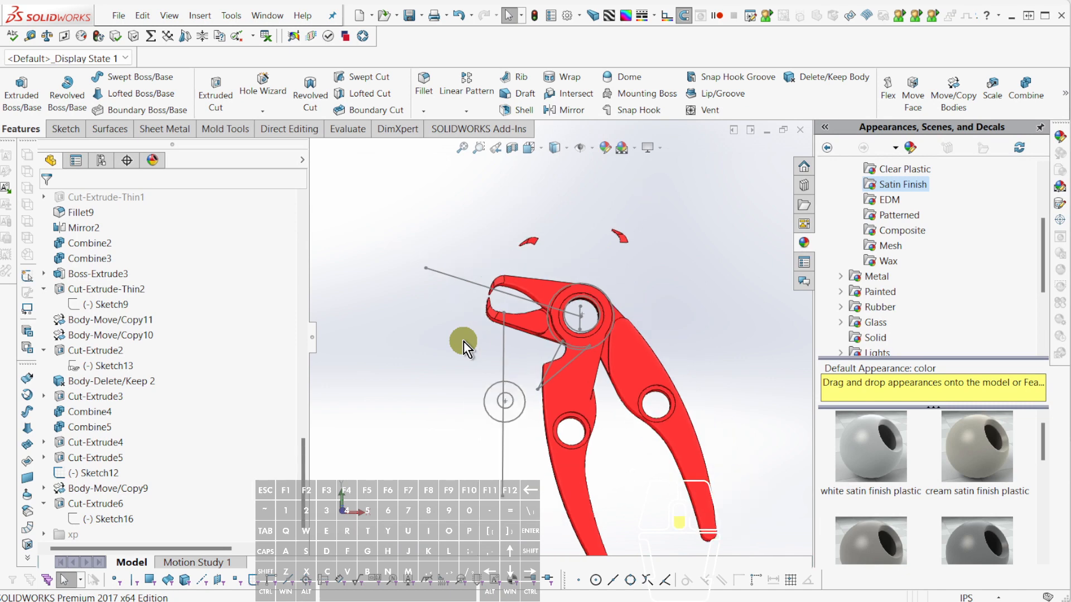
pyautogui.scroll(-2, 543, 357)
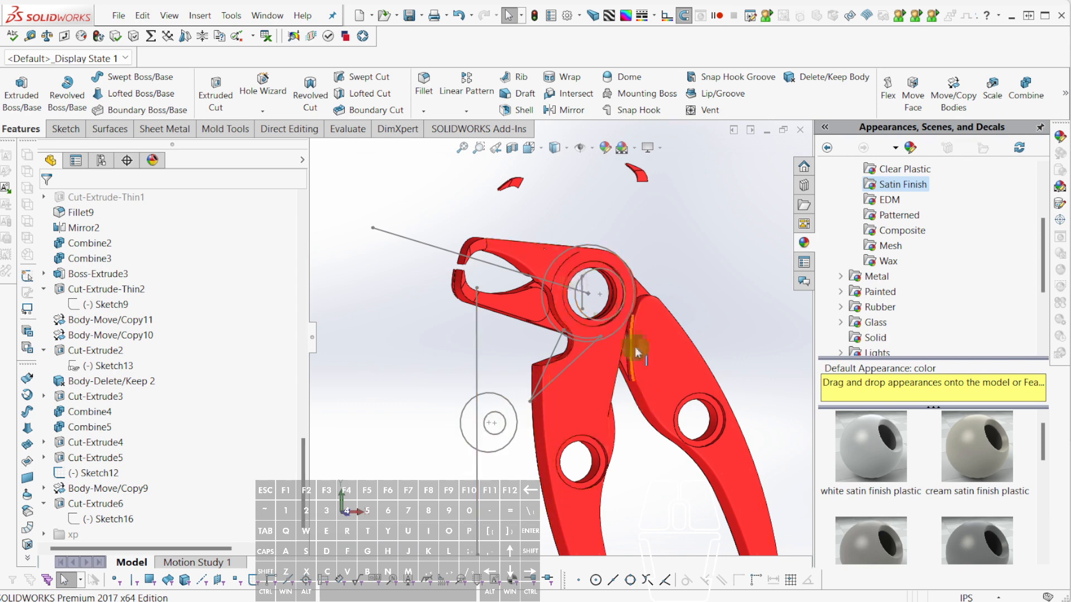
pyautogui.scroll(-2, 569, 379)
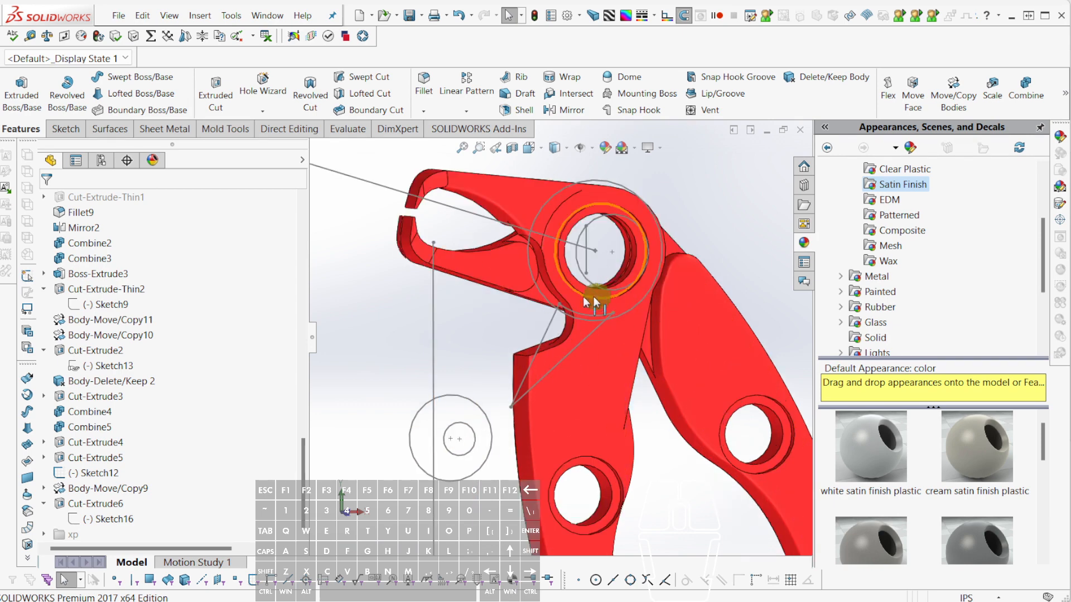
pyautogui.scroll(3, 592, 304)
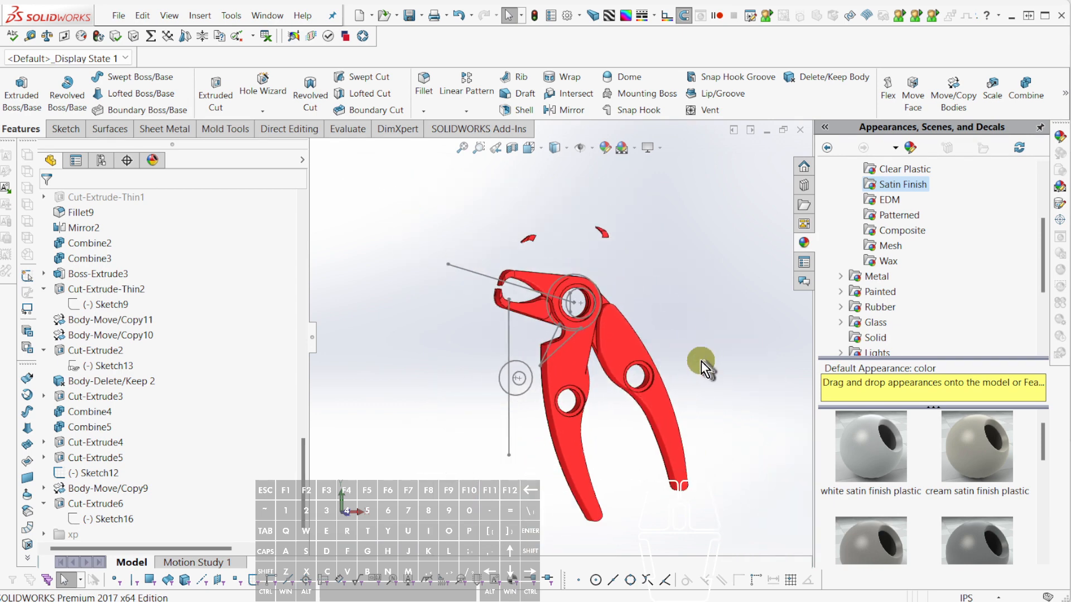
# Begin a Move/Copy Body on the upper-jaw half, Cut-Extrude6, using mate constraints.
pyautogui.click(953, 91)
pyautogui.scroll(-3, 750, 401)
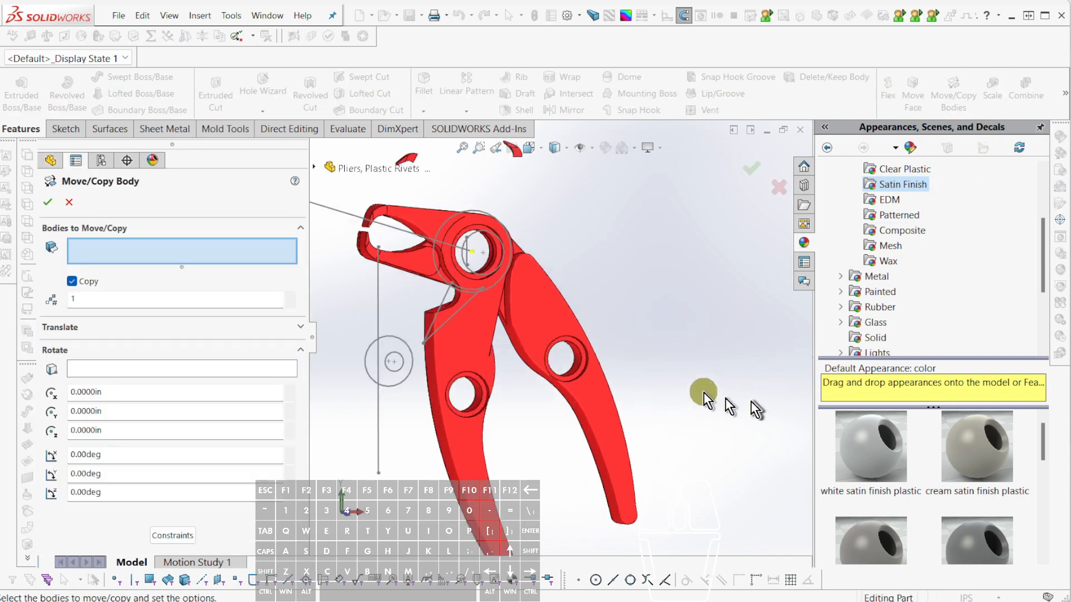
pyautogui.click(481, 343)
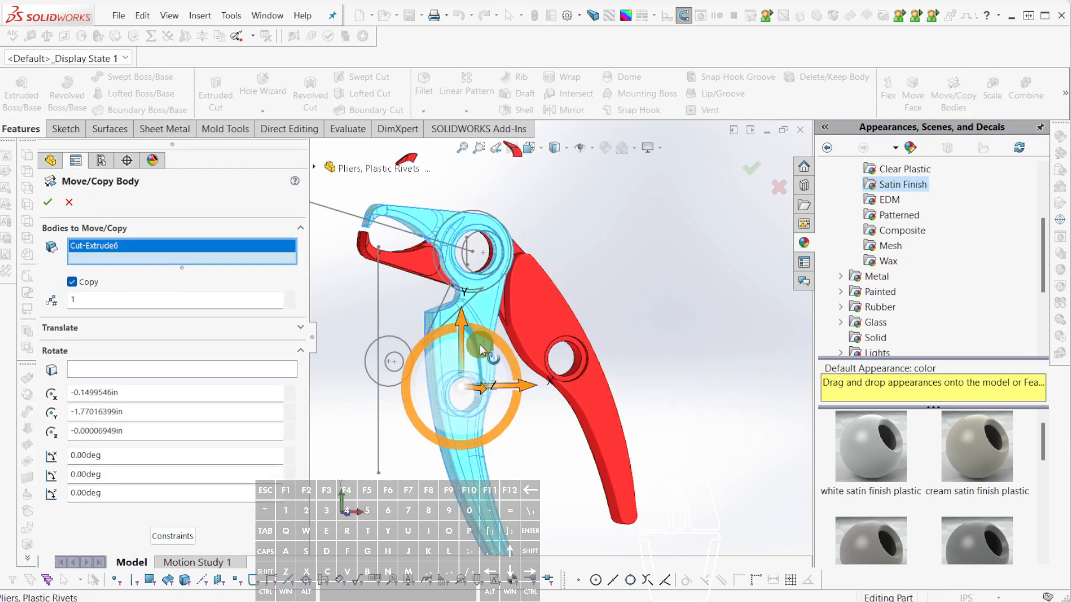
pyautogui.click(170, 536)
pyautogui.scroll(-3, 172, 530)
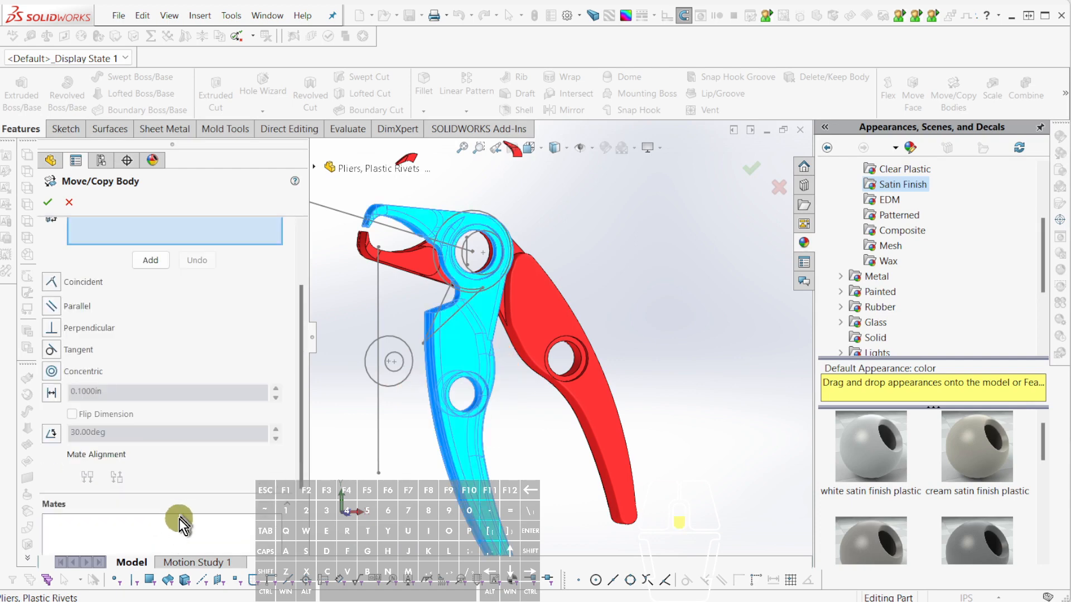
pyautogui.scroll(-3, 179, 519)
pyautogui.click(181, 538)
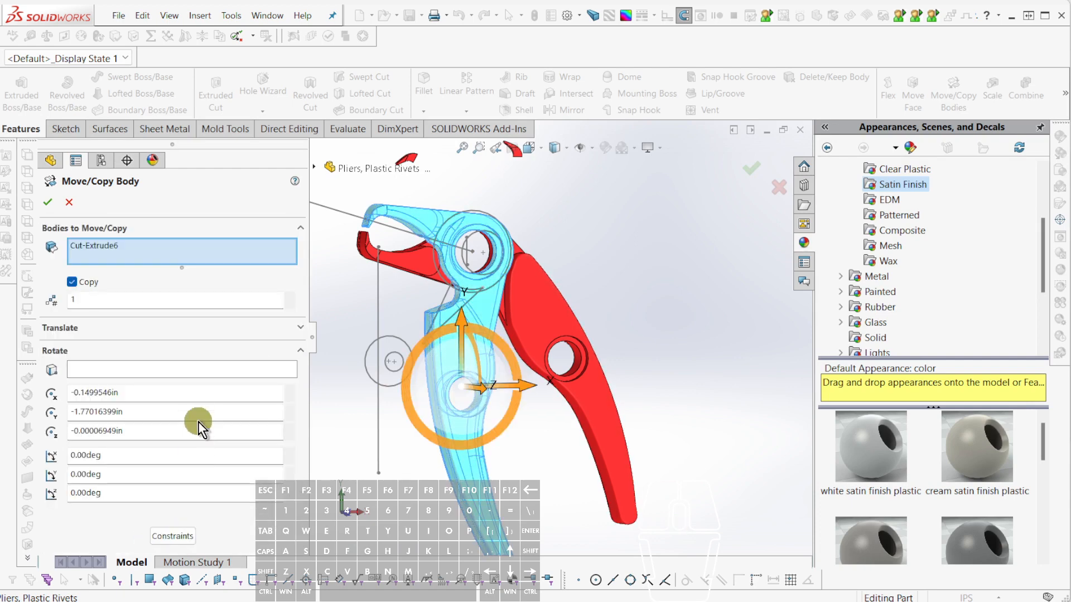
pyautogui.click(180, 536)
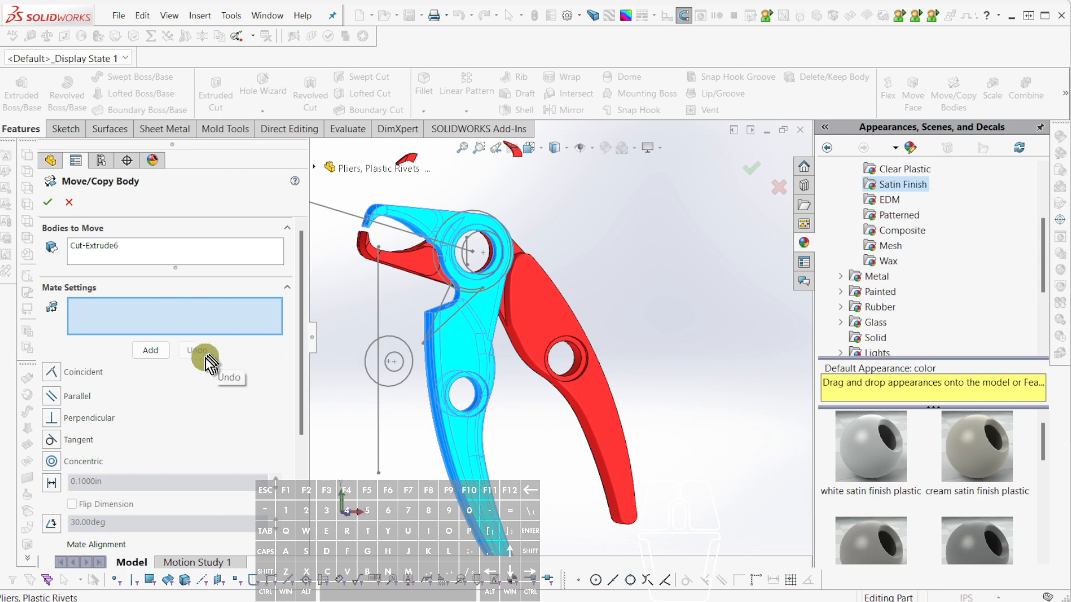
# Add a concentric mate between the upper-jaw half's pivot hole edge and the matching pivot edge of the other half.
pyautogui.click(51, 462)
pyautogui.scroll(-4, 455, 268)
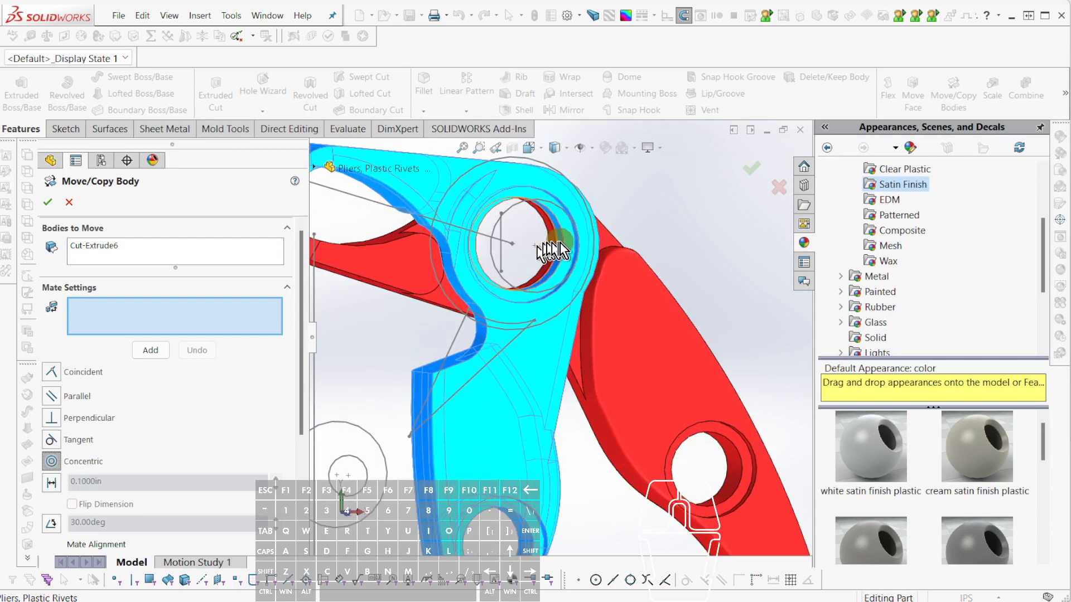
pyautogui.click(564, 247)
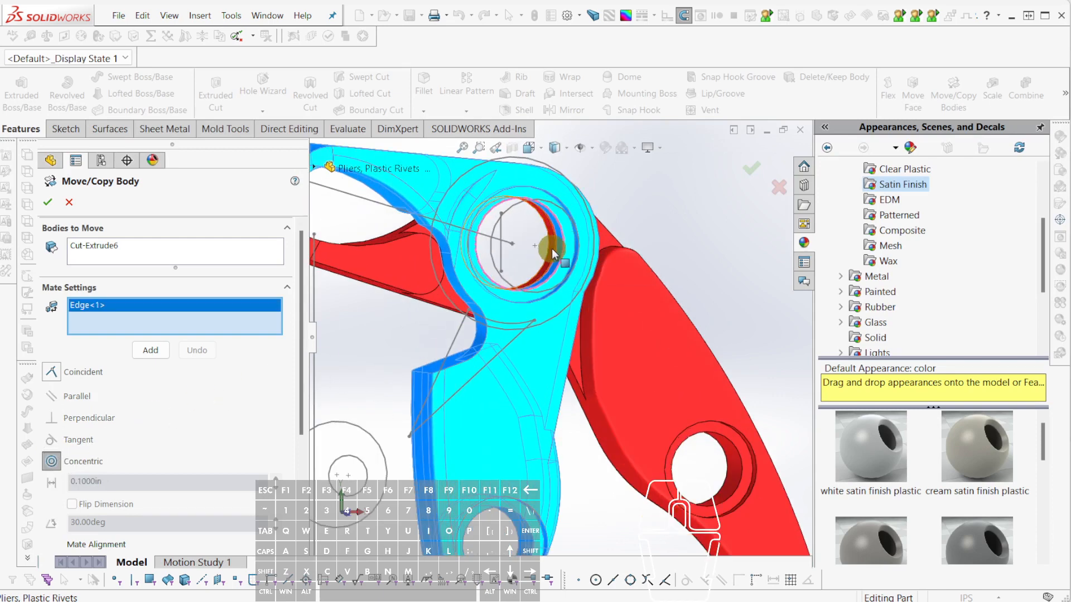
pyautogui.click(548, 248)
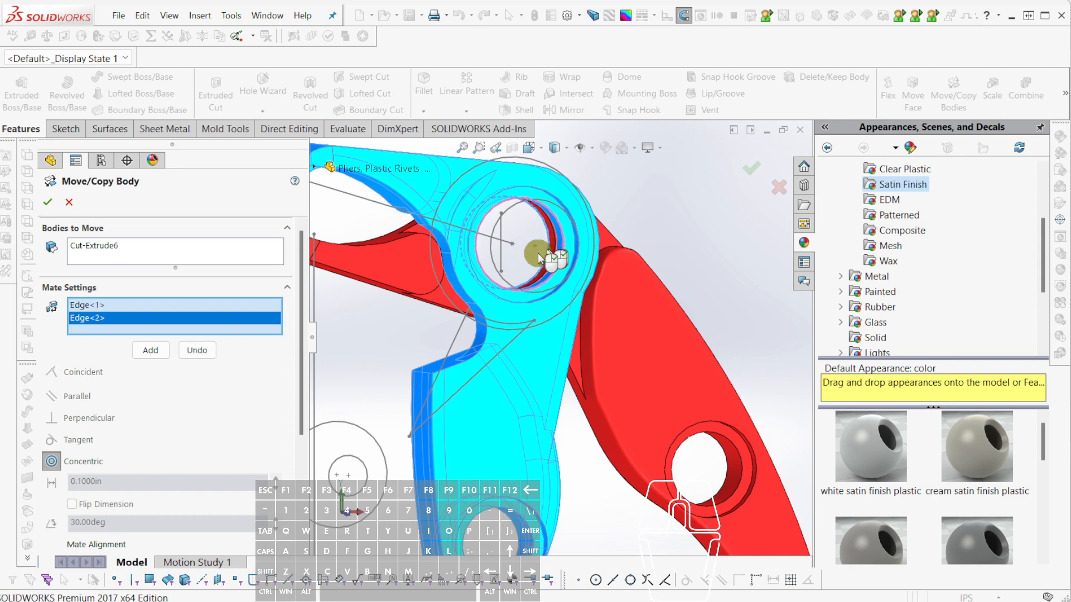
pyautogui.click(150, 350)
pyautogui.scroll(4, 535, 391)
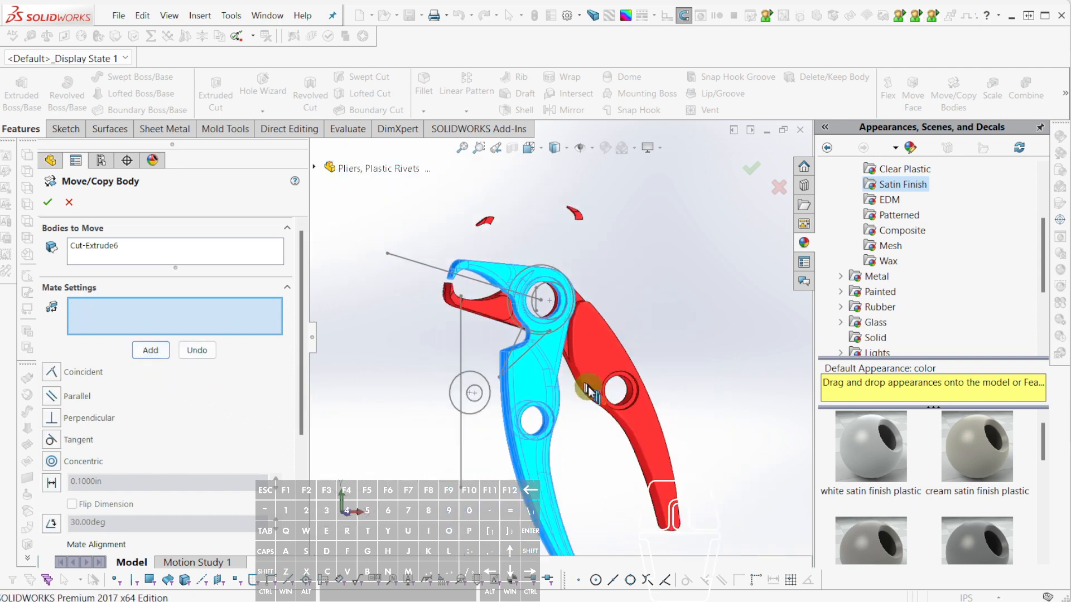
# Add a concentric mate between the upper-jaw half's handle hole and Arc4 of Sketch6, and accept the body move.
pyautogui.click(548, 429)
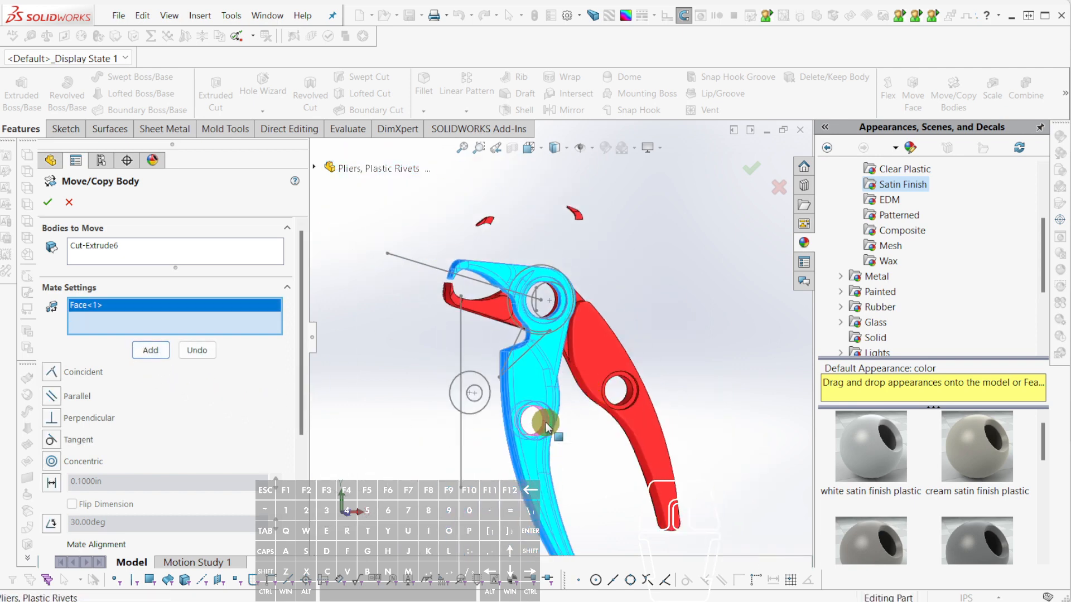
pyautogui.click(481, 407)
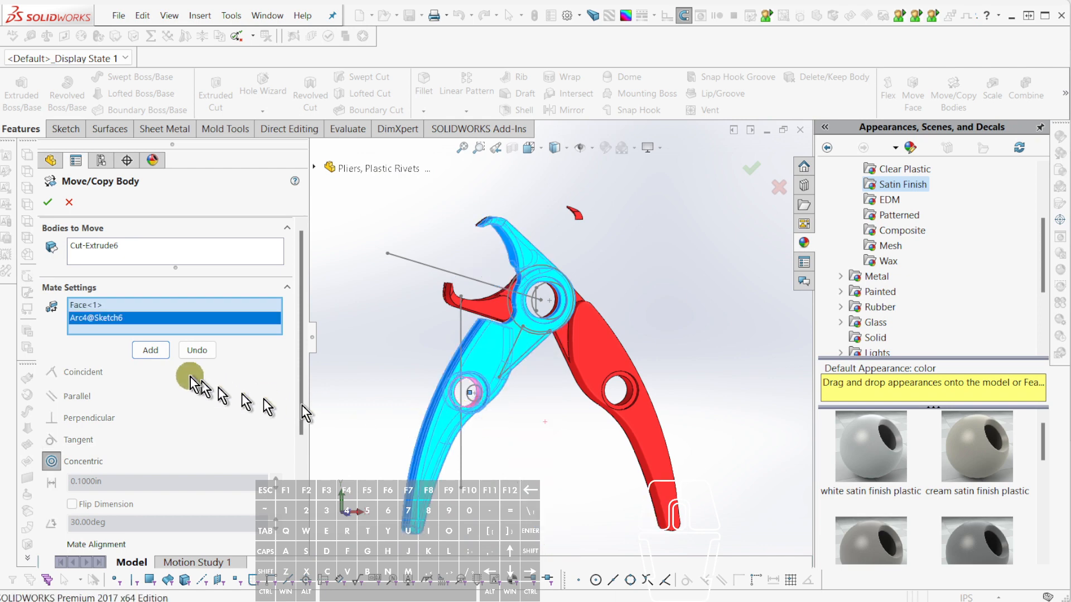
pyautogui.click(151, 351)
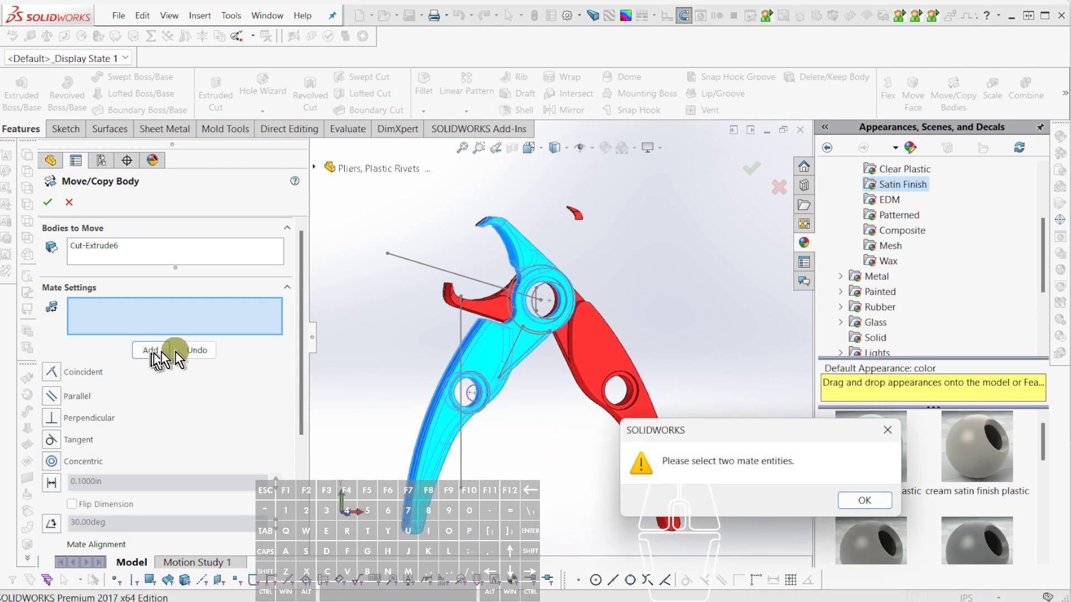
pyautogui.click(868, 500)
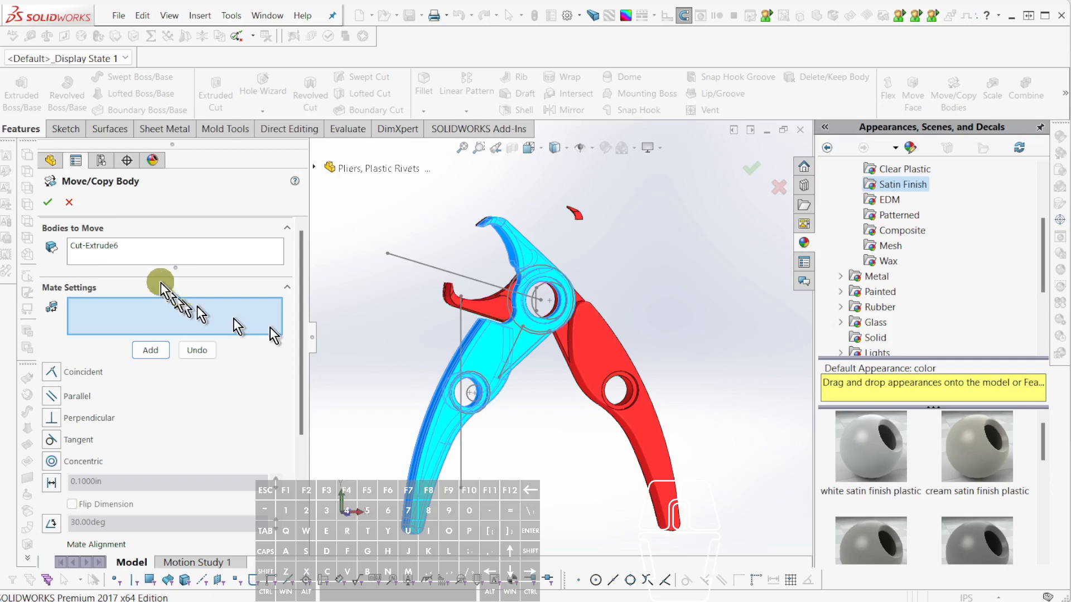
pyautogui.click(47, 202)
# Hide the stray jaw fragment beside the pliers and show the hidden connecting link with its rivets at the pivot.
pyautogui.moveTo(447, 262); pyautogui.dragTo(678, 273, button='middle')
pyautogui.scroll(3, 677, 273)
pyautogui.scroll(-3, 697, 277)
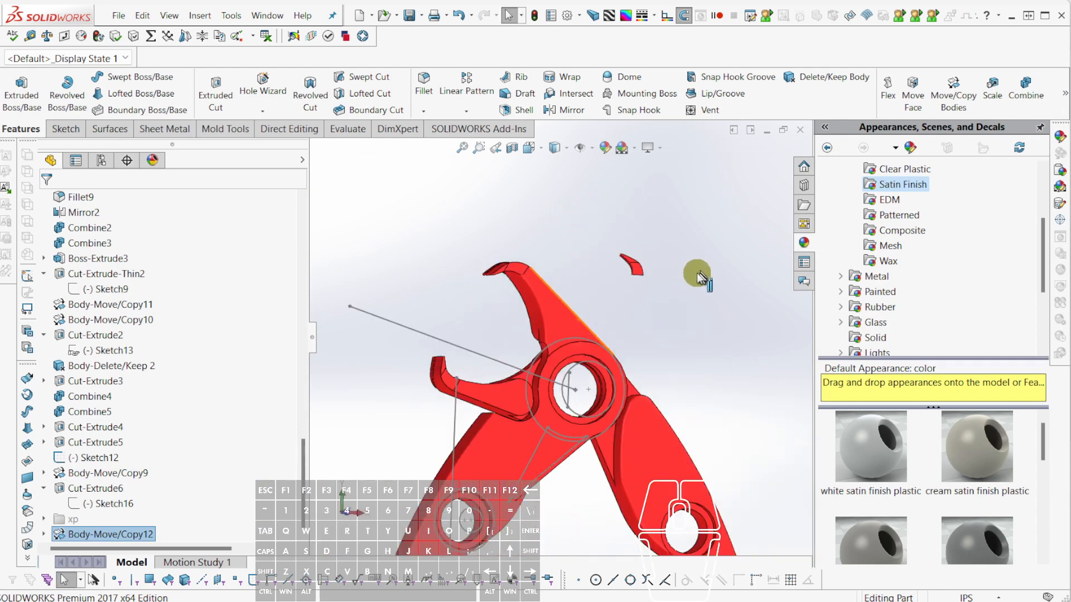
pyautogui.scroll(-3, 650, 293)
pyautogui.press('Tab')
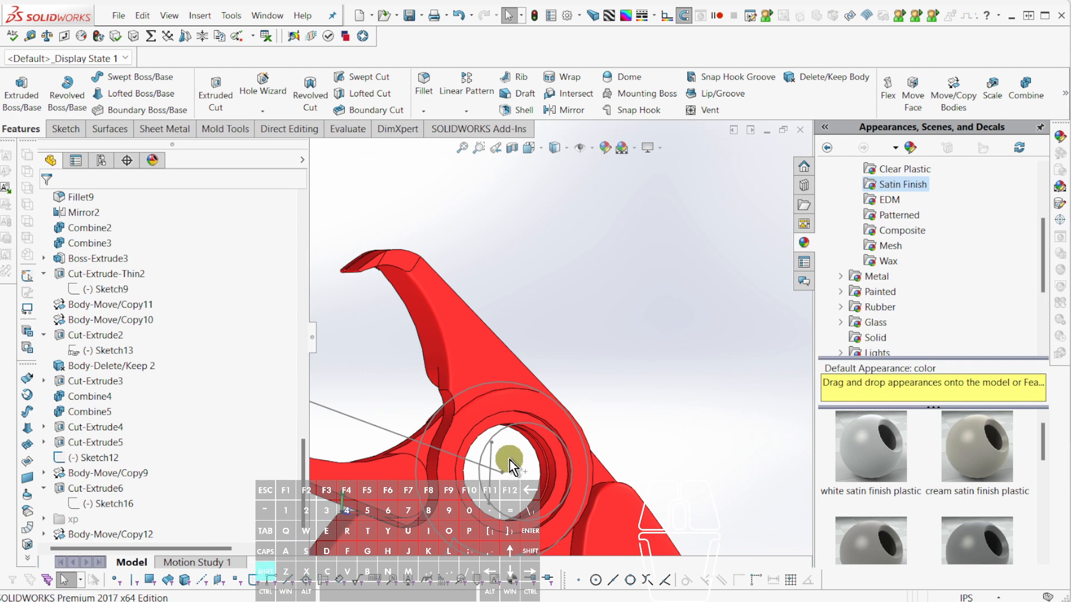
pyautogui.scroll(5, 510, 460)
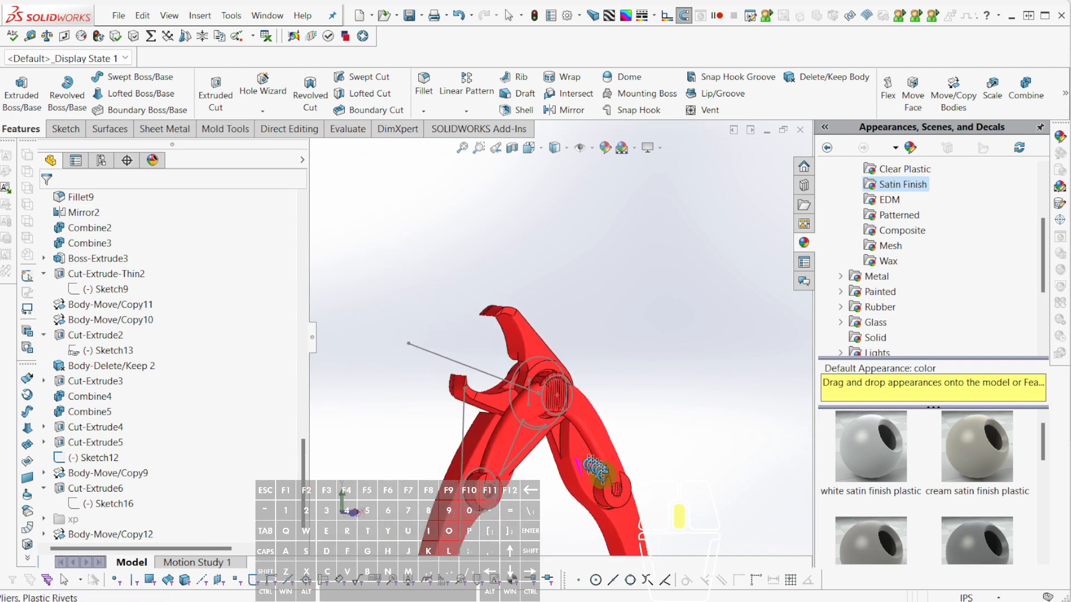
# Apply the blue satin finish plastic appearance to the whole body of the upper-jaw half.
pyautogui.moveTo(650, 471); pyautogui.dragTo(590, 322, button='middle')
pyautogui.scroll(-5, 474, 289)
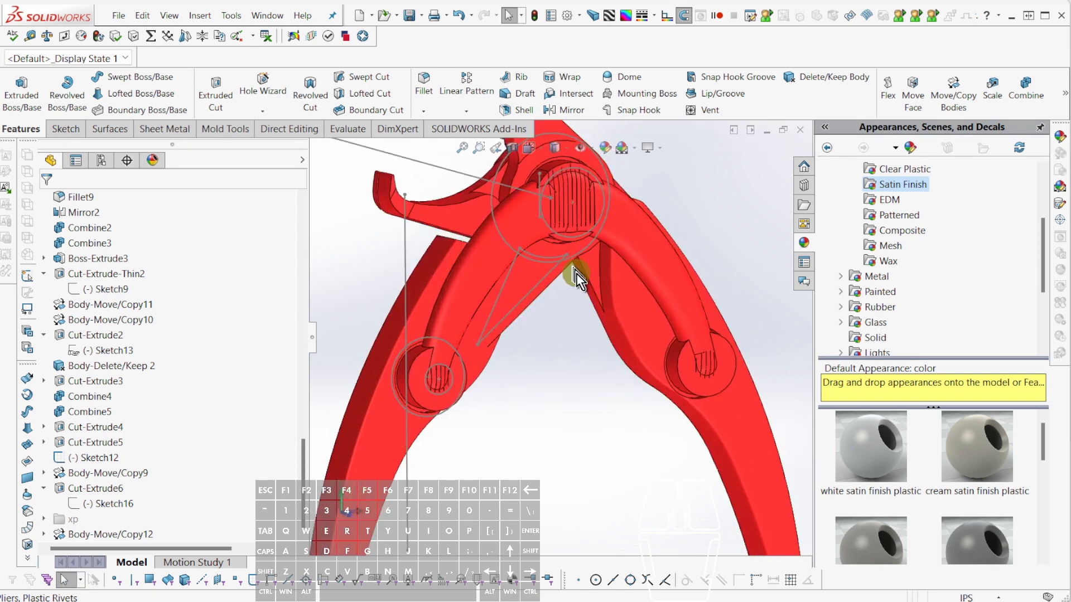
pyautogui.scroll(5, 586, 284)
pyautogui.scroll(-3, 594, 330)
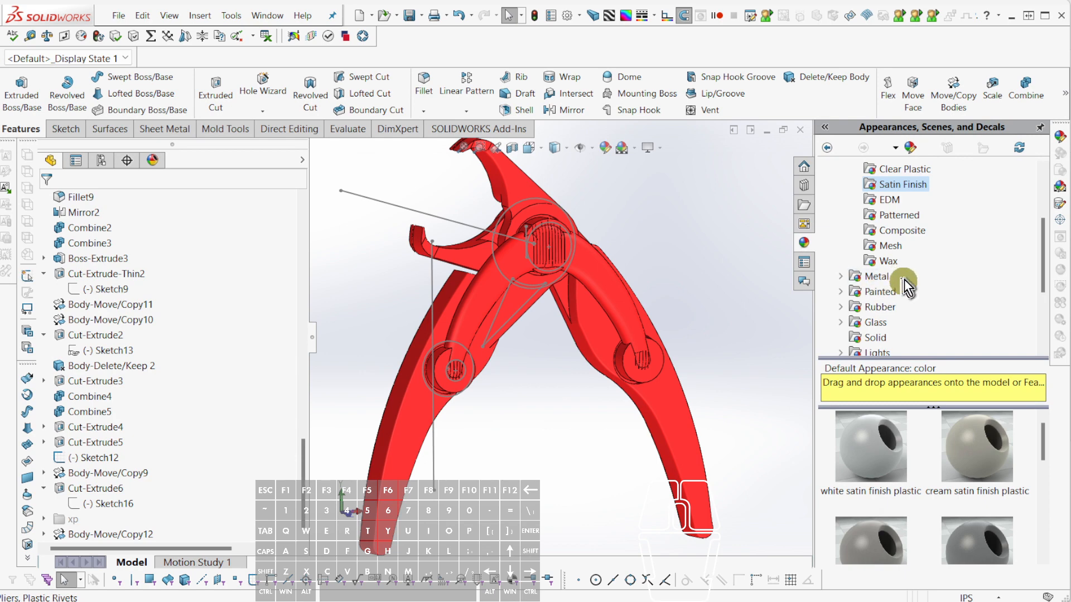
pyautogui.scroll(3, 881, 263)
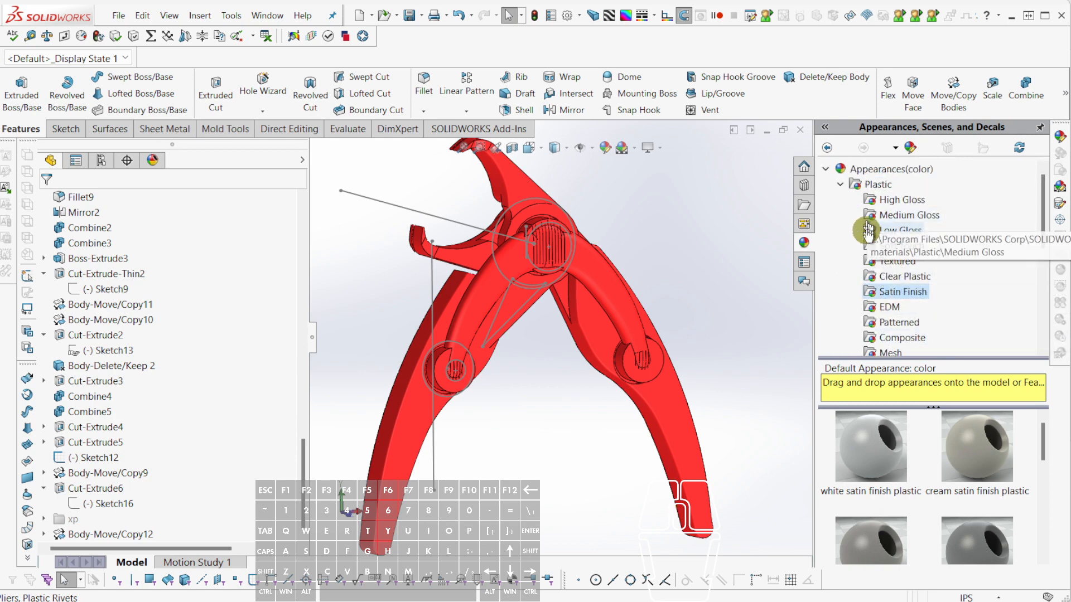
pyautogui.click(869, 297)
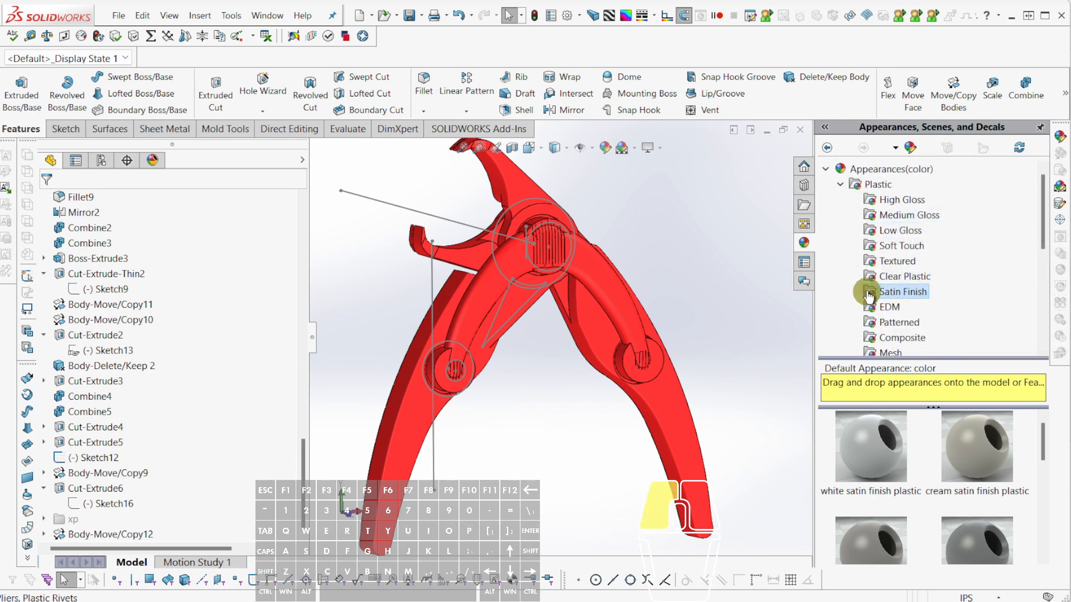
pyautogui.scroll(-3, 926, 454)
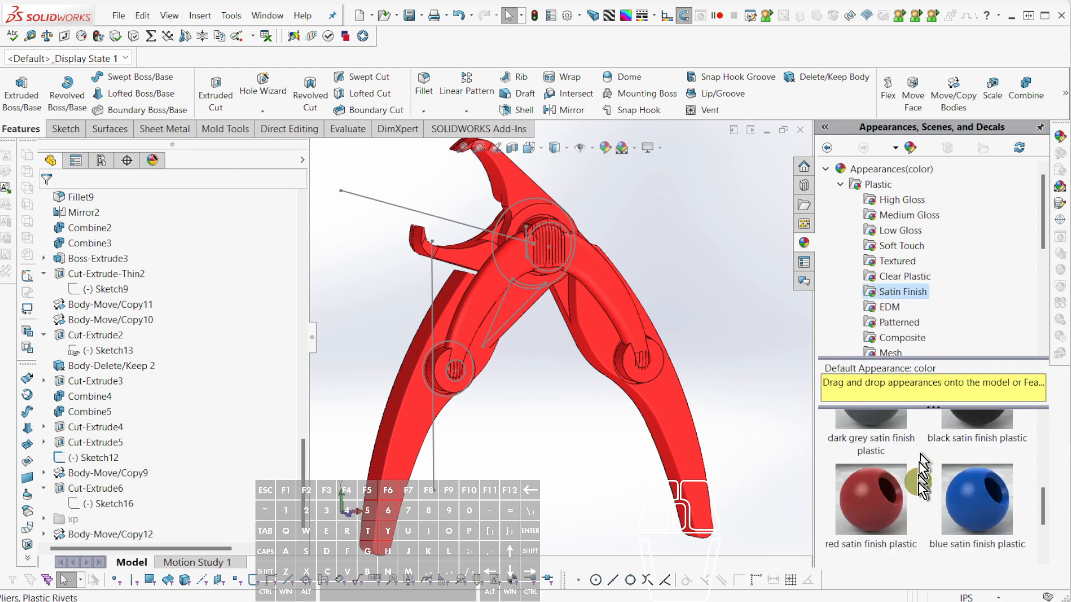
pyautogui.moveTo(977, 500); pyautogui.dragTo(412, 417)
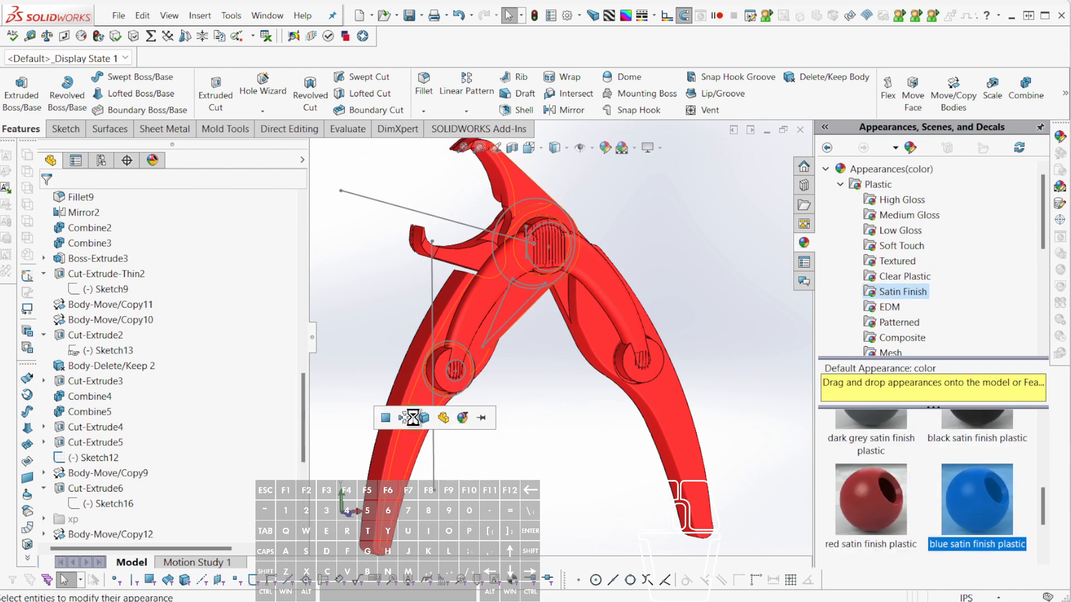
pyautogui.click(424, 418)
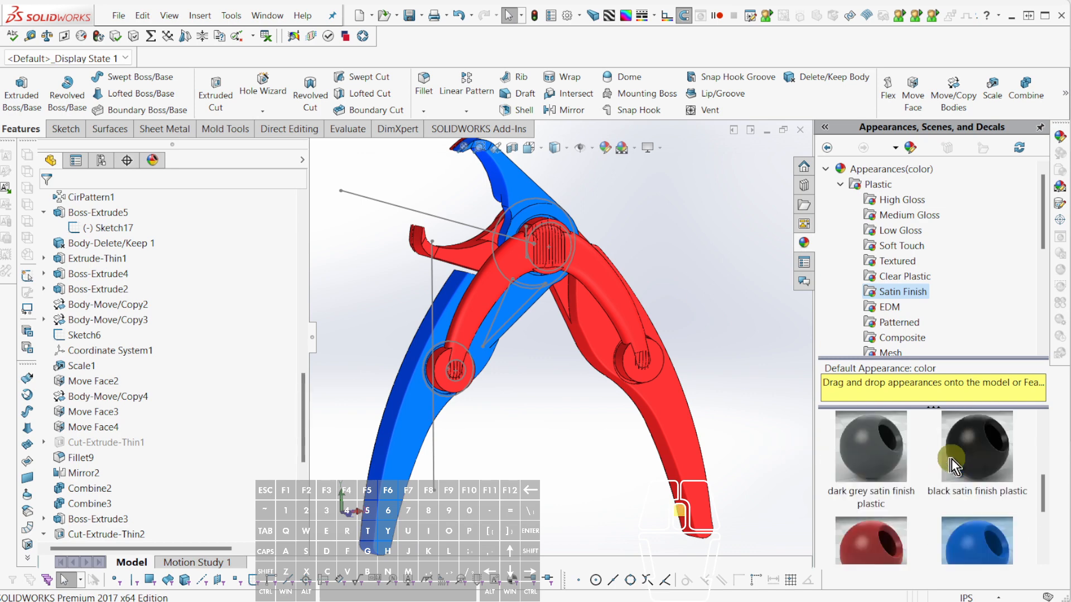
# Apply the green satin finish plastic appearance to the whole body of the lower-jaw half.
pyautogui.scroll(-2, 952, 459)
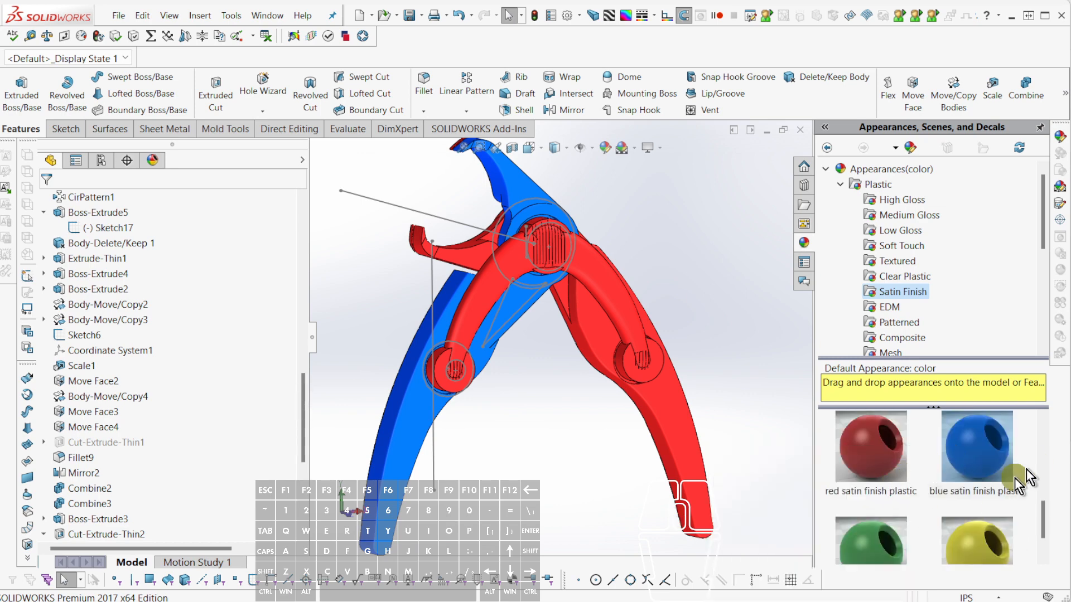
pyautogui.moveTo(871, 536); pyautogui.dragTo(668, 394)
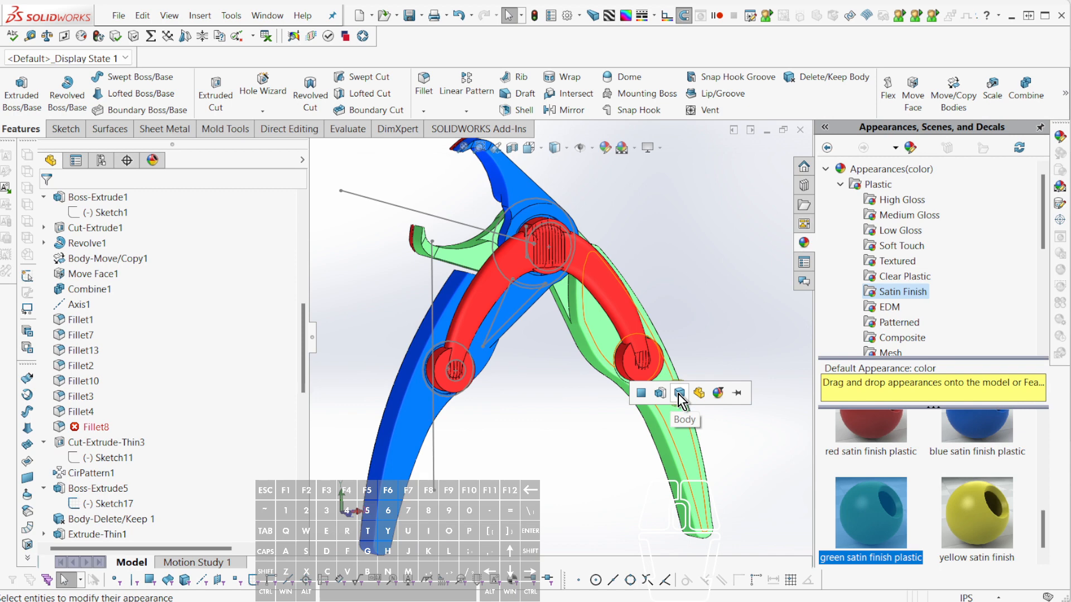
pyautogui.click(679, 393)
# Examine how the coloured halves, wedge faces and red rivet link meet around the pivot with the pliers open.
pyautogui.moveTo(683, 308); pyautogui.dragTo(645, 277, button='middle')
pyautogui.scroll(-5, 534, 293)
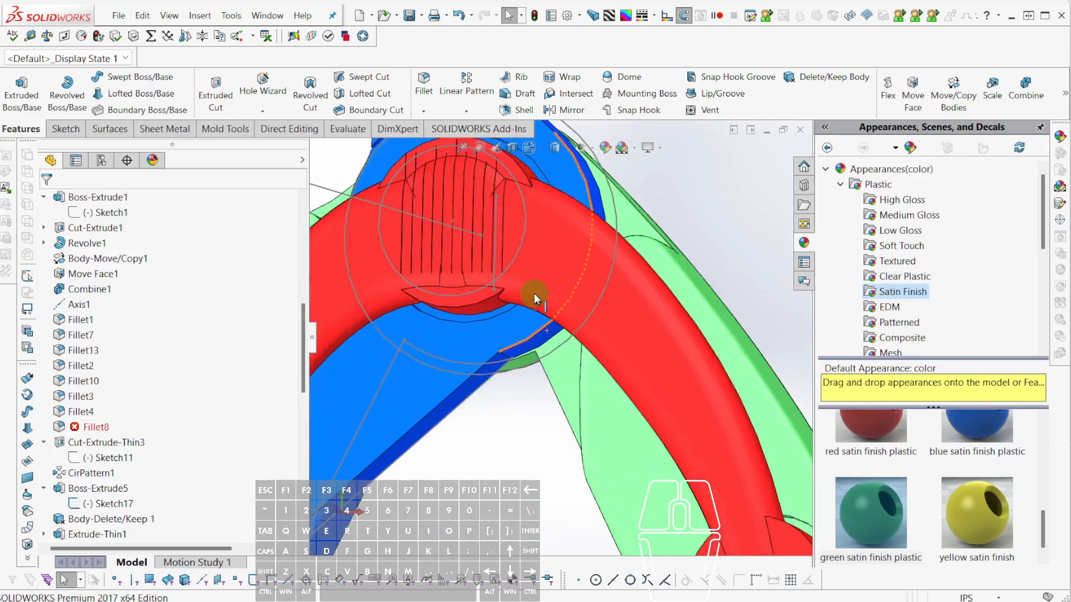
pyautogui.moveTo(534, 293); pyautogui.dragTo(377, 326, button='middle')
pyautogui.scroll(3, 509, 303)
pyautogui.scroll(-2, 379, 328)
pyautogui.scroll(3, 581, 299)
pyautogui.moveTo(581, 299); pyautogui.dragTo(707, 323, button='middle')
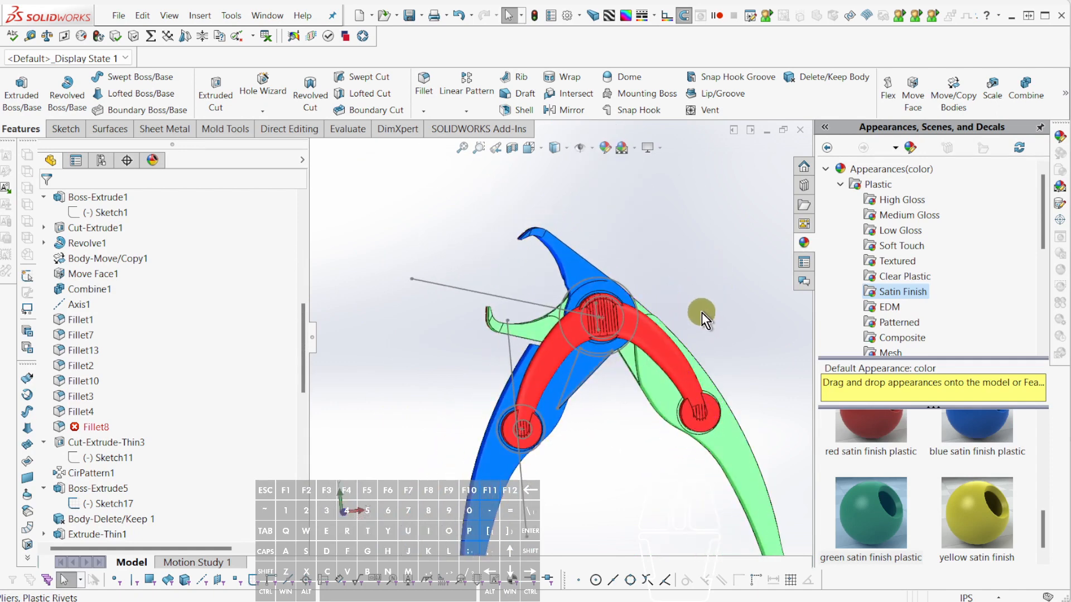
pyautogui.scroll(2, 590, 337)
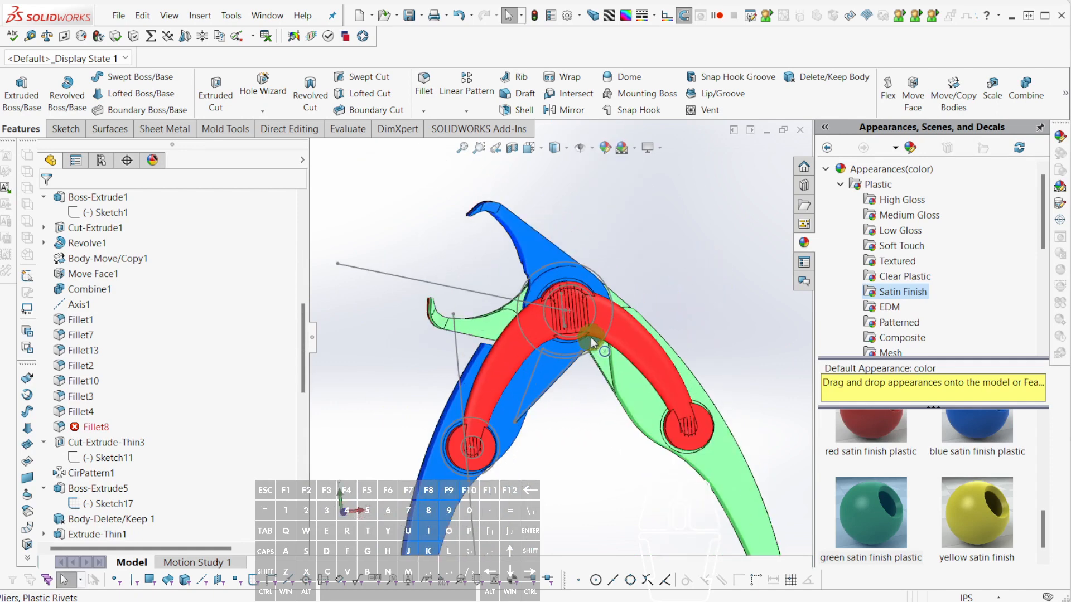
pyautogui.scroll(-3, 594, 336)
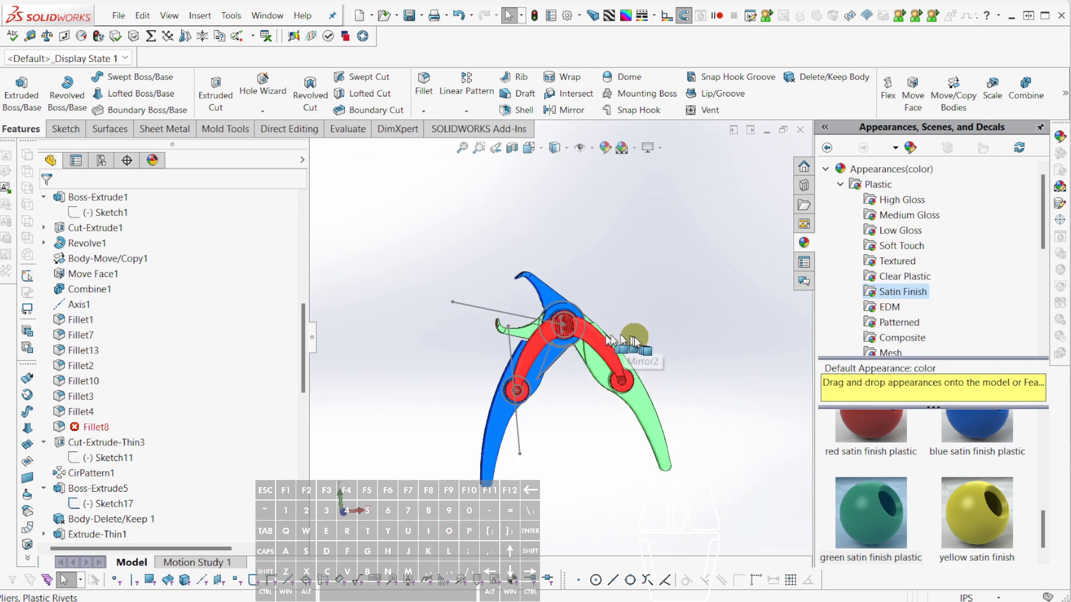
pyautogui.moveTo(595, 336); pyautogui.dragTo(694, 300, button='middle')
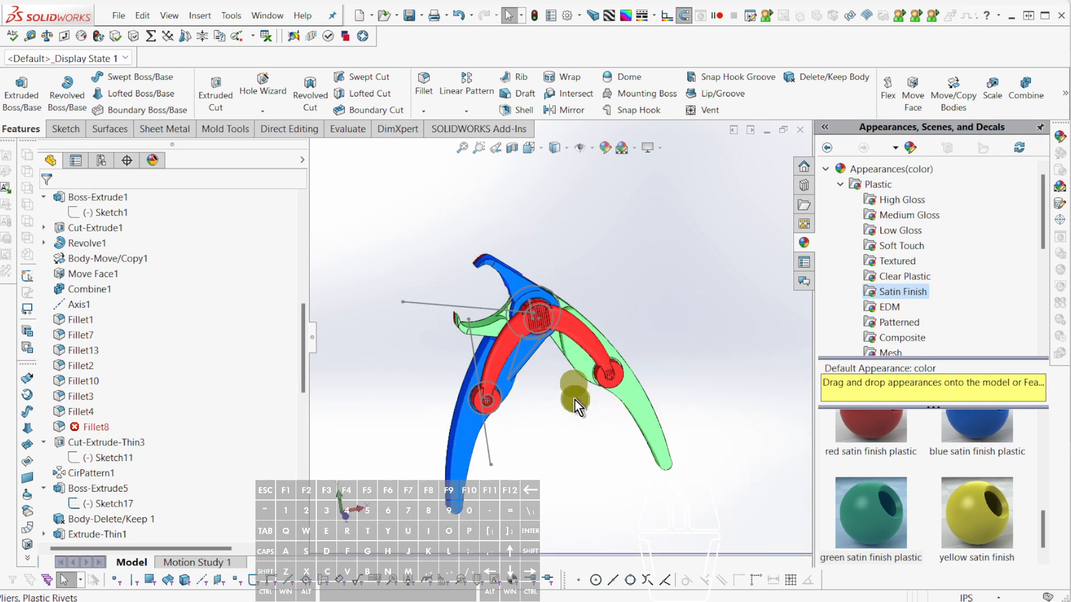
pyautogui.scroll(3, 574, 399)
pyautogui.scroll(-3, 607, 370)
# Save a copy of the part as a STEP AP214 file named "1024a Pliers, Plastic Rivets.STEP".
pyautogui.hotkey('alt', 'f')
pyautogui.press('a')
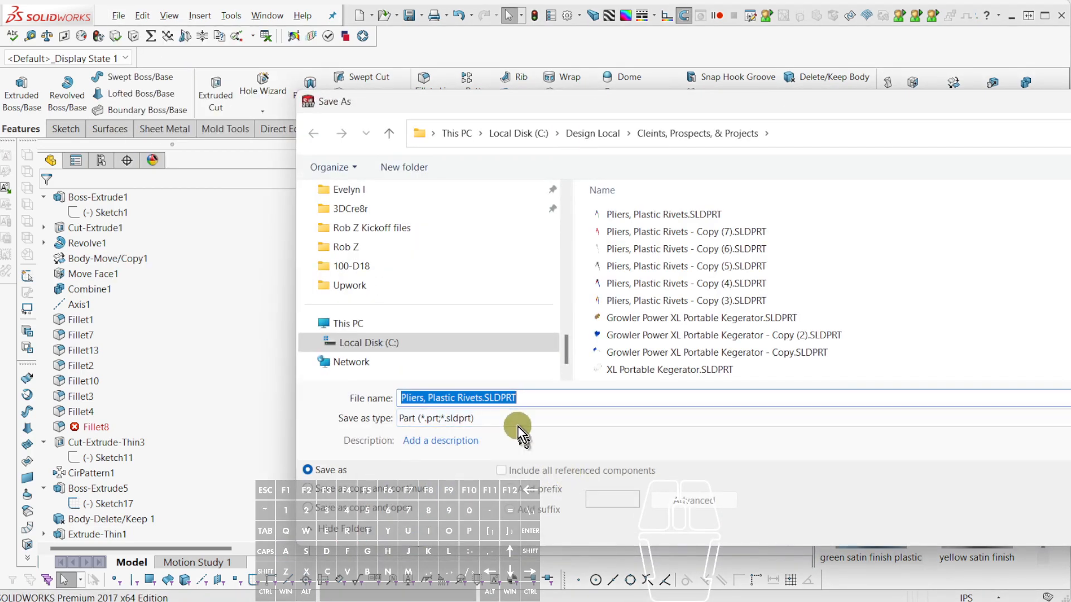
pyautogui.click(518, 426)
pyautogui.press('s')
pyautogui.press('s')
pyautogui.press('Return')
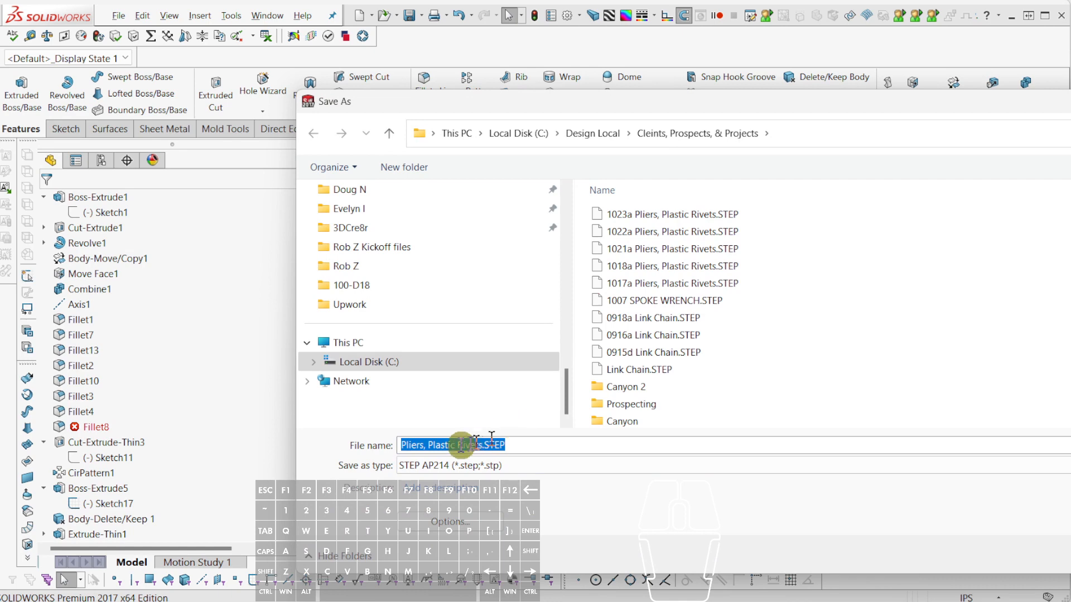
pyautogui.click(404, 446)
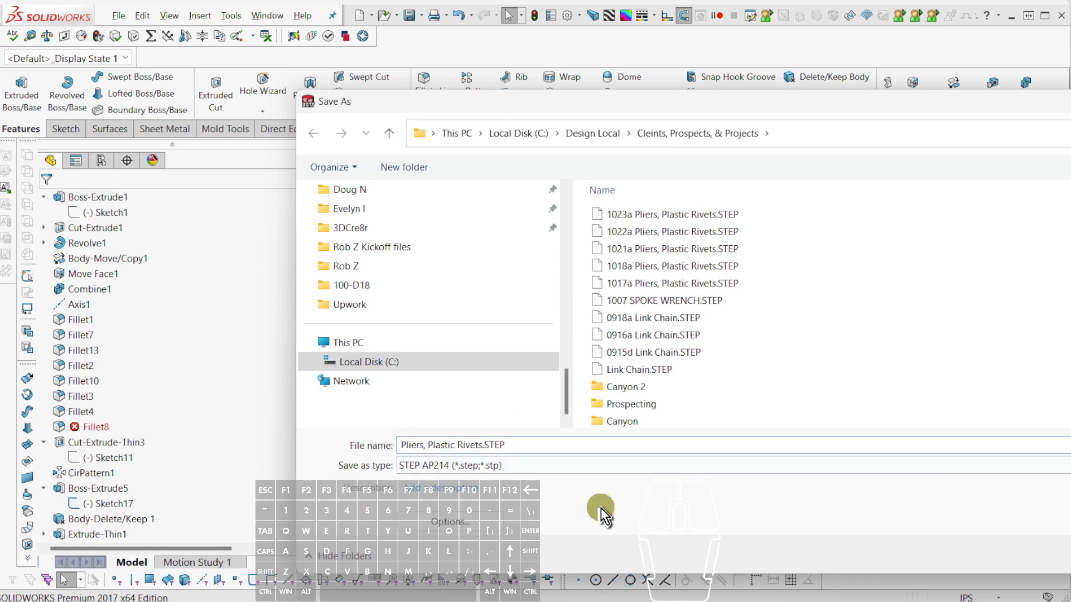
pyautogui.write('1024a')
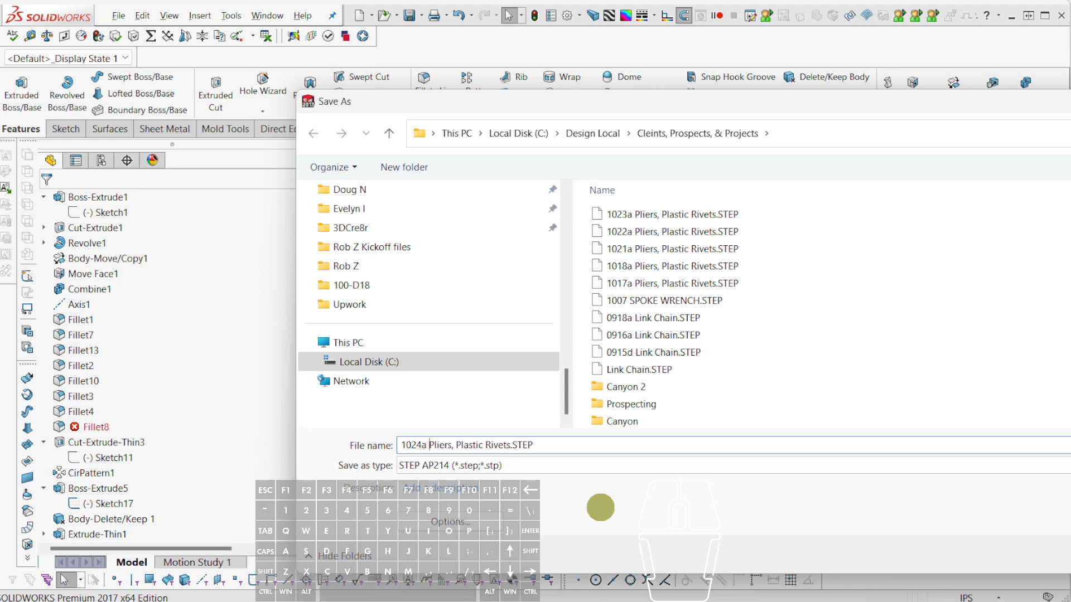
pyautogui.press('Return')
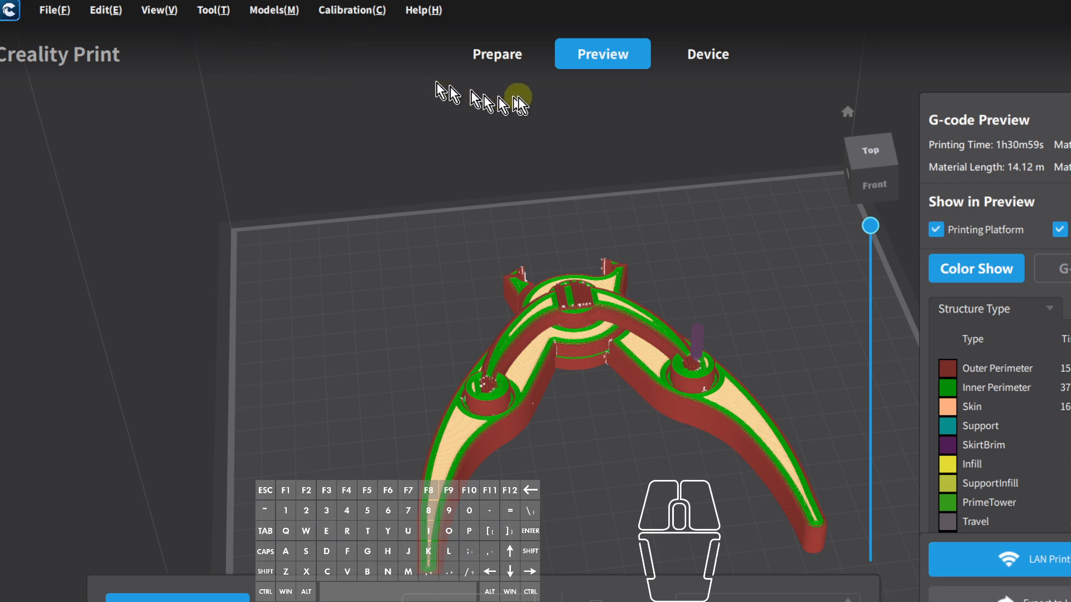
# Switch to Creality Print and delete the previous pliers model from the build plate.
pyautogui.click(501, 58)
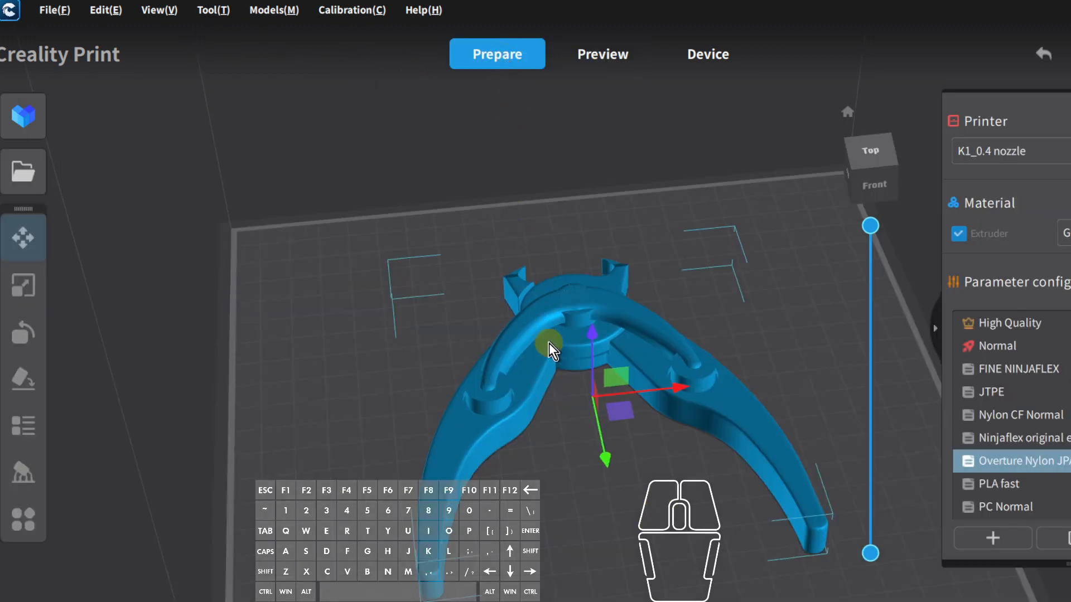
pyautogui.click(549, 343)
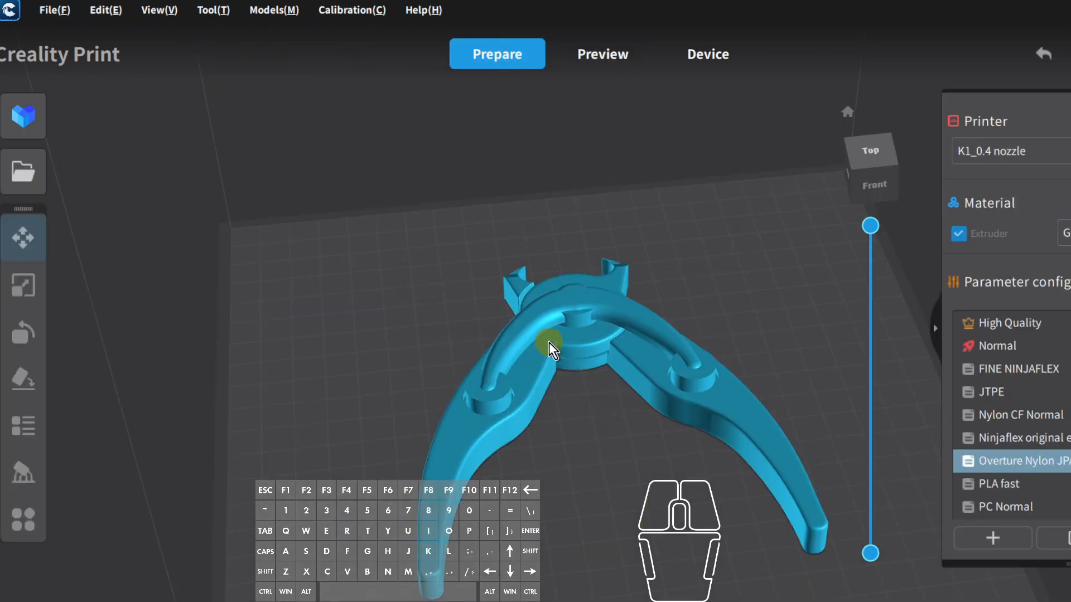
pyautogui.click(524, 400)
pyautogui.press('Delete')
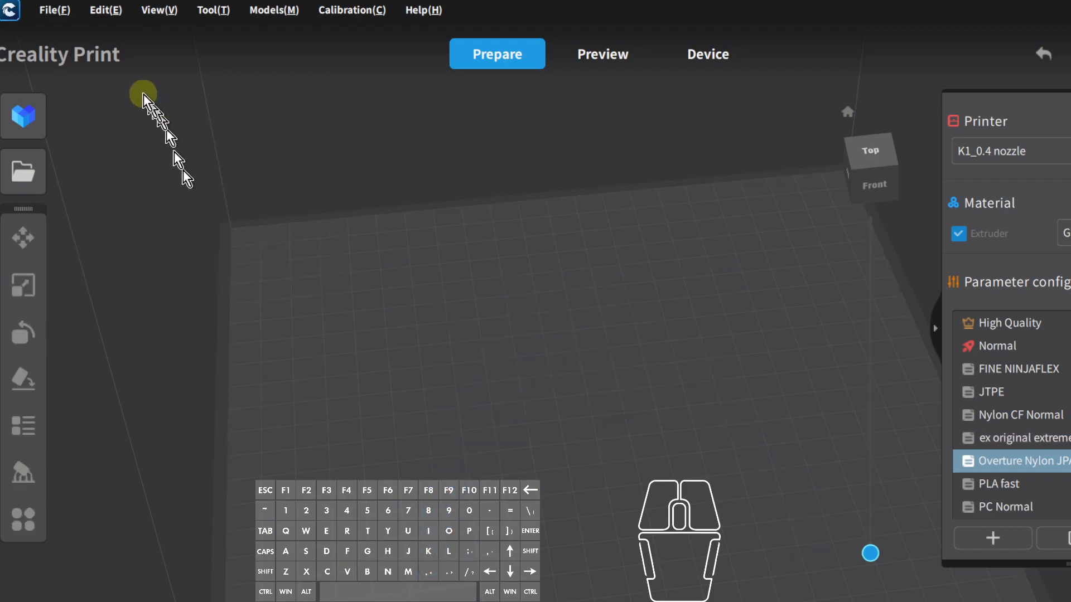
# Import the model "1024a Pliers, Plastic Rivets.STEP" from the Cleints, Prospects, & Projects folder onto the build plate.
pyautogui.click(25, 173)
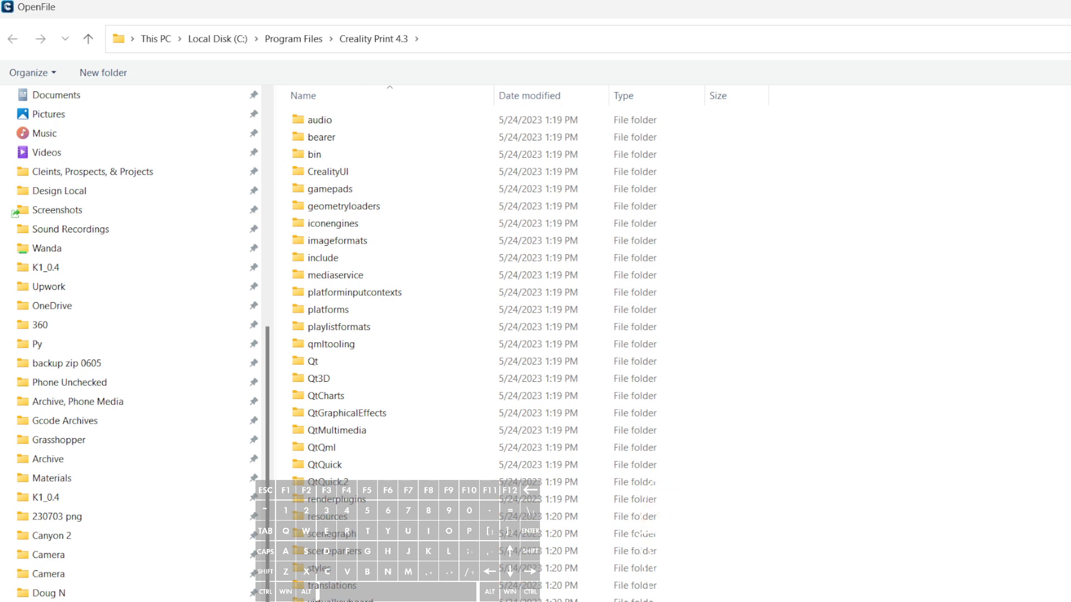
pyautogui.click(111, 173)
pyautogui.doubleClick(360, 121)
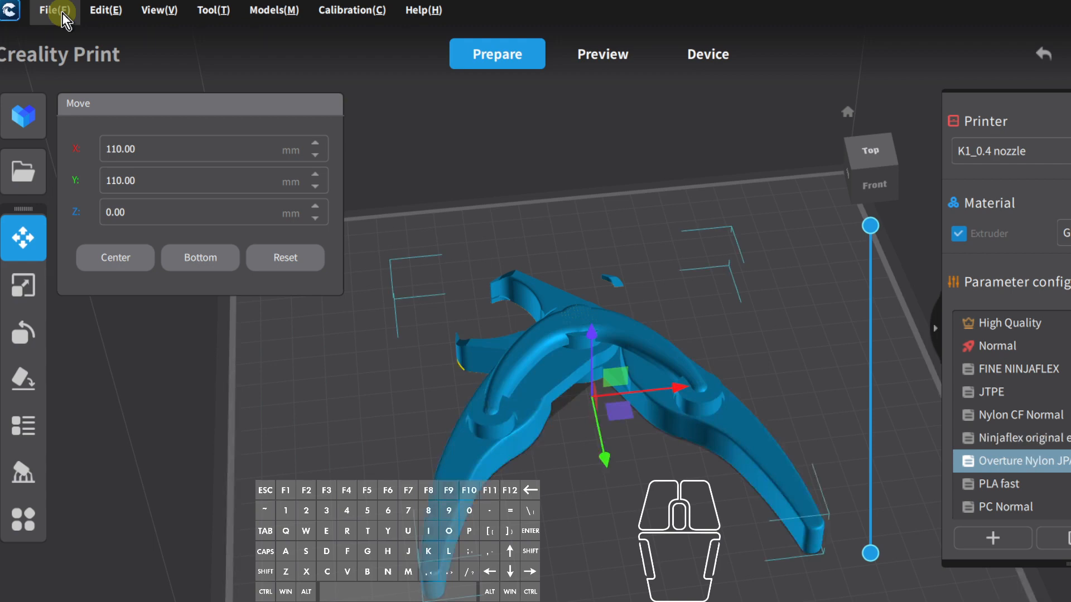
# Save the build plate as a project in the Cleints, Prospects, & Projects folder without opening the local folder.
pyautogui.click(54, 11)
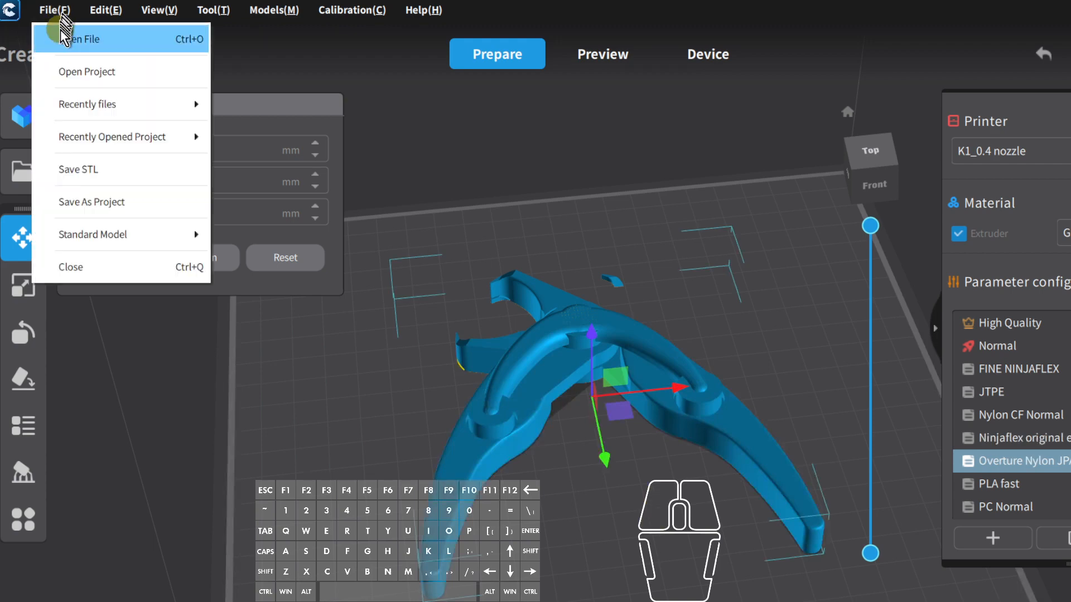
pyautogui.click(100, 209)
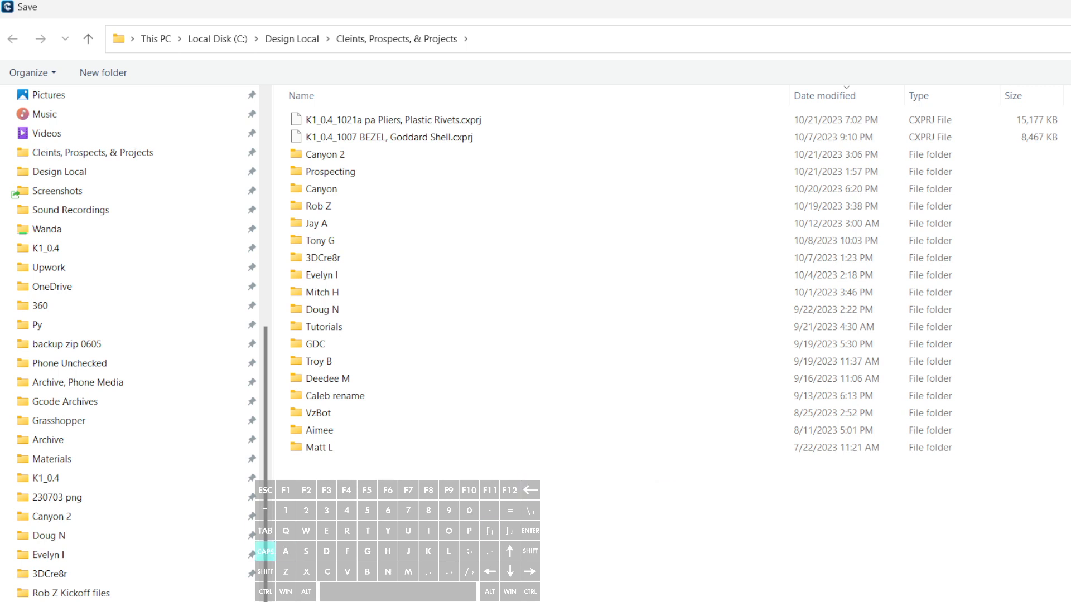
pyautogui.press('Return')
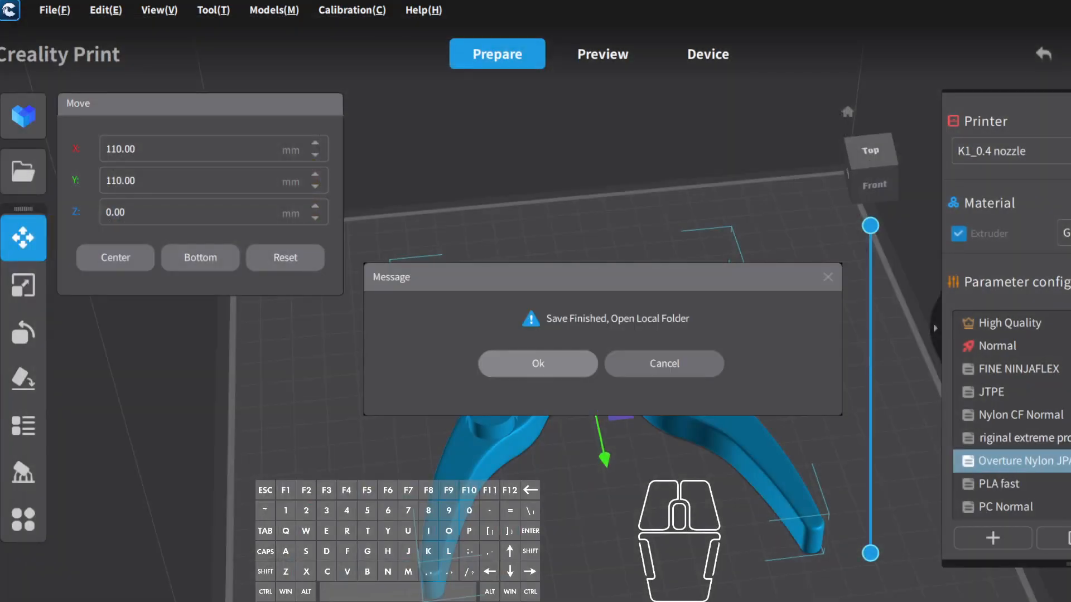
pyautogui.click(664, 363)
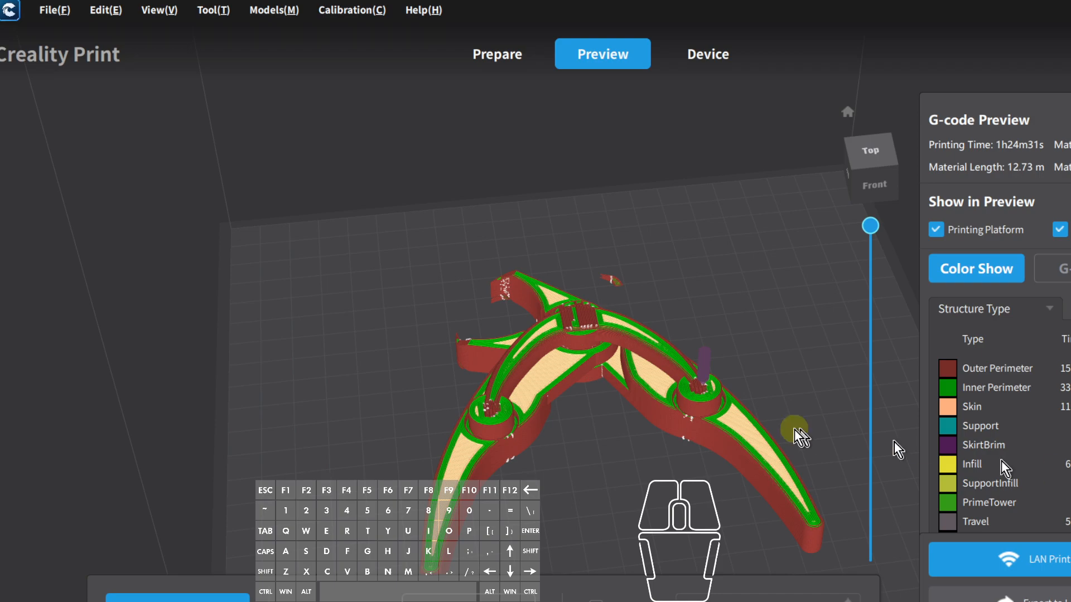
# Examine the sliced pliers with the upper layers hidden, checking the pivot, rivets, jaws and the loose fragment beside them.
pyautogui.scroll(5, 641, 340)
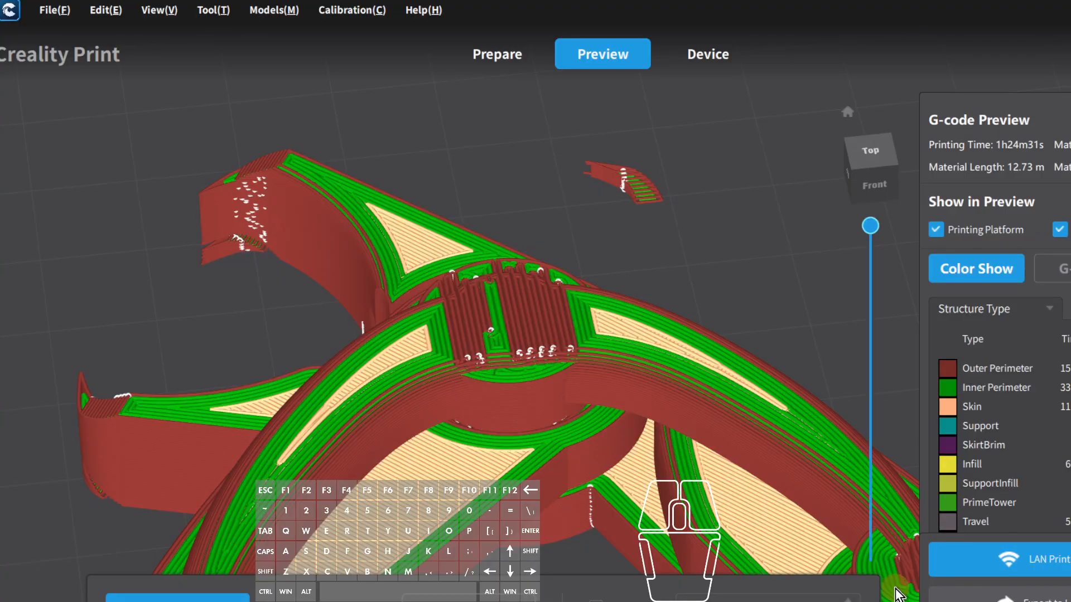
pyautogui.click(871, 228)
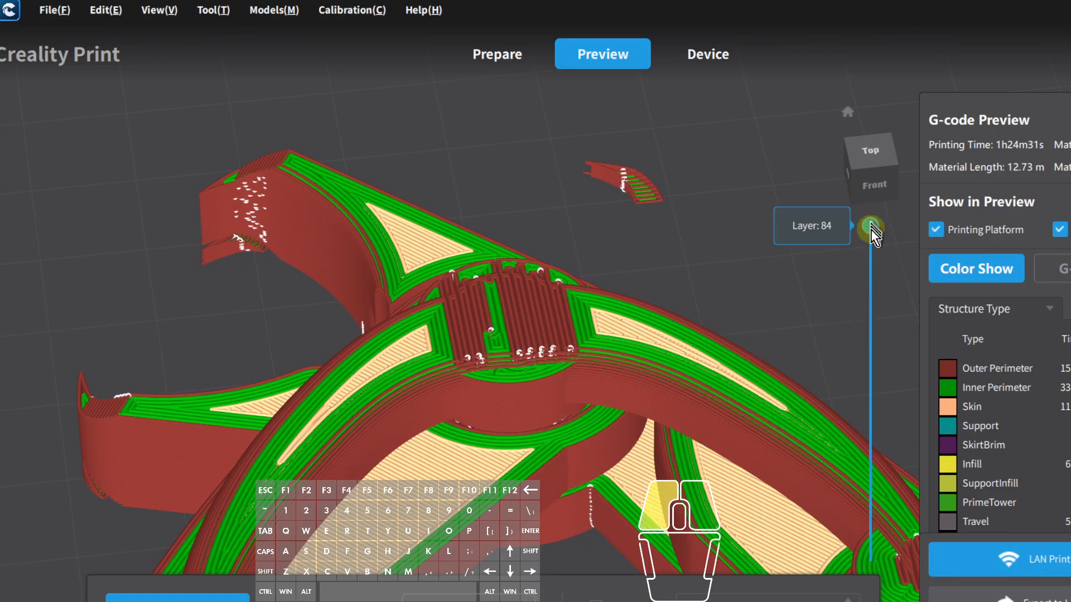
pyautogui.moveTo(871, 228); pyautogui.dragTo(870, 322)
pyautogui.scroll(-2, 702, 351)
pyautogui.scroll(-2, 700, 352)
pyautogui.moveTo(697, 385); pyautogui.dragTo(677, 424, button='right')
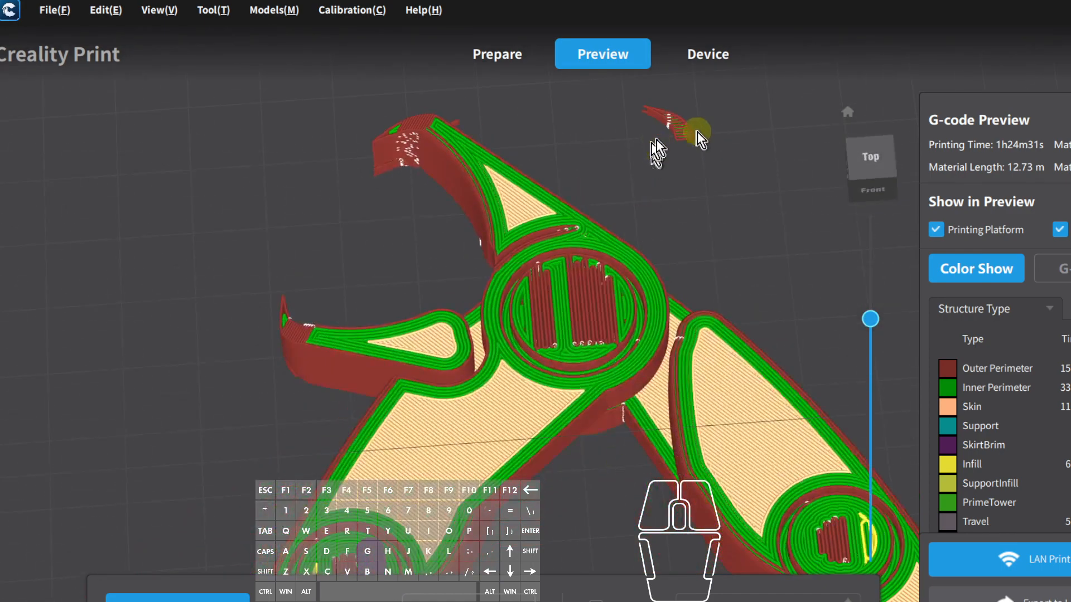
pyautogui.moveTo(678, 254); pyautogui.dragTo(291, 267, button='right')
pyautogui.moveTo(669, 184); pyautogui.dragTo(163, 67, button='right')
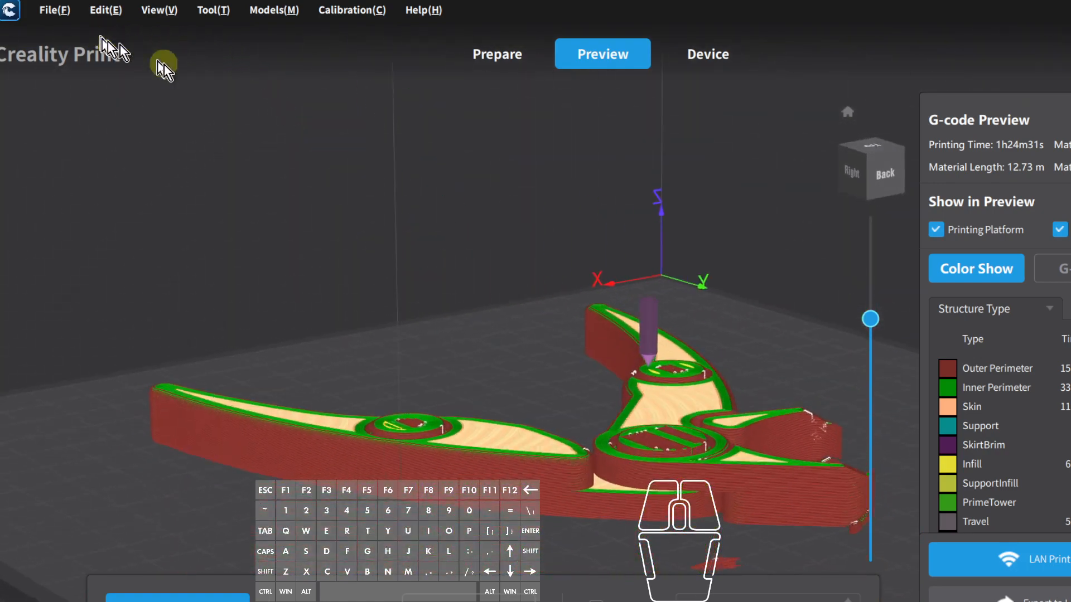
pyautogui.moveTo(821, 493); pyautogui.dragTo(588, 423, button='right')
pyautogui.scroll(3, 725, 518)
pyautogui.scroll(5, 731, 524)
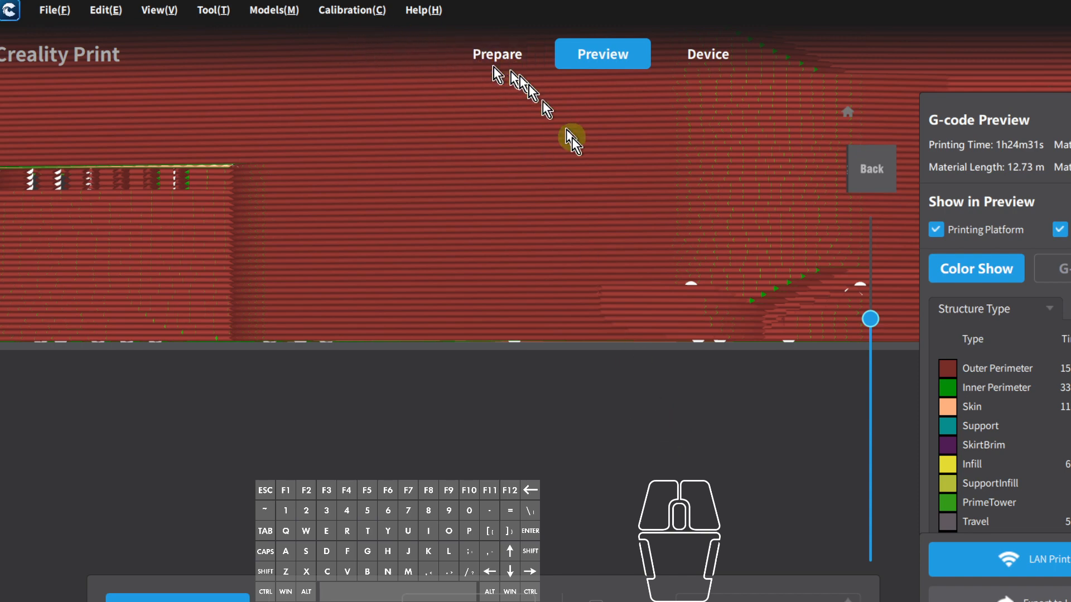
# Return to the model preparation view and delete the pliers with the loose fragment from the build plate.
pyautogui.click(494, 52)
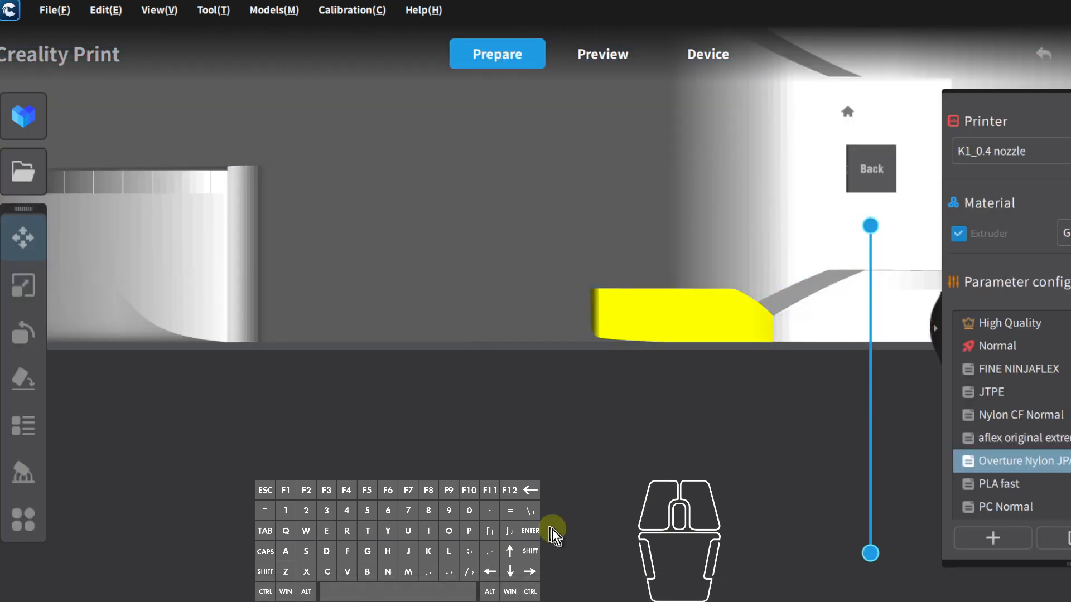
pyautogui.click(521, 194)
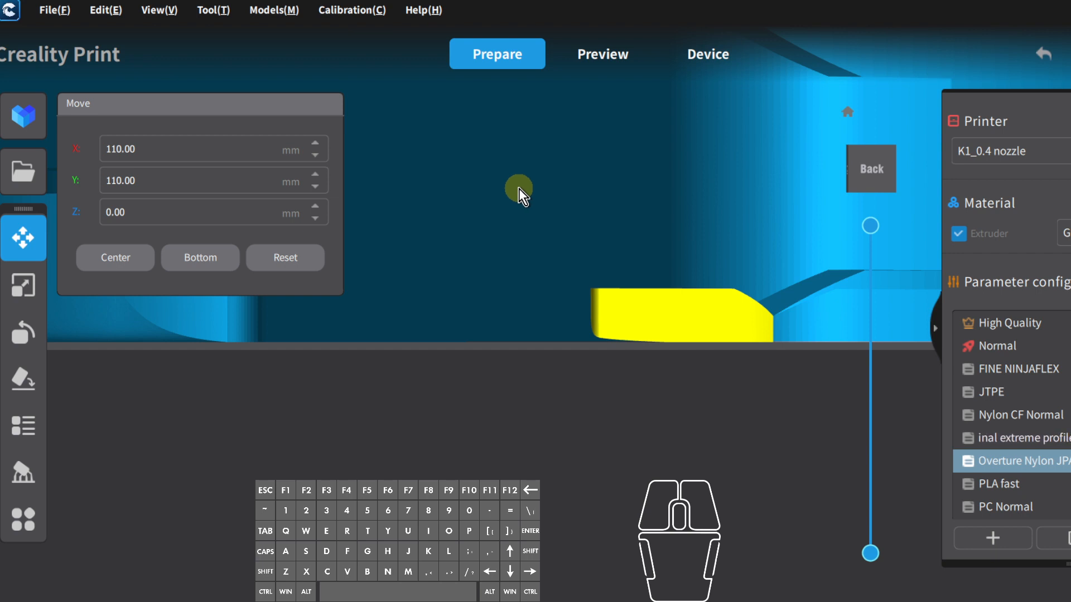
pyautogui.press('Delete')
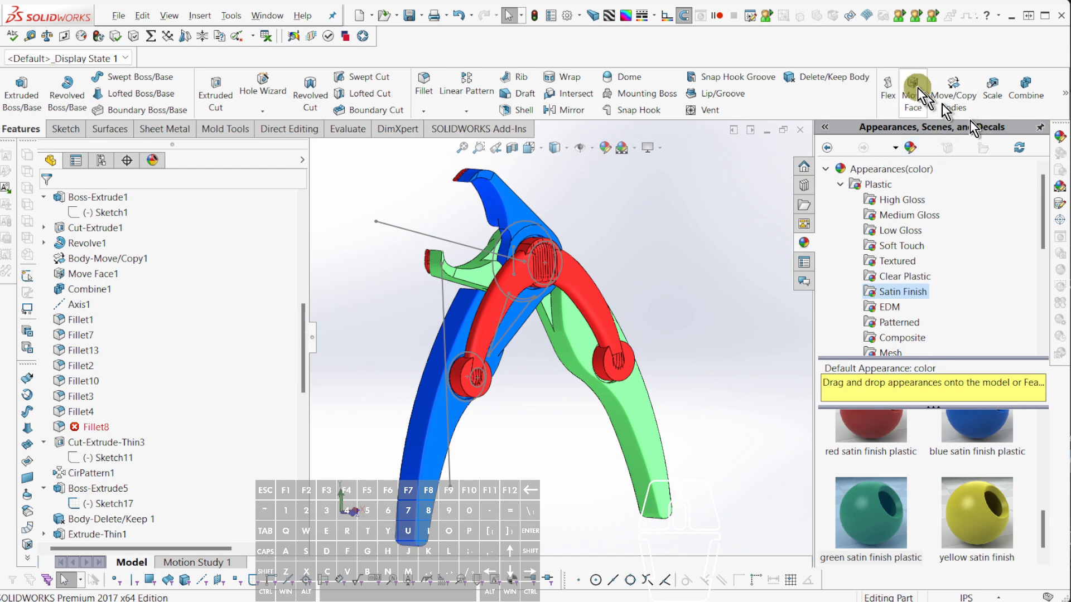
# Switch to SOLIDWORKS and use Delete/Keep Body to keep only the five bodies that make up the pliers.
pyautogui.click(820, 78)
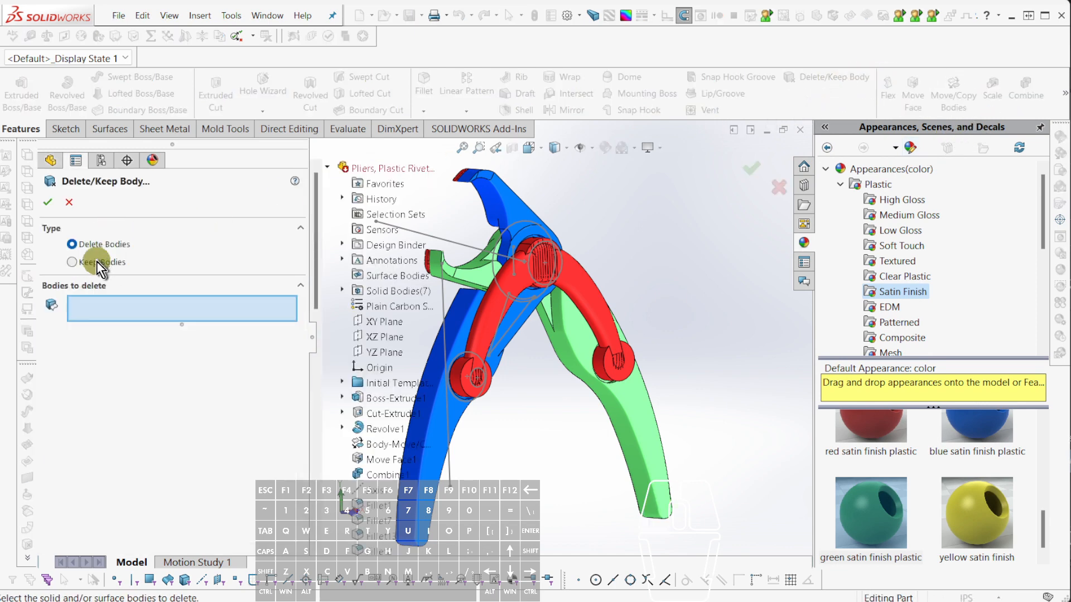
pyautogui.click(73, 262)
pyautogui.scroll(3, 563, 329)
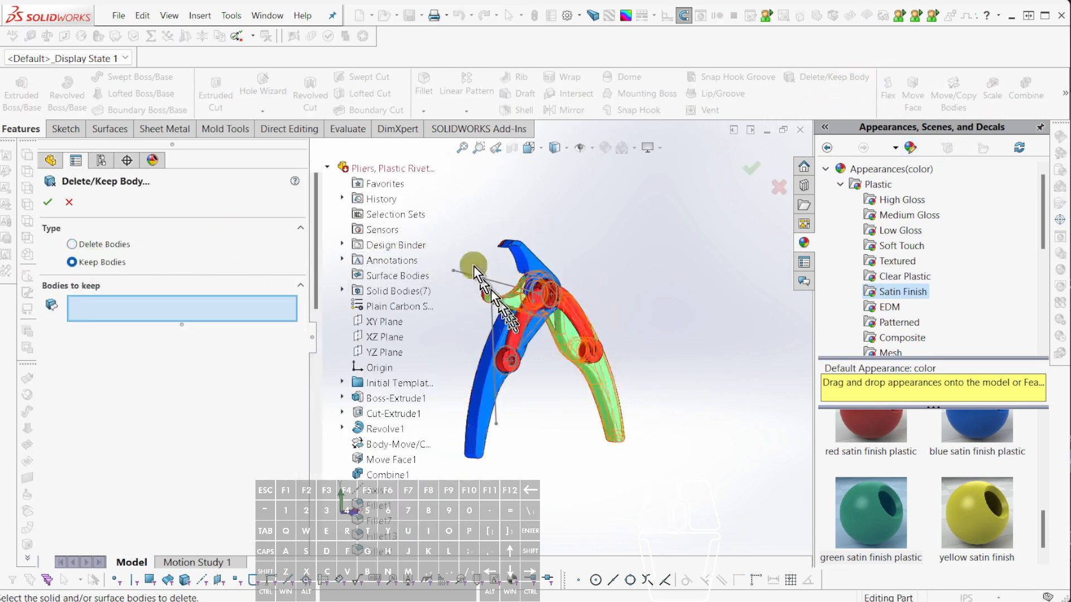
pyautogui.moveTo(474, 265); pyautogui.dragTo(672, 511)
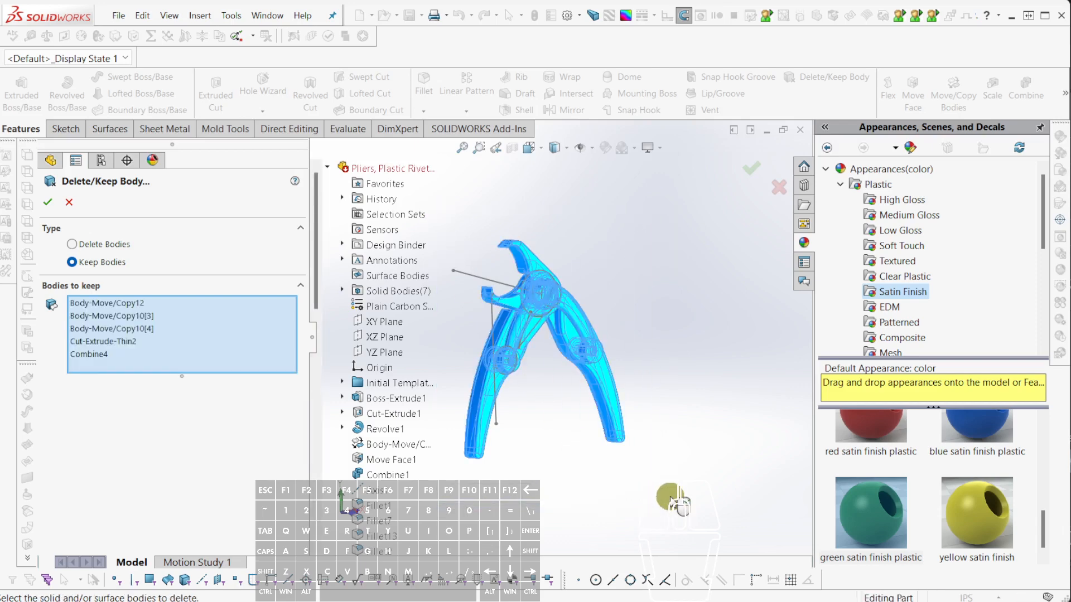
pyautogui.rightClick(672, 510)
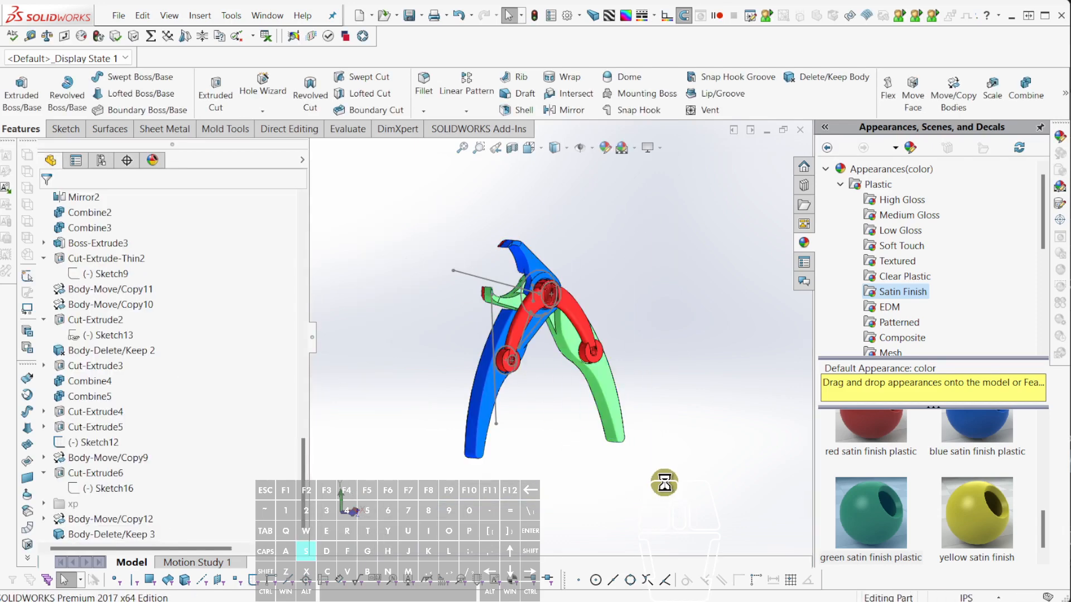
# Save the part as STEP AP214, overwriting "1024a Pliers, Plastic Rivets.STEP".
pyautogui.hotkey('alt', 'f')
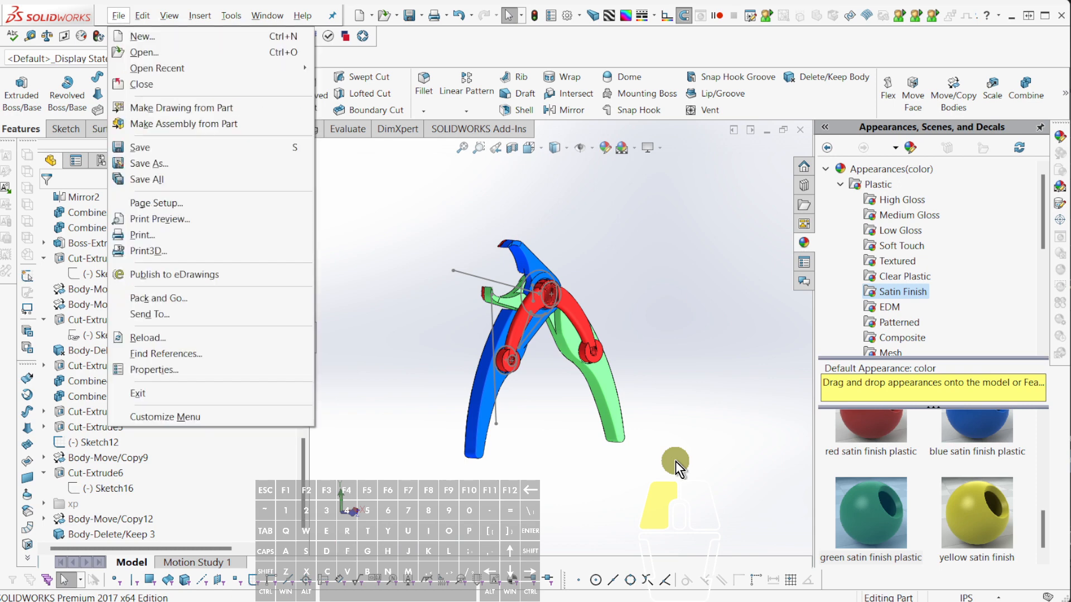
pyautogui.press('a')
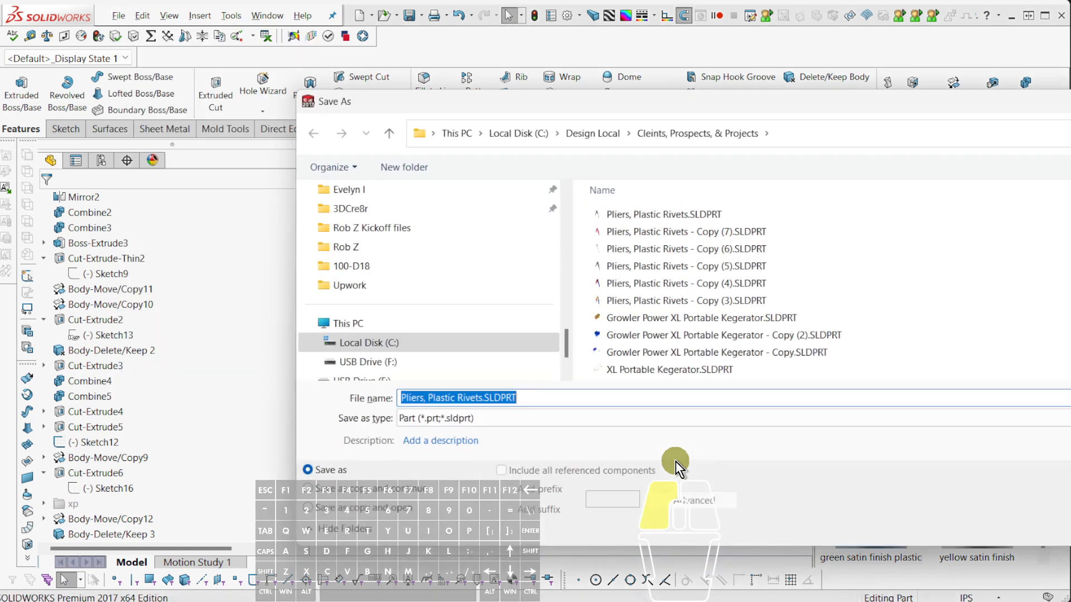
pyautogui.click(404, 398)
pyautogui.click(439, 417)
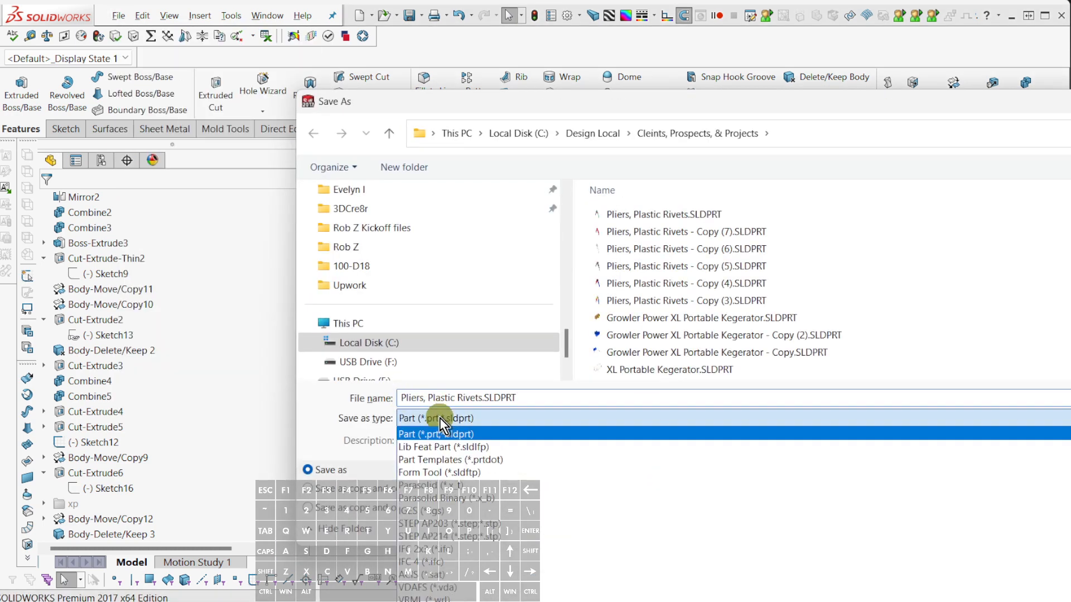
pyautogui.press('s')
pyautogui.press('s')
pyautogui.press('Return')
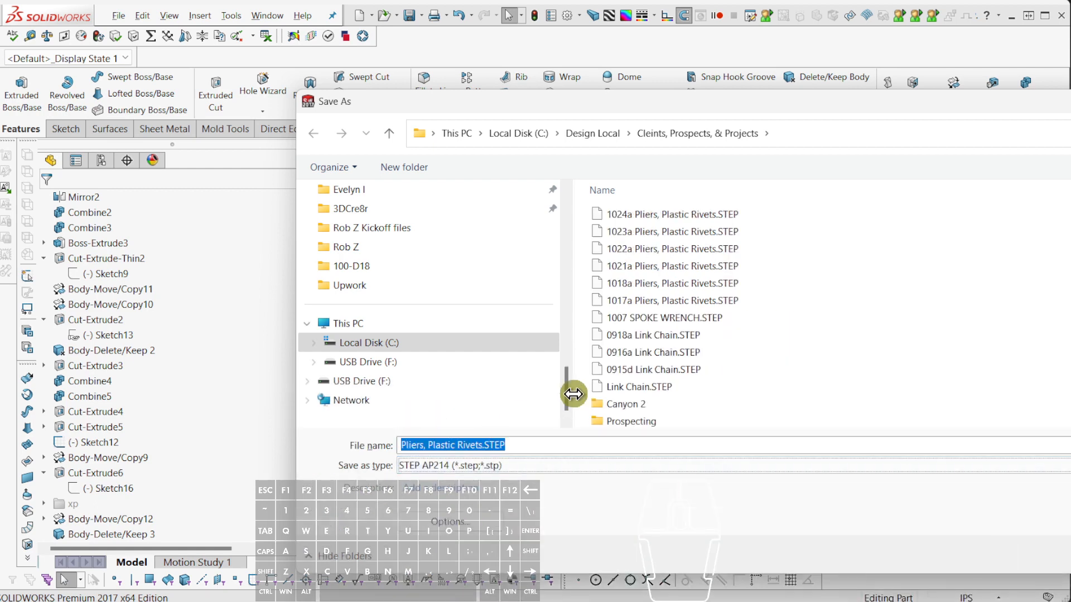
pyautogui.doubleClick(647, 215)
pyautogui.click(801, 502)
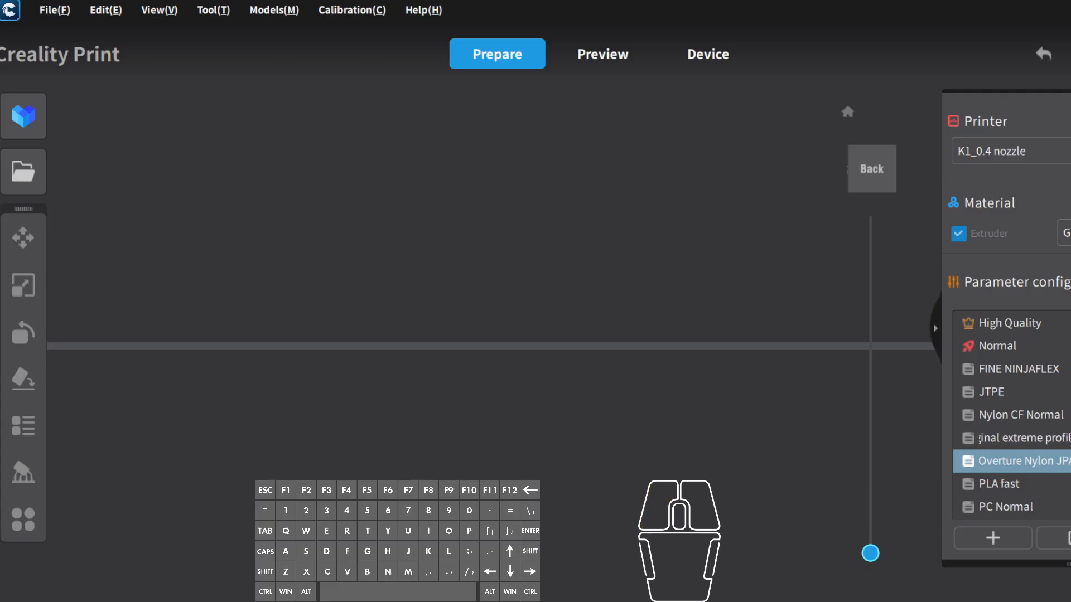
# Switch to Creality Print and import the updated "1024a Pliers, Plastic Rivets.STEP" onto the empty build plate.
pyautogui.moveTo(626, 449); pyautogui.dragTo(616, 521, button='middle')
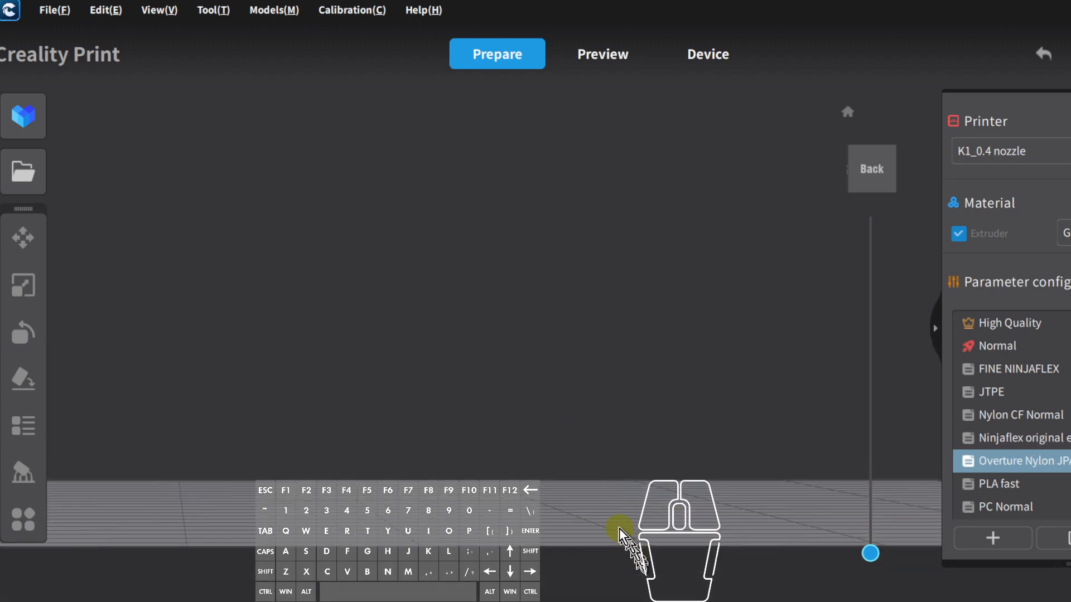
pyautogui.click(23, 171)
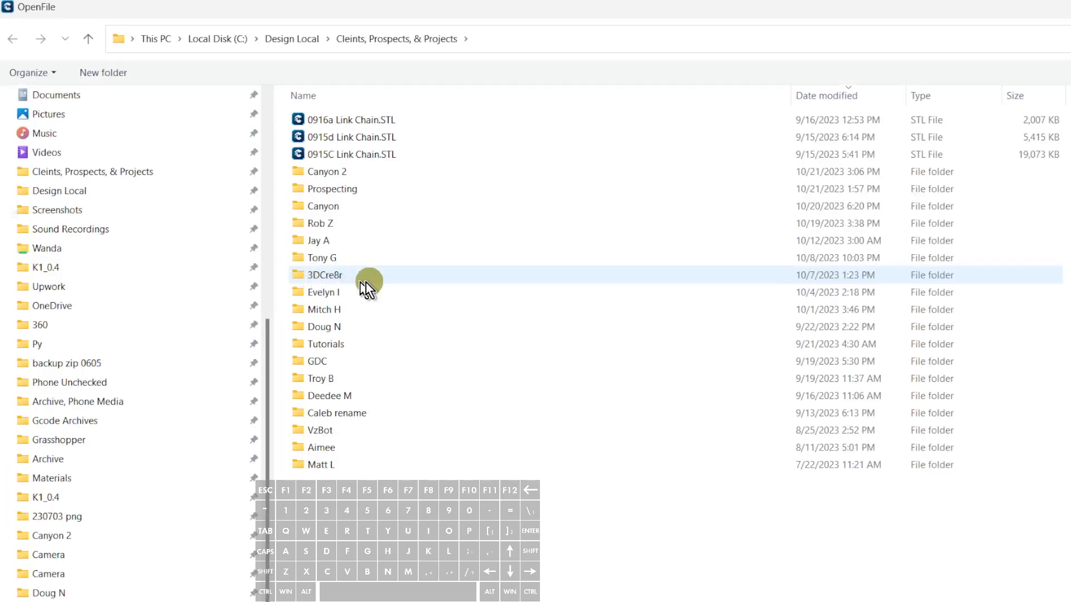
pyautogui.doubleClick(363, 150)
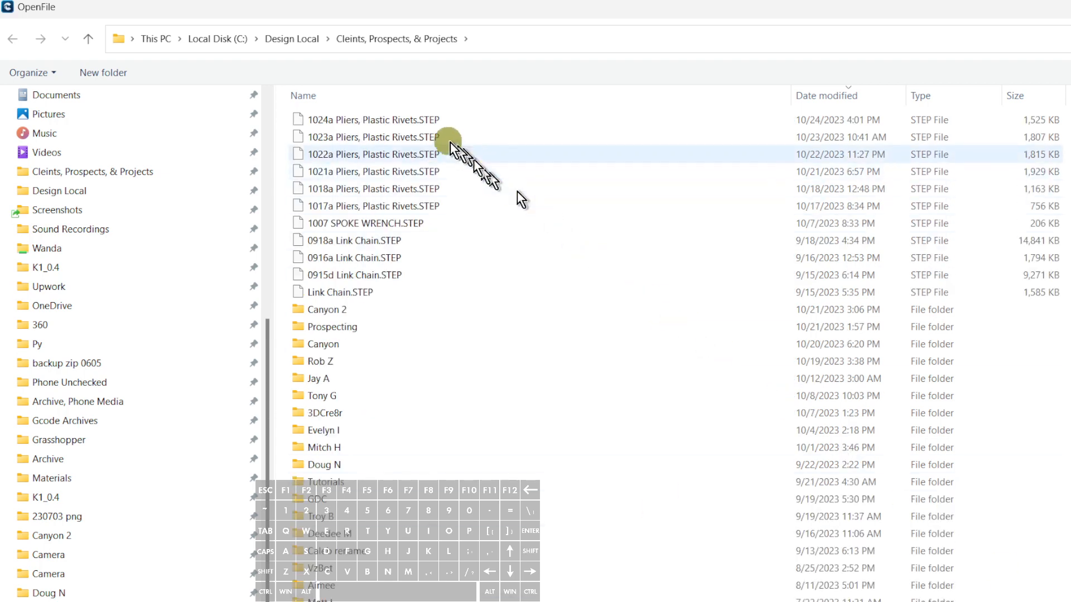
pyautogui.doubleClick(407, 122)
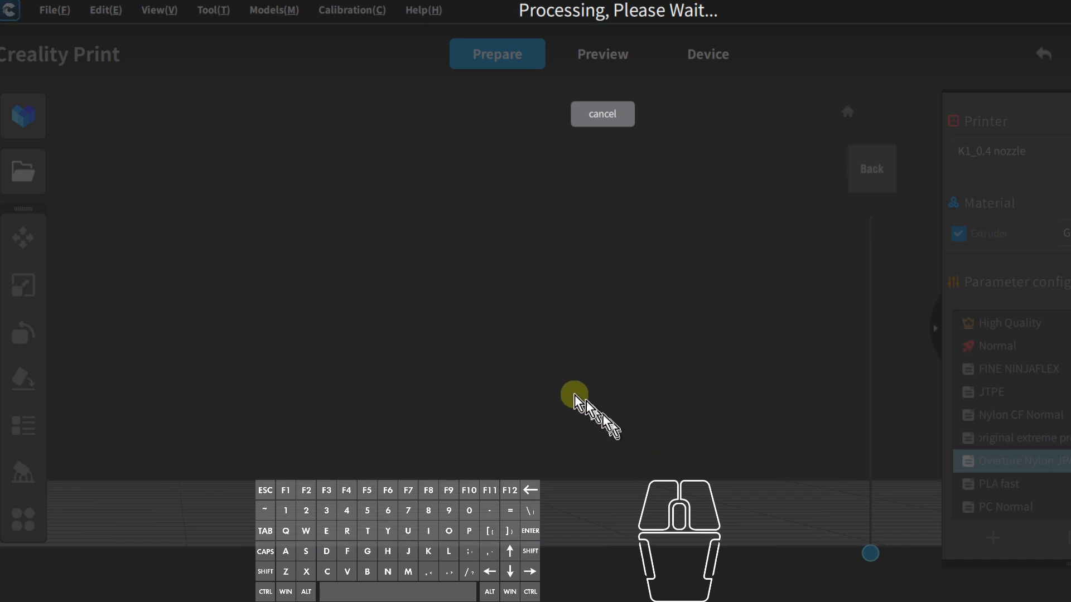
# Examine the reimported pliers from behind and below, checking the handles, the rivet clearance rings and the wedge faces near the pivot.
pyautogui.scroll(-2, 531, 471)
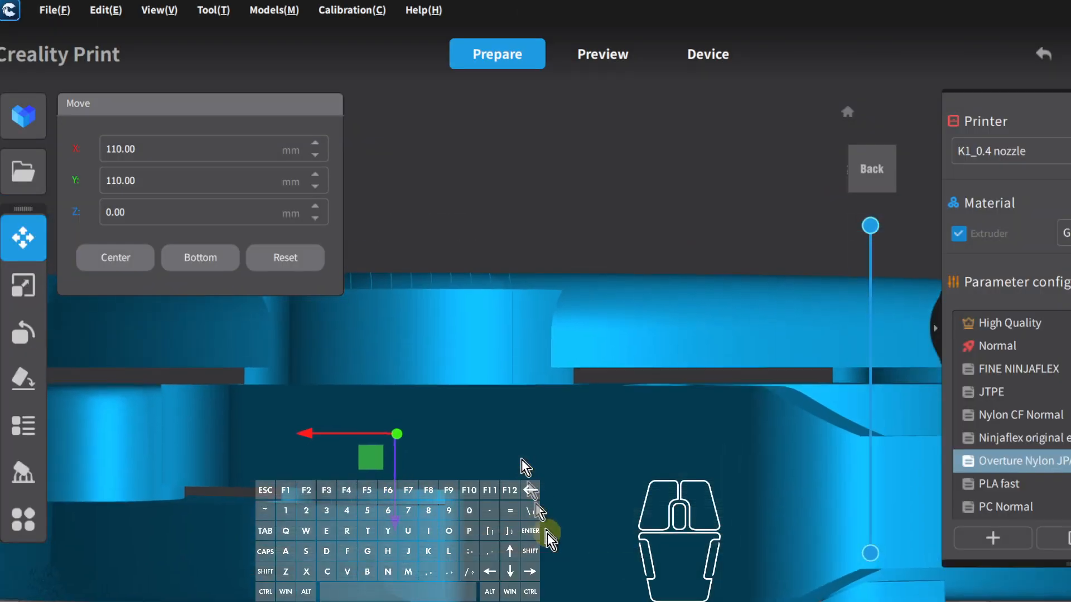
pyautogui.scroll(-2, 574, 461)
pyautogui.moveTo(574, 454); pyautogui.dragTo(560, 558, button='right')
pyautogui.click(504, 431)
pyautogui.moveTo(504, 430); pyautogui.dragTo(527, 592, button='right')
pyautogui.moveTo(412, 466); pyautogui.dragTo(994, 523, button='right')
pyautogui.moveTo(667, 501); pyautogui.dragTo(821, 456, button='right')
pyautogui.moveTo(715, 473); pyautogui.dragTo(708, 221, button='right')
pyautogui.scroll(10, 650, 558)
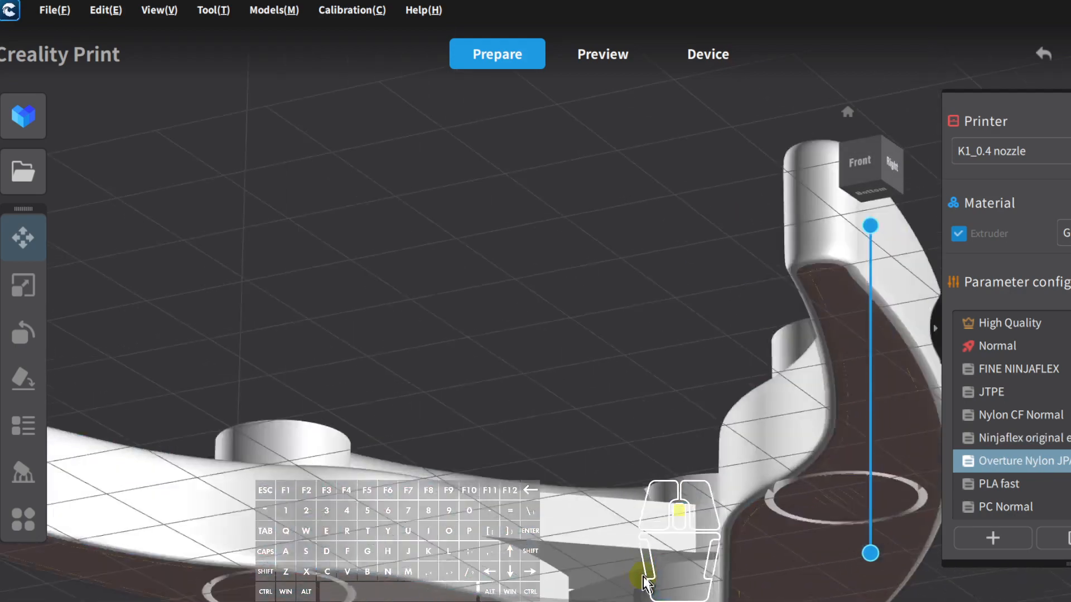
pyautogui.scroll(5, 647, 583)
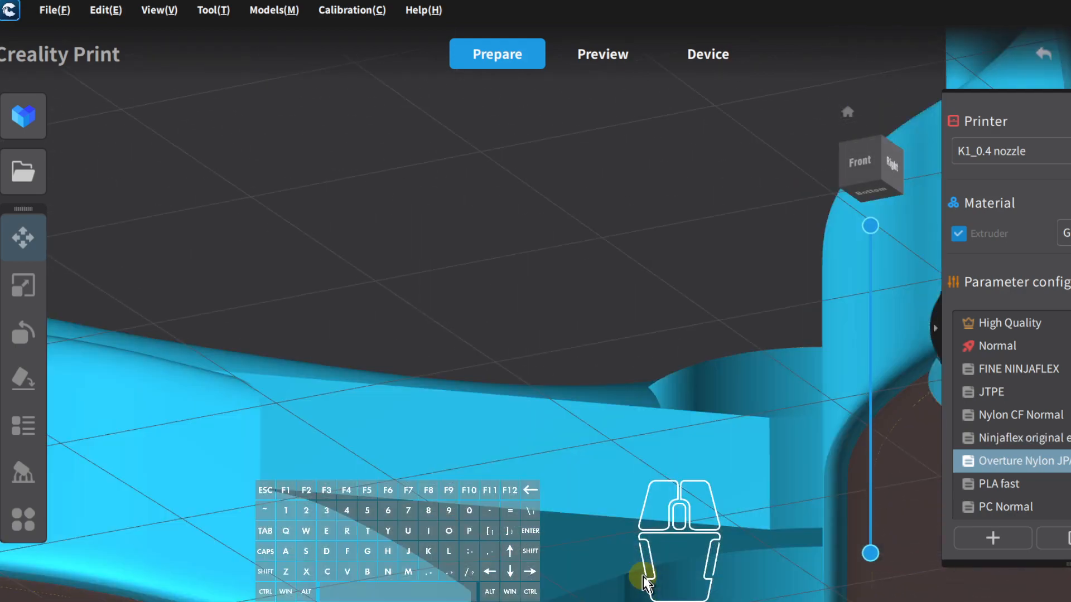
pyautogui.scroll(-10, 647, 583)
pyautogui.moveTo(493, 467); pyautogui.dragTo(619, 205, button='right')
pyautogui.scroll(3, 605, 527)
pyautogui.scroll(-3, 603, 523)
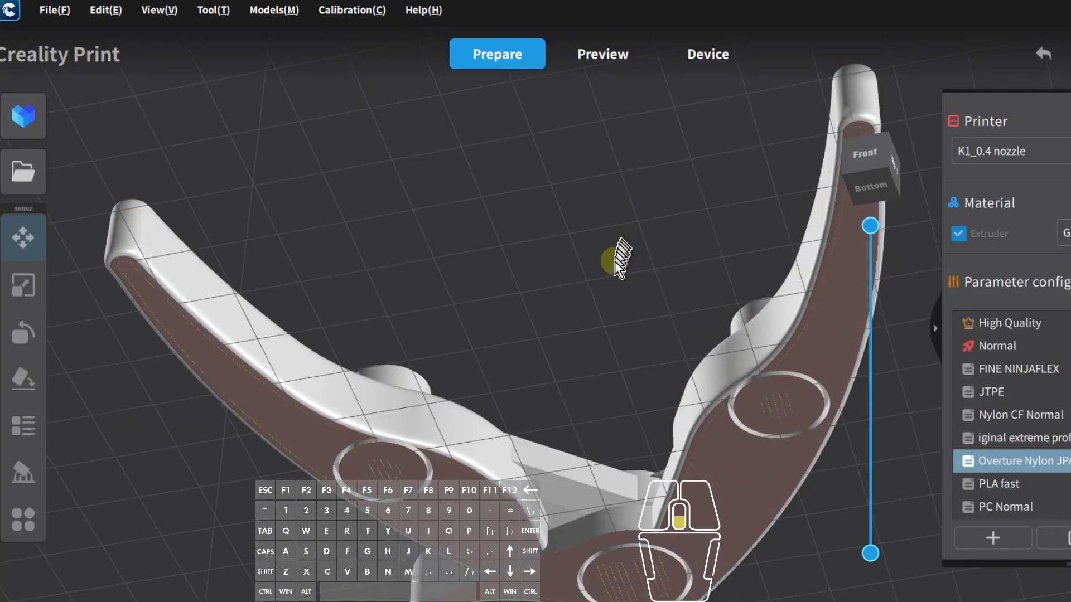
pyautogui.moveTo(615, 261); pyautogui.dragTo(644, 601, button='right')
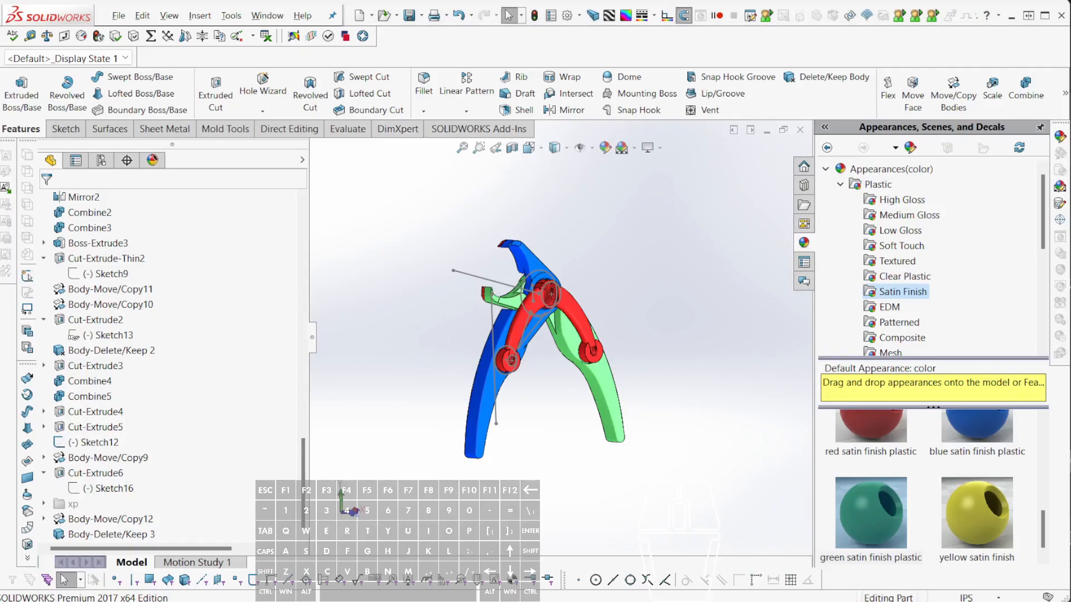
# Roll the feature history back to before Body-Move/Copy12 and examine the handles and pivot area from both sides.
pyautogui.scroll(-6, 558, 385)
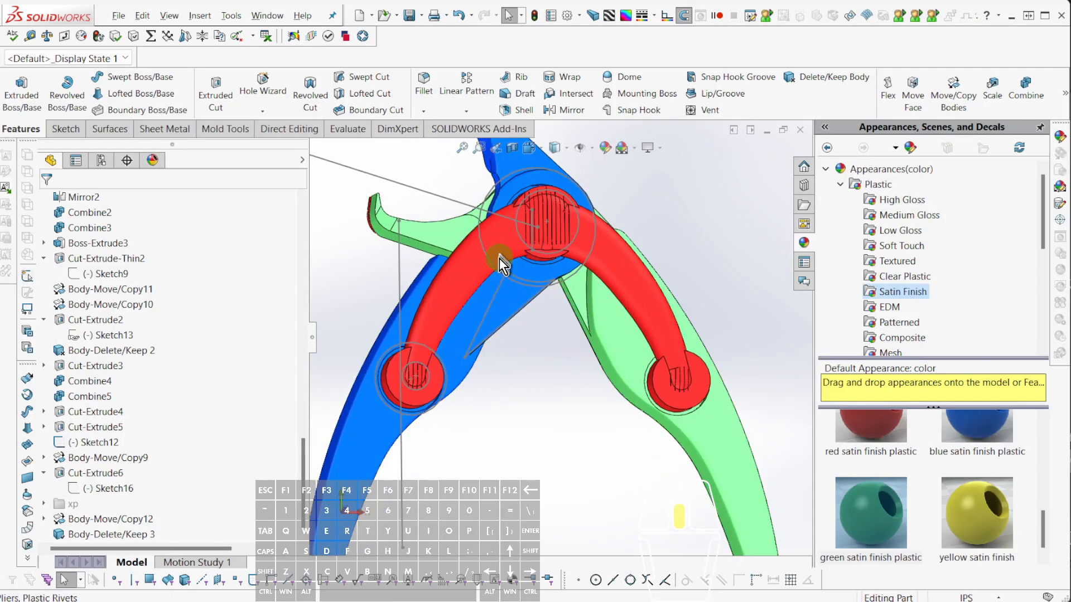
pyautogui.click(122, 519)
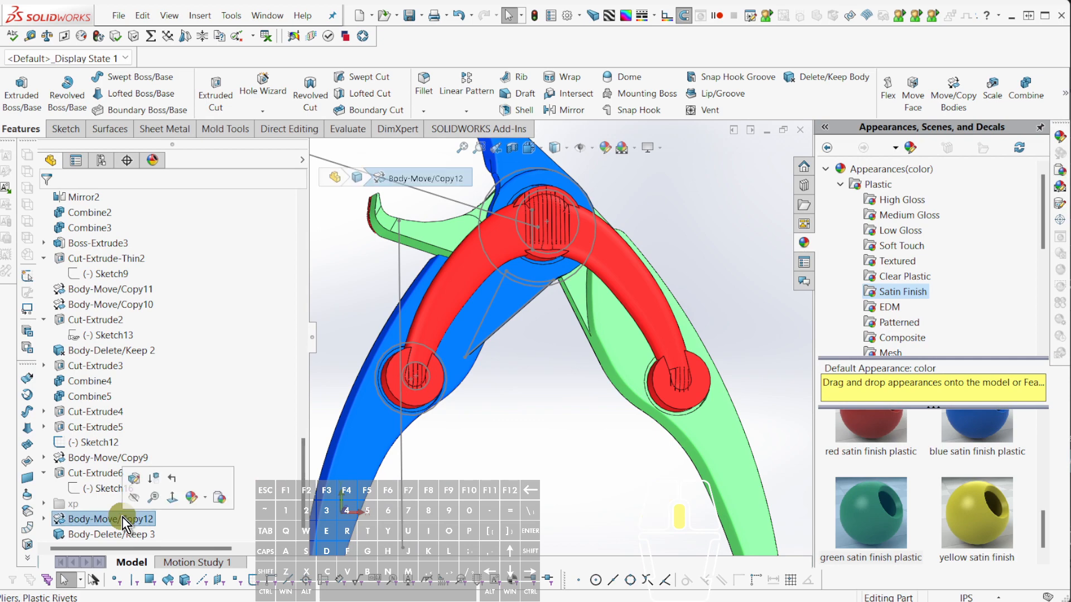
pyautogui.hotkey('ctrl', 'alt', 'r')
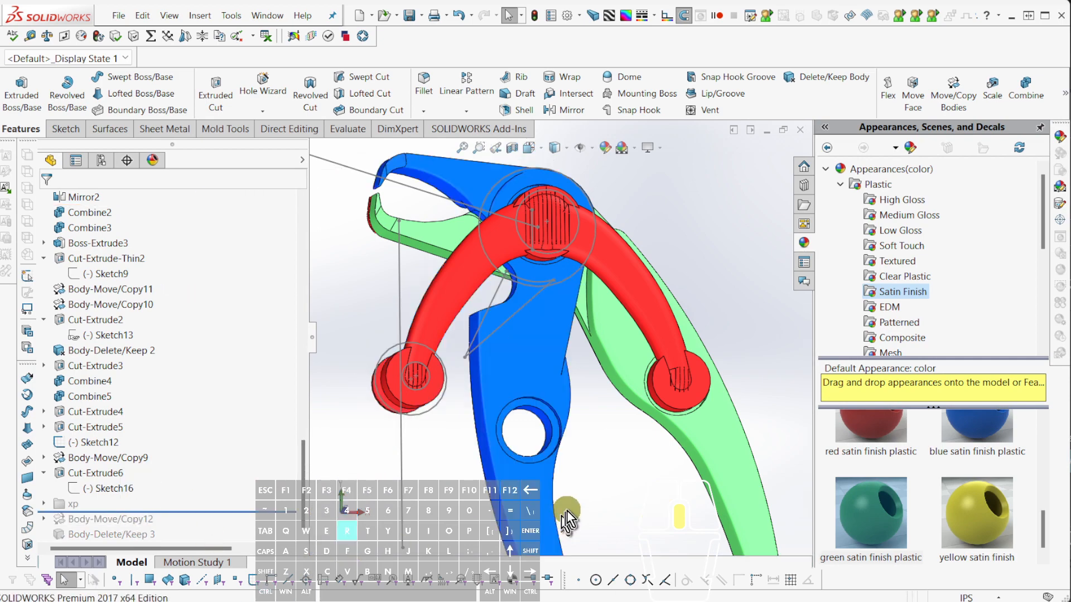
pyautogui.moveTo(621, 424); pyautogui.dragTo(560, 178, button='middle')
pyautogui.moveTo(608, 390); pyautogui.dragTo(617, 225, button='middle')
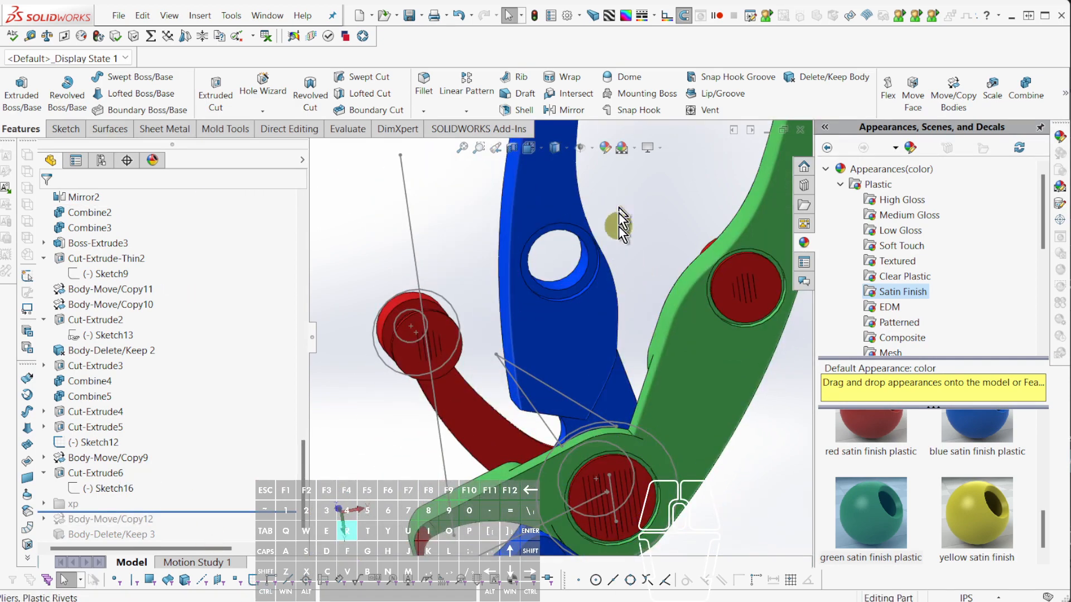
pyautogui.scroll(-2, 647, 416)
pyautogui.moveTo(646, 416); pyautogui.dragTo(606, 519, button='middle')
pyautogui.moveTo(605, 428); pyautogui.dragTo(618, 343, button='middle')
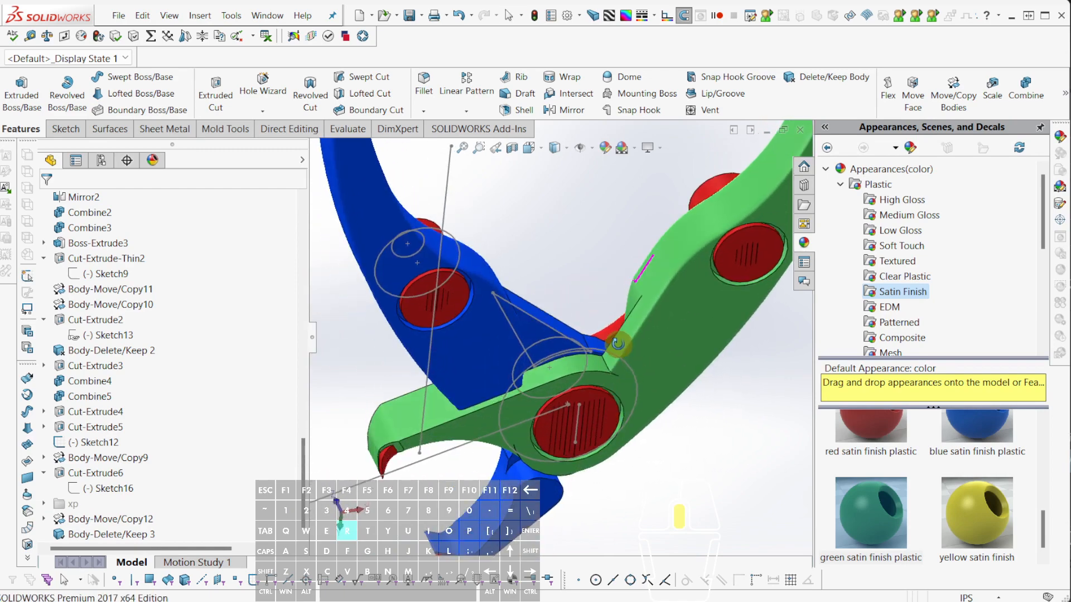
# Roll back above Body-Move/Copy12 again to check the gap beside the green handle, and undo the rollback.
pyautogui.click(149, 519)
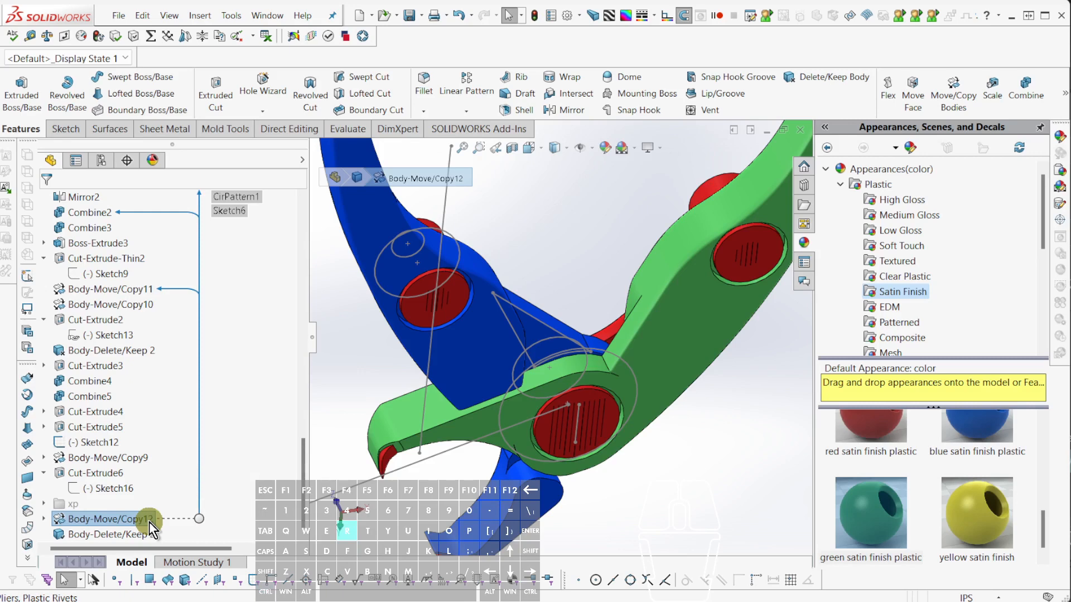
pyautogui.hotkey('ctrl', 'alt')
pyautogui.hotkey('ctrl', 'alt', 'r')
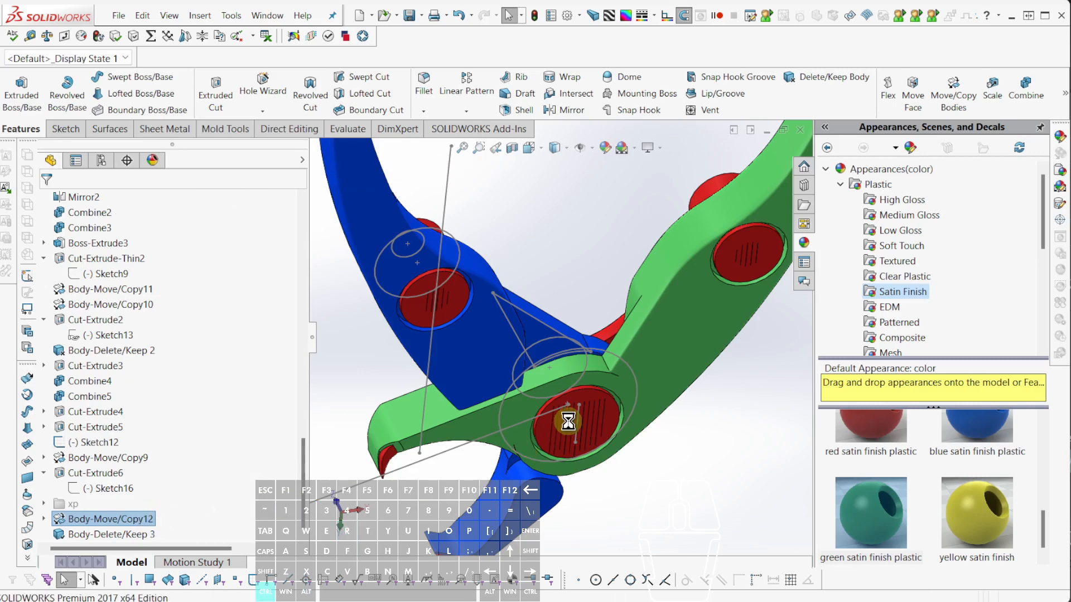
pyautogui.scroll(-8, 568, 423)
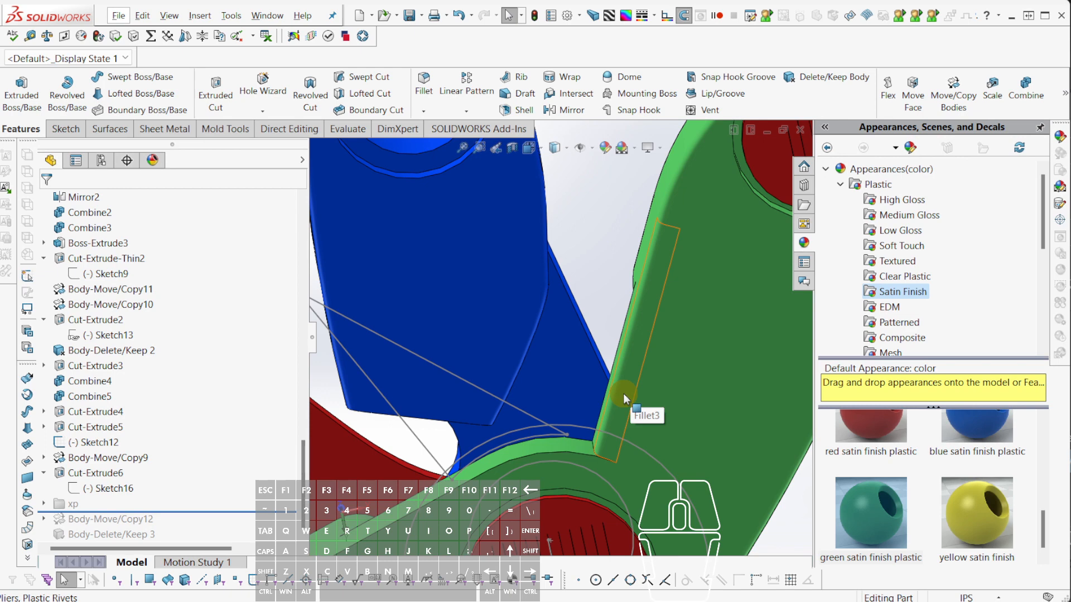
pyautogui.hotkey('ctrl', 'z')
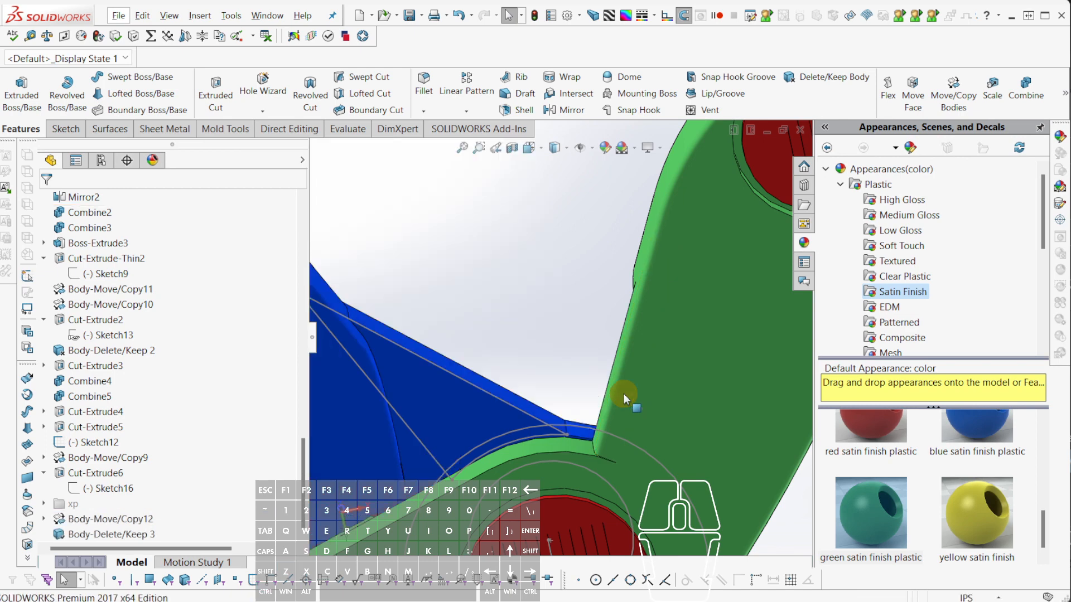
# Locate the feature behind the blue triangular web near the pivot and roll the history back to just below Boss-Extrude5.
pyautogui.click(494, 410)
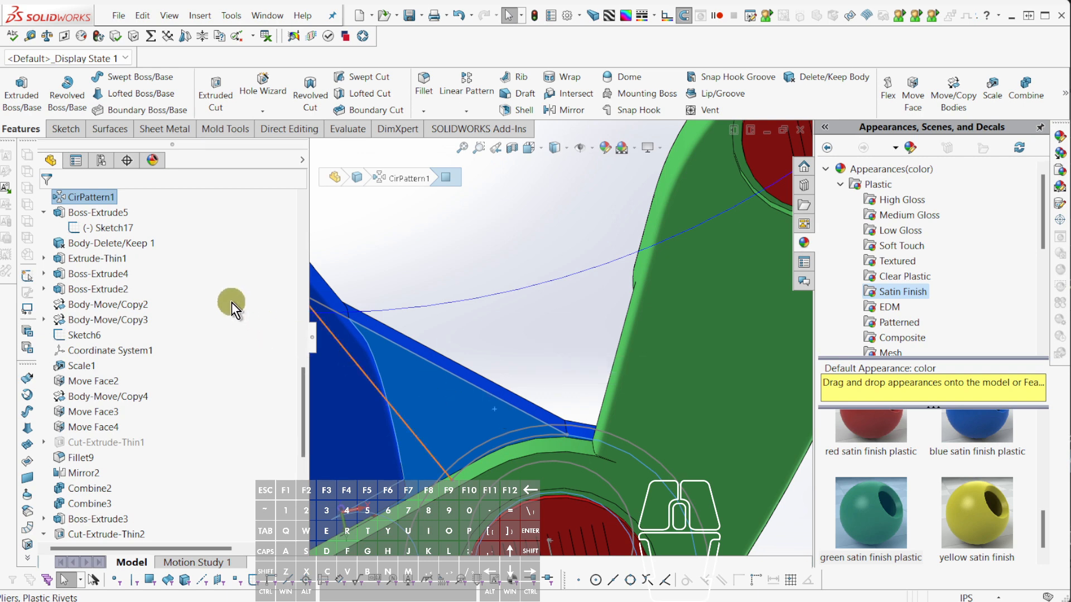
pyautogui.moveTo(430, 361); pyautogui.dragTo(438, 446, button='middle')
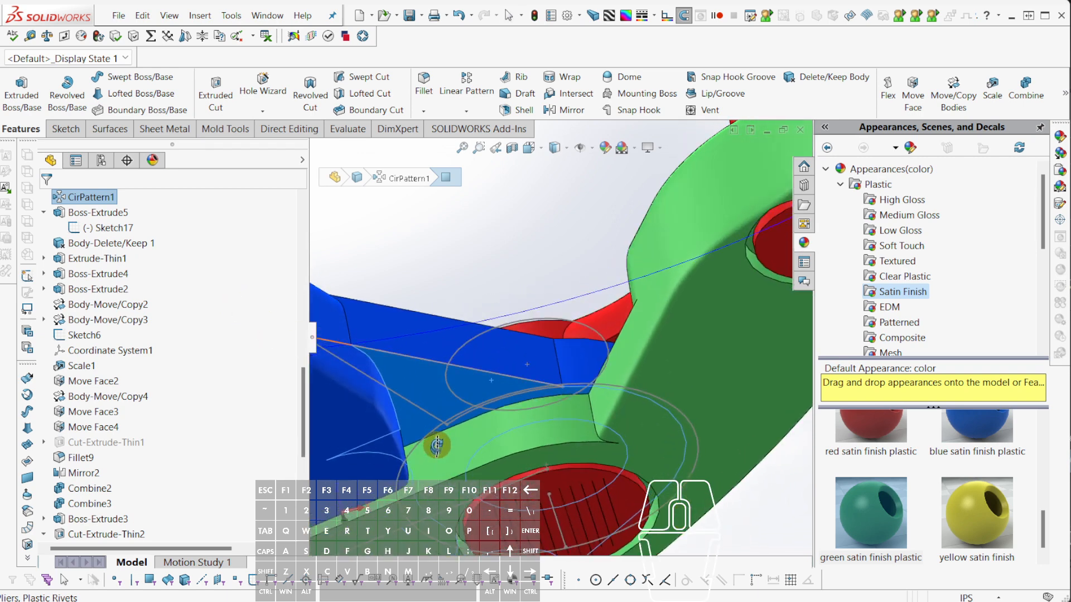
pyautogui.click(411, 330)
pyautogui.click(109, 227)
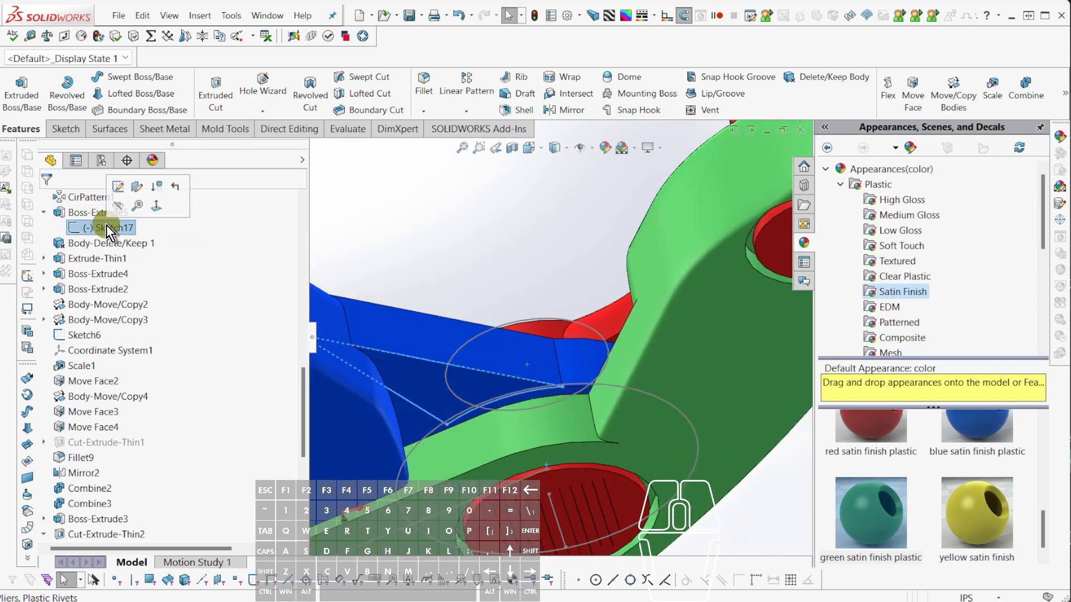
pyautogui.moveTo(608, 299); pyautogui.dragTo(625, 250, button='middle')
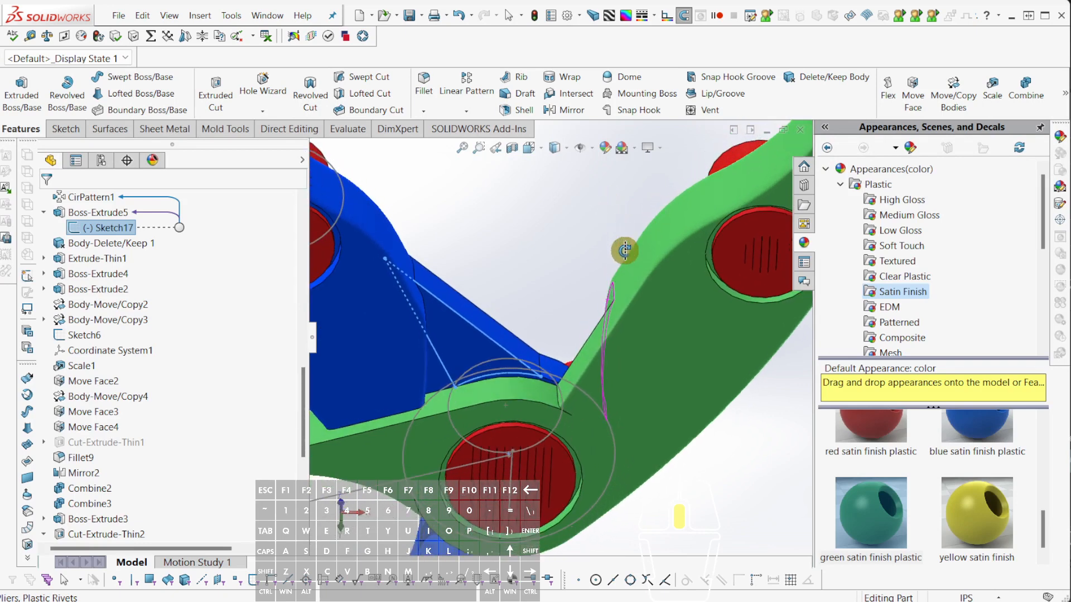
pyautogui.click(123, 248)
pyautogui.keyDown('ctrl'); pyautogui.keyDown('alt'); pyautogui.click(123, 247); pyautogui.keyUp('alt'); pyautogui.keyUp('ctrl')
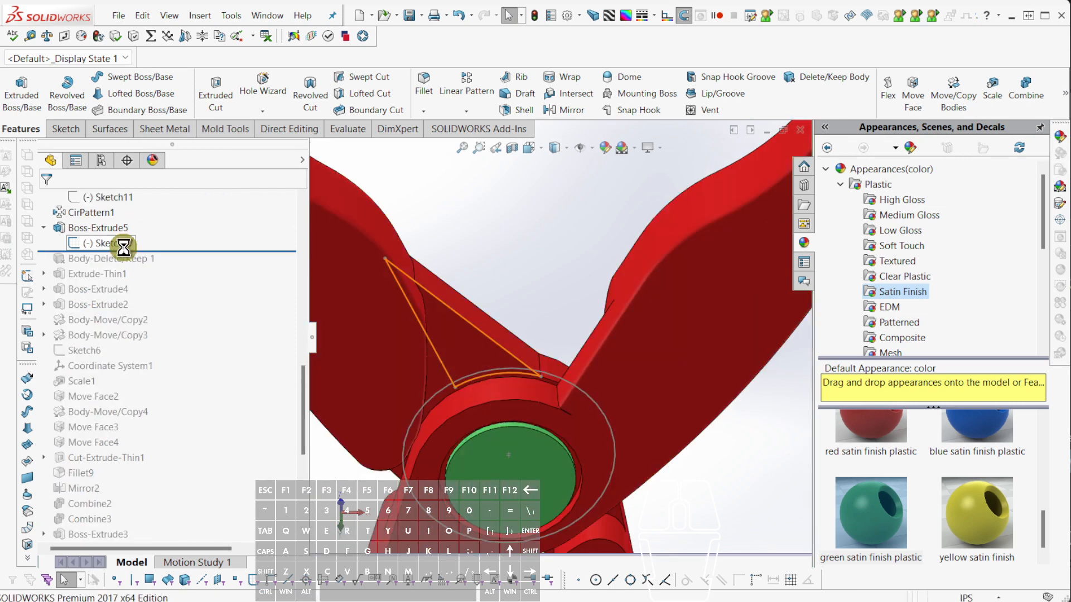
# Start a sketch on the triangular web face beside the pivot and convert the face's outline into sketch entities.
pyautogui.scroll(-2, 457, 344)
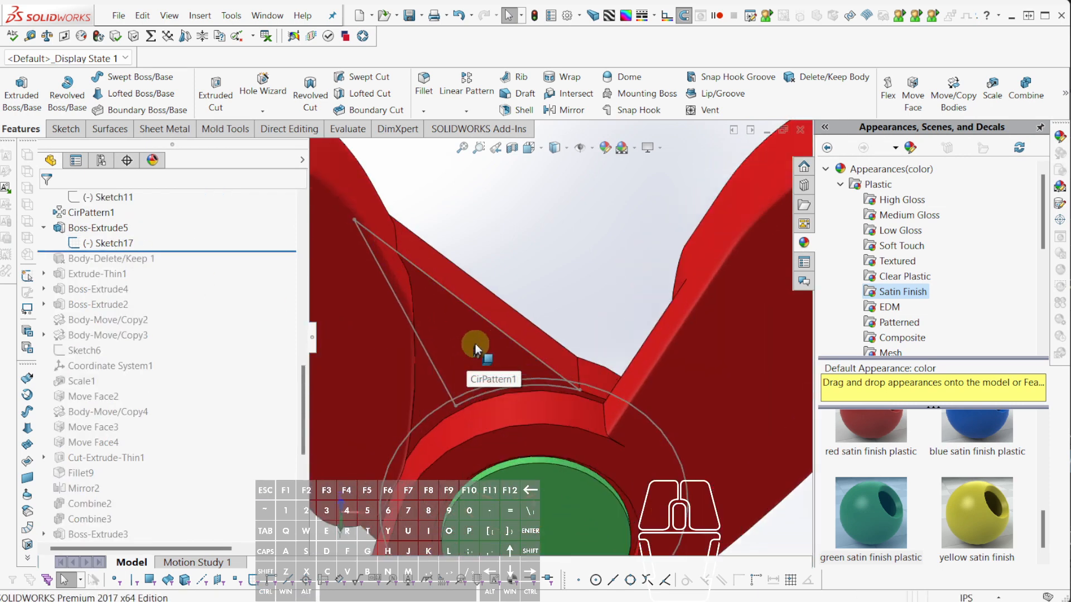
pyautogui.click(473, 344)
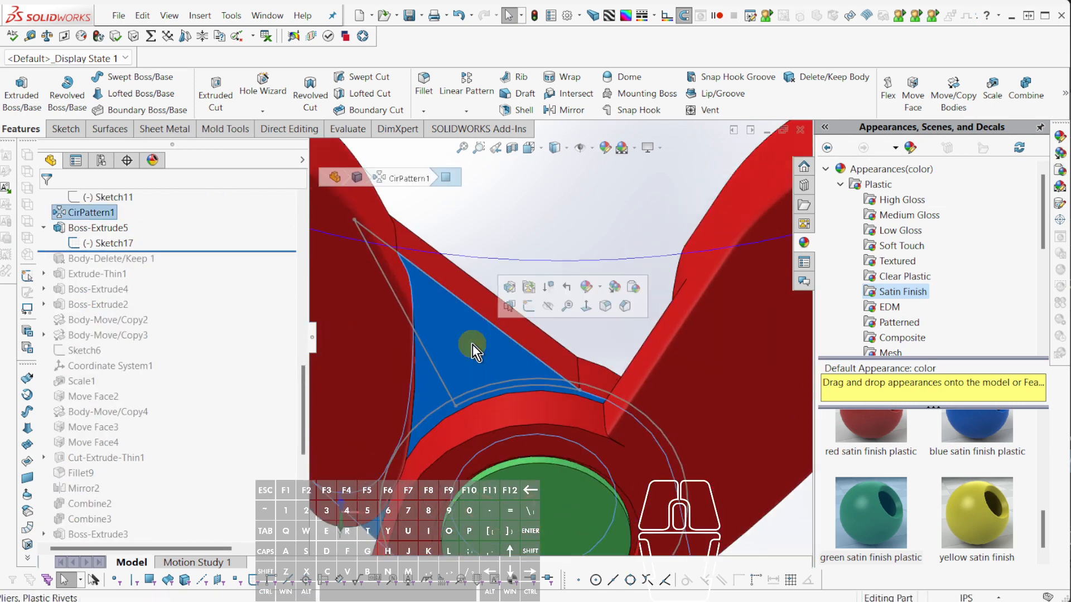
pyautogui.press('c')
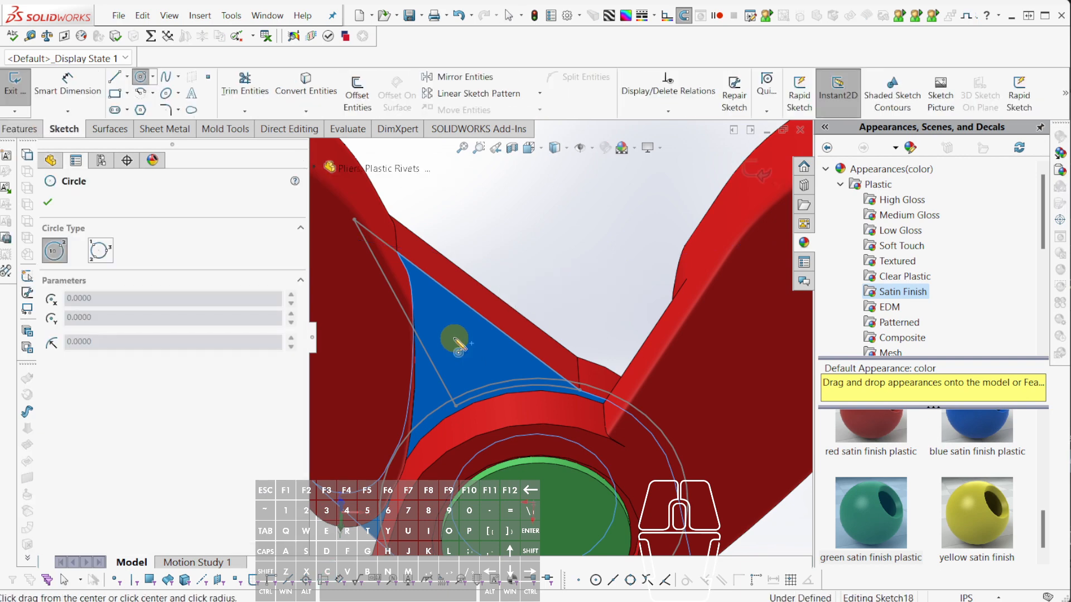
pyautogui.press('e')
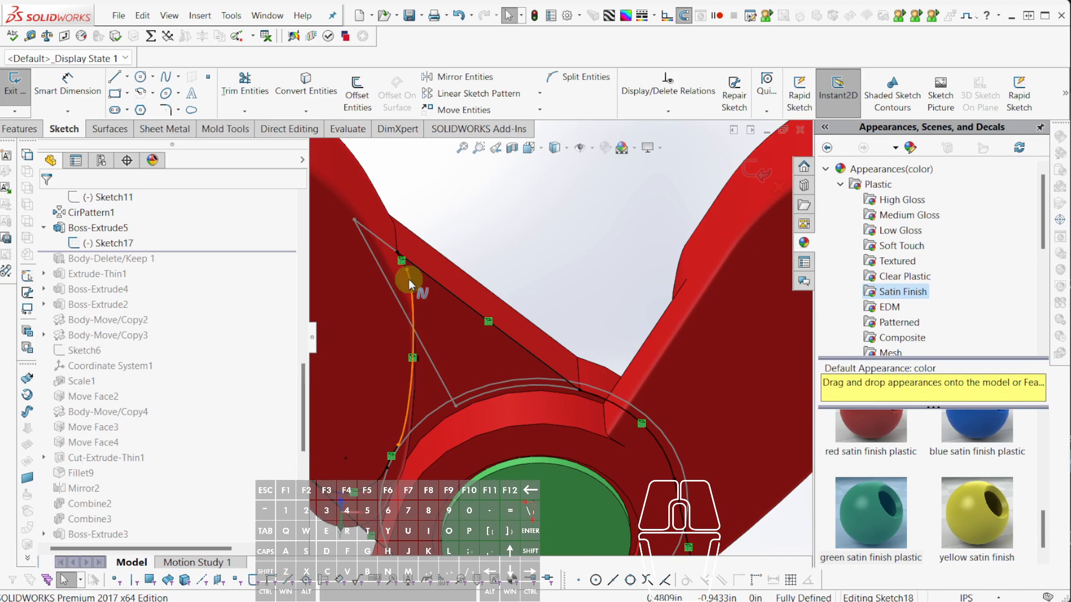
# Convert the outer curved edge of the narrow face bordering the web into the sketch.
pyautogui.click(407, 330)
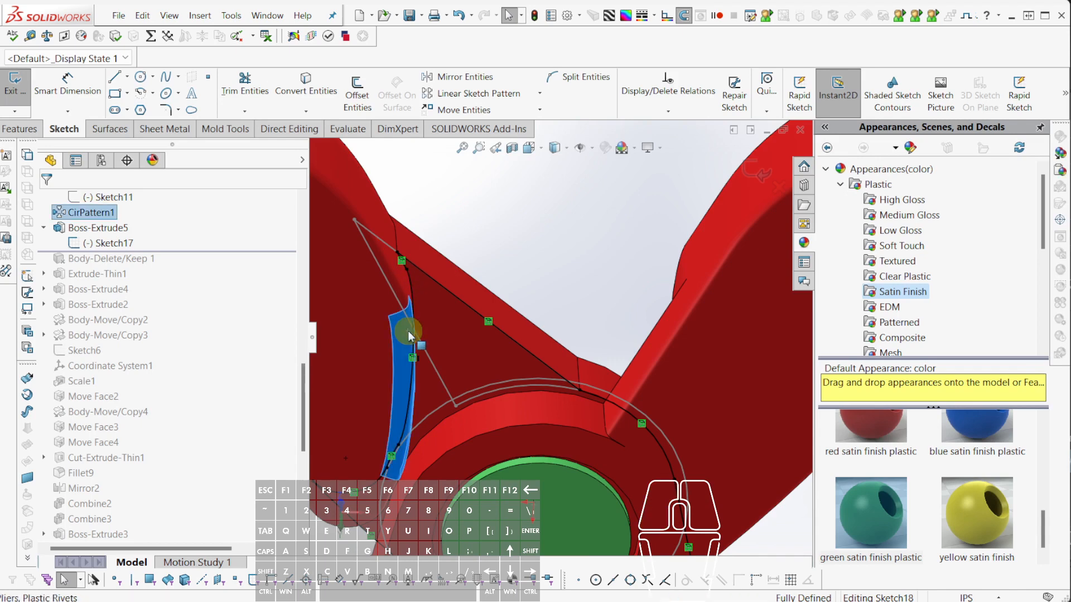
pyautogui.press('g')
pyautogui.press('Escape')
pyautogui.press('Escape')
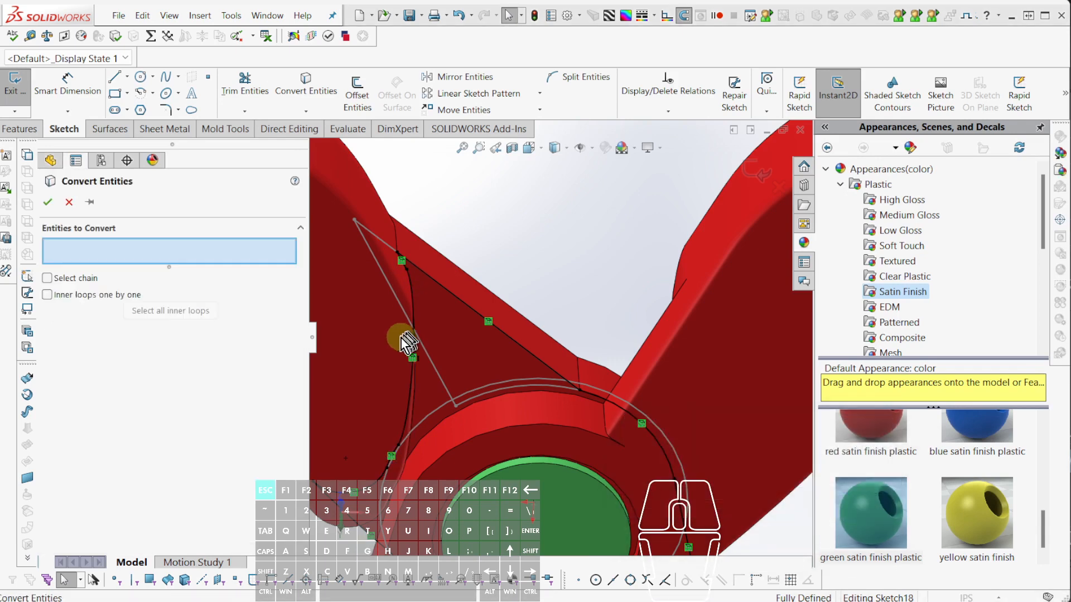
pyautogui.click(393, 339)
pyautogui.press('g')
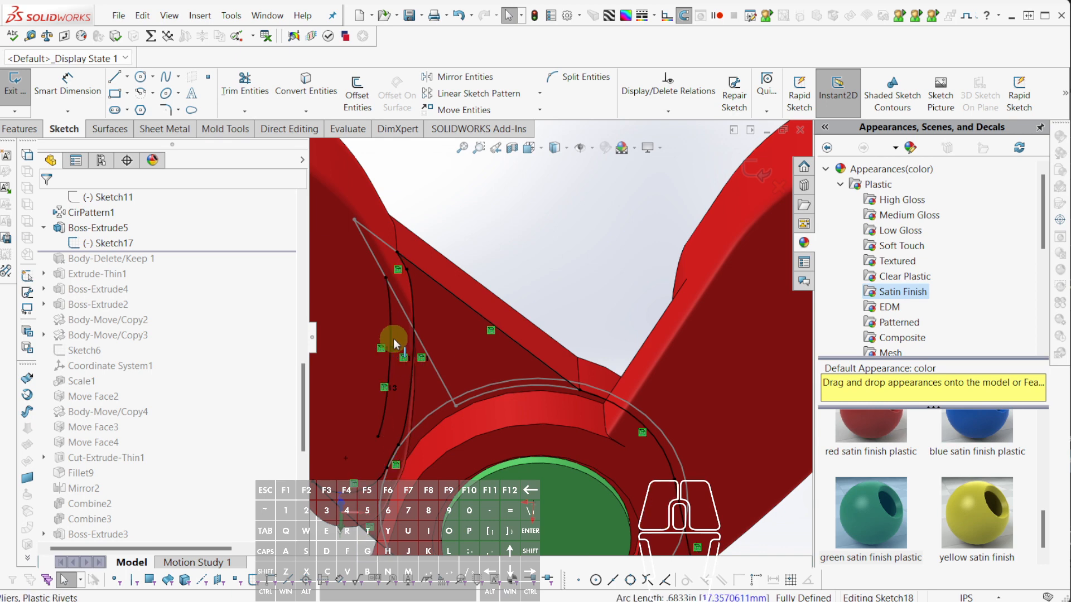
# Connect the web outline's upper corner to the outer curve's top end with a line and trim away the inner curve.
pyautogui.moveTo(408, 317)
pyautogui.mouseDown(button='middle')
pyautogui.moveTo(443, 240)
pyautogui.moveTo(454, 148)
pyautogui.moveTo(474, 266)
pyautogui.mouseUp(button='middle')
pyautogui.scroll(-3, 475, 268)
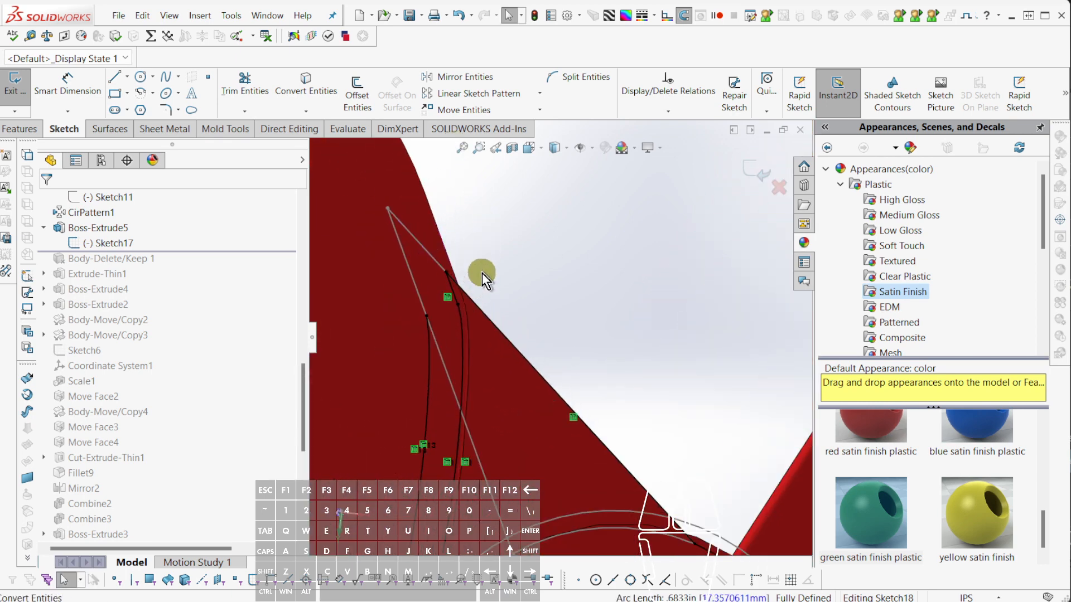
pyautogui.press('l')
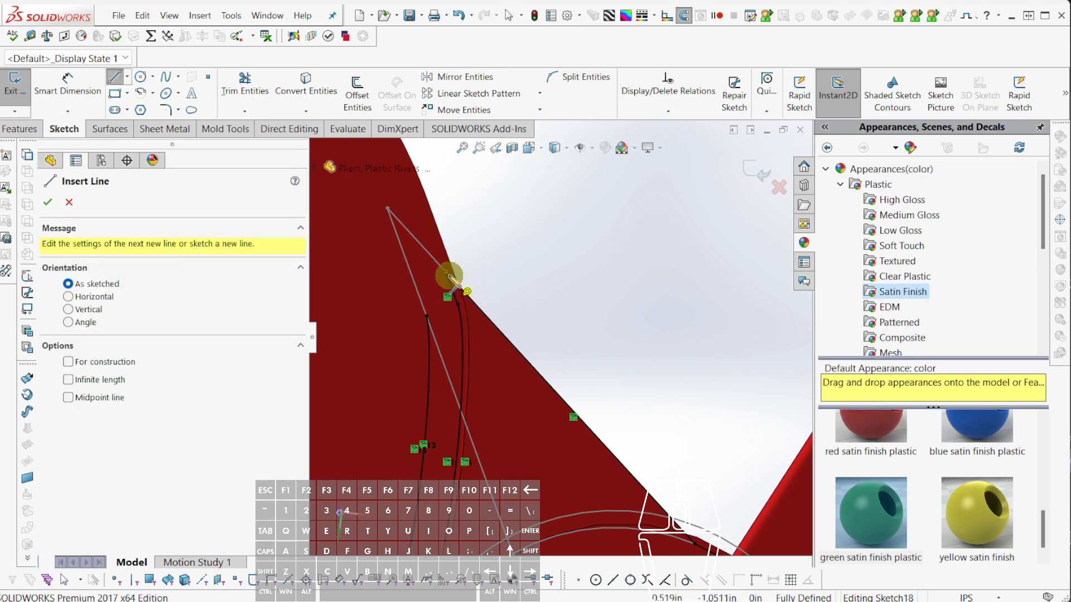
pyautogui.click(447, 273)
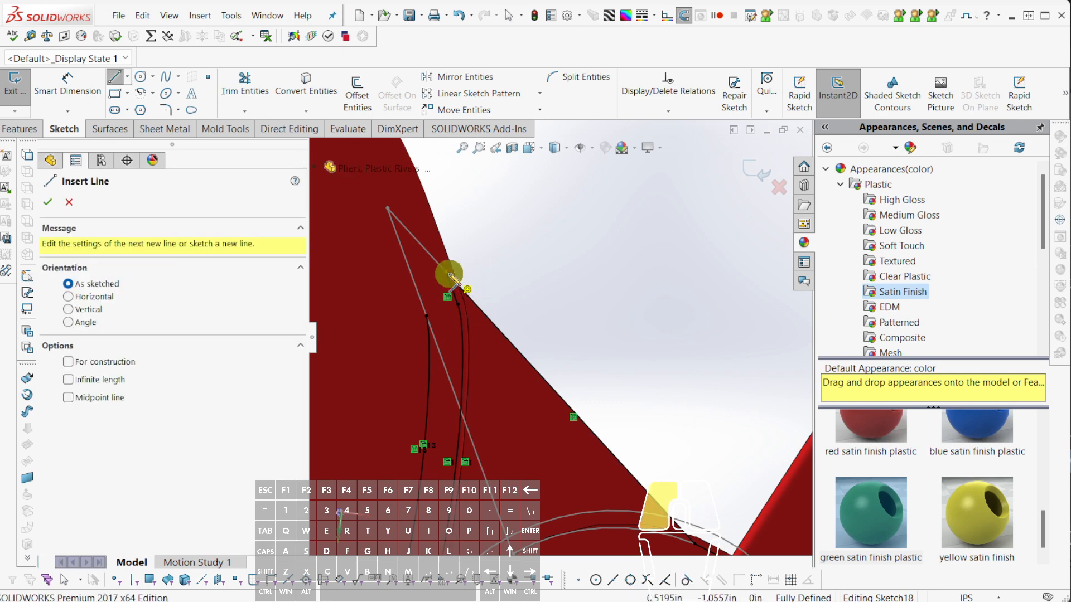
pyautogui.click(427, 318)
pyautogui.press('Escape')
pyautogui.press('t')
pyautogui.moveTo(453, 317); pyautogui.dragTo(459, 306)
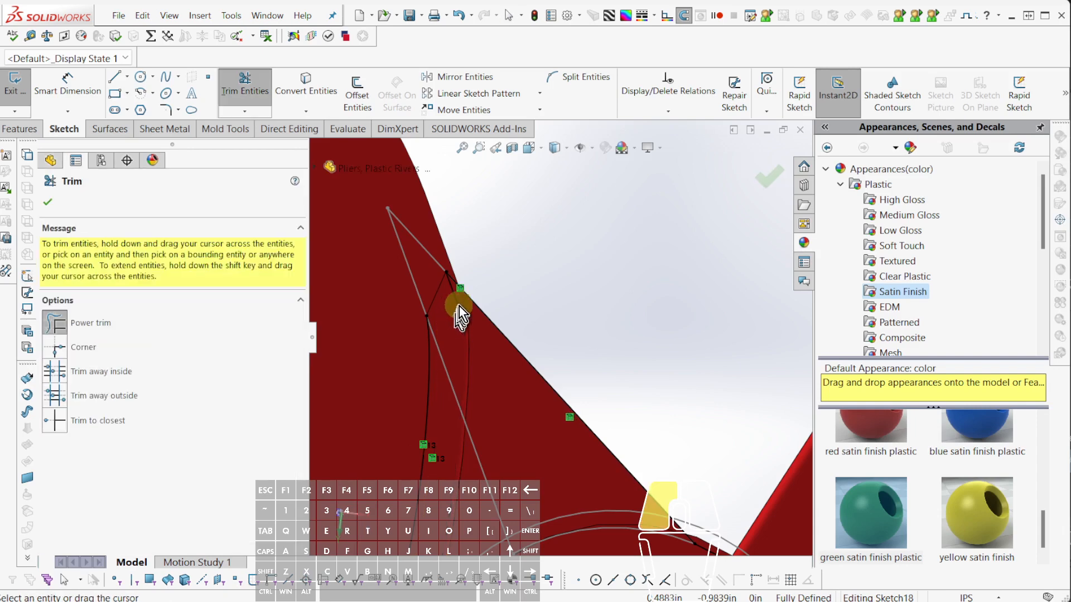
pyautogui.scroll(5, 456, 310)
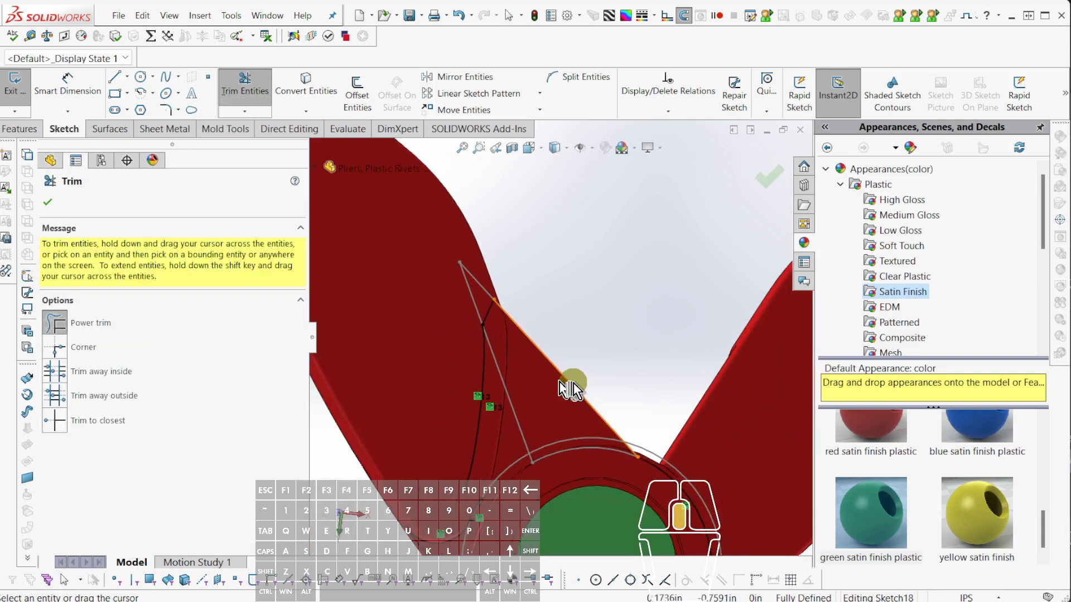
pyautogui.scroll(-5, 630, 395)
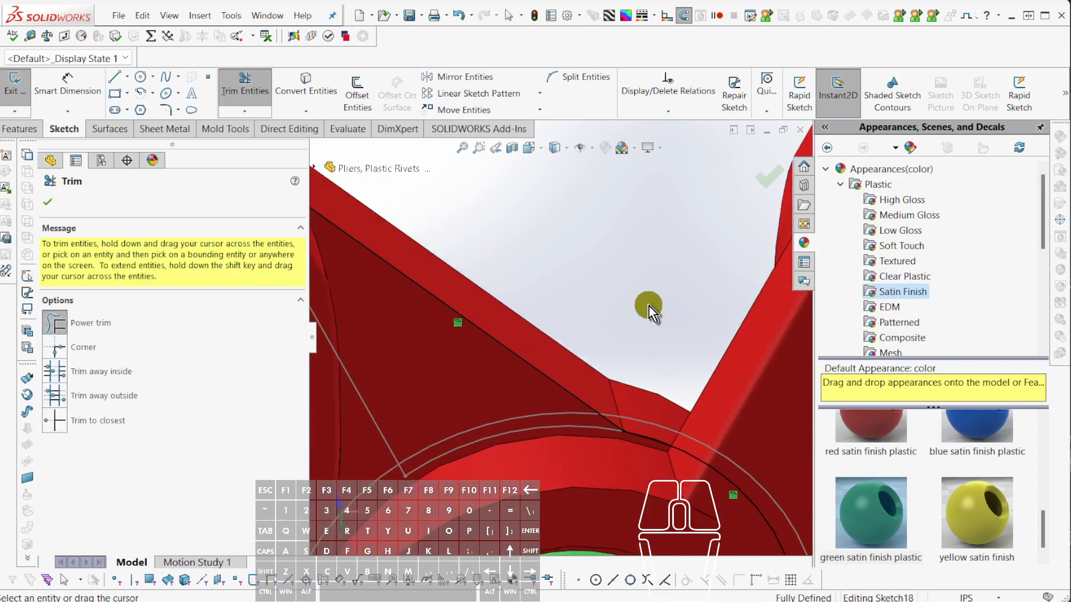
pyautogui.press('Escape')
# Draw a short line joining the outer curve's lower end to the web outline near the pivot.
pyautogui.scroll(4, 643, 396)
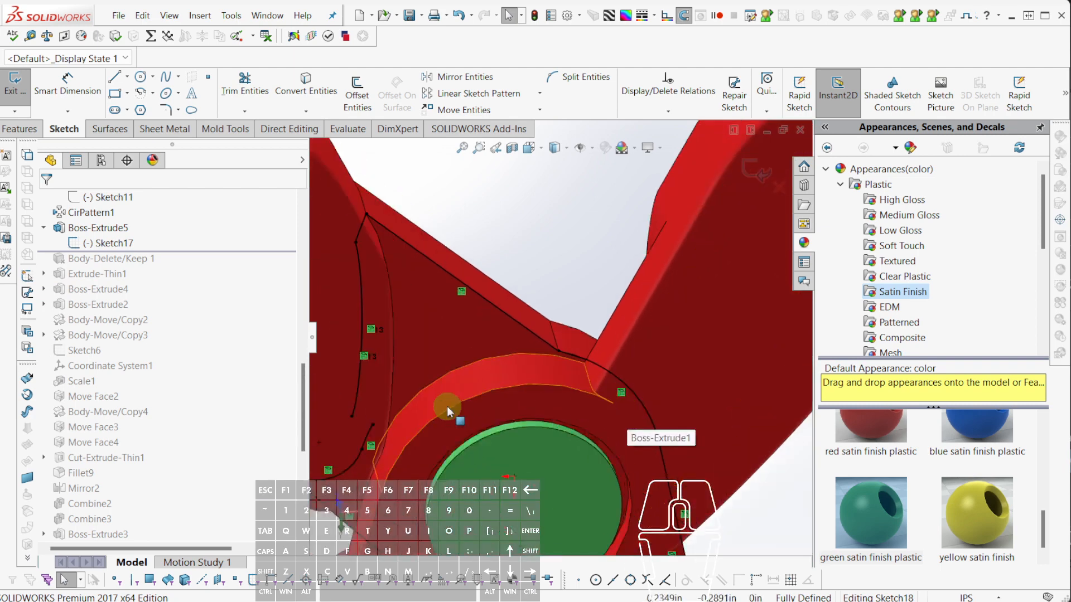
pyautogui.moveTo(446, 406)
pyautogui.mouseDown(button='middle')
pyautogui.moveTo(461, 346)
pyautogui.moveTo(385, 415)
pyautogui.mouseUp(button='middle')
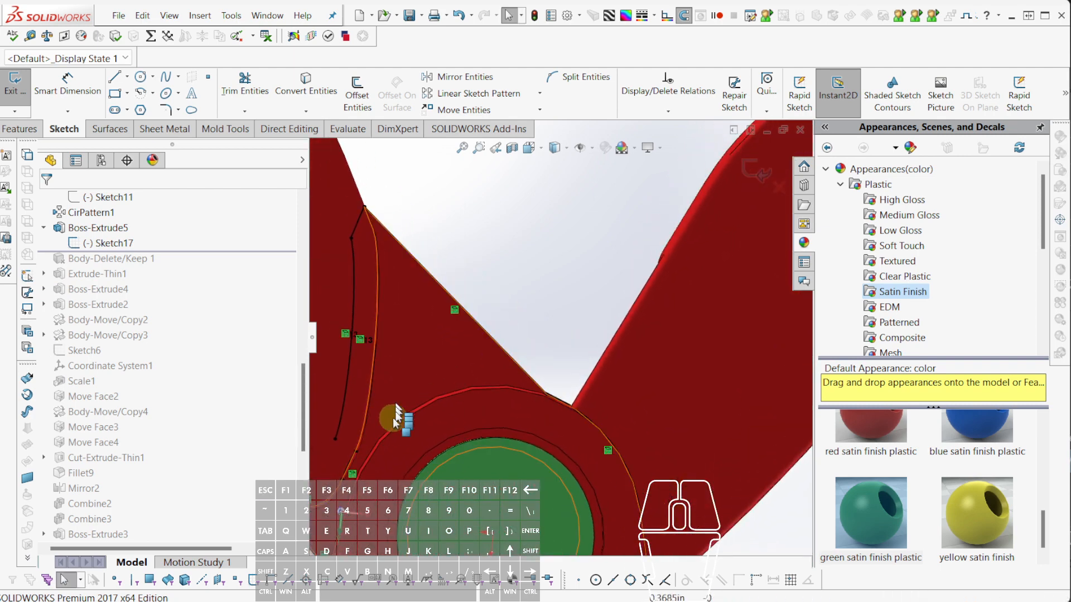
pyautogui.press('l')
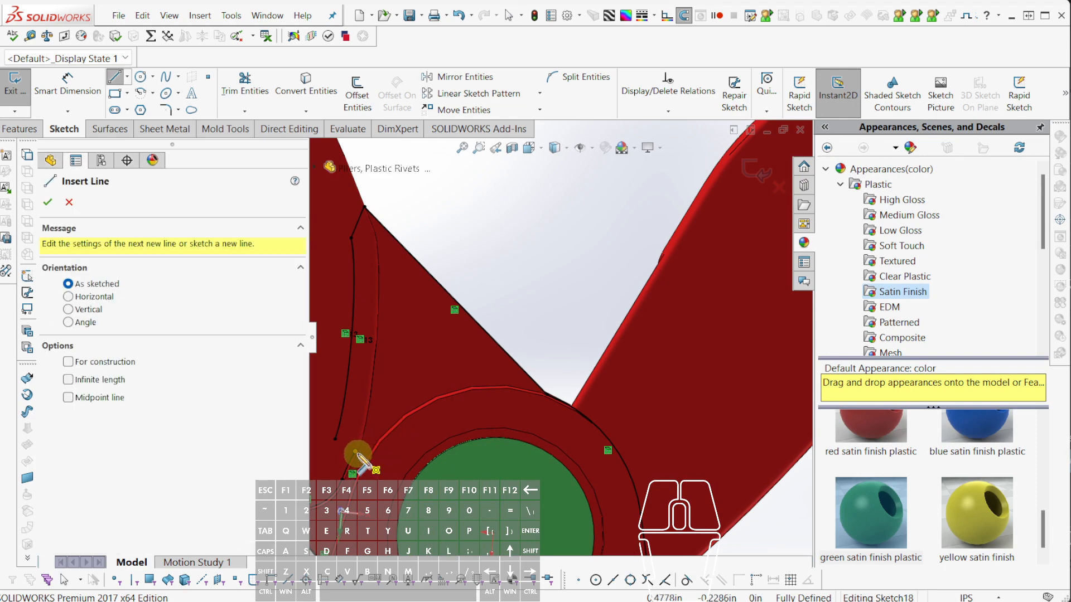
pyautogui.moveTo(357, 454)
pyautogui.mouseDown()
pyautogui.moveTo(335, 439)
pyautogui.moveTo(374, 475)
pyautogui.moveTo(349, 475)
pyautogui.mouseUp()
pyautogui.press('t')
pyautogui.press('Escape')
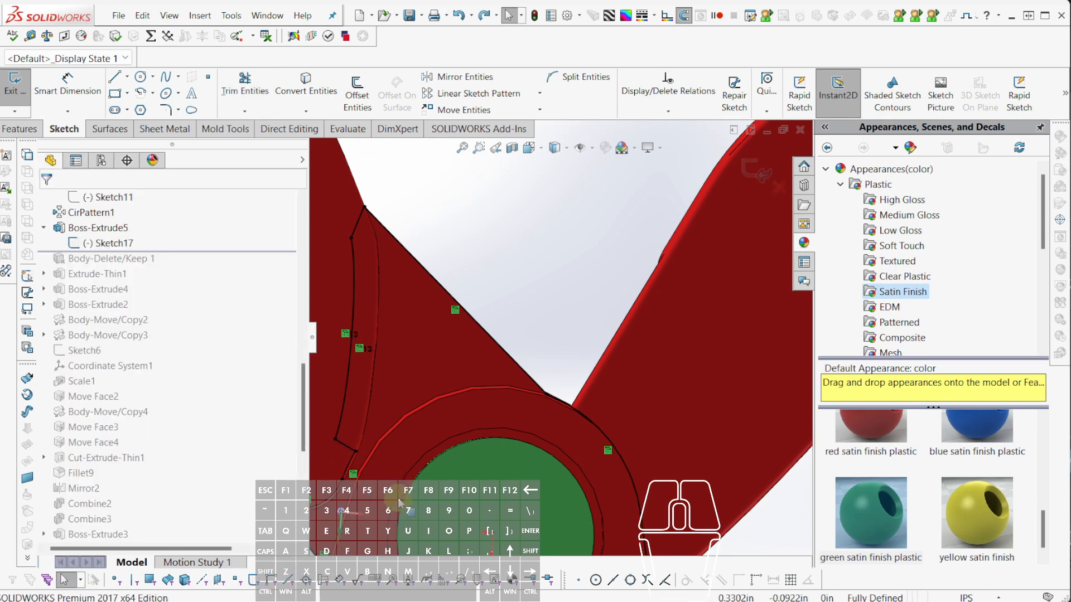
# Trim away the converted arc at the lower end of the web outline, just past the short connecting line.
pyautogui.click(357, 467)
pyautogui.click(355, 462)
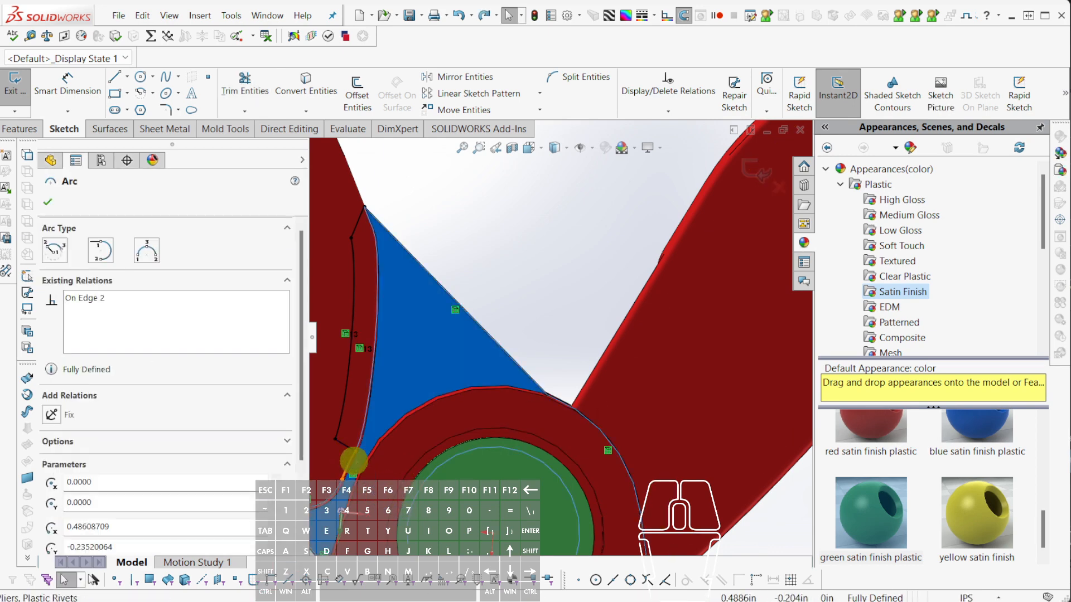
pyautogui.click(408, 428)
pyautogui.scroll(3, 439, 466)
pyautogui.press('Escape')
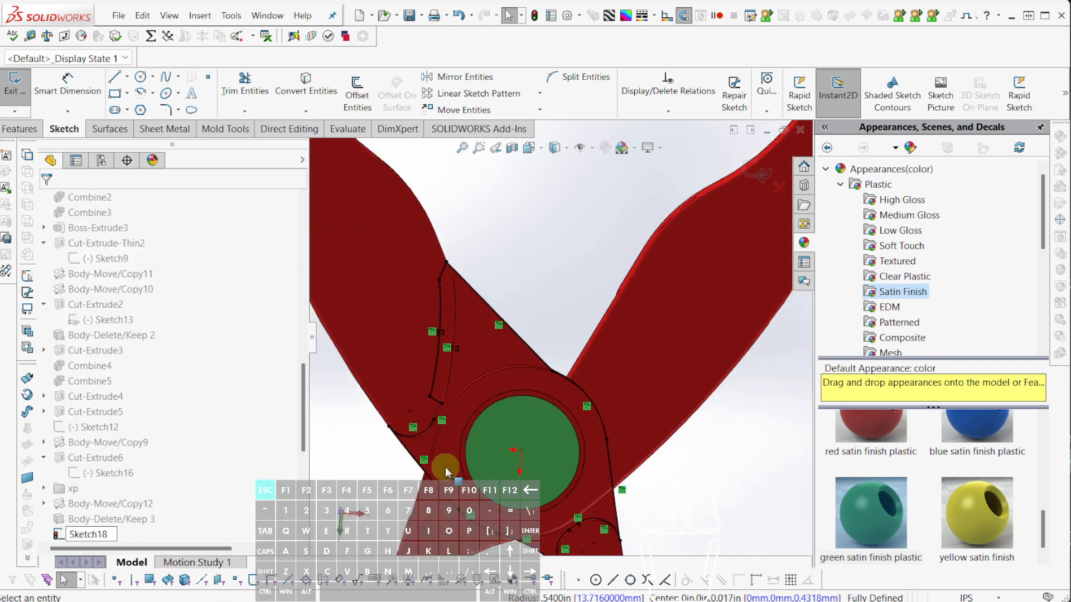
pyautogui.scroll(-2, 445, 465)
pyautogui.press('t')
pyautogui.moveTo(453, 443)
pyautogui.mouseDown()
pyautogui.moveTo(403, 408)
pyautogui.moveTo(407, 417)
pyautogui.mouseUp()
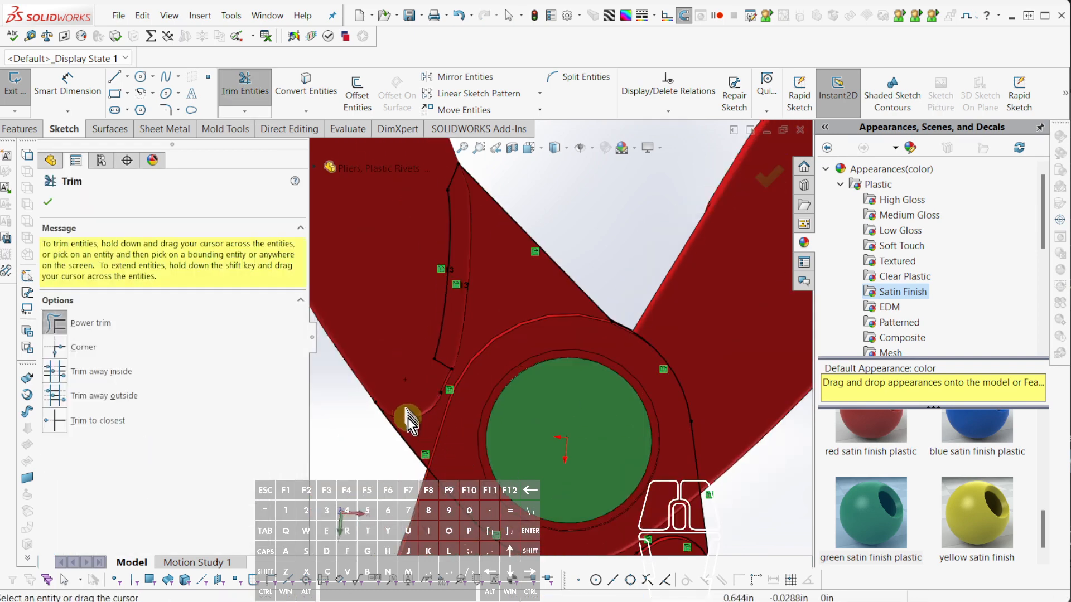
# Trim the converted arc around the pivot and delete the leftover lines below it.
pyautogui.moveTo(584, 403); pyautogui.dragTo(571, 413, button='middle')
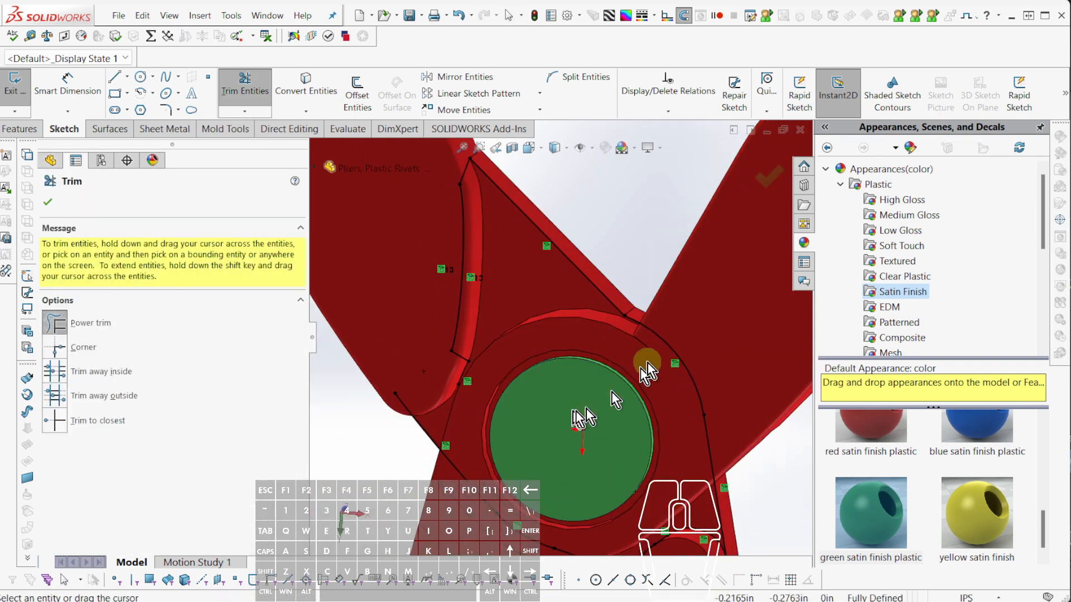
pyautogui.moveTo(726, 295); pyautogui.dragTo(662, 363)
pyautogui.press('Escape')
pyautogui.rightClick(457, 466)
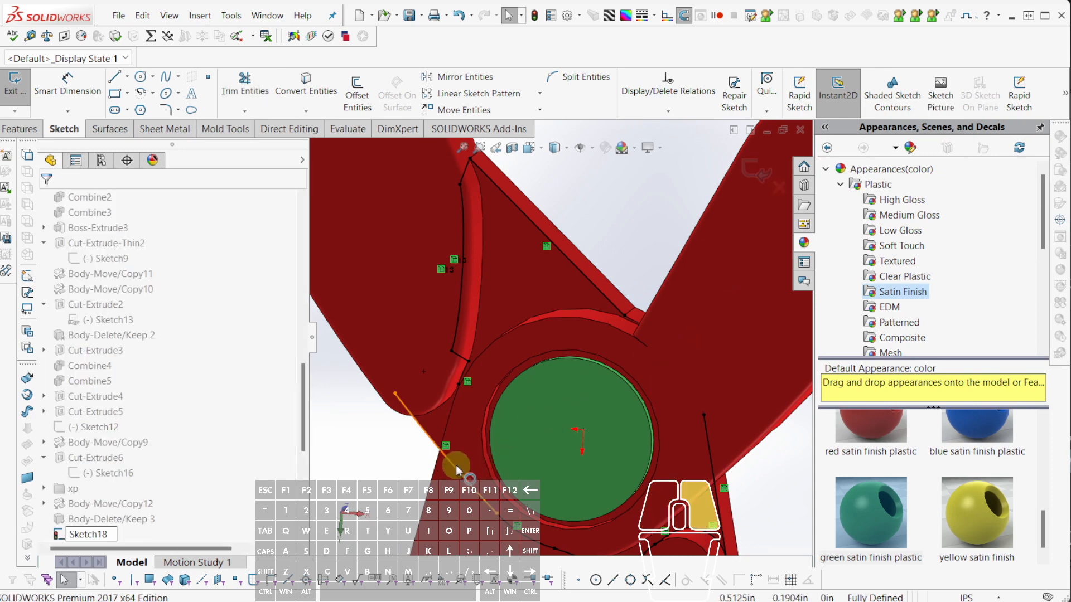
pyautogui.click(485, 474)
pyautogui.press('Escape')
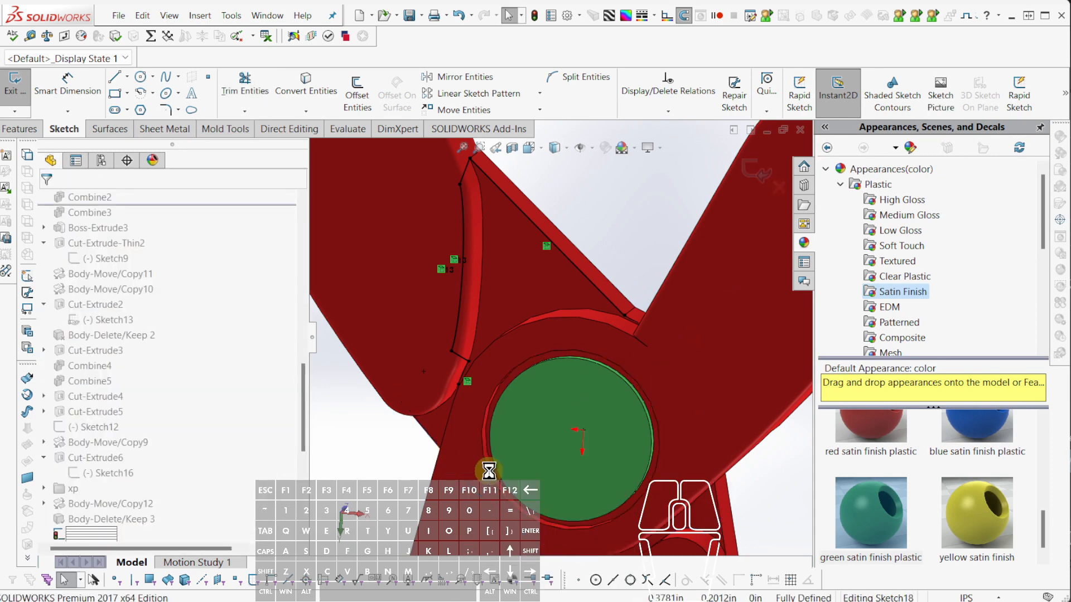
# Draw a circle centred on the pivot origin and passing through the lower end of the short connecting line.
pyautogui.scroll(-3, 573, 292)
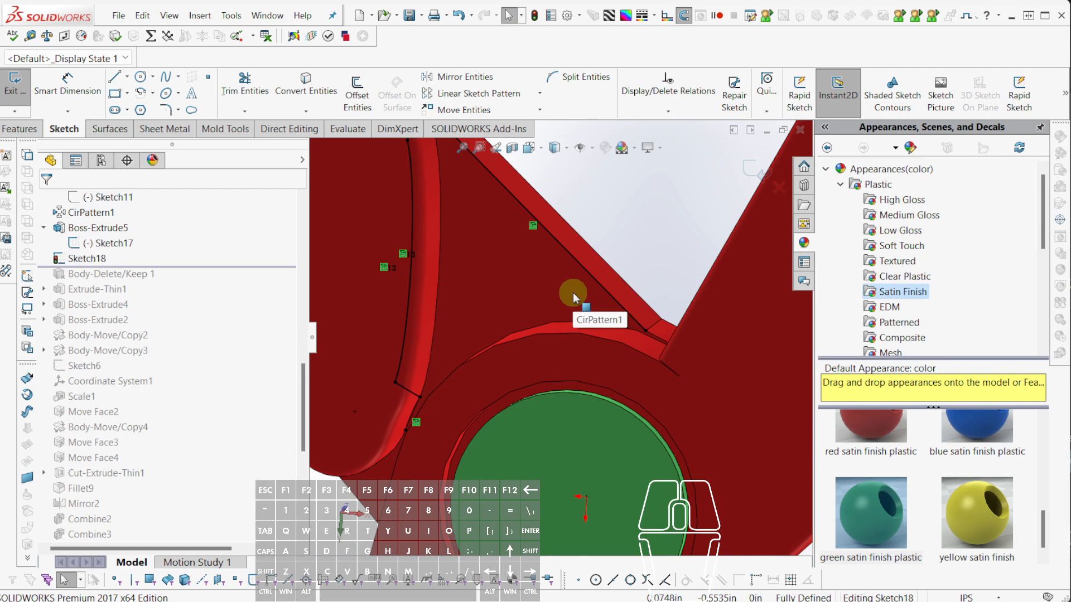
pyautogui.moveTo(568, 295)
pyautogui.mouseDown(button='middle')
pyautogui.moveTo(574, 304)
pyautogui.moveTo(598, 287)
pyautogui.moveTo(592, 309)
pyautogui.mouseUp(button='middle')
pyautogui.scroll(1, 591, 314)
pyautogui.press('c')
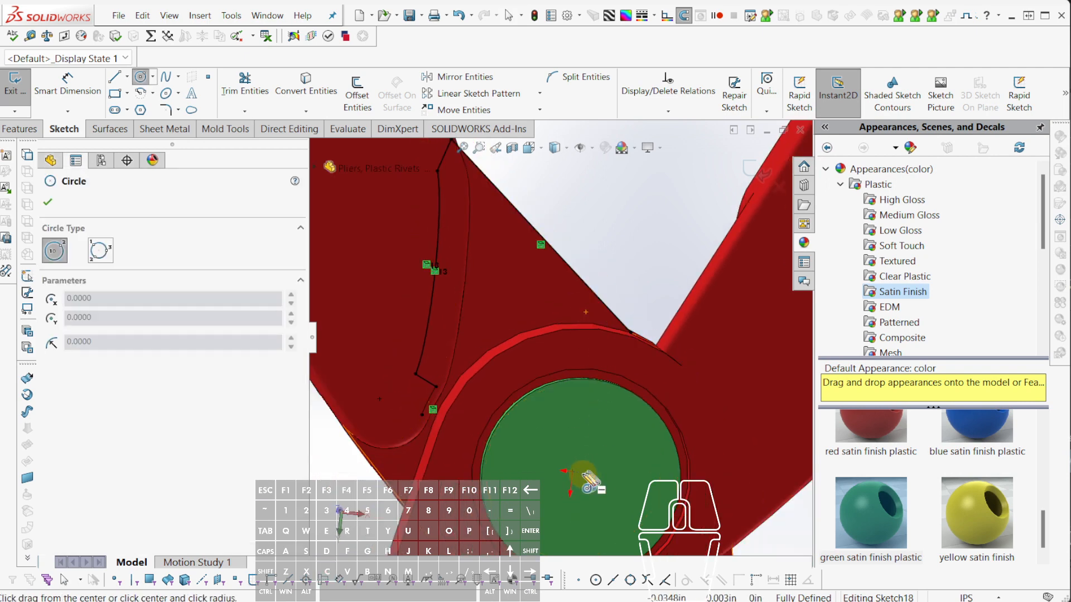
pyautogui.click(574, 471)
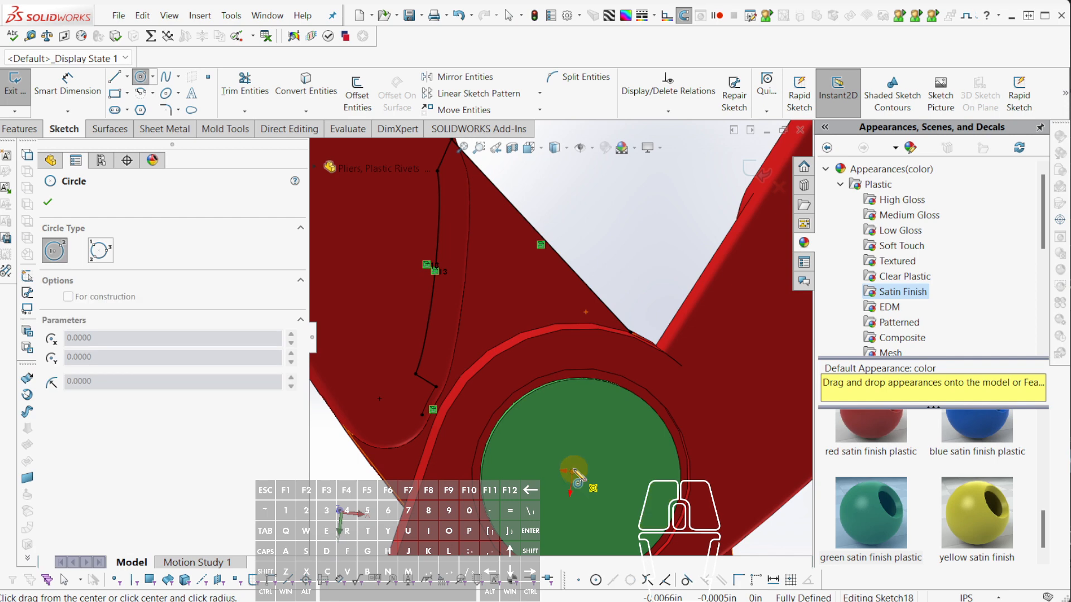
pyautogui.click(439, 389)
pyautogui.press('Escape')
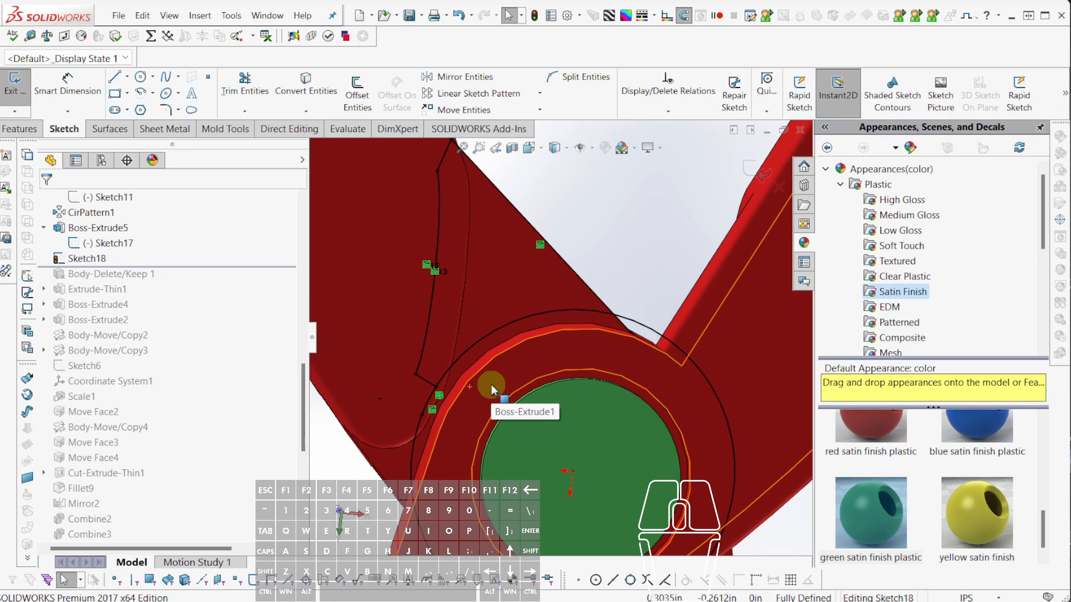
pyautogui.press('c')
pyautogui.click(527, 341)
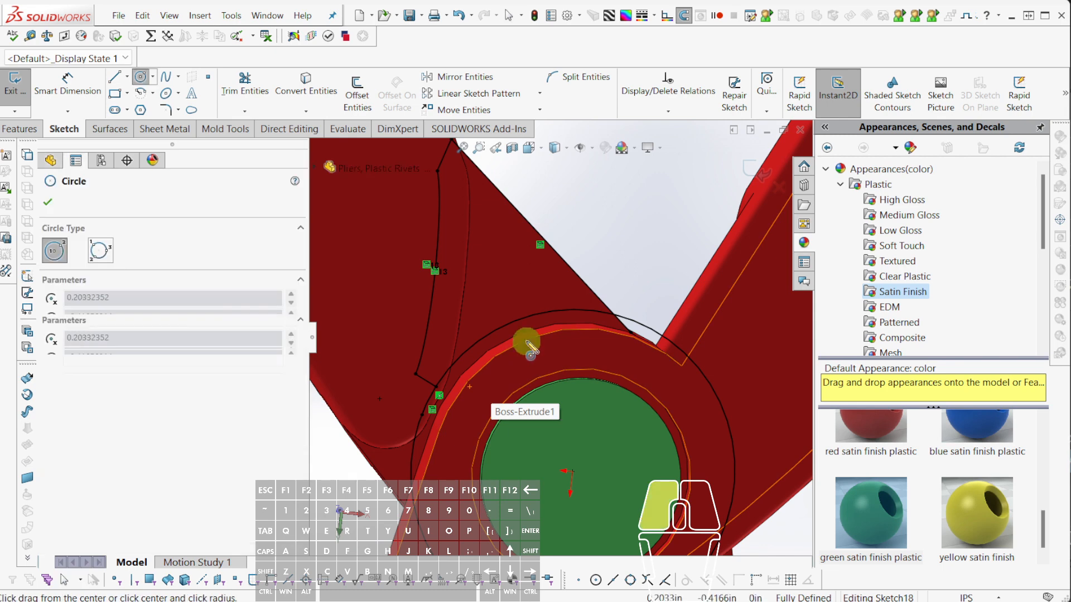
pyautogui.press('Escape')
# Trim the pivot circle down to a single arc crossing the web's outer straight edge.
pyautogui.press('t')
pyautogui.moveTo(564, 422)
pyautogui.mouseDown()
pyautogui.moveTo(517, 292)
pyautogui.moveTo(491, 338)
pyautogui.mouseUp()
pyautogui.press('Escape')
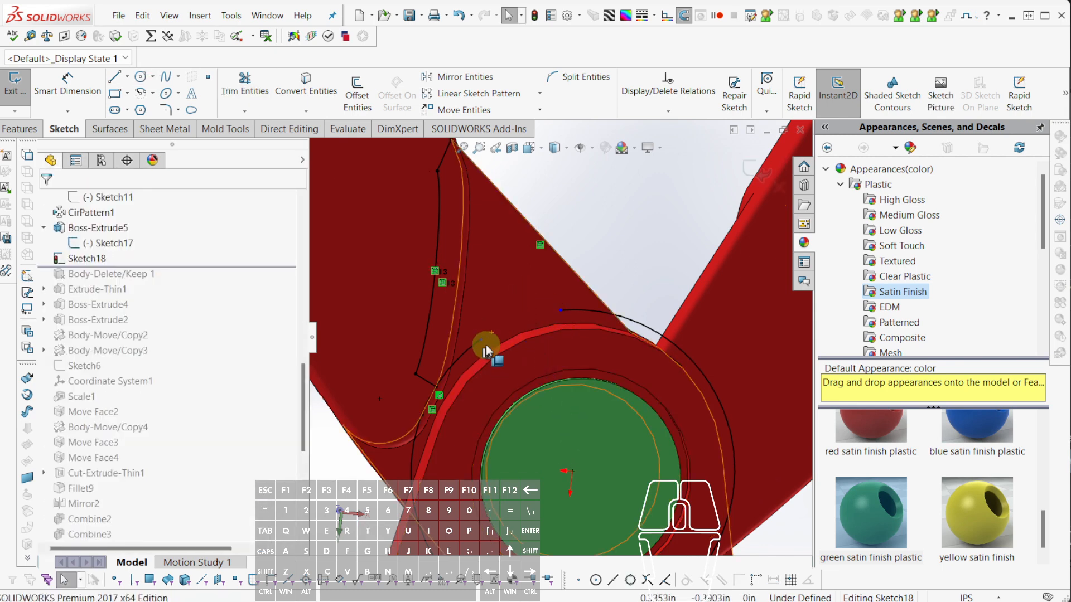
pyautogui.click(482, 341)
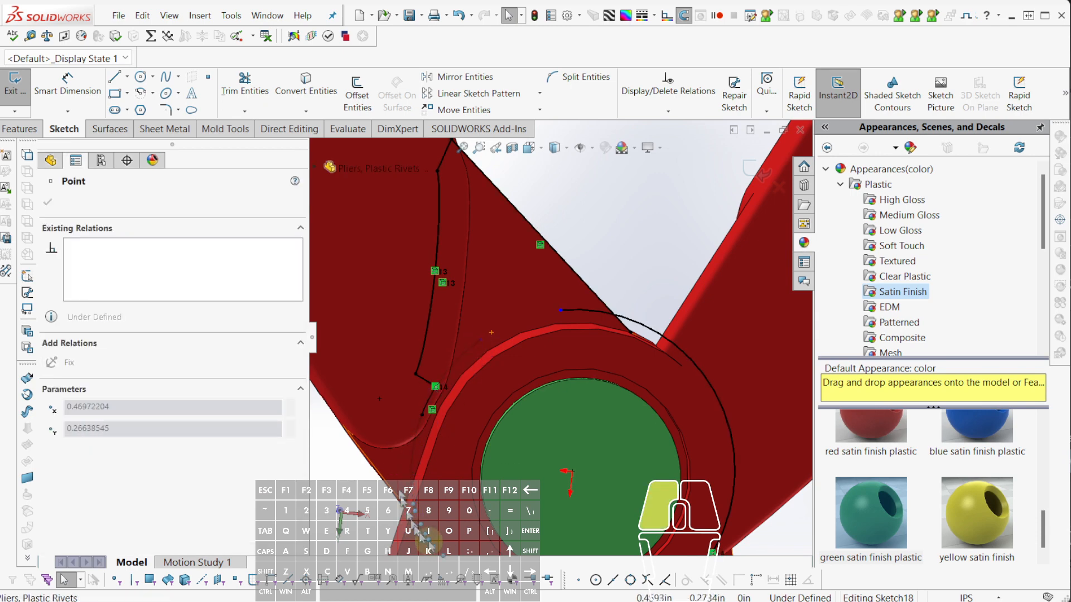
pyautogui.moveTo(698, 413); pyautogui.dragTo(698, 414)
pyautogui.press('Escape')
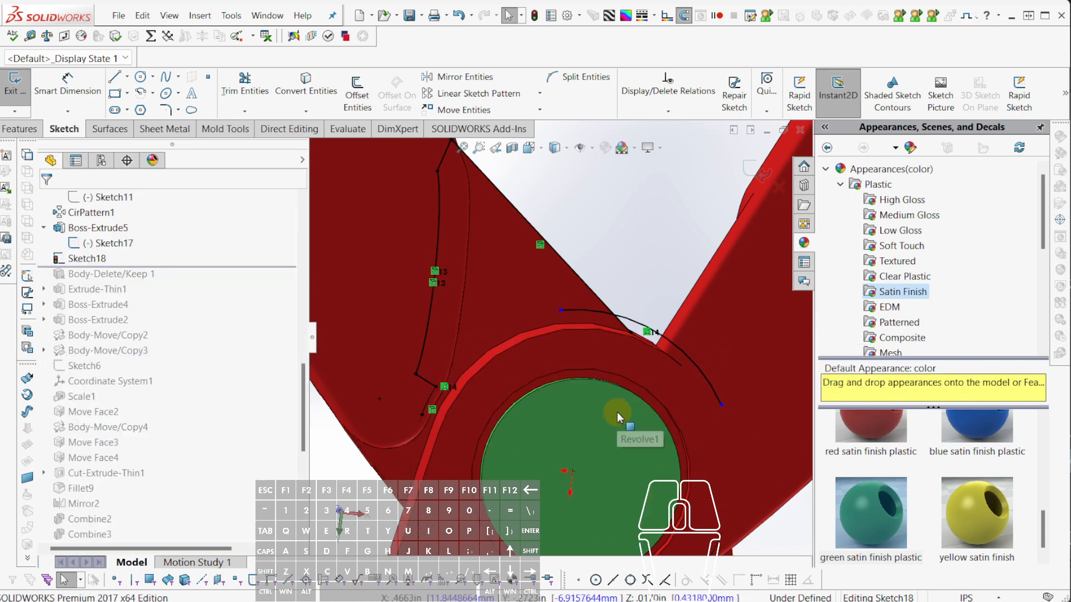
# Extend the arc back to the short connecting line and trim its overrun beyond the web's straight edge.
pyautogui.hotkey('ctrl', 'shift', 'x')
pyautogui.click(581, 308)
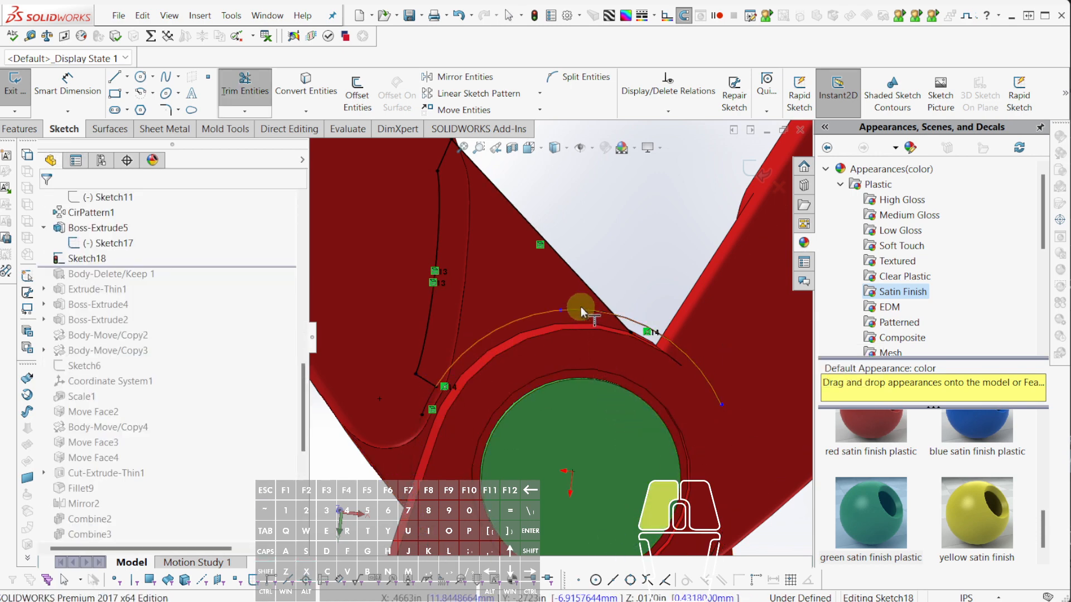
pyautogui.press('Escape')
pyautogui.scroll(-4, 682, 397)
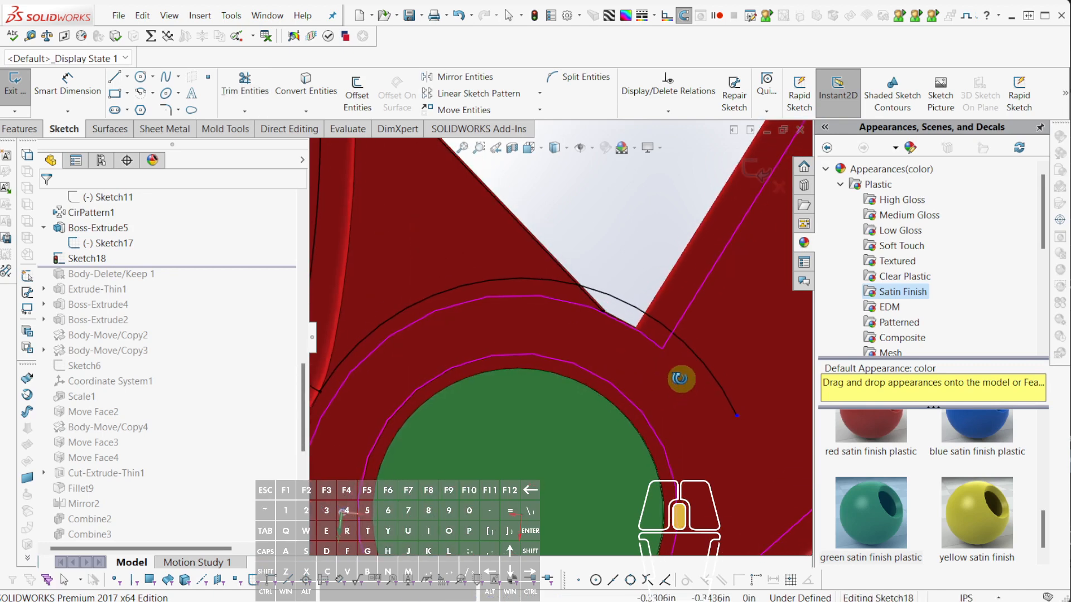
pyautogui.scroll(-4, 614, 289)
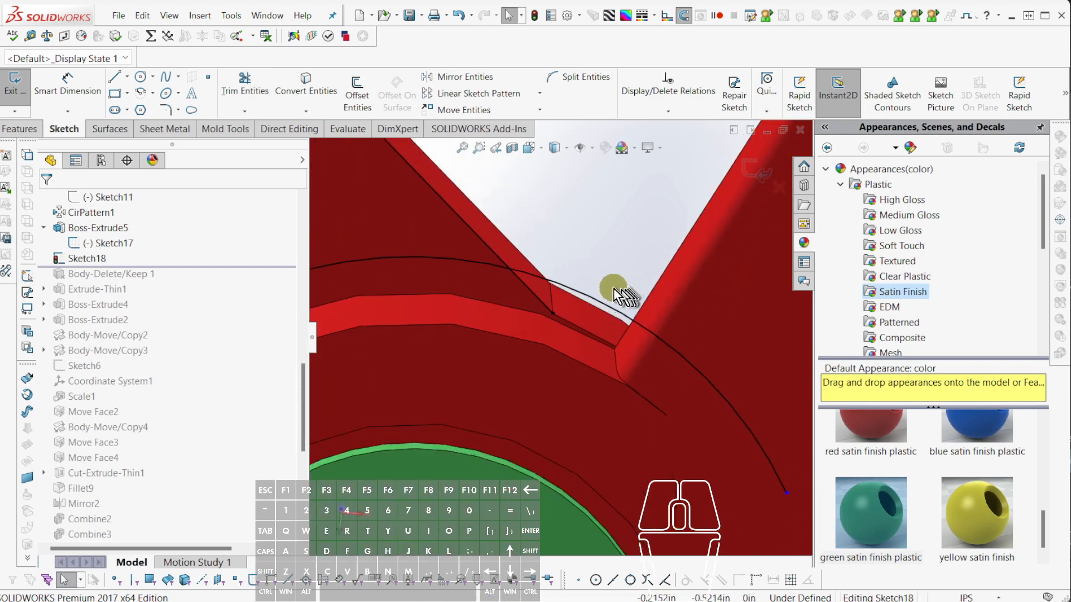
pyautogui.press('t')
pyautogui.press('Escape')
# Examine where the arc meets the short connecting line and the web's straight edge.
pyautogui.scroll(4, 531, 319)
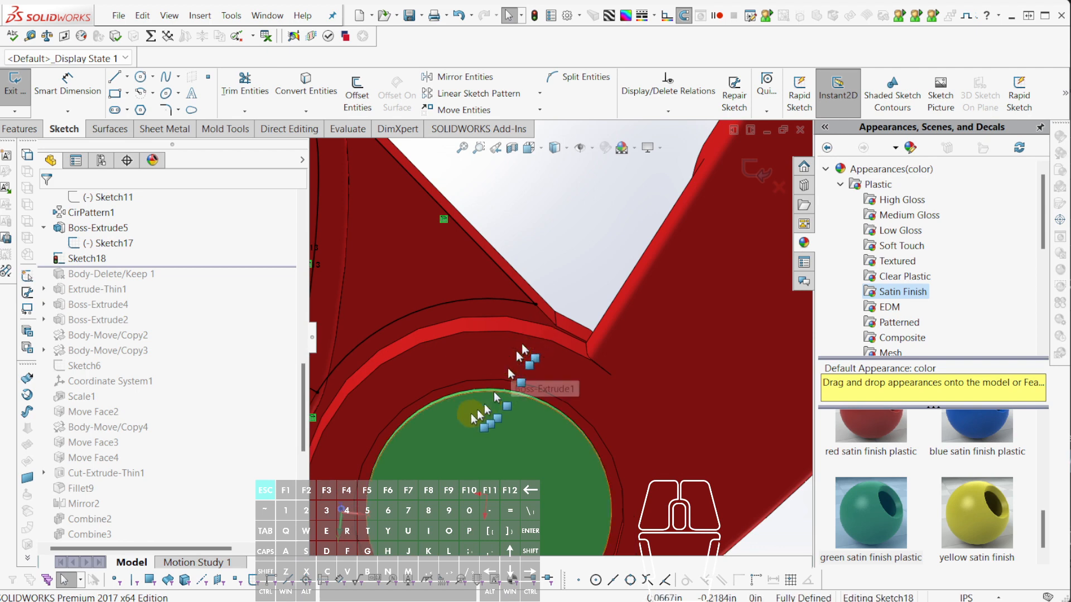
pyautogui.scroll(3, 474, 412)
pyautogui.scroll(-3, 416, 369)
pyautogui.scroll(-2, 416, 369)
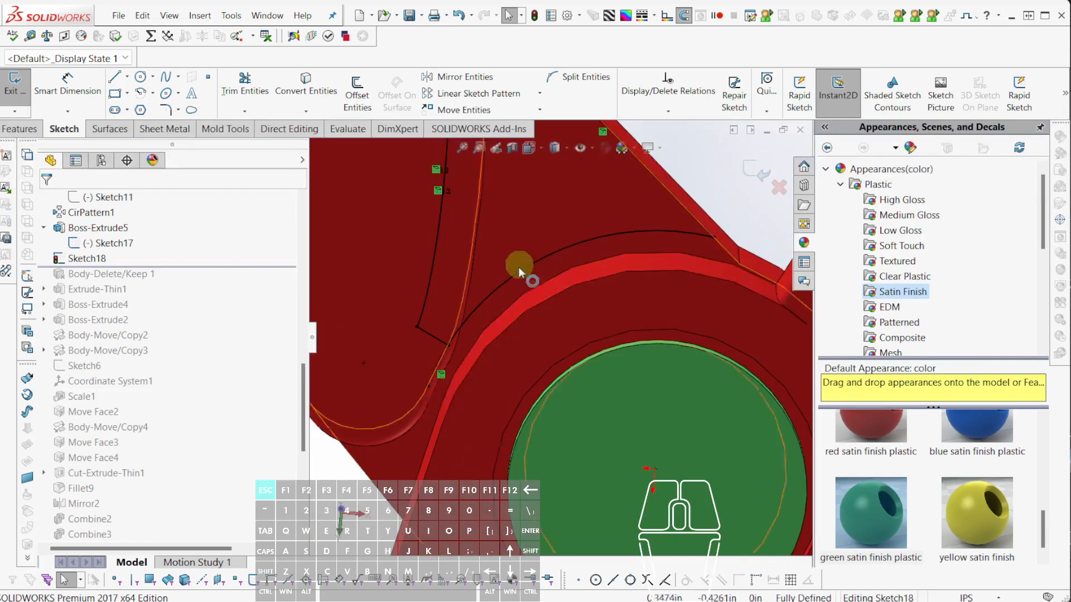
pyautogui.scroll(-3, 441, 370)
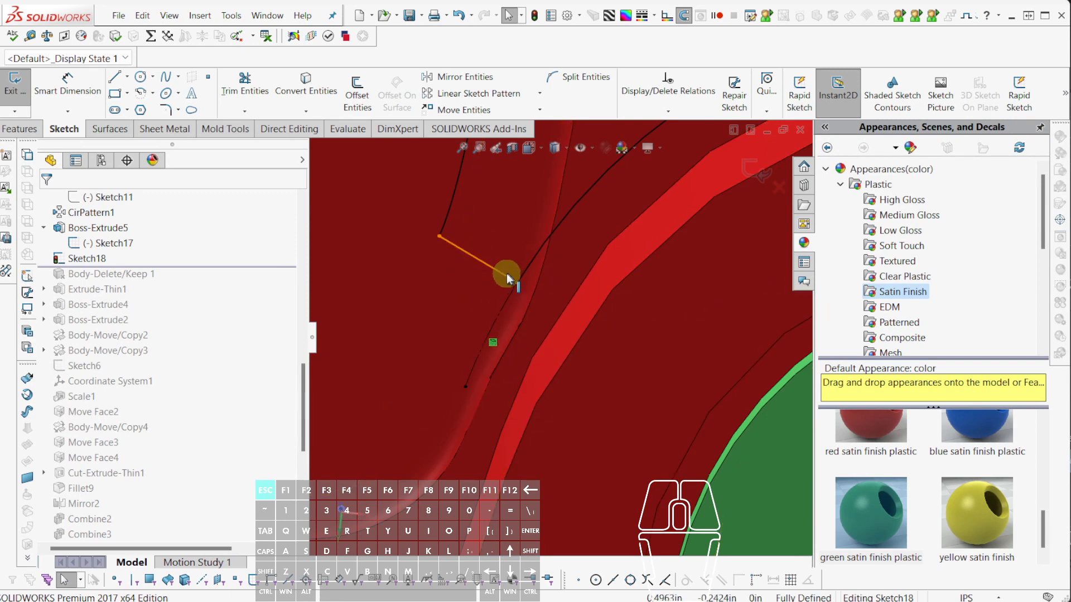
pyautogui.scroll(6, 489, 264)
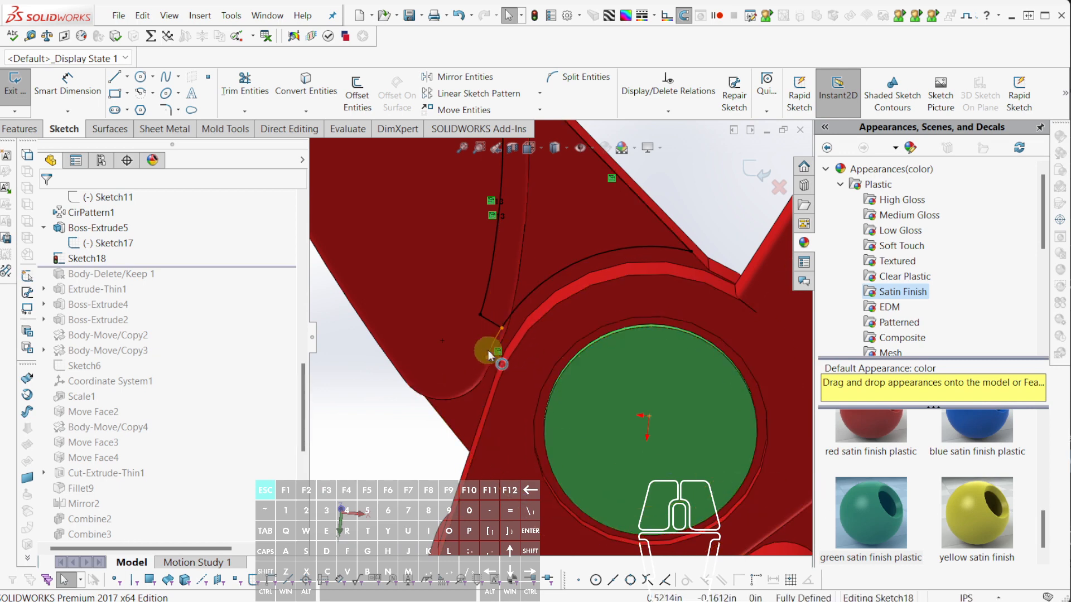
pyautogui.scroll(-3, 617, 231)
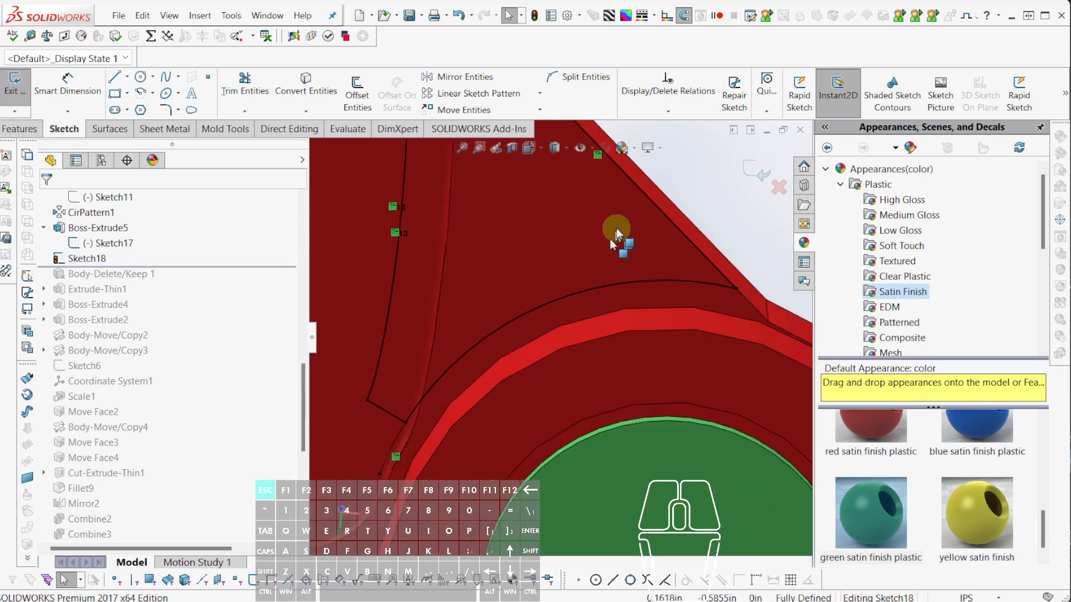
pyautogui.scroll(2, 631, 267)
pyautogui.scroll(-3, 658, 295)
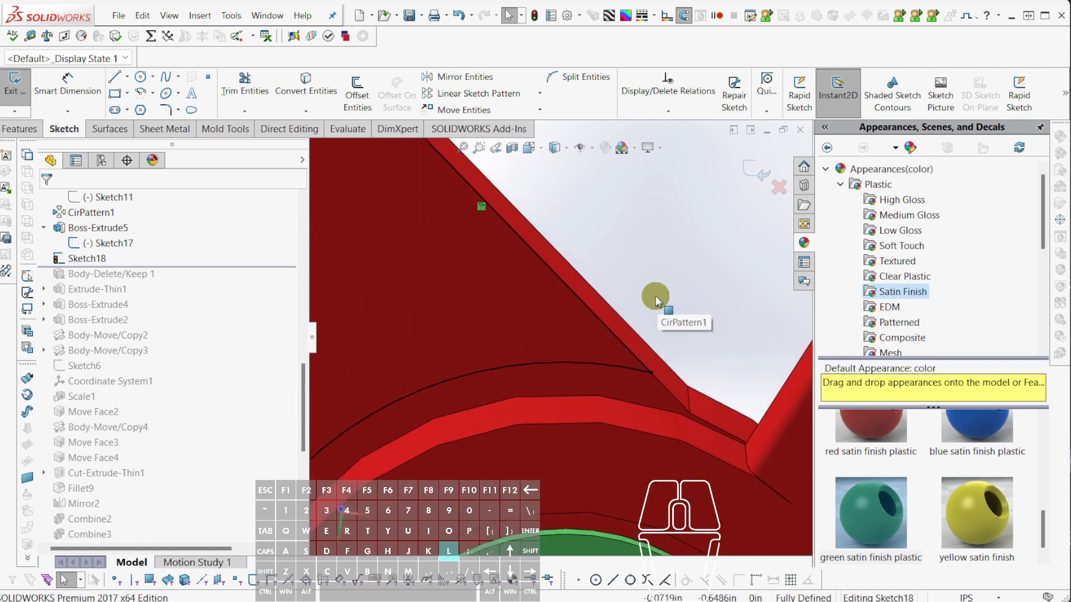
# Draw a line across the narrow tip between the arc and the straight edge, trimming off the tip and the line's overhangs.
pyautogui.press('l')
pyautogui.click(596, 218)
pyautogui.click(535, 407)
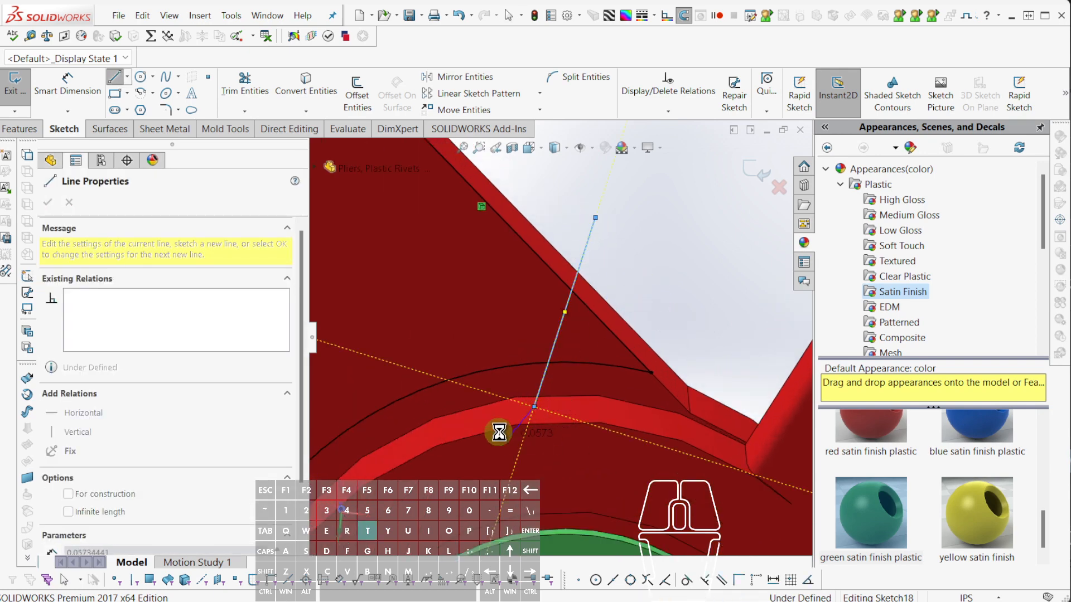
pyautogui.press('t')
pyautogui.moveTo(495, 422)
pyautogui.mouseDown()
pyautogui.moveTo(582, 390)
pyautogui.moveTo(561, 399)
pyautogui.mouseUp()
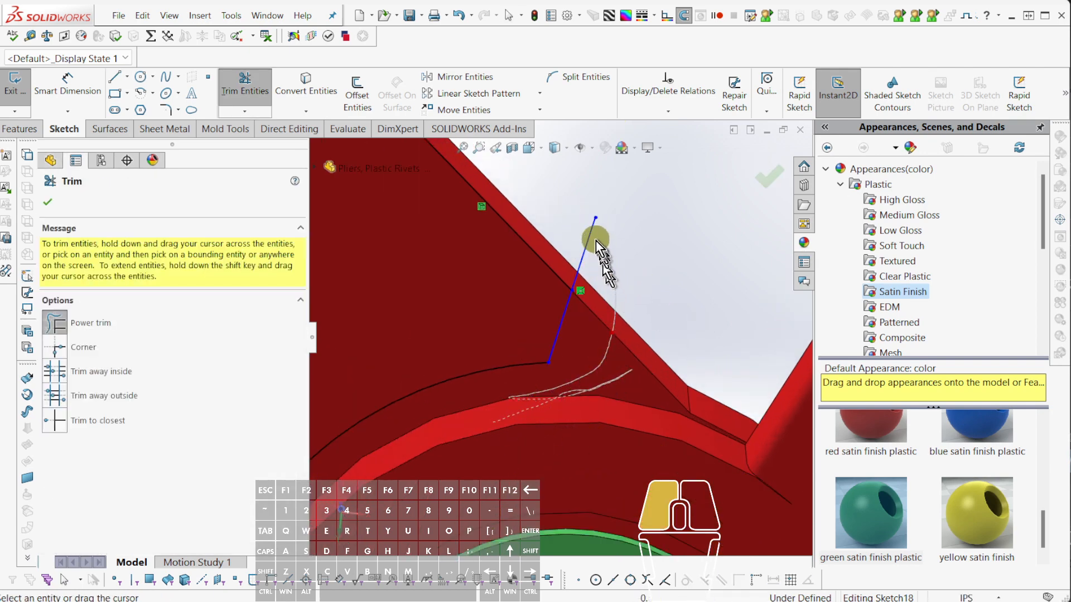
pyautogui.moveTo(596, 240); pyautogui.dragTo(582, 228)
pyautogui.scroll(4, 654, 345)
# Extrude the web profile up to a vertex beside its lower end, merging it only with the adjoining handle body.
pyautogui.press('e')
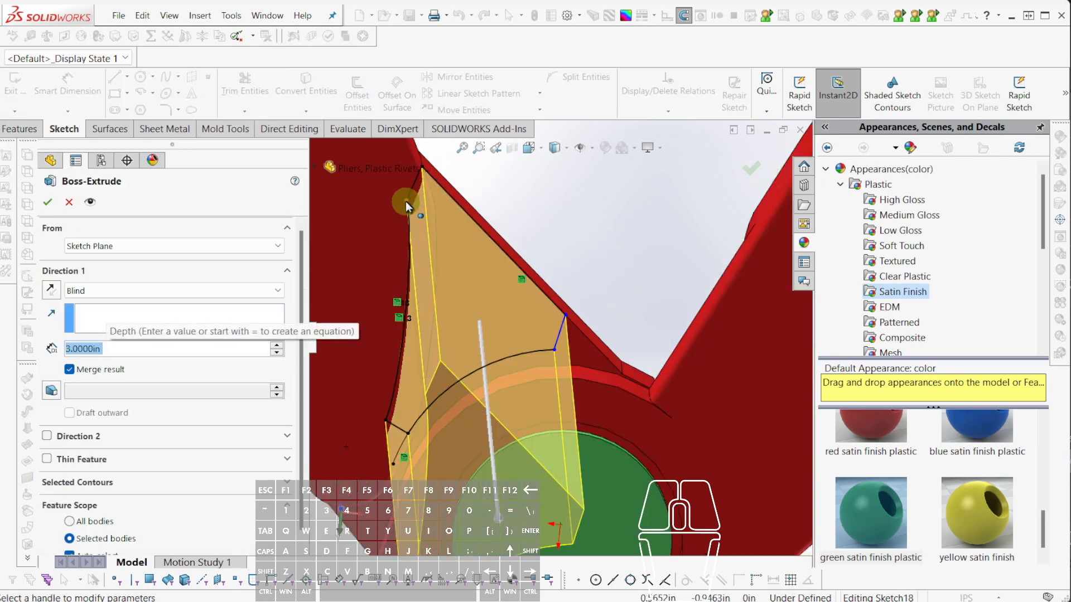
pyautogui.click(370, 470)
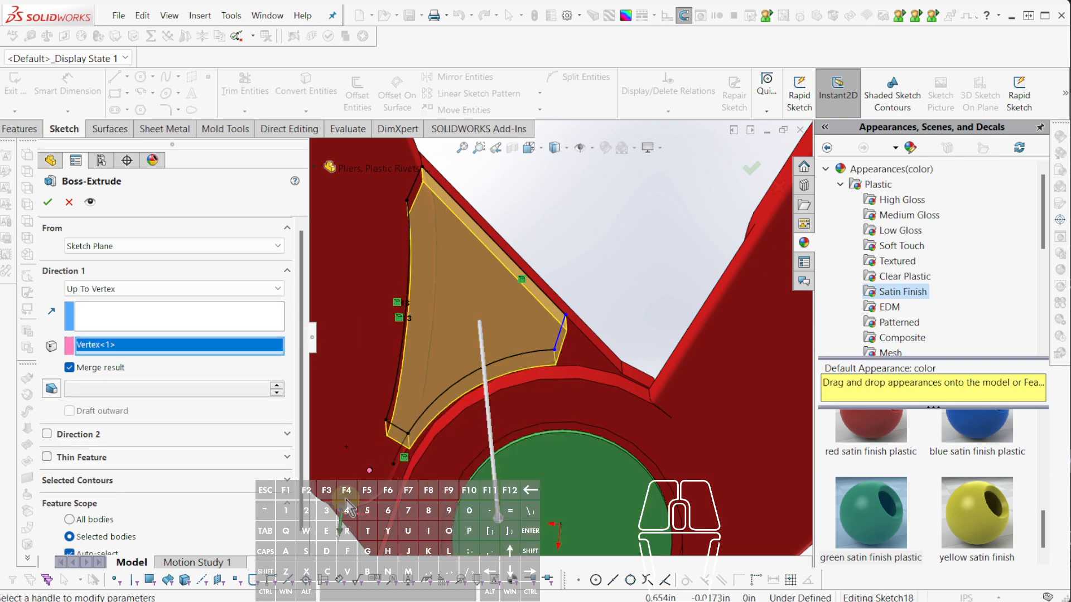
pyautogui.scroll(-1, 153, 524)
pyautogui.click(69, 542)
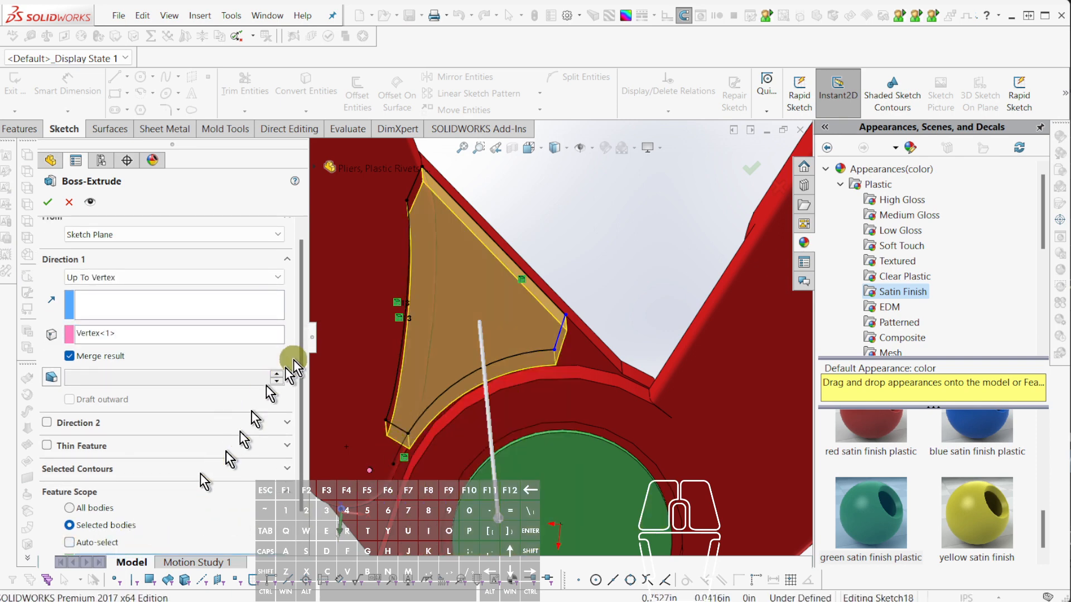
pyautogui.click(349, 313)
pyautogui.press('Return')
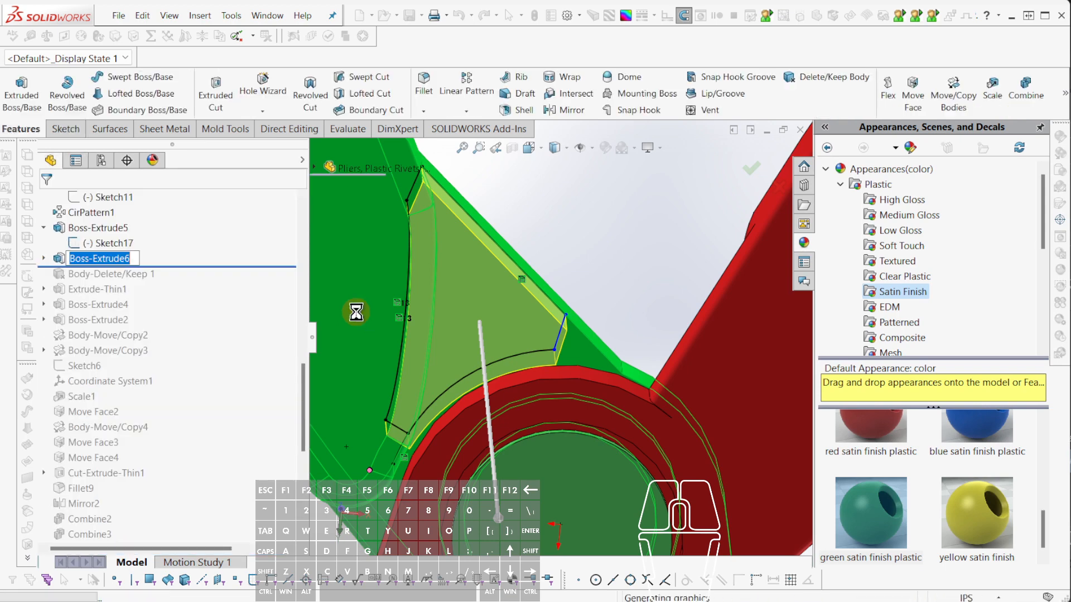
pyautogui.press('Escape')
# Roll the feature tree forward to the end and examine the extruded web on the finished pliers.
pyautogui.moveTo(543, 237); pyautogui.dragTo(580, 358, button='middle')
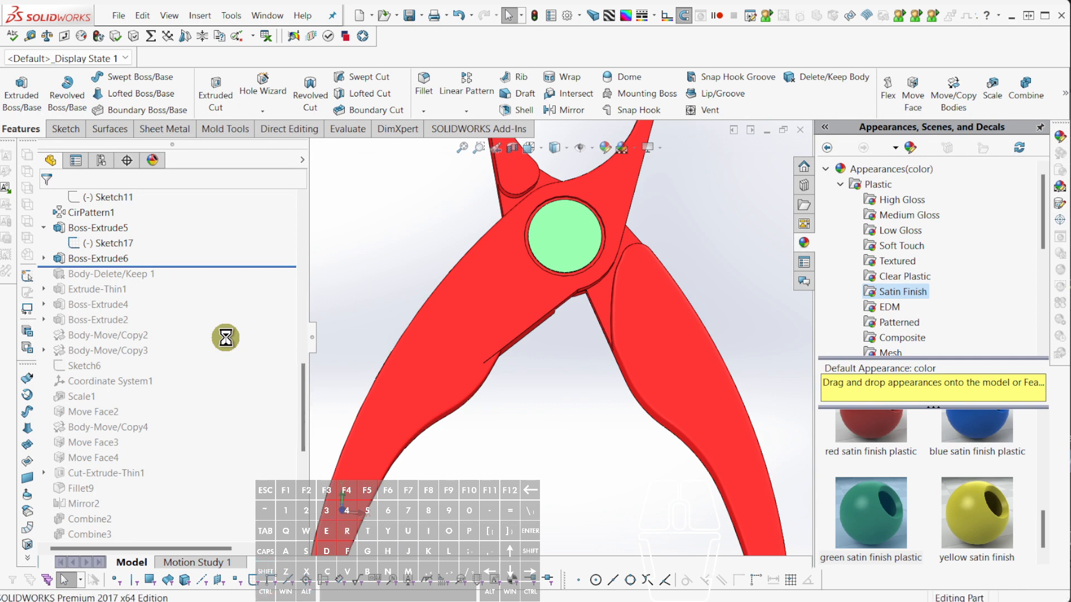
pyautogui.moveTo(396, 317); pyautogui.dragTo(521, 248, button='middle')
pyautogui.scroll(-2, 555, 291)
pyautogui.moveTo(555, 291); pyautogui.dragTo(530, 380, button='middle')
pyautogui.scroll(-5, 516, 366)
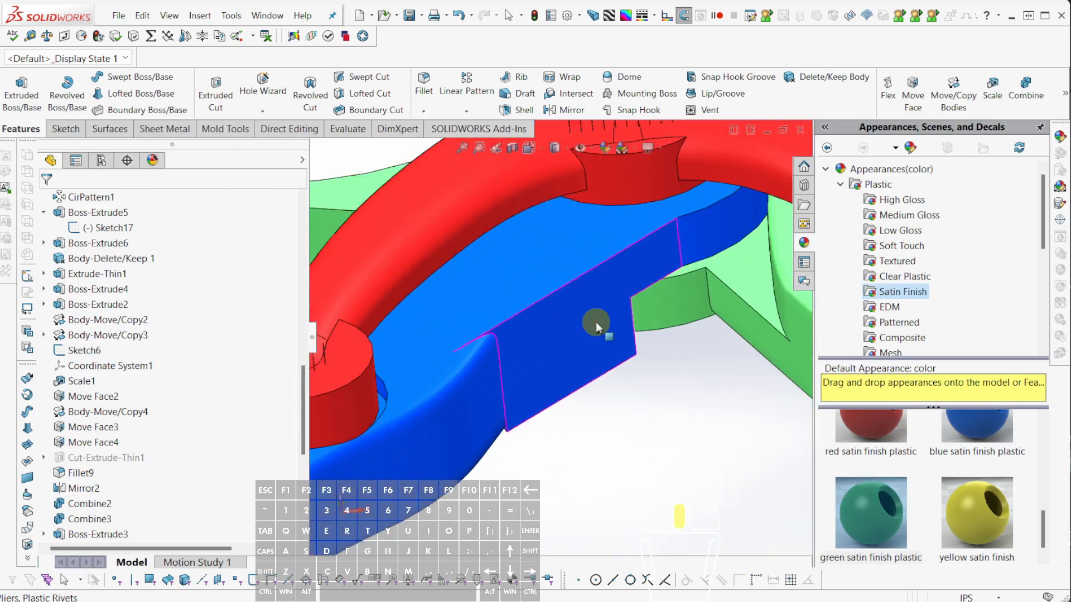
pyautogui.moveTo(596, 322); pyautogui.dragTo(614, 370, button='middle')
pyautogui.scroll(-3, 586, 350)
pyautogui.scroll(-3, 634, 385)
pyautogui.scroll(-1, 596, 394)
# Suppress the Body-Move/Copy12 feature.
pyautogui.scroll(-6, 245, 460)
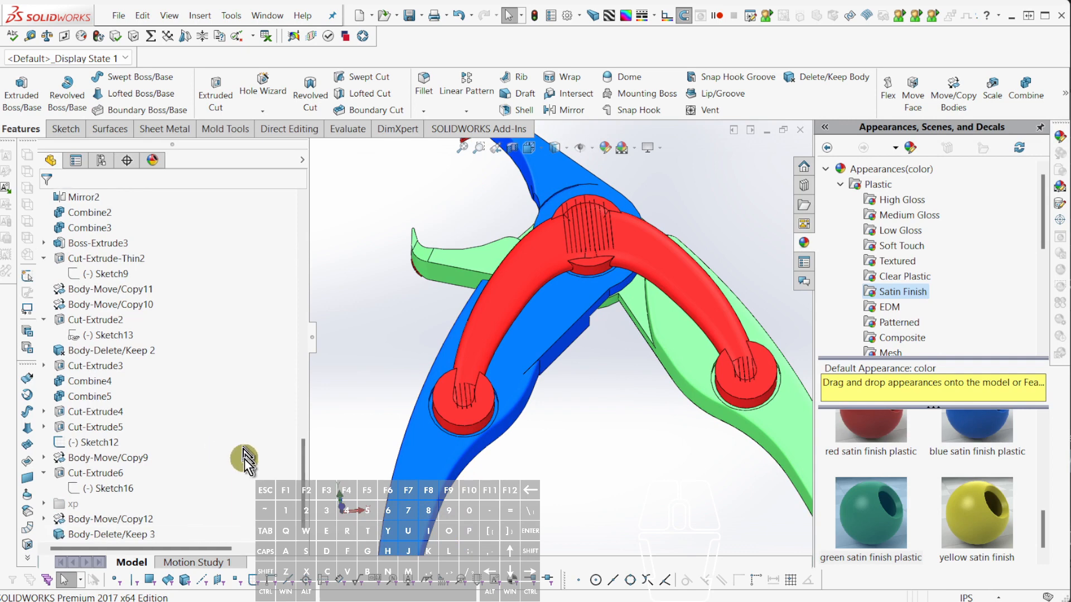
pyautogui.click(106, 459)
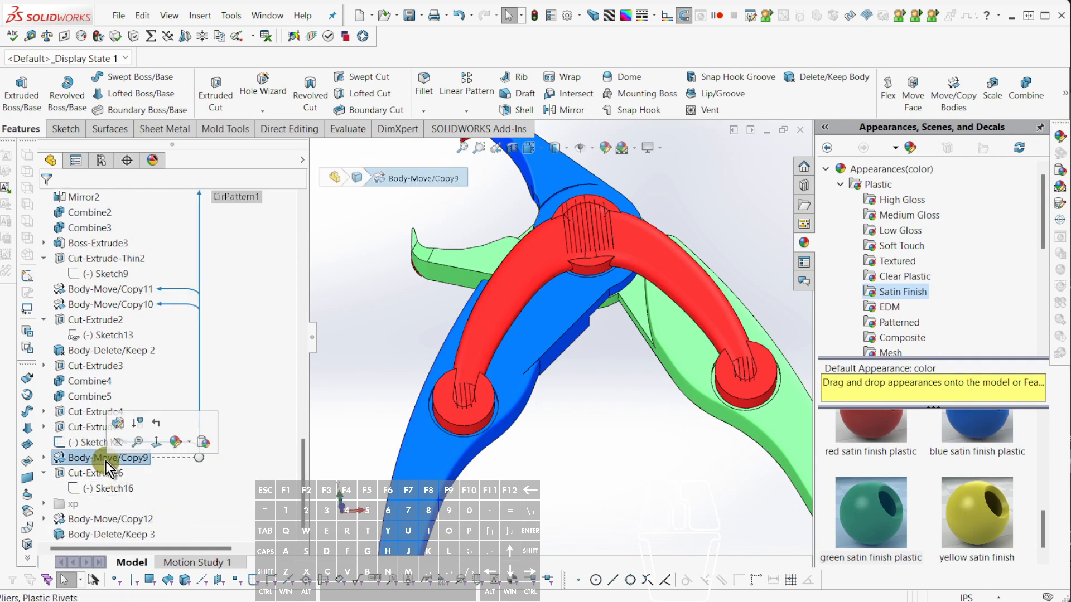
pyautogui.click(91, 519)
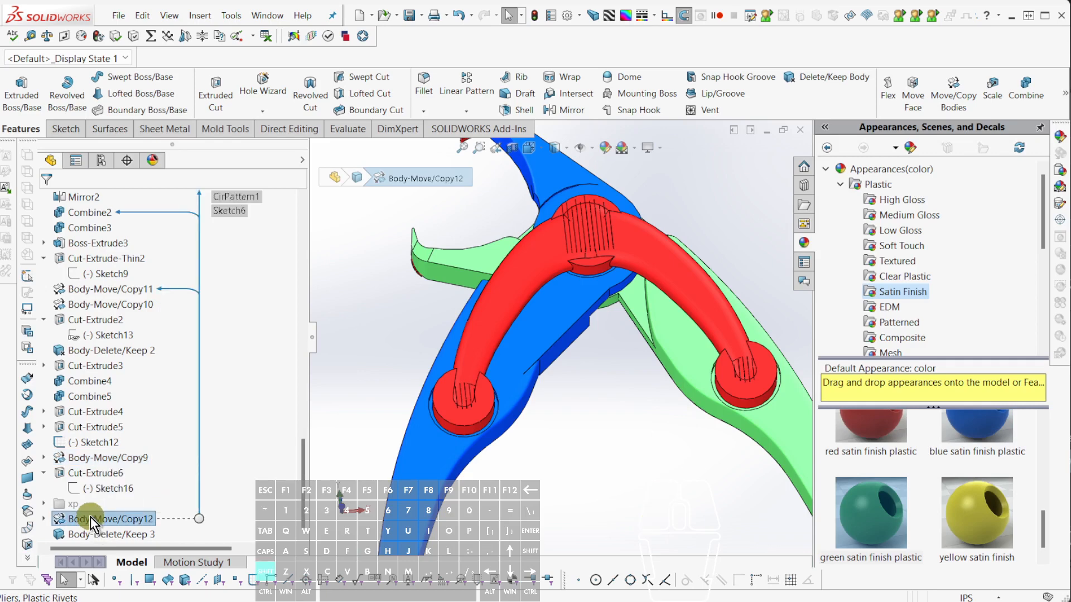
pyautogui.scroll(3, 473, 420)
pyautogui.moveTo(487, 430)
pyautogui.mouseDown(button='middle')
pyautogui.moveTo(497, 473)
pyautogui.moveTo(486, 416)
pyautogui.mouseUp(button='middle')
pyautogui.hotkey('shift', 's')
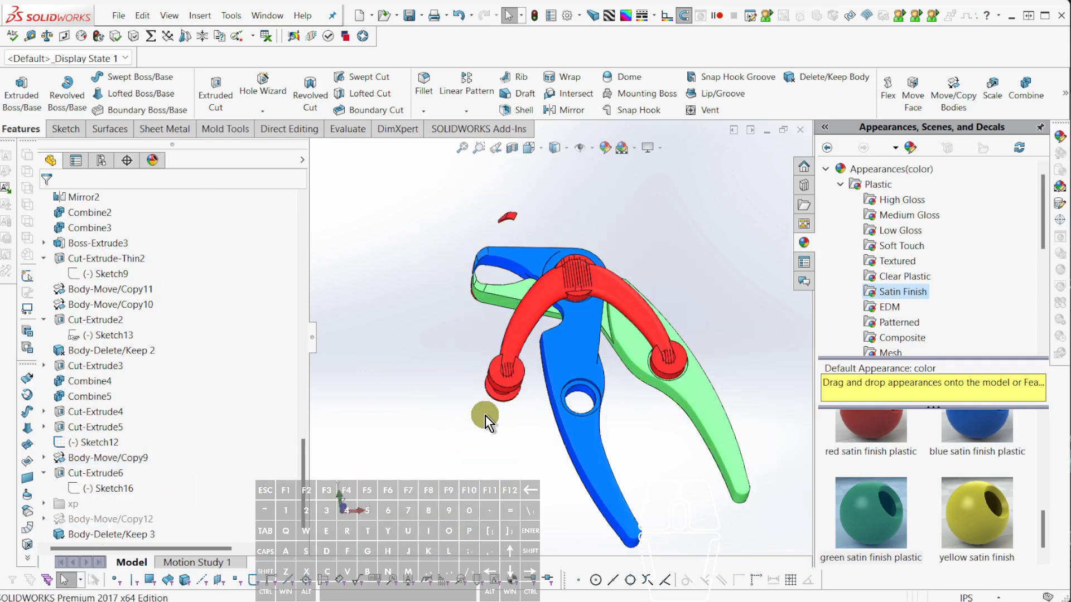
# Inspect the web beside the pivot from the underside with the handles closed, and undo the suppression of Body-Move/Copy12.
pyautogui.scroll(-2, 582, 305)
pyautogui.moveTo(583, 304); pyautogui.dragTo(579, 129, button='middle')
pyautogui.scroll(-6, 562, 338)
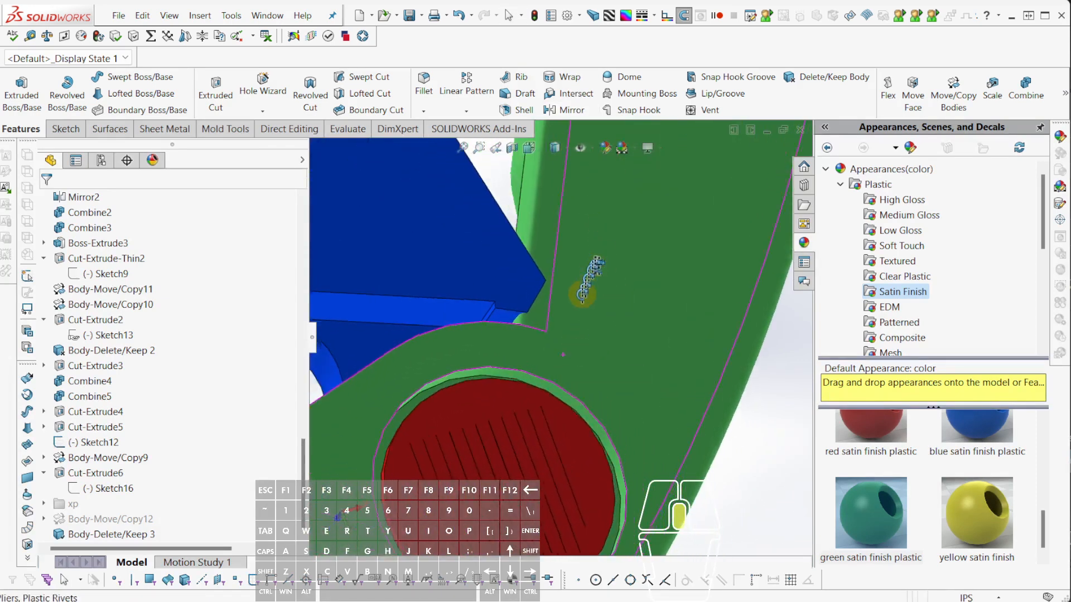
pyautogui.click(75, 503)
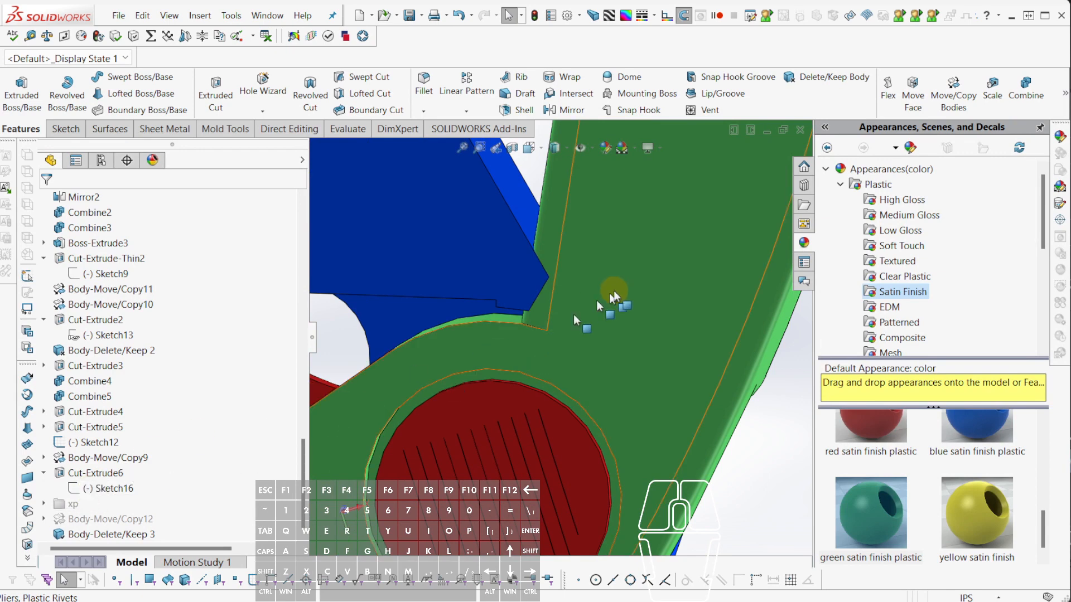
pyautogui.moveTo(551, 304); pyautogui.dragTo(430, 347, button='middle')
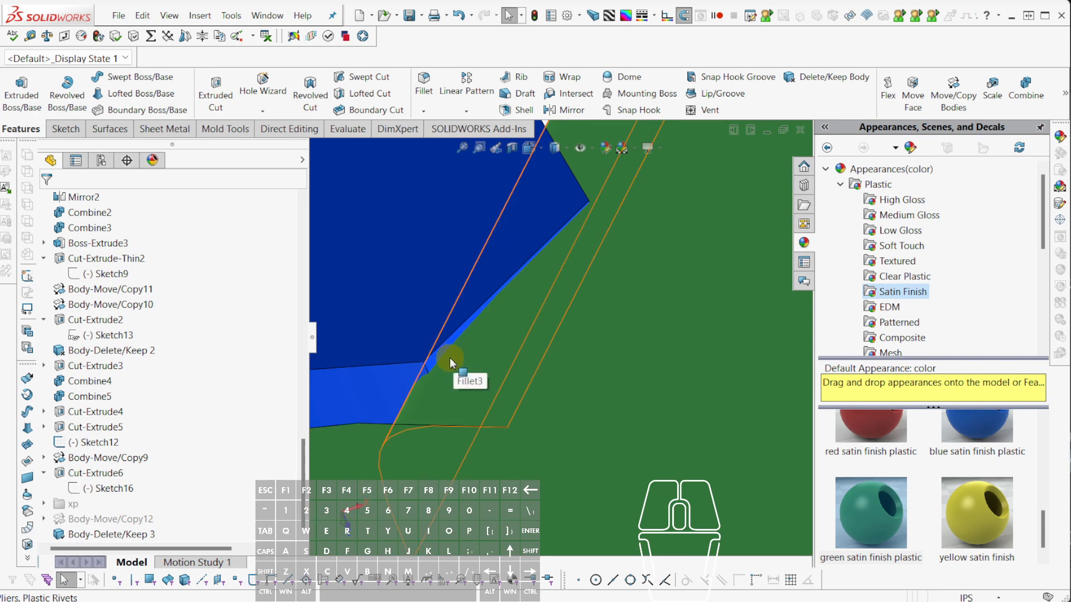
pyautogui.click(435, 358)
pyautogui.moveTo(435, 358); pyautogui.dragTo(520, 333, button='middle')
pyautogui.hotkey('ctrl', 'z')
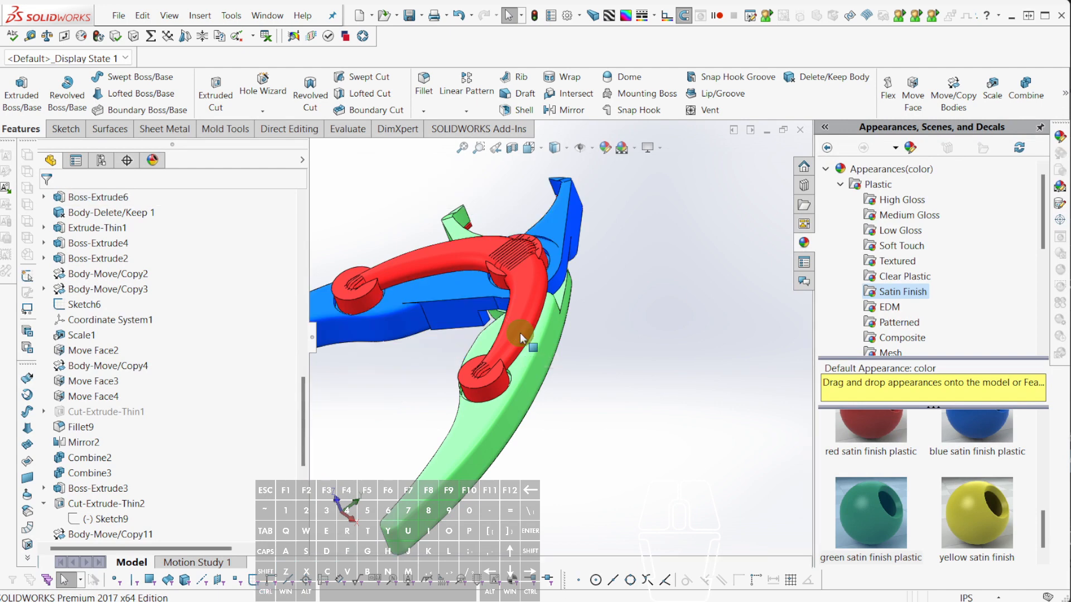
# With the model rolled back to just after Boss-Extrude6, pull that extrusion's small end face inward to shorten the web near the pivot.
pyautogui.moveTo(520, 333); pyautogui.dragTo(593, 131, button='middle')
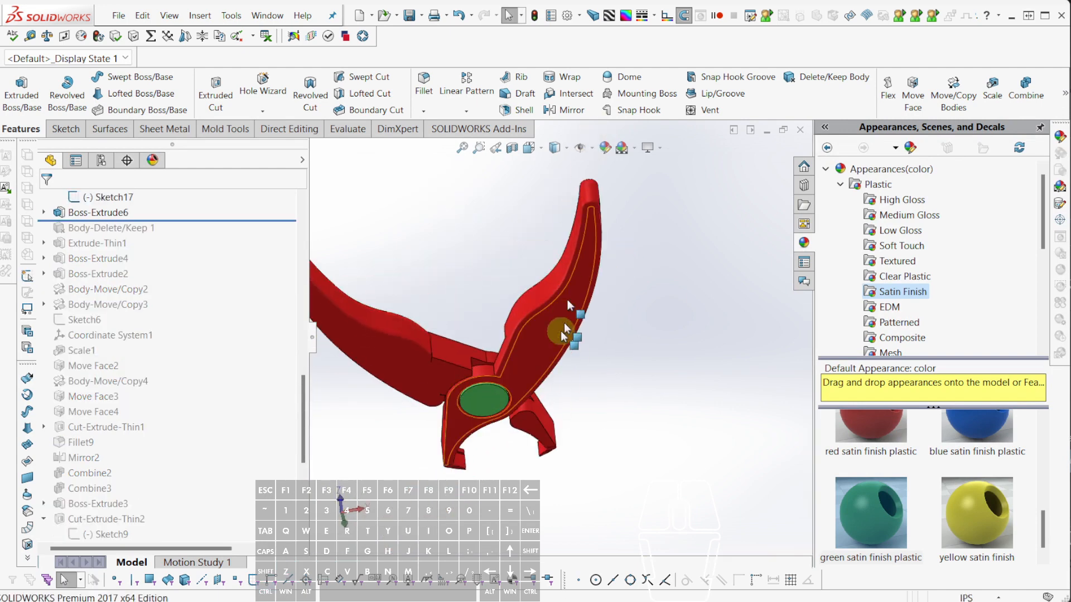
pyautogui.moveTo(561, 328); pyautogui.dragTo(525, 230, button='middle')
pyautogui.scroll(-8, 478, 377)
pyautogui.moveTo(508, 375); pyautogui.dragTo(497, 389, button='middle')
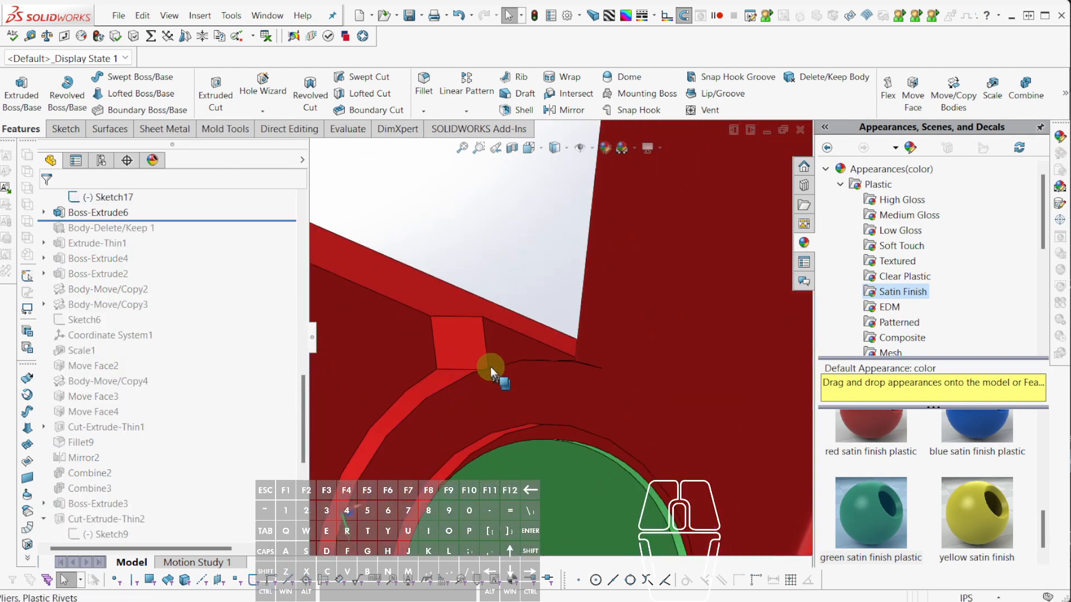
pyautogui.click(478, 348)
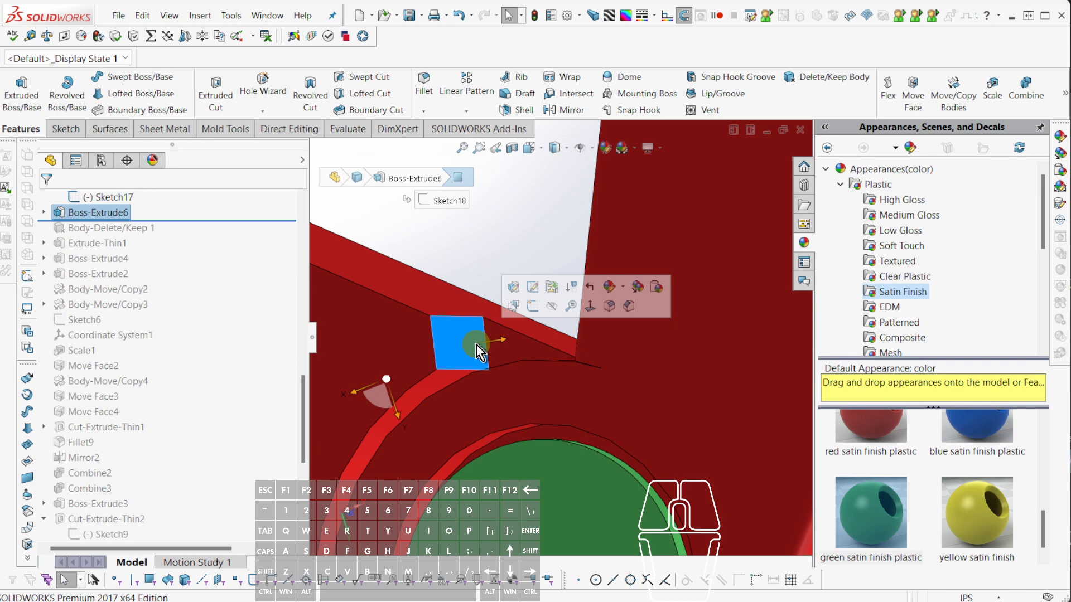
pyautogui.moveTo(504, 341); pyautogui.dragTo(449, 347)
pyautogui.click(513, 256)
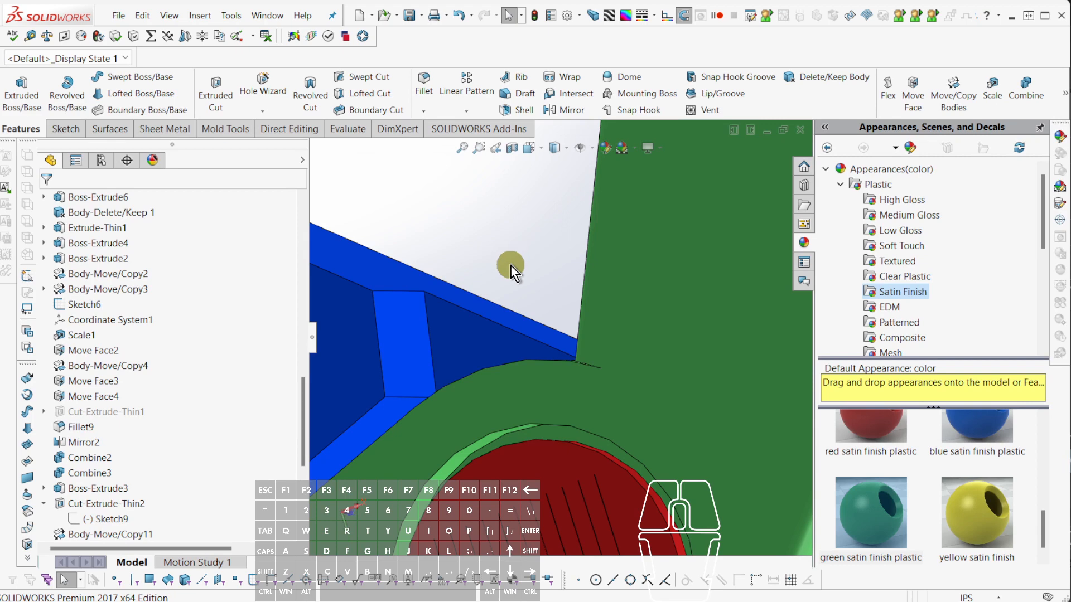
# Suppress the Body-Move/Copy12 feature again to bring the blue handle into its closed position.
pyautogui.moveTo(510, 265); pyautogui.dragTo(558, 382, button='middle')
pyautogui.scroll(-5, 139, 474)
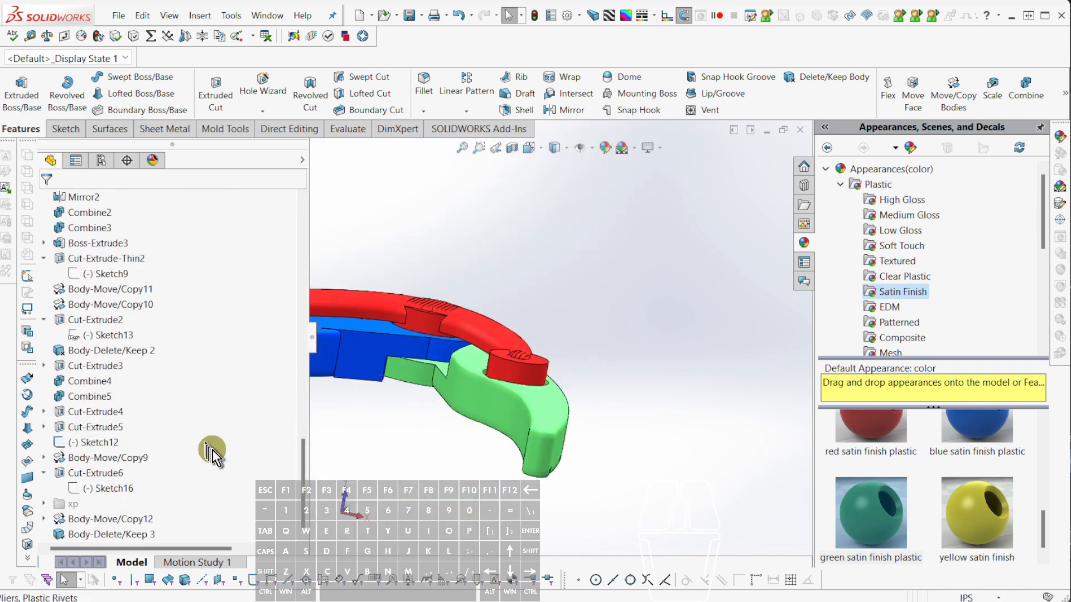
pyautogui.click(119, 519)
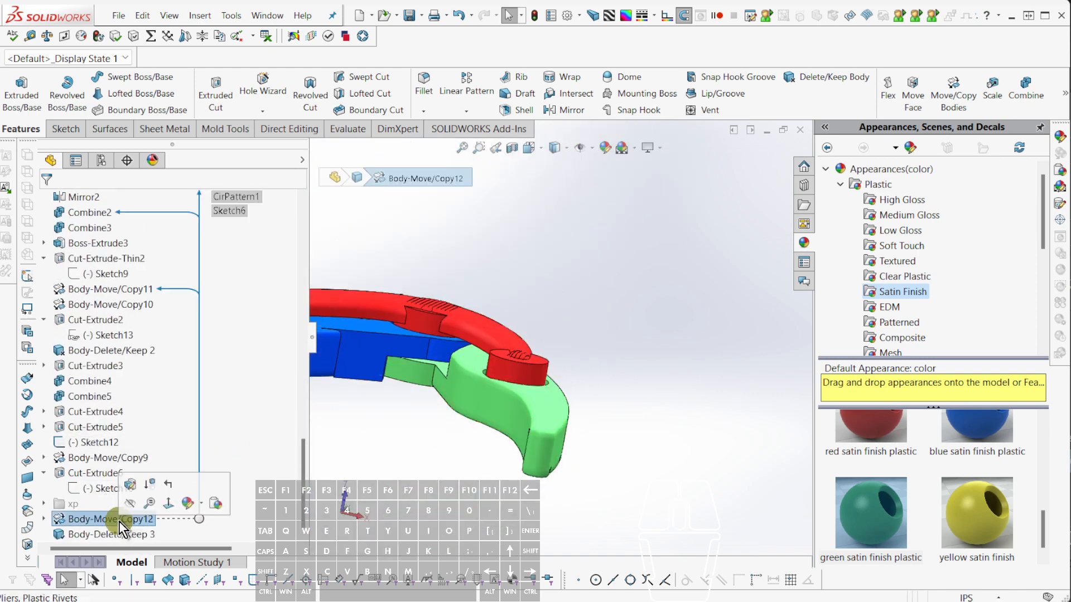
pyautogui.hotkey('shift', 's')
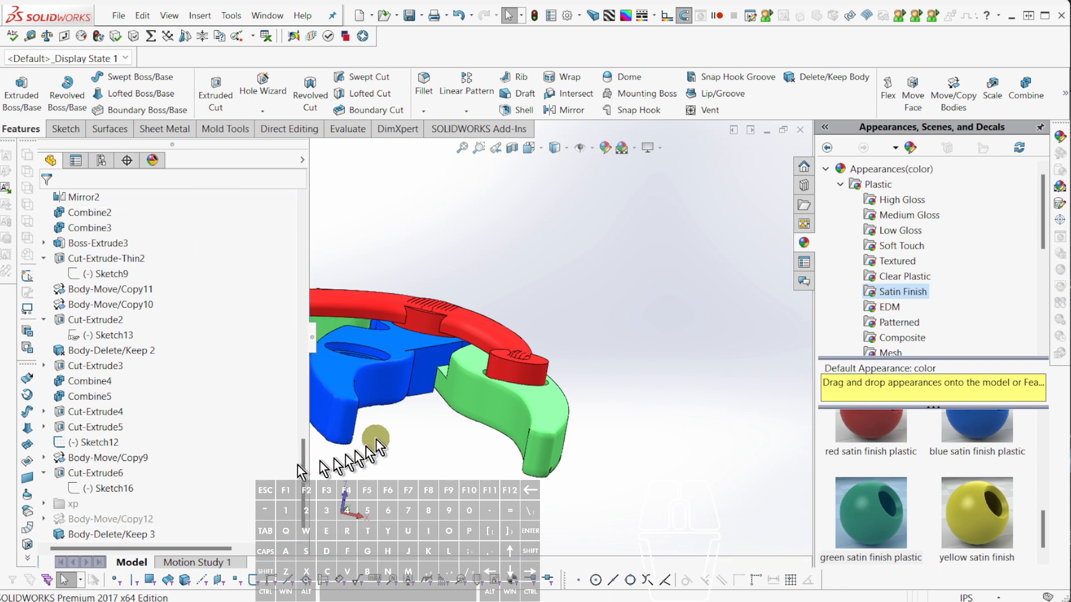
# Find the feature behind the web's end face near the pivot and show its profile sketch, Sketch18, on the model.
pyautogui.scroll(-10, 423, 216)
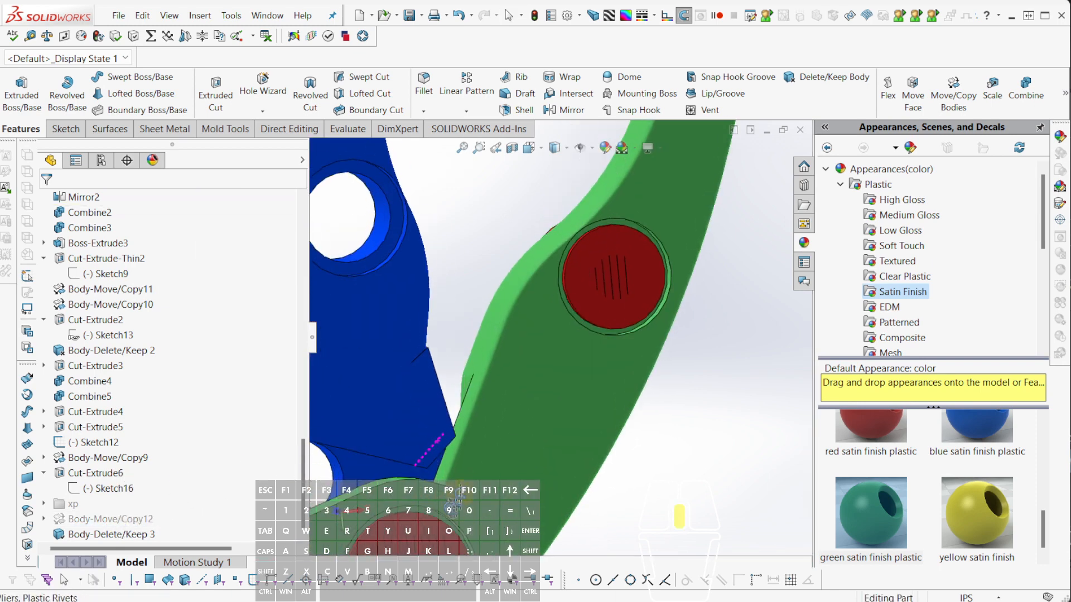
pyautogui.scroll(-6, 452, 495)
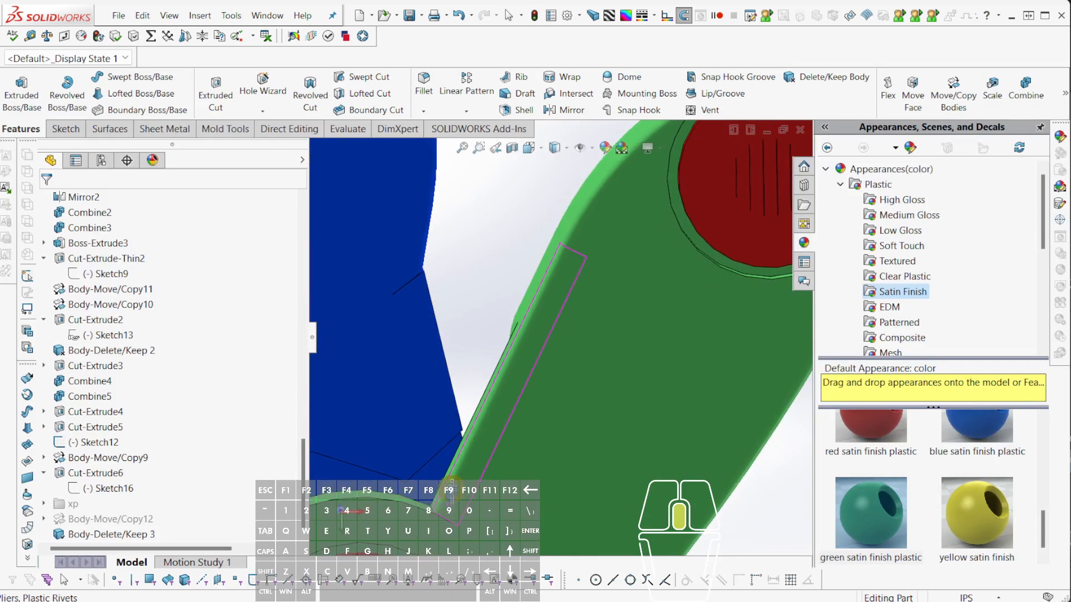
pyautogui.scroll(-2, 451, 484)
pyautogui.click(434, 470)
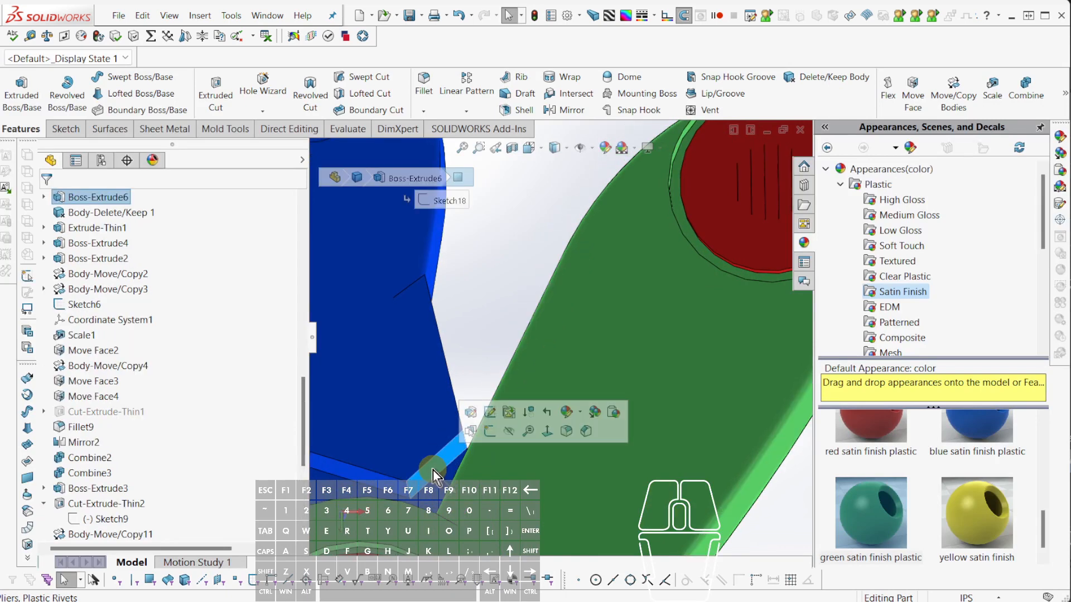
pyautogui.click(44, 197)
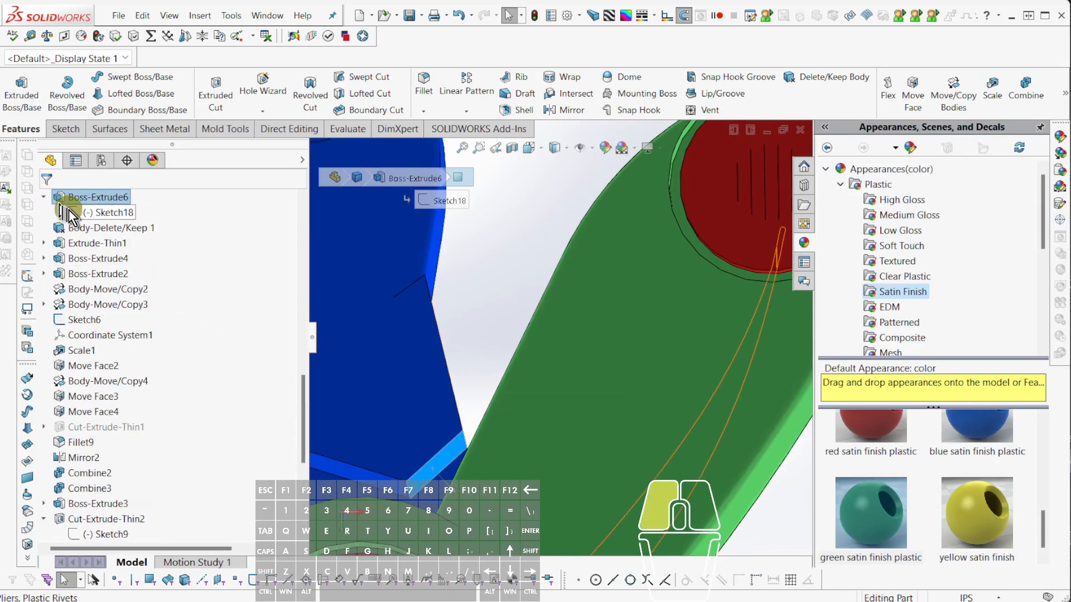
pyautogui.click(70, 213)
pyautogui.scroll(5, 569, 326)
pyautogui.scroll(-6, 404, 353)
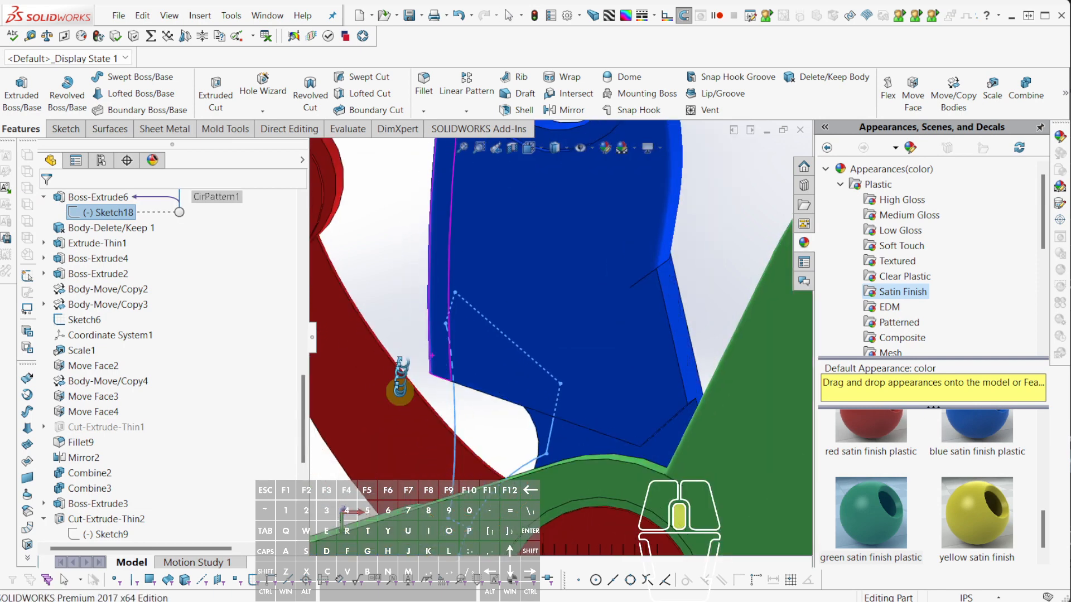
pyautogui.click(97, 218)
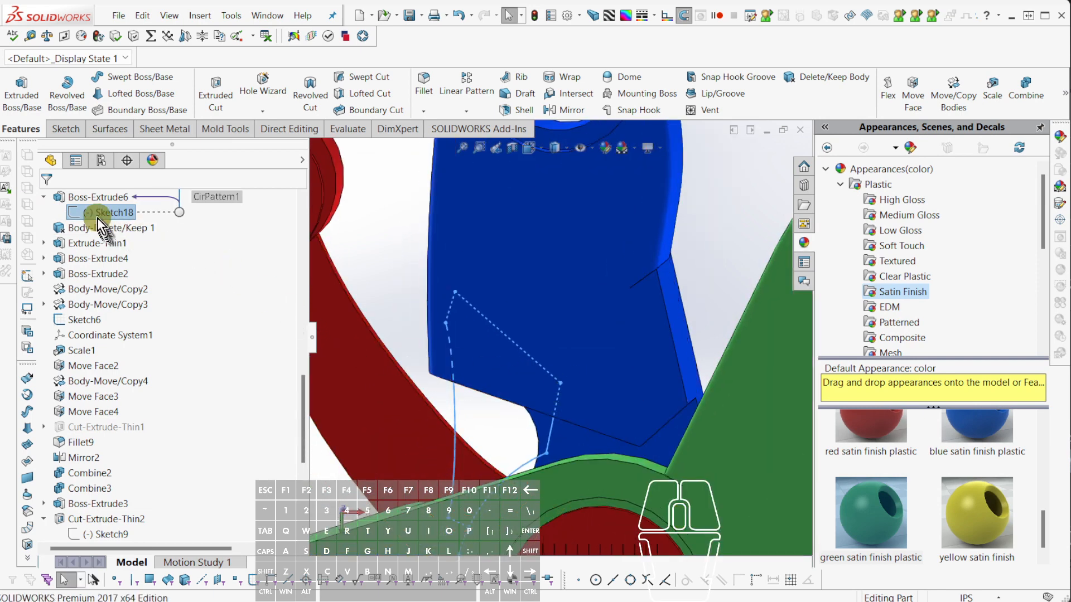
pyautogui.rightClick(96, 216)
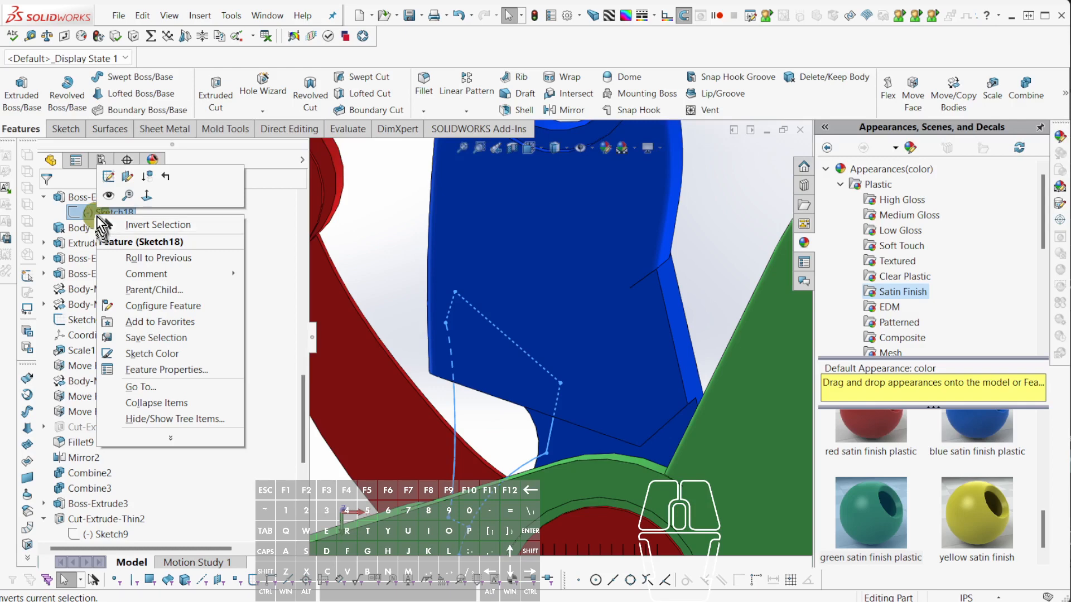
pyautogui.click(116, 210)
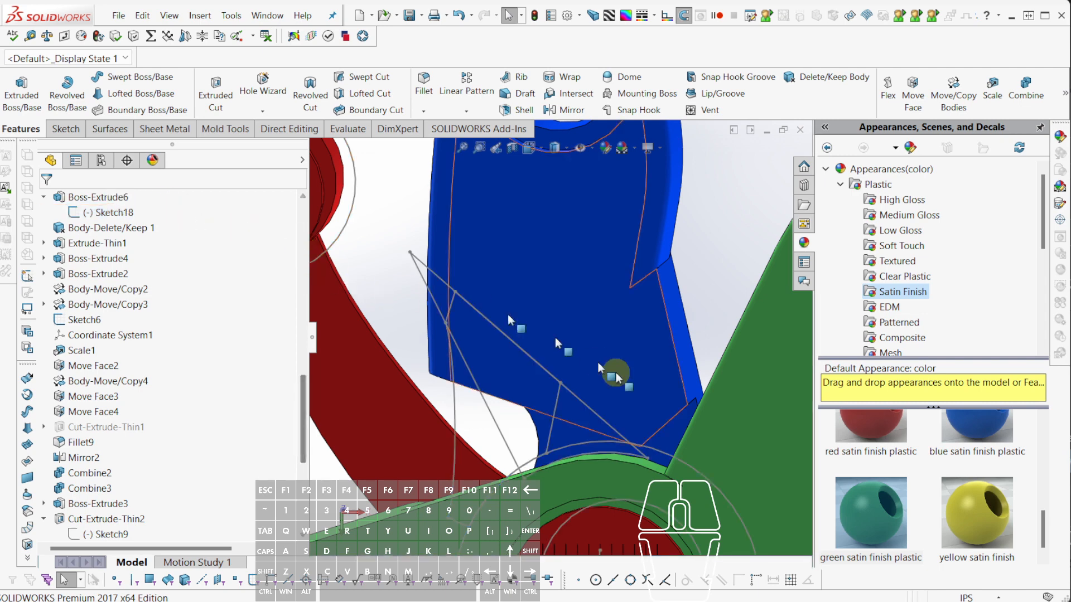
# Move the lower endpoint of the short end line in the web's profile sketch along the pivot arc toward the green handle.
pyautogui.scroll(-2, 643, 420)
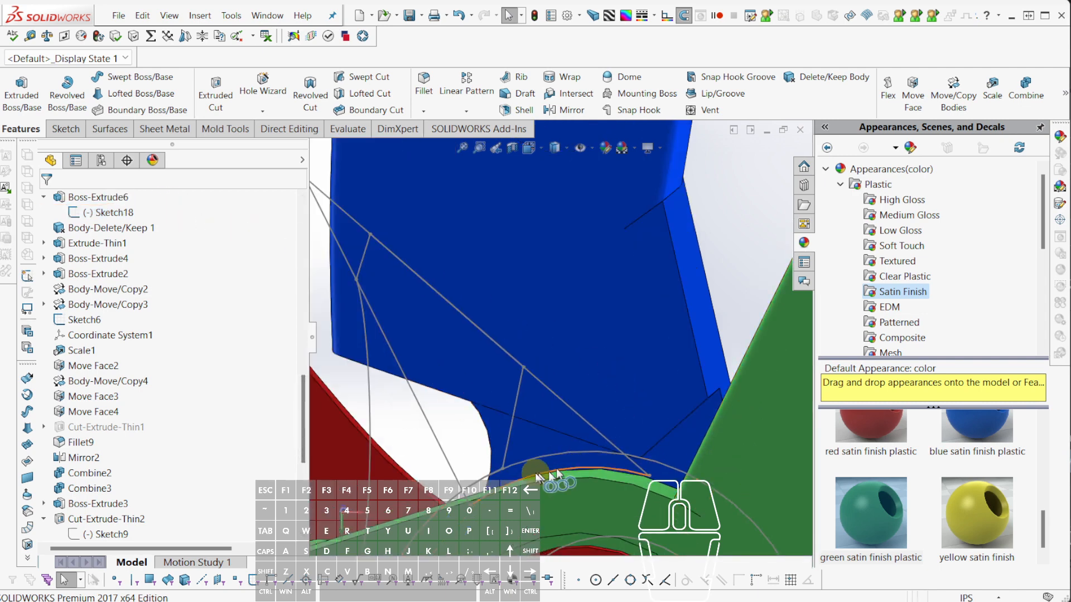
pyautogui.moveTo(504, 468); pyautogui.dragTo(530, 471)
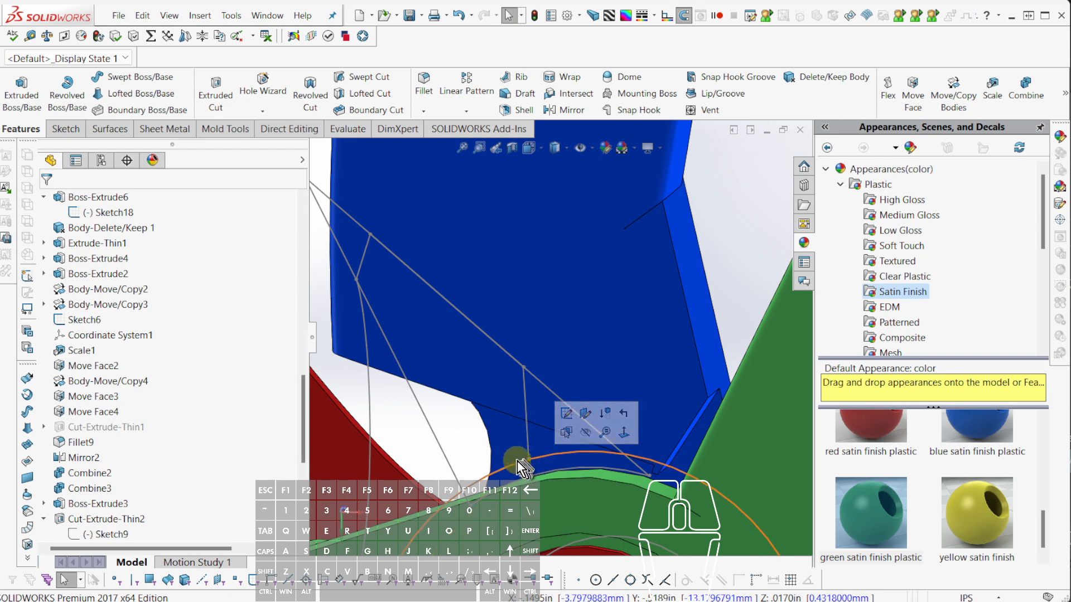
pyautogui.click(480, 453)
pyautogui.moveTo(528, 457); pyautogui.dragTo(546, 457)
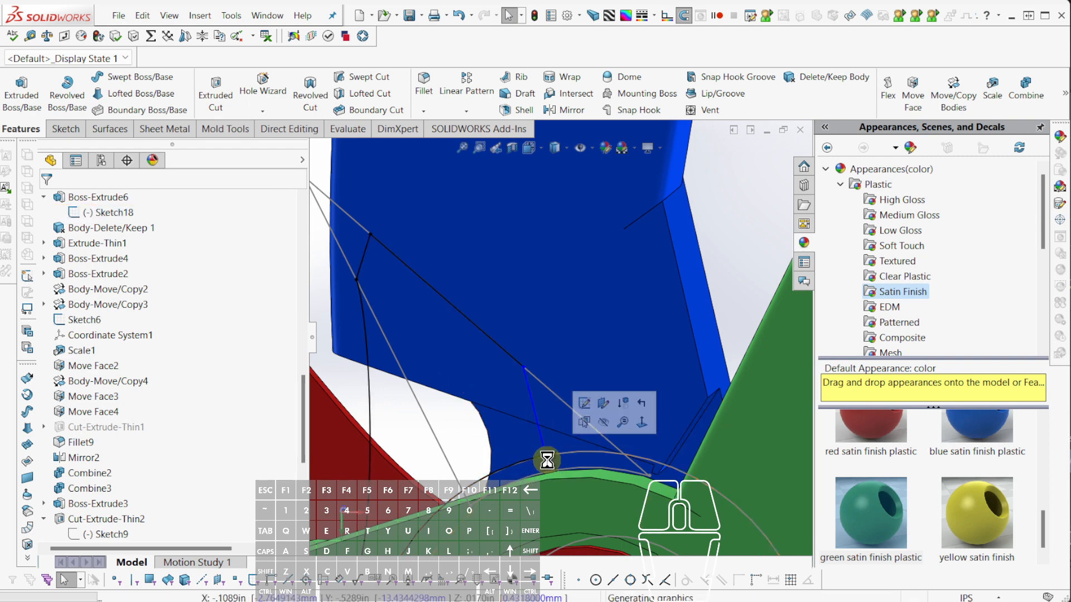
# Unsuppress the Body-Move/Copy12 feature to return the blue handle to its open position.
pyautogui.scroll(8, 675, 450)
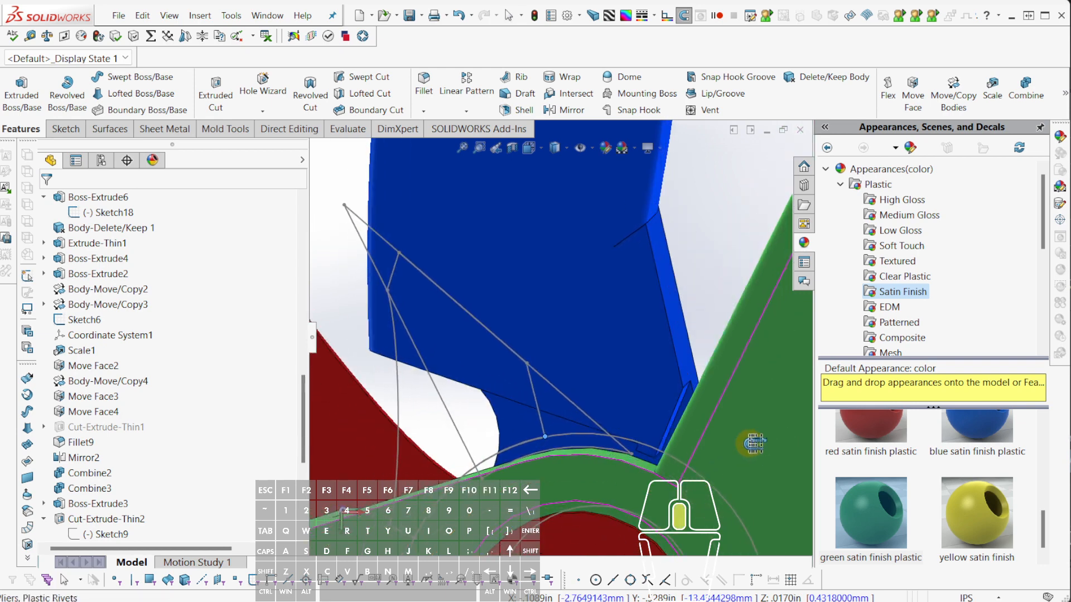
pyautogui.scroll(3, 654, 386)
pyautogui.moveTo(655, 386); pyautogui.dragTo(628, 562, button='middle')
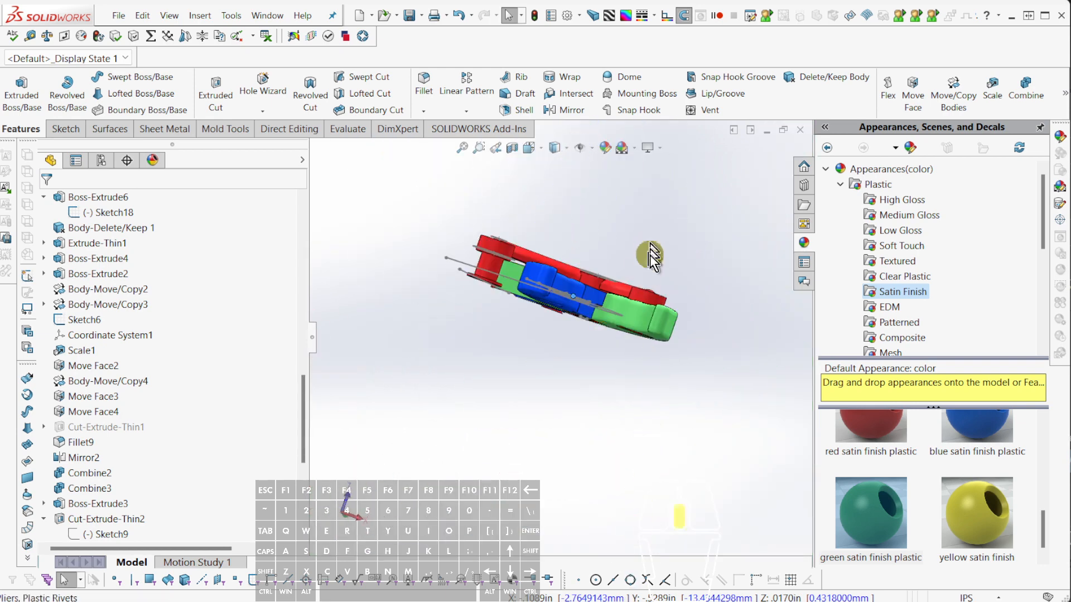
pyautogui.moveTo(650, 257); pyautogui.dragTo(629, 479, button='middle')
pyautogui.moveTo(660, 353); pyautogui.dragTo(666, 334, button='middle')
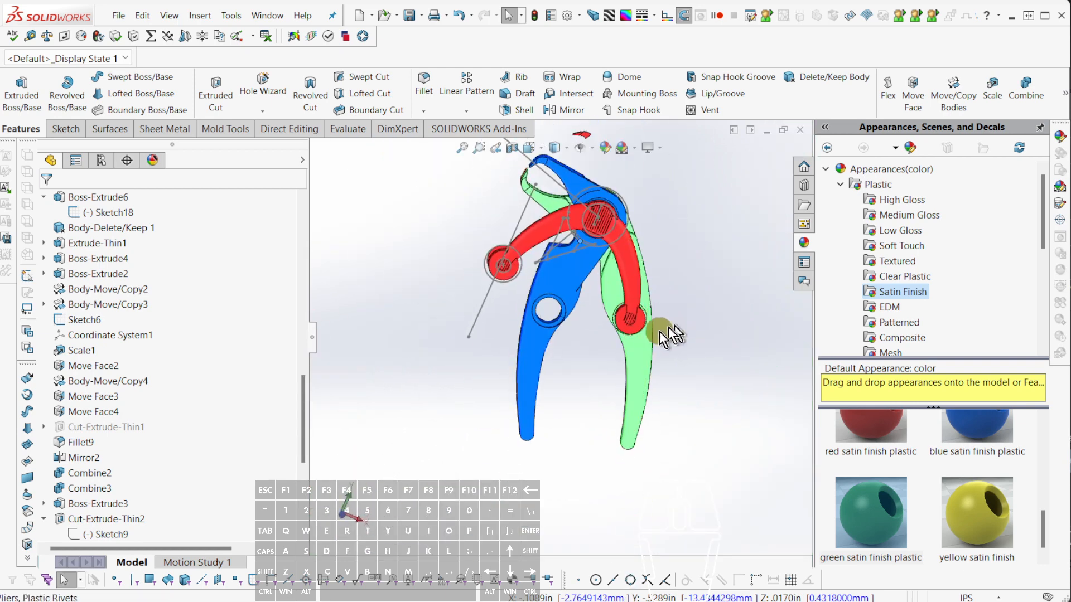
pyautogui.scroll(-6, 168, 491)
pyautogui.click(133, 519)
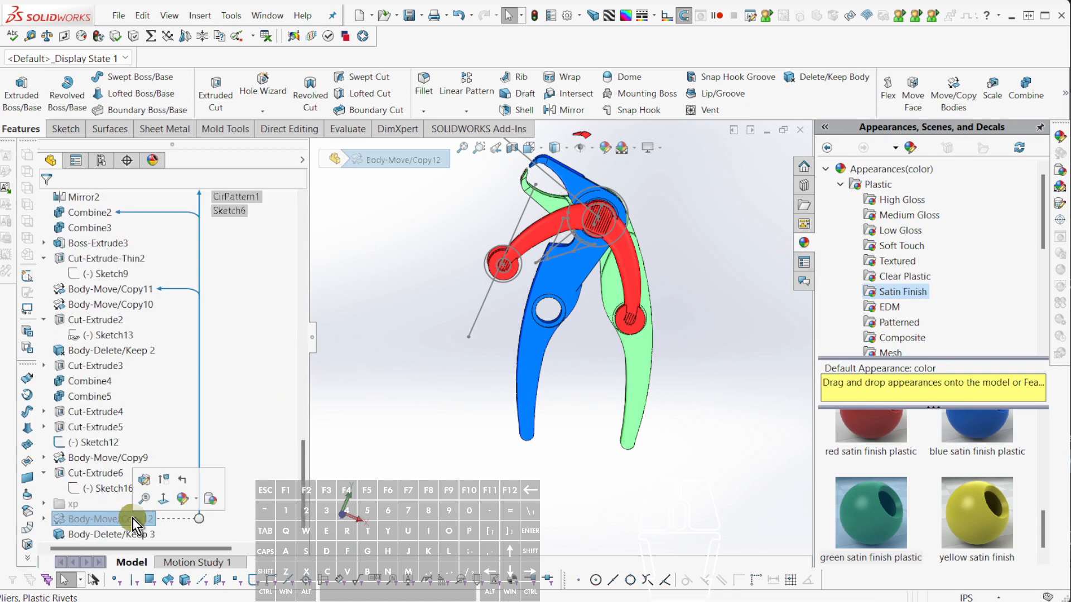
pyautogui.hotkey('shift', 'u')
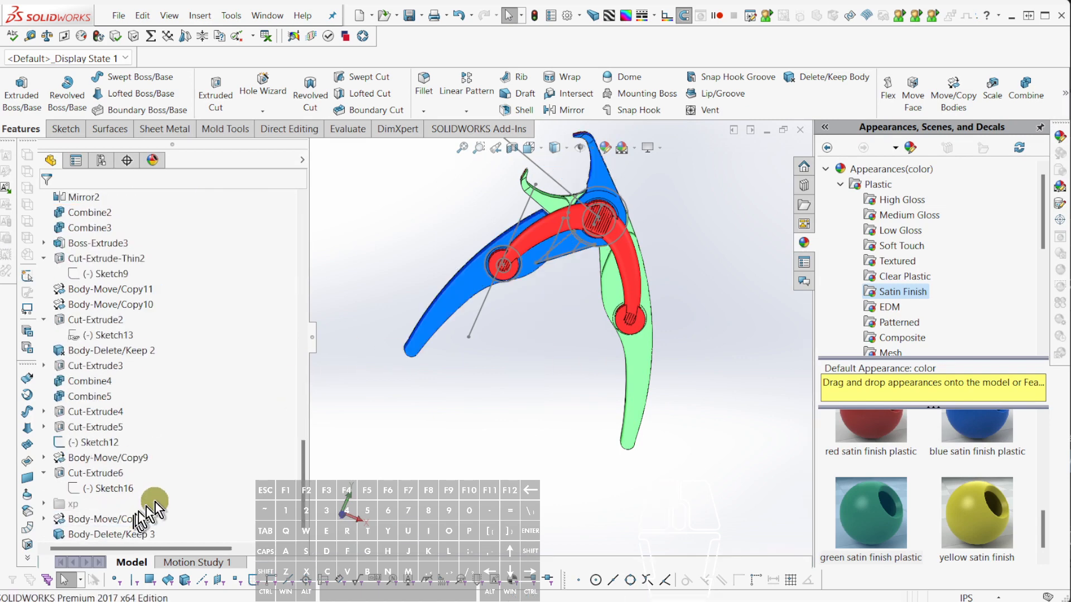
# Examine the reshaped web and its clearance to the green handle around the pivot with the pliers open.
pyautogui.moveTo(674, 335); pyautogui.dragTo(719, 257, button='middle')
pyautogui.scroll(-1, 647, 306)
pyautogui.moveTo(647, 313); pyautogui.dragTo(587, 316, button='middle')
pyautogui.scroll(5, 494, 359)
pyautogui.moveTo(530, 362); pyautogui.dragTo(560, 310, button='middle')
pyautogui.scroll(-4, 560, 310)
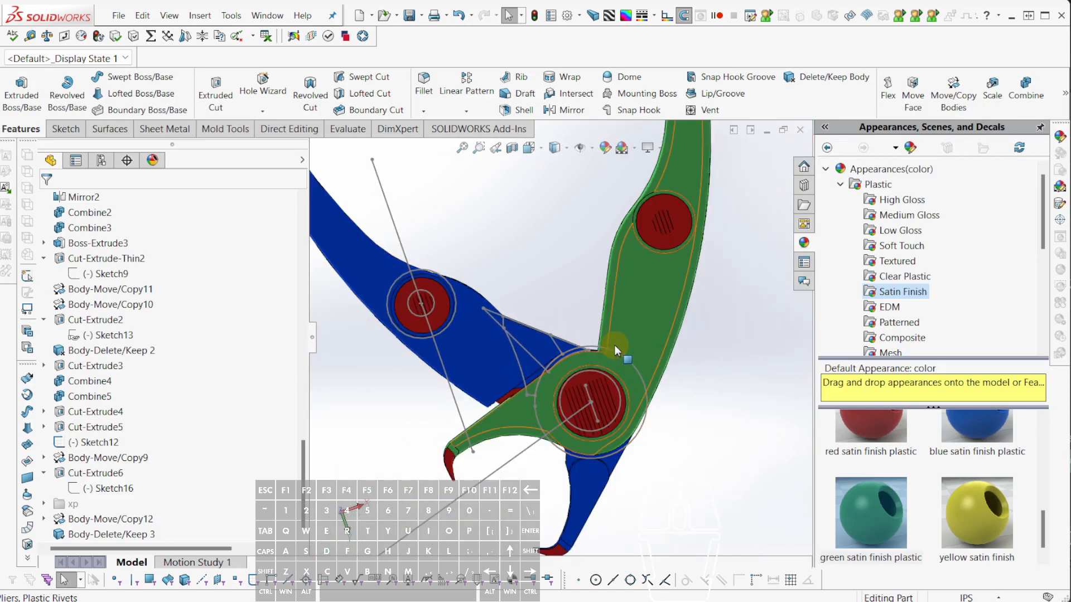
pyautogui.scroll(3, 611, 345)
pyautogui.moveTo(474, 347); pyautogui.dragTo(621, 351, button='middle')
pyautogui.scroll(4, 620, 351)
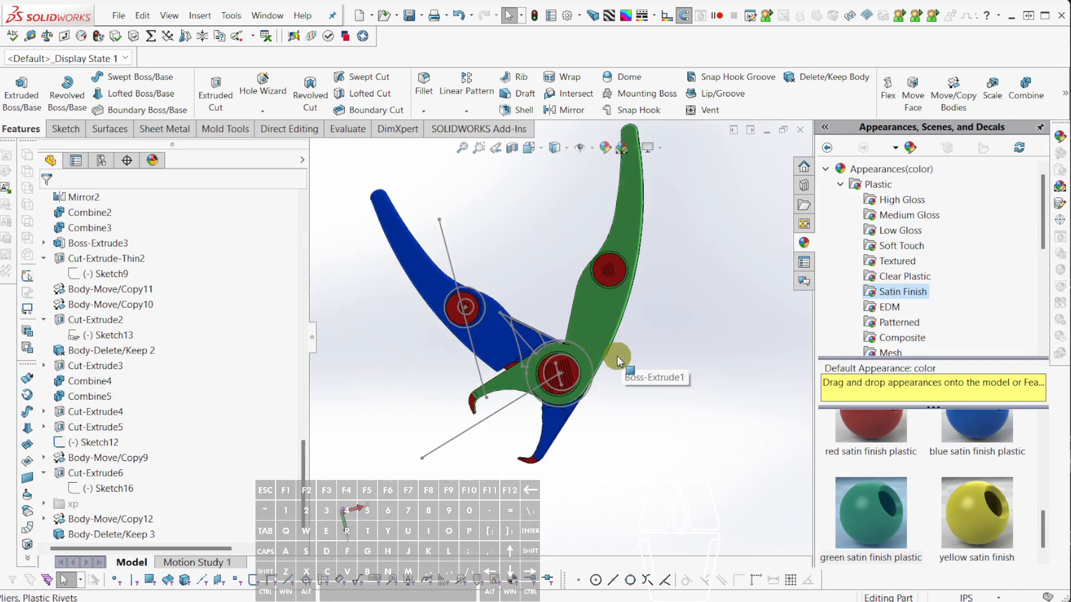
pyautogui.scroll(-3, 599, 342)
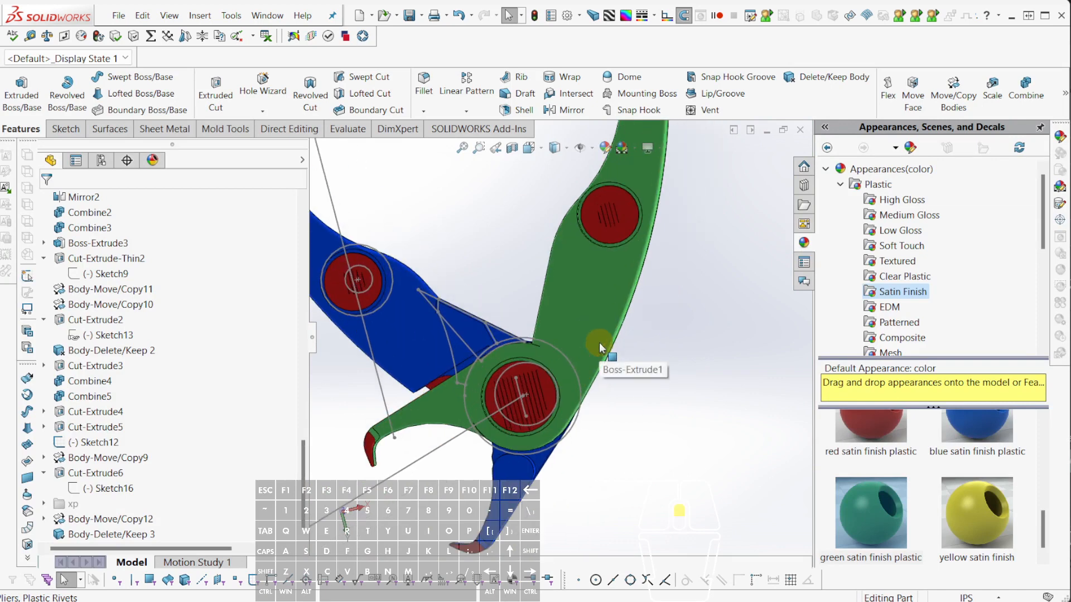
pyautogui.scroll(-3, 599, 342)
pyautogui.moveTo(599, 343); pyautogui.dragTo(532, 358, button='middle')
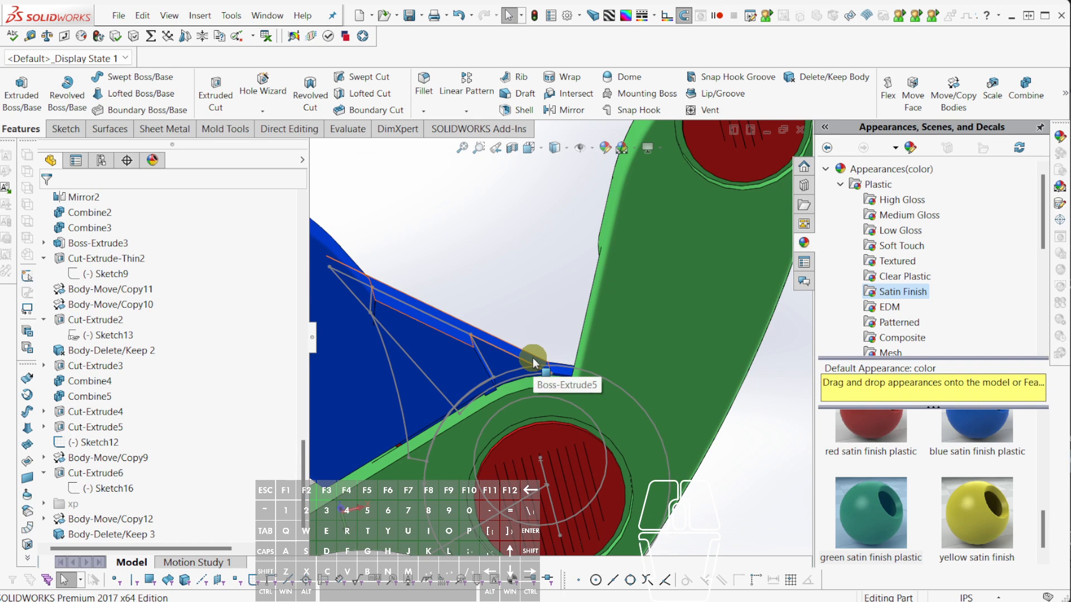
pyautogui.scroll(-2, 550, 375)
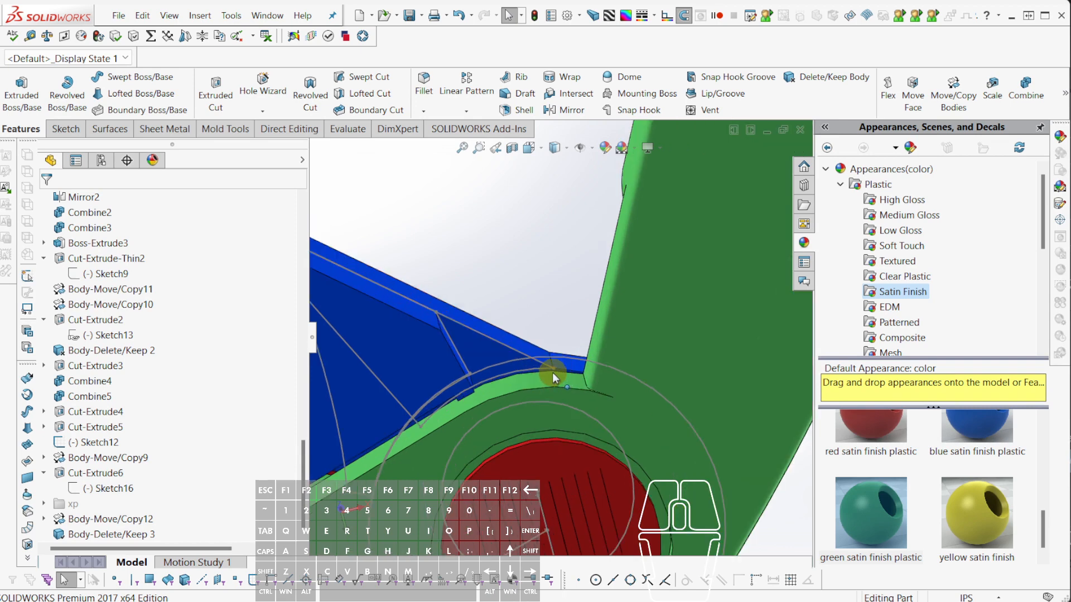
pyautogui.scroll(2, 532, 390)
pyautogui.scroll(-5, 532, 390)
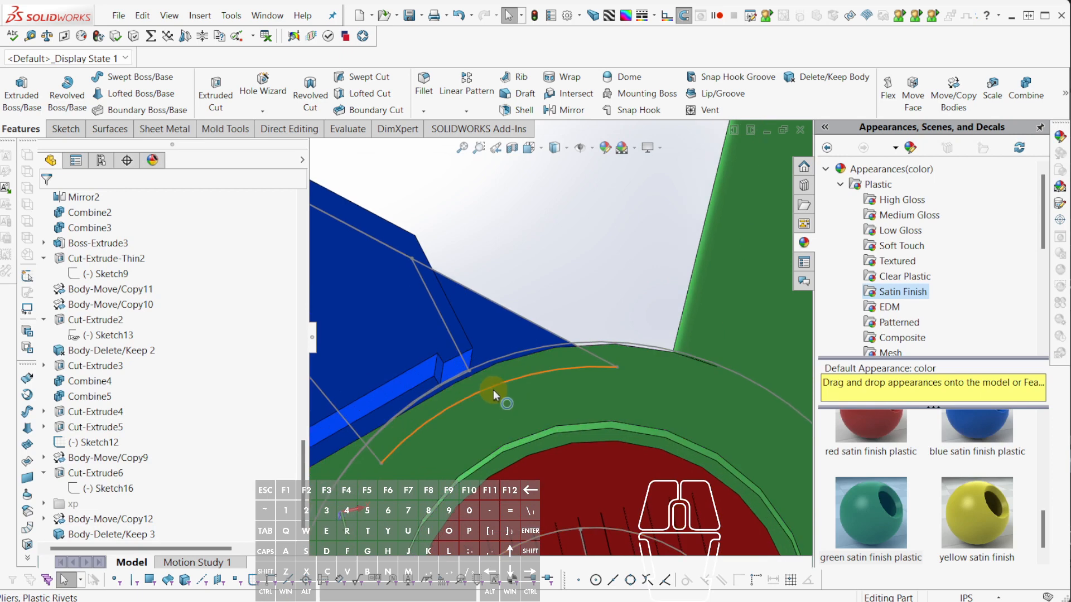
pyautogui.scroll(8, 509, 258)
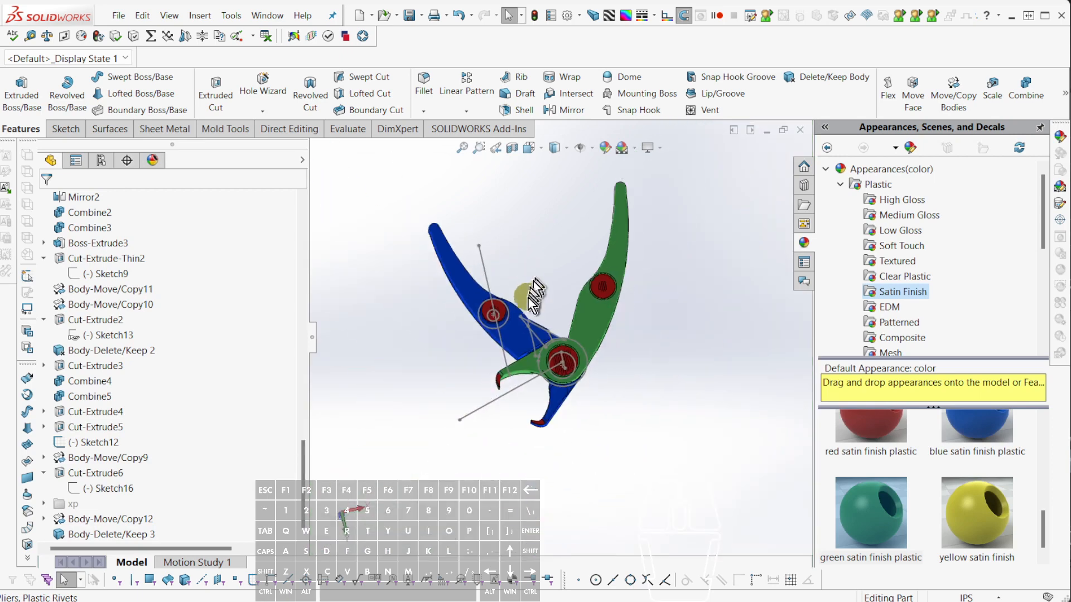
pyautogui.moveTo(527, 297); pyautogui.dragTo(567, 207, button='middle')
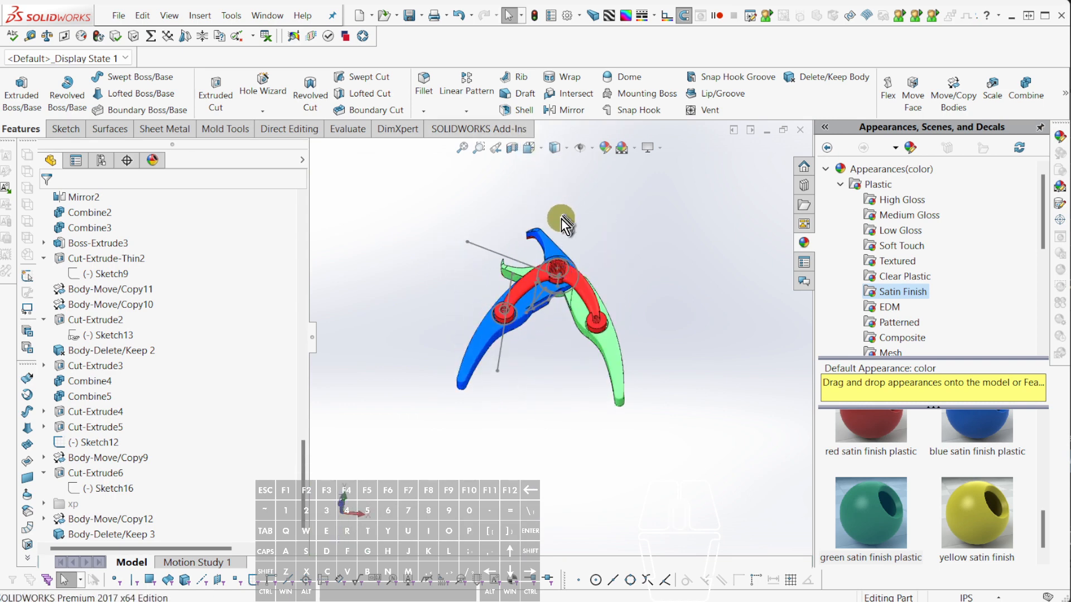
# Export the pliers as a STEP AP214 file, using the file name 1024a Pliers, Plastic Rivets.STEP.
pyautogui.moveTo(559, 229); pyautogui.dragTo(425, 227, button='middle')
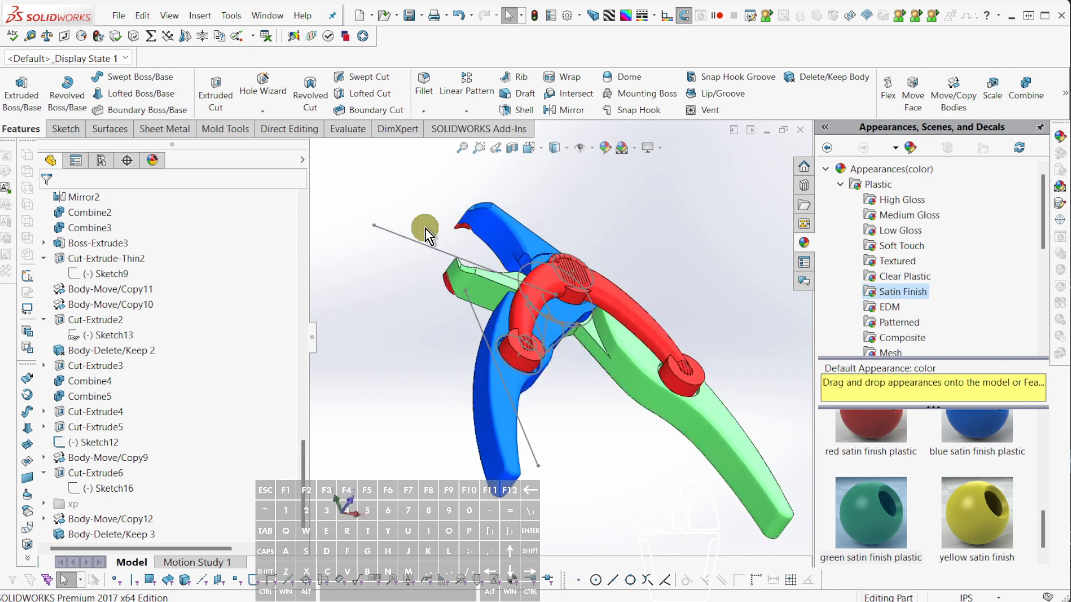
pyautogui.hotkey('alt', 'f')
pyautogui.press('a')
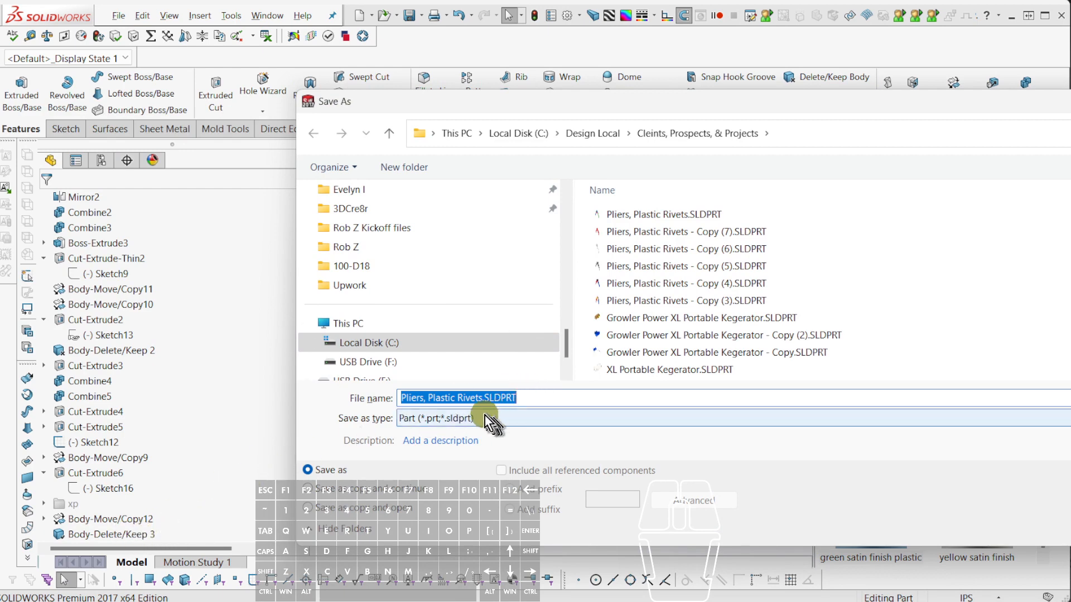
pyautogui.click(435, 420)
pyautogui.press('s')
pyautogui.press('Return')
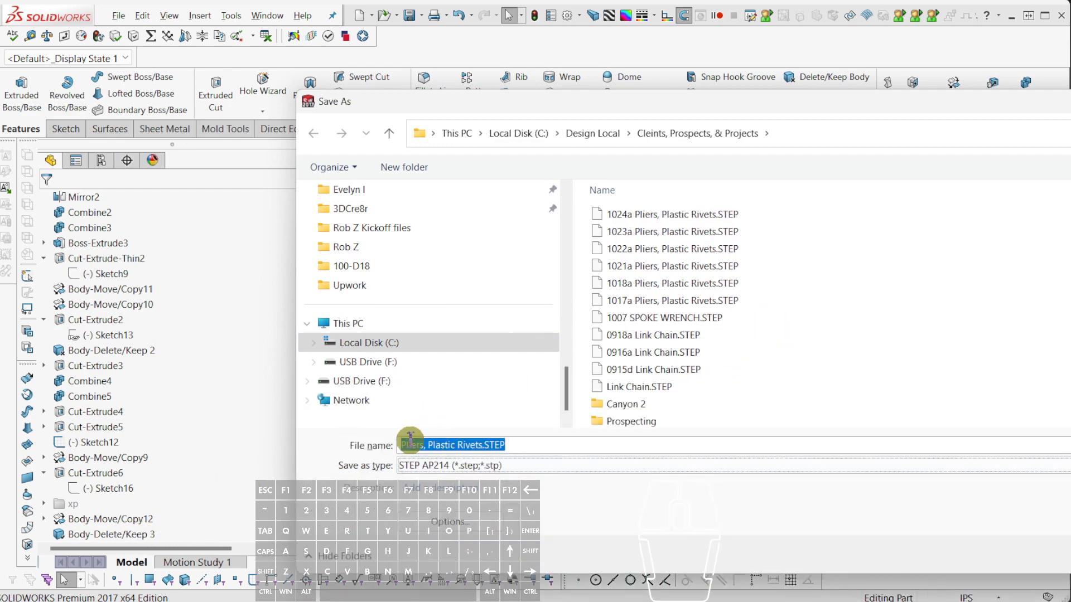
pyautogui.doubleClick(670, 218)
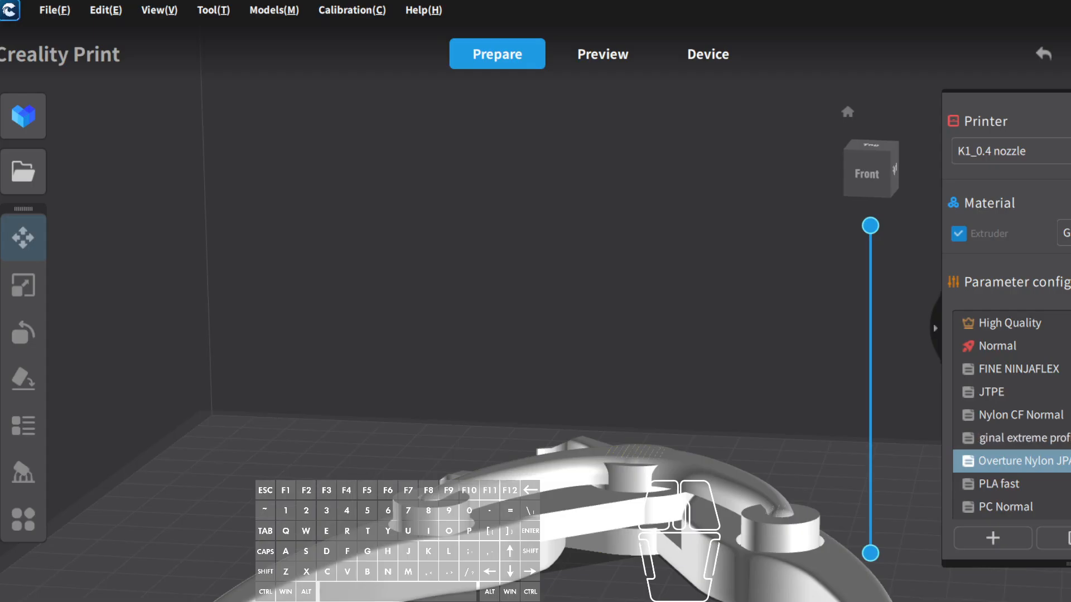
# Switch to Creality Print, replace the old pliers on the build plate with the updated STEP export, and slice it.
pyautogui.click(551, 481)
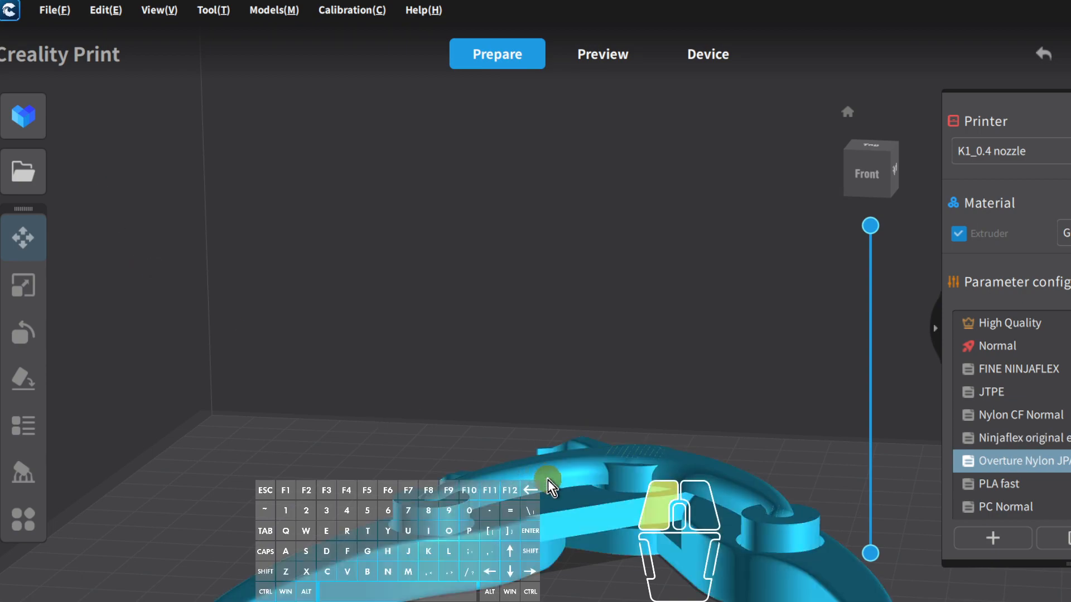
pyautogui.click(552, 473)
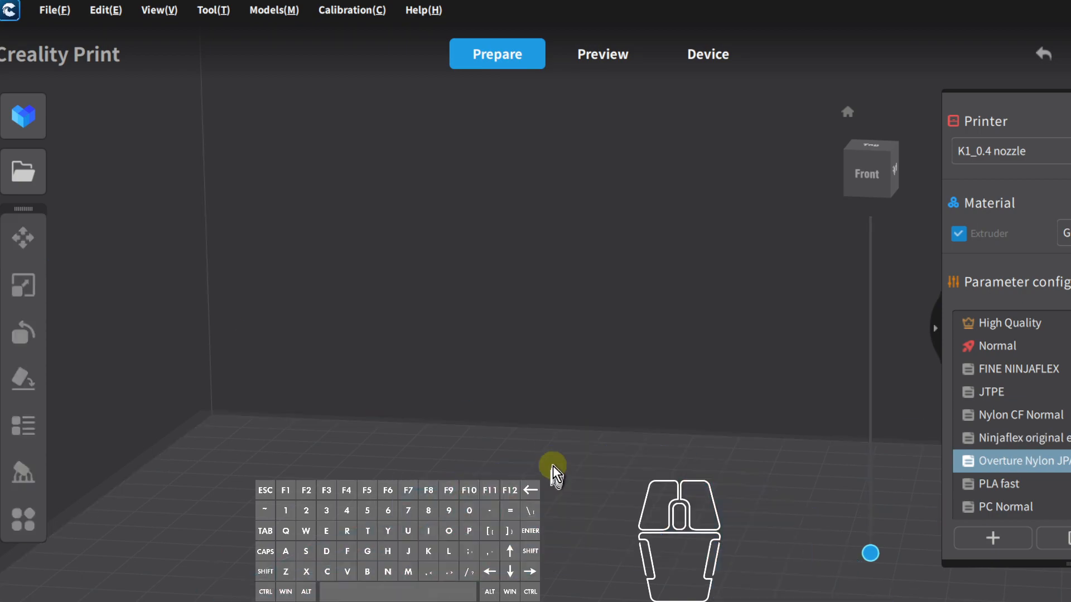
pyautogui.click(23, 171)
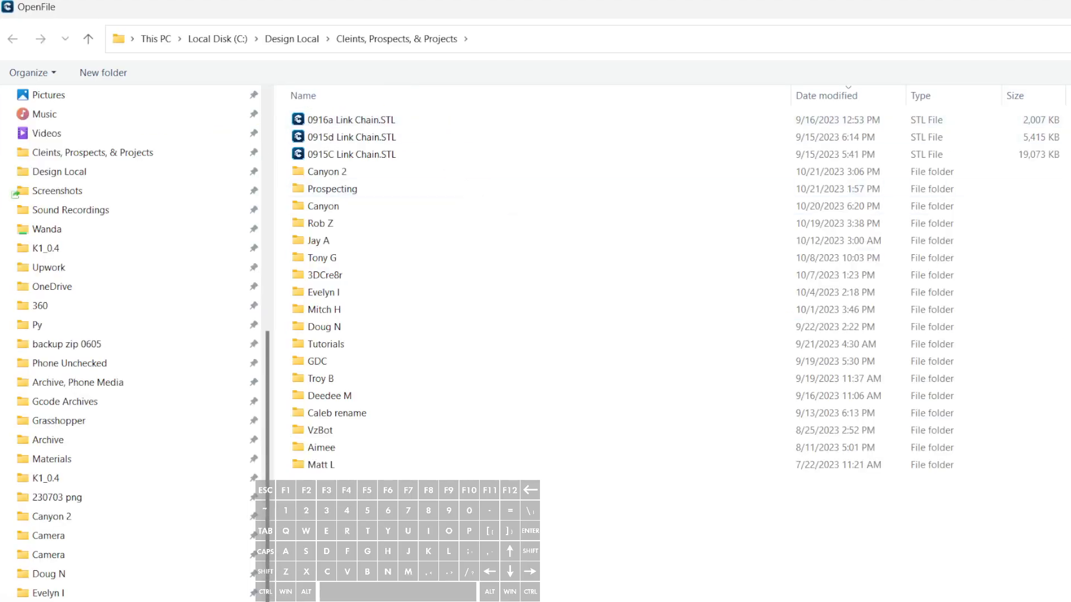
pyautogui.click(1010, 600)
pyautogui.doubleClick(350, 119)
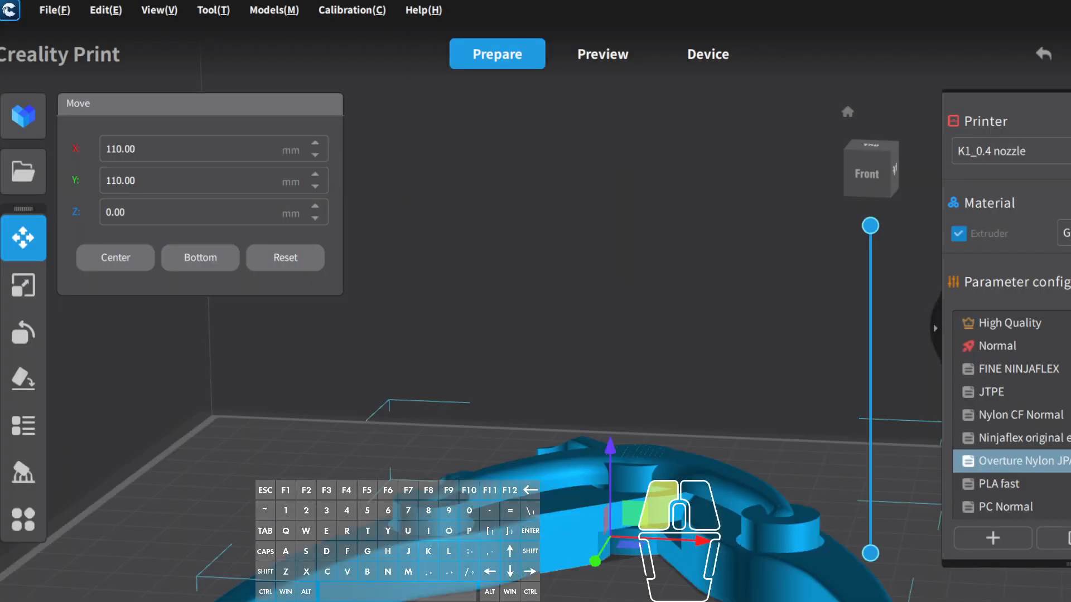
pyautogui.click(1045, 601)
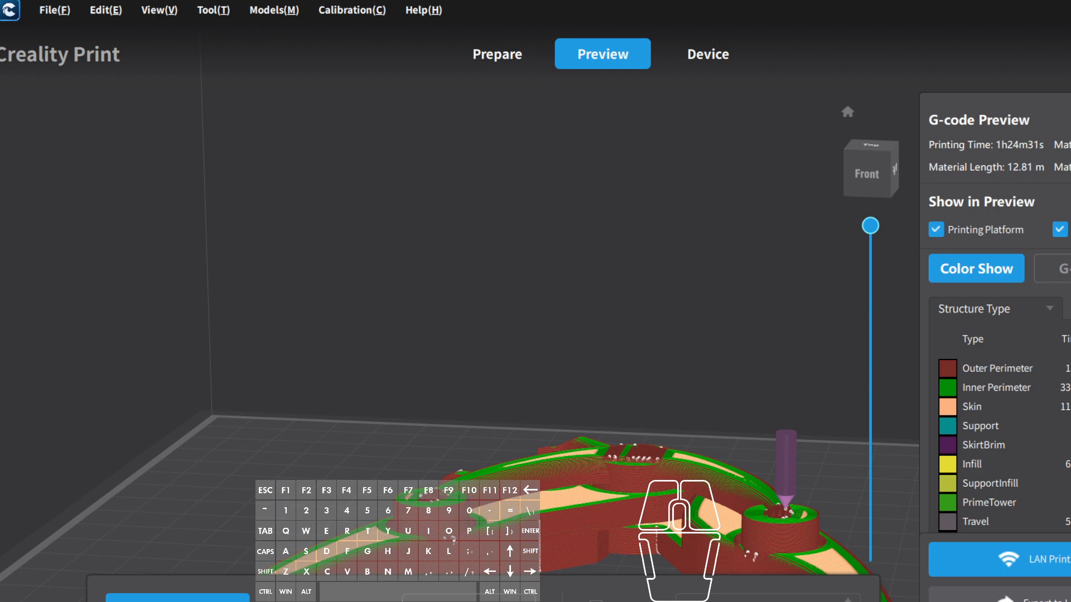
# Examine the sliced pliers' G-code preview around the pivot, rivets and web from above and from the front.
pyautogui.click(243, 601)
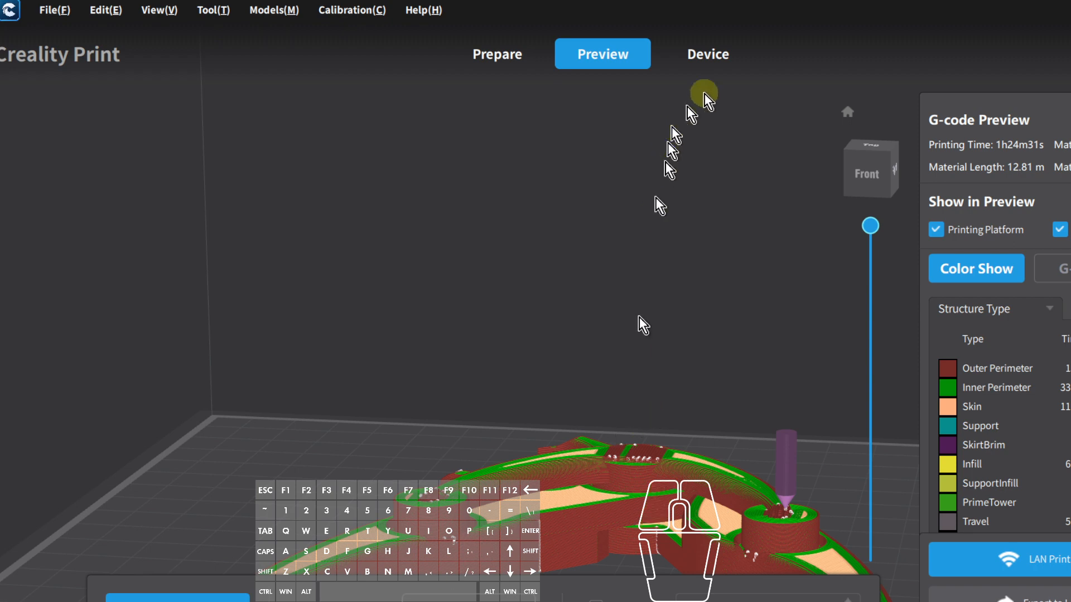
pyautogui.scroll(-5, 689, 304)
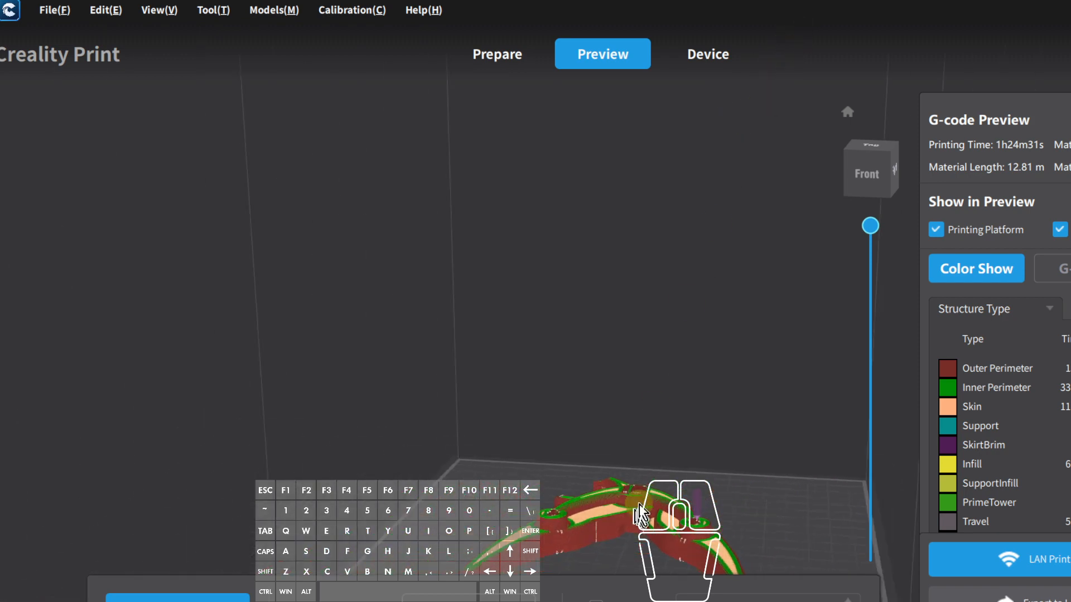
pyautogui.moveTo(622, 240); pyautogui.dragTo(631, 468, button='right')
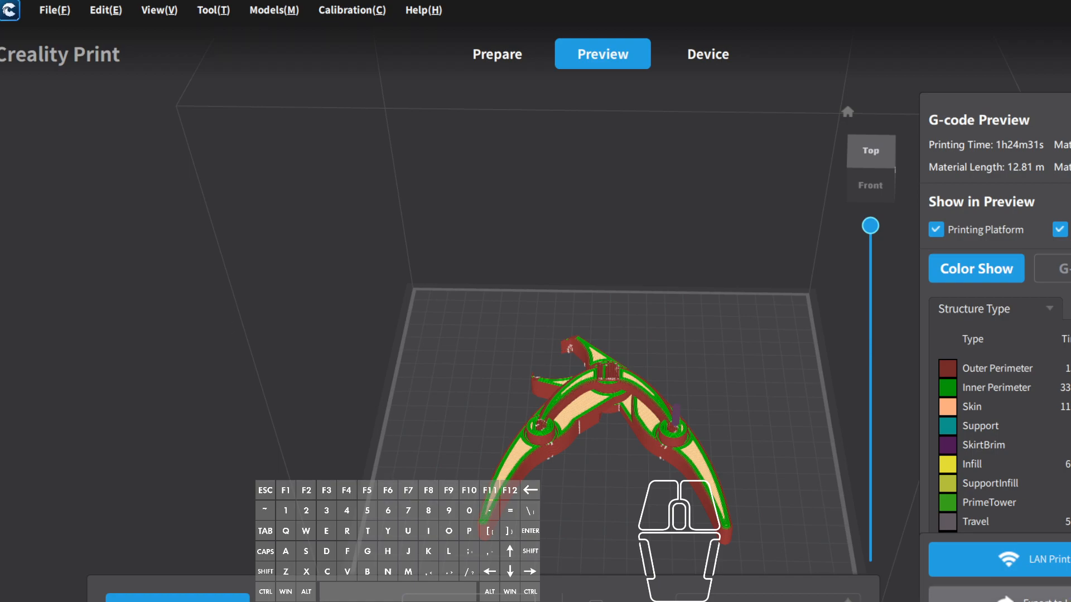
pyautogui.press('Escape')
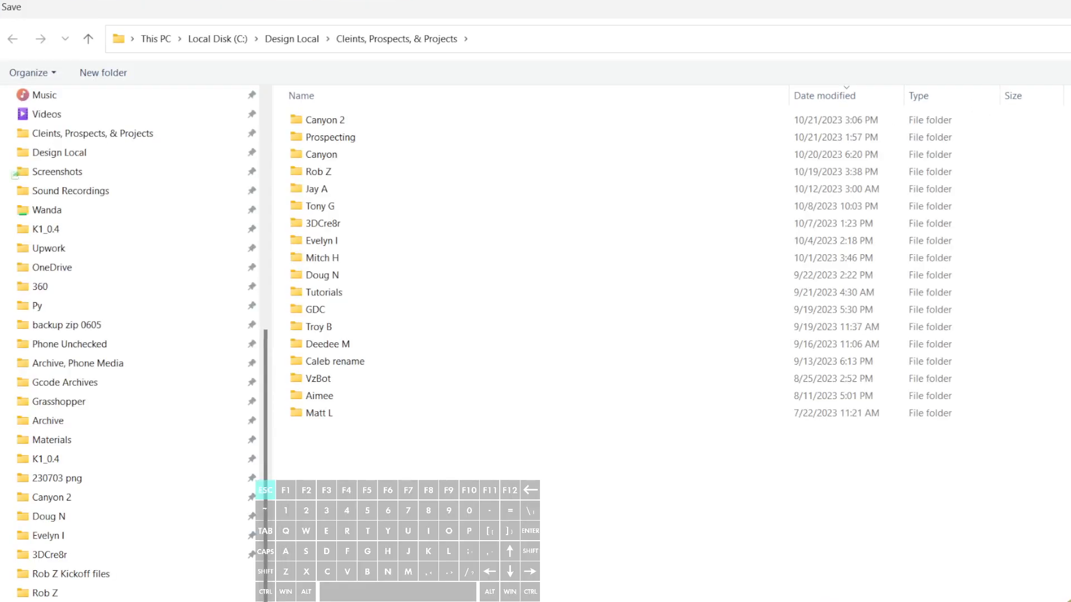
pyautogui.scroll(5, 570, 526)
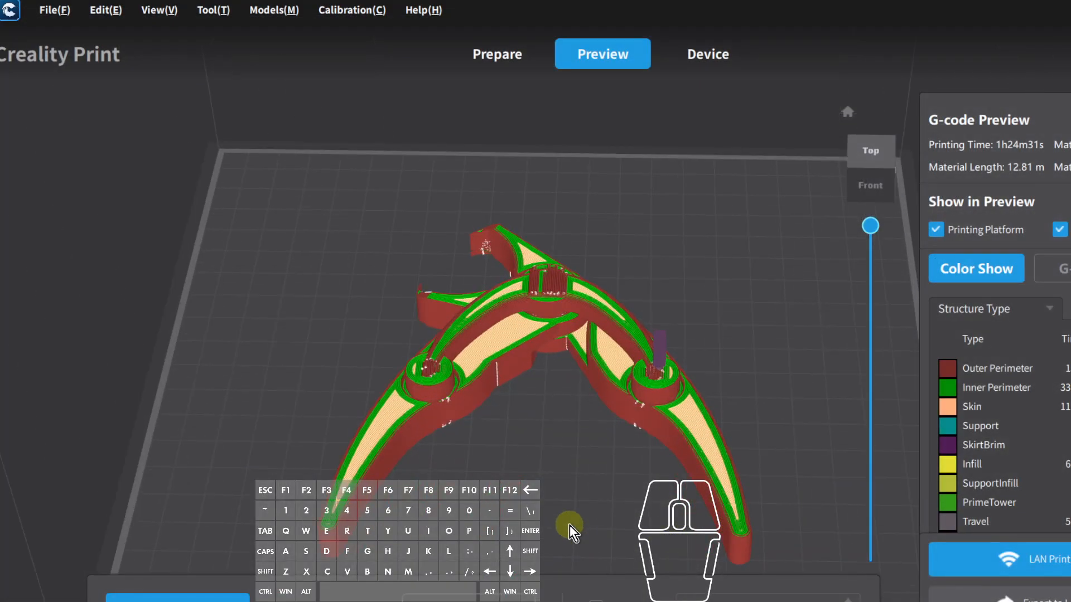
pyautogui.moveTo(569, 526); pyautogui.dragTo(566, 490, button='right')
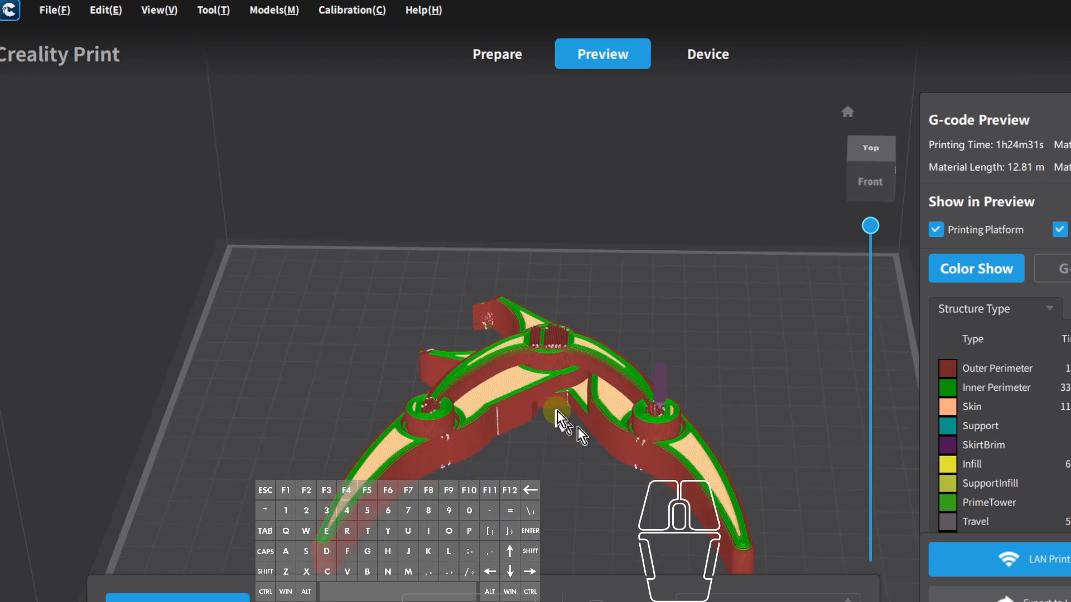
pyautogui.scroll(6, 564, 388)
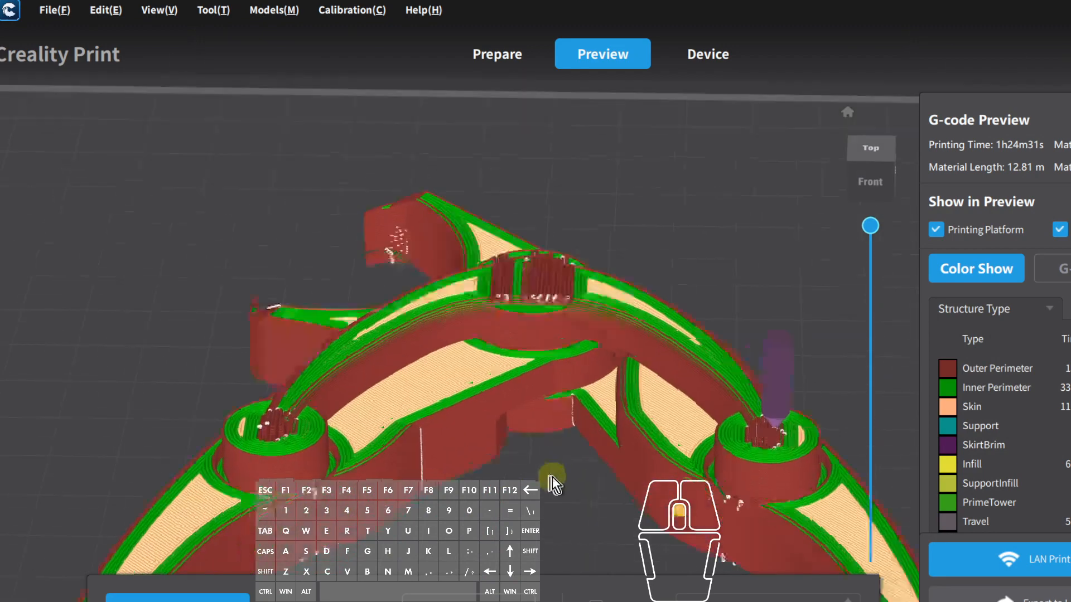
pyautogui.moveTo(552, 477); pyautogui.dragTo(540, 356, button='right')
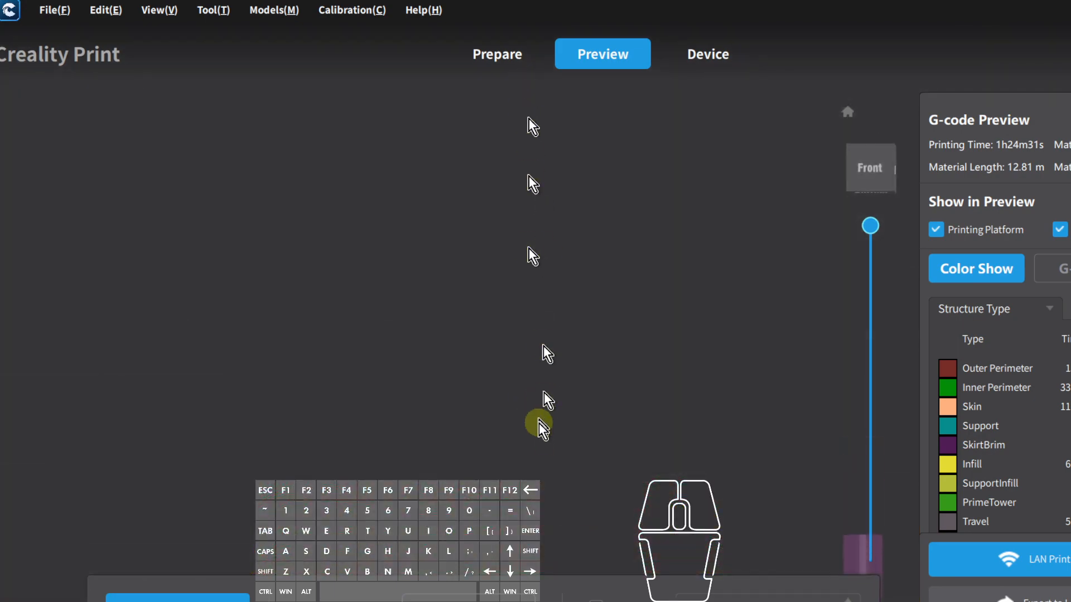
pyautogui.moveTo(541, 426); pyautogui.dragTo(554, 229, button='middle')
pyautogui.moveTo(554, 230); pyautogui.dragTo(579, 445, button='right')
pyautogui.scroll(-5, 580, 444)
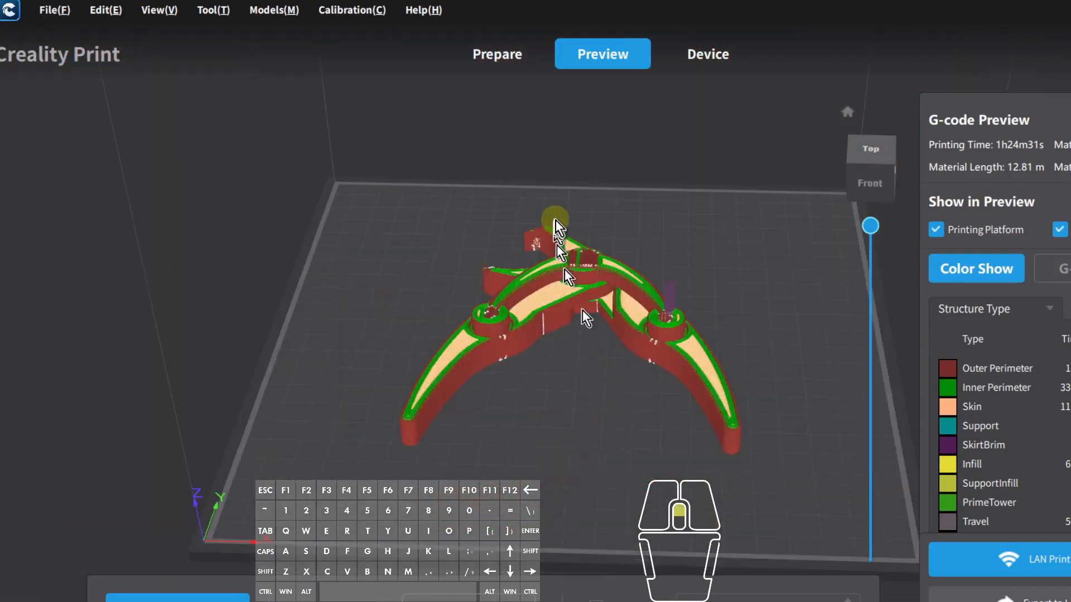
pyautogui.moveTo(555, 230); pyautogui.dragTo(663, 315, button='right')
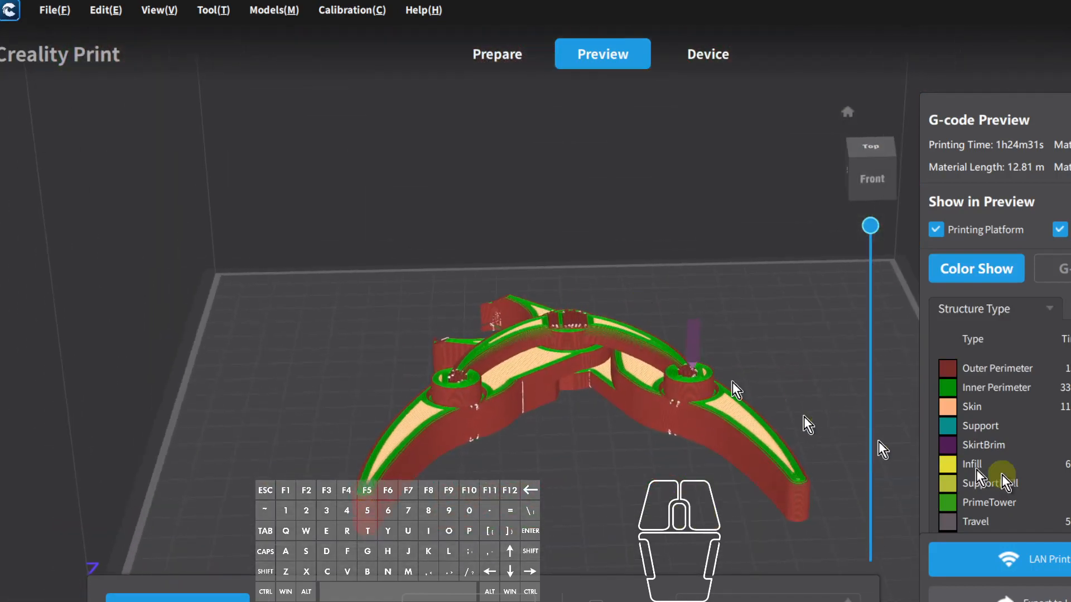
pyautogui.scroll(5, 820, 385)
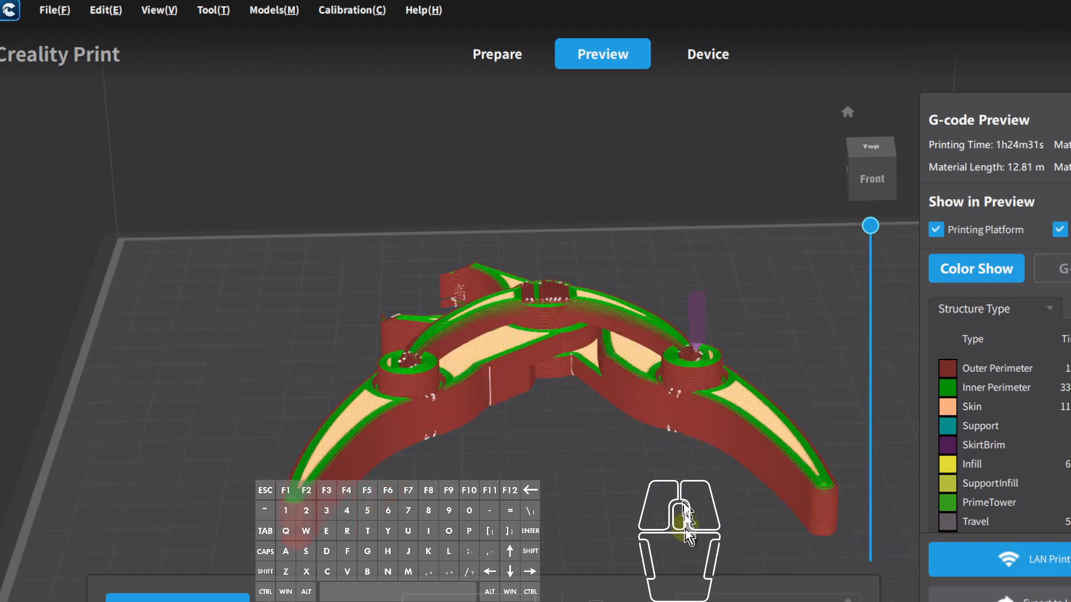
pyautogui.moveTo(870, 224)
pyautogui.mouseDown()
pyautogui.moveTo(875, 239)
pyautogui.moveTo(880, 213)
pyautogui.moveTo(869, 223)
pyautogui.mouseUp()
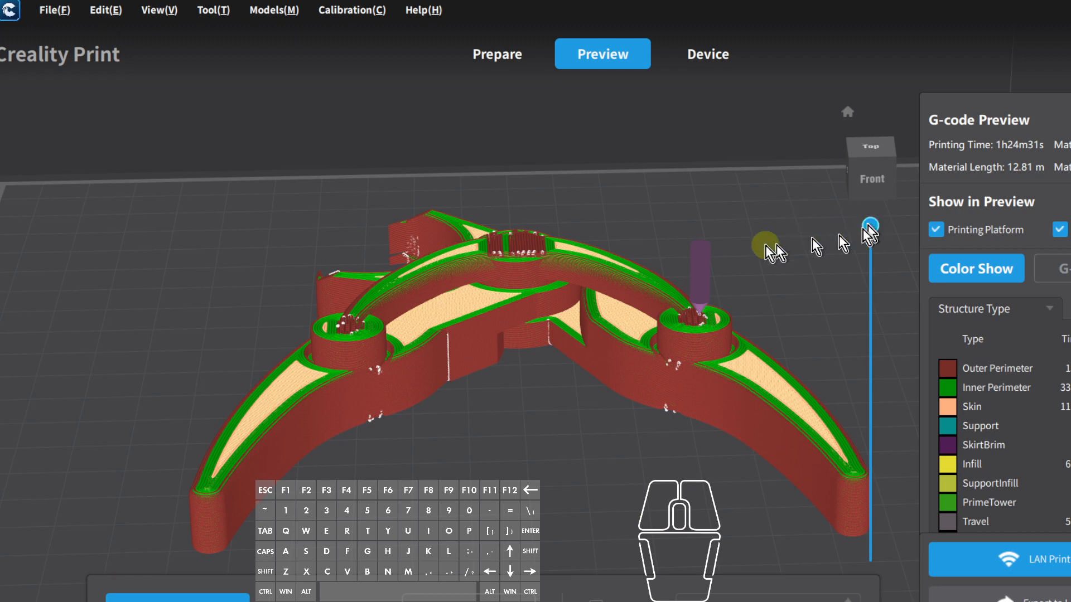
pyautogui.moveTo(650, 296); pyautogui.dragTo(657, 320, button='right')
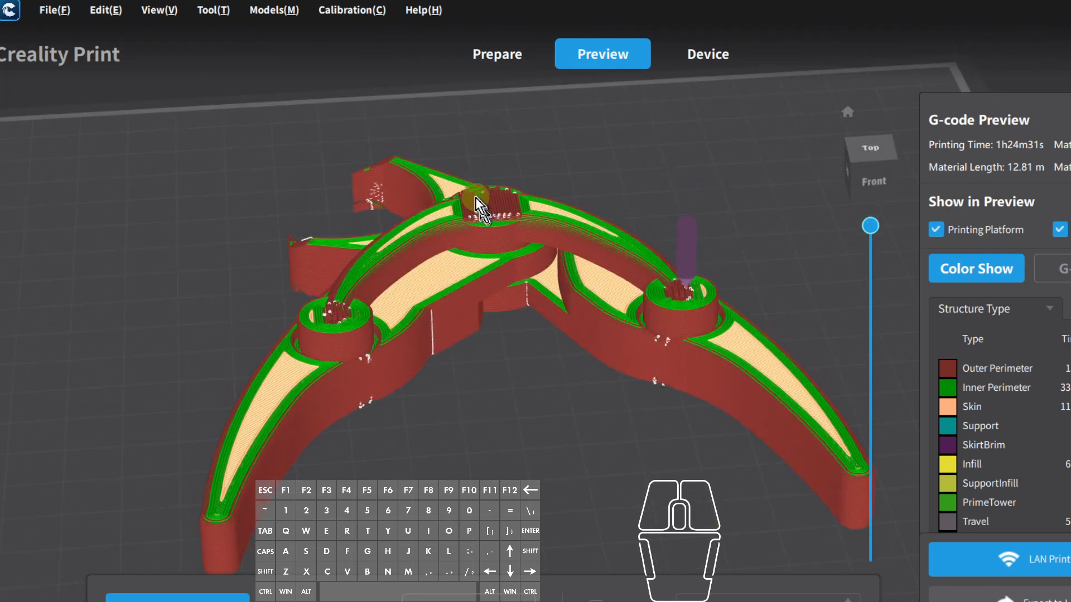
pyautogui.moveTo(868, 229)
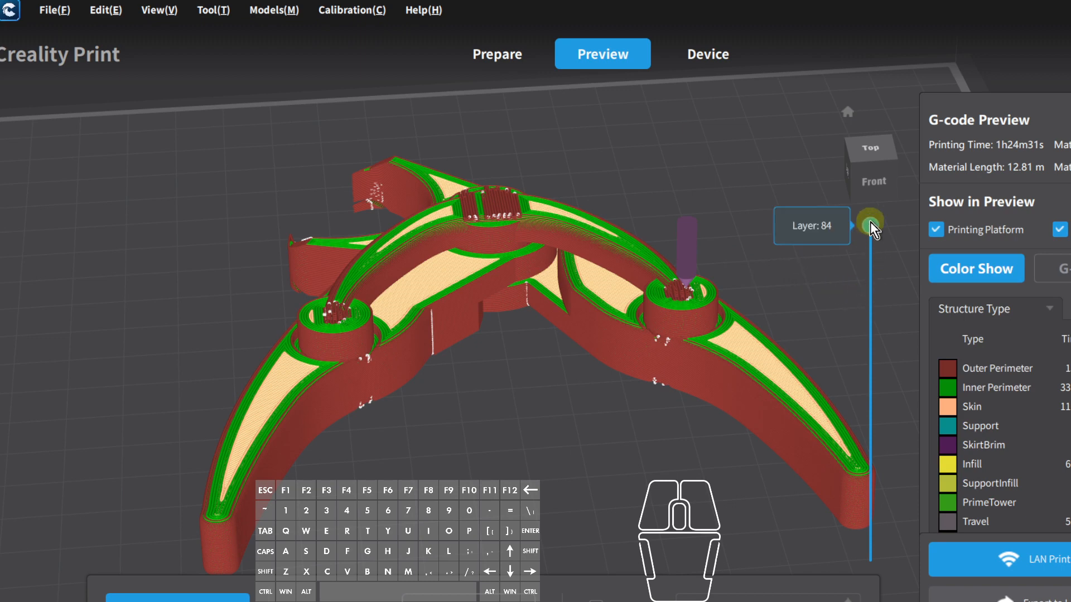
pyautogui.moveTo(870, 223); pyautogui.dragTo(915, 92)
# Save the G-code to USB Drive (F:) with the name prefix 1024a PA, and eject the drive.
pyautogui.click(1032, 598)
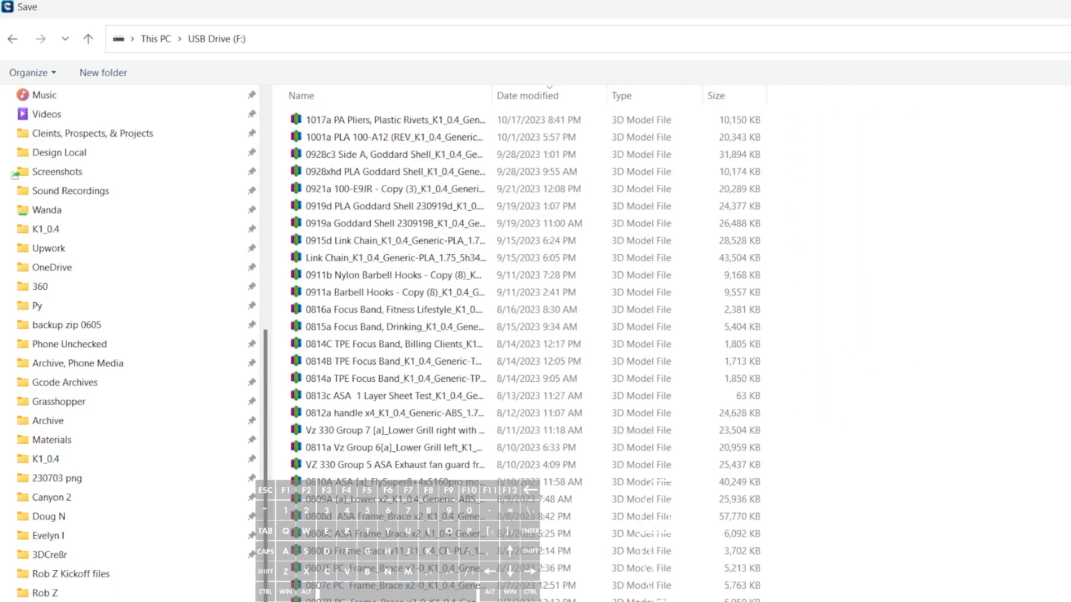
pyautogui.write('a')
pyautogui.press('Return')
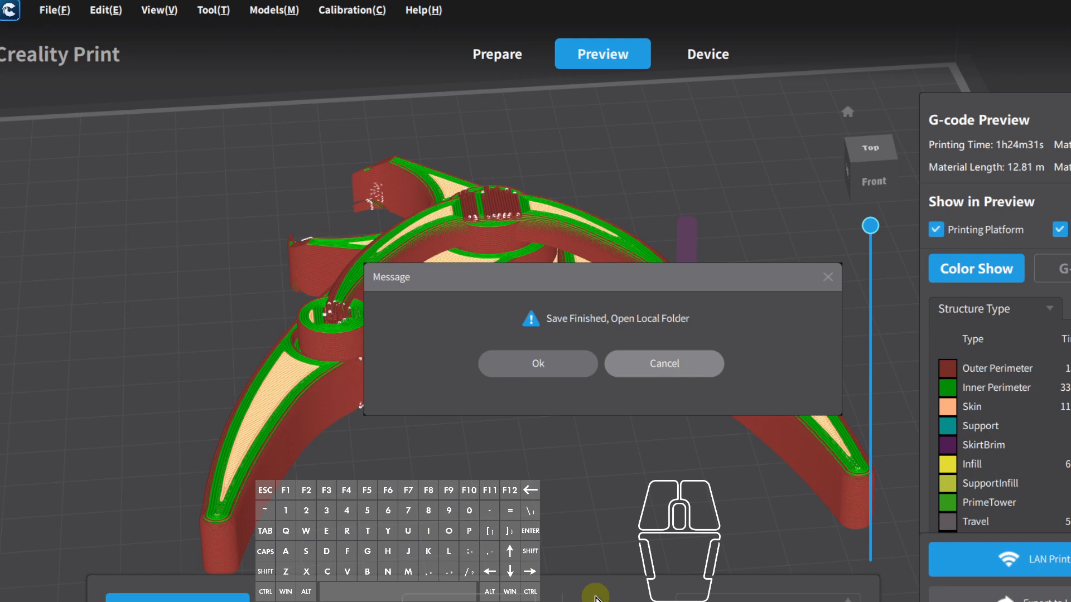
pyautogui.click(558, 362)
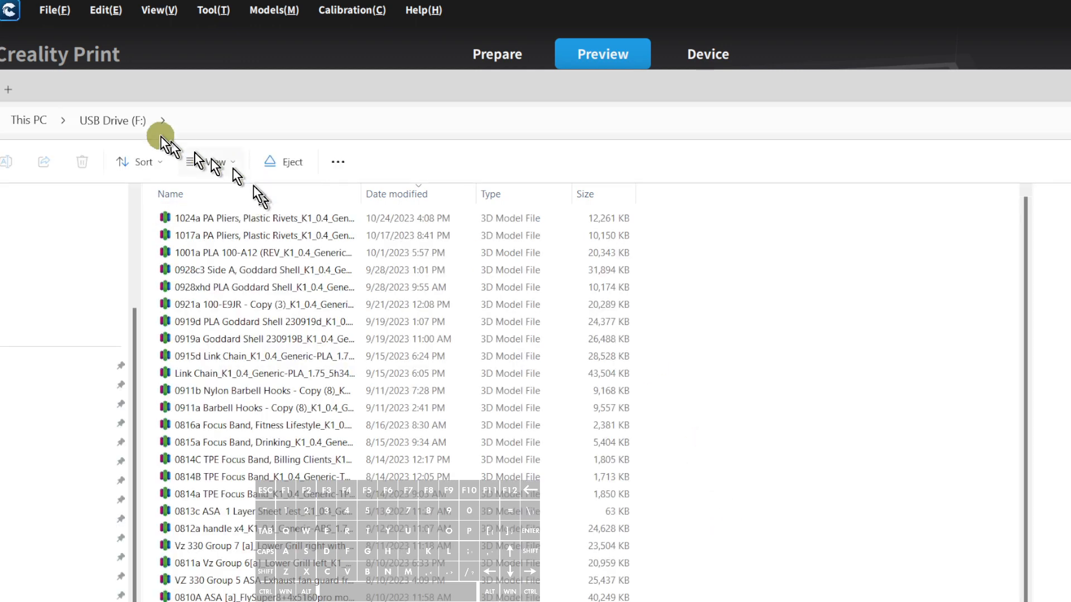
pyautogui.click(289, 162)
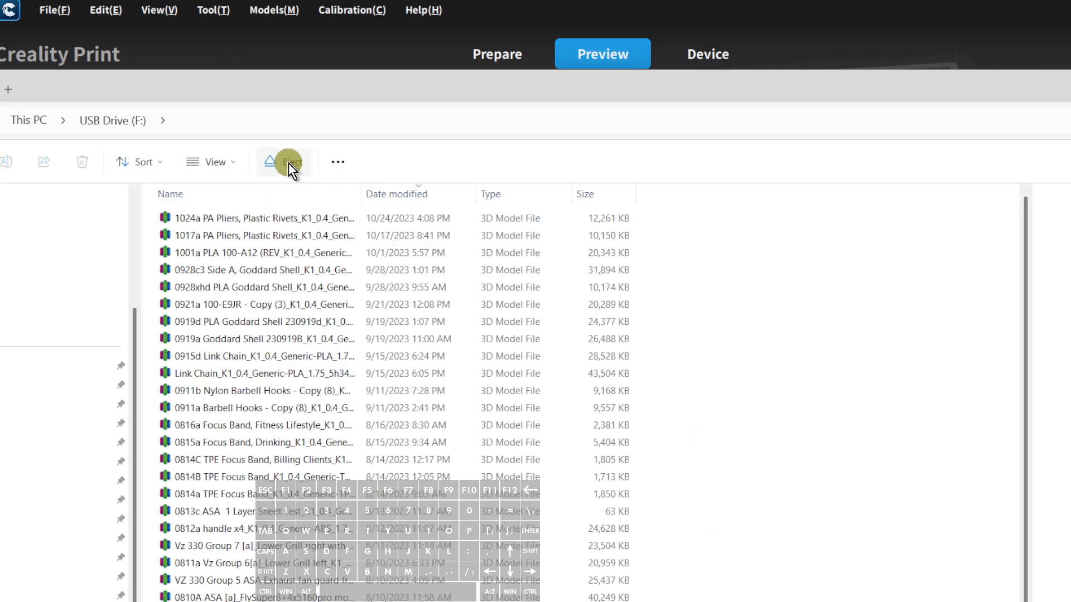